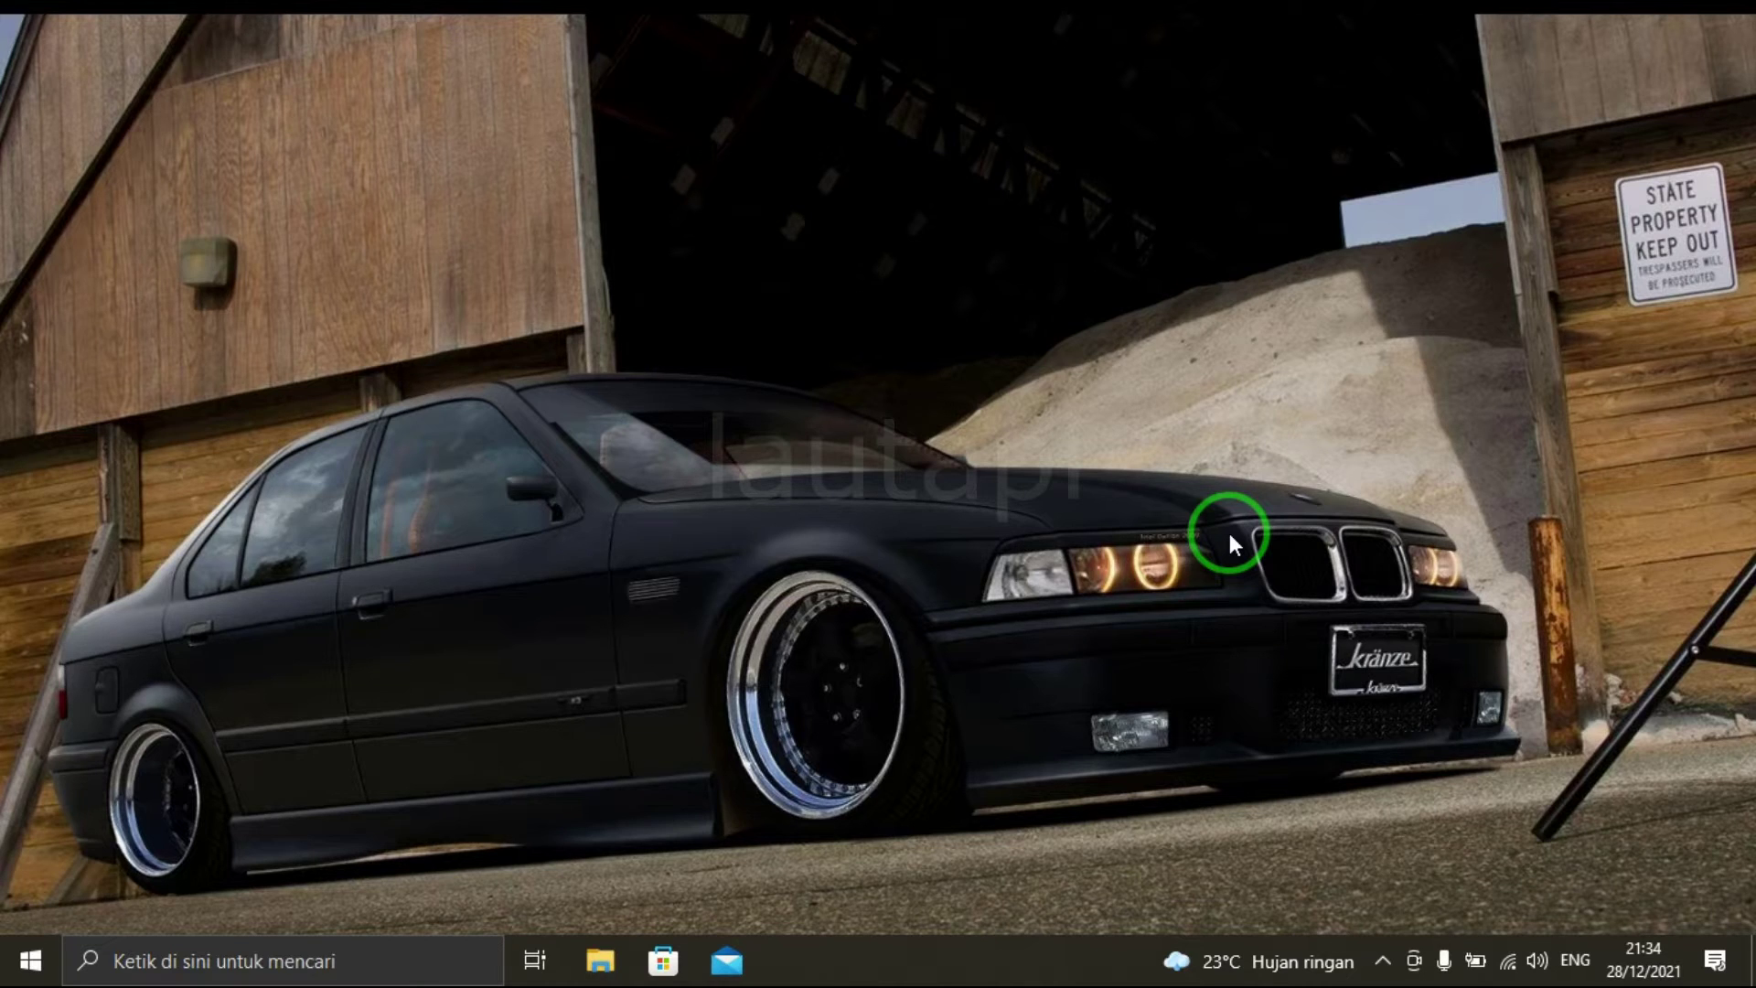
# Turn on Show desktop icons and open the Contoh folder.
pyautogui.rightClick(907, 487)
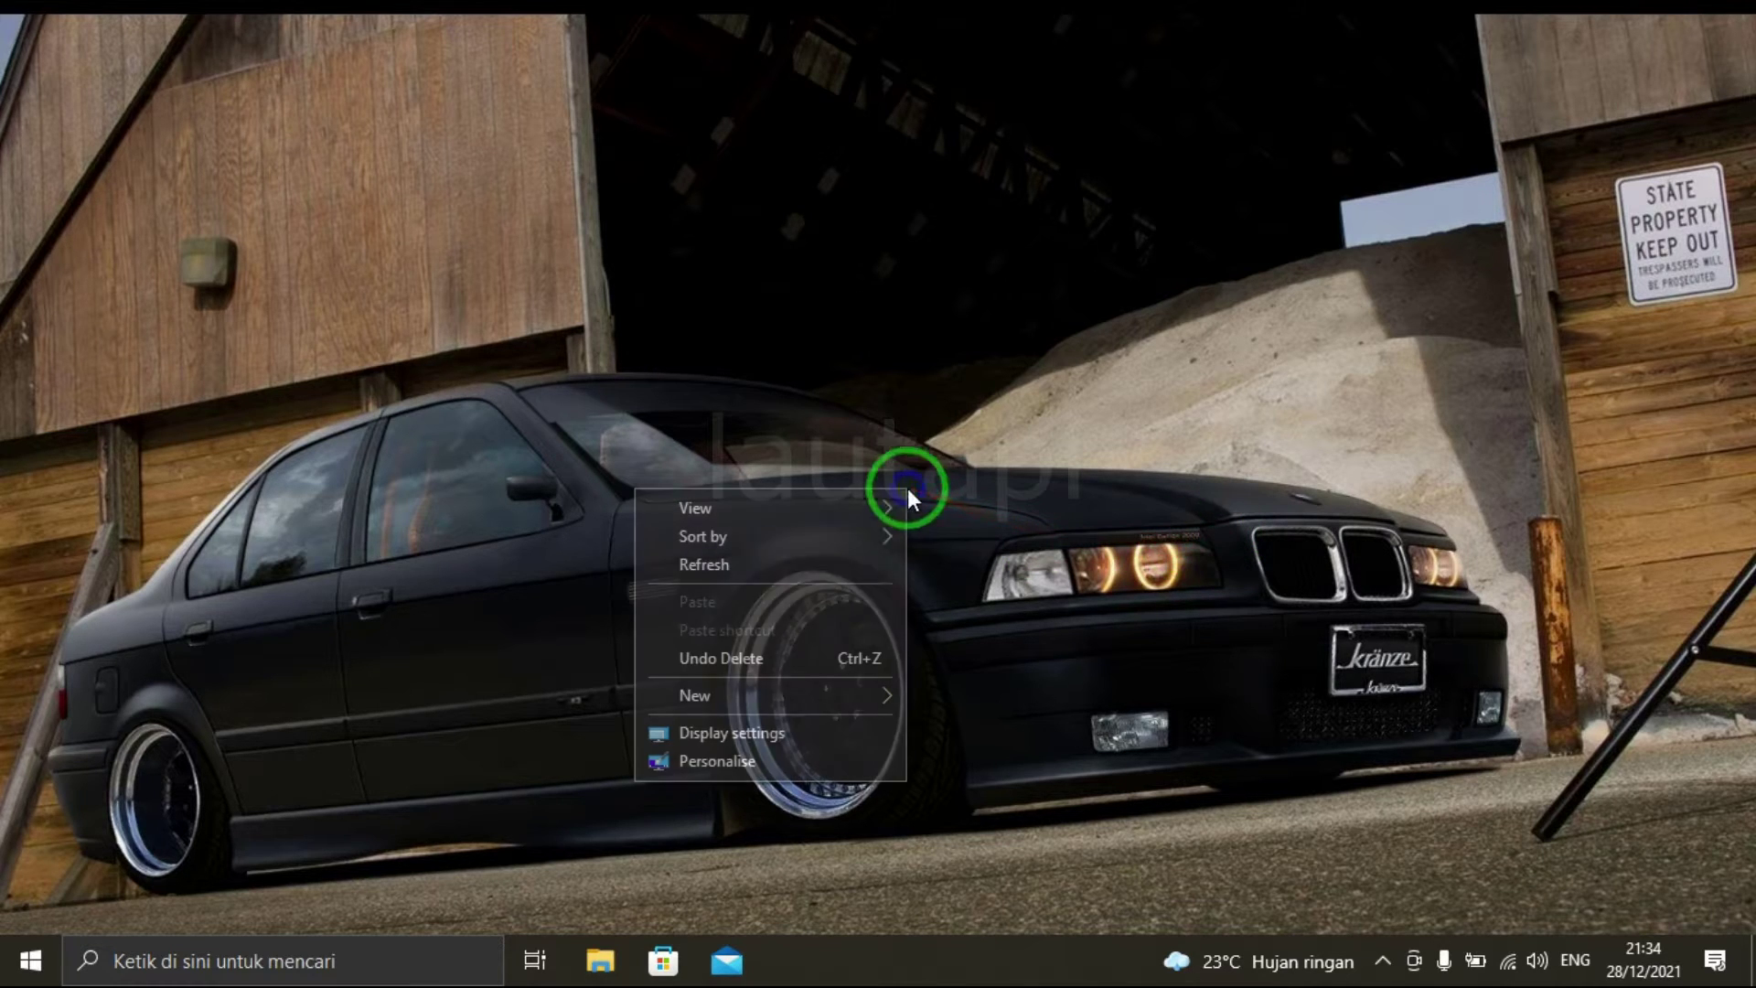
pyautogui.click(849, 566)
pyautogui.moveTo(713, 507)
pyautogui.rightClick(793, 395)
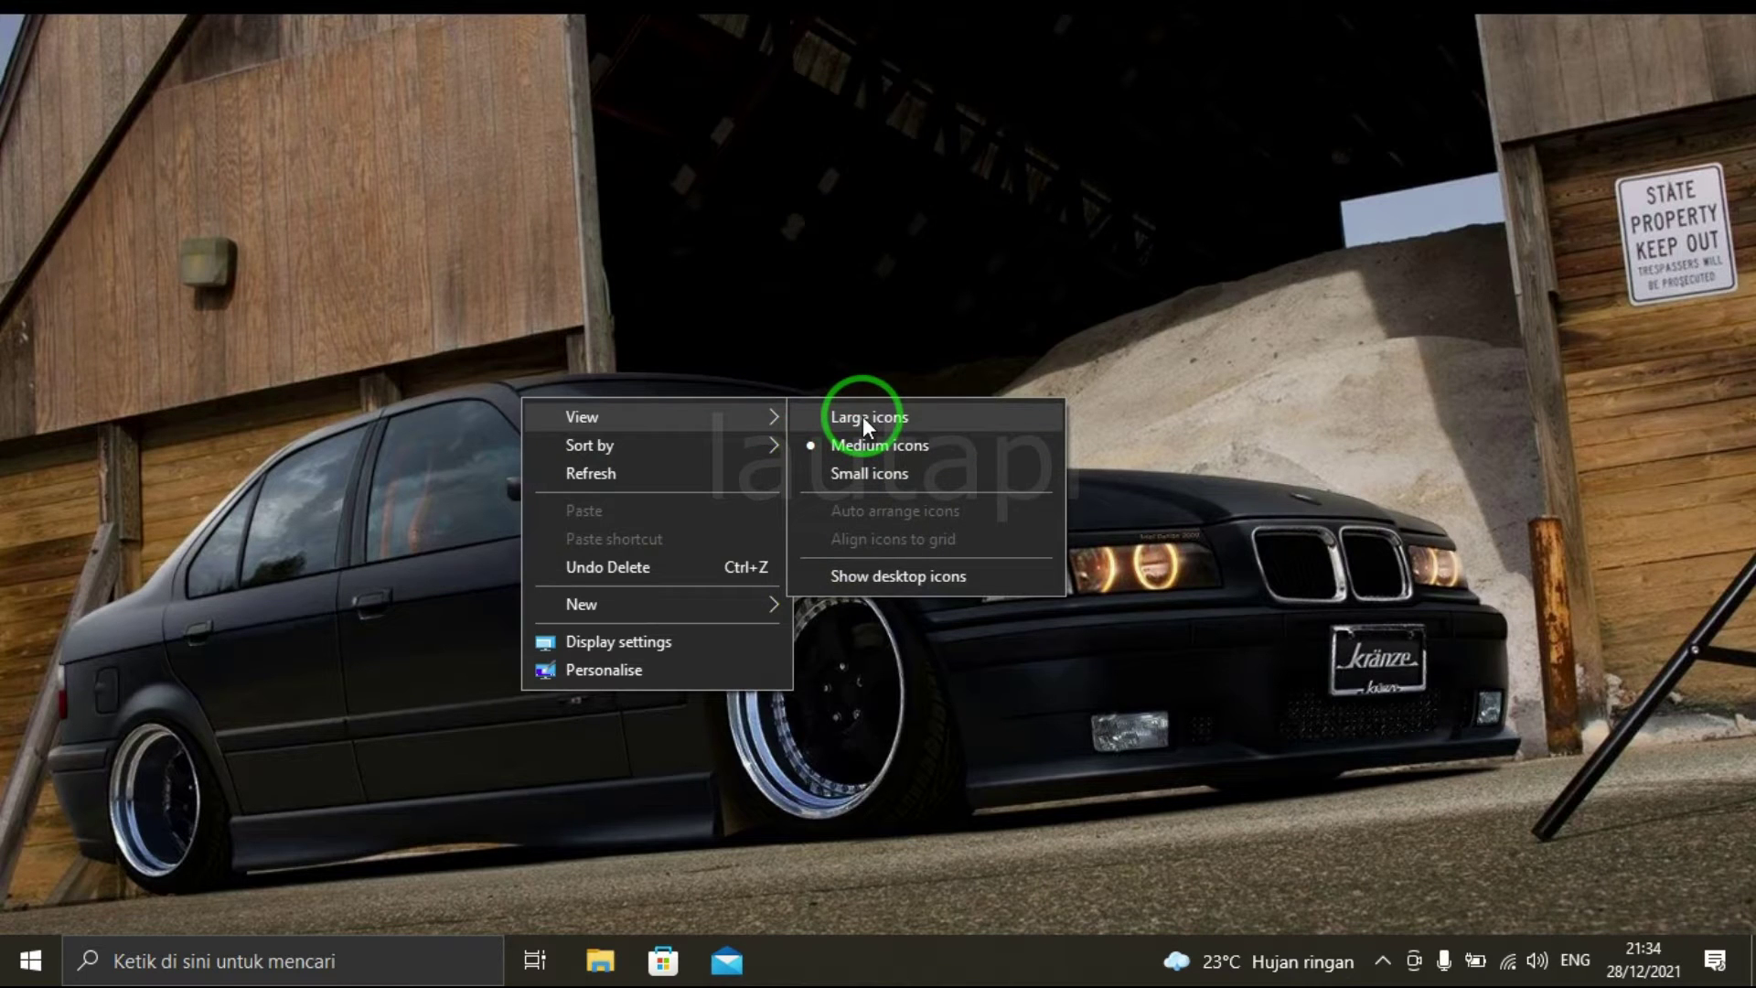
pyautogui.click(880, 578)
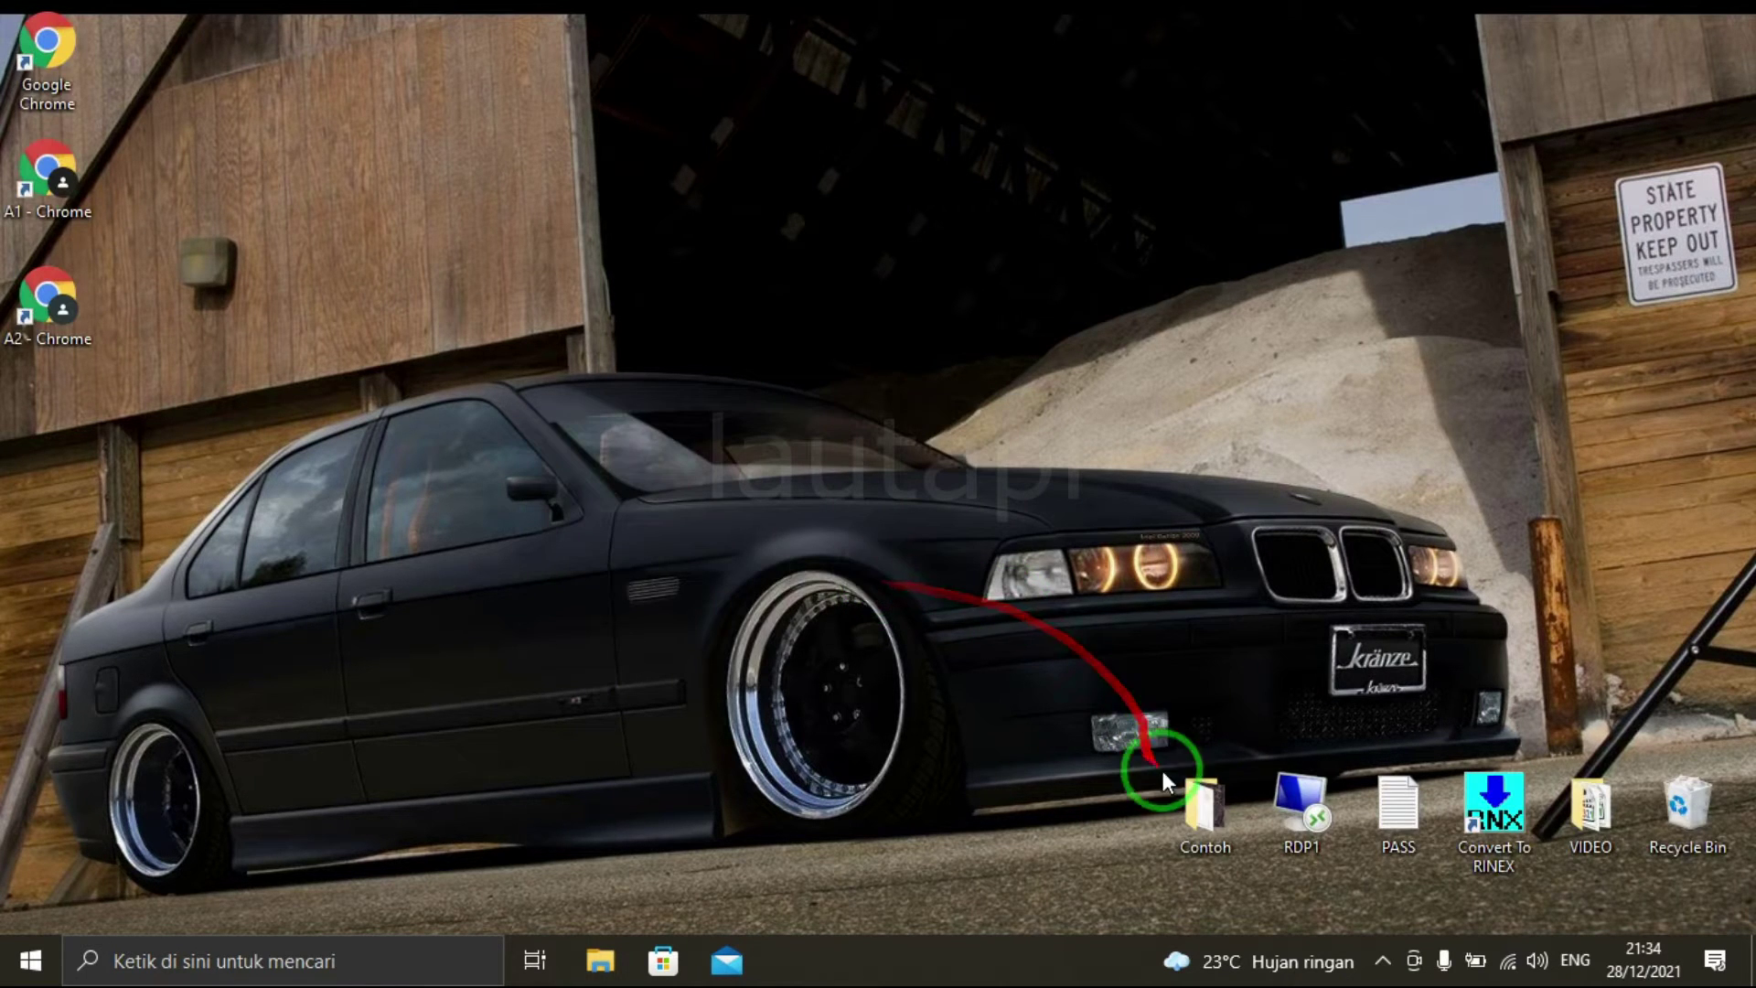
pyautogui.doubleClick(1198, 805)
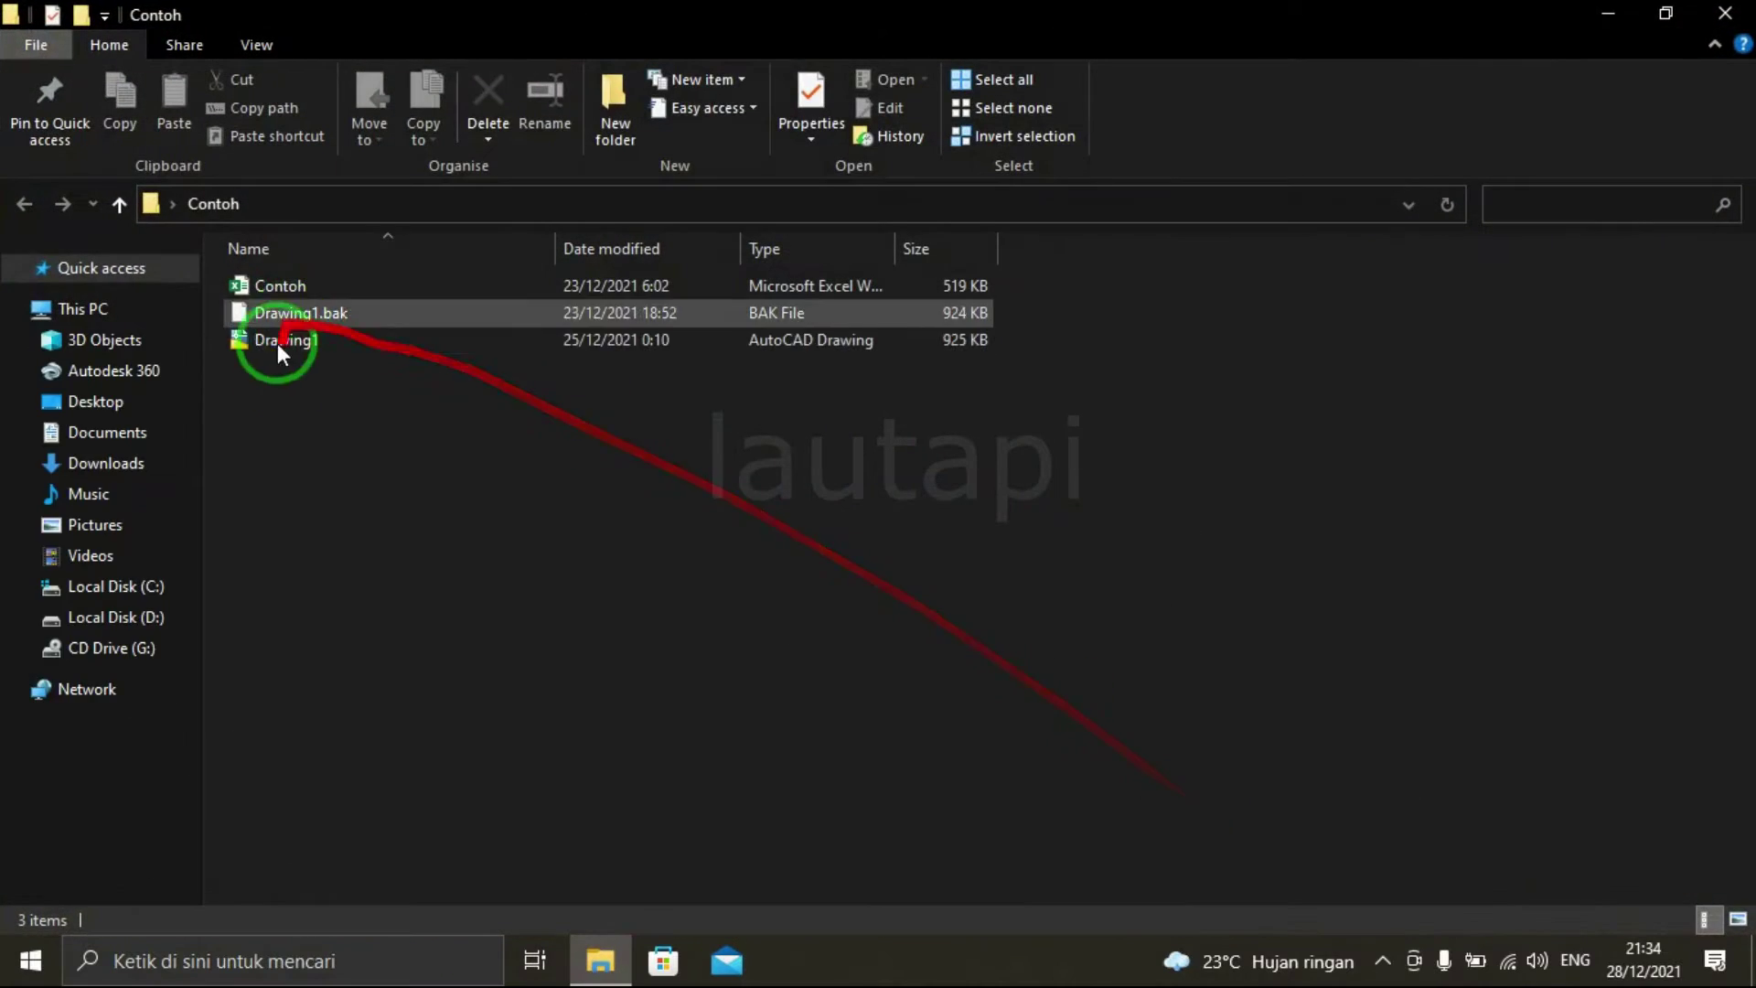
# Open Drawing1 from the Contoh folder in Civil 3D 2014.
pyautogui.doubleClick(333, 351)
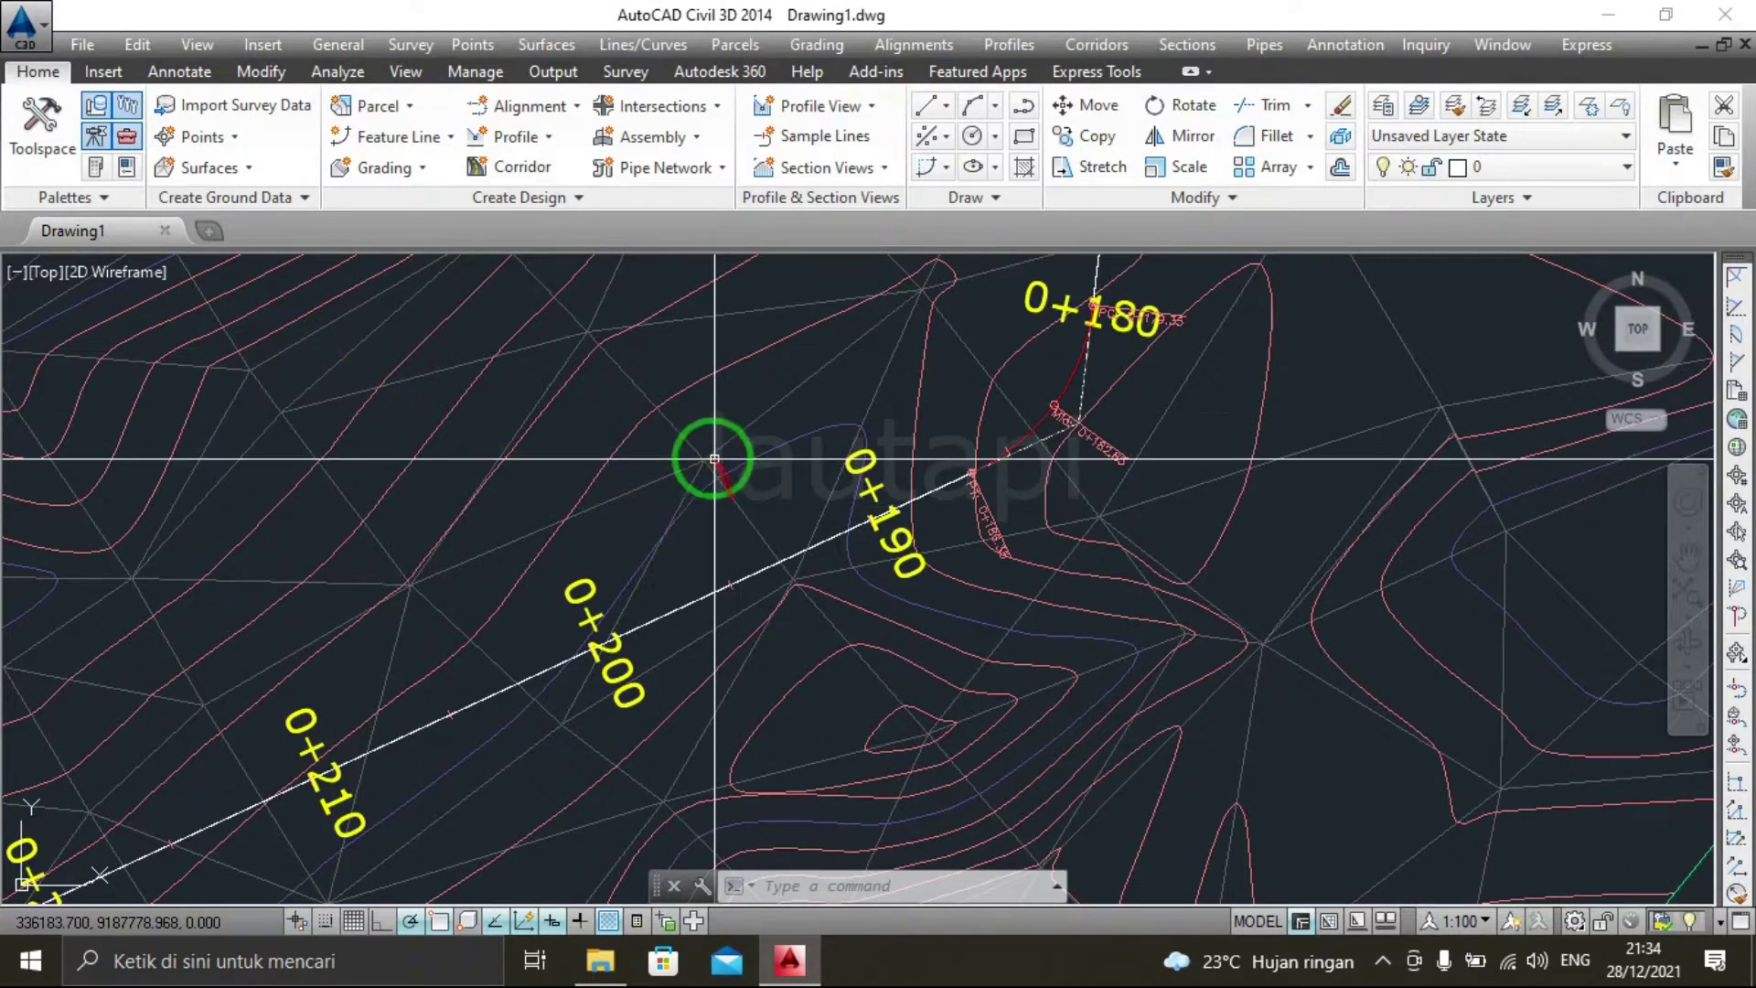
pyautogui.scroll(-3, 692, 464)
pyautogui.scroll(-1, 695, 467)
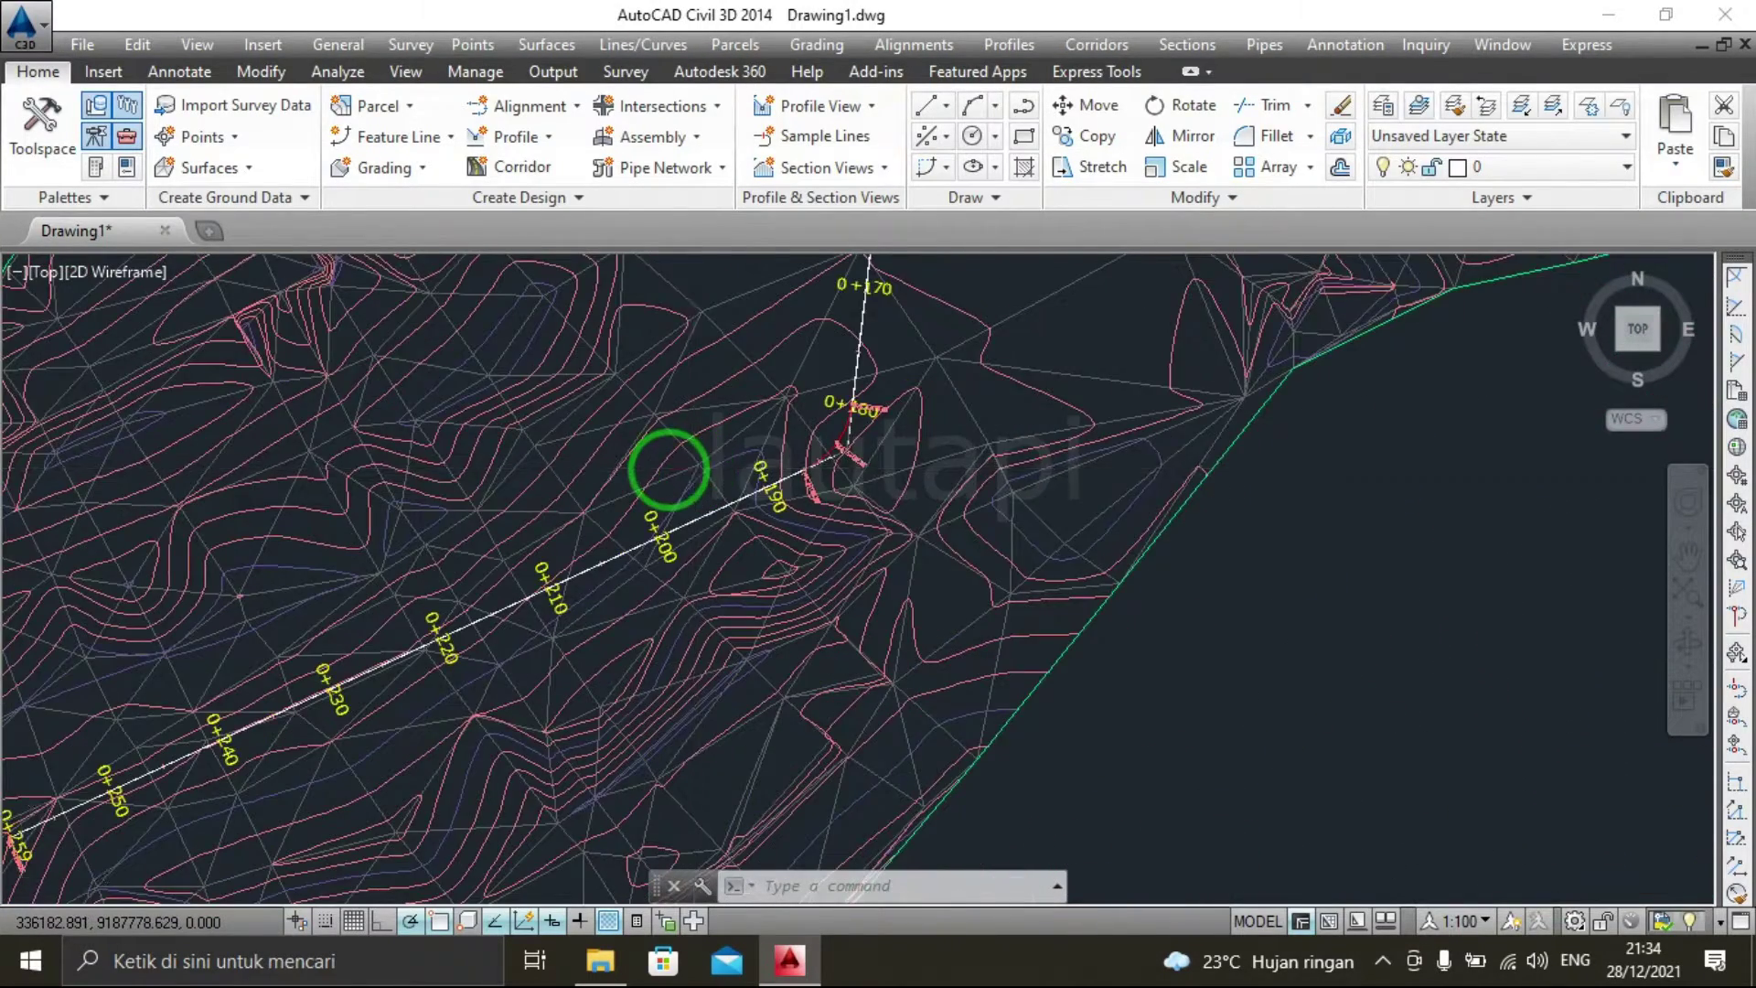
pyautogui.scroll(-4, 640, 468)
pyautogui.scroll(3, 567, 595)
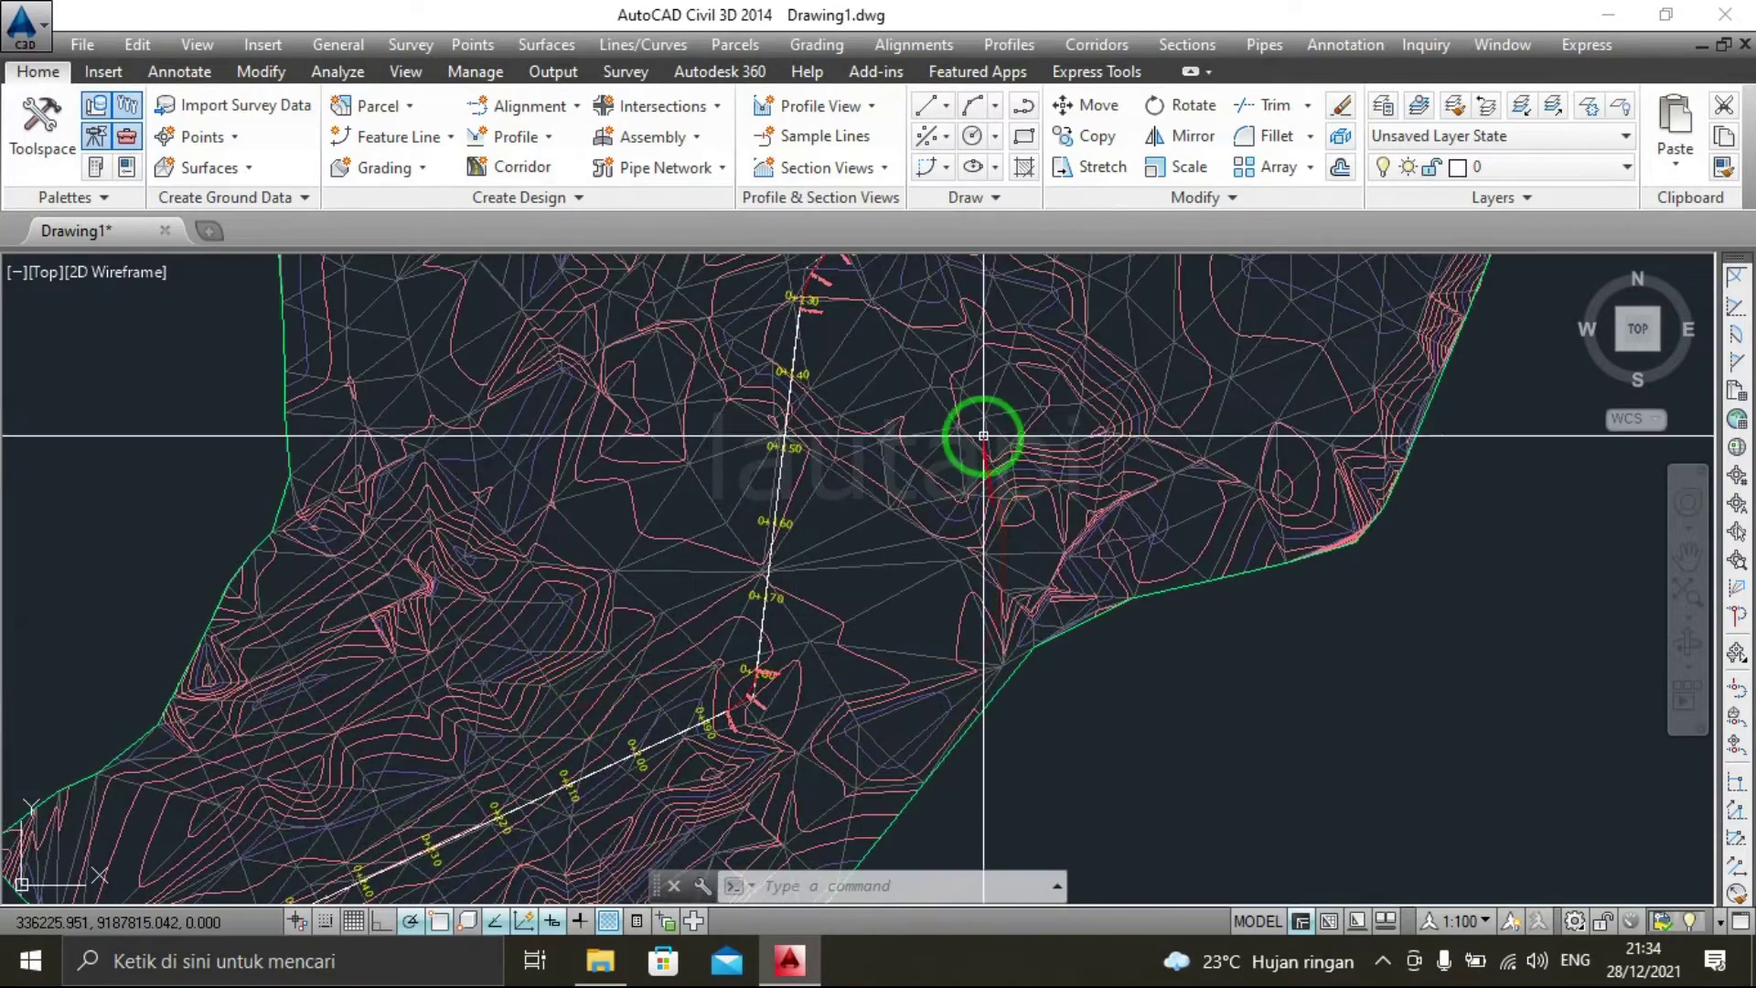
pyautogui.moveTo(983, 438); pyautogui.dragTo(941, 667, button='middle')
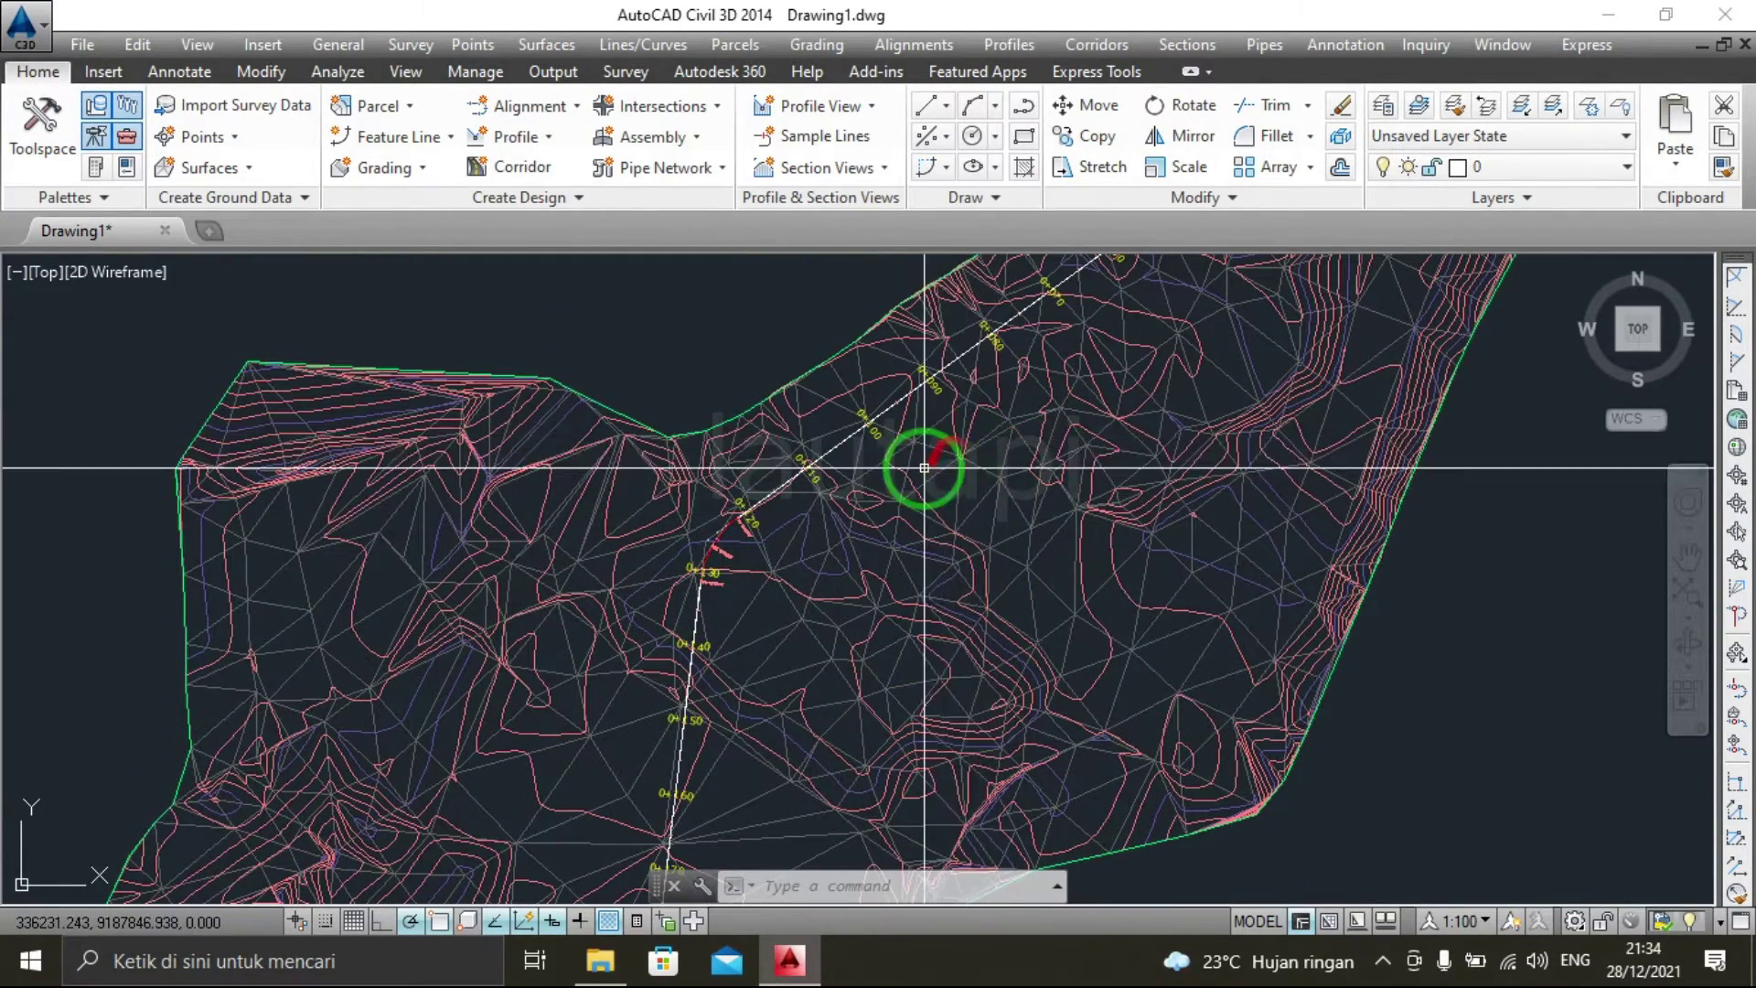
pyautogui.moveTo(910, 416)
pyautogui.mouseDown(button='middle')
pyautogui.moveTo(810, 563)
pyautogui.moveTo(1137, 384)
pyautogui.mouseUp(button='middle')
pyautogui.scroll(3, 1085, 388)
pyautogui.scroll(-1, 1168, 337)
pyautogui.moveTo(928, 616); pyautogui.dragTo(1085, 388, button='middle')
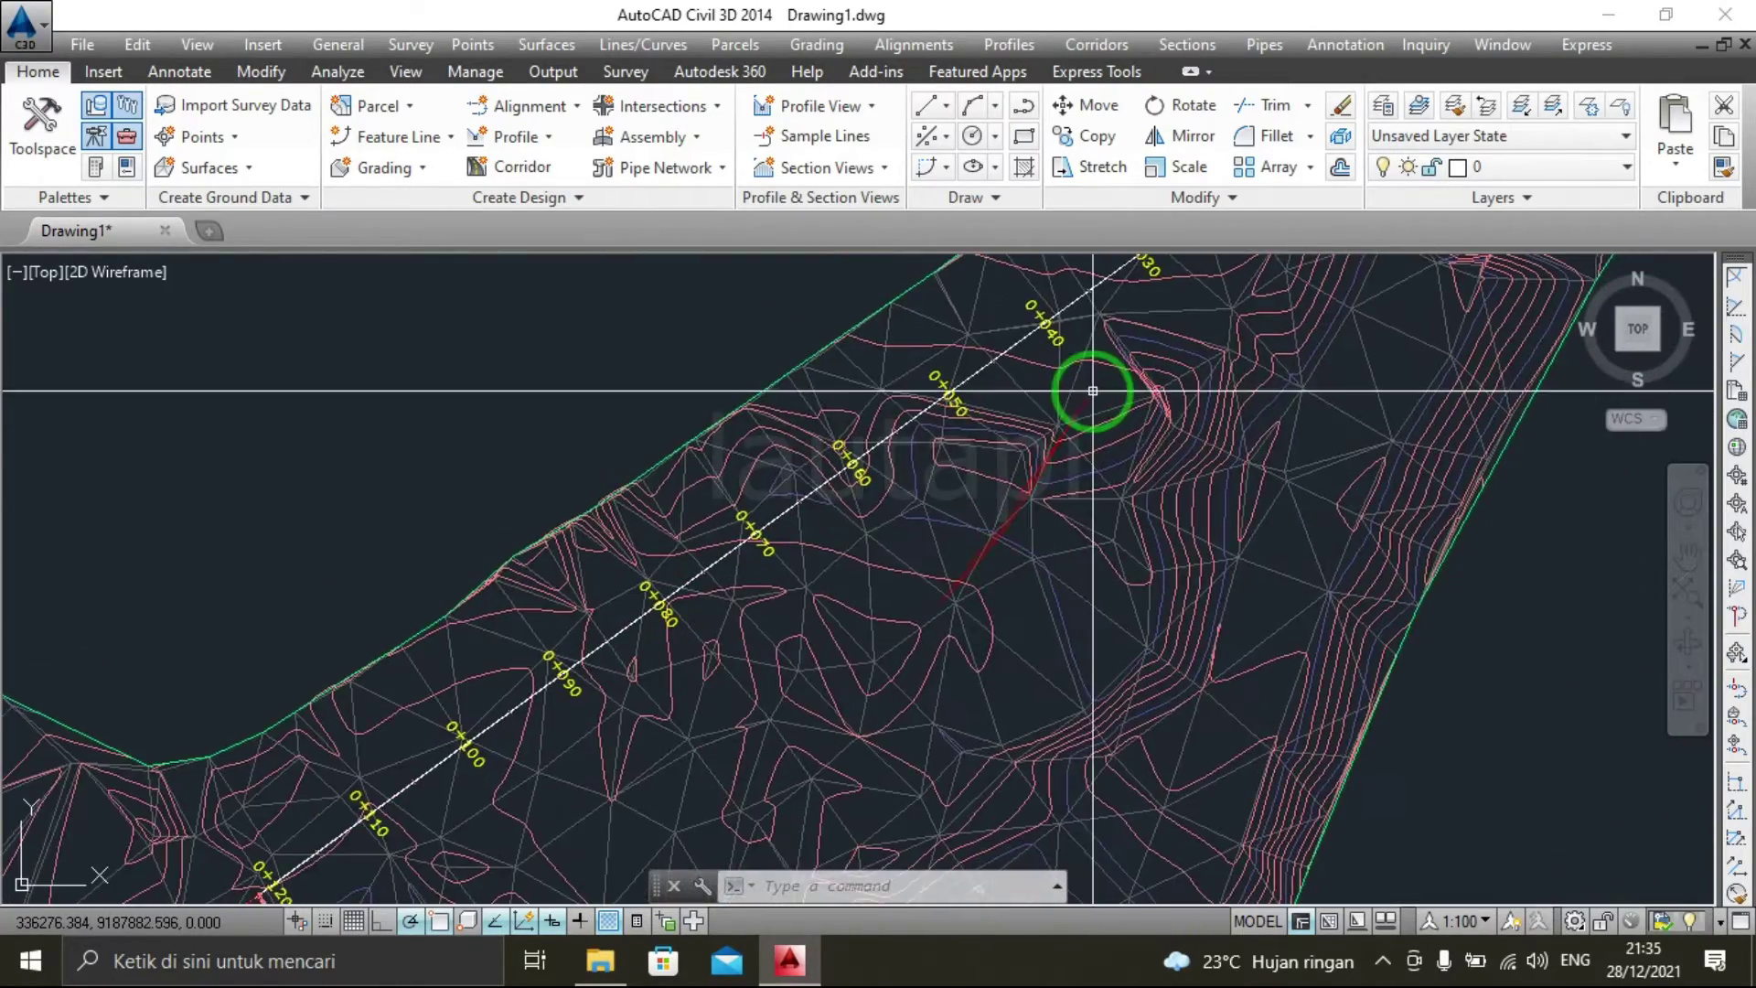
pyautogui.moveTo(737, 584)
pyautogui.mouseDown(button='middle')
pyautogui.moveTo(895, 487)
pyautogui.moveTo(879, 561)
pyautogui.mouseUp(button='middle')
pyautogui.scroll(-4, 895, 488)
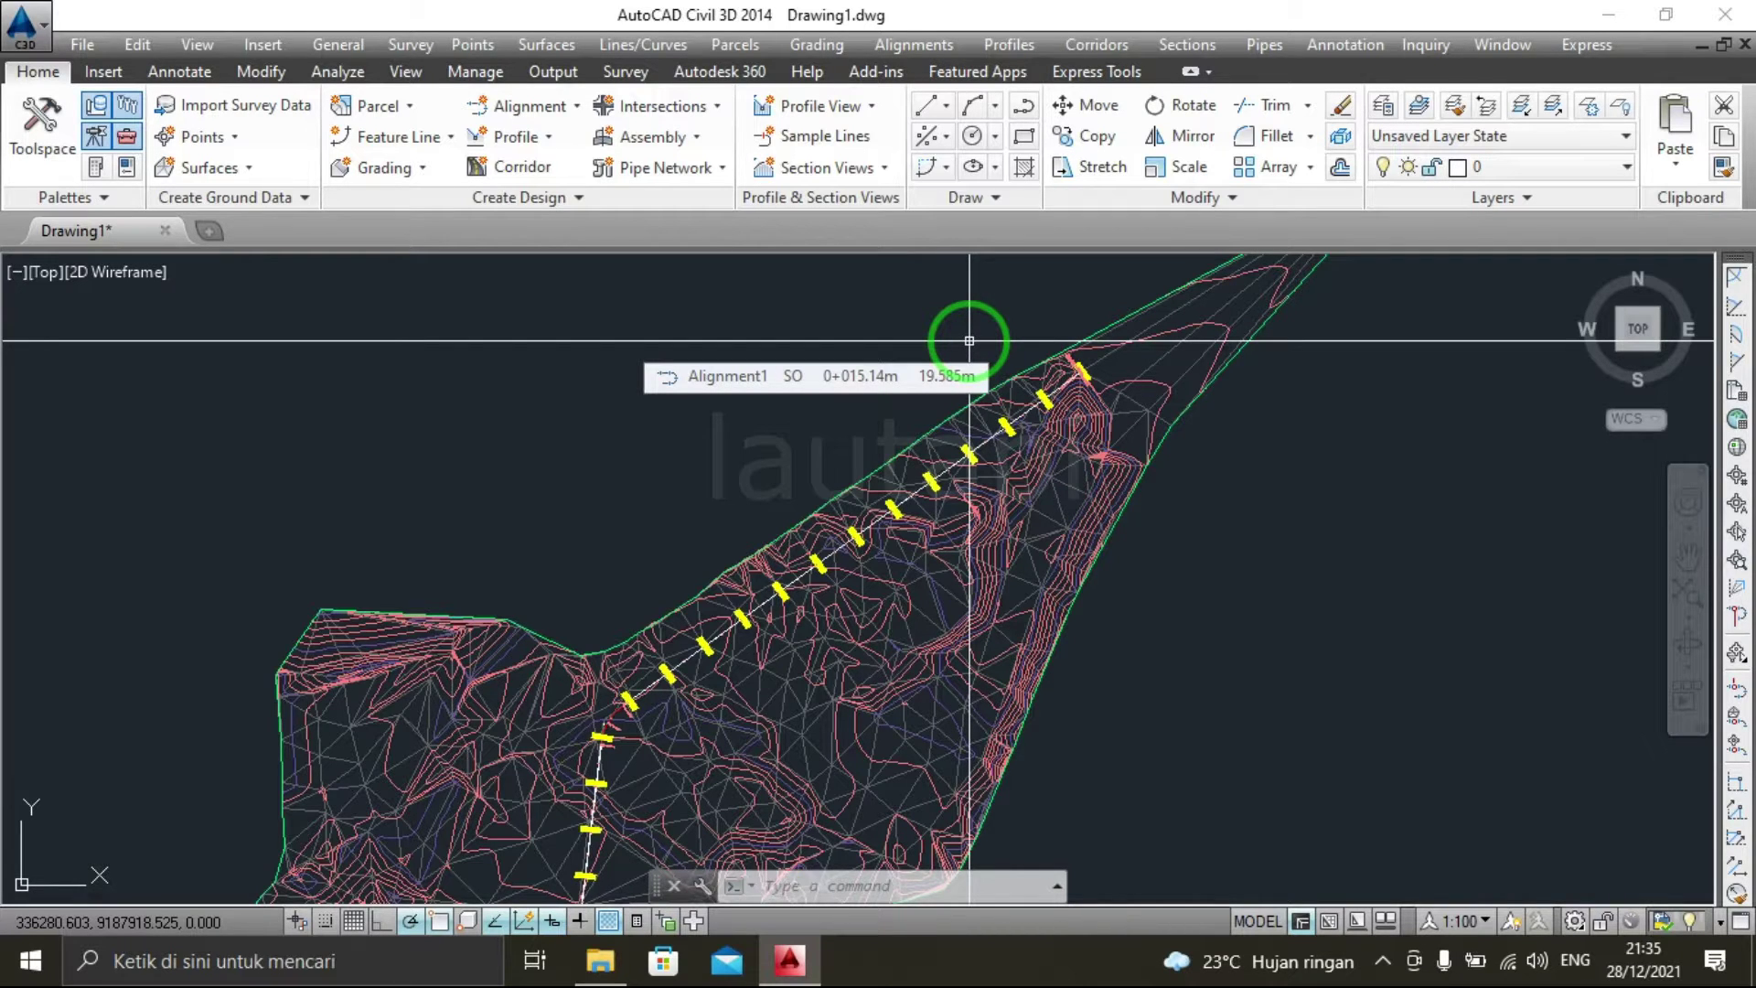
pyautogui.write('Pl')
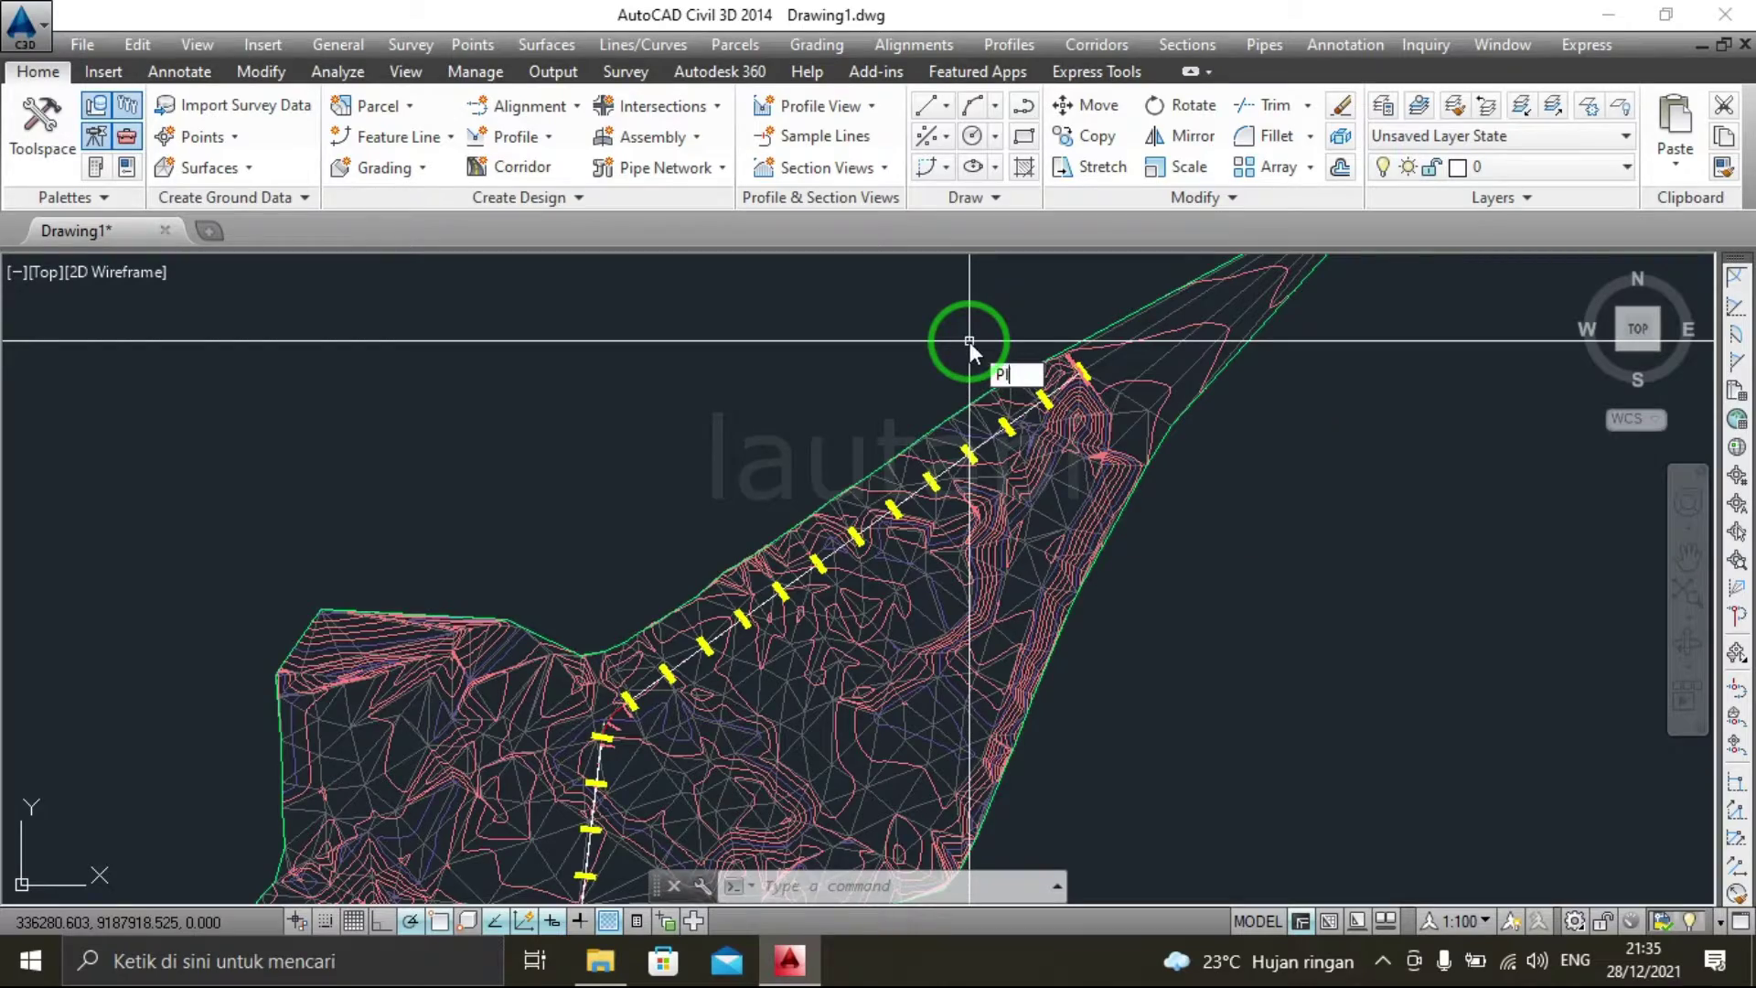
# Draw a polyline crossing the surface over the main alignment.
pyautogui.press('Return')
pyautogui.click(871, 376)
pyautogui.scroll(-2, 1052, 549)
pyautogui.scroll(5, 948, 366)
pyautogui.scroll(-5, 838, 576)
pyautogui.click(842, 580)
pyautogui.scroll(5, 908, 667)
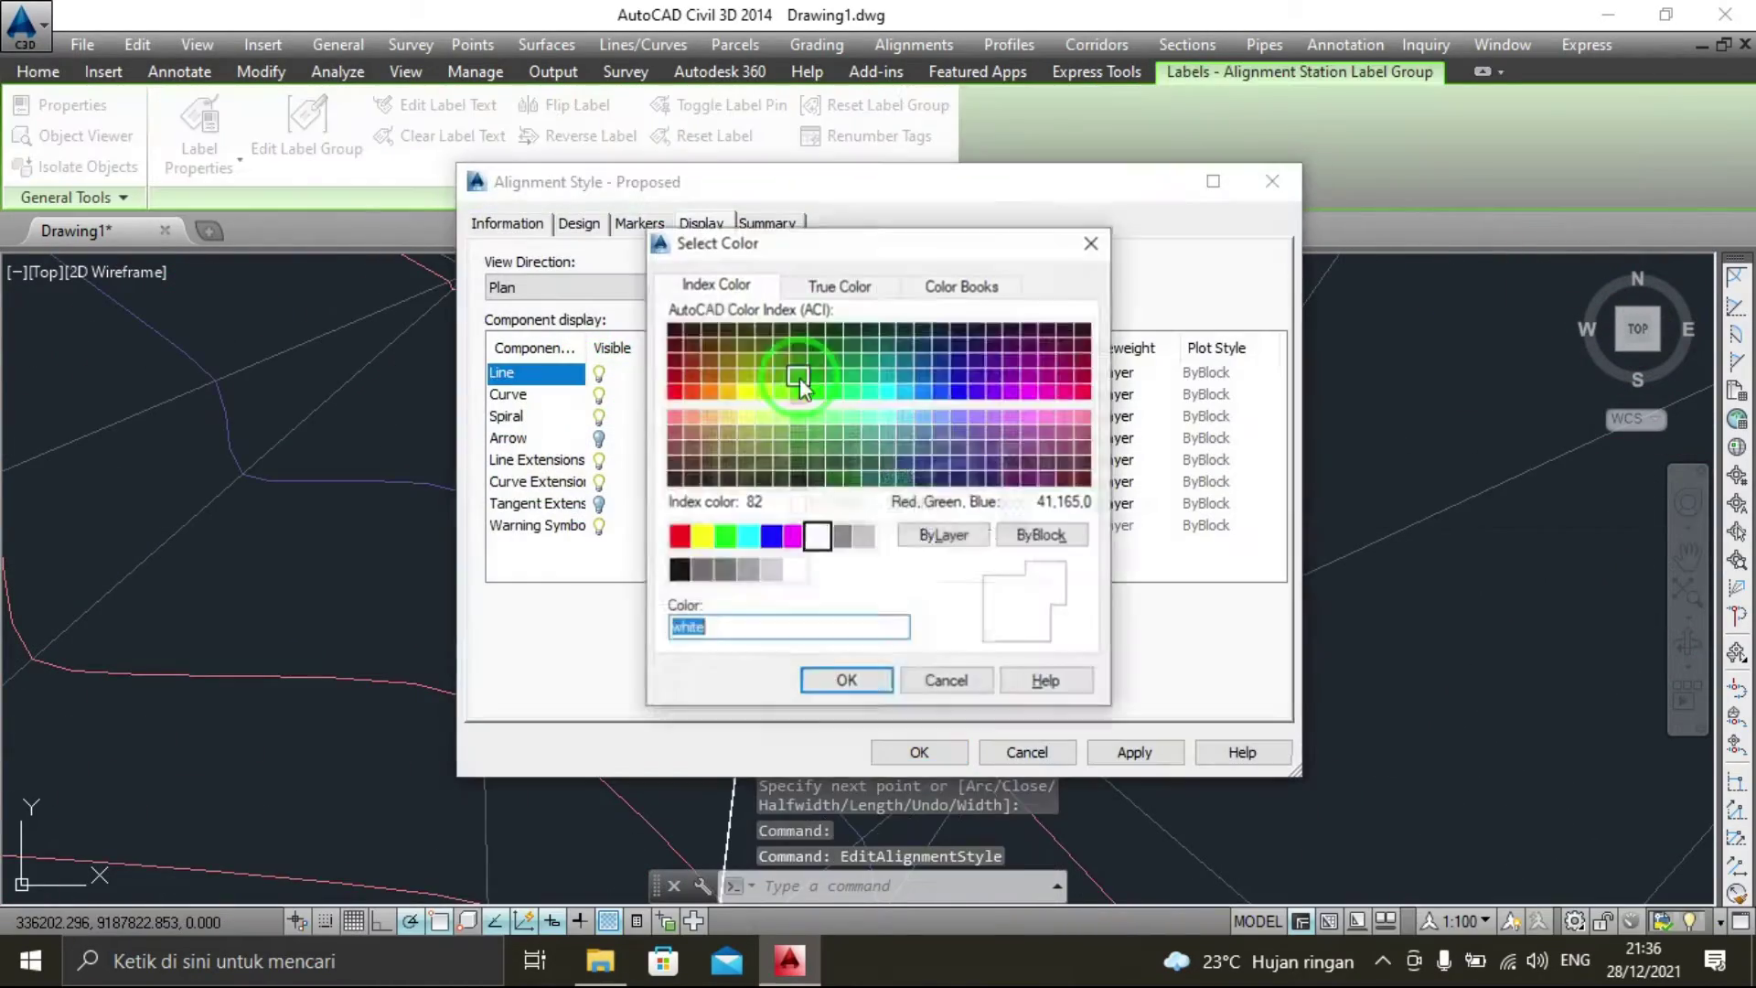
# Set the alignment style's Line colour to green and apply it.
pyautogui.click(796, 392)
pyautogui.click(717, 674)
pyautogui.click(1109, 752)
pyautogui.click(919, 752)
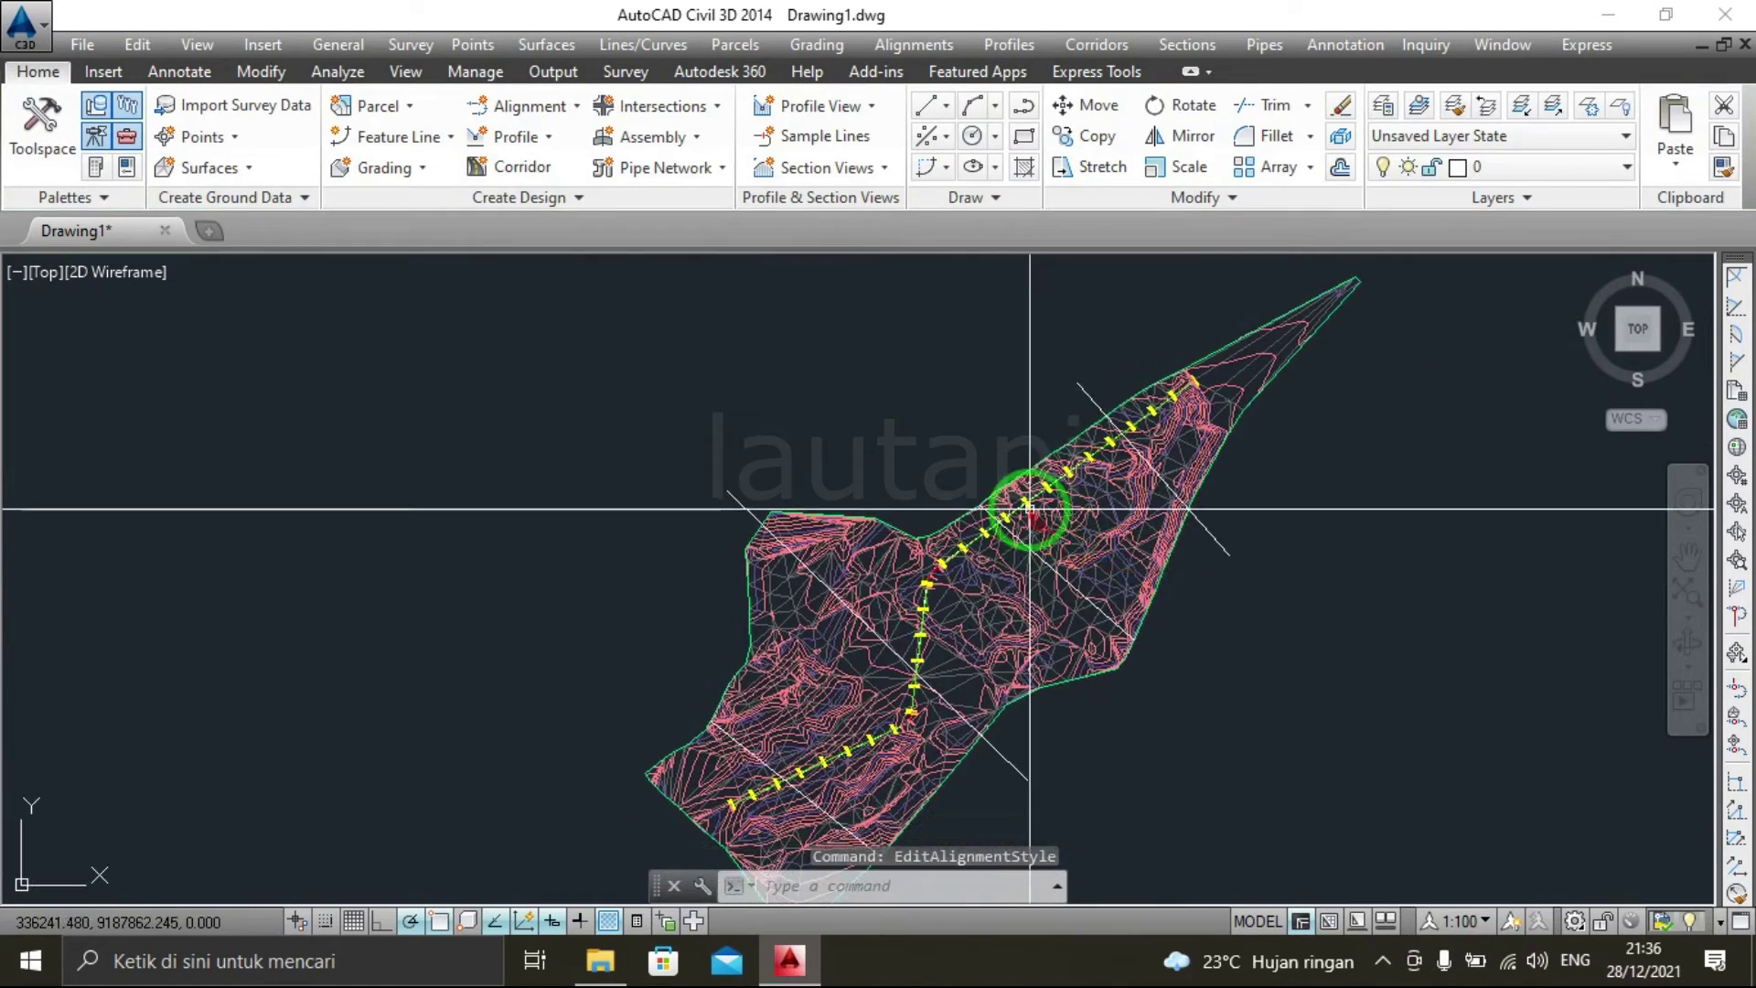
# Pan along the alignment to its start and begin an MTEXT label there.
pyautogui.moveTo(1006, 691)
pyautogui.mouseDown()
pyautogui.moveTo(1147, 414)
pyautogui.moveTo(1114, 564)
pyautogui.mouseUp()
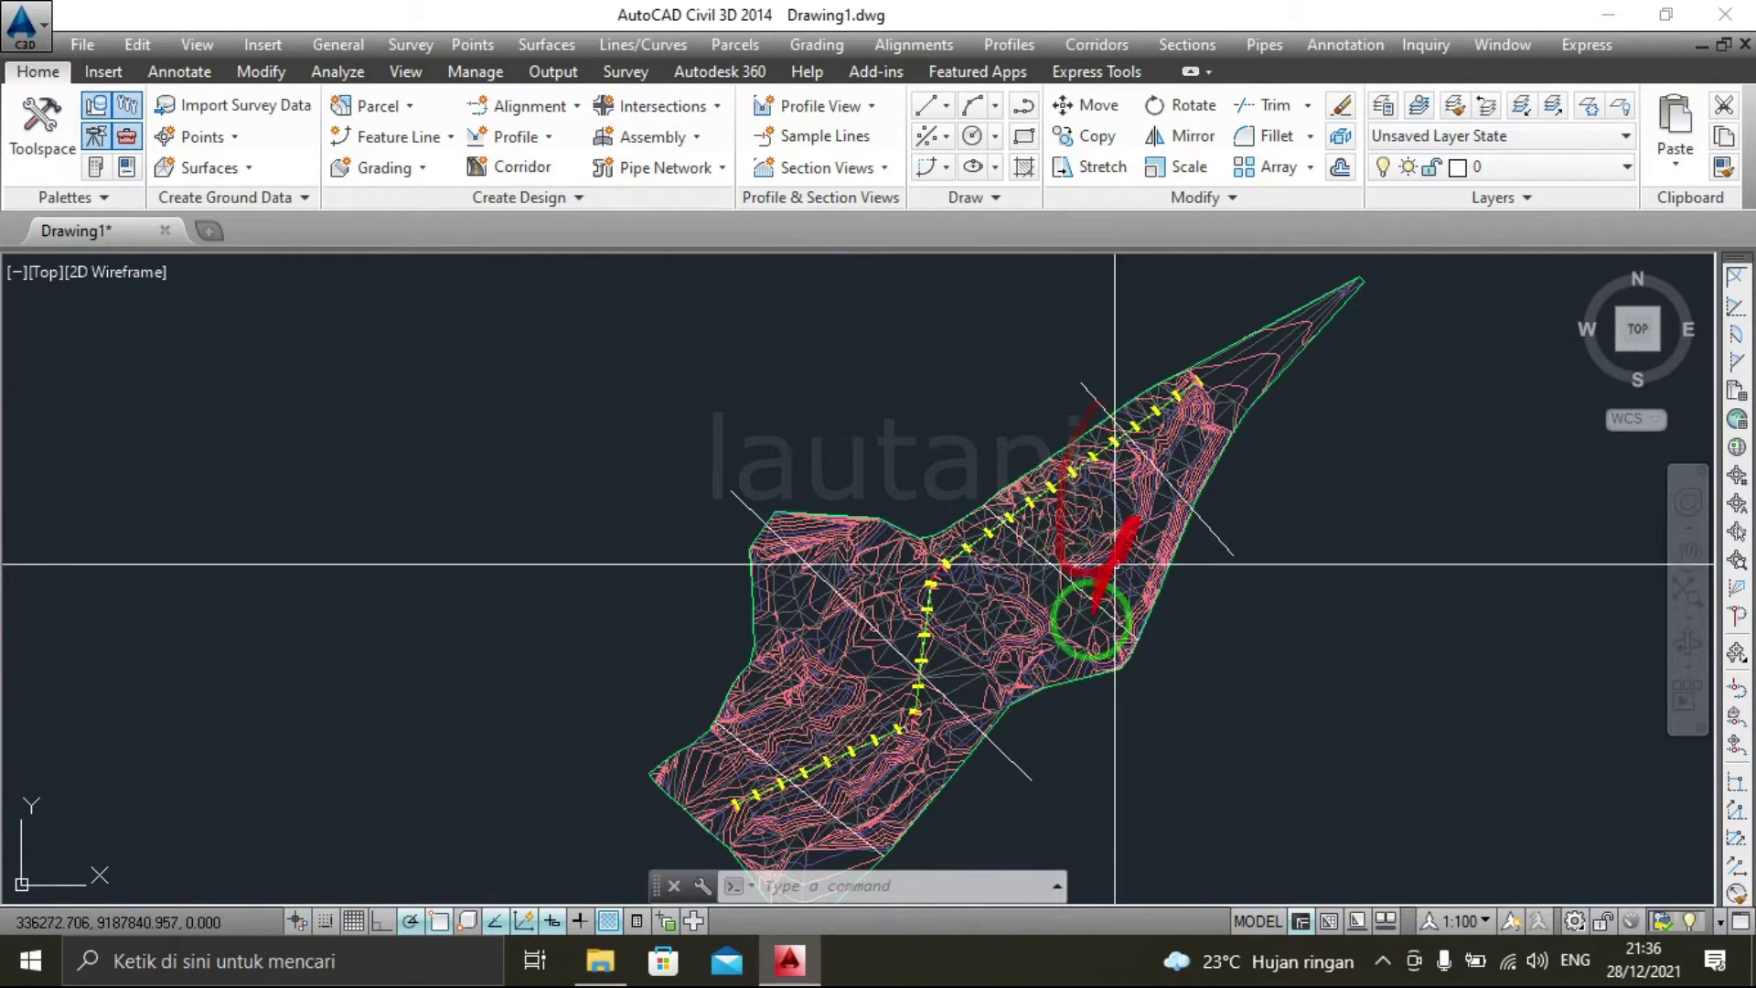
pyautogui.moveTo(1114, 564); pyautogui.dragTo(1006, 581, button='middle')
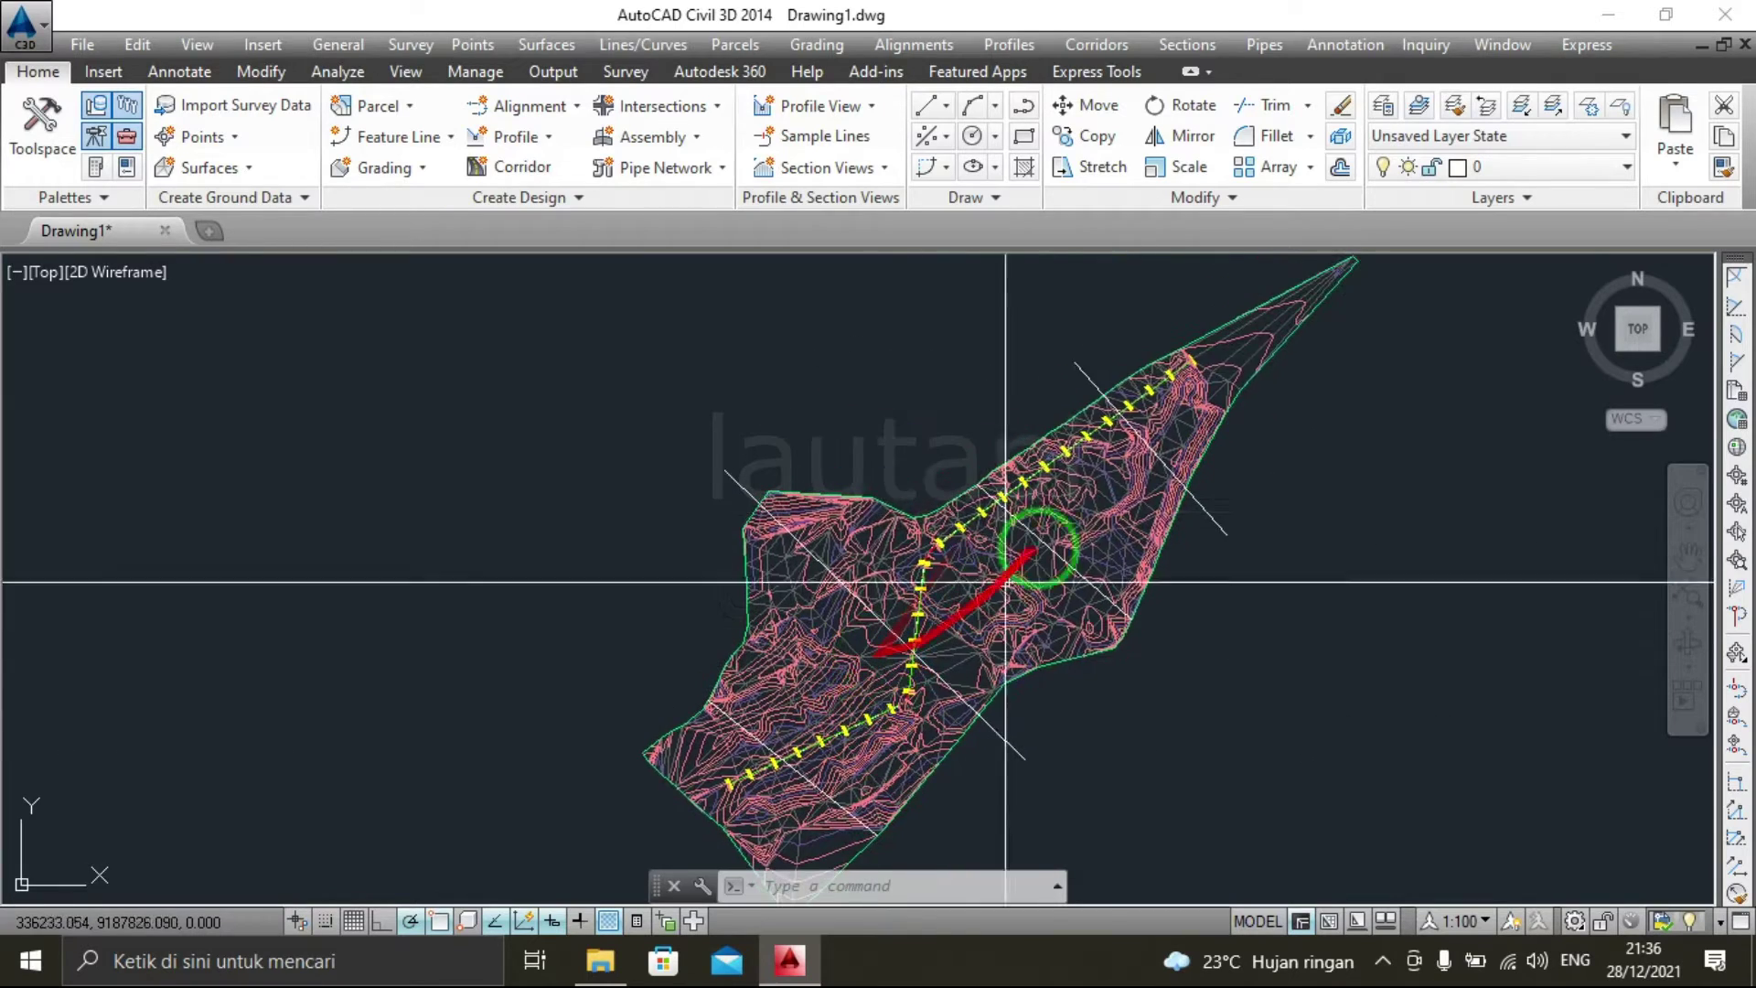
pyautogui.scroll(2, 1109, 411)
pyautogui.scroll(1, 1018, 462)
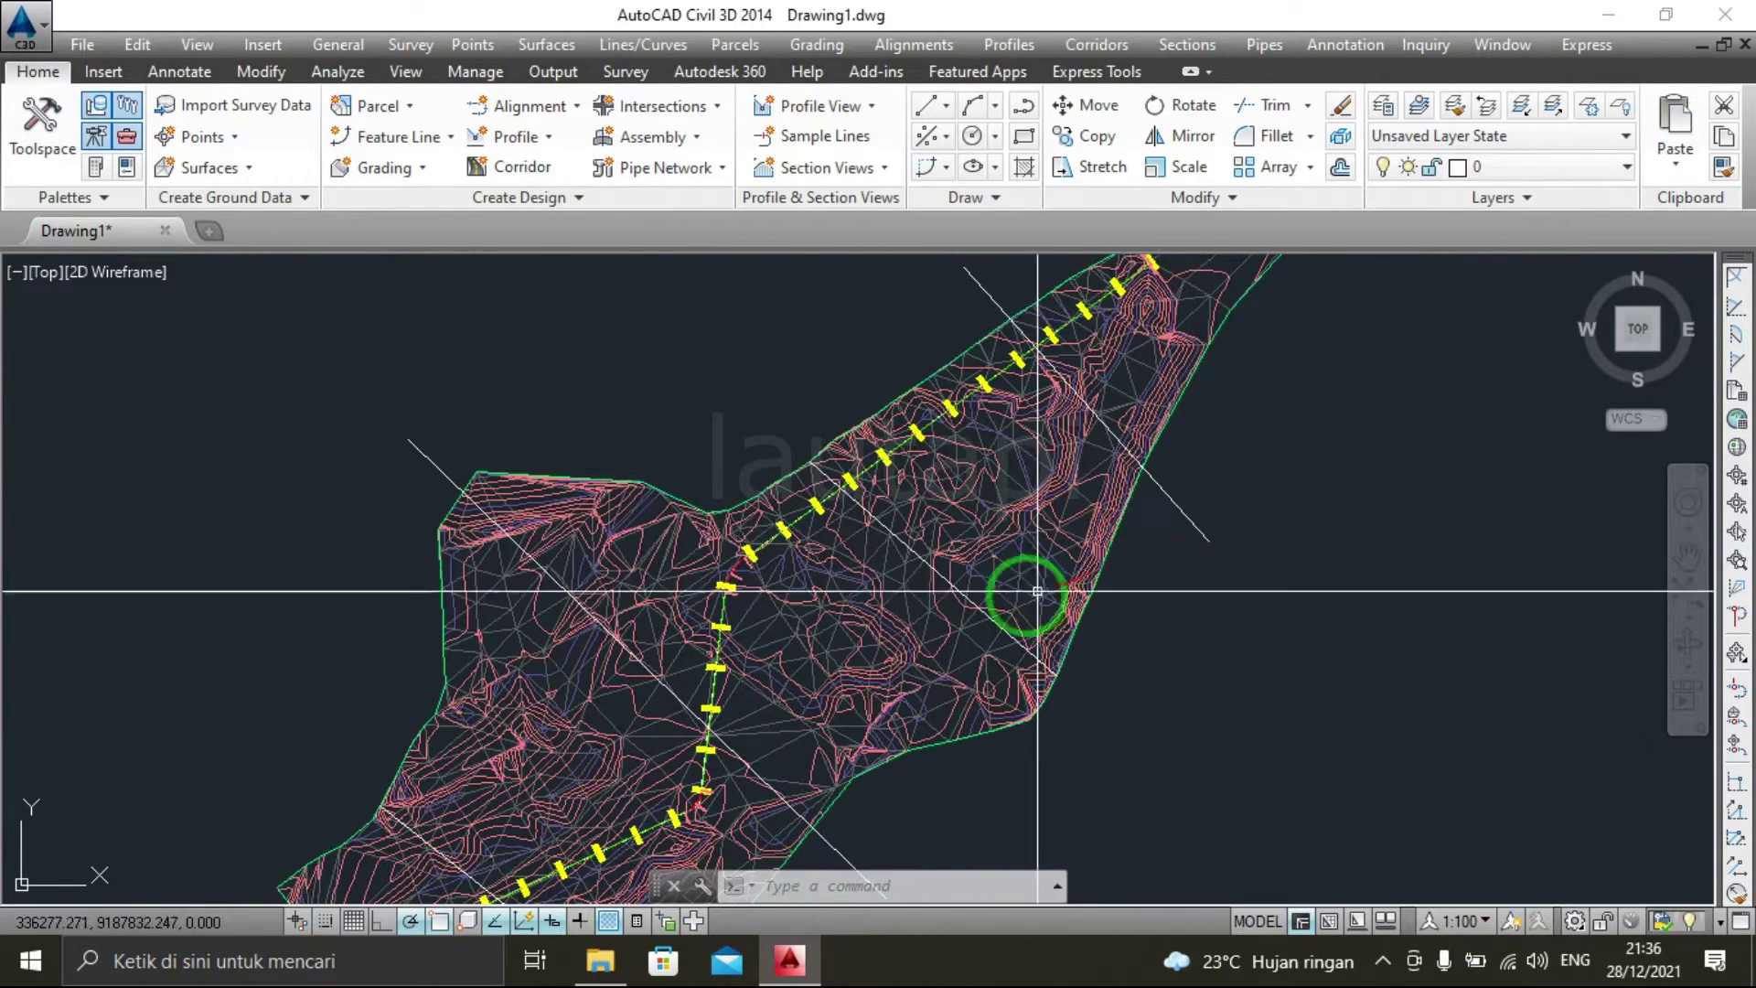
pyautogui.moveTo(686, 666); pyautogui.dragTo(763, 548, button='middle')
pyautogui.scroll(-1, 742, 593)
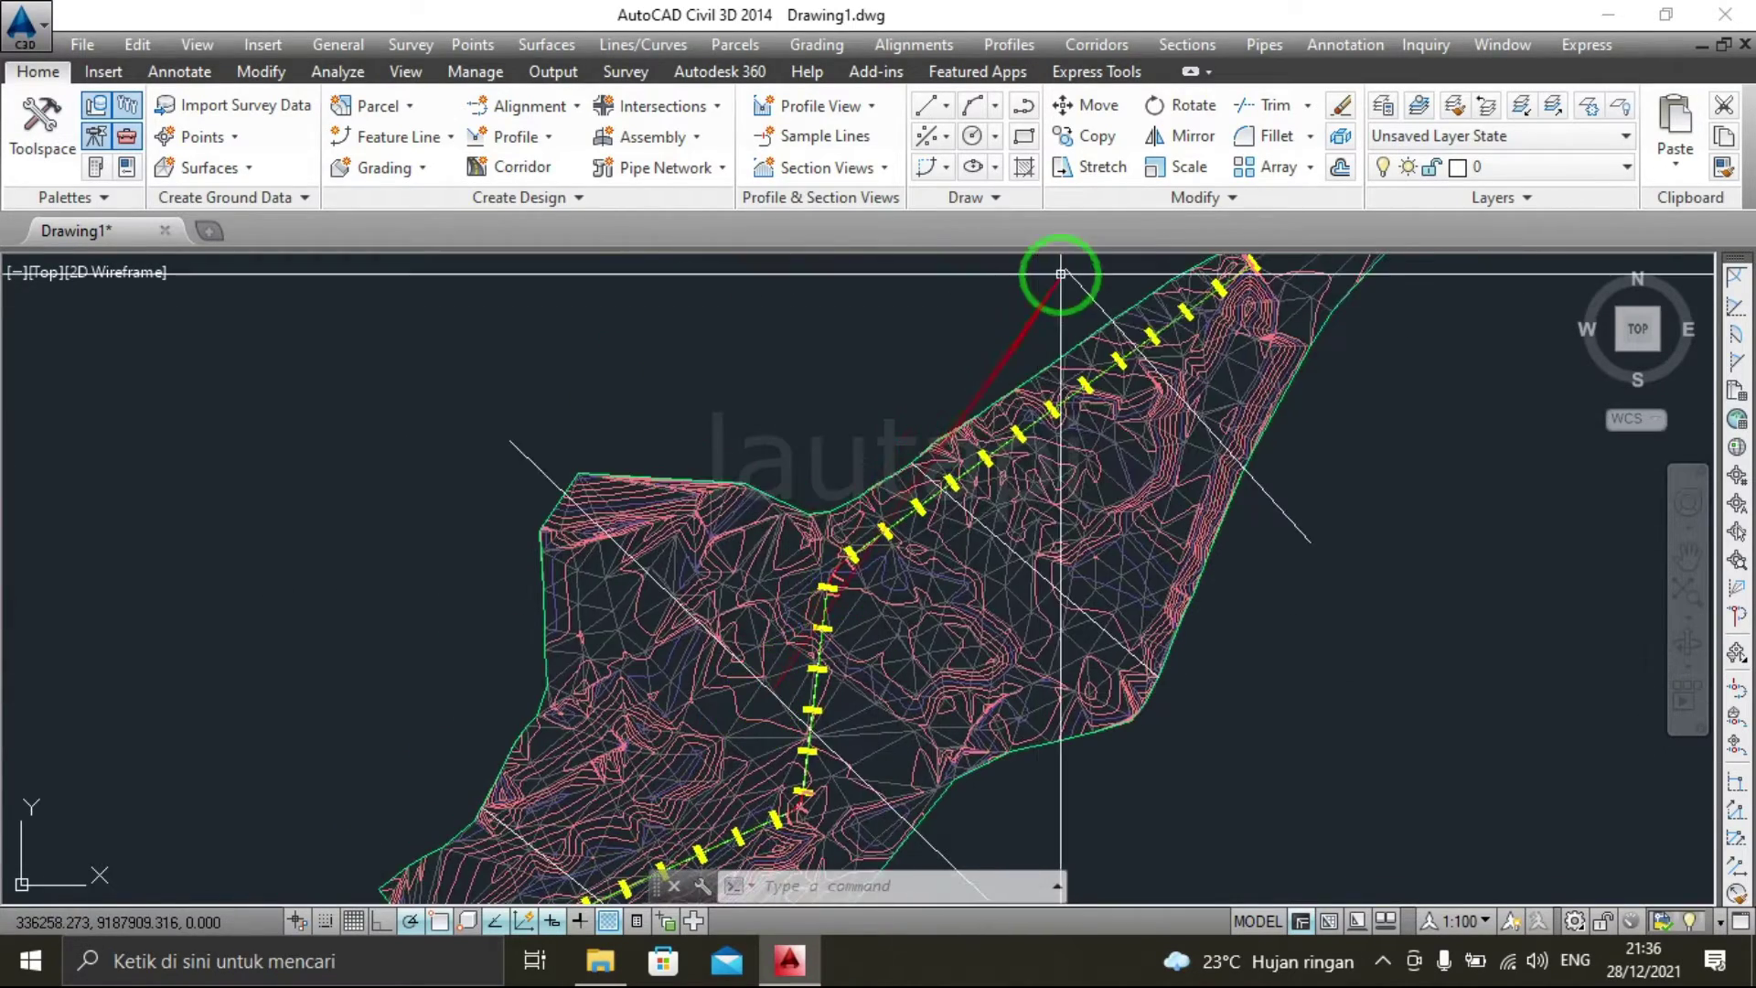
pyautogui.scroll(-1, 931, 467)
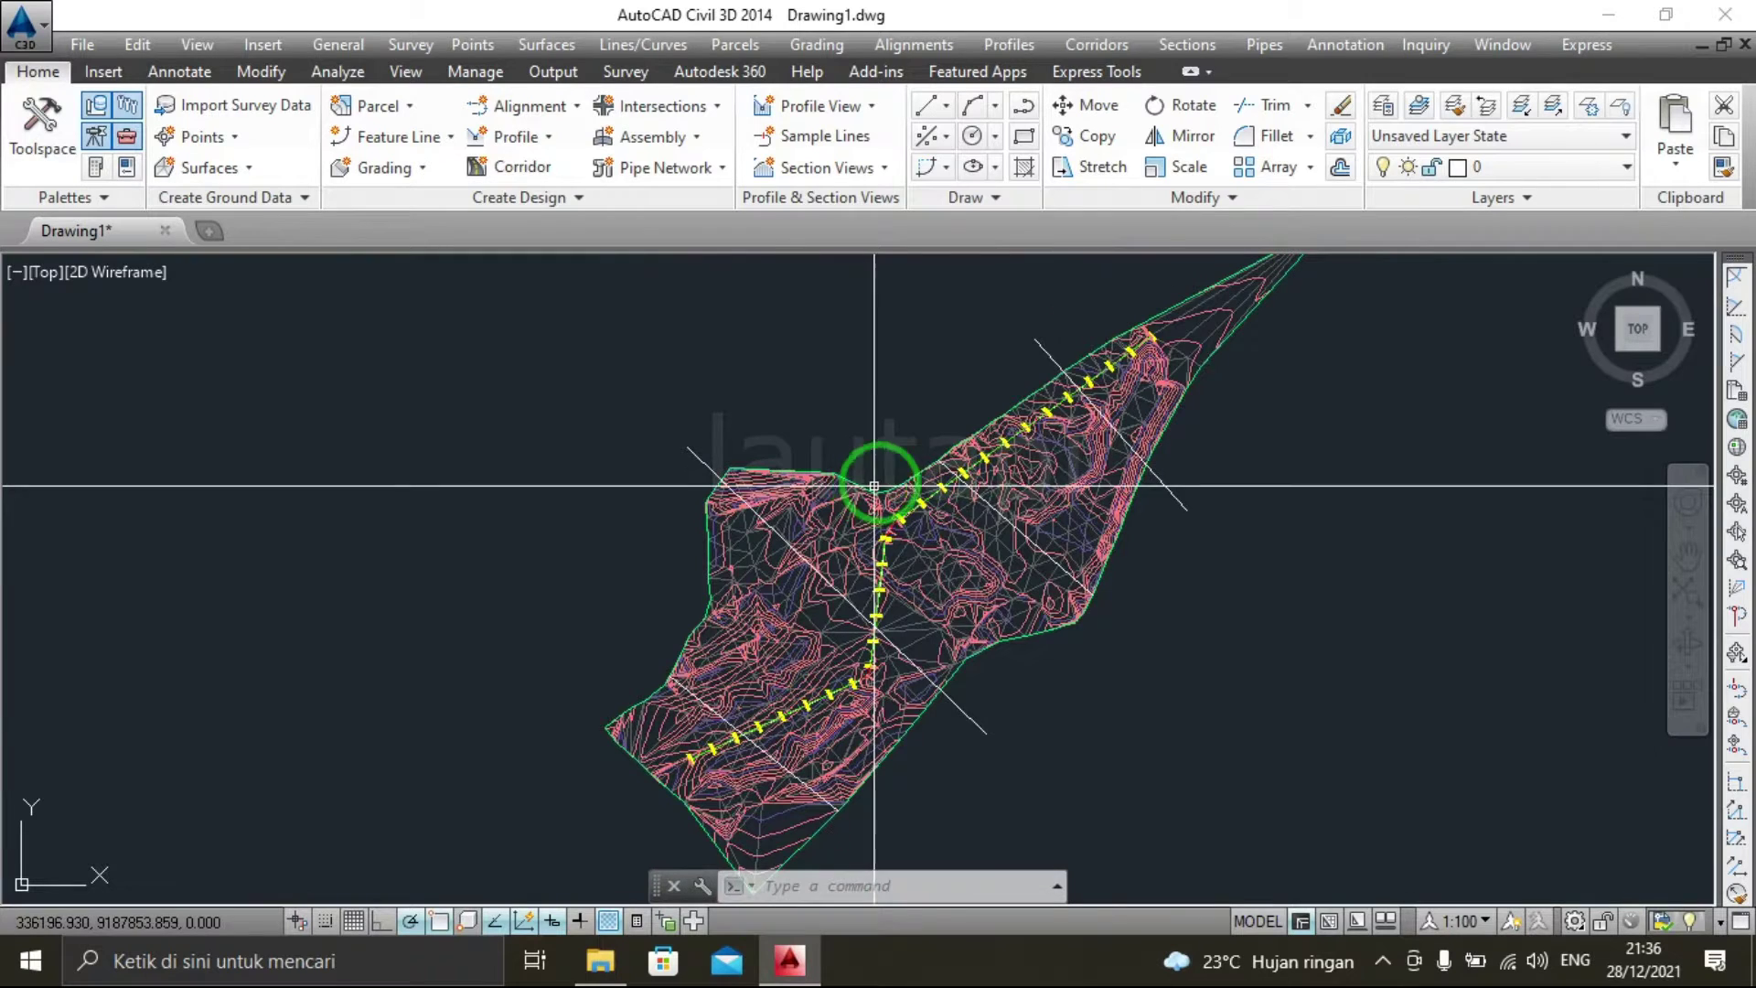
pyautogui.write('mt')
pyautogui.press('Return')
pyautogui.scroll(5, 1014, 322)
# Place number label 1 as multiline text and scale it.
pyautogui.click(1014, 322)
pyautogui.click(1056, 421)
pyautogui.click(972, 372)
pyautogui.write('sc')
pyautogui.press('Return')
pyautogui.click(1049, 375)
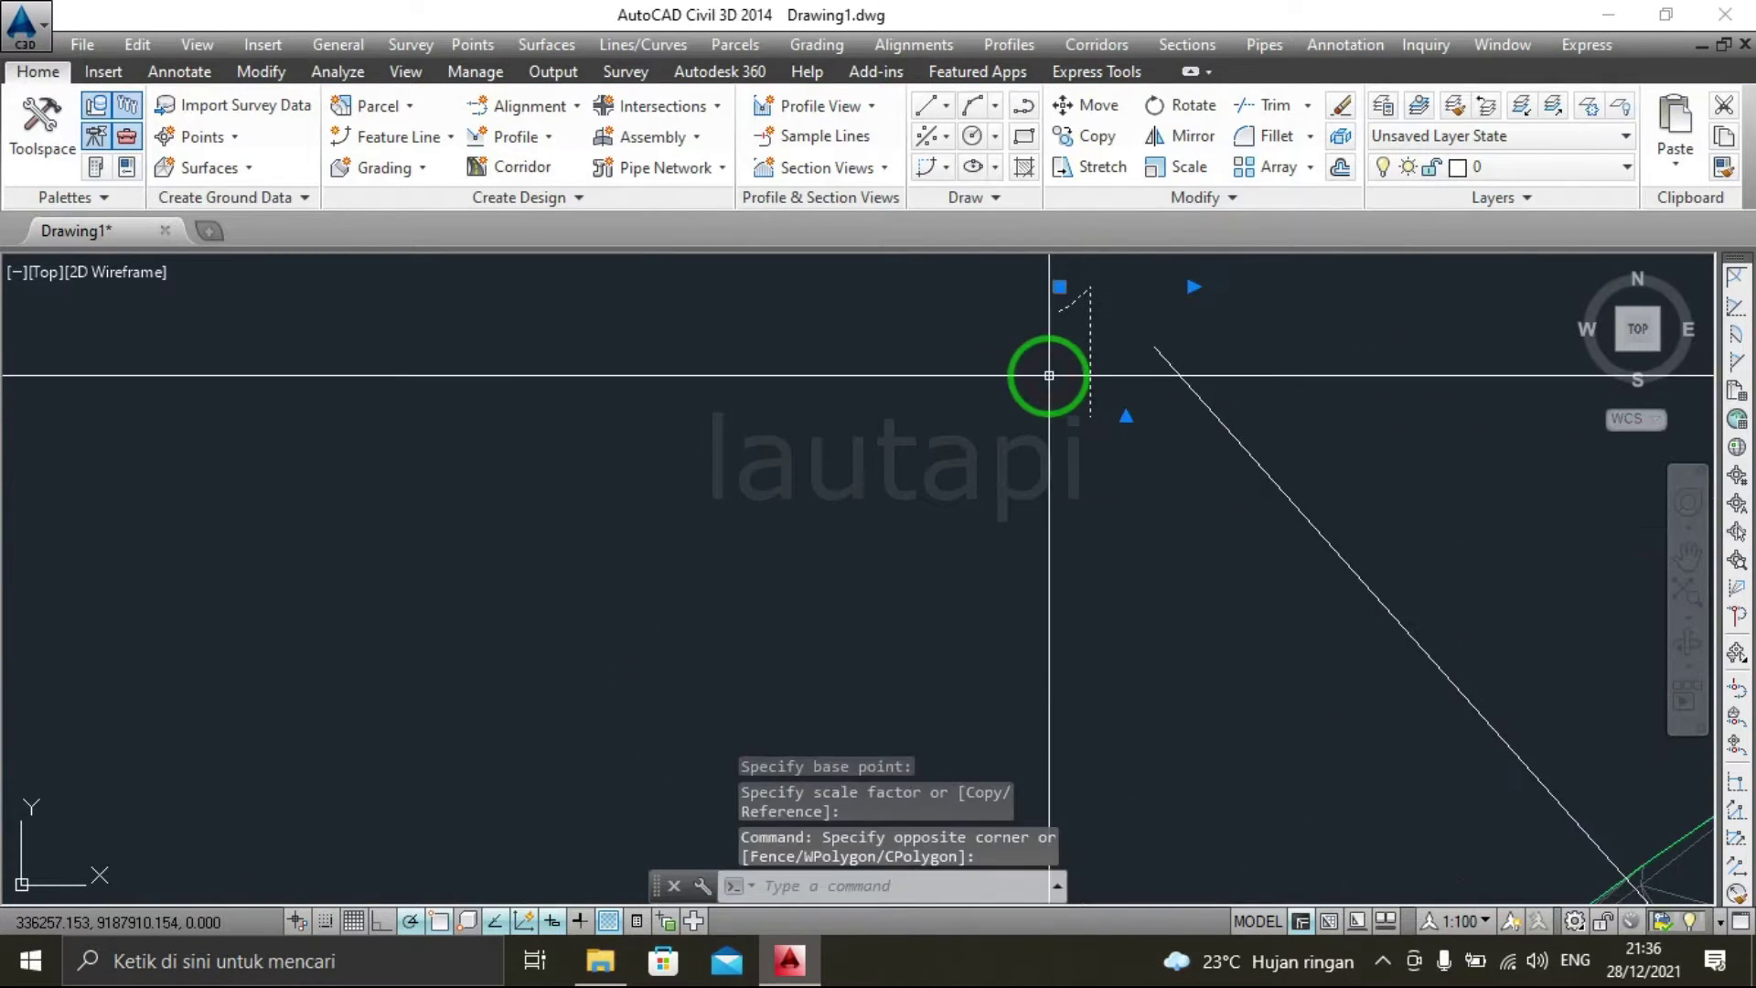
# Copy label 1 to the ends of the other crossing lines.
pyautogui.write('co')
pyautogui.press('Return')
pyautogui.click(1097, 439)
pyautogui.scroll(-3, 674, 479)
pyautogui.scroll(-2, 687, 369)
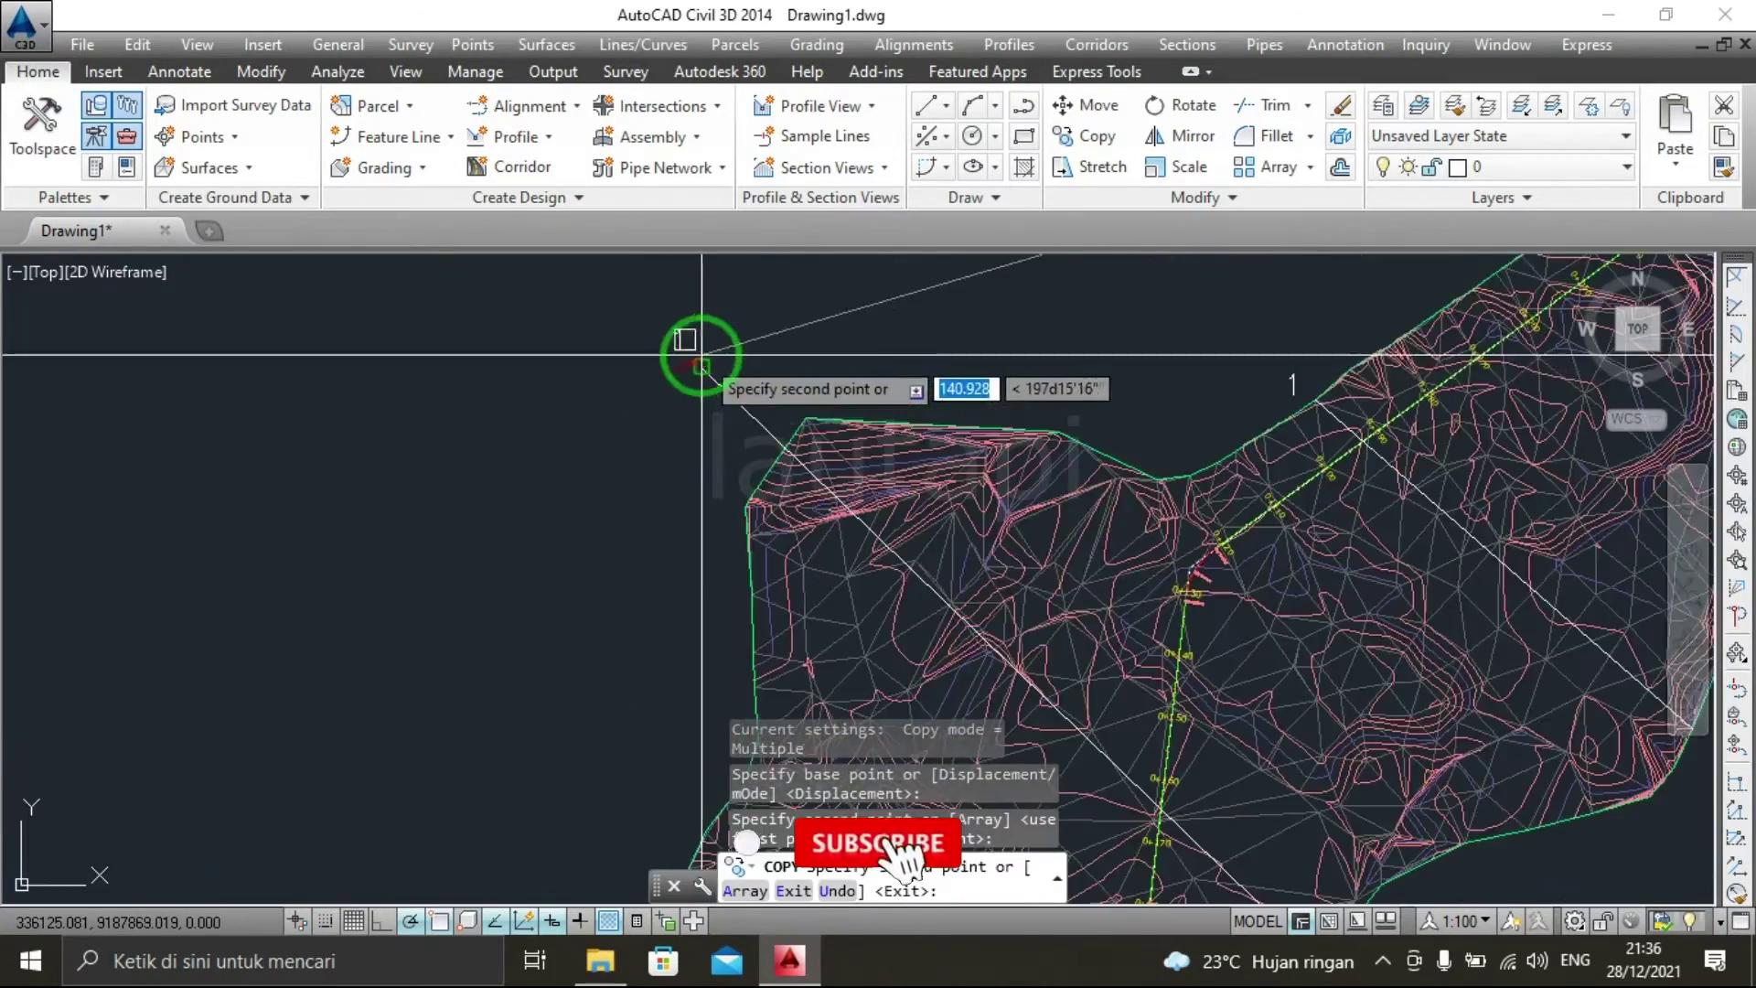
pyautogui.scroll(3, 783, 391)
pyautogui.scroll(3, 655, 470)
# Edit the copied labels so they read 2, 3 and 4.
pyautogui.press('Escape')
pyautogui.doubleClick(588, 393)
pyautogui.write('4')
pyautogui.click(625, 668)
pyautogui.scroll(-3, 655, 313)
pyautogui.doubleClick(655, 442)
pyautogui.scroll(3, 765, 321)
pyautogui.doubleClick(797, 585)
pyautogui.click(984, 513)
pyautogui.scroll(-3, 984, 513)
pyautogui.scroll(3, 1050, 403)
pyautogui.doubleClick(1050, 403)
pyautogui.click(1010, 489)
pyautogui.scroll(-3, 1011, 489)
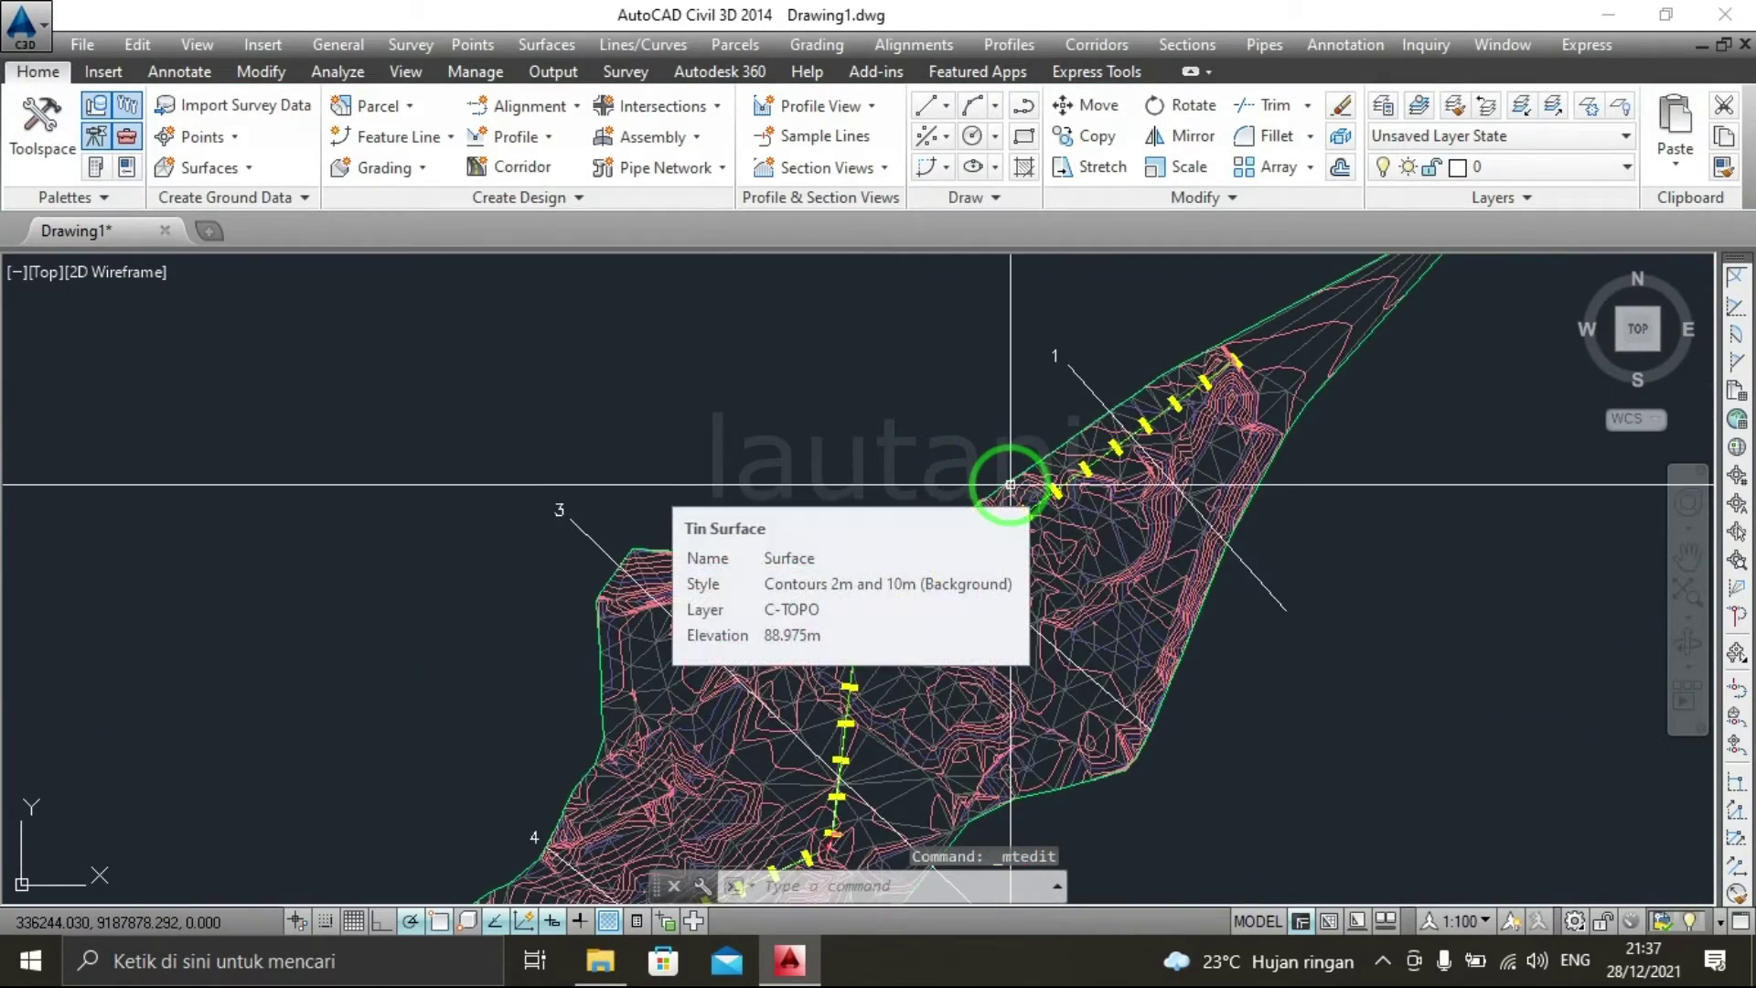
# Pan and zoom to show labels 1–4 and the whole alignment.
pyautogui.moveTo(1010, 483); pyautogui.dragTo(1066, 470, button='middle')
pyautogui.moveTo(929, 548); pyautogui.dragTo(911, 524, button='middle')
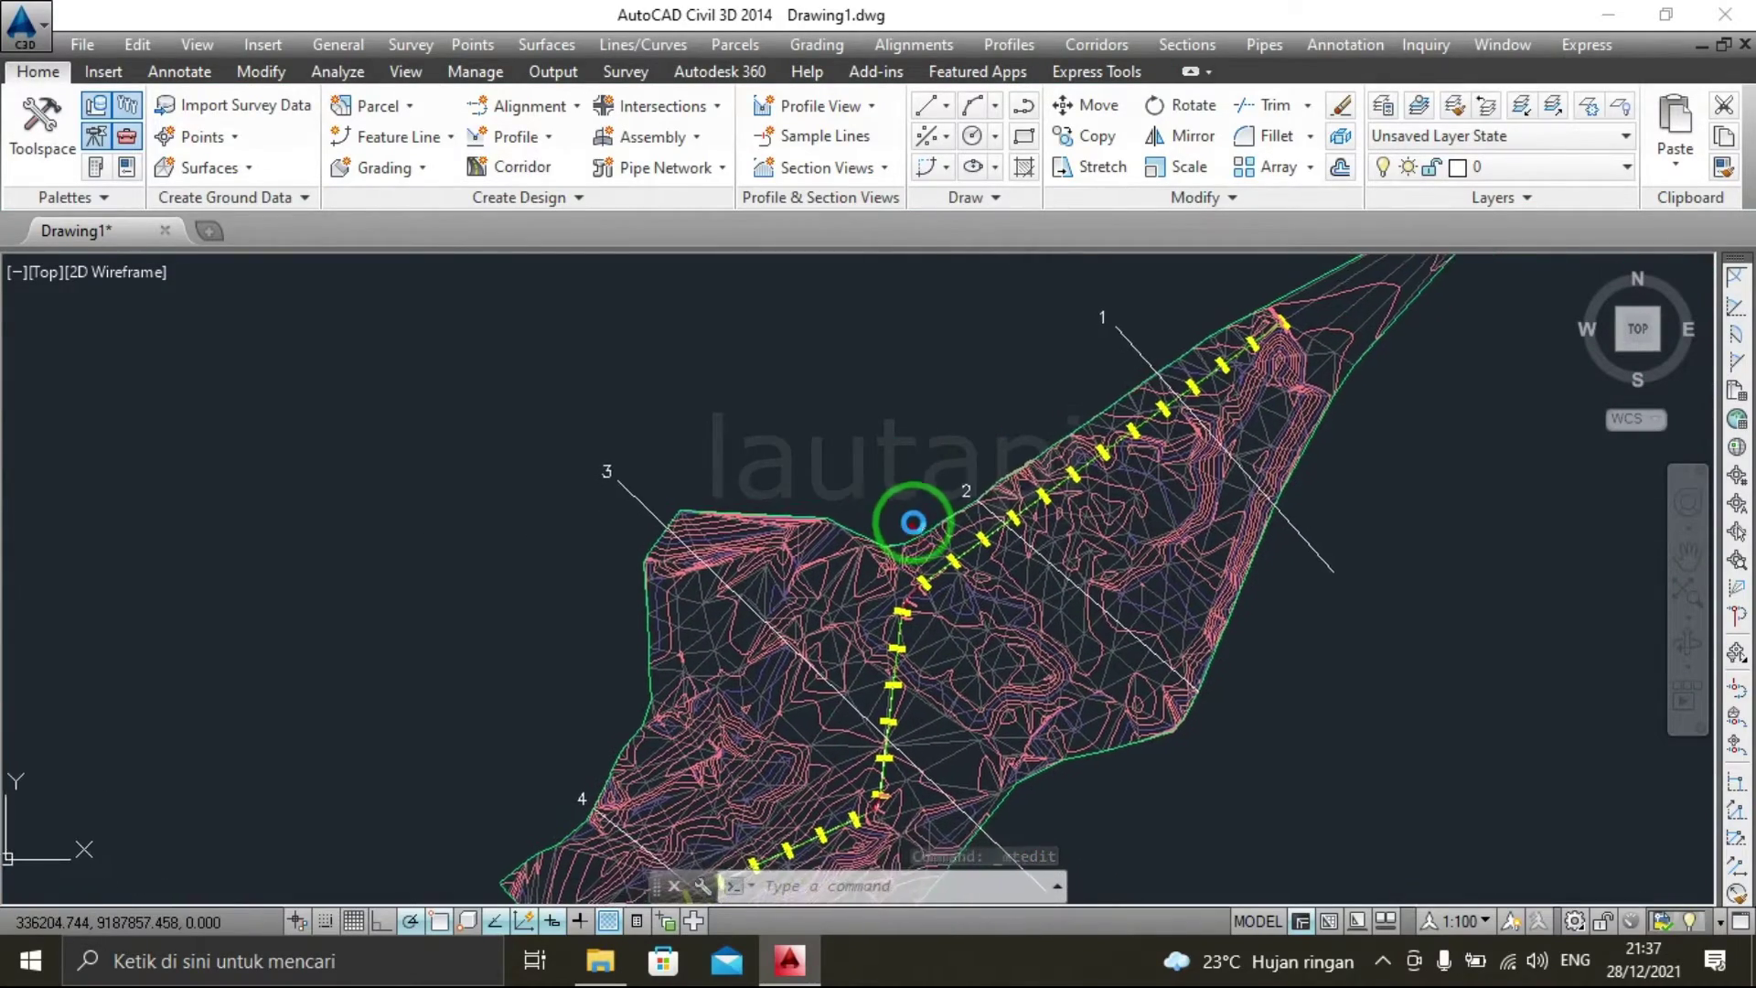
pyautogui.scroll(2, 1122, 325)
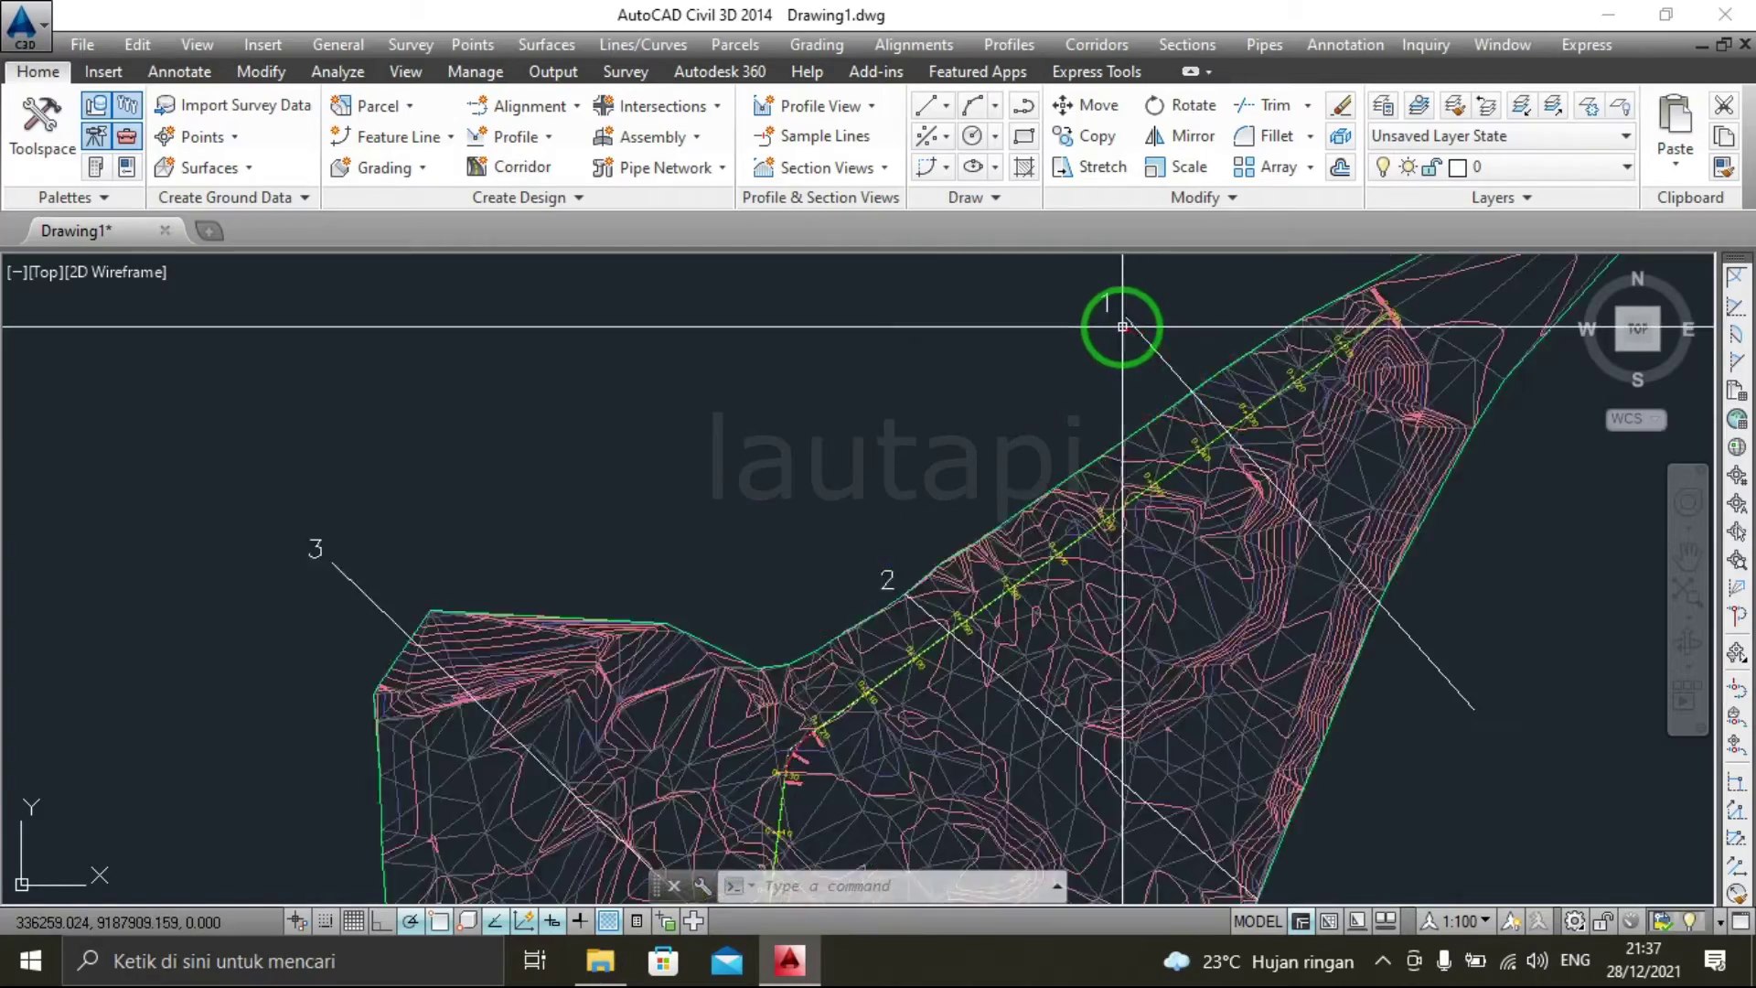
pyautogui.scroll(2, 1122, 325)
pyautogui.scroll(-2, 695, 729)
pyautogui.moveTo(695, 729); pyautogui.dragTo(1026, 442, button='middle')
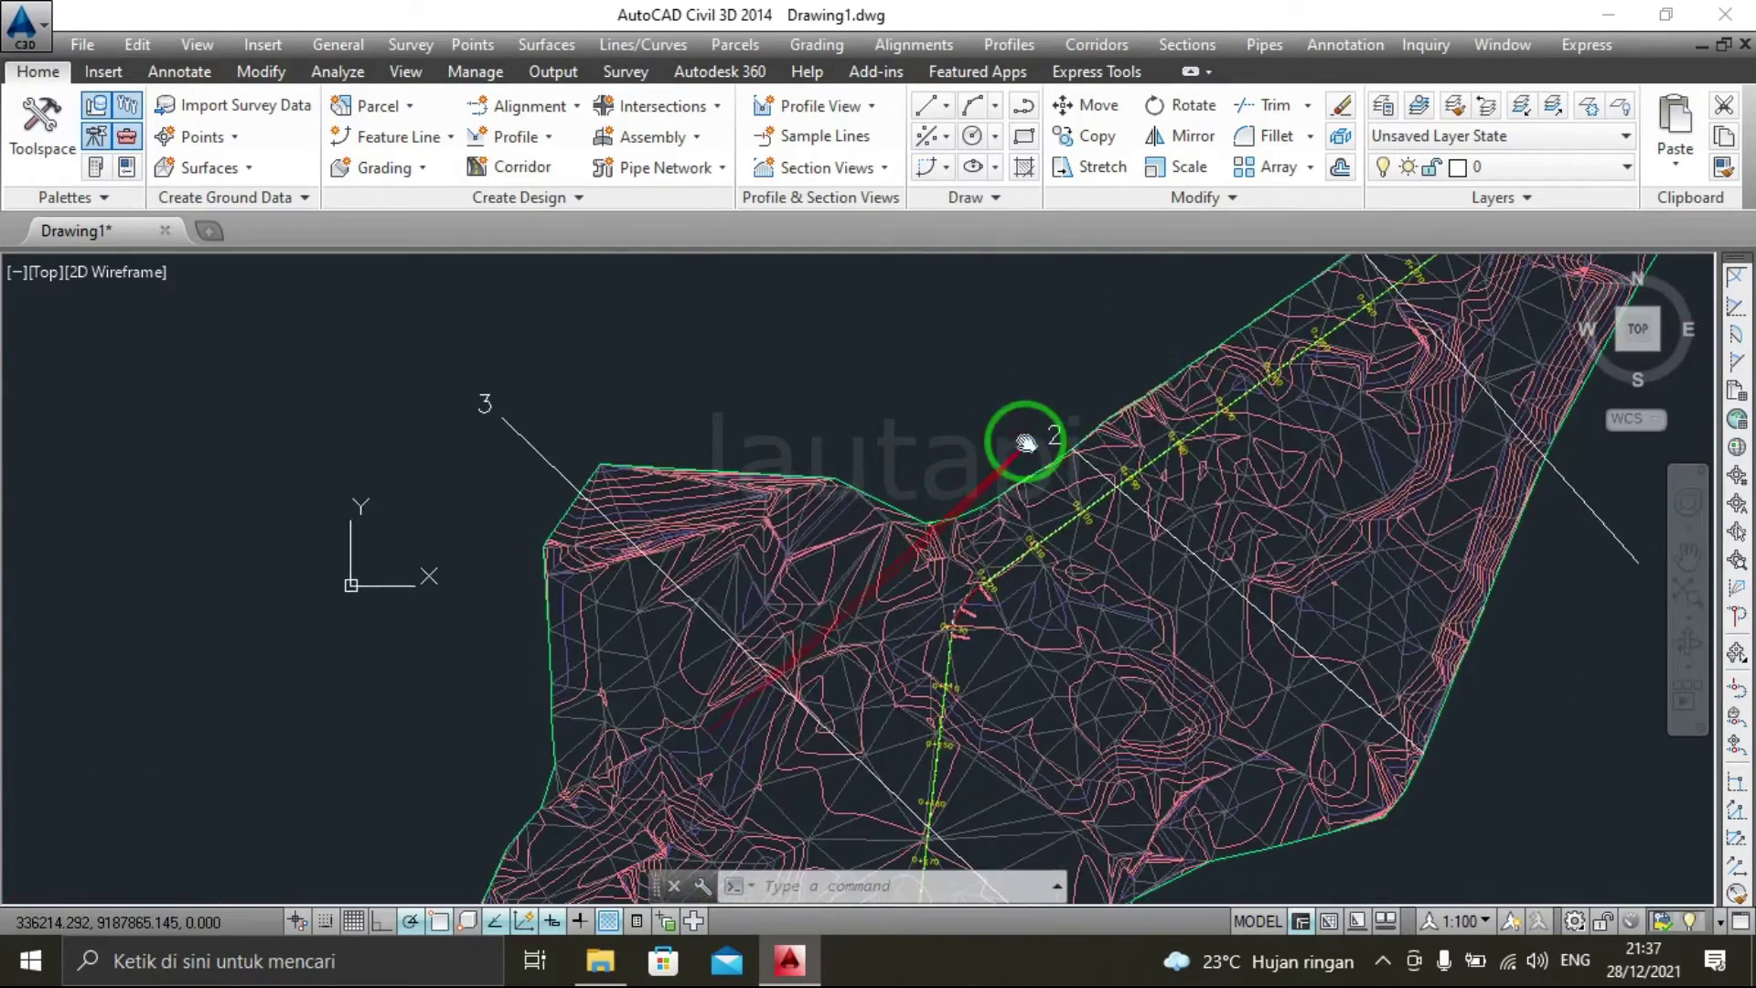
pyautogui.moveTo(596, 619); pyautogui.dragTo(893, 376, button='middle')
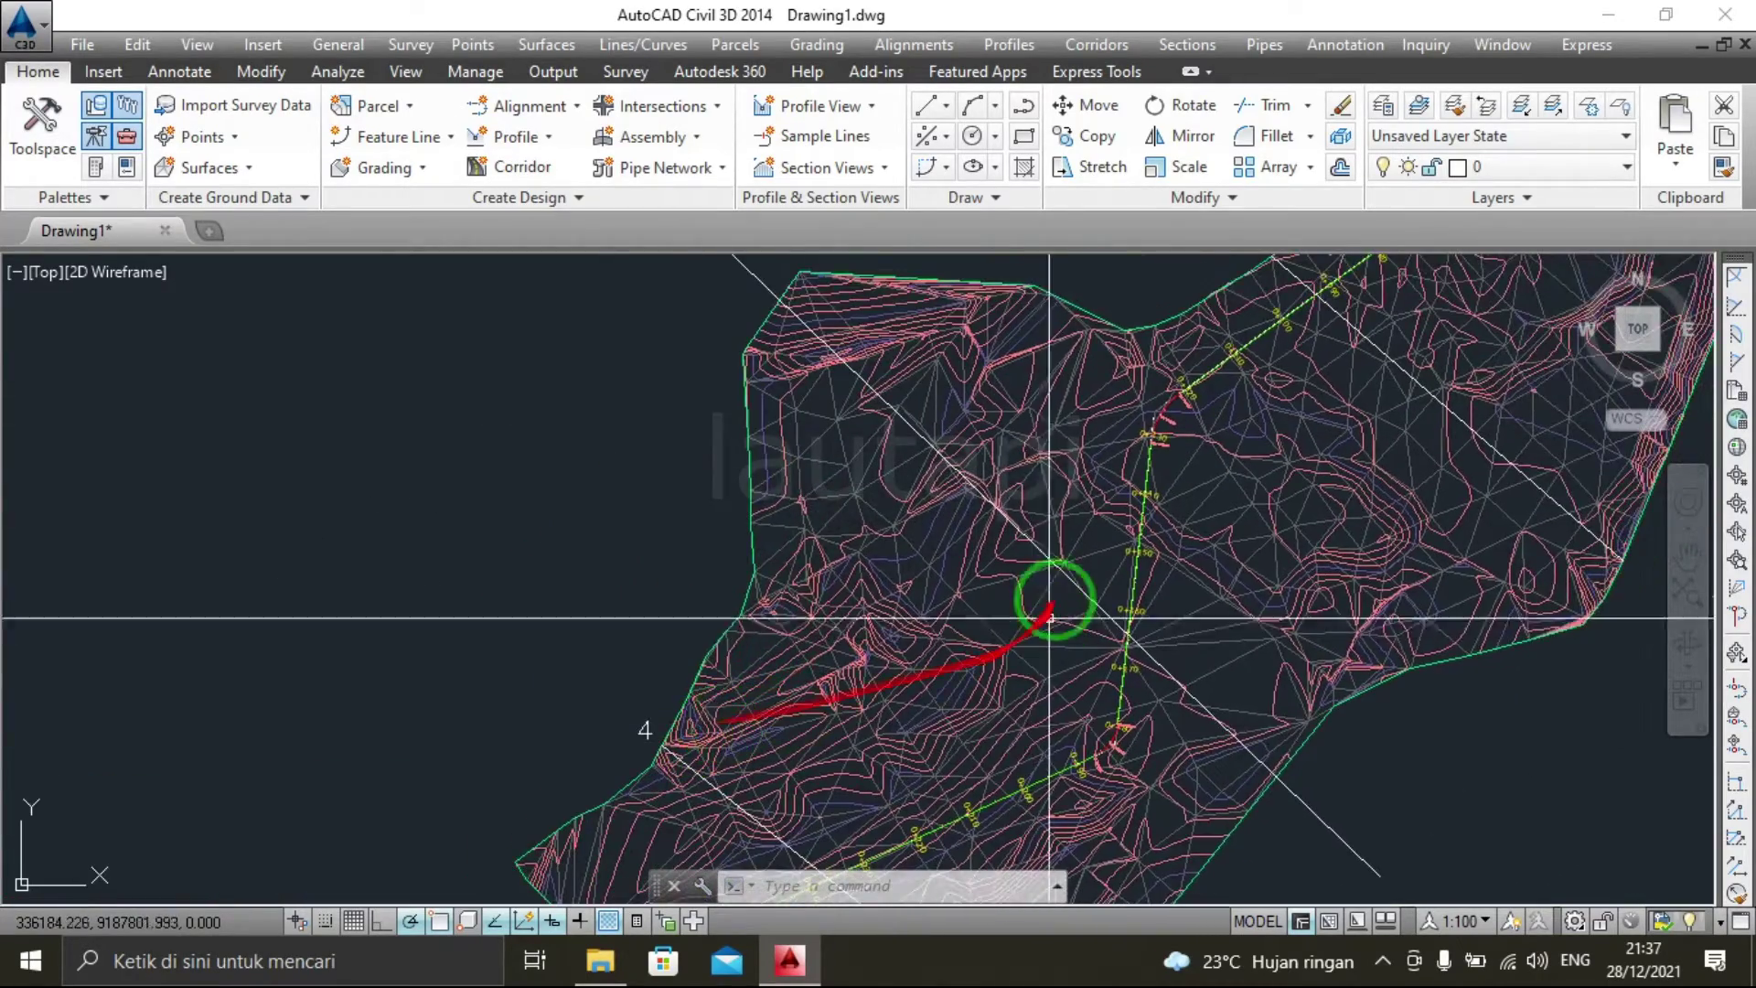
pyautogui.scroll(-2, 1031, 637)
pyautogui.moveTo(1051, 548); pyautogui.dragTo(1003, 588, button='middle')
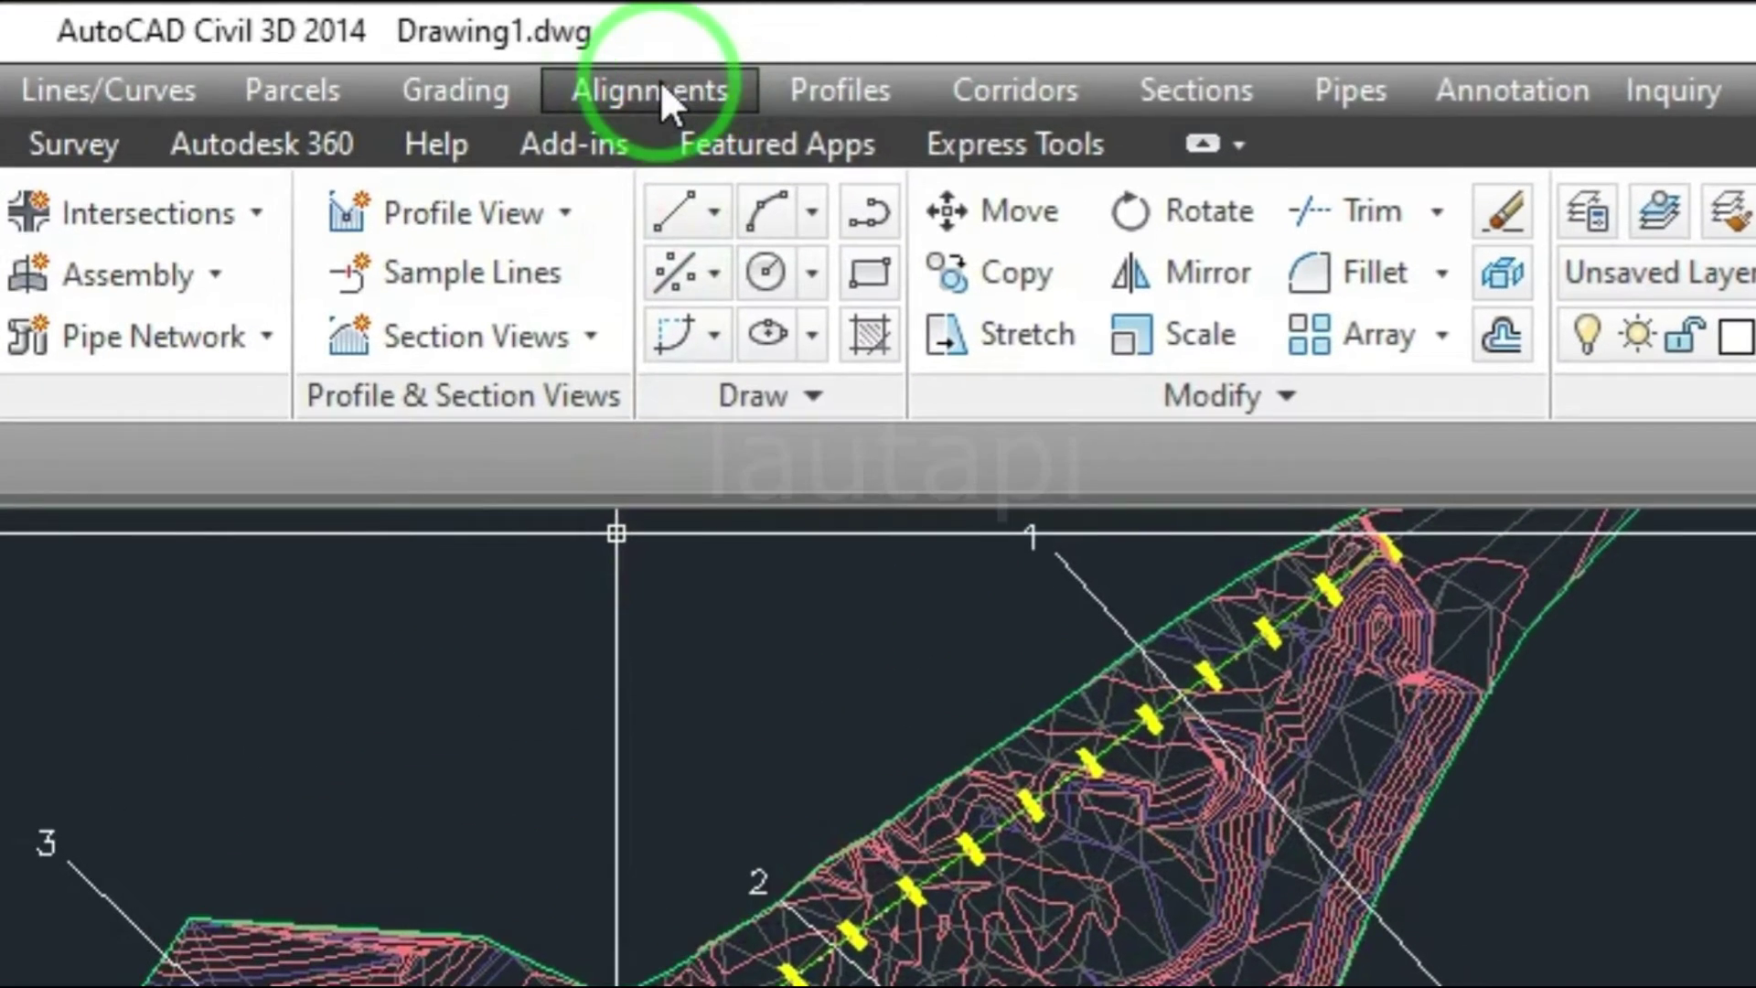
# Create alignment 1 from the line at label 1 using the All Labels set.
pyautogui.click(661, 84)
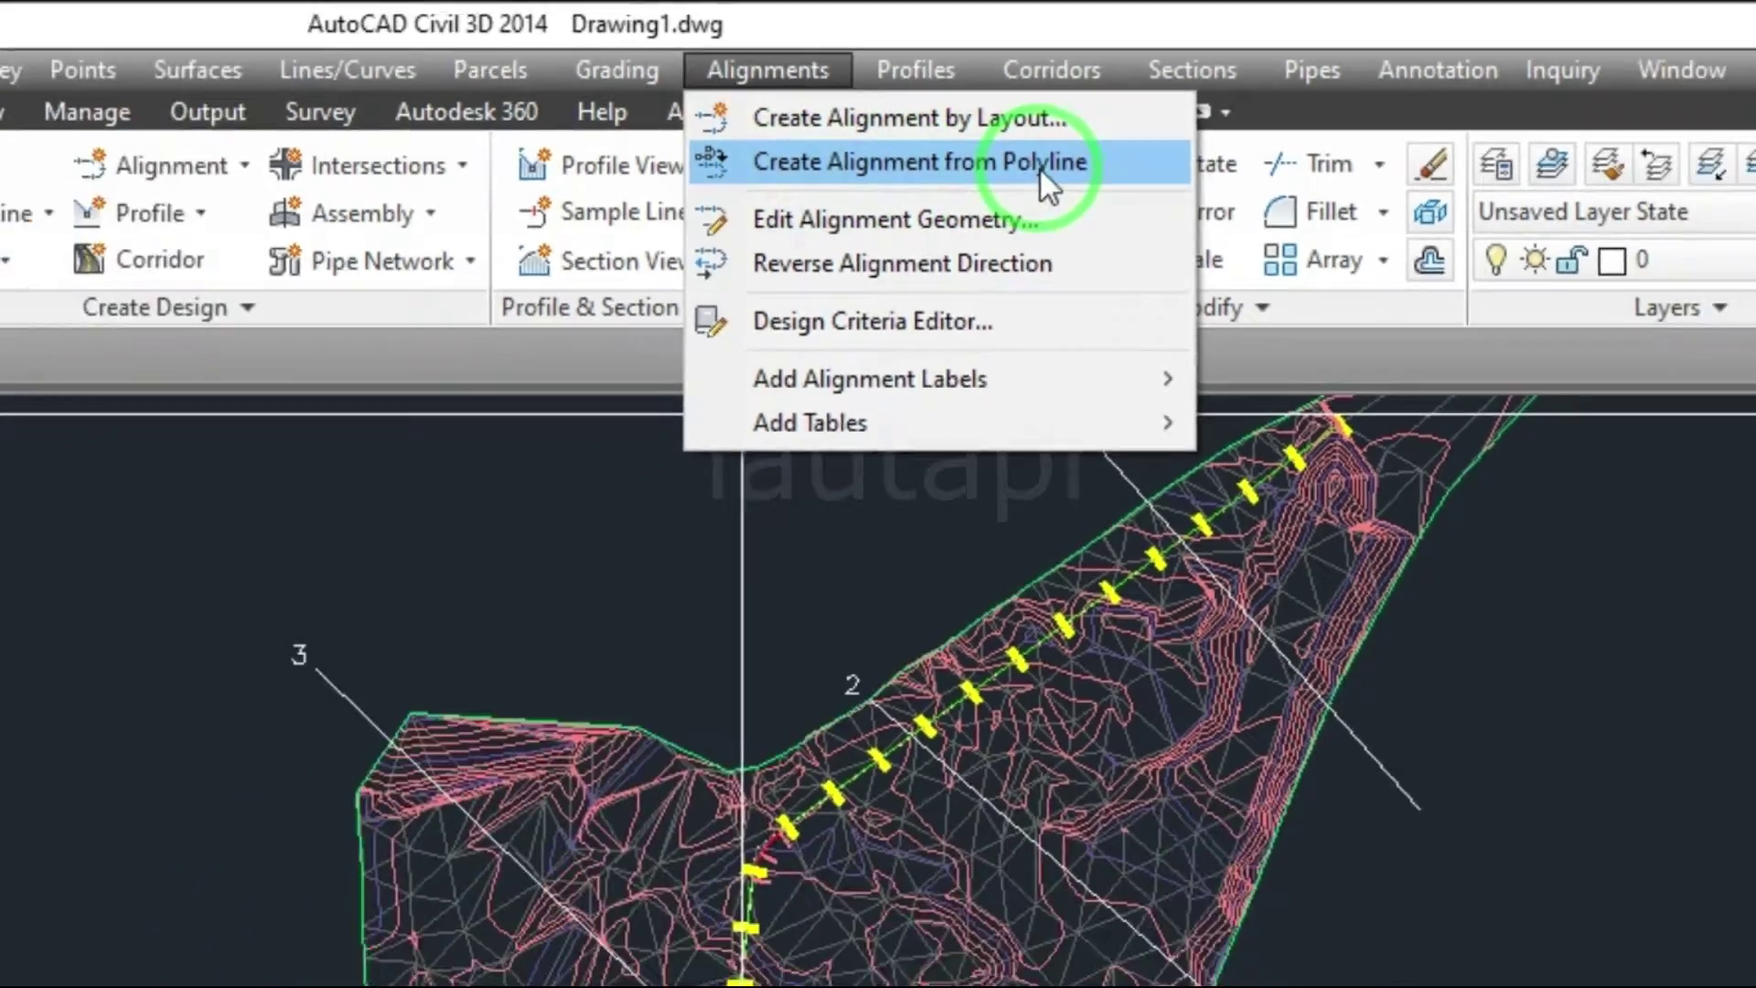
pyautogui.click(1089, 110)
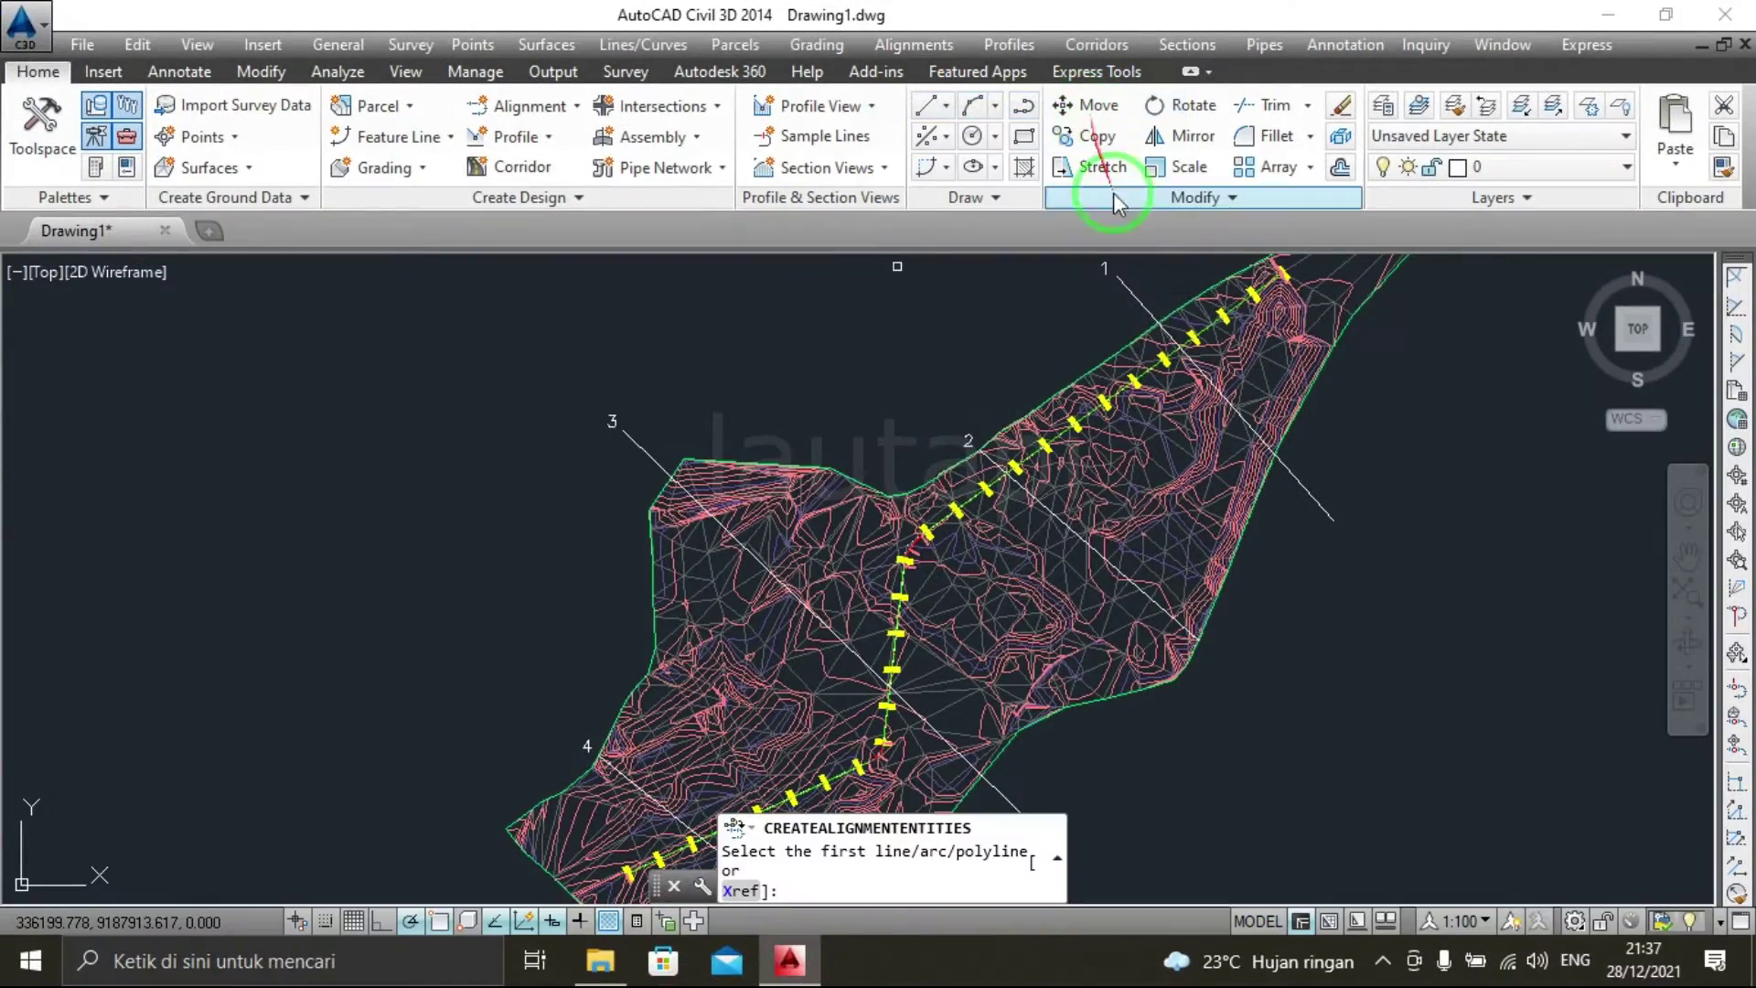
pyautogui.scroll(4, 1143, 270)
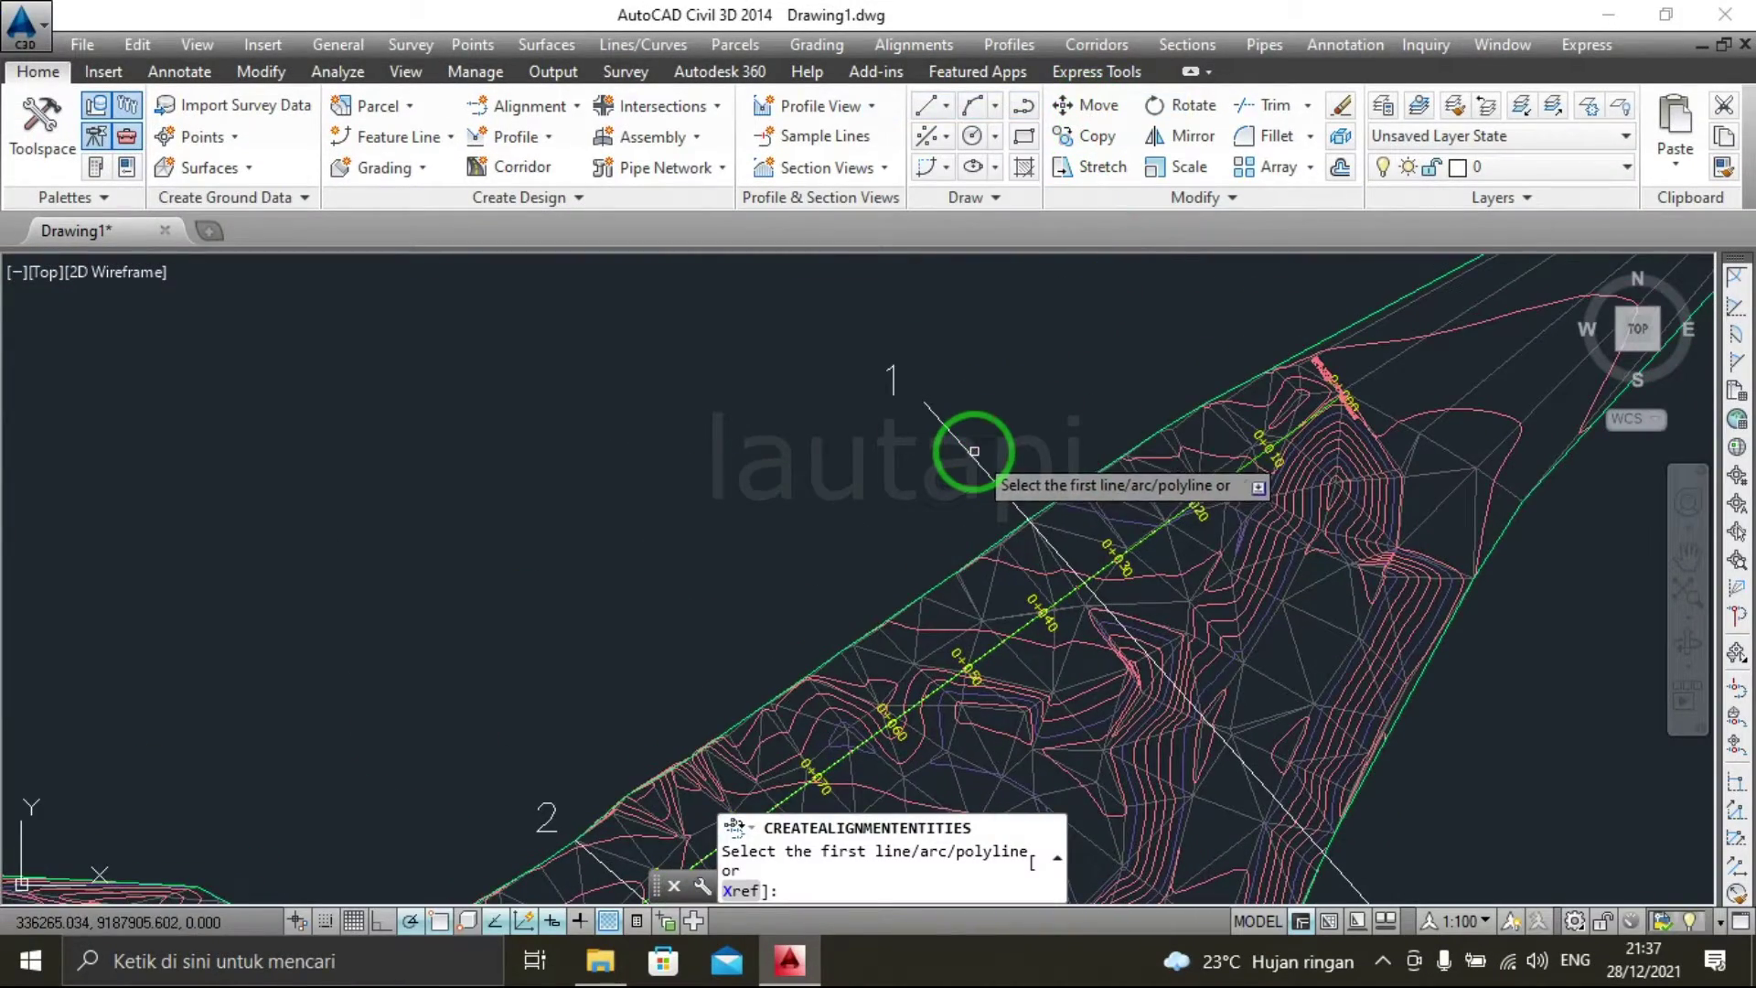
pyautogui.click(970, 456)
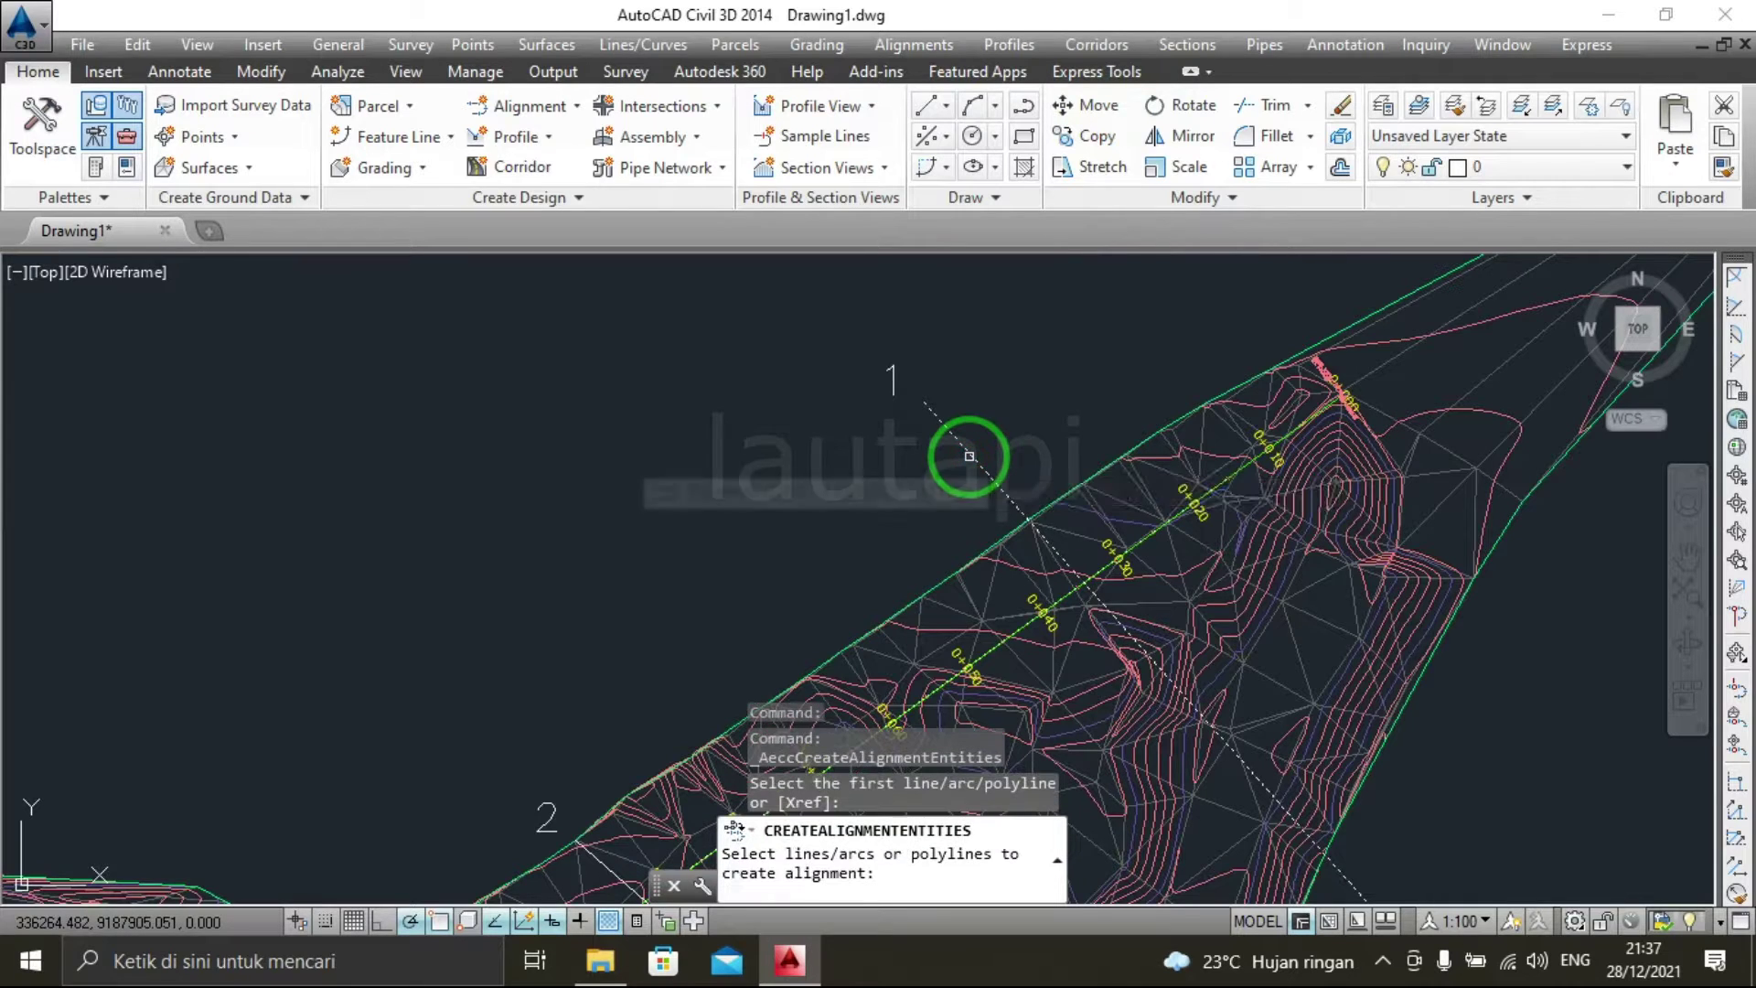
pyautogui.press('Return')
pyautogui.press('Return')
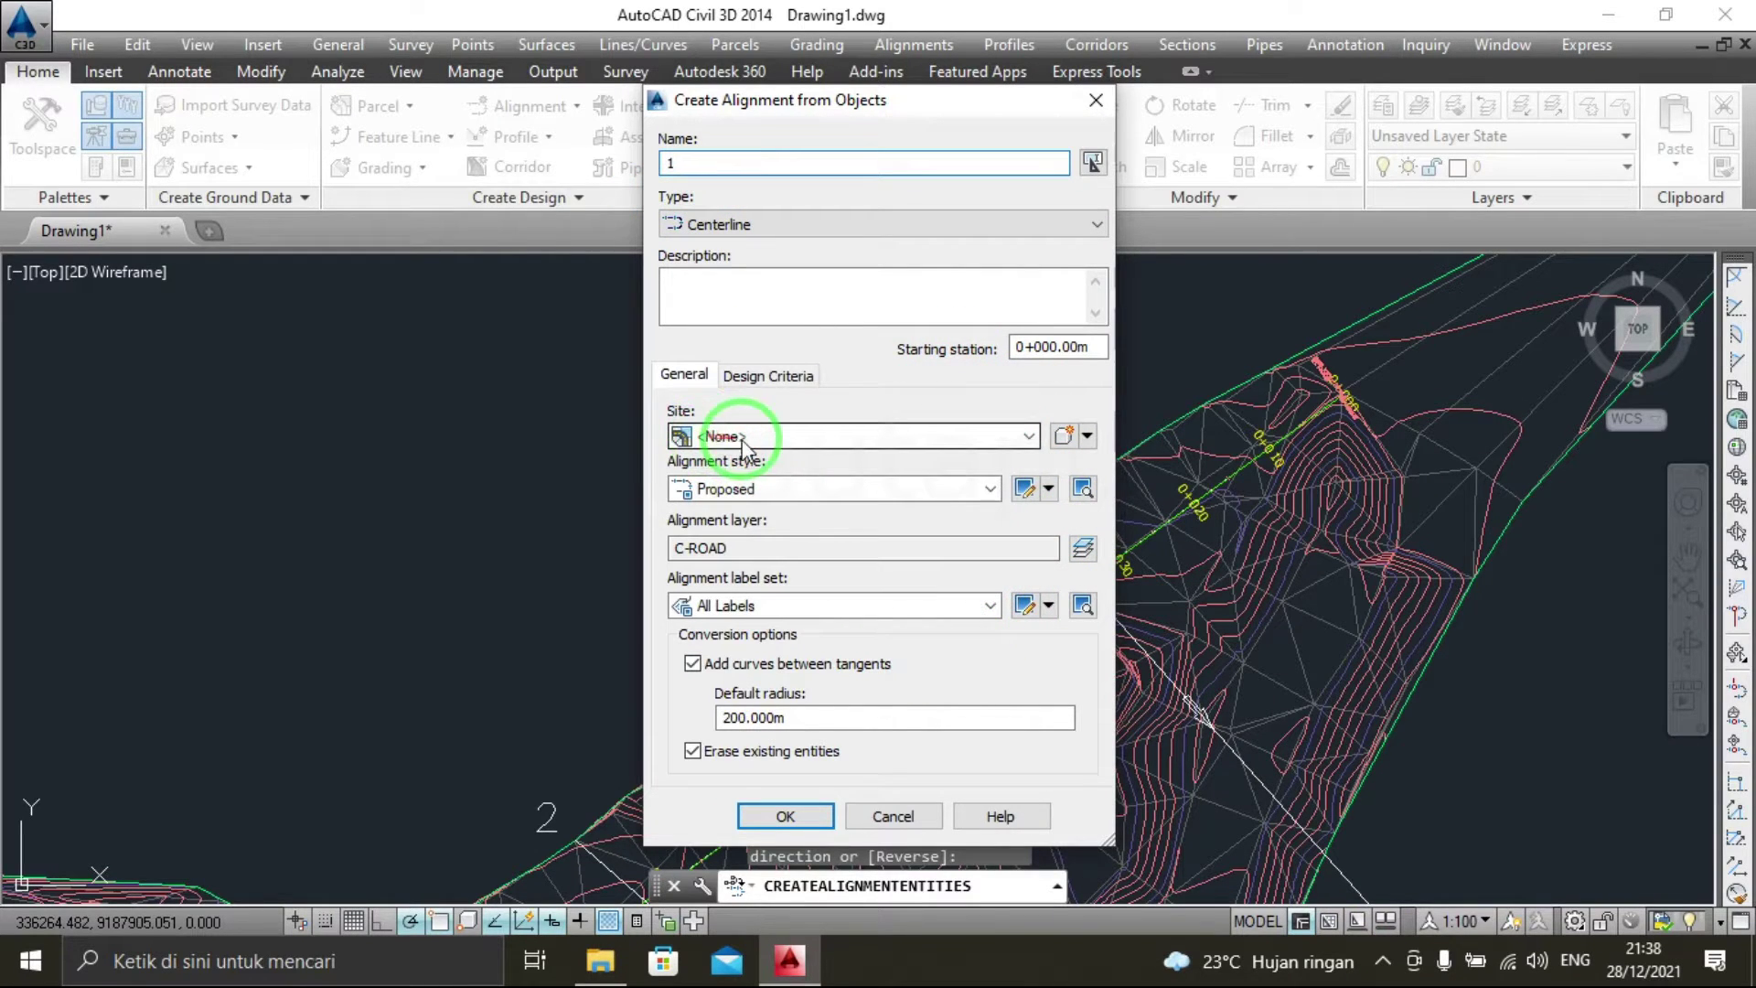
pyautogui.click(736, 605)
pyautogui.click(763, 653)
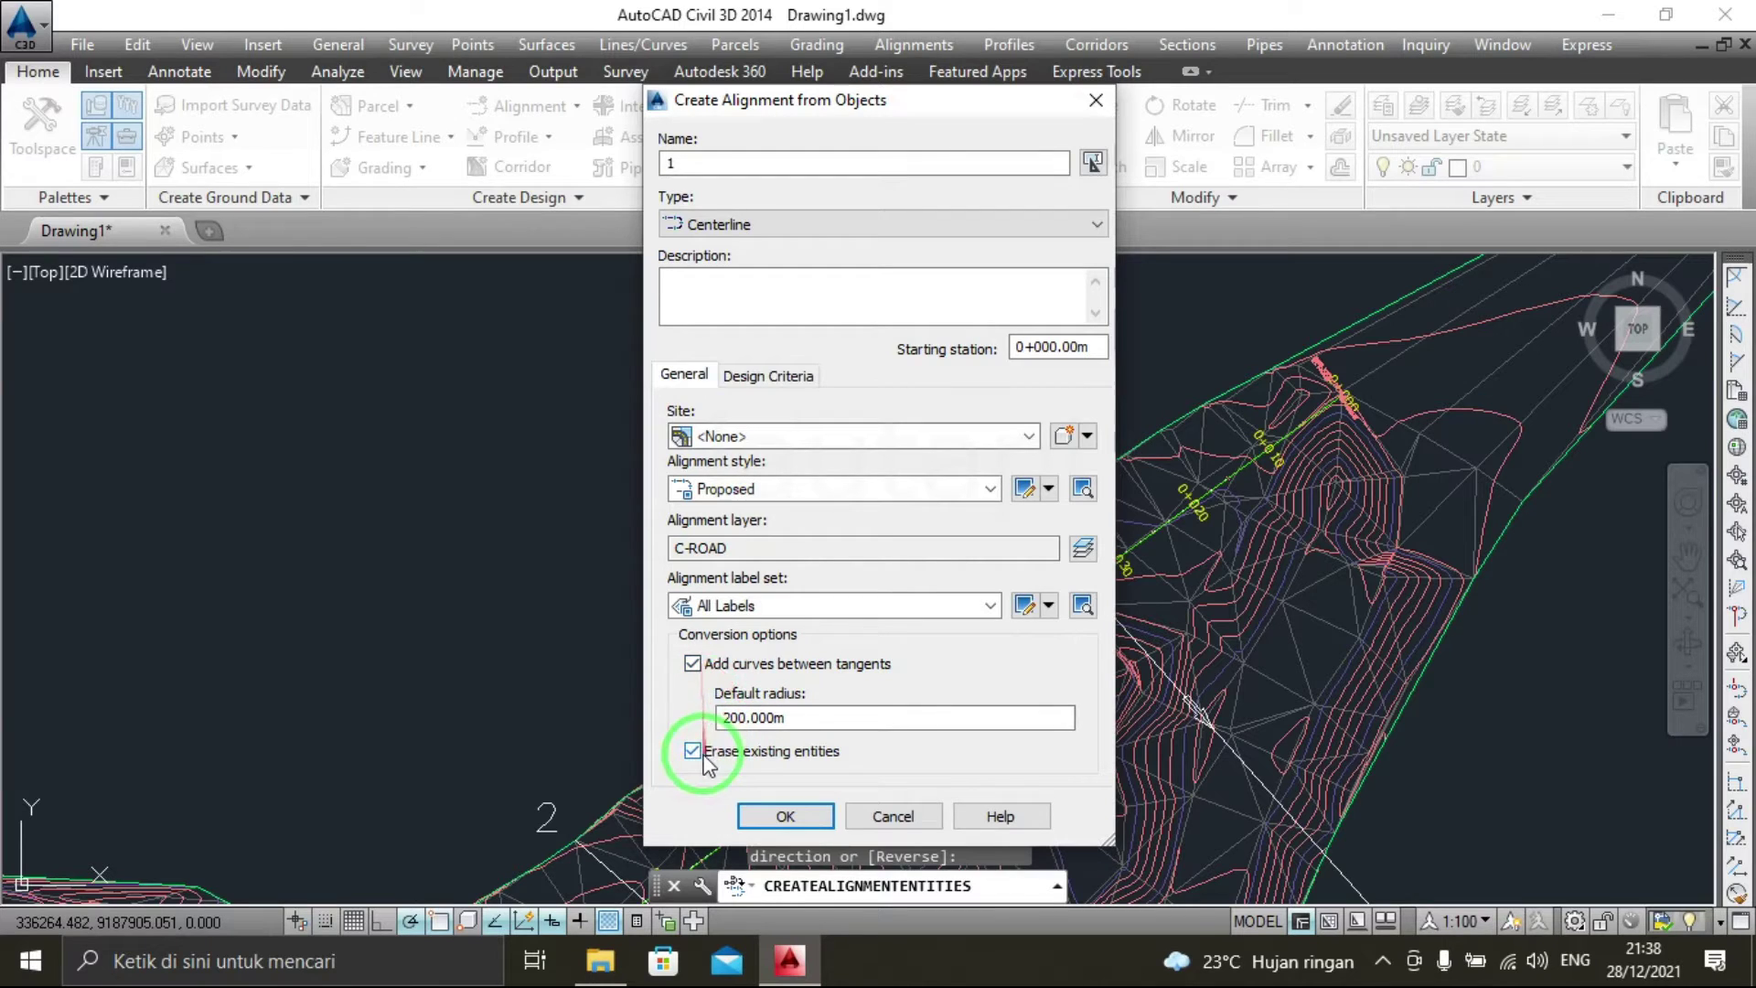
pyautogui.click(797, 814)
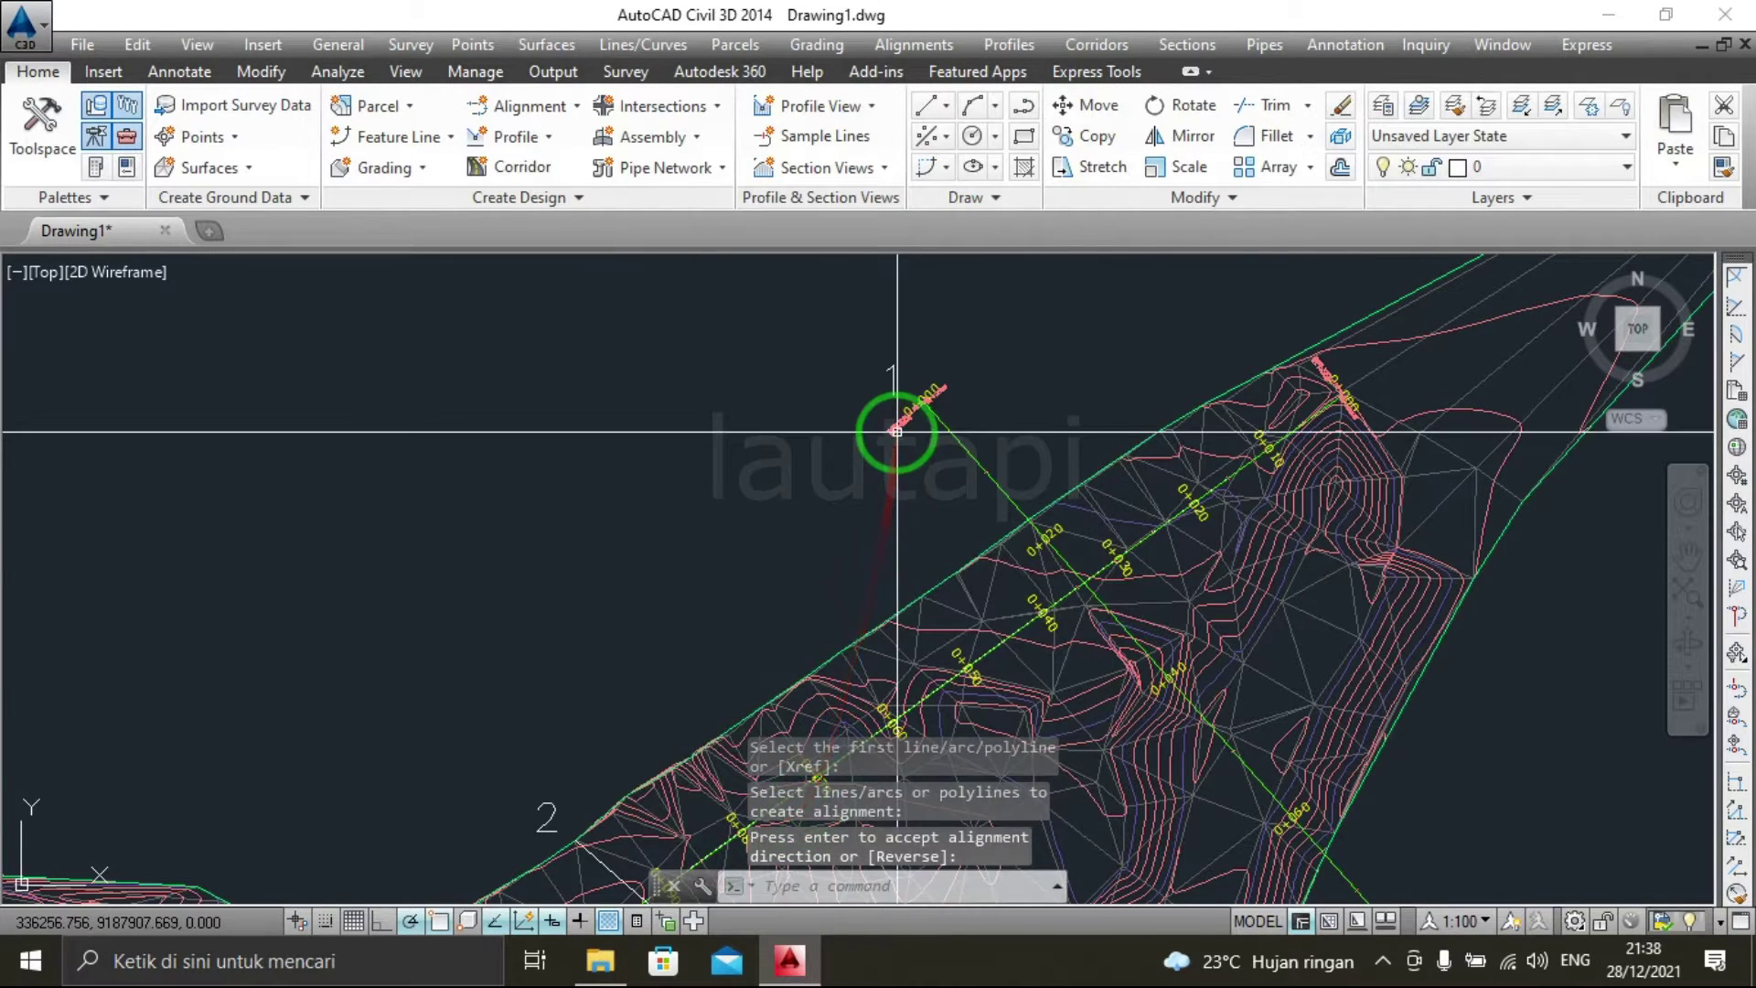
pyautogui.scroll(-2, 898, 408)
pyautogui.scroll(3, 898, 408)
pyautogui.scroll(-3, 894, 404)
pyautogui.scroll(1, 882, 430)
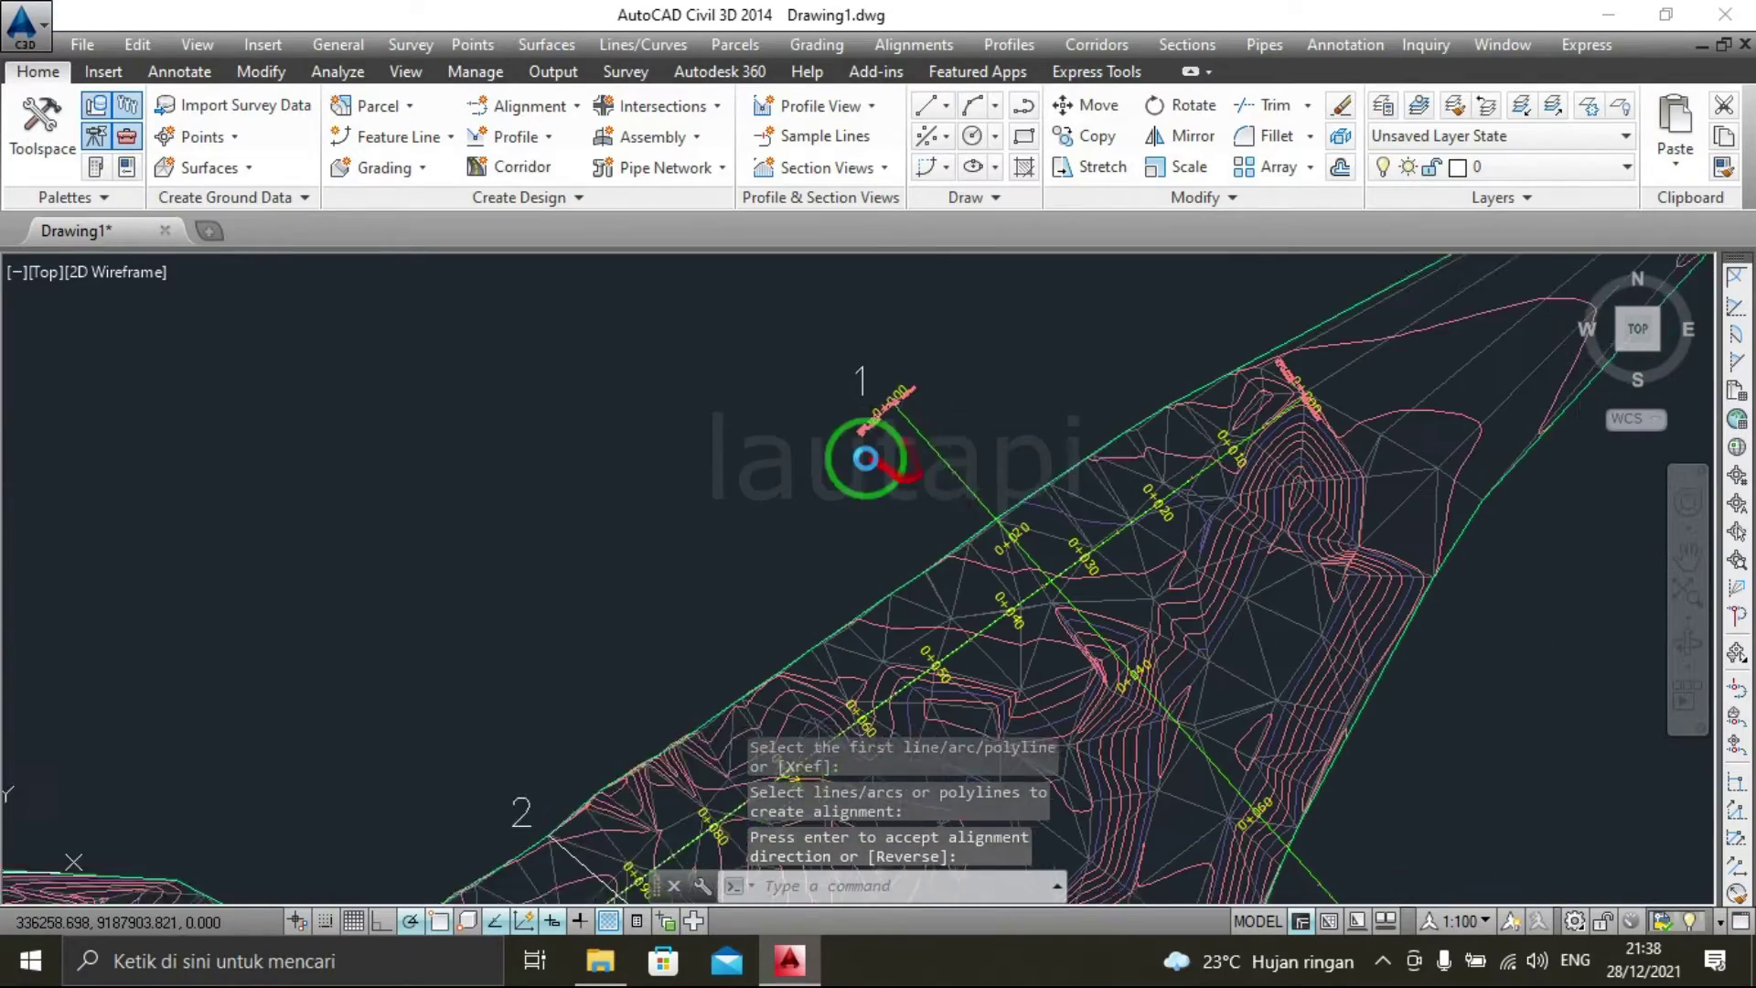
pyautogui.scroll(1, 805, 397)
pyautogui.scroll(-2, 897, 459)
pyautogui.scroll(2, 870, 478)
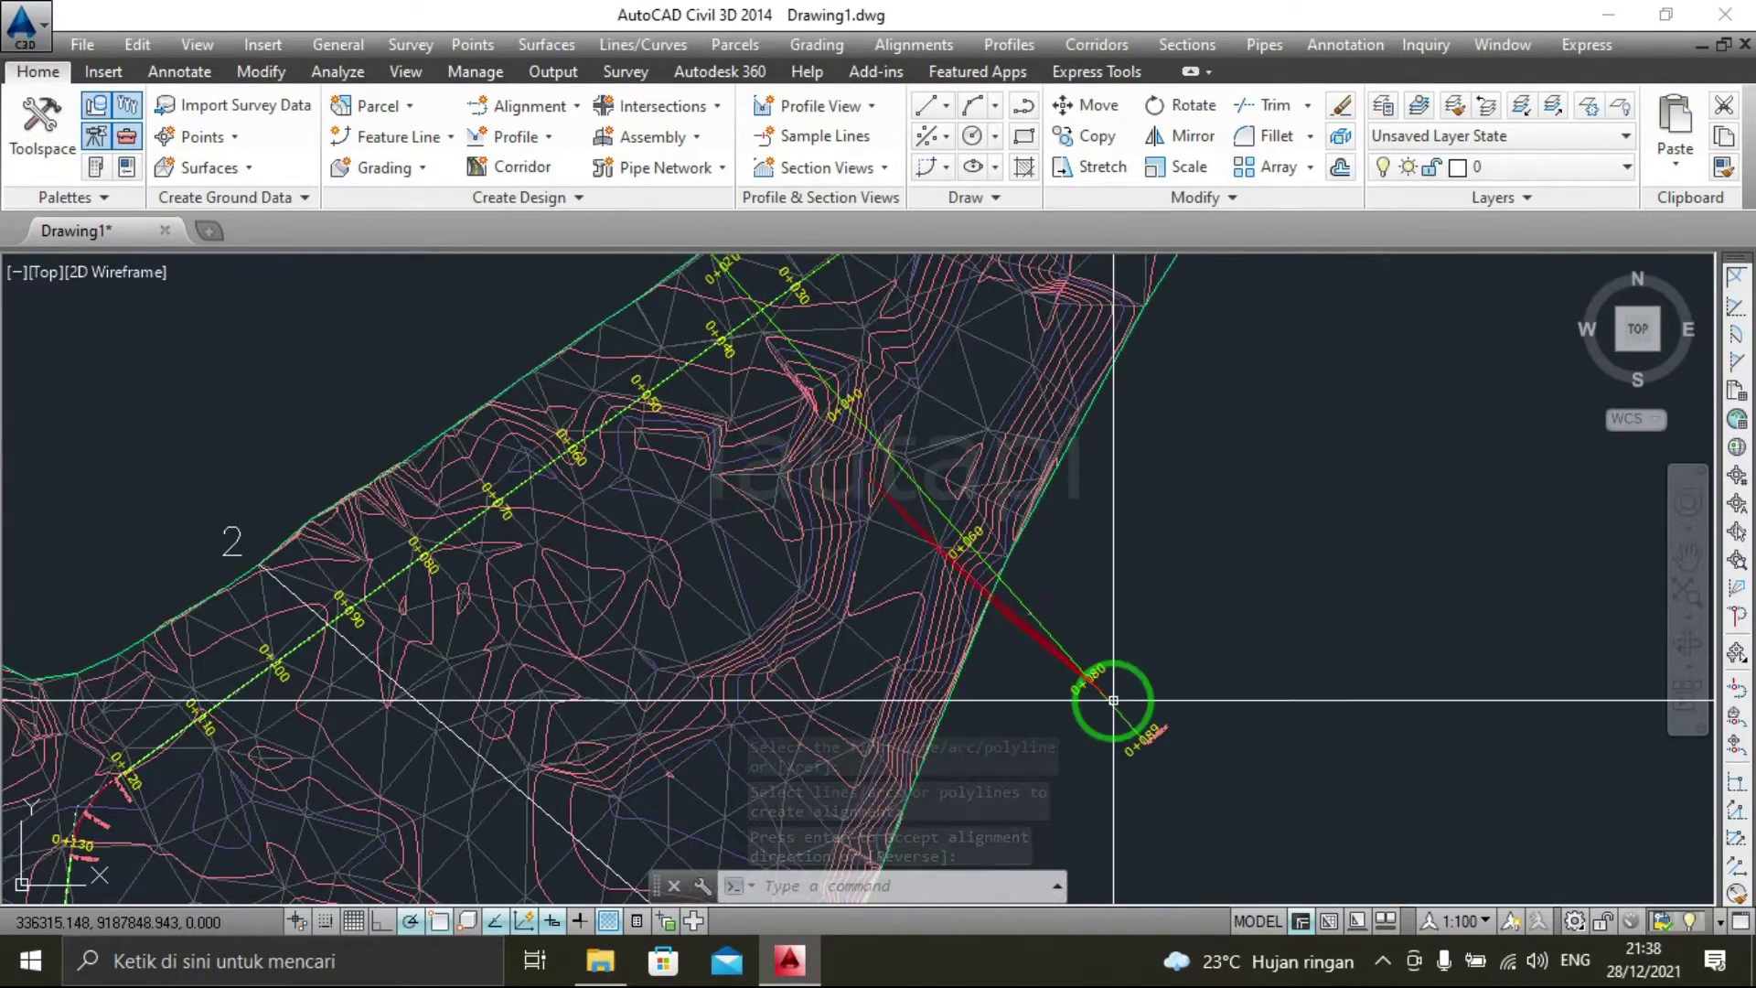
pyautogui.scroll(-2, 1079, 722)
pyautogui.scroll(2, 1157, 348)
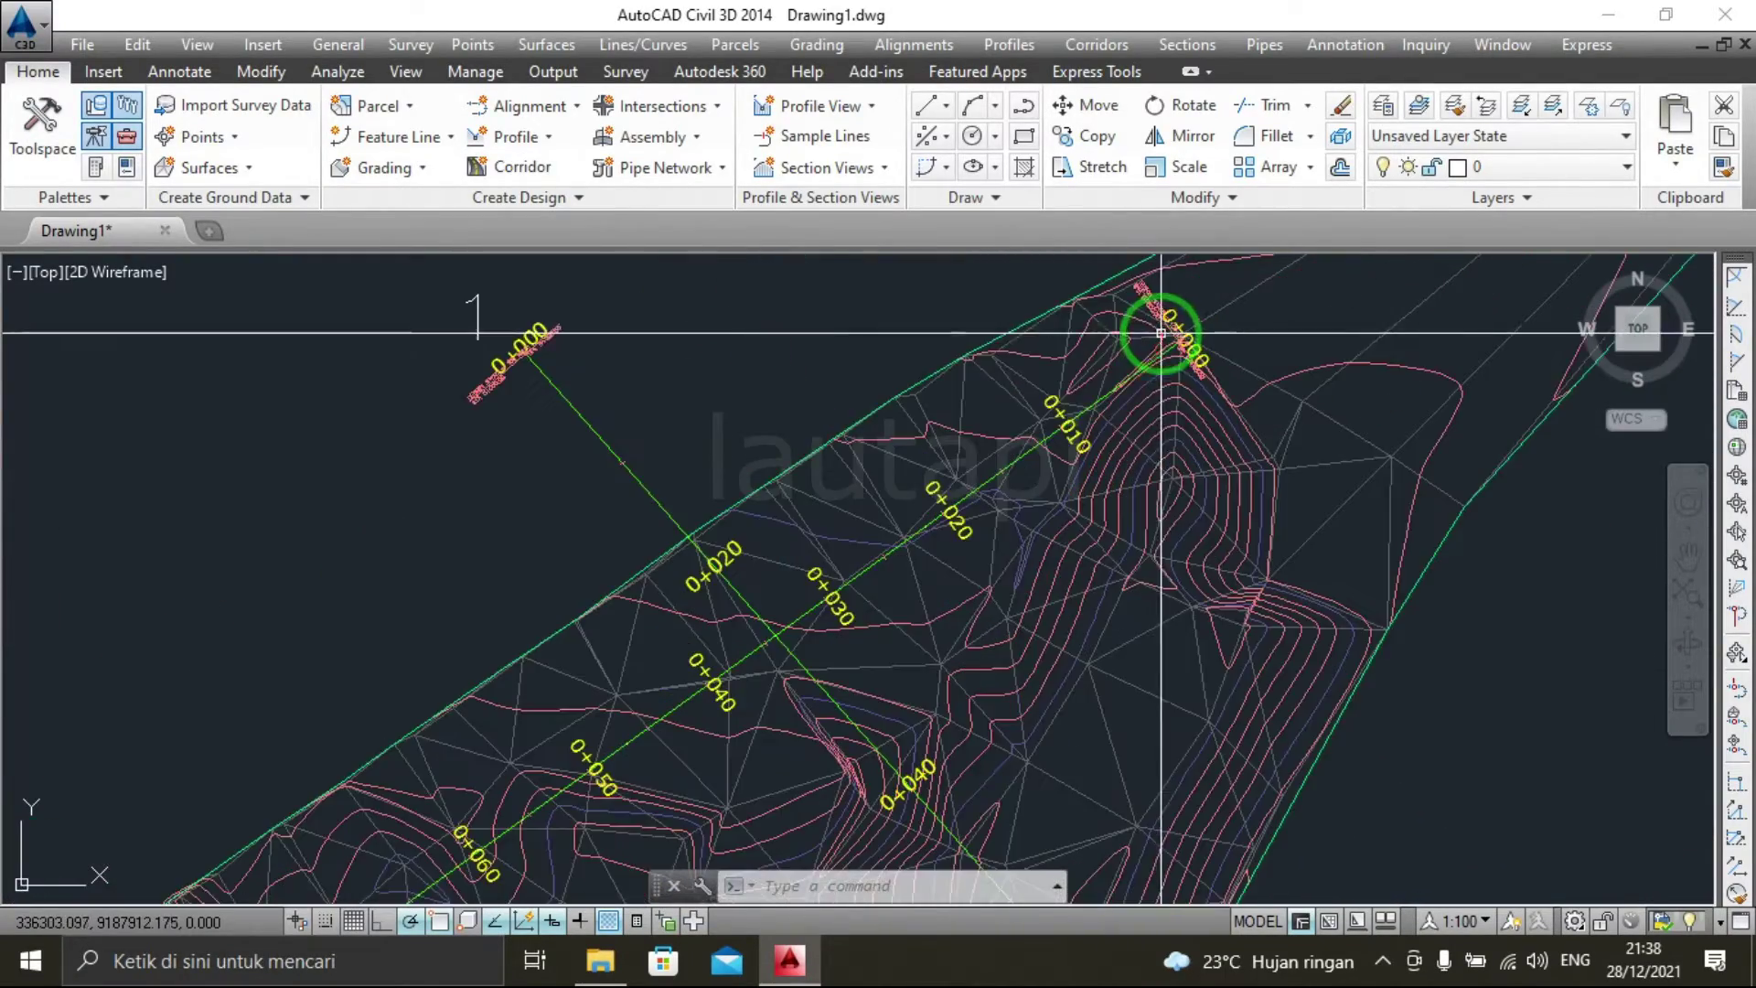
pyautogui.scroll(-1, 830, 615)
pyautogui.scroll(-2, 811, 552)
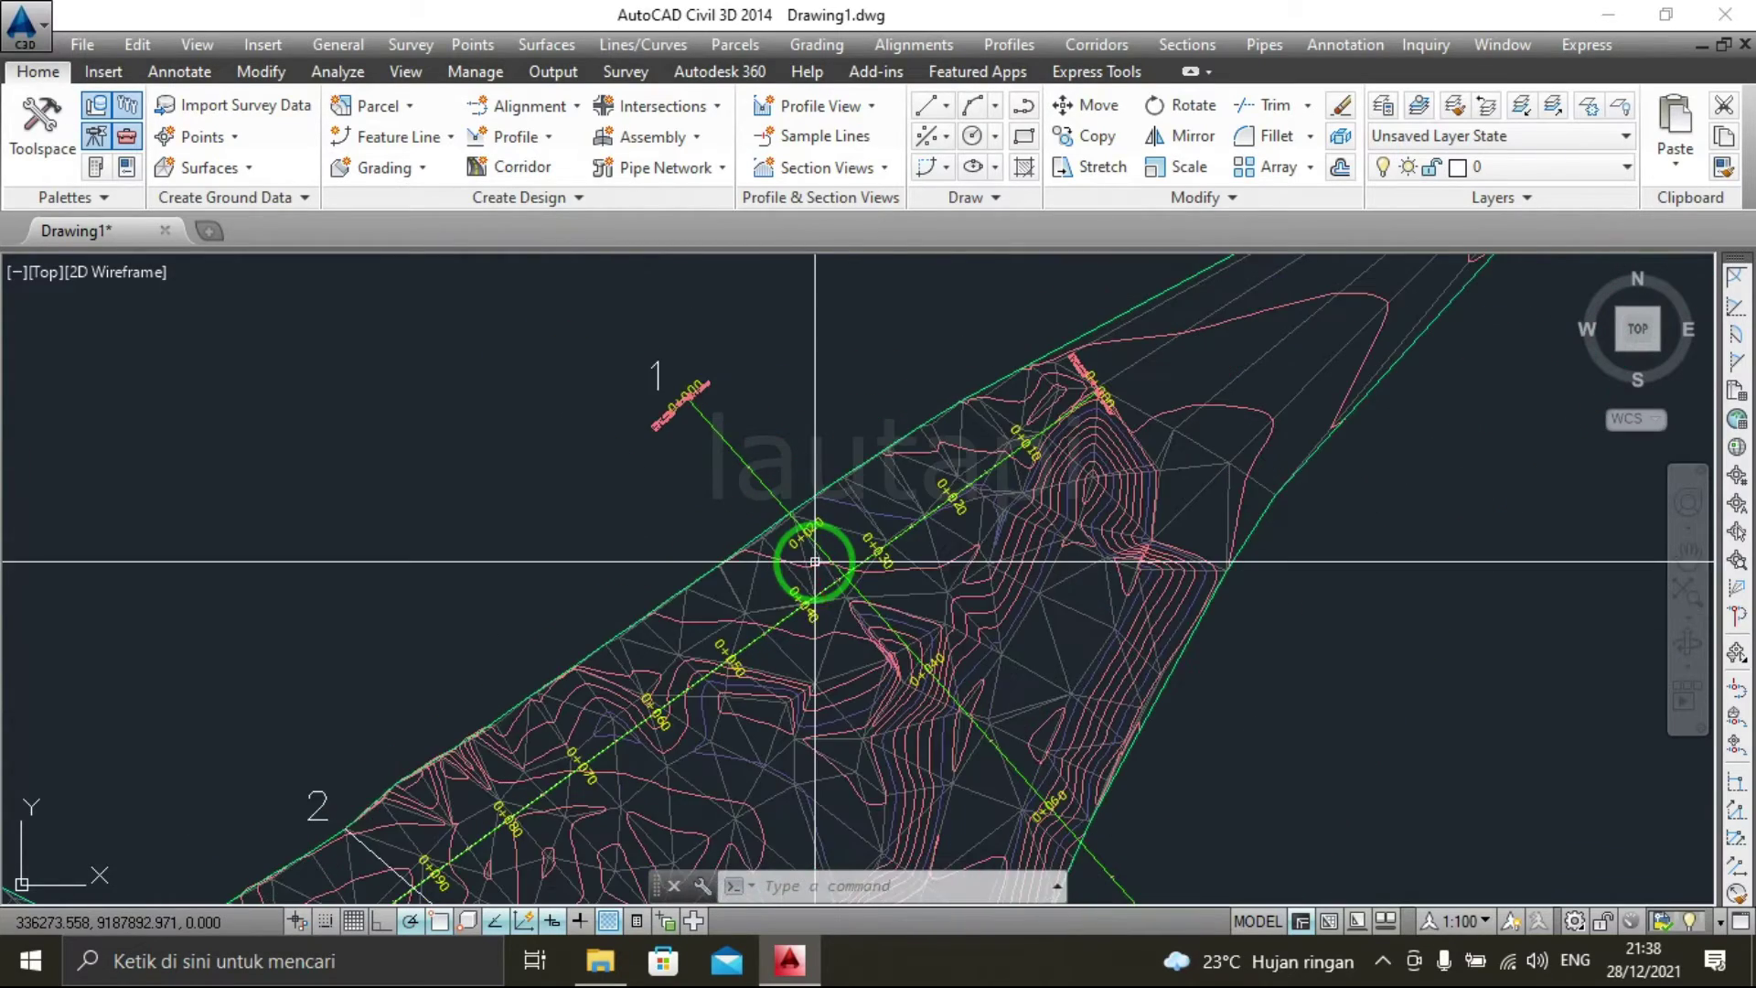
pyautogui.moveTo(884, 633); pyautogui.dragTo(831, 537, button='middle')
pyautogui.scroll(-2, 832, 537)
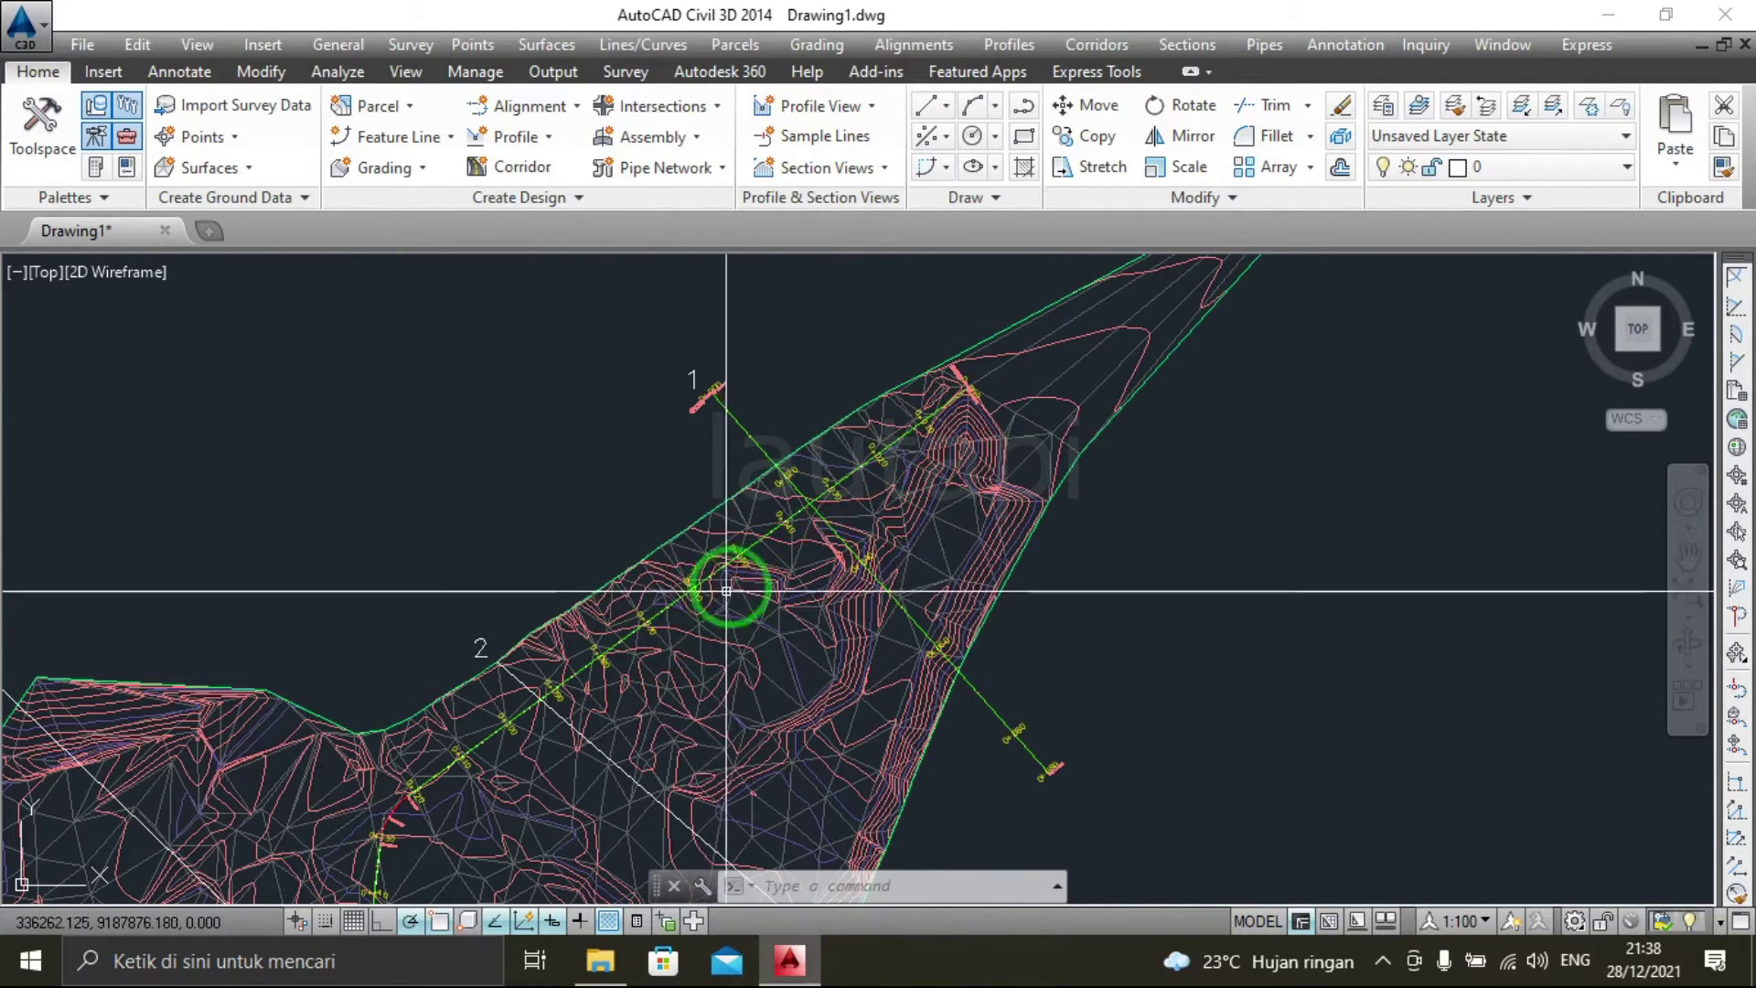
pyautogui.scroll(3, 711, 400)
pyautogui.scroll(-4, 712, 393)
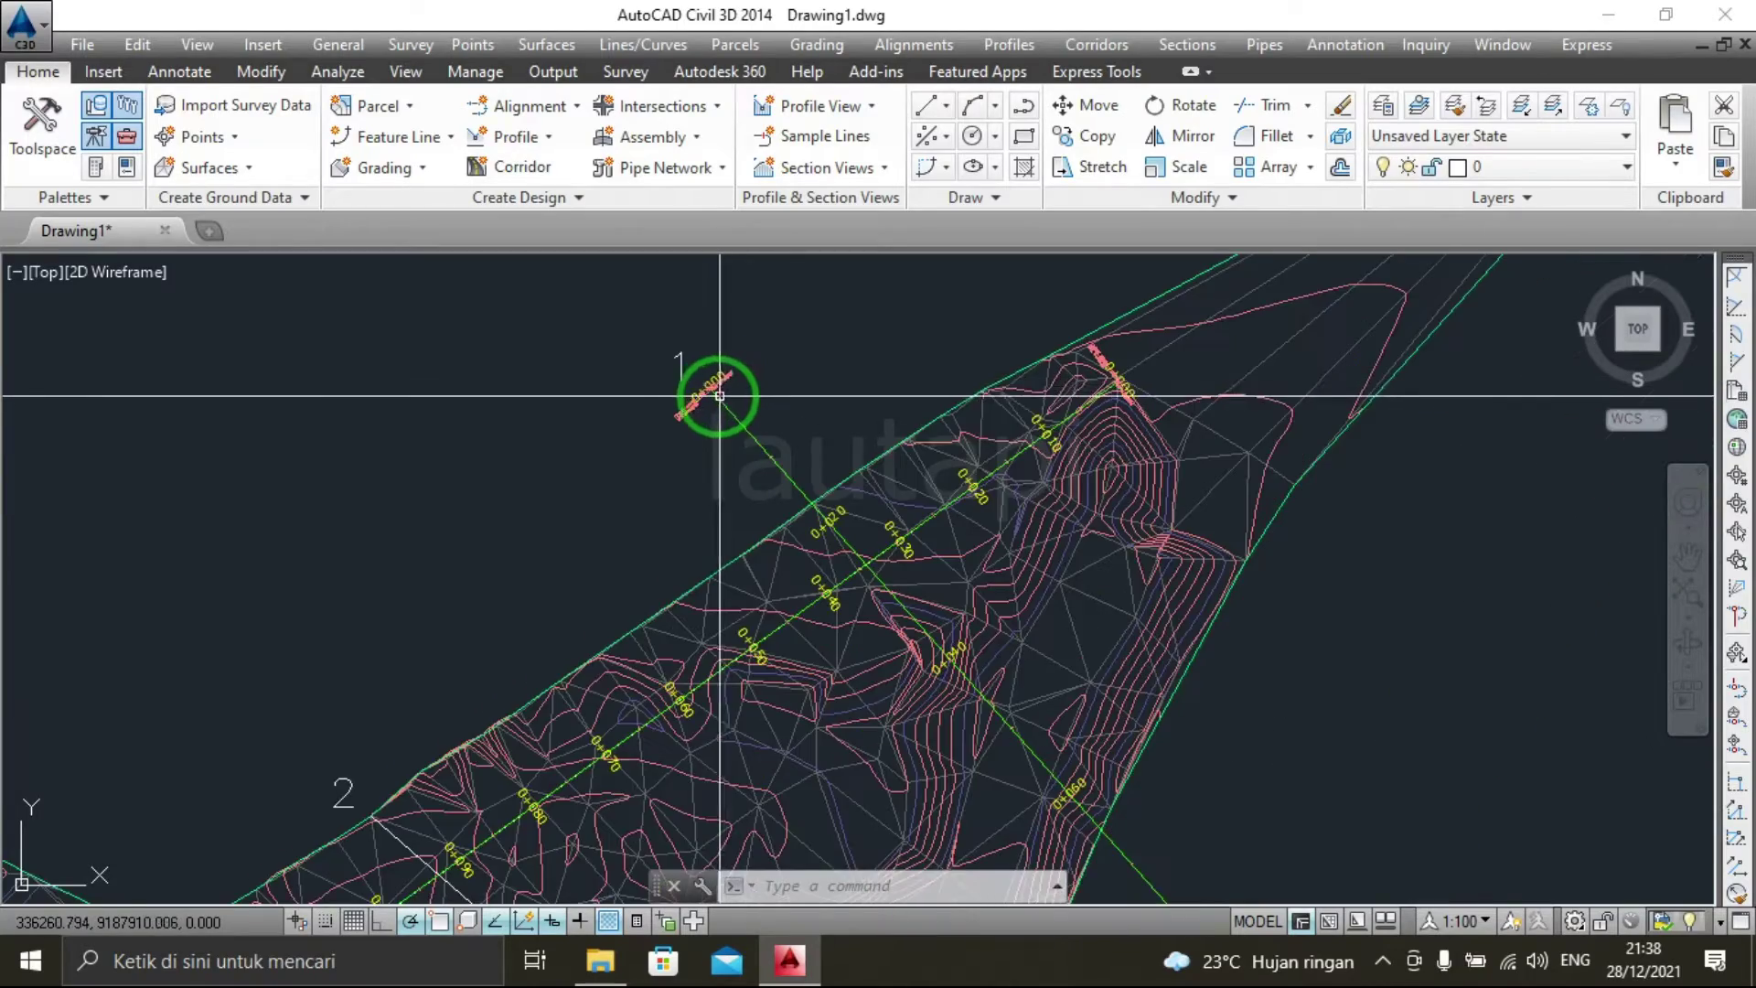
pyautogui.scroll(5, 714, 361)
pyautogui.scroll(-4, 658, 384)
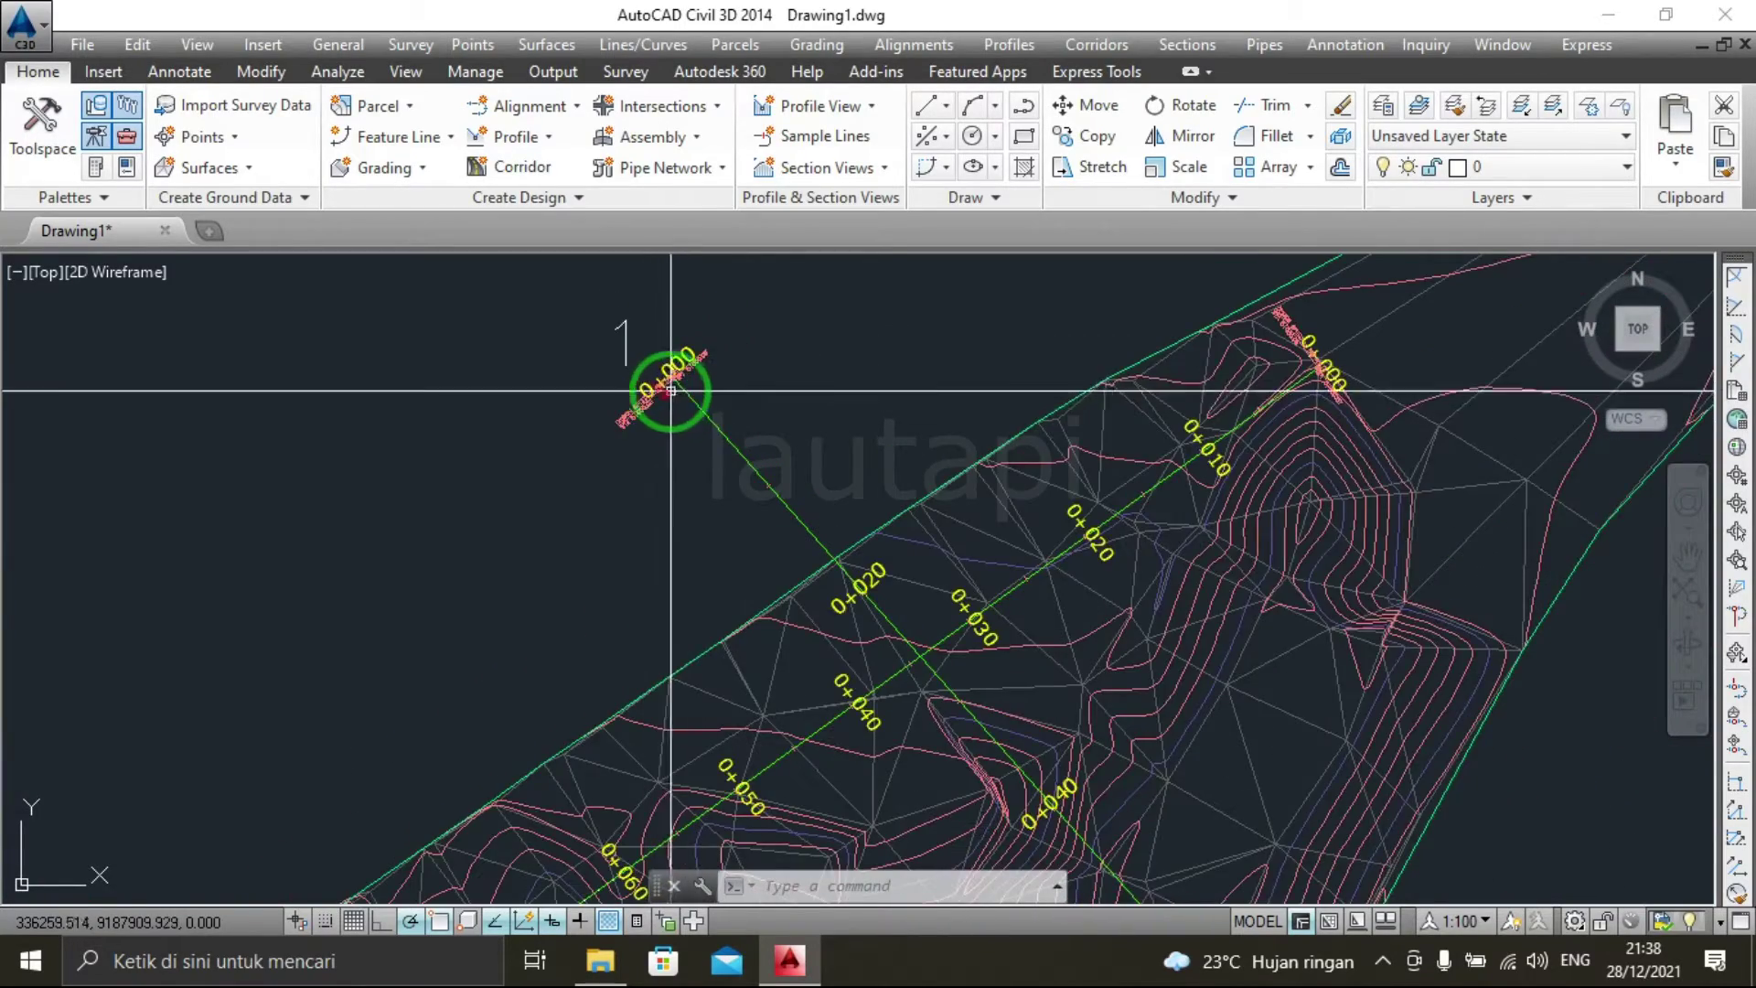
pyautogui.scroll(-3, 900, 657)
pyautogui.scroll(3, 835, 505)
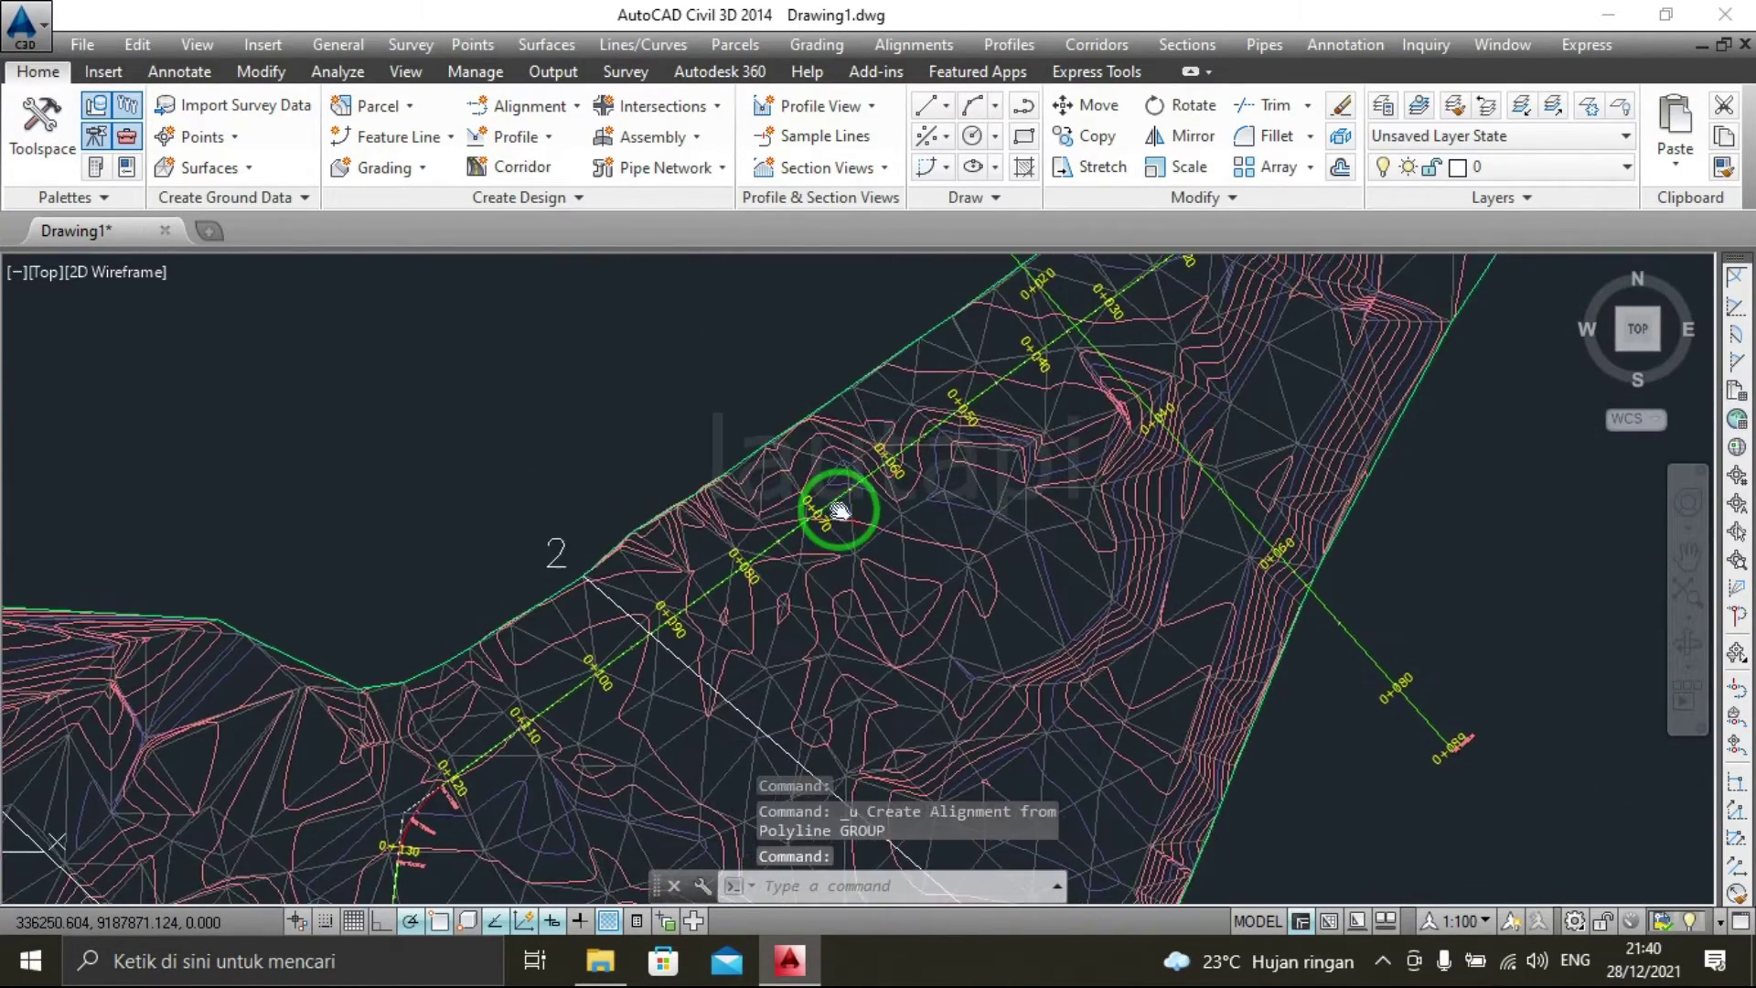
pyautogui.scroll(2, 640, 628)
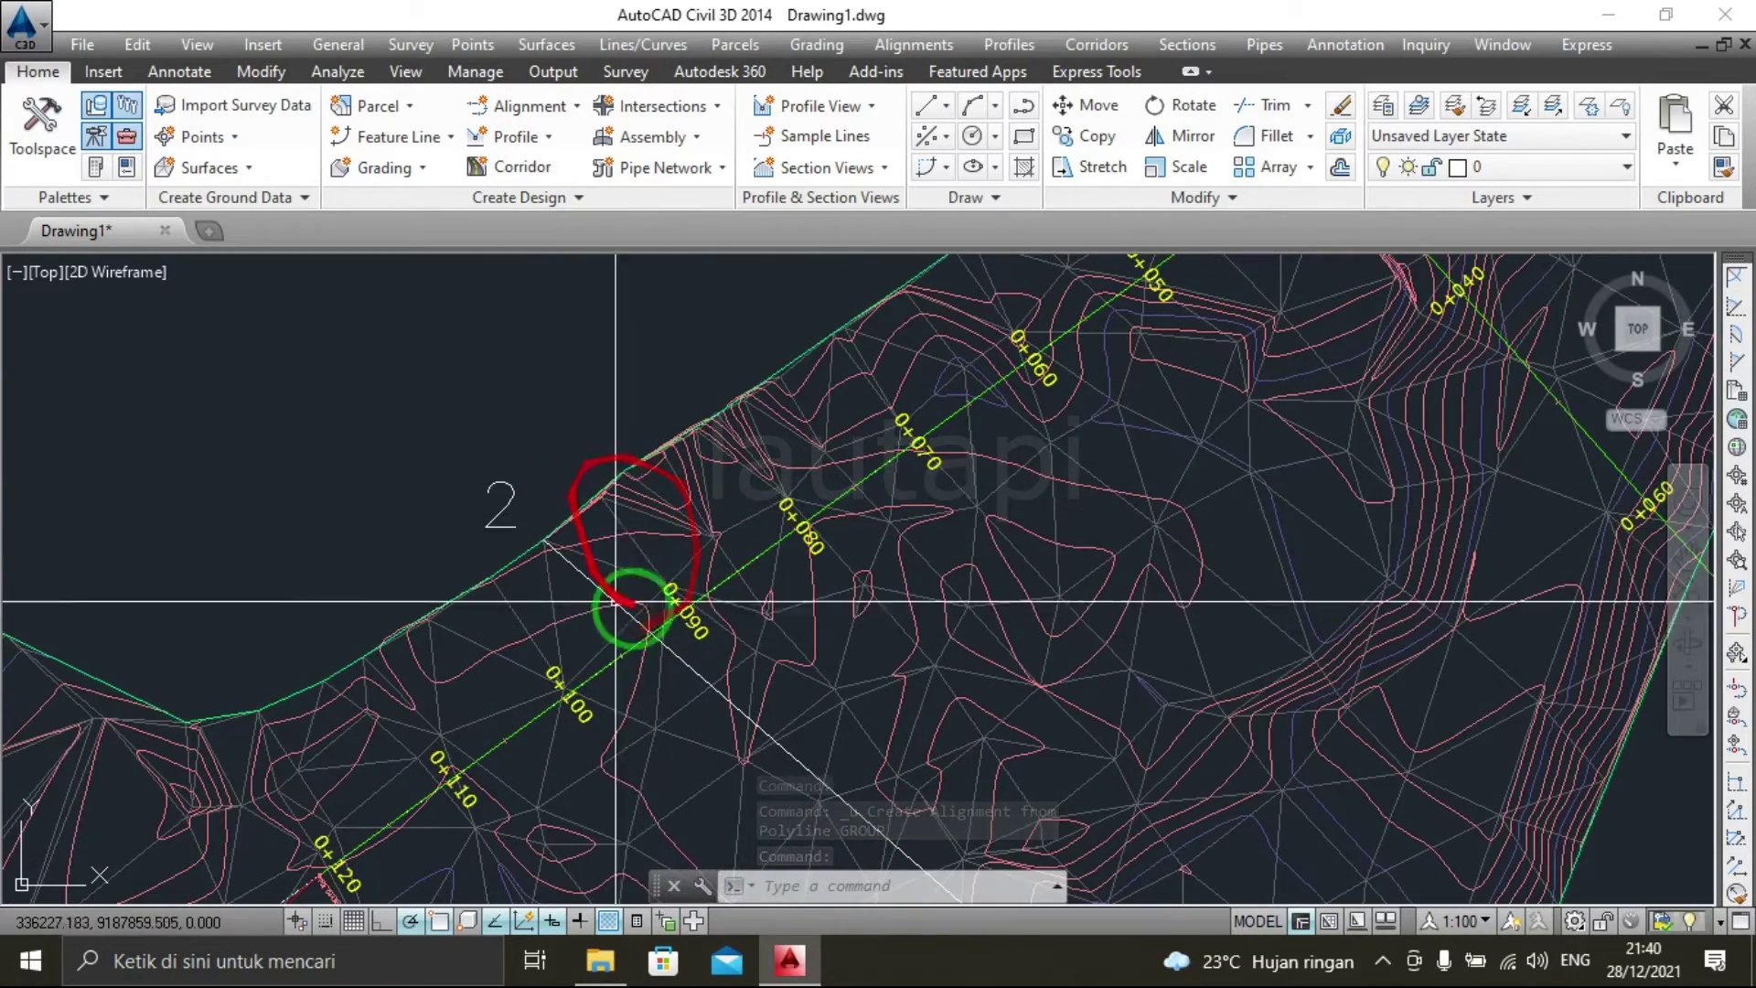
pyautogui.scroll(-1, 648, 603)
pyautogui.scroll(-1, 694, 518)
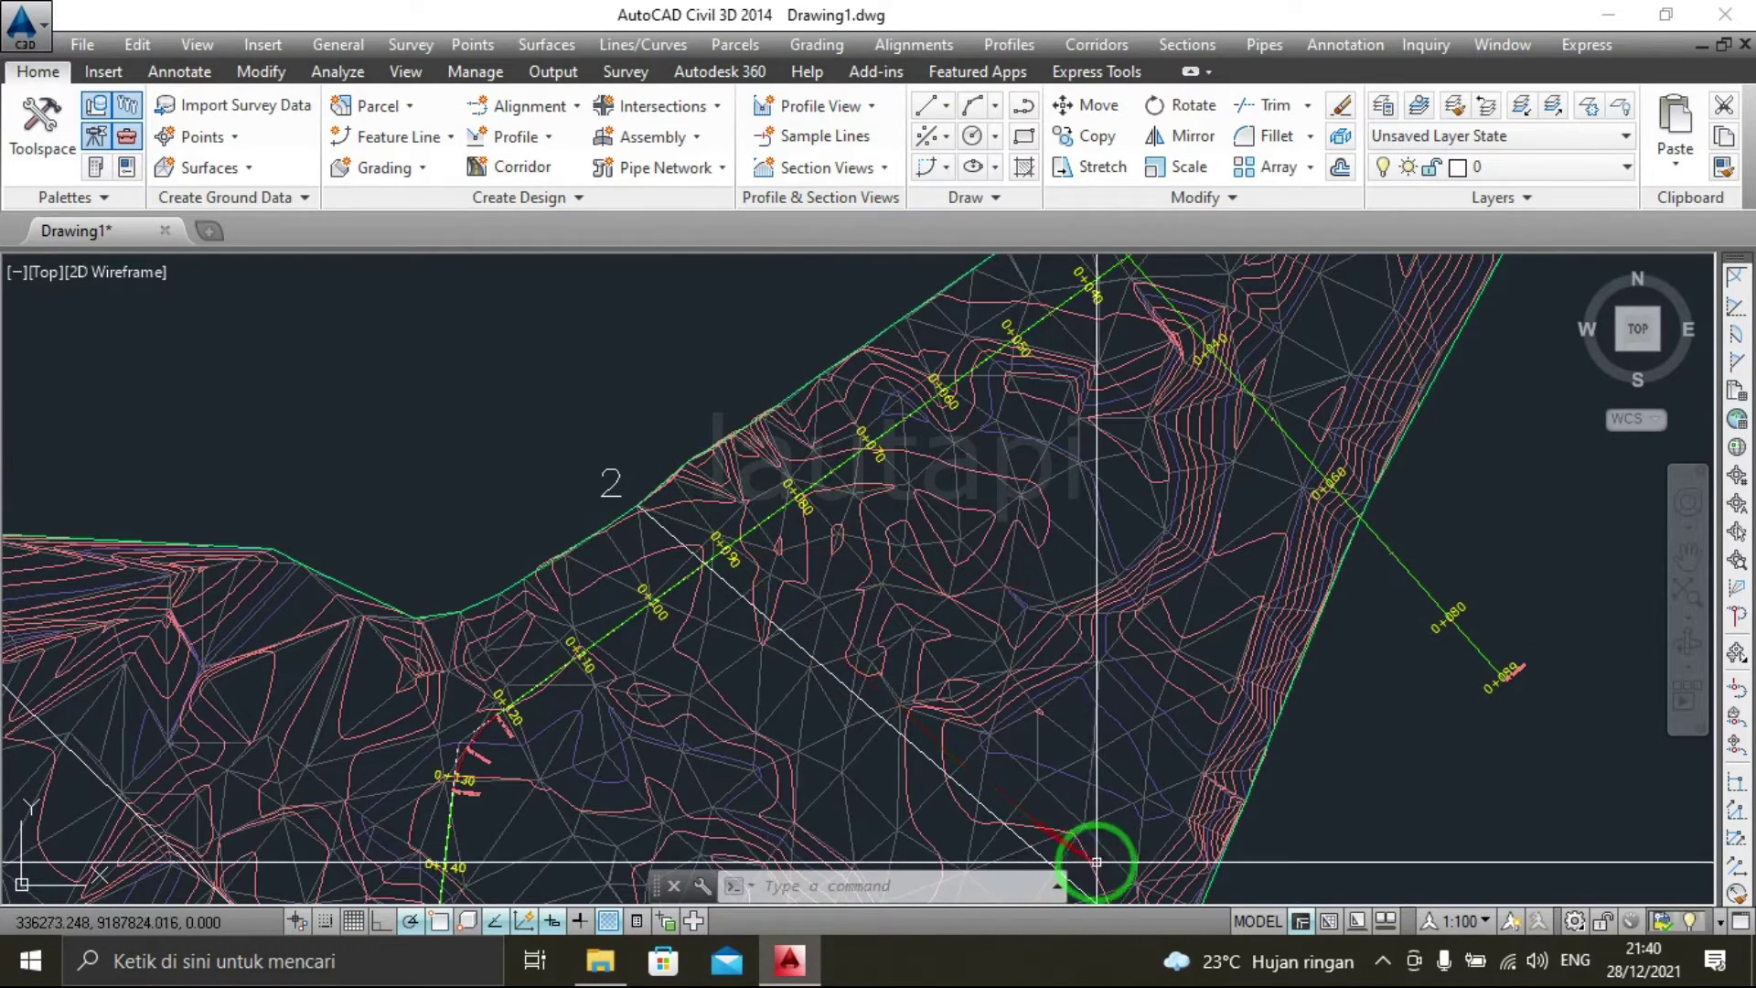
# Turn the line crossing near 0+090 into alignment 2 with the _No Labels set.
pyautogui.click(907, 47)
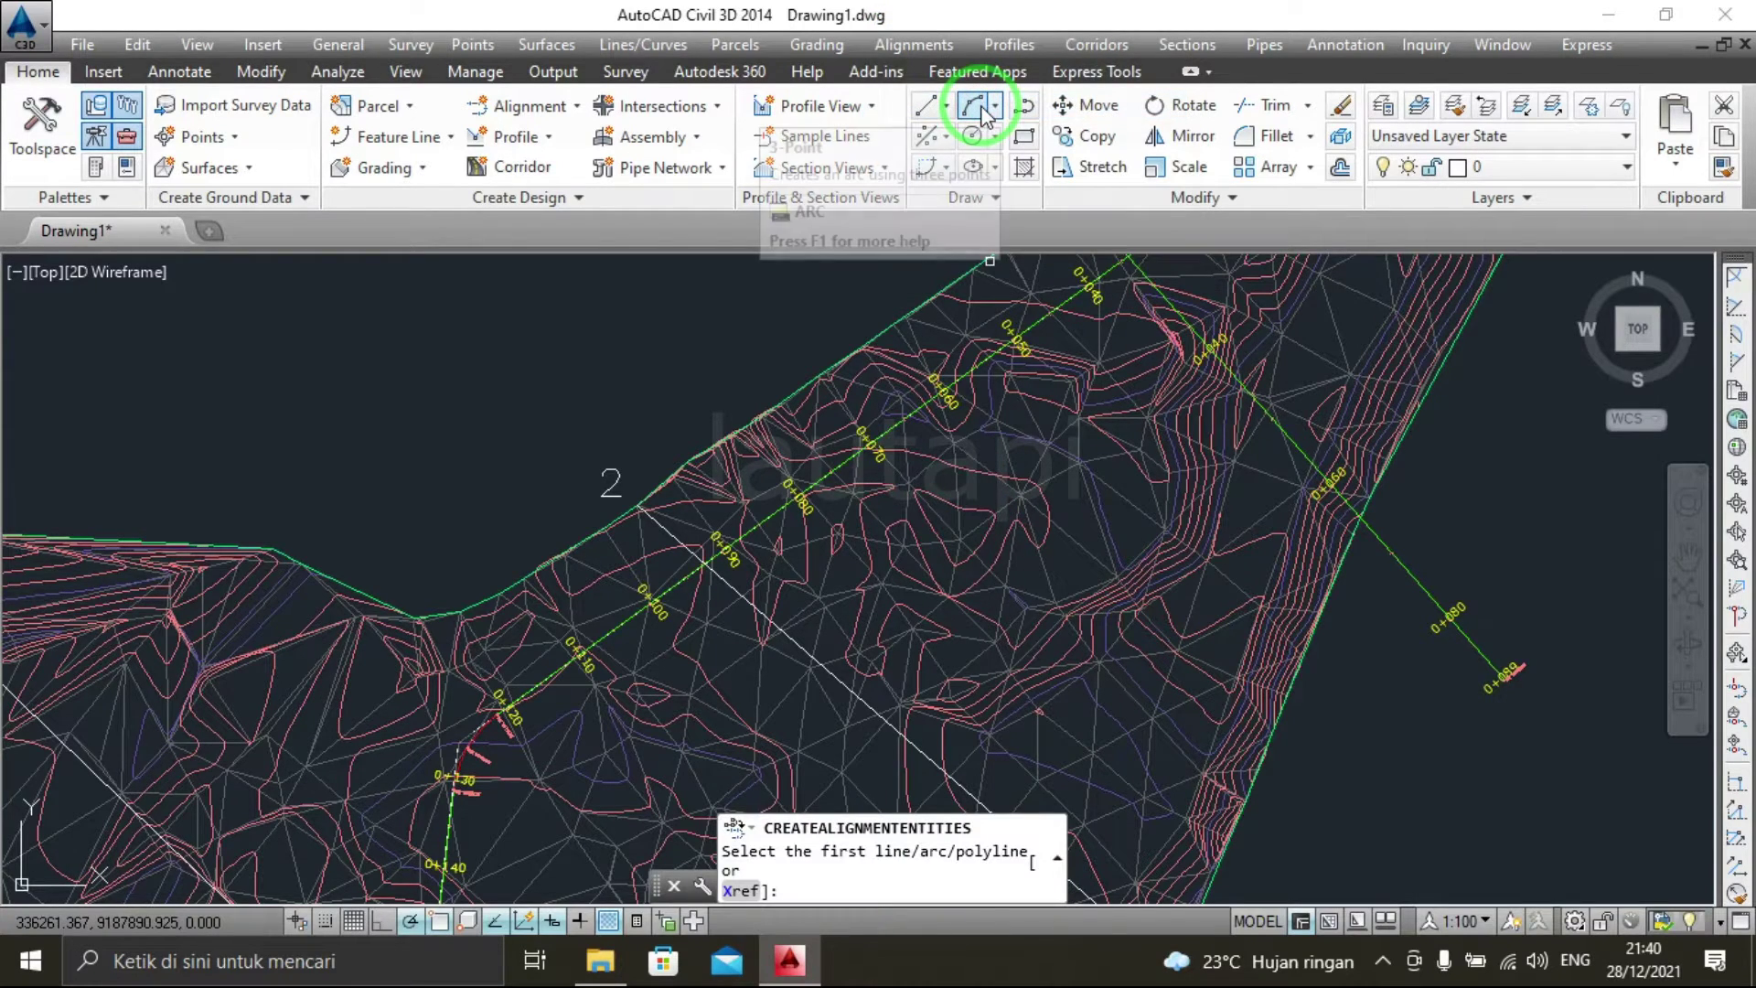
pyautogui.scroll(2, 715, 595)
pyautogui.scroll(2, 715, 595)
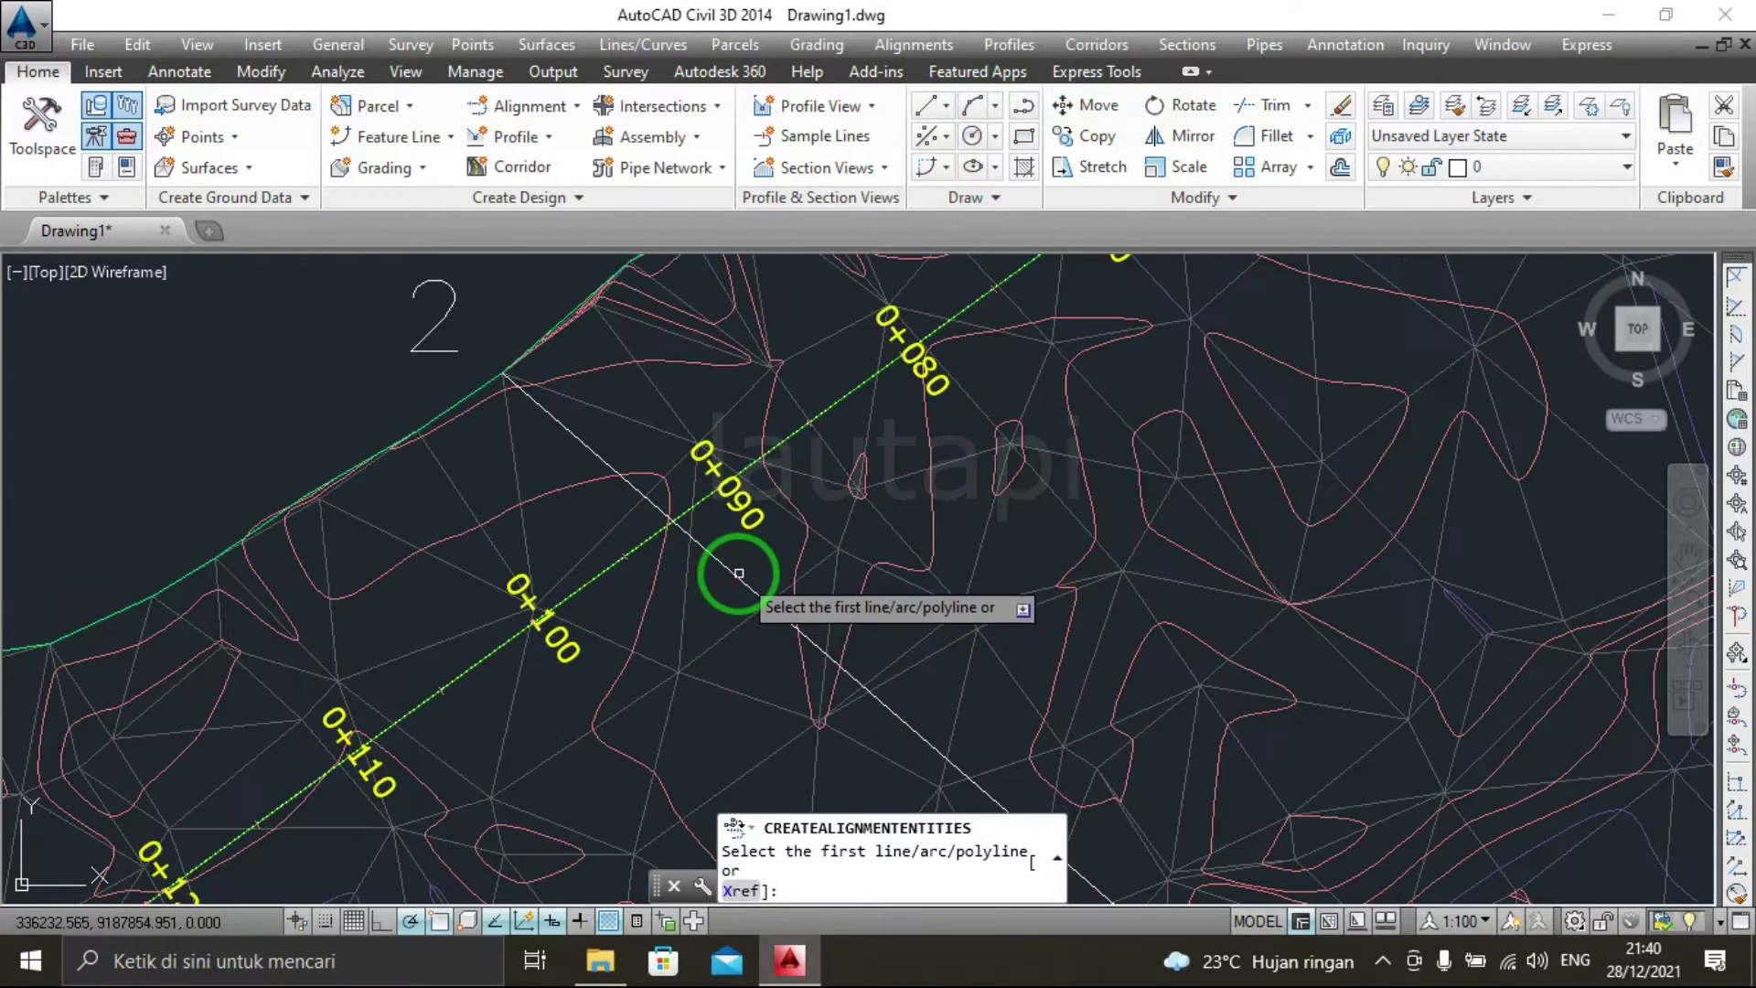
pyautogui.click(734, 574)
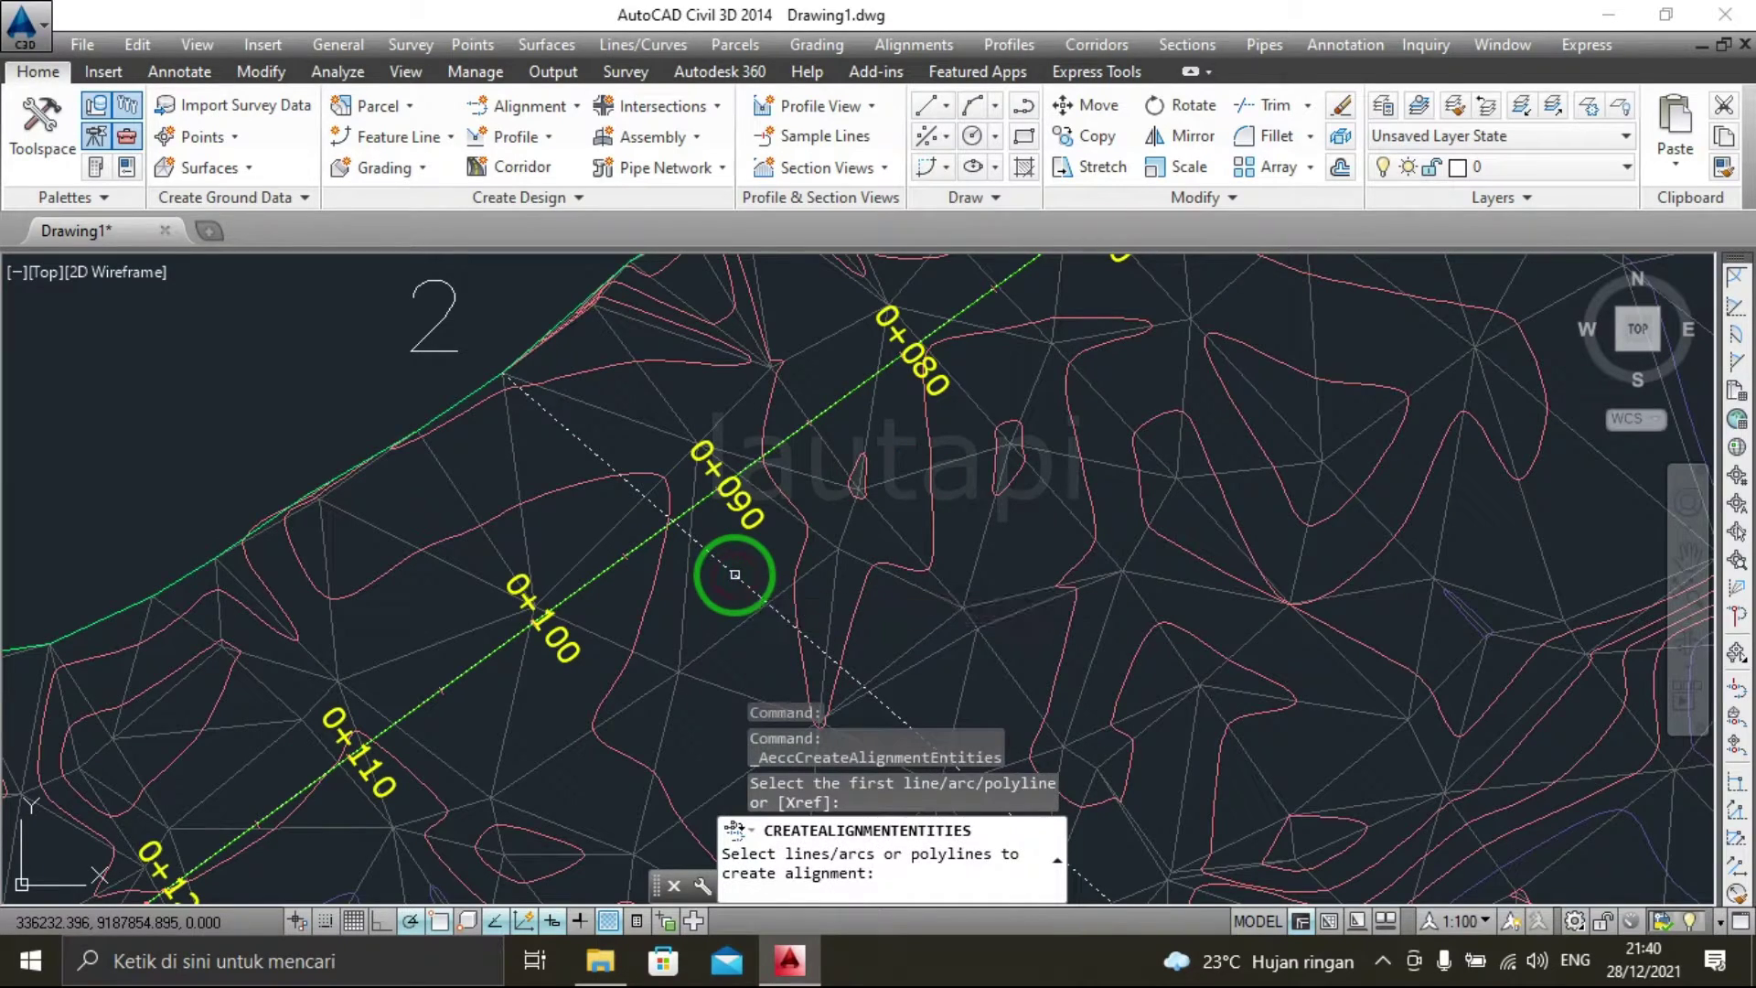
pyautogui.press('Return')
pyautogui.press('Return')
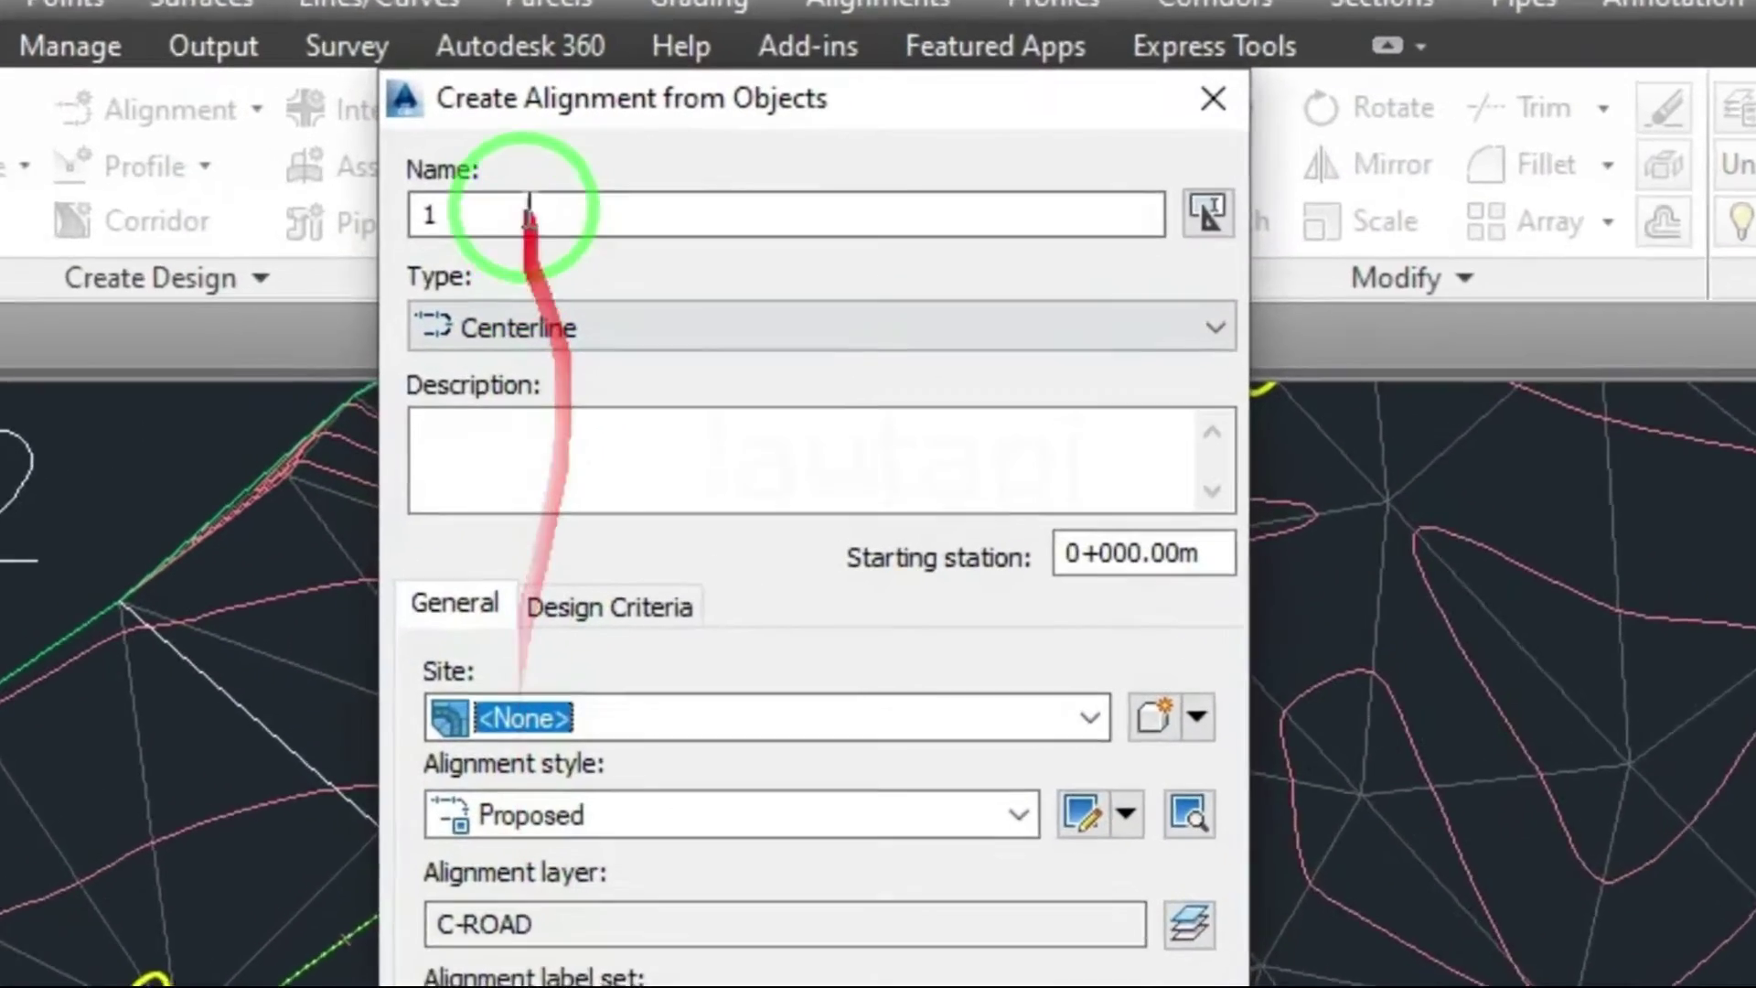
pyautogui.doubleClick(660, 164)
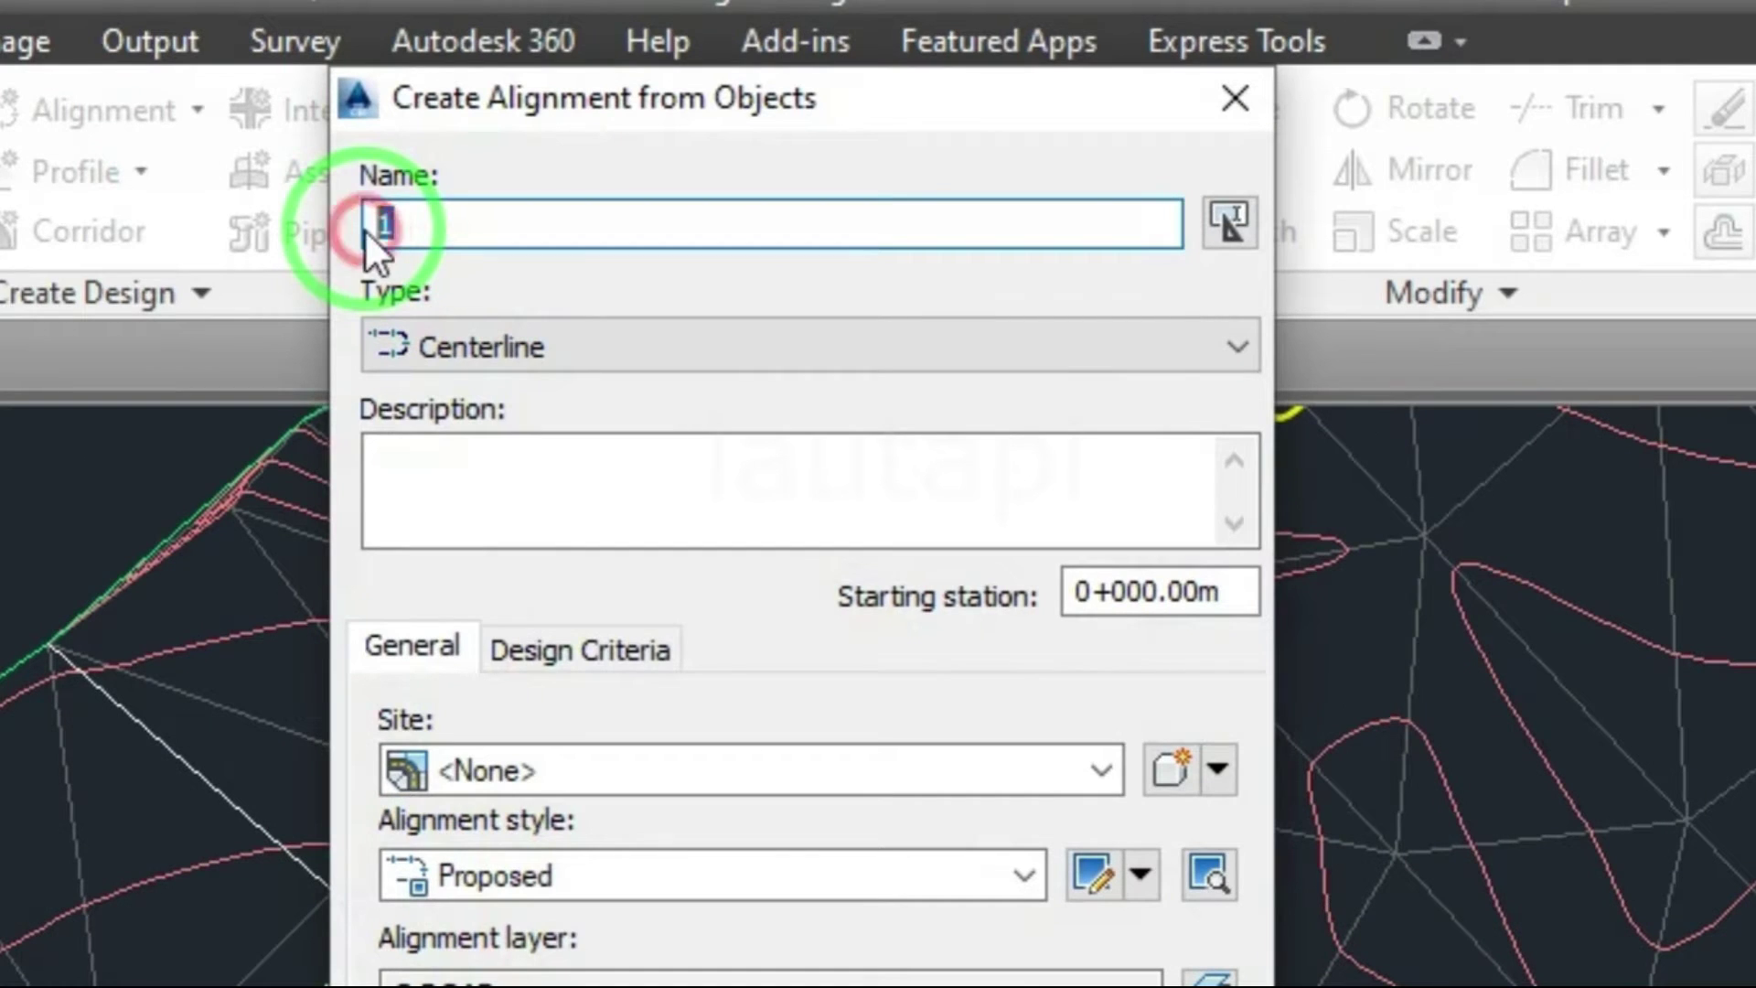
pyautogui.write('2')
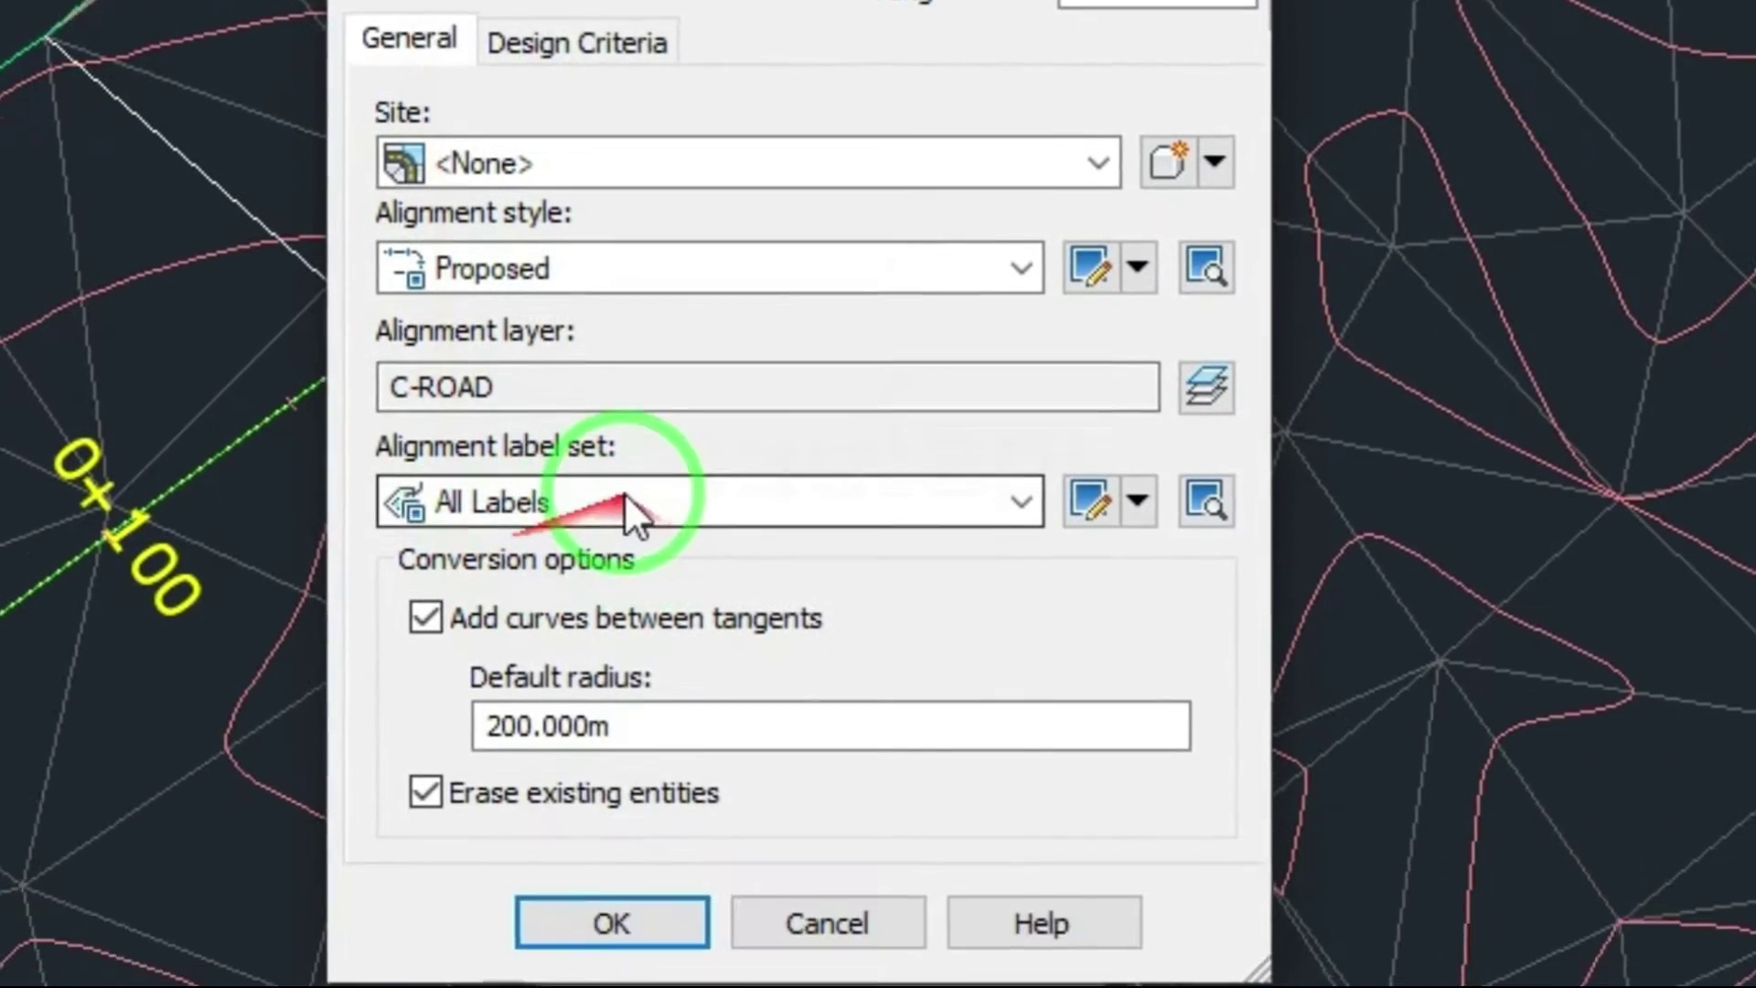
pyautogui.click(600, 429)
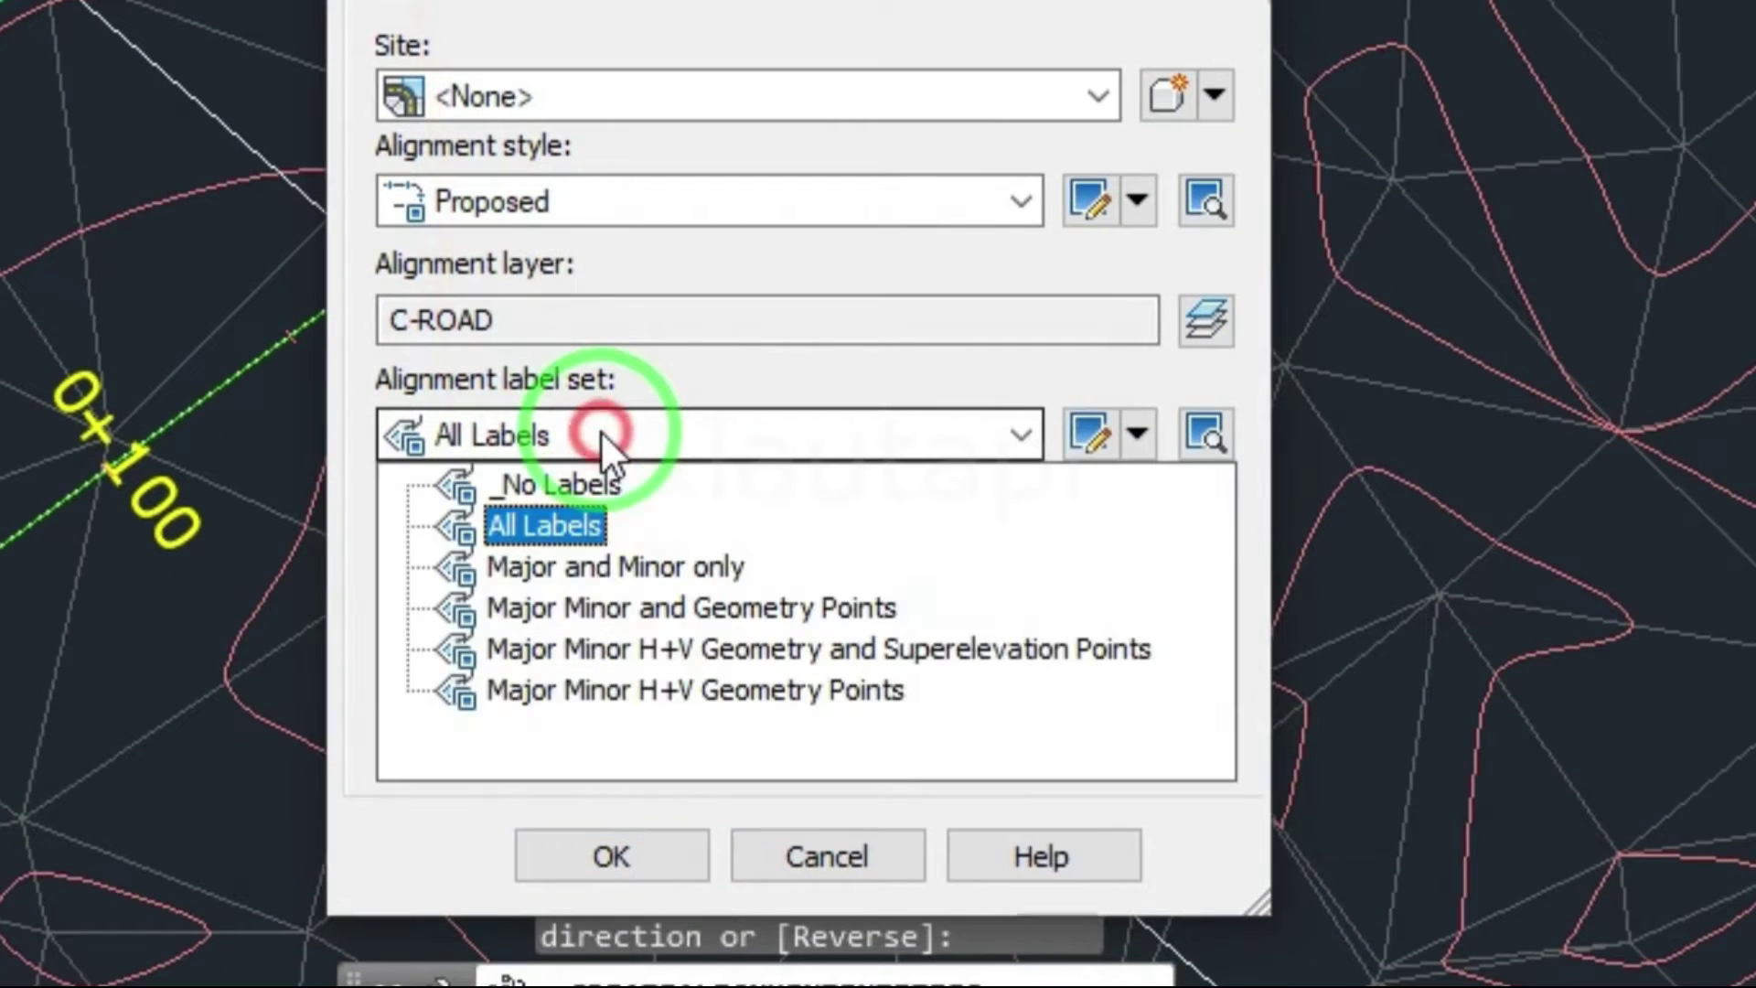
pyautogui.click(590, 488)
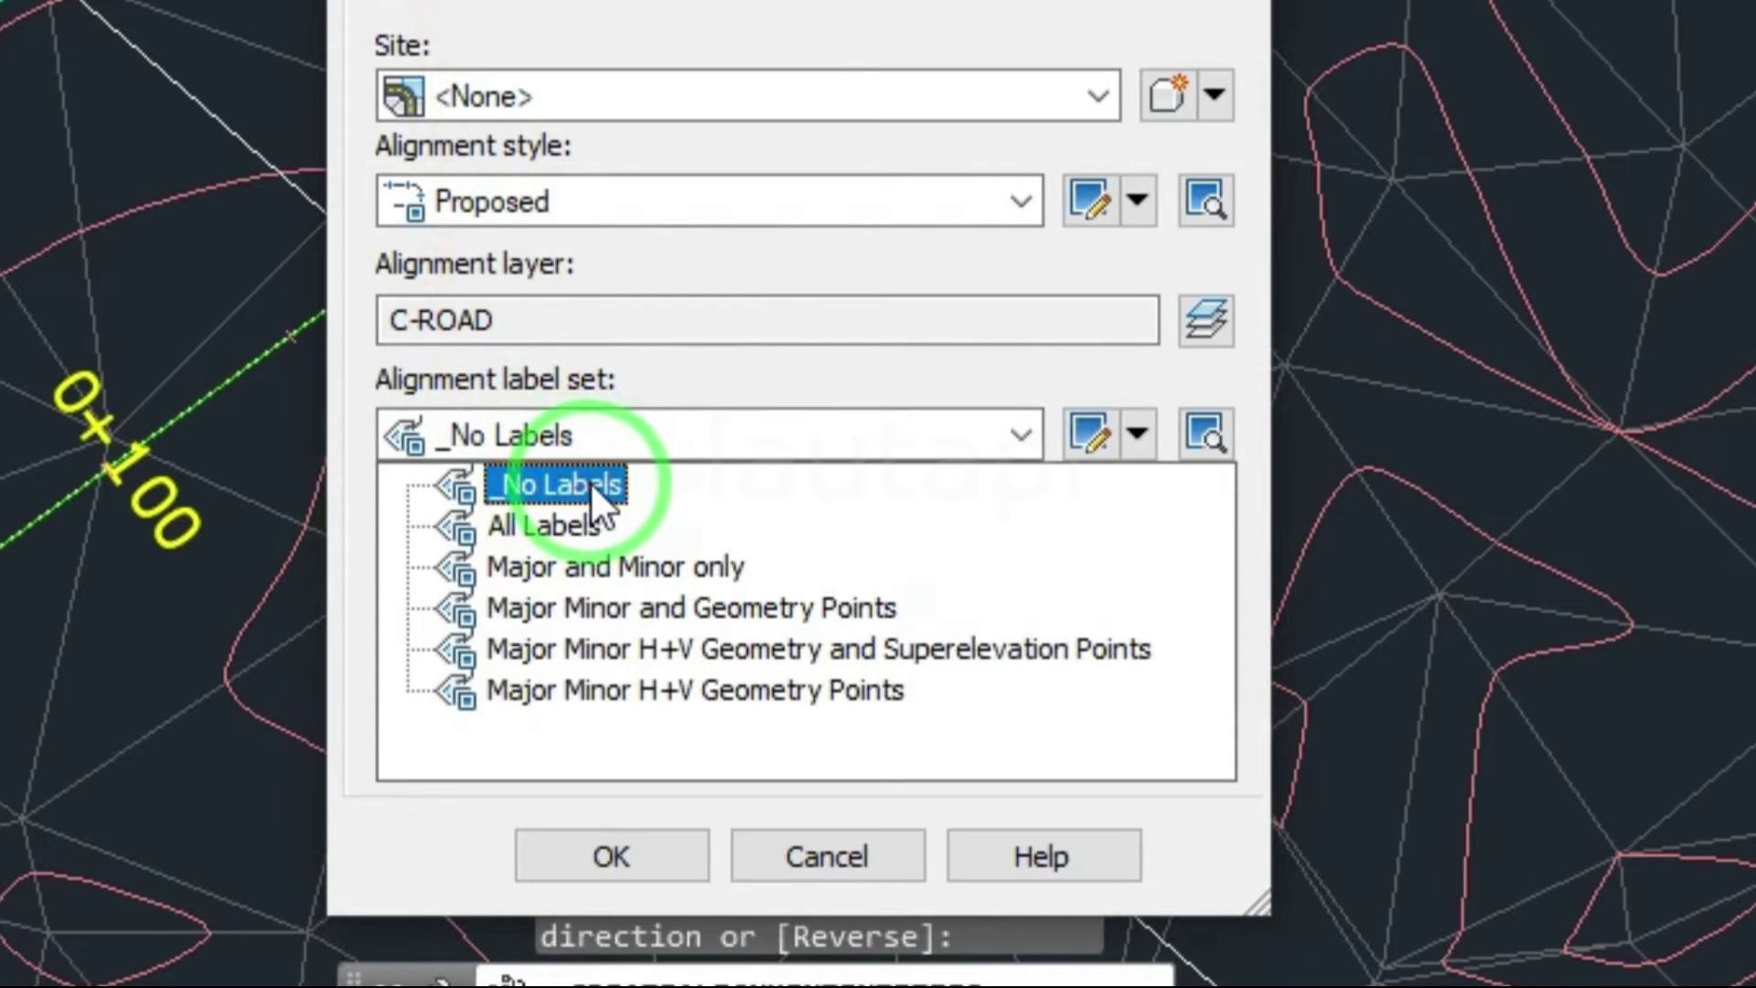
pyautogui.click(590, 481)
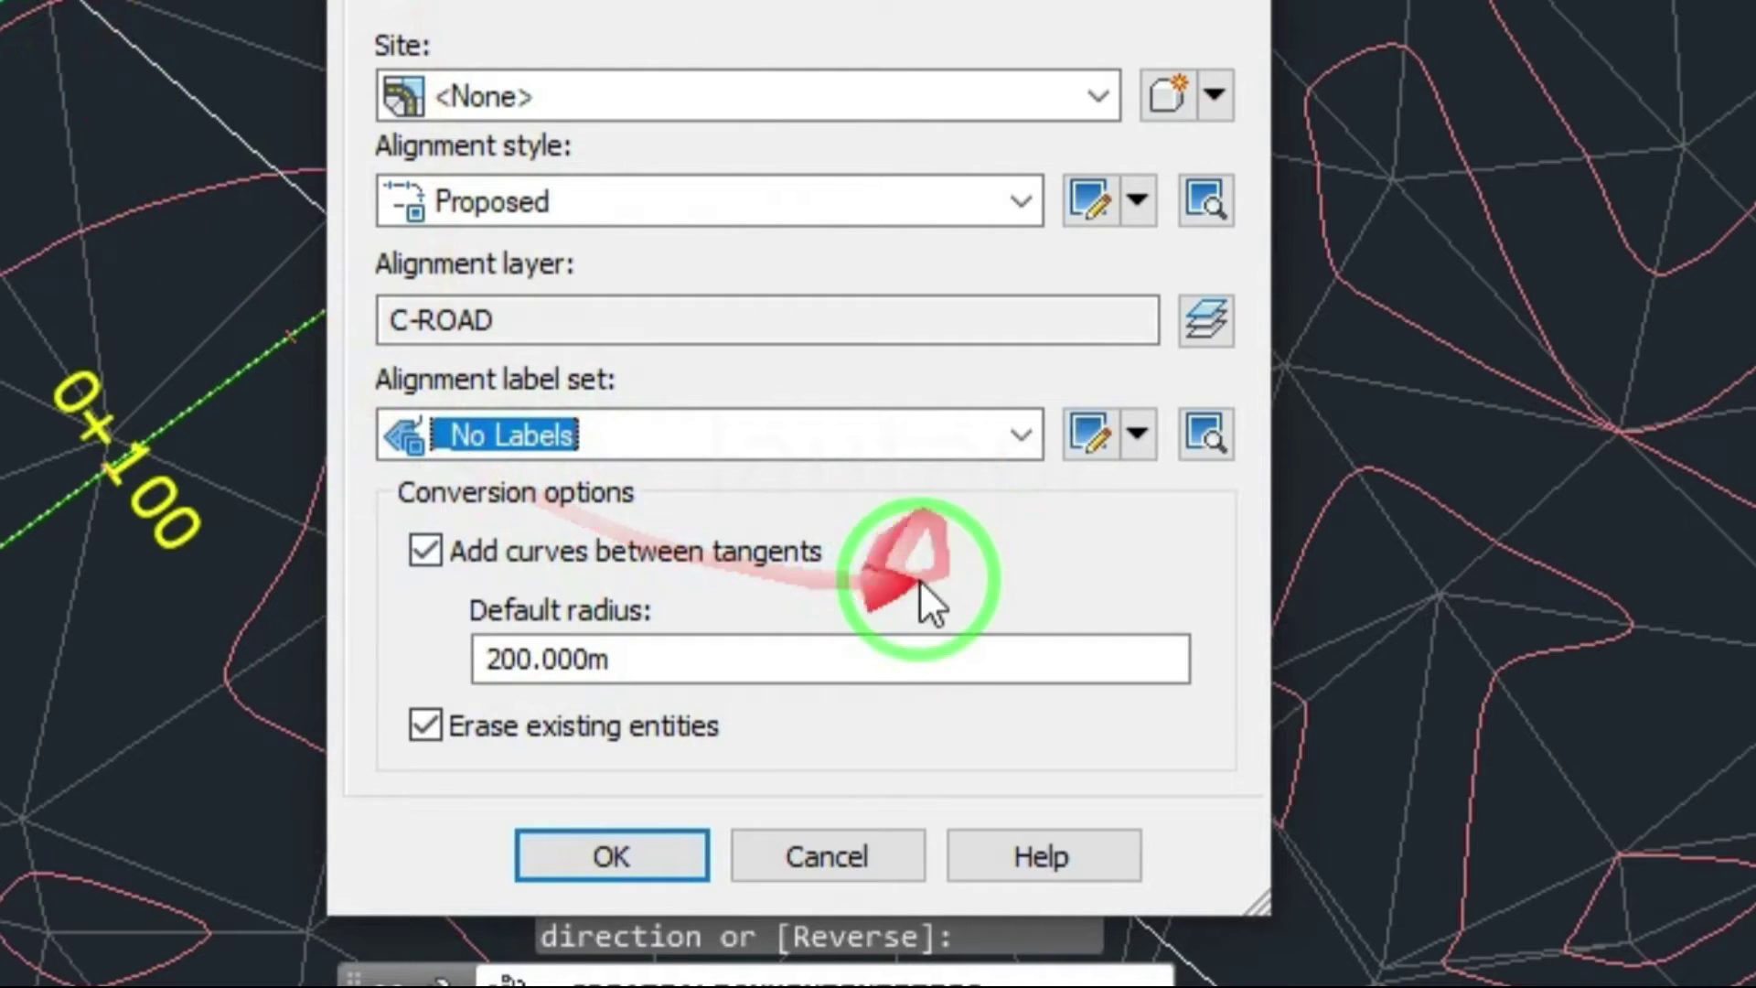
pyautogui.click(672, 867)
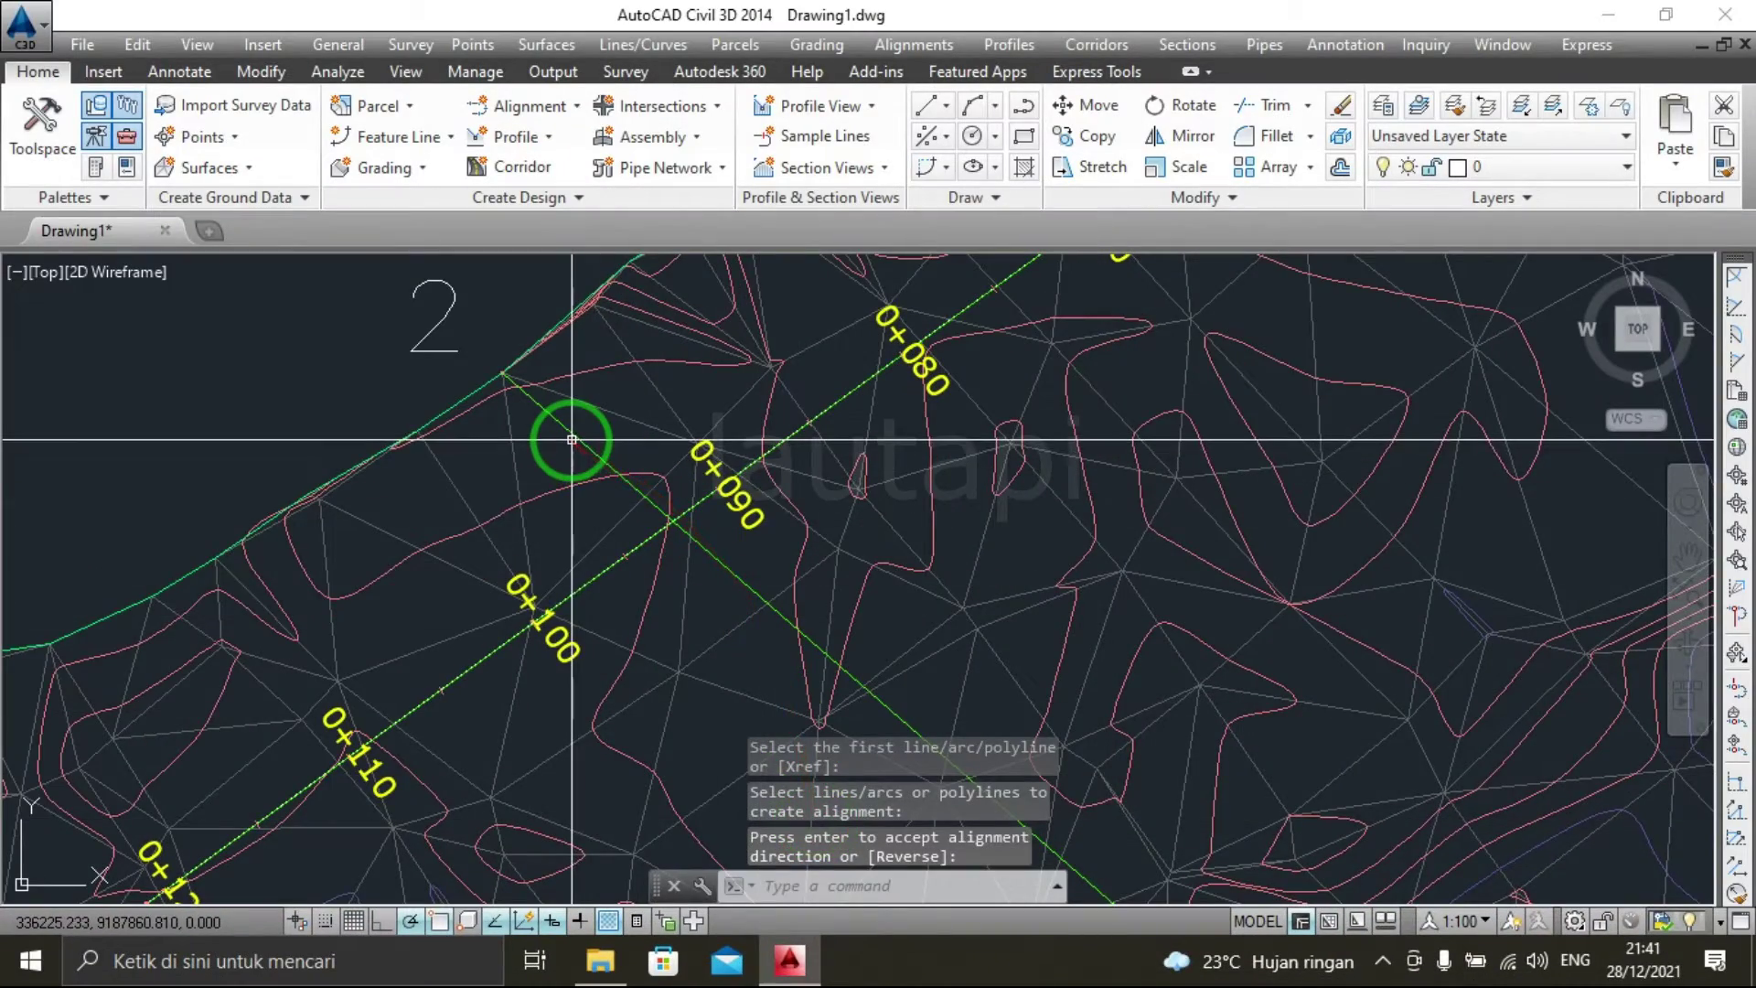
pyautogui.scroll(-2, 571, 440)
pyautogui.scroll(-1, 640, 494)
pyautogui.scroll(-1, 668, 485)
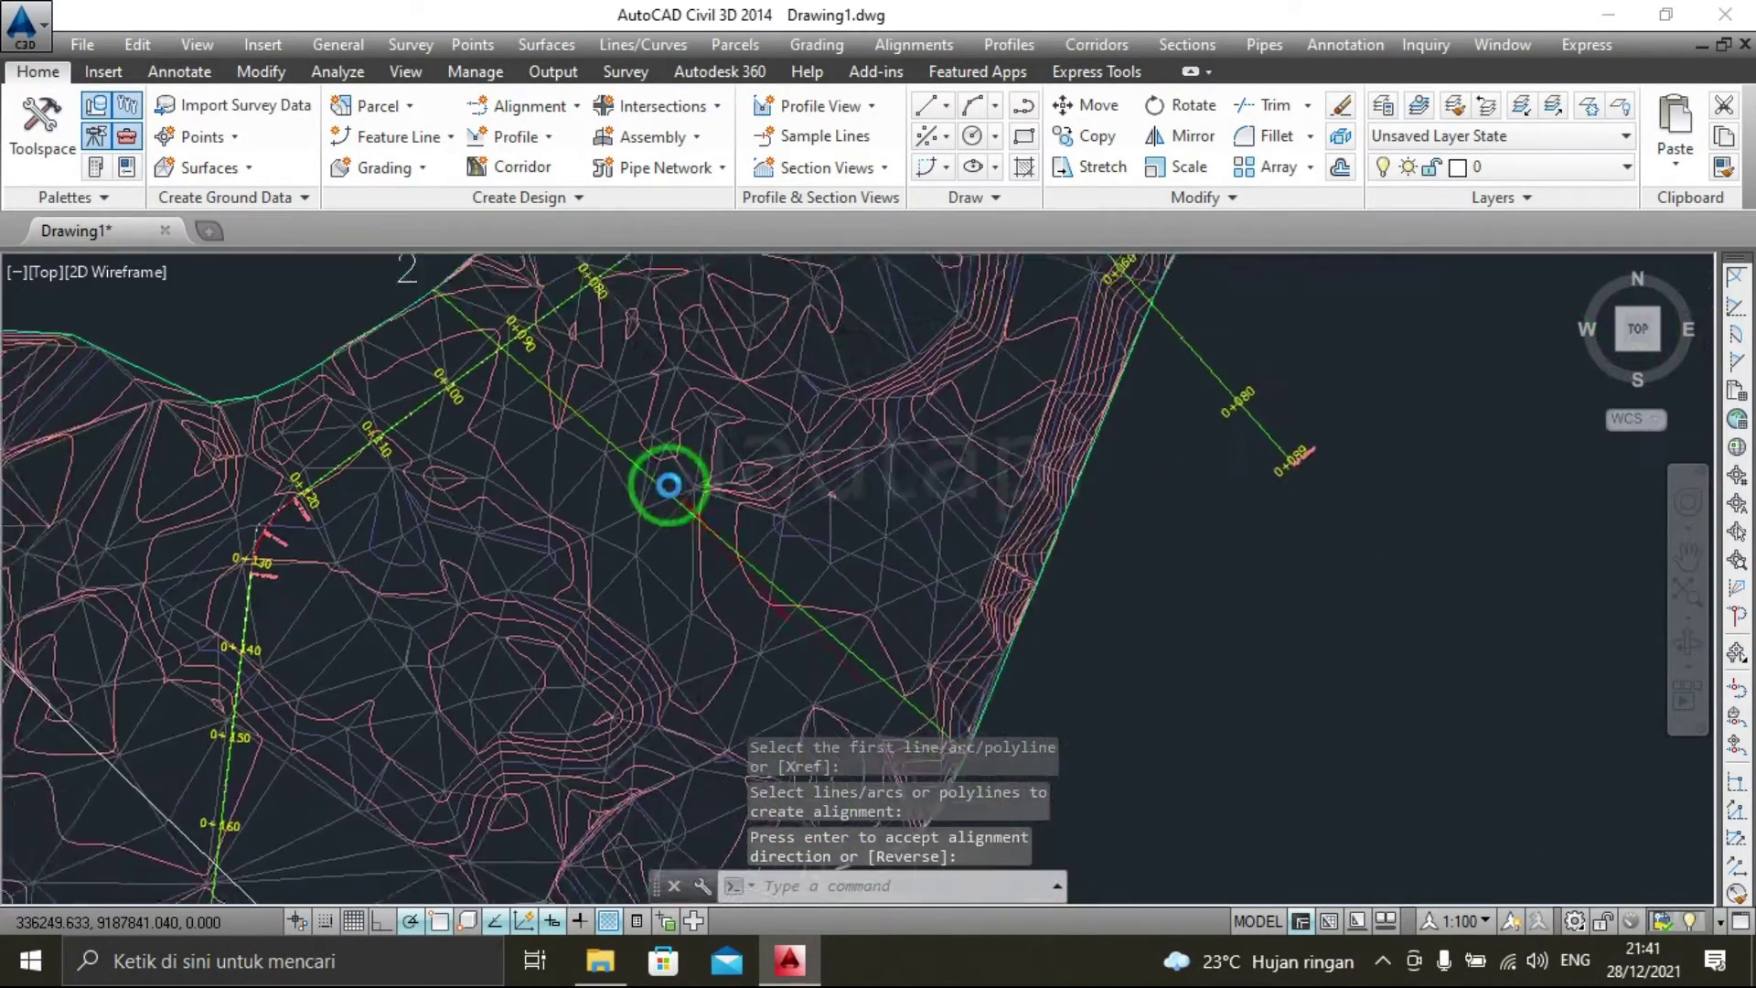
pyautogui.moveTo(917, 727)
pyautogui.mouseDown(button='middle')
pyautogui.moveTo(771, 608)
pyautogui.moveTo(887, 666)
pyautogui.mouseUp(button='middle')
pyautogui.scroll(-3, 581, 600)
pyautogui.scroll(-1, 482, 557)
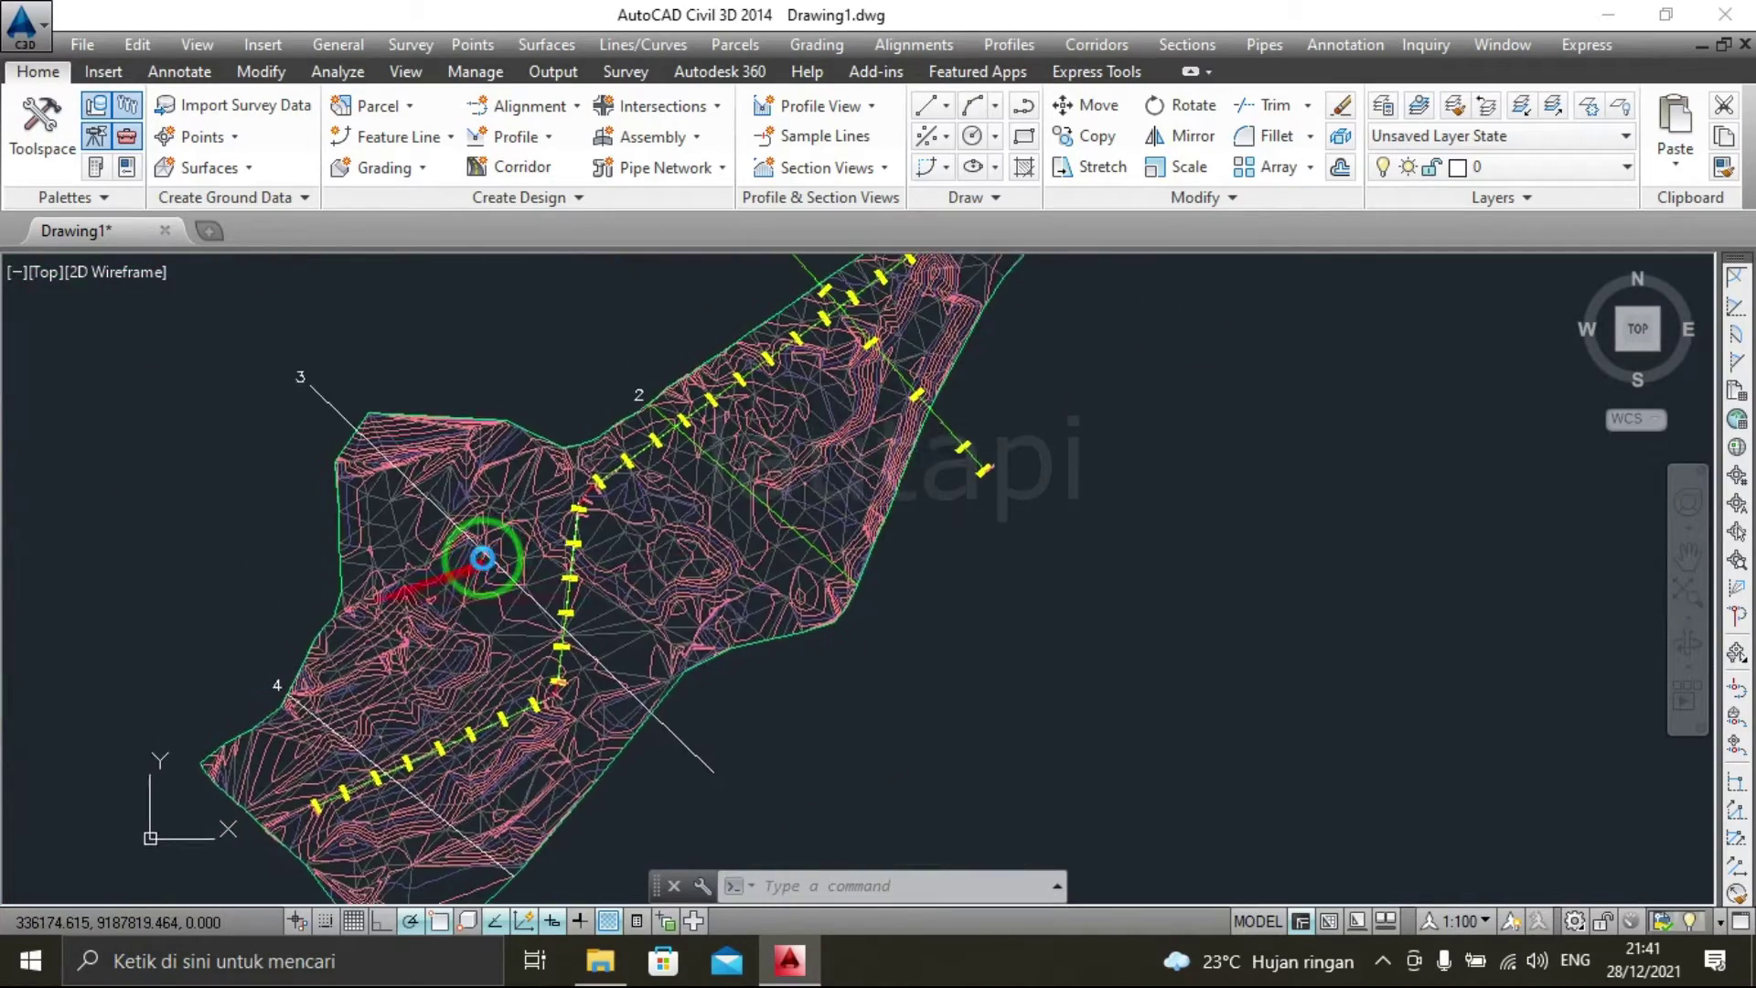
pyautogui.scroll(3, 305, 396)
pyautogui.scroll(-1, 549, 523)
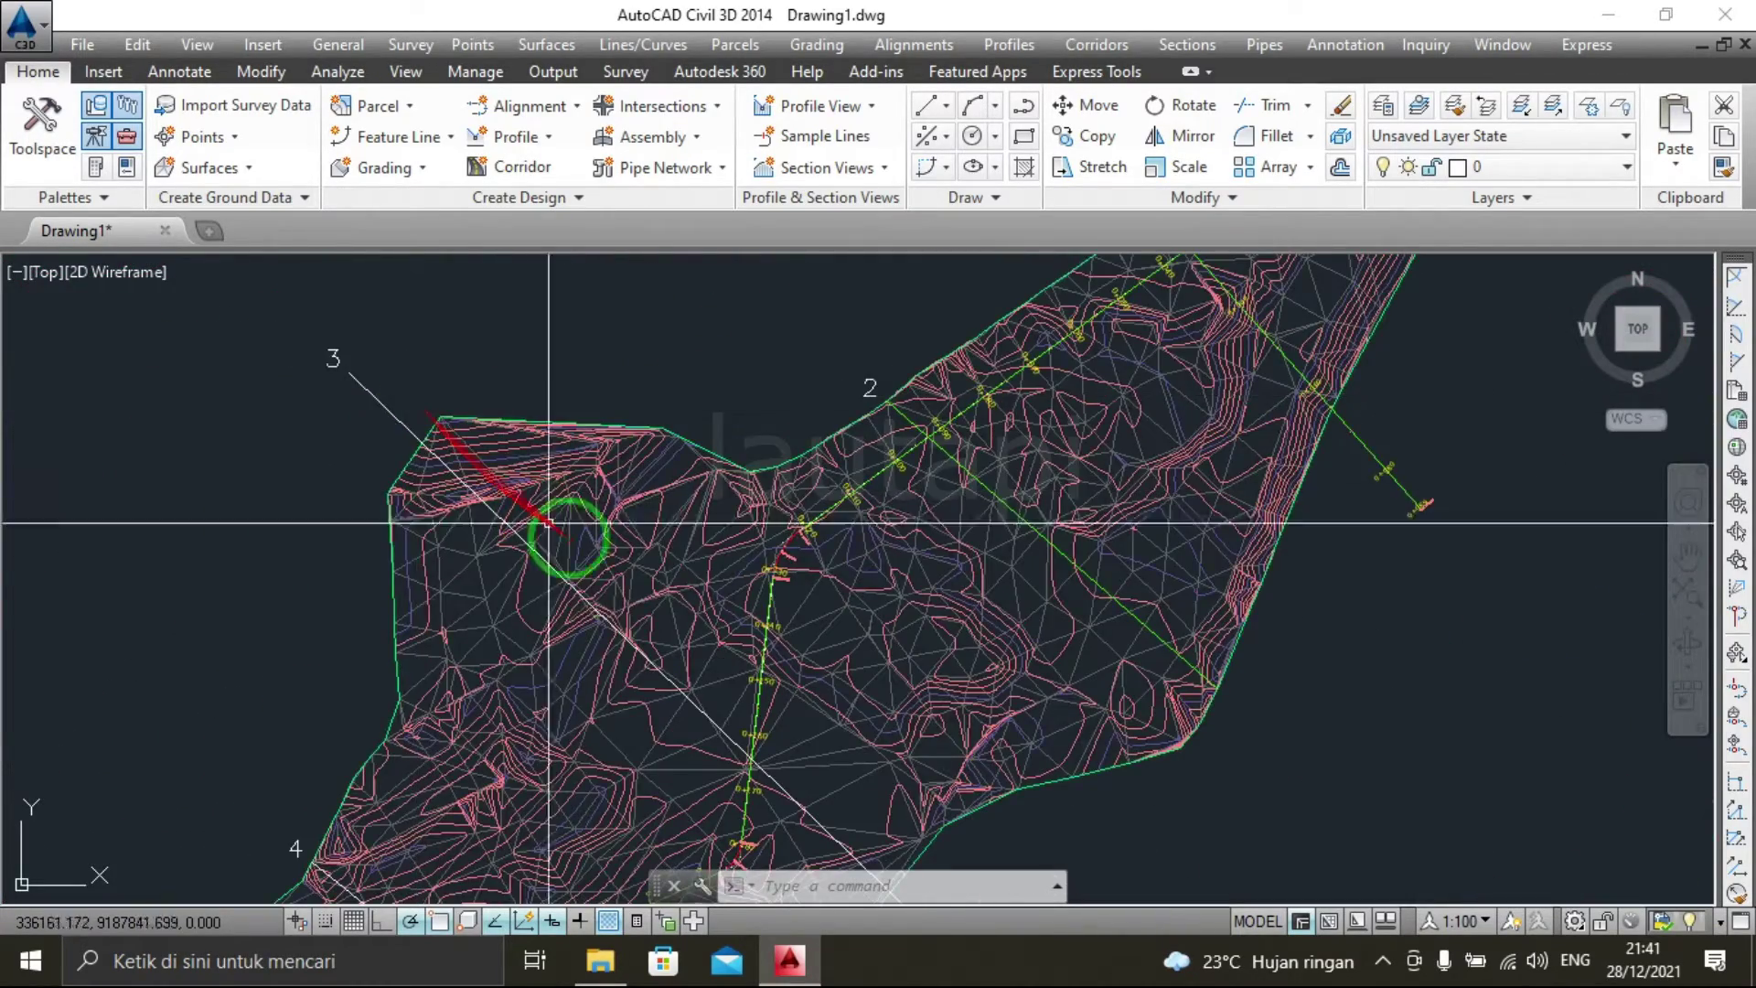
pyautogui.moveTo(549, 523); pyautogui.dragTo(667, 345, button='middle')
pyautogui.scroll(2, 843, 353)
pyautogui.scroll(-2, 658, 622)
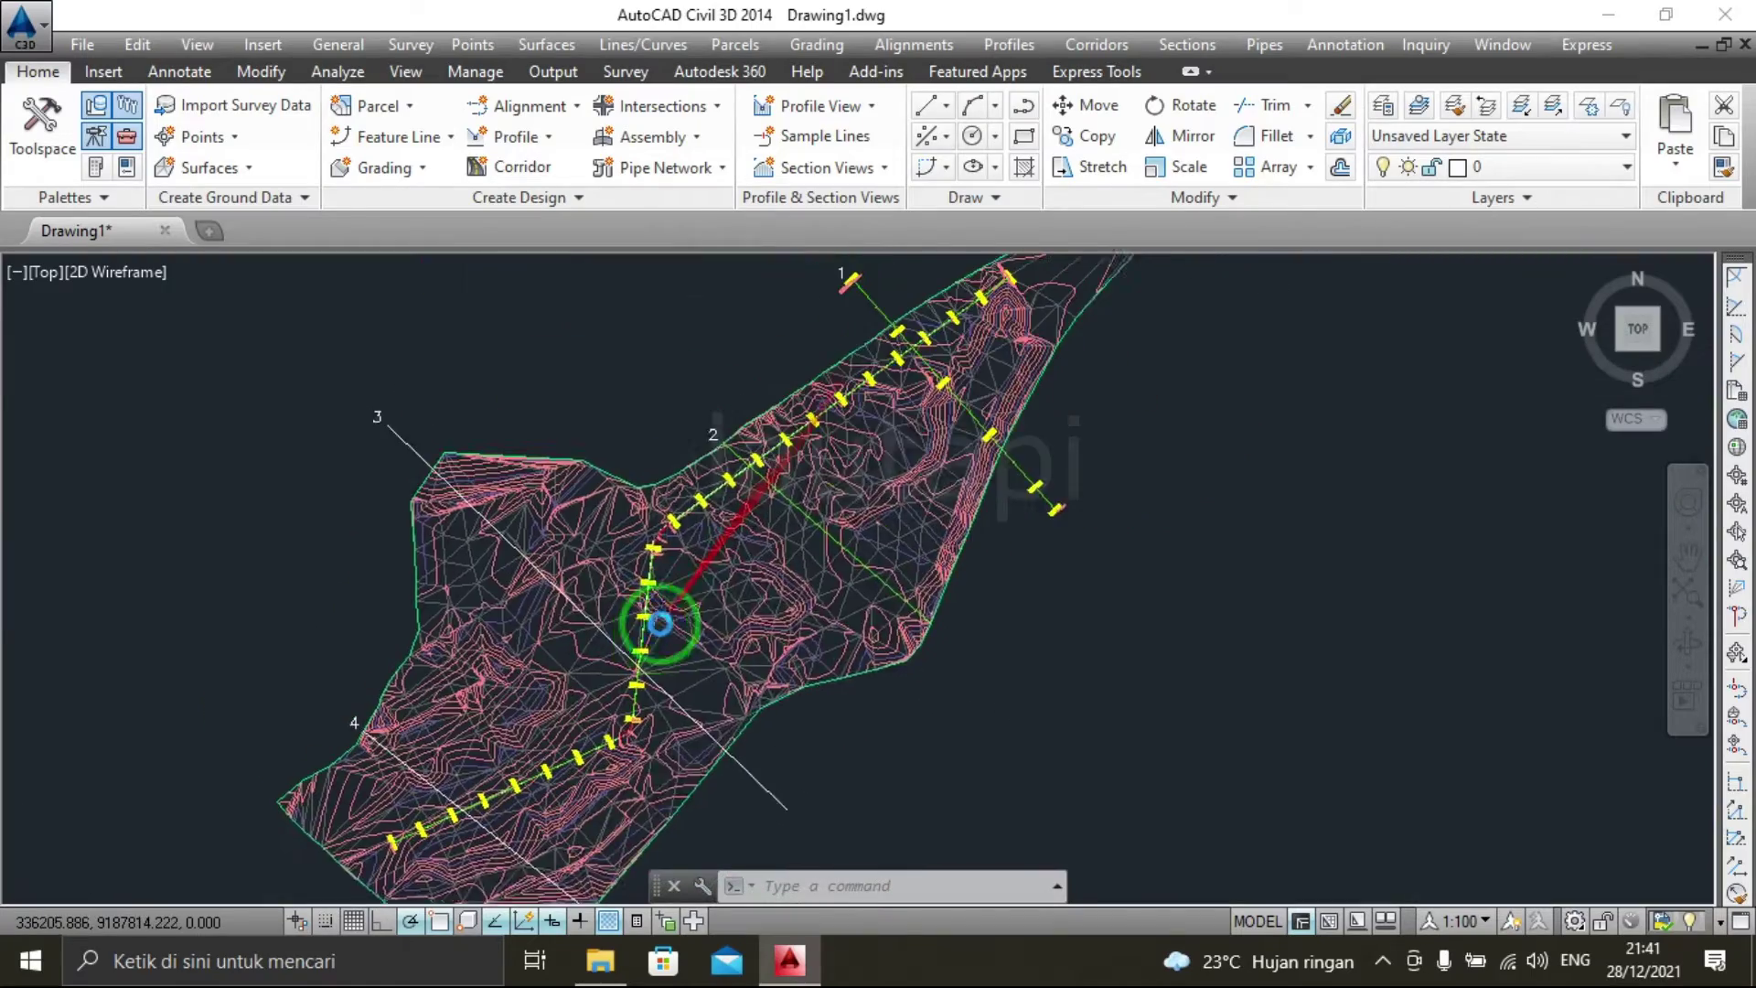
pyautogui.scroll(3, 1003, 293)
pyautogui.scroll(3, 1003, 287)
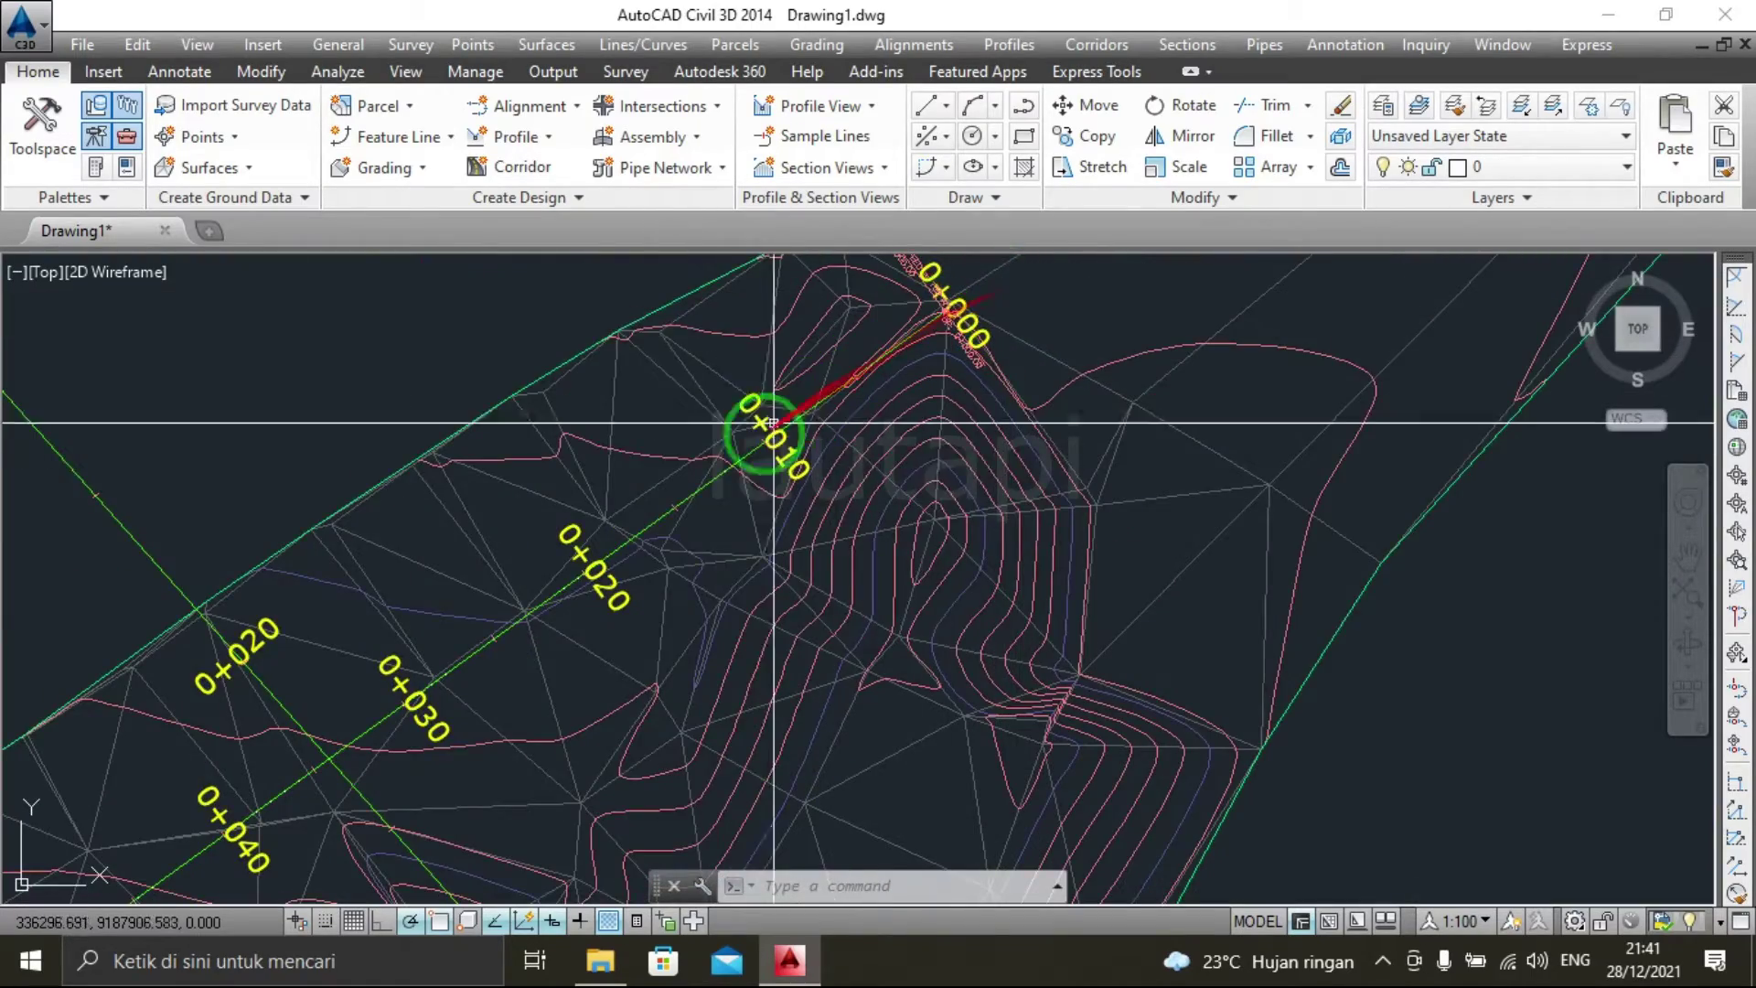
pyautogui.moveTo(424, 697); pyautogui.dragTo(912, 355, button='middle')
pyautogui.scroll(-3, 915, 364)
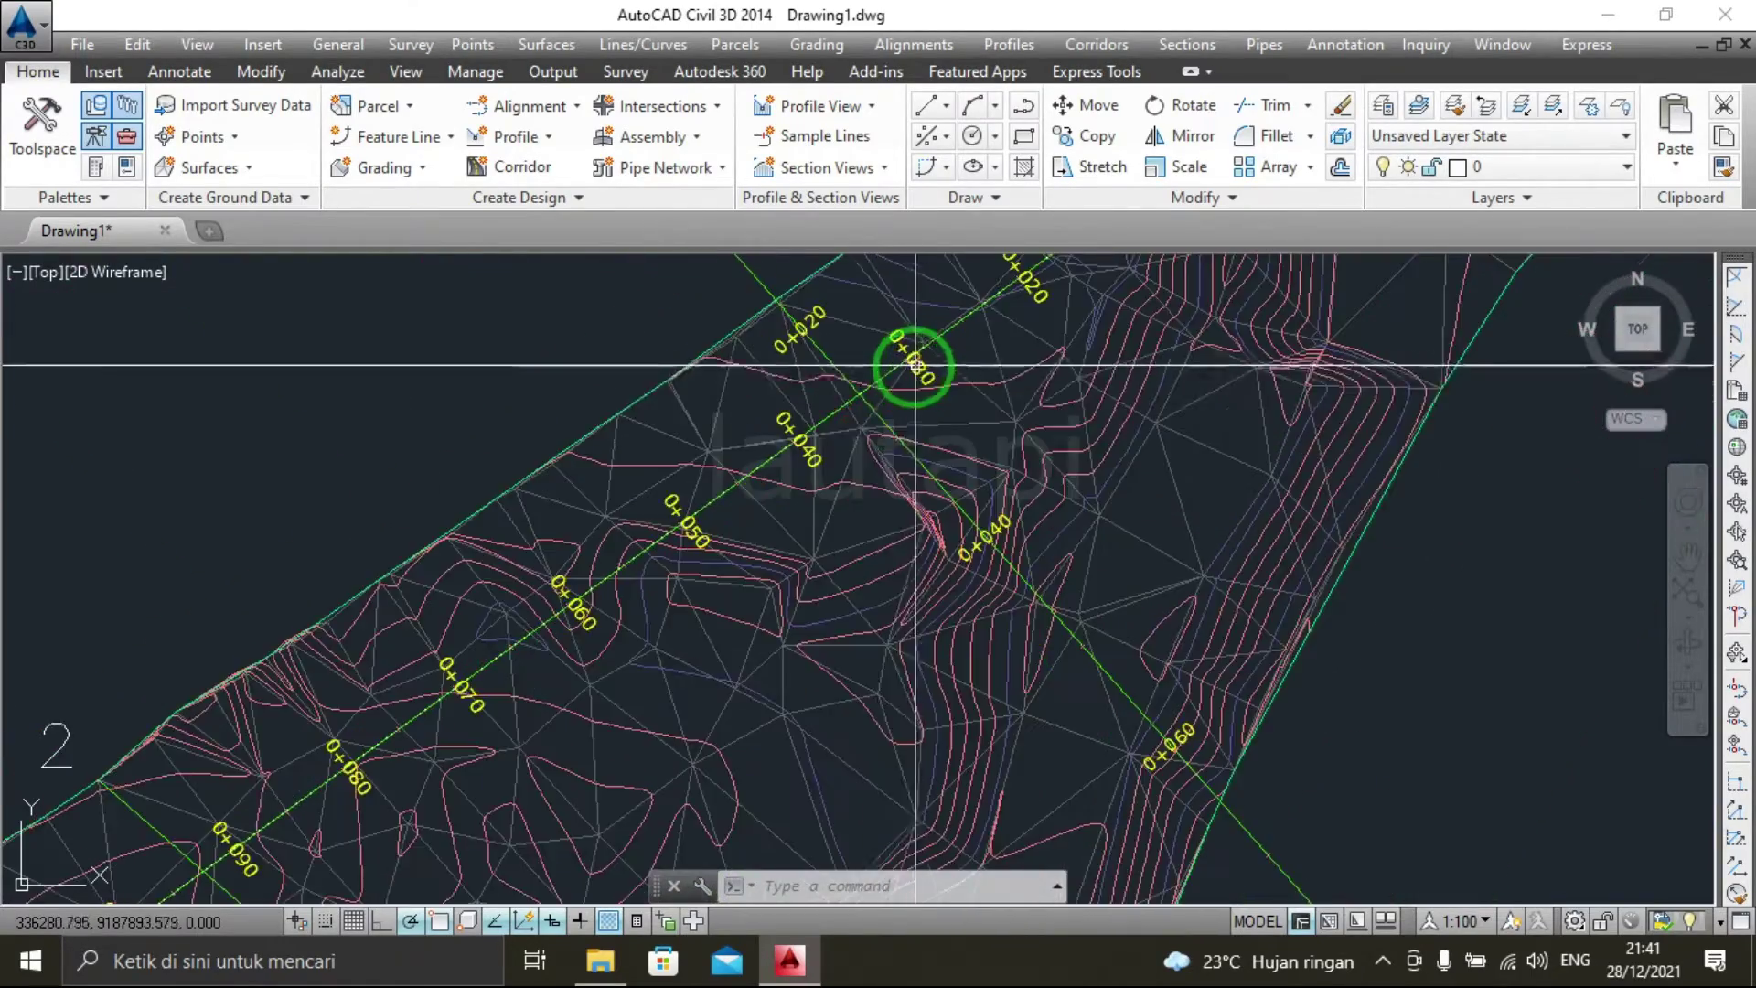
pyautogui.scroll(-2, 862, 392)
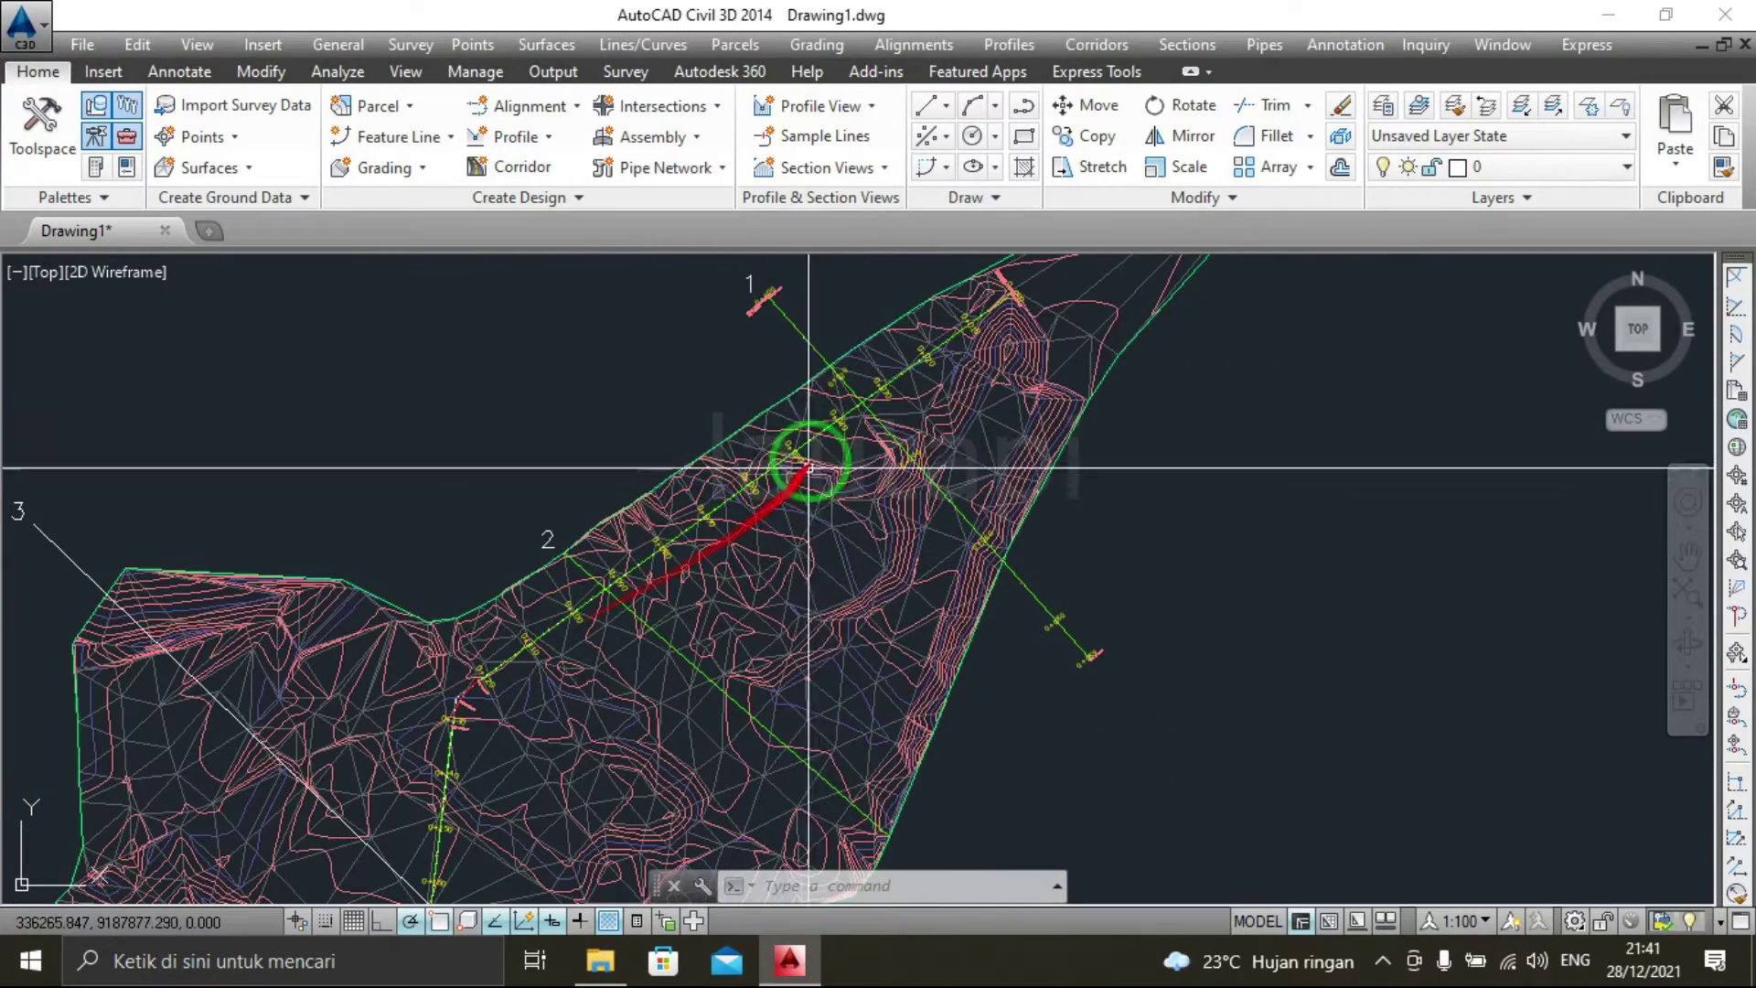
pyautogui.moveTo(486, 674)
pyautogui.mouseDown(button='middle')
pyautogui.moveTo(714, 385)
pyautogui.moveTo(655, 588)
pyautogui.moveTo(887, 458)
pyautogui.moveTo(627, 588)
pyautogui.mouseUp(button='middle')
pyautogui.scroll(5, 641, 571)
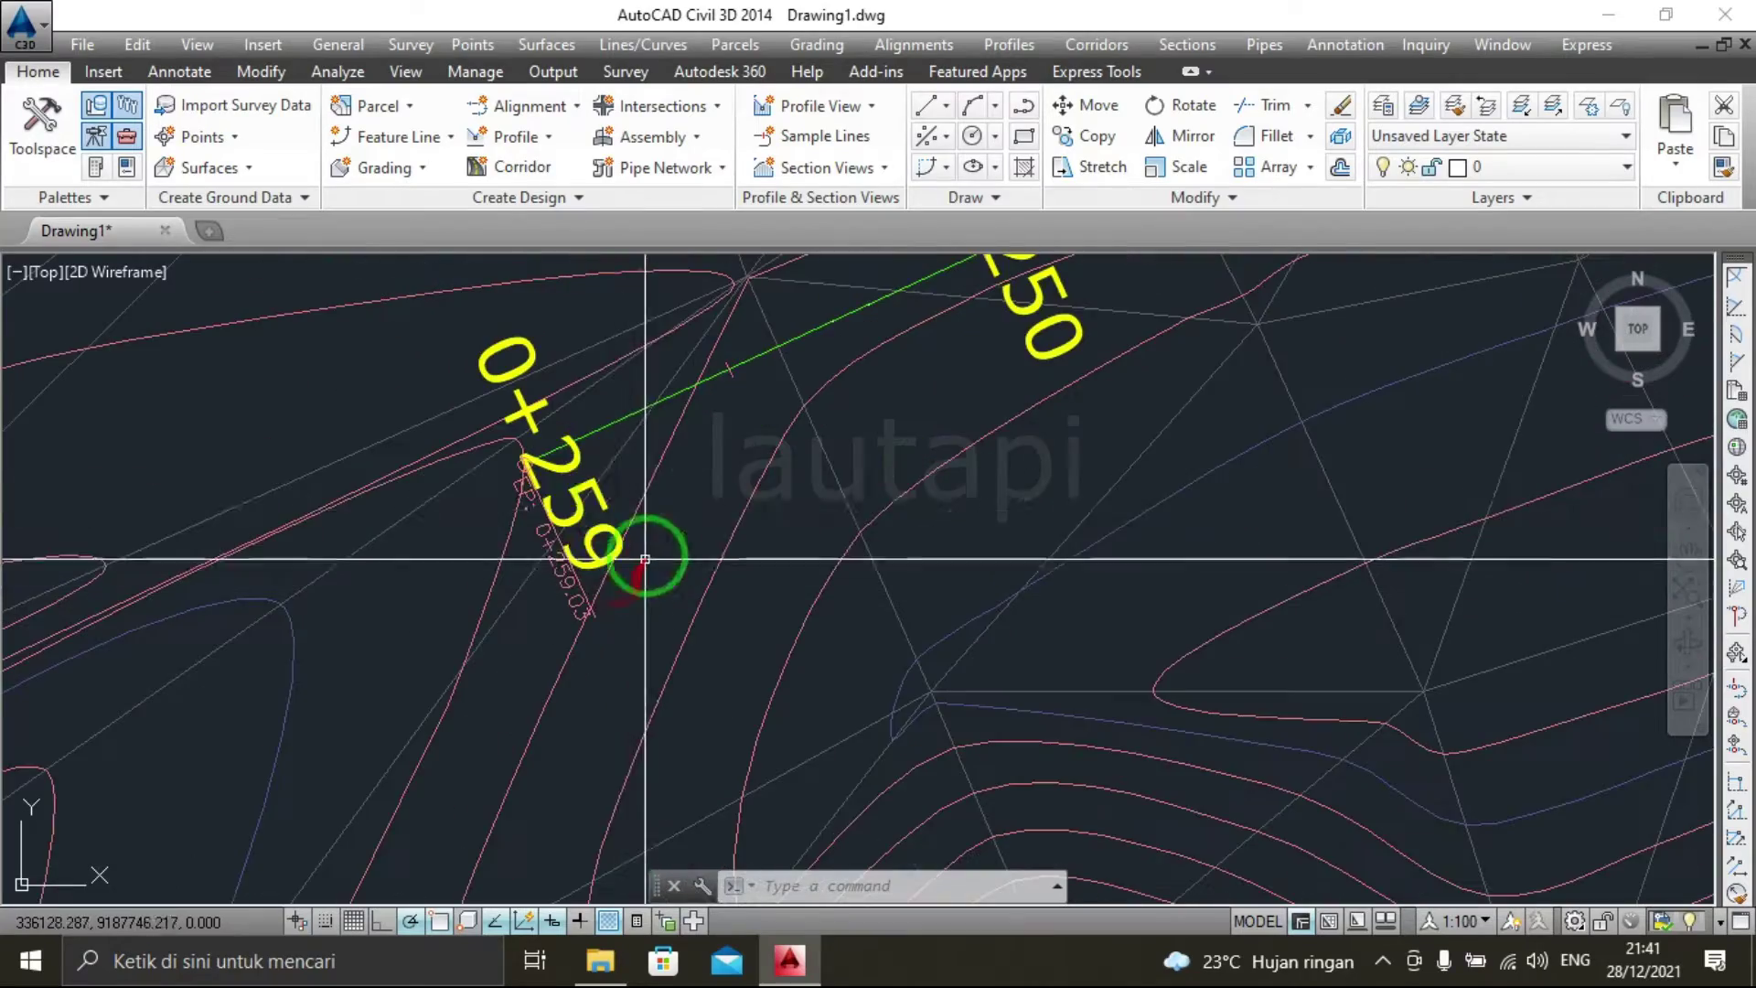
pyautogui.scroll(-5, 629, 544)
pyautogui.moveTo(726, 430); pyautogui.dragTo(722, 509, button='middle')
pyautogui.scroll(-3, 698, 658)
pyautogui.scroll(-2, 729, 482)
pyautogui.scroll(-2, 729, 482)
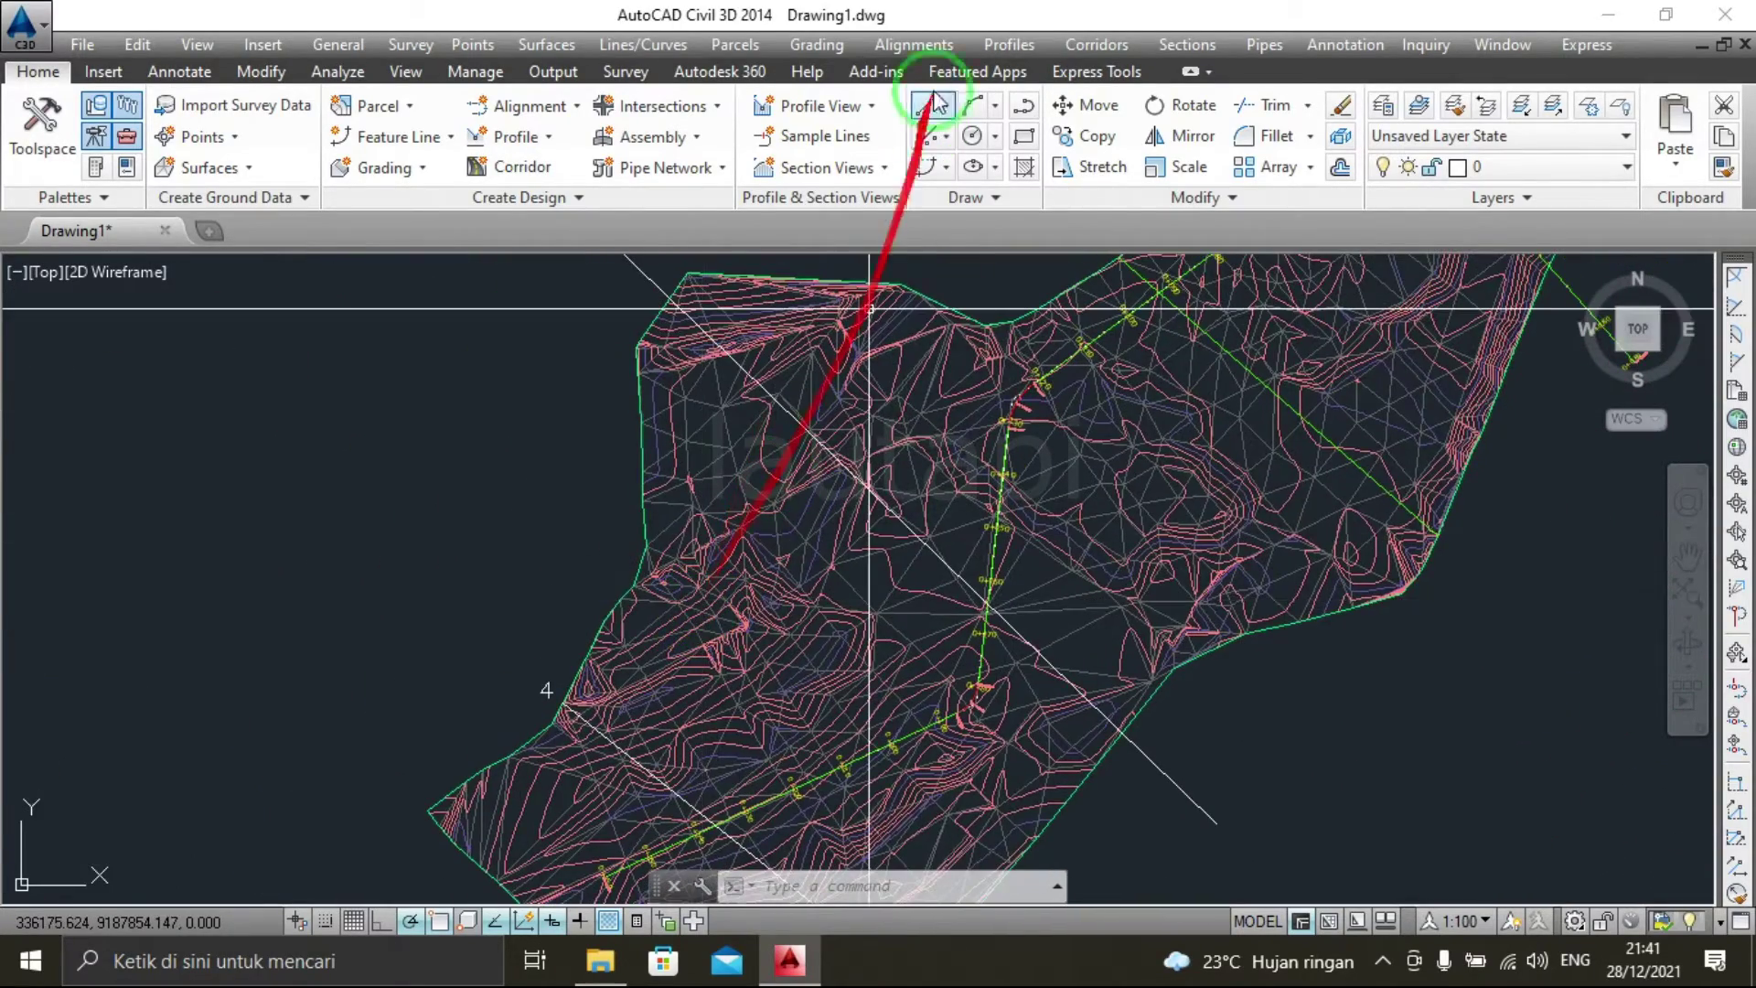
pyautogui.moveTo(879, 267); pyautogui.dragTo(862, 320, button='middle')
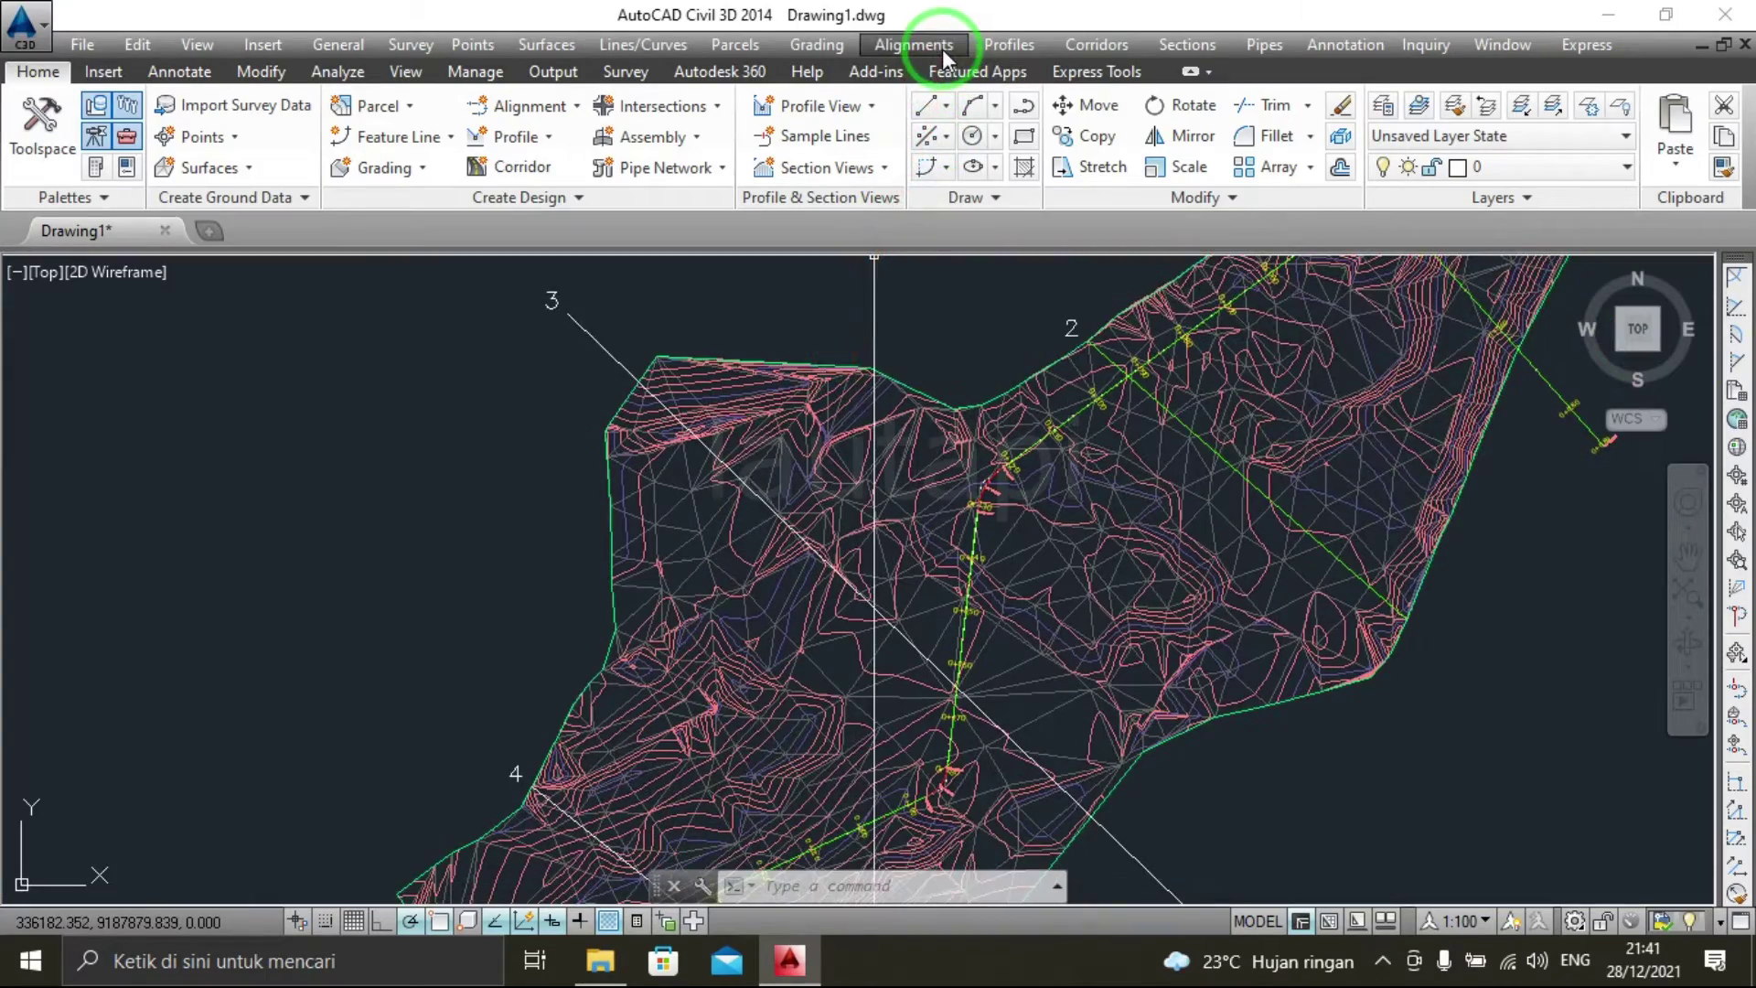
pyautogui.scroll(3, 804, 521)
pyautogui.scroll(5, 658, 580)
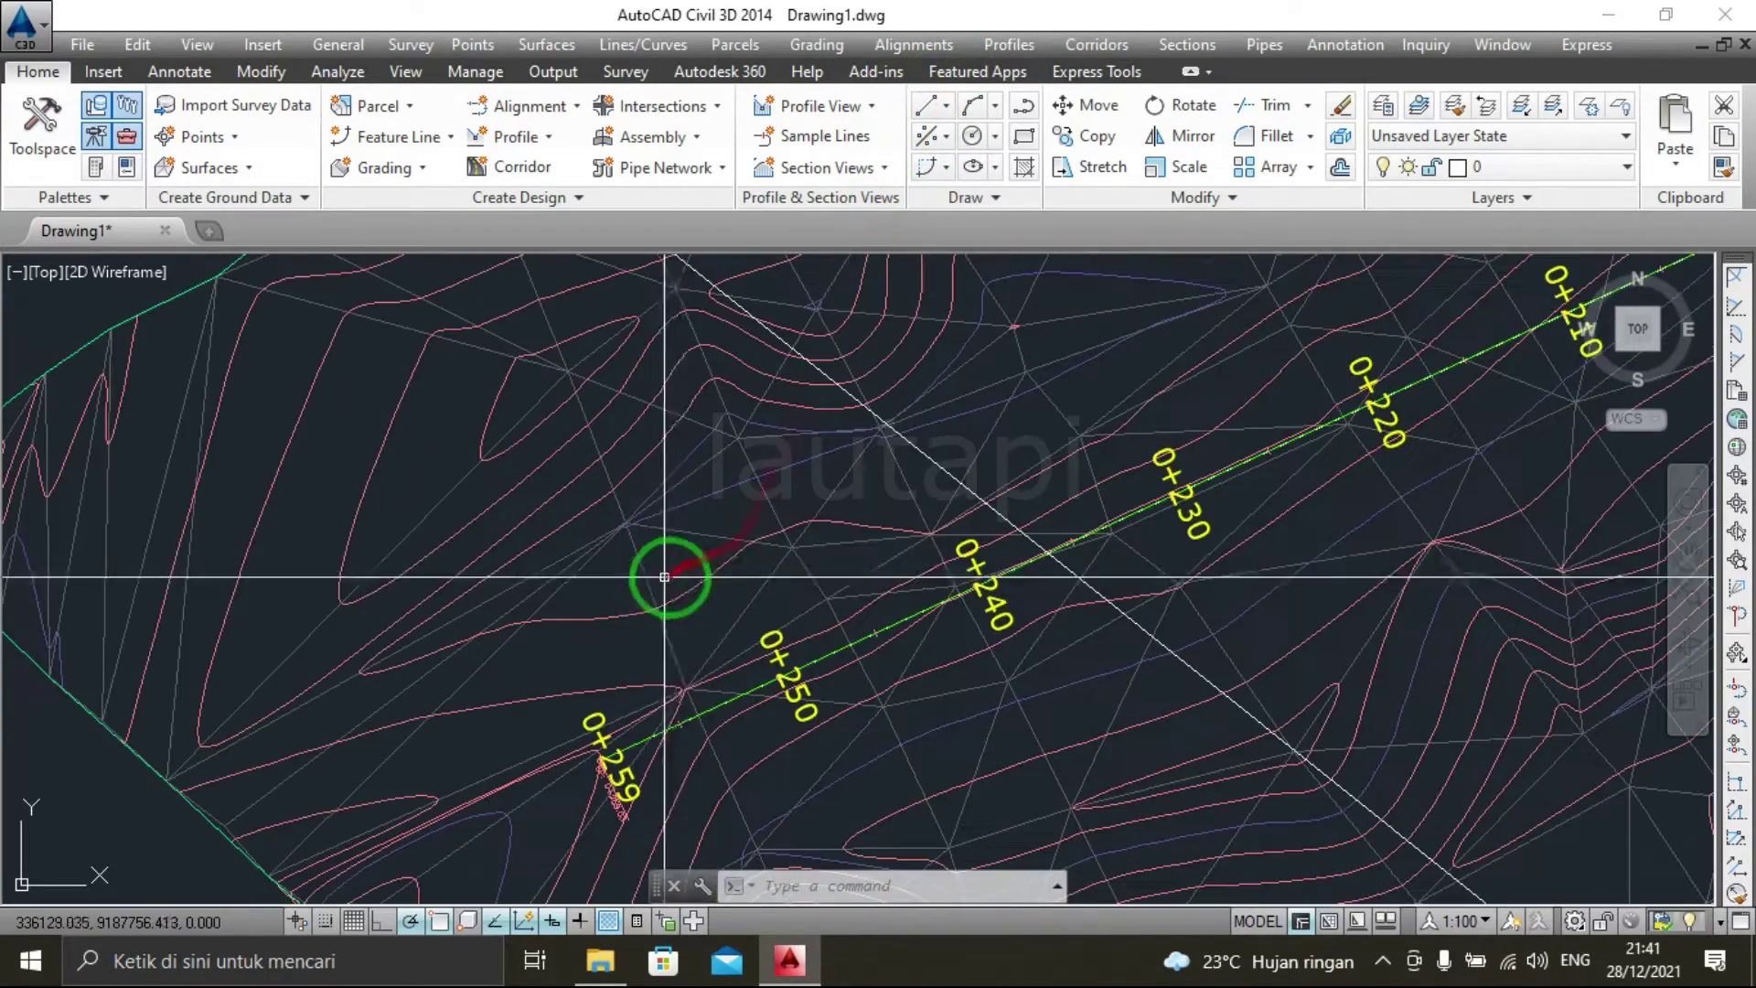
pyautogui.scroll(-3, 699, 546)
pyautogui.scroll(-3, 836, 424)
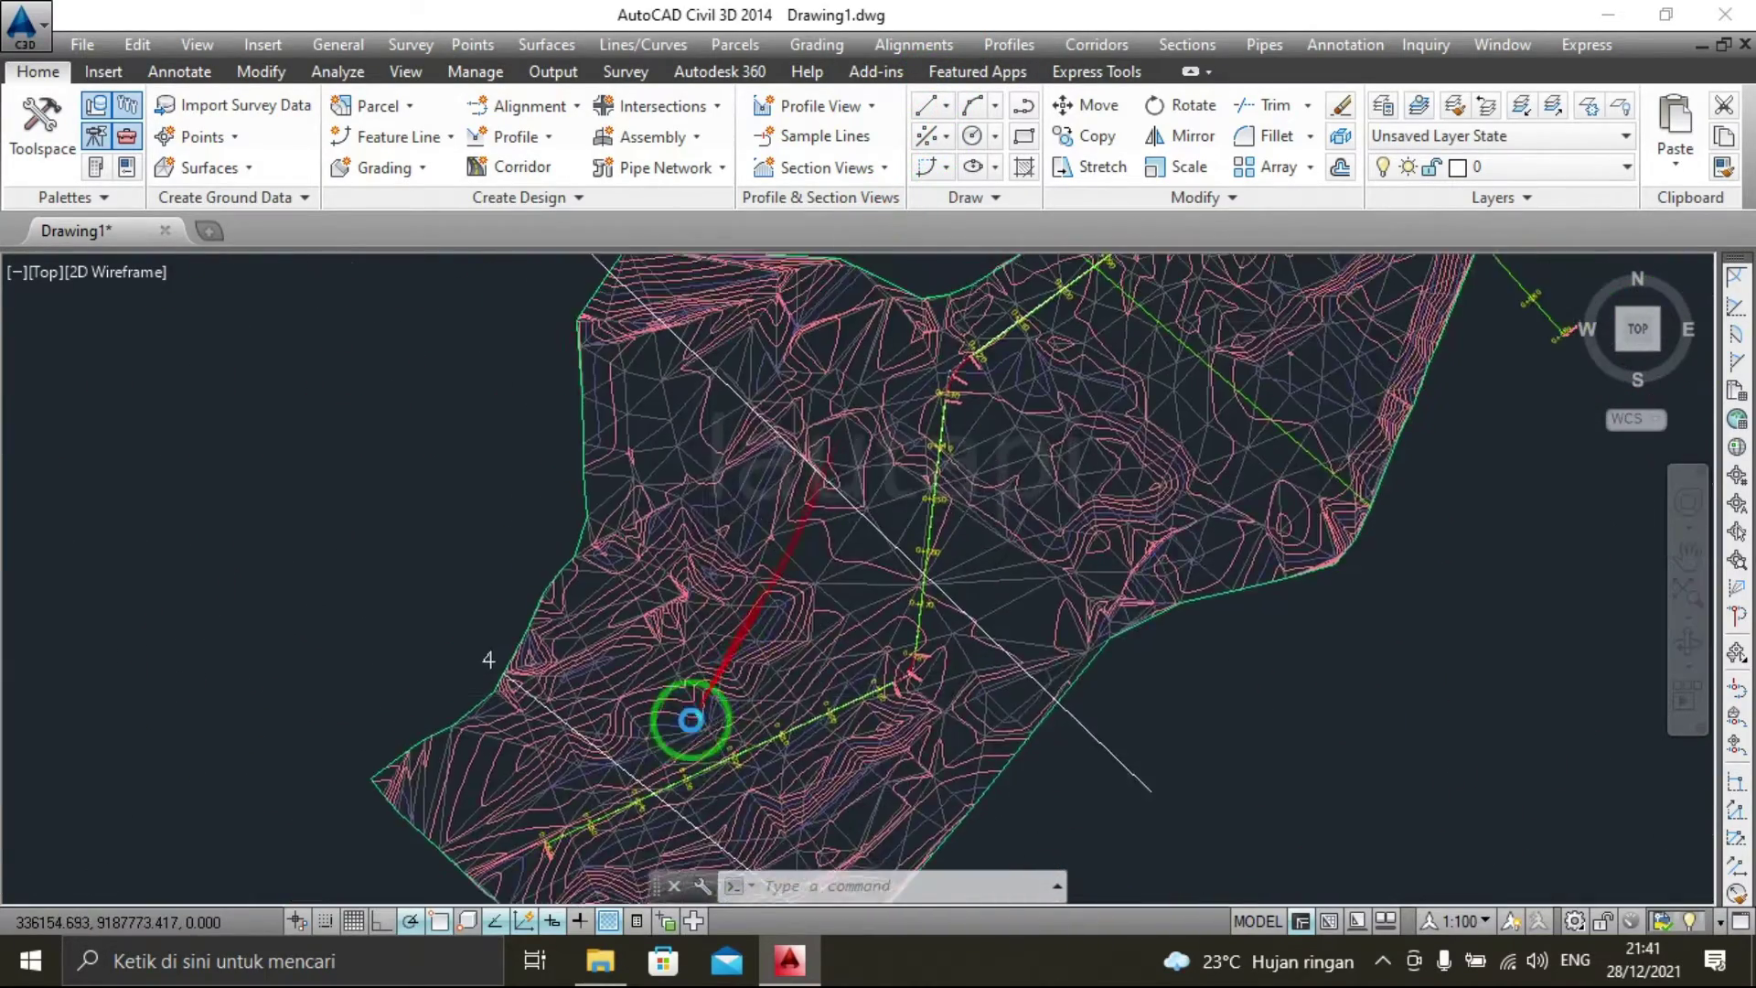
pyautogui.scroll(-2, 686, 717)
# Create alignment 3 from line 3, starting at station 0+259, with All Labels.
pyautogui.click(912, 44)
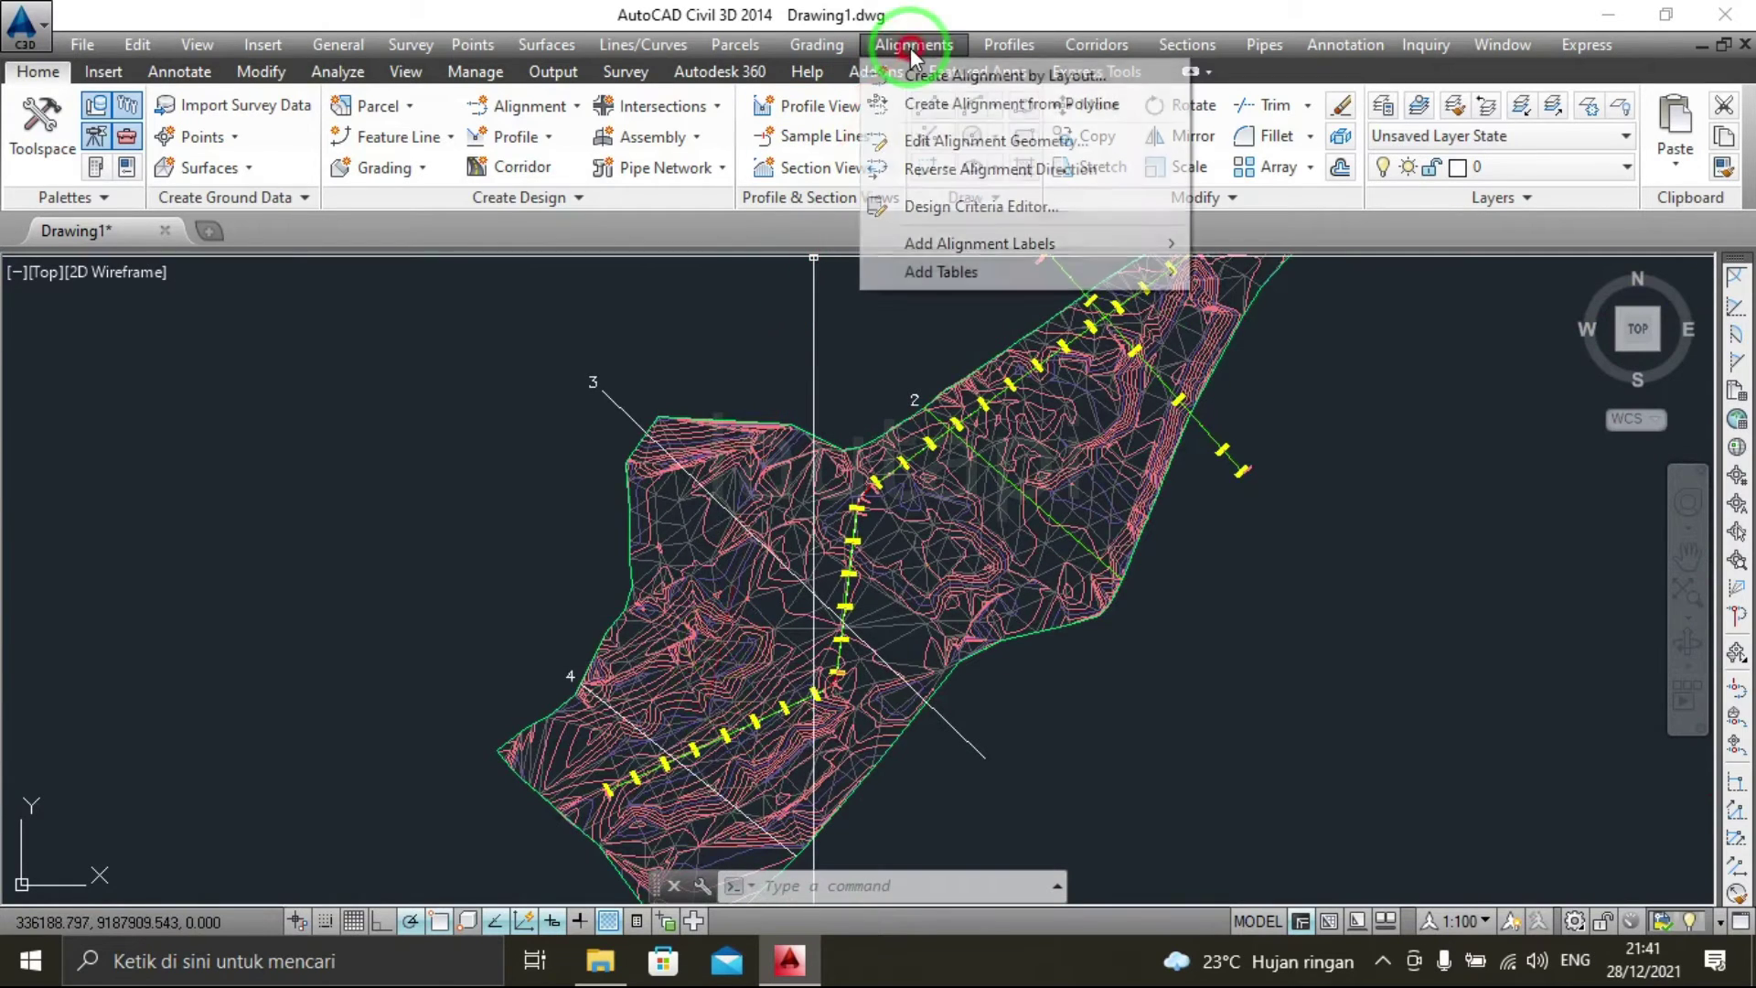
pyautogui.click(921, 106)
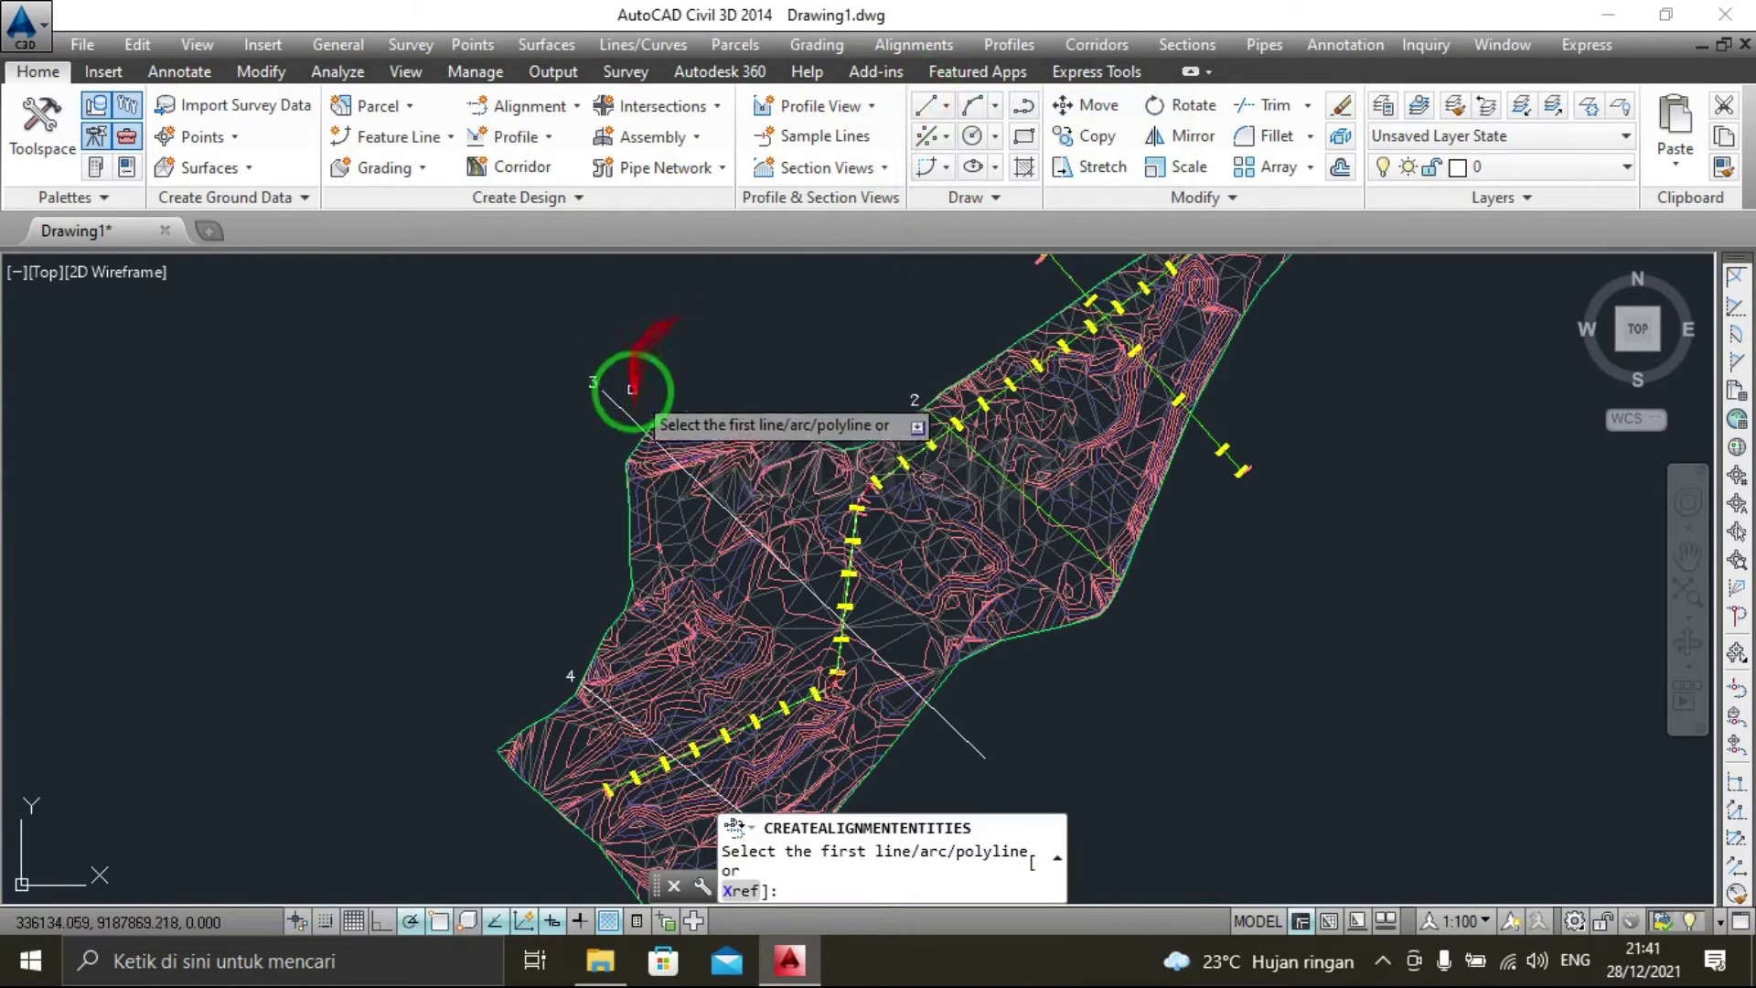
pyautogui.click(623, 410)
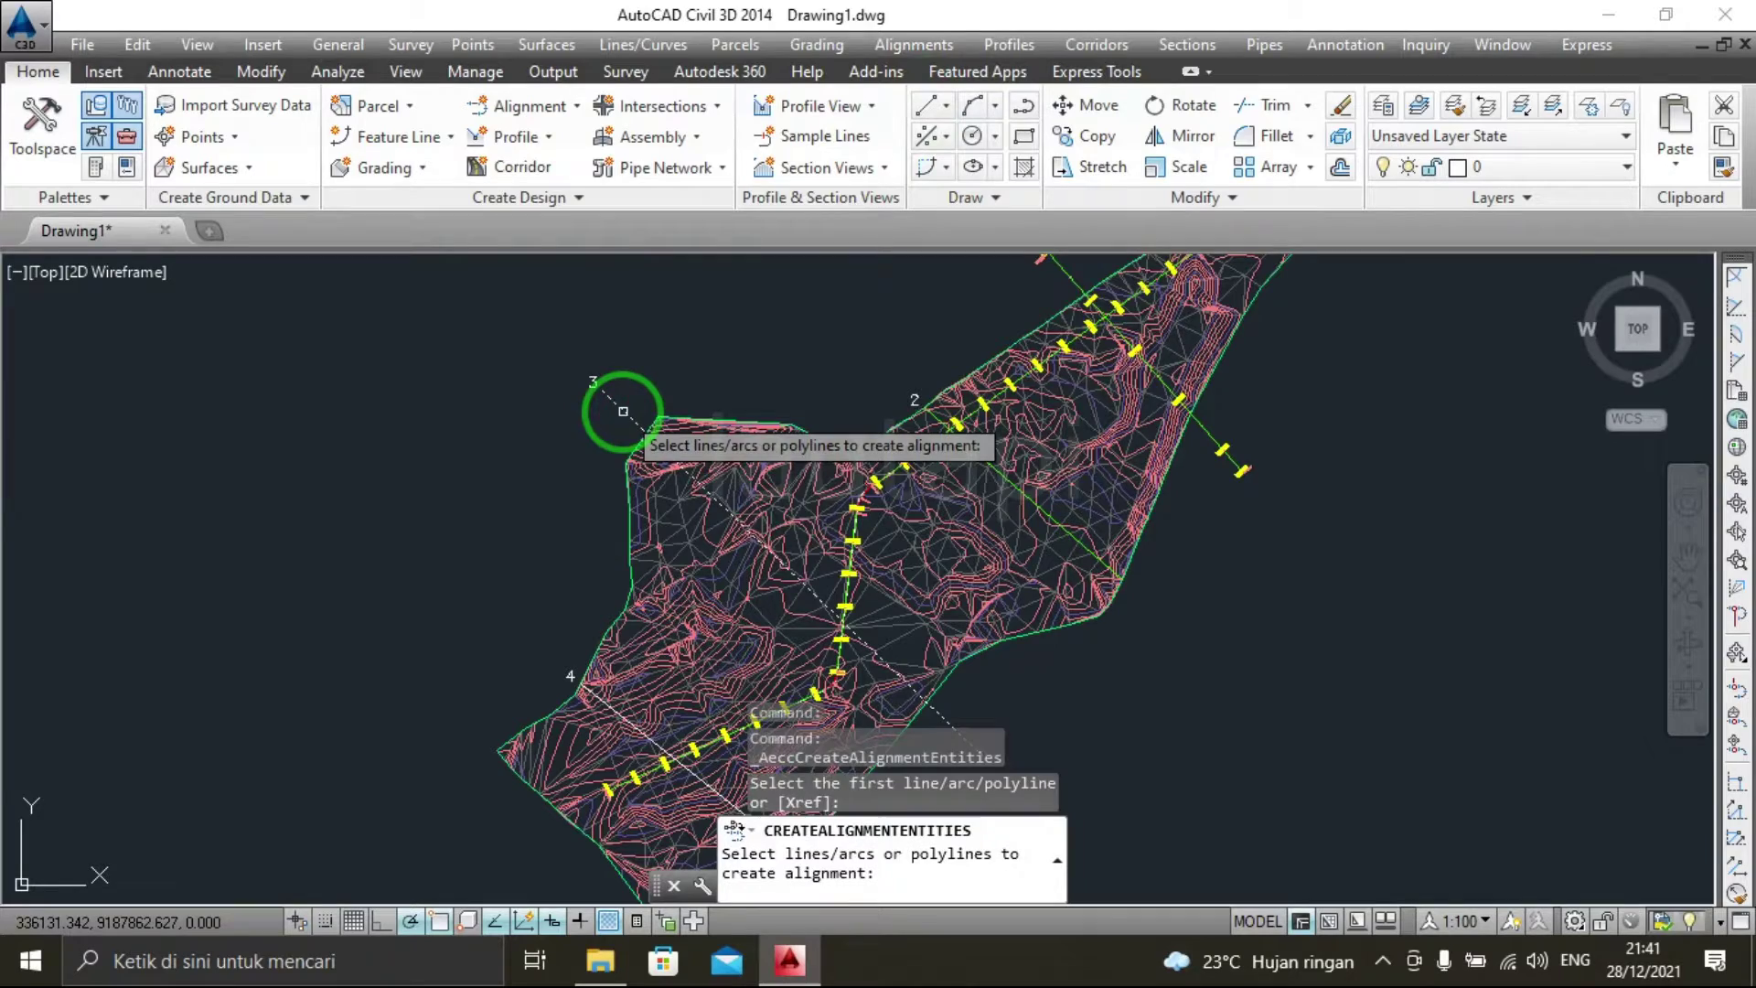
pyautogui.press('Return')
pyautogui.press('Return')
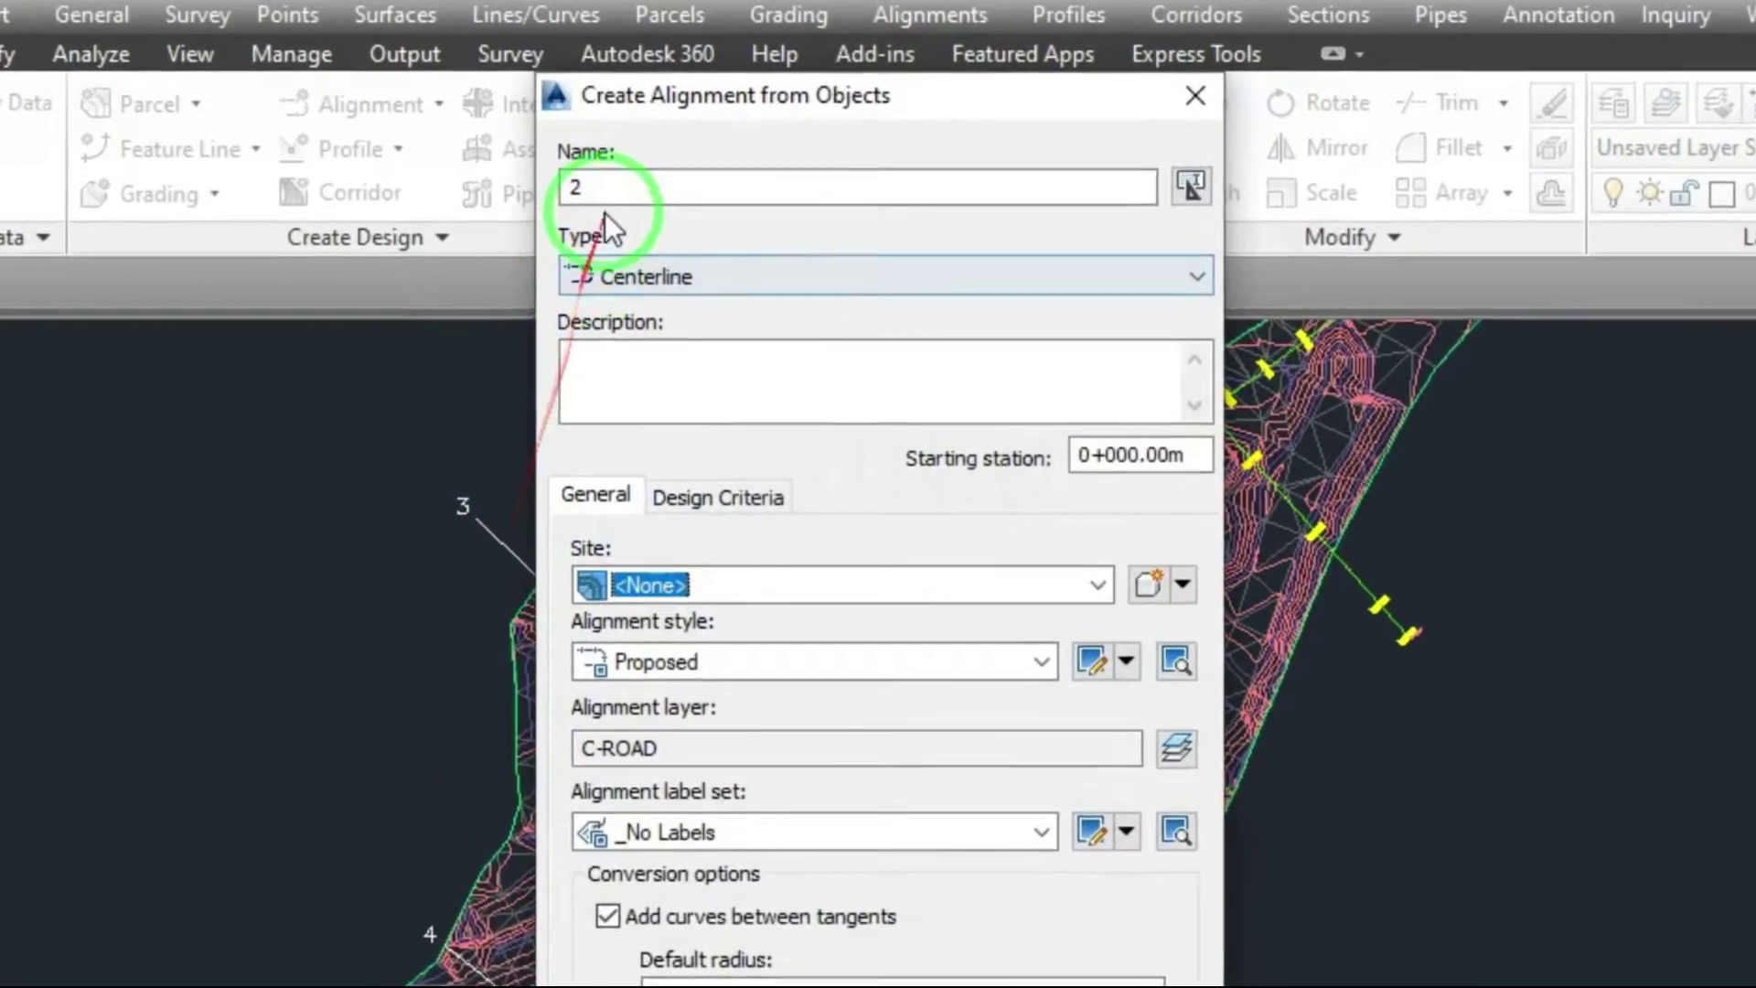
pyautogui.doubleClick(621, 175)
pyautogui.write('3')
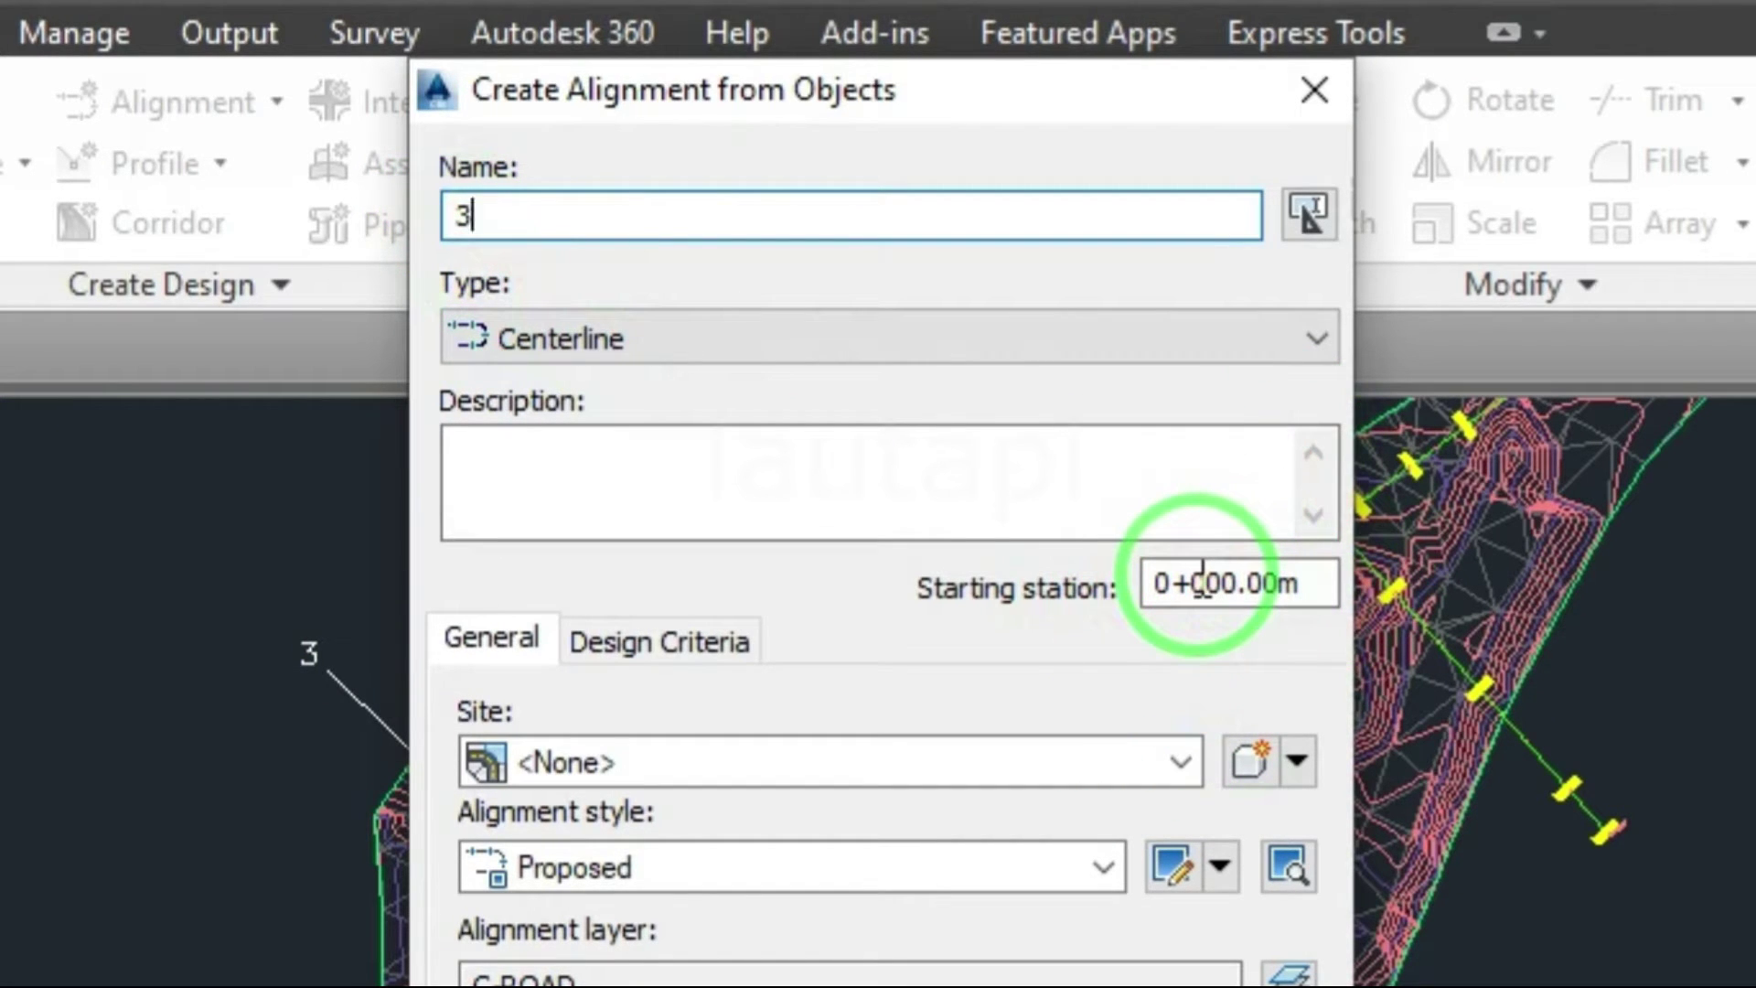
pyautogui.moveTo(1192, 581); pyautogui.dragTo(1230, 582)
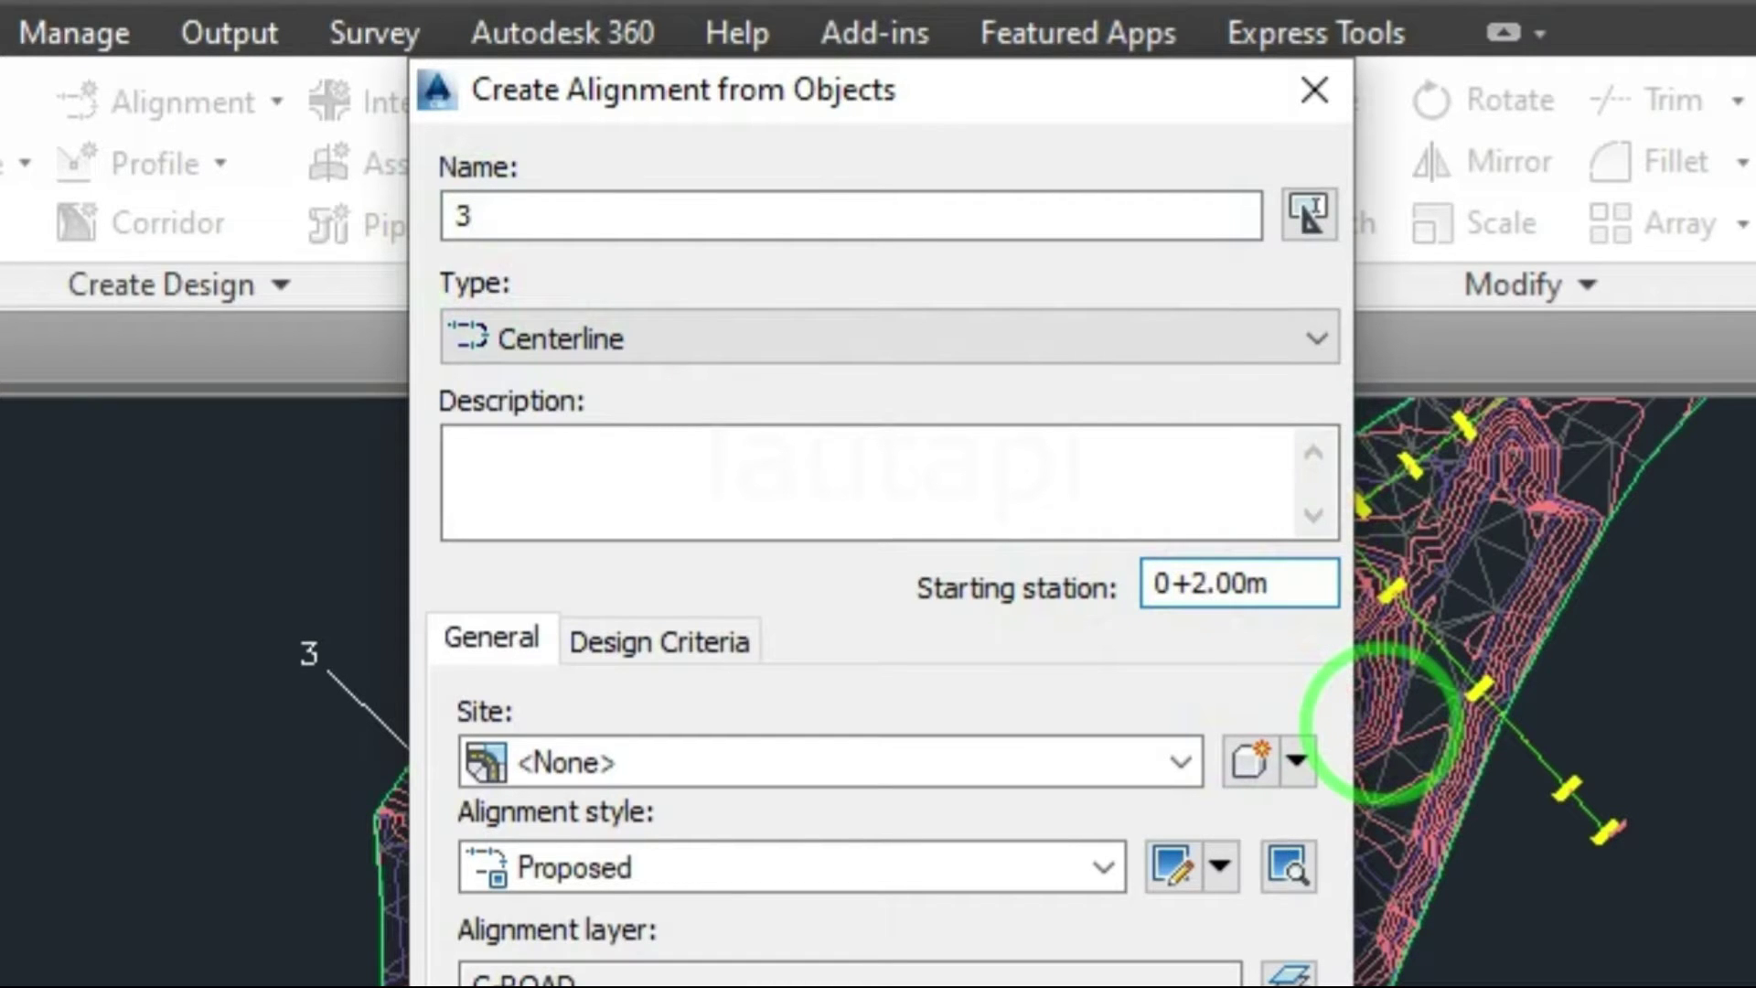
pyautogui.write('9')
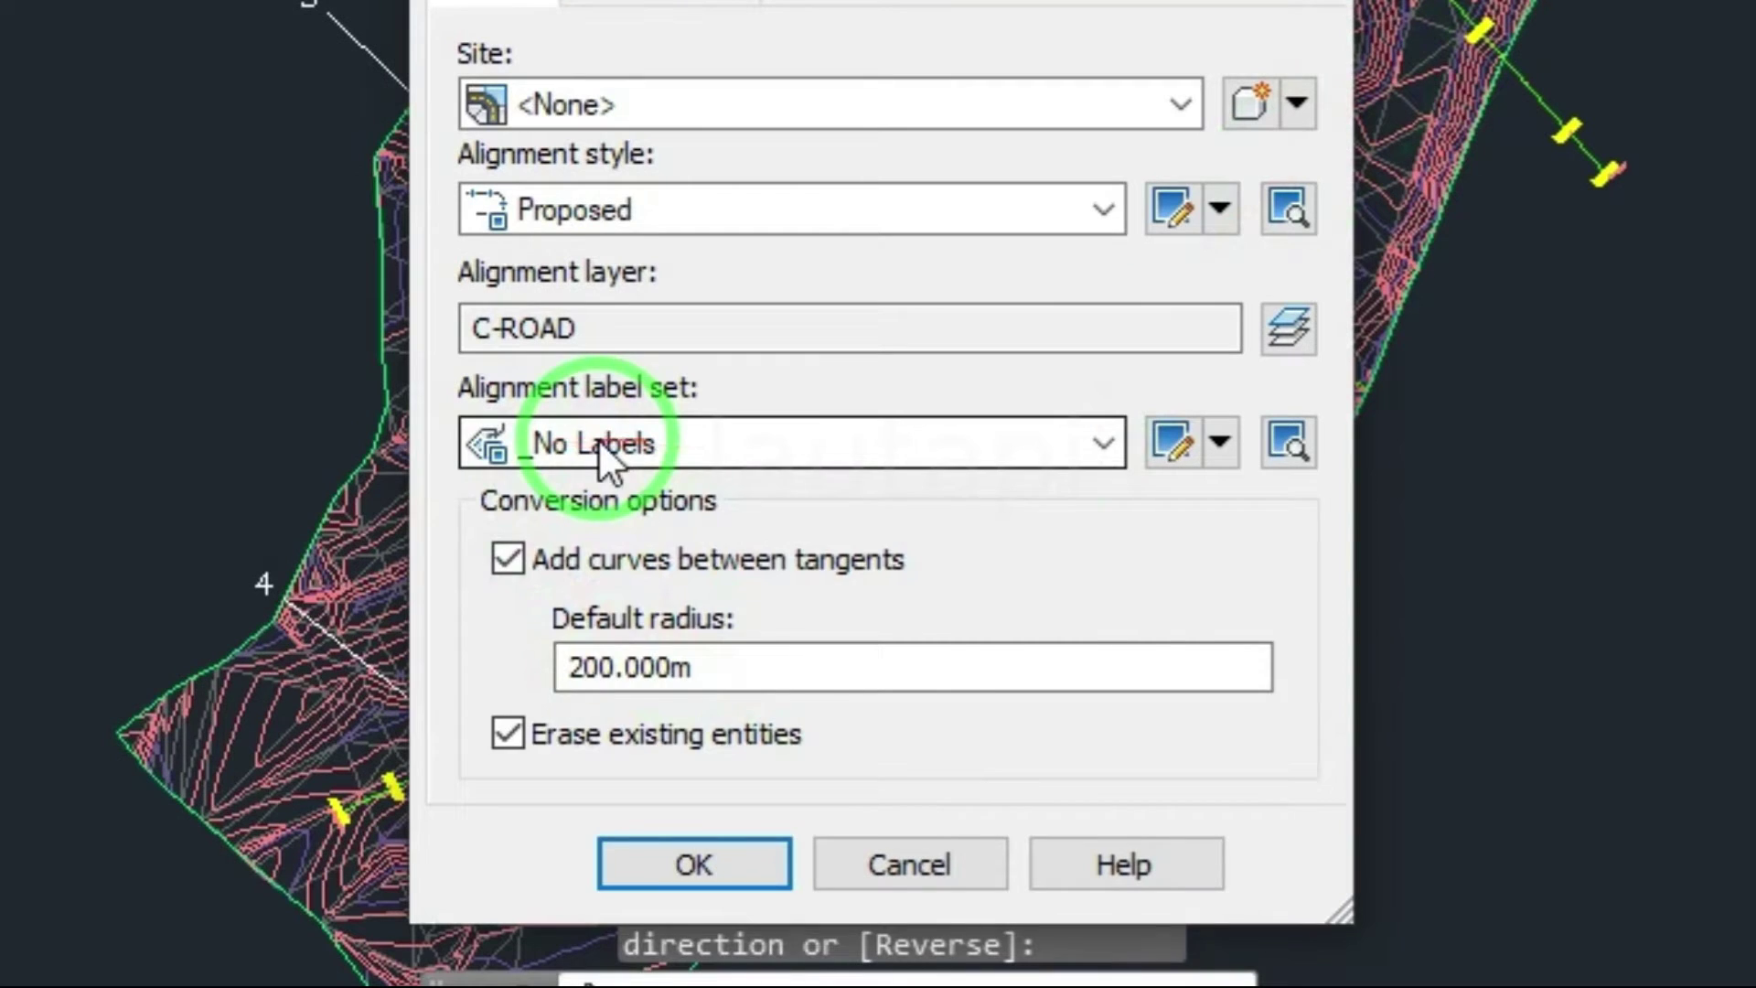
pyautogui.click(598, 437)
pyautogui.click(649, 540)
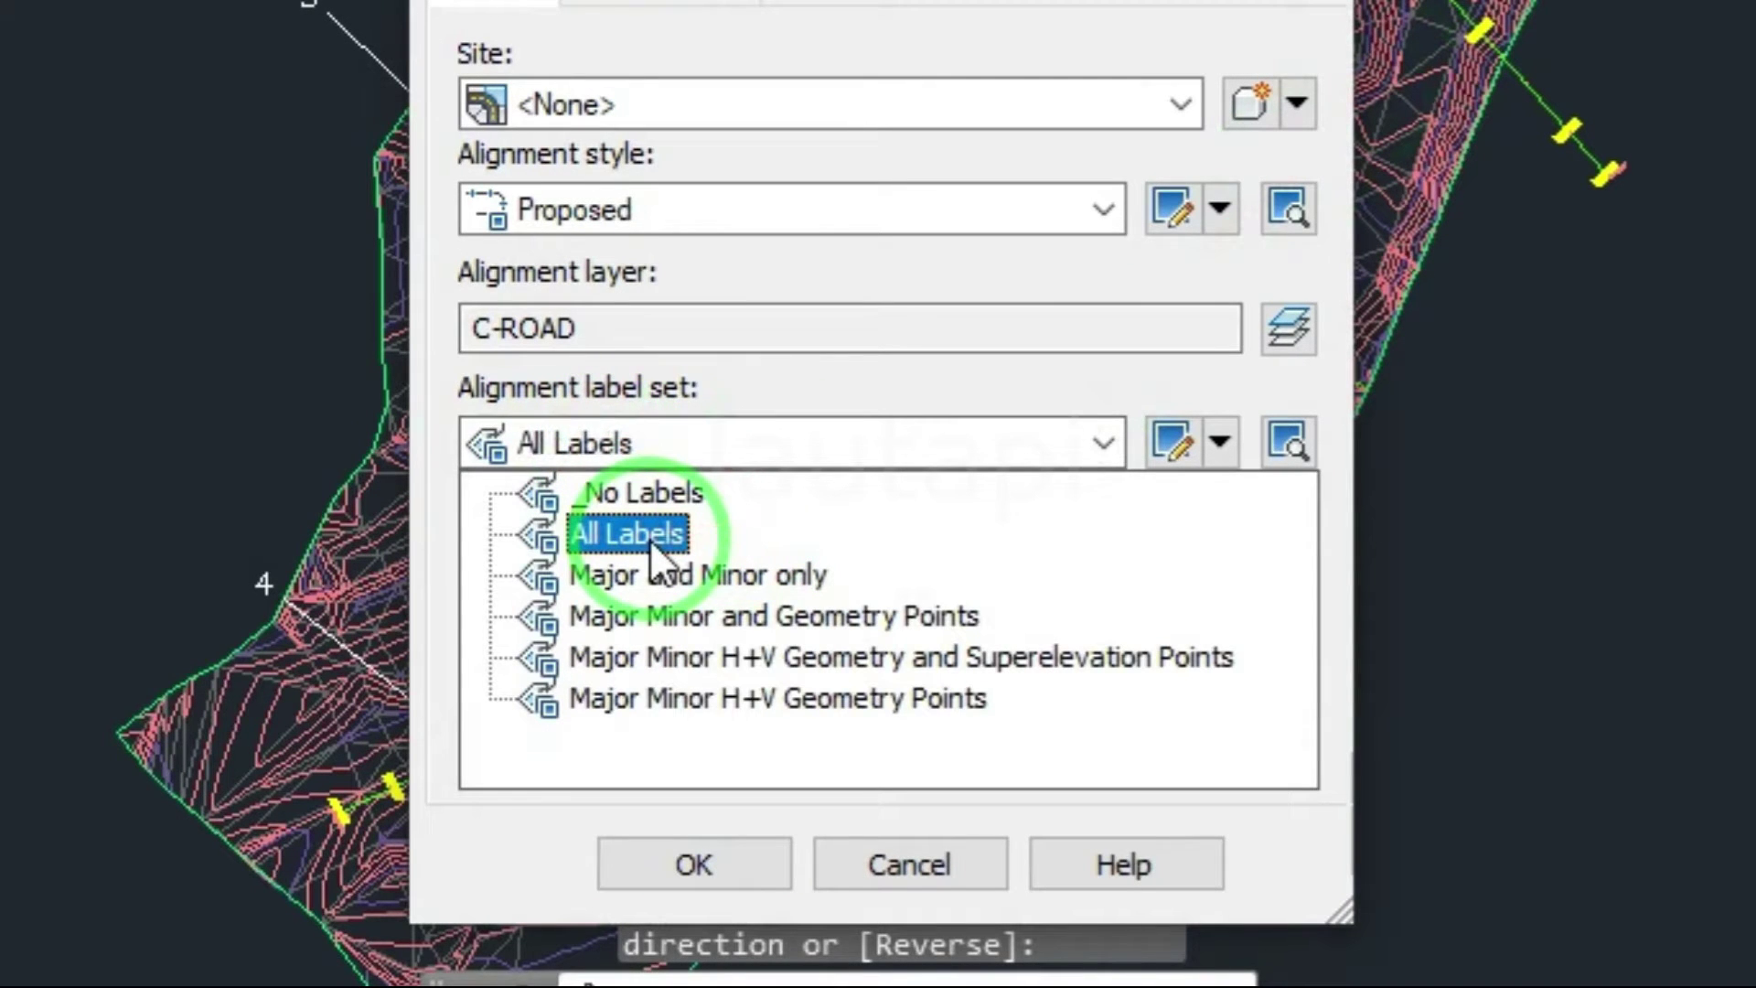
pyautogui.click(724, 857)
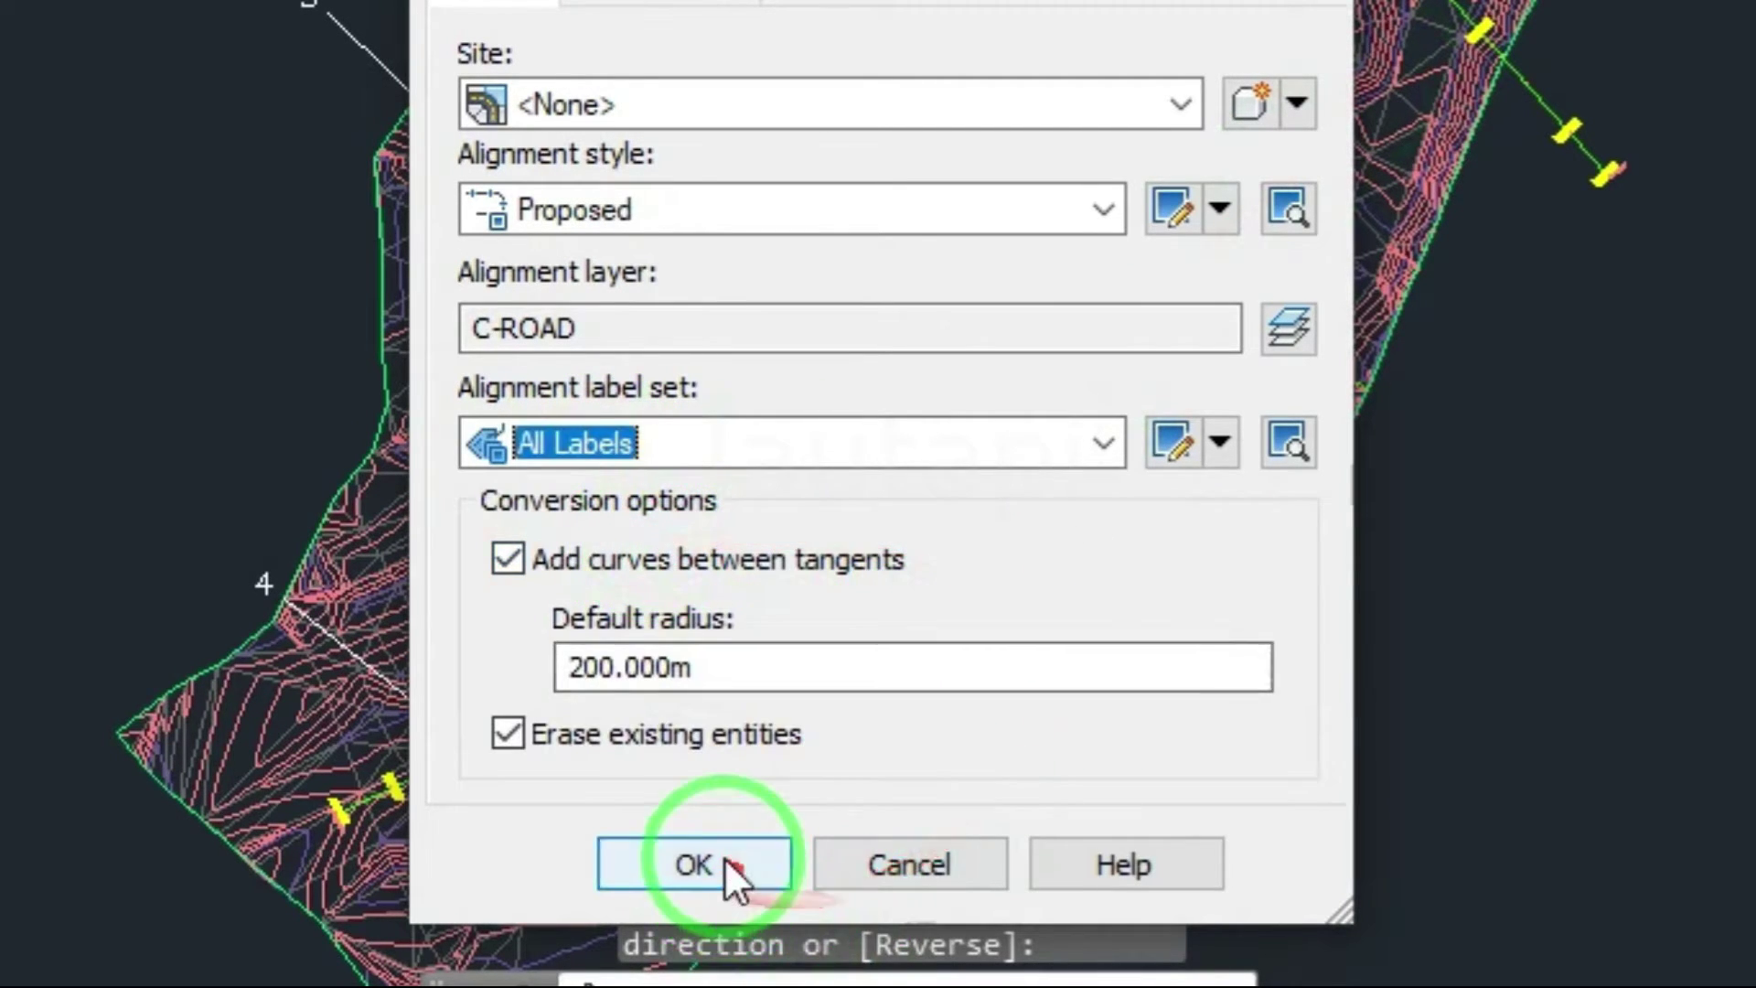
pyautogui.click(776, 821)
# Zoom in and out to inspect alignment 3's station labels.
pyautogui.scroll(3, 578, 403)
pyautogui.scroll(3, 586, 407)
pyautogui.scroll(3, 592, 413)
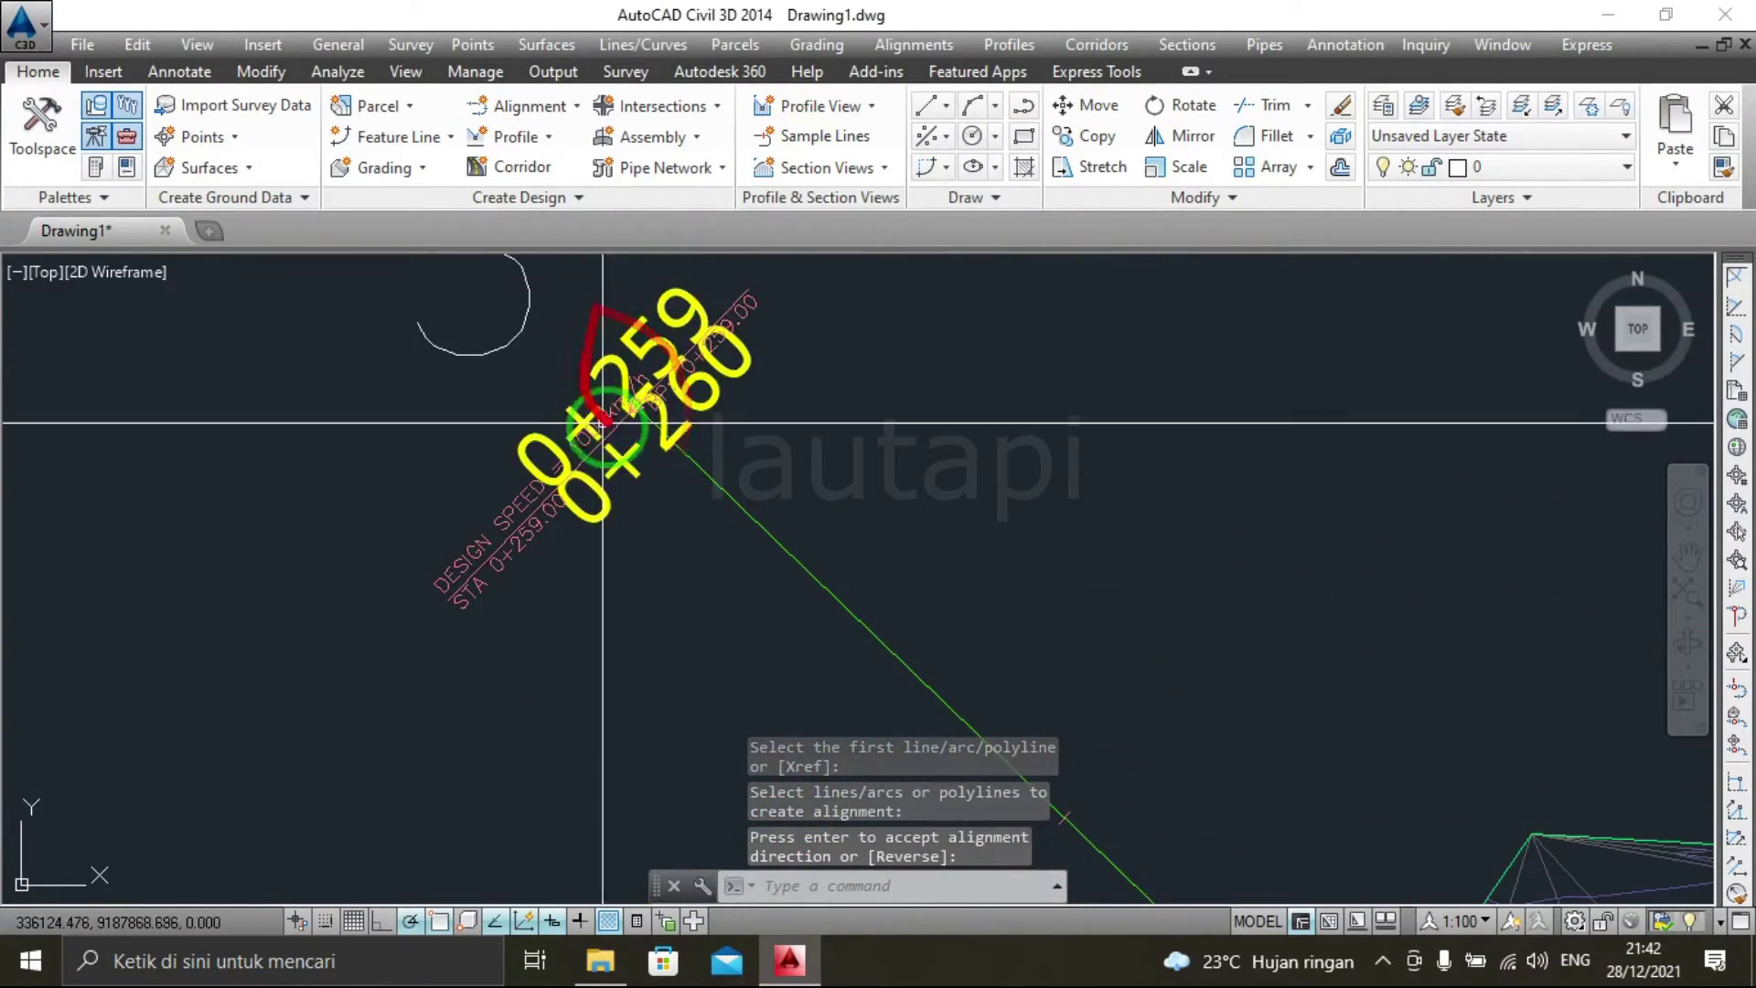
pyautogui.scroll(-3, 592, 413)
pyautogui.scroll(-3, 640, 457)
pyautogui.scroll(-2, 746, 536)
pyautogui.scroll(1, 646, 716)
pyautogui.scroll(2, 658, 745)
pyautogui.scroll(3, 607, 647)
pyautogui.scroll(2, 606, 650)
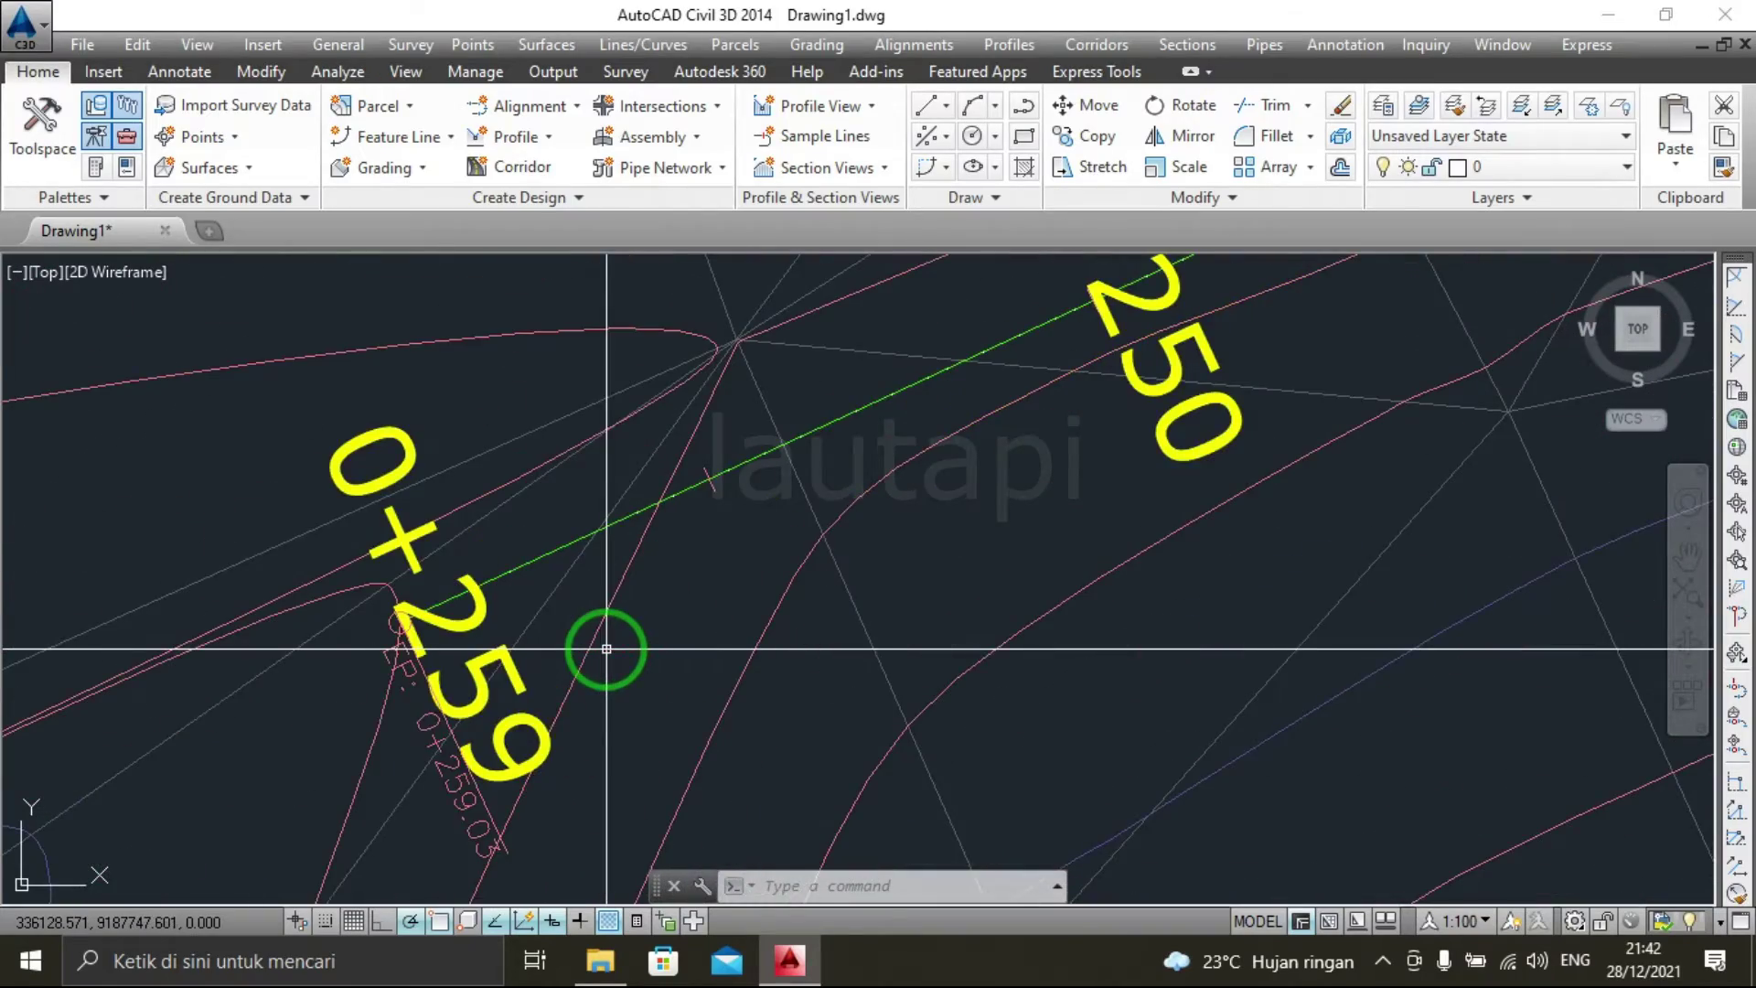
pyautogui.scroll(-5, 606, 649)
pyautogui.scroll(-2, 677, 594)
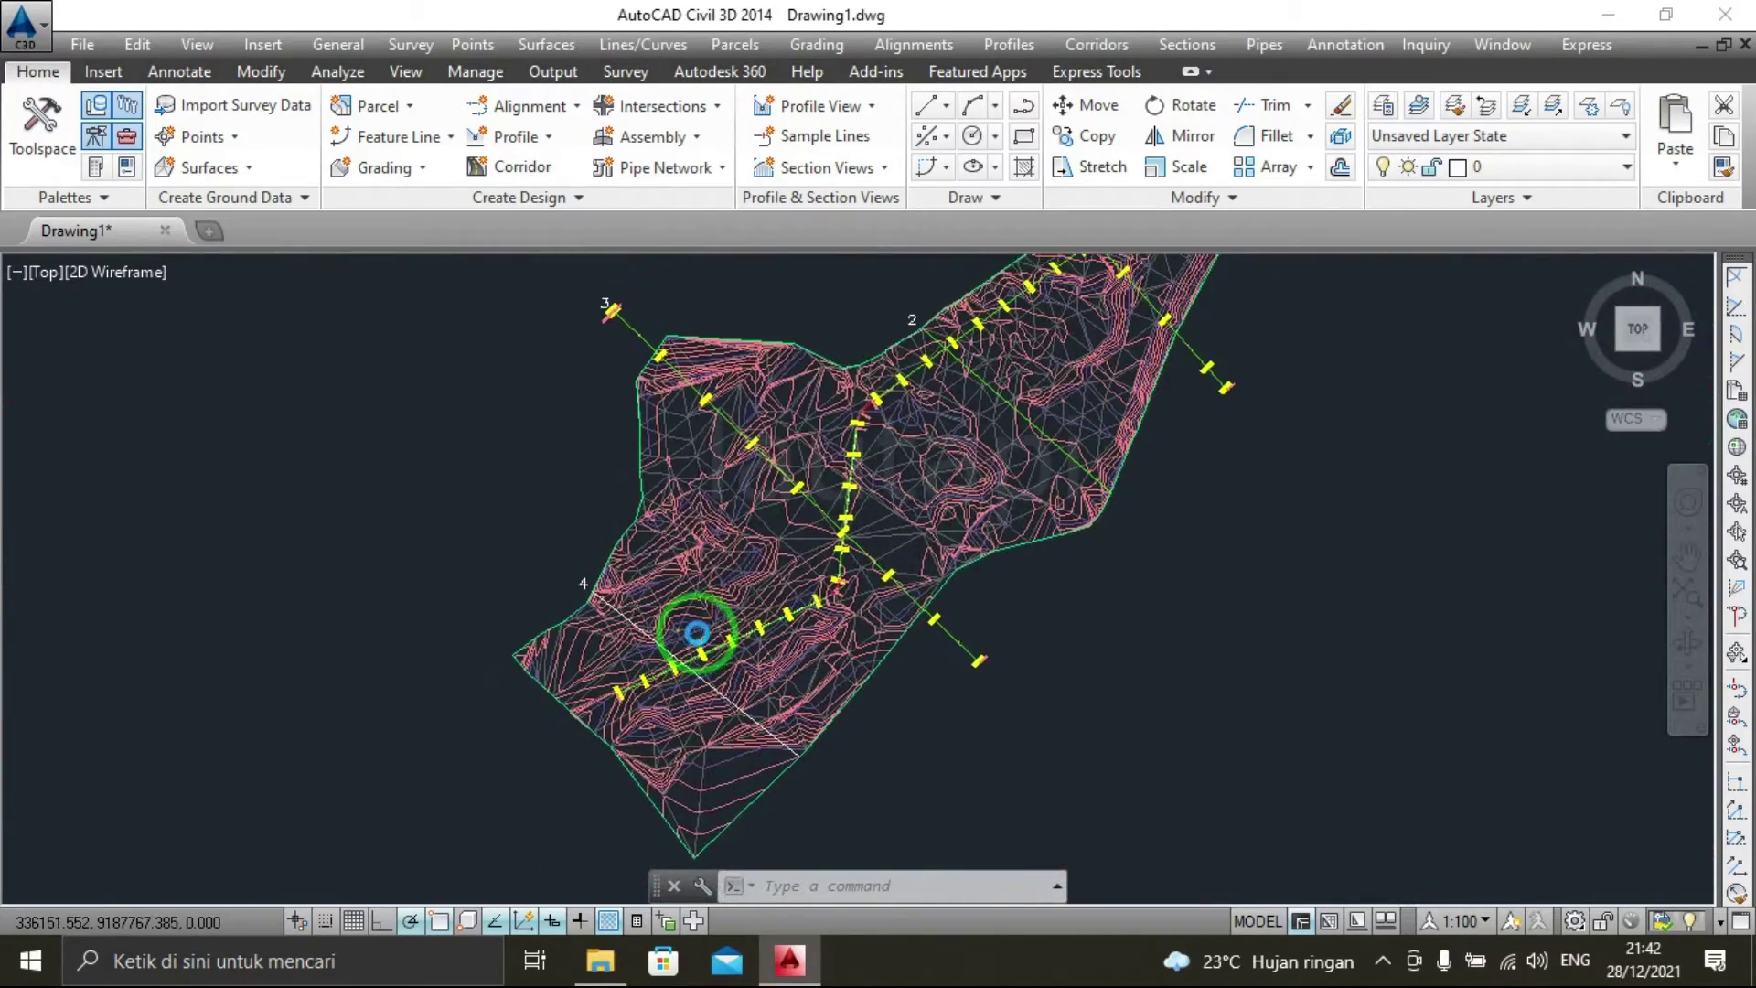
# Create alignment 4 from the line at label 4 with the _No Labels set.
pyautogui.click(905, 57)
pyautogui.click(923, 102)
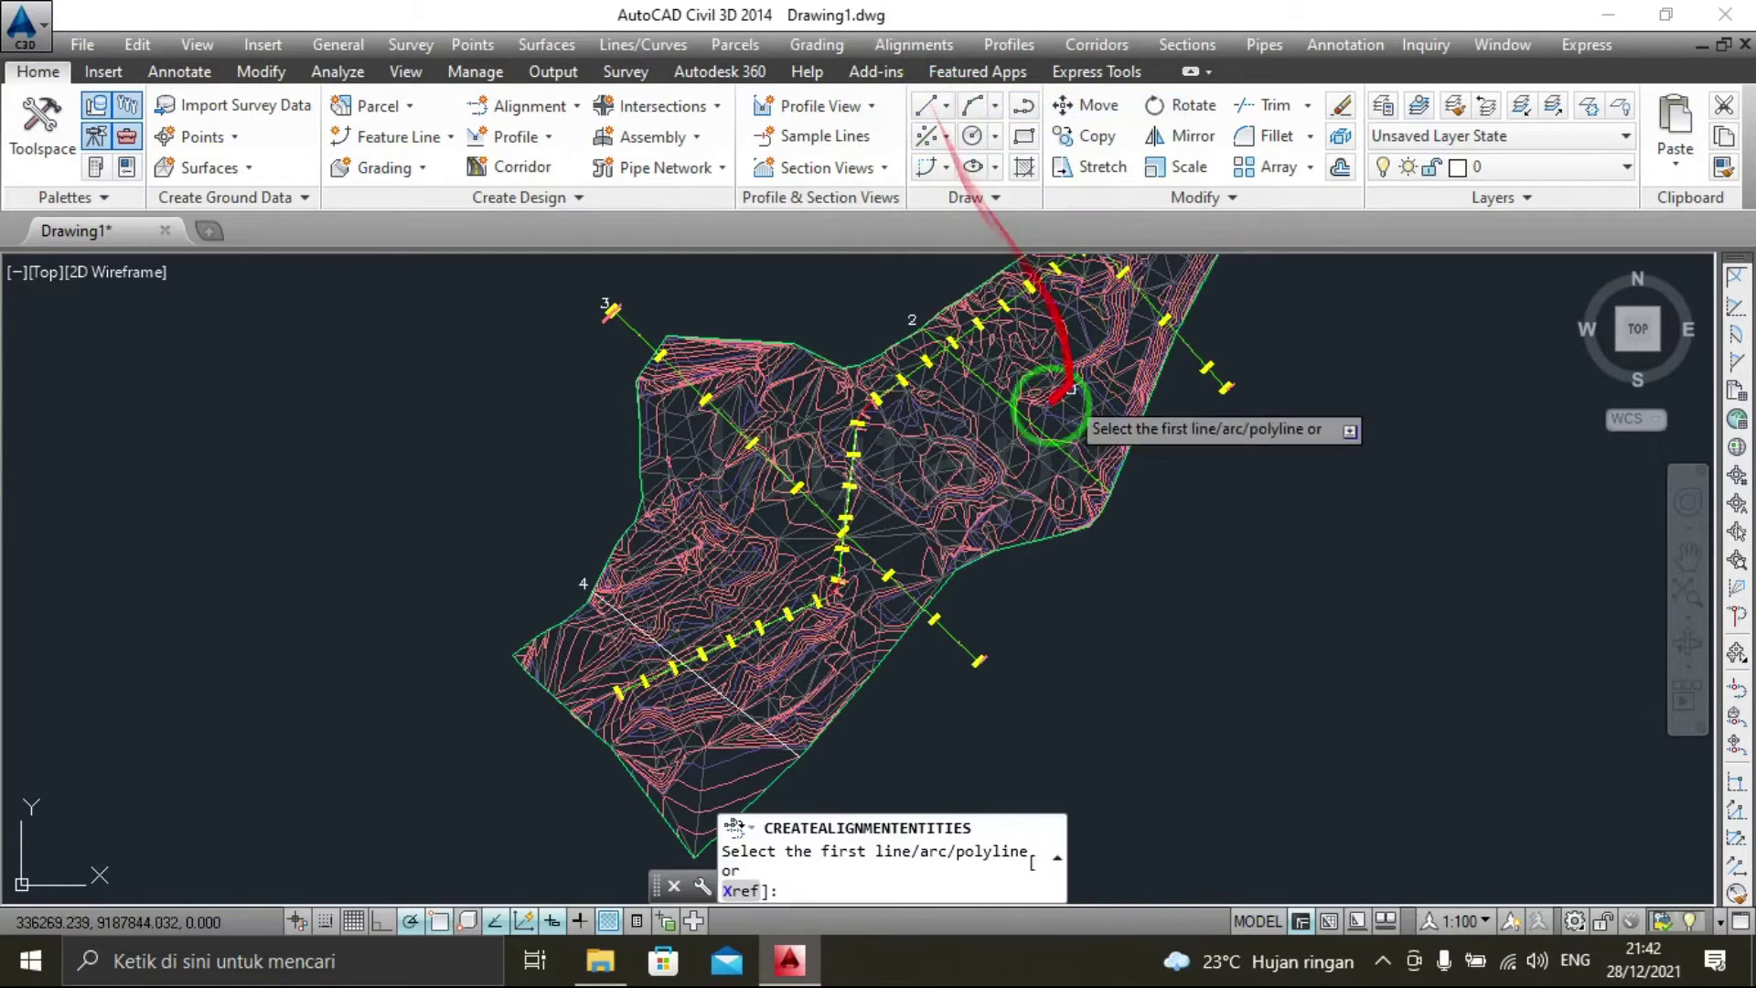
pyautogui.scroll(5, 579, 658)
pyautogui.scroll(1, 899, 539)
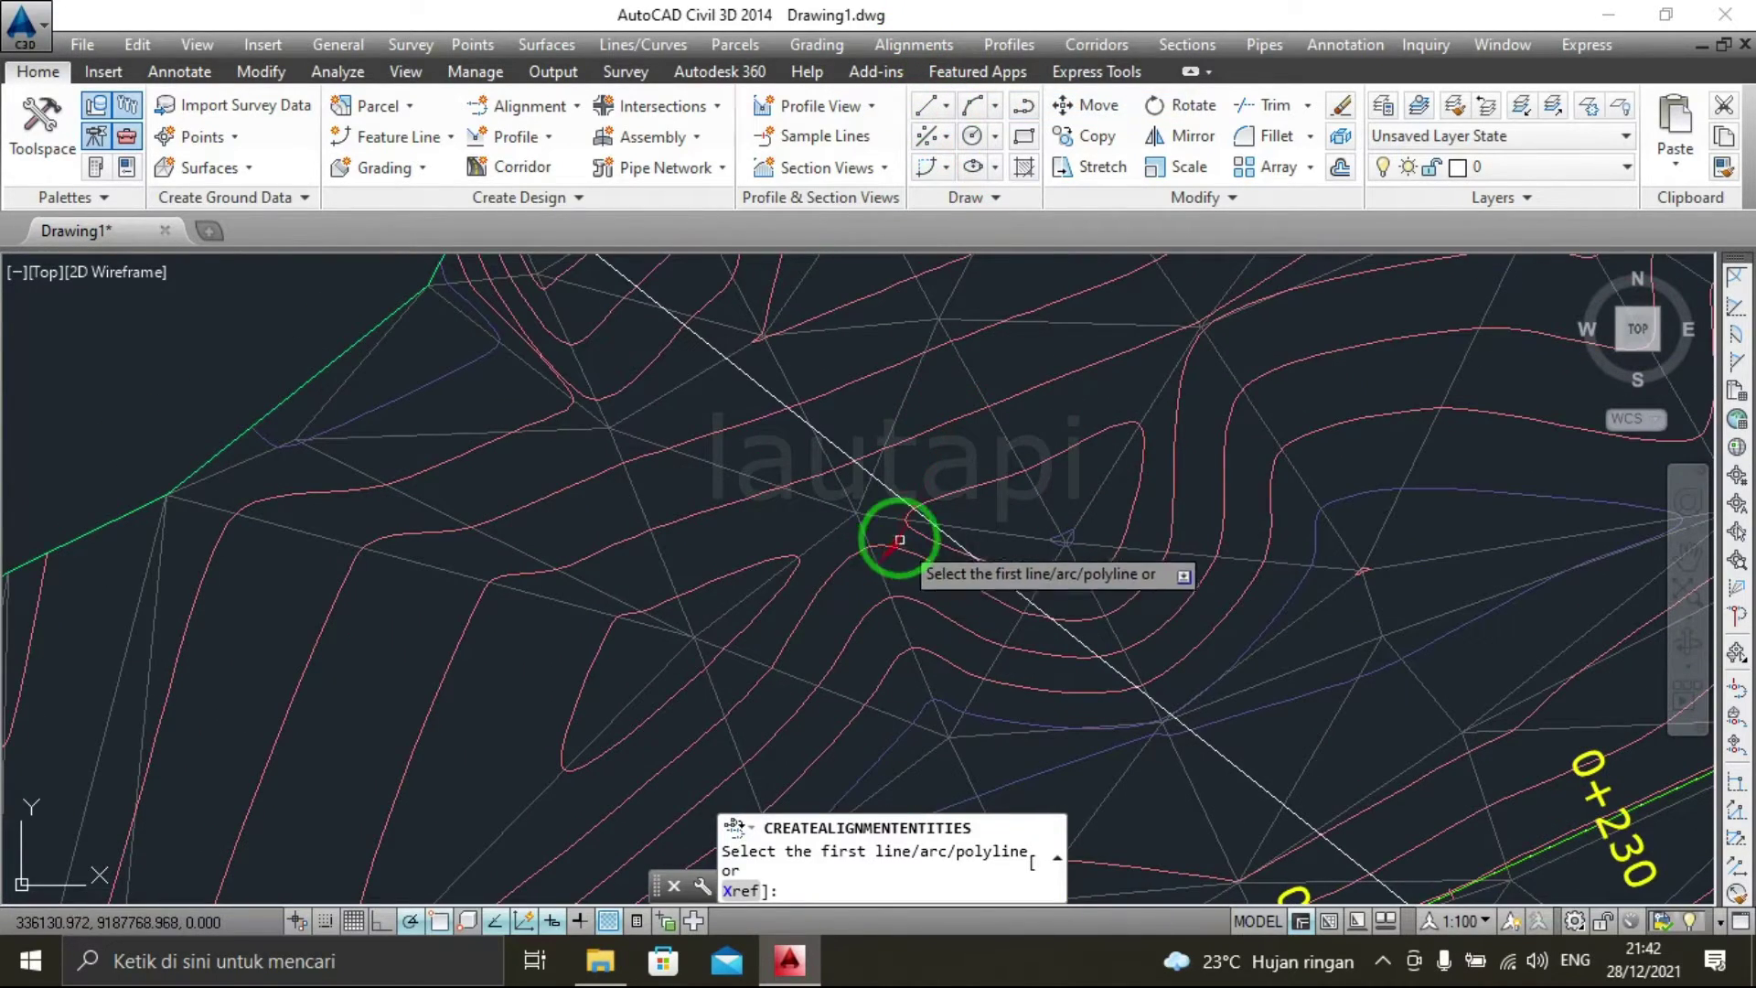
pyautogui.click(920, 513)
pyautogui.moveTo(923, 518)
pyautogui.press('Return')
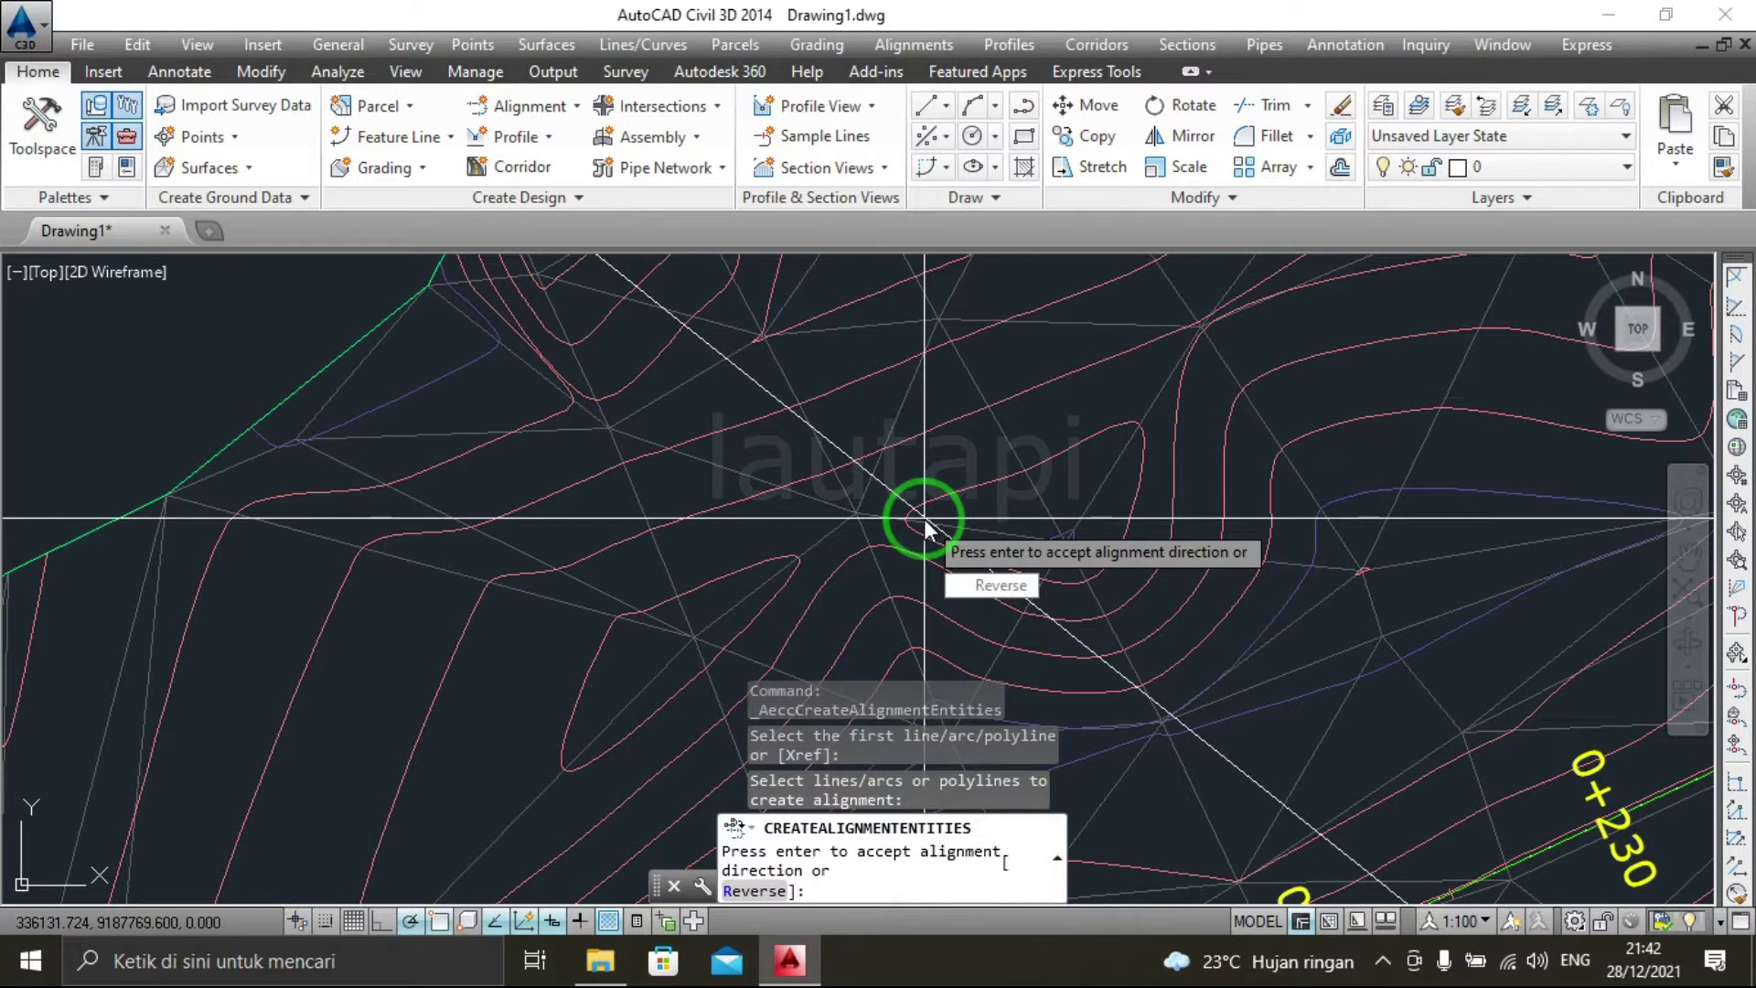
pyautogui.press('Return')
pyautogui.write('4')
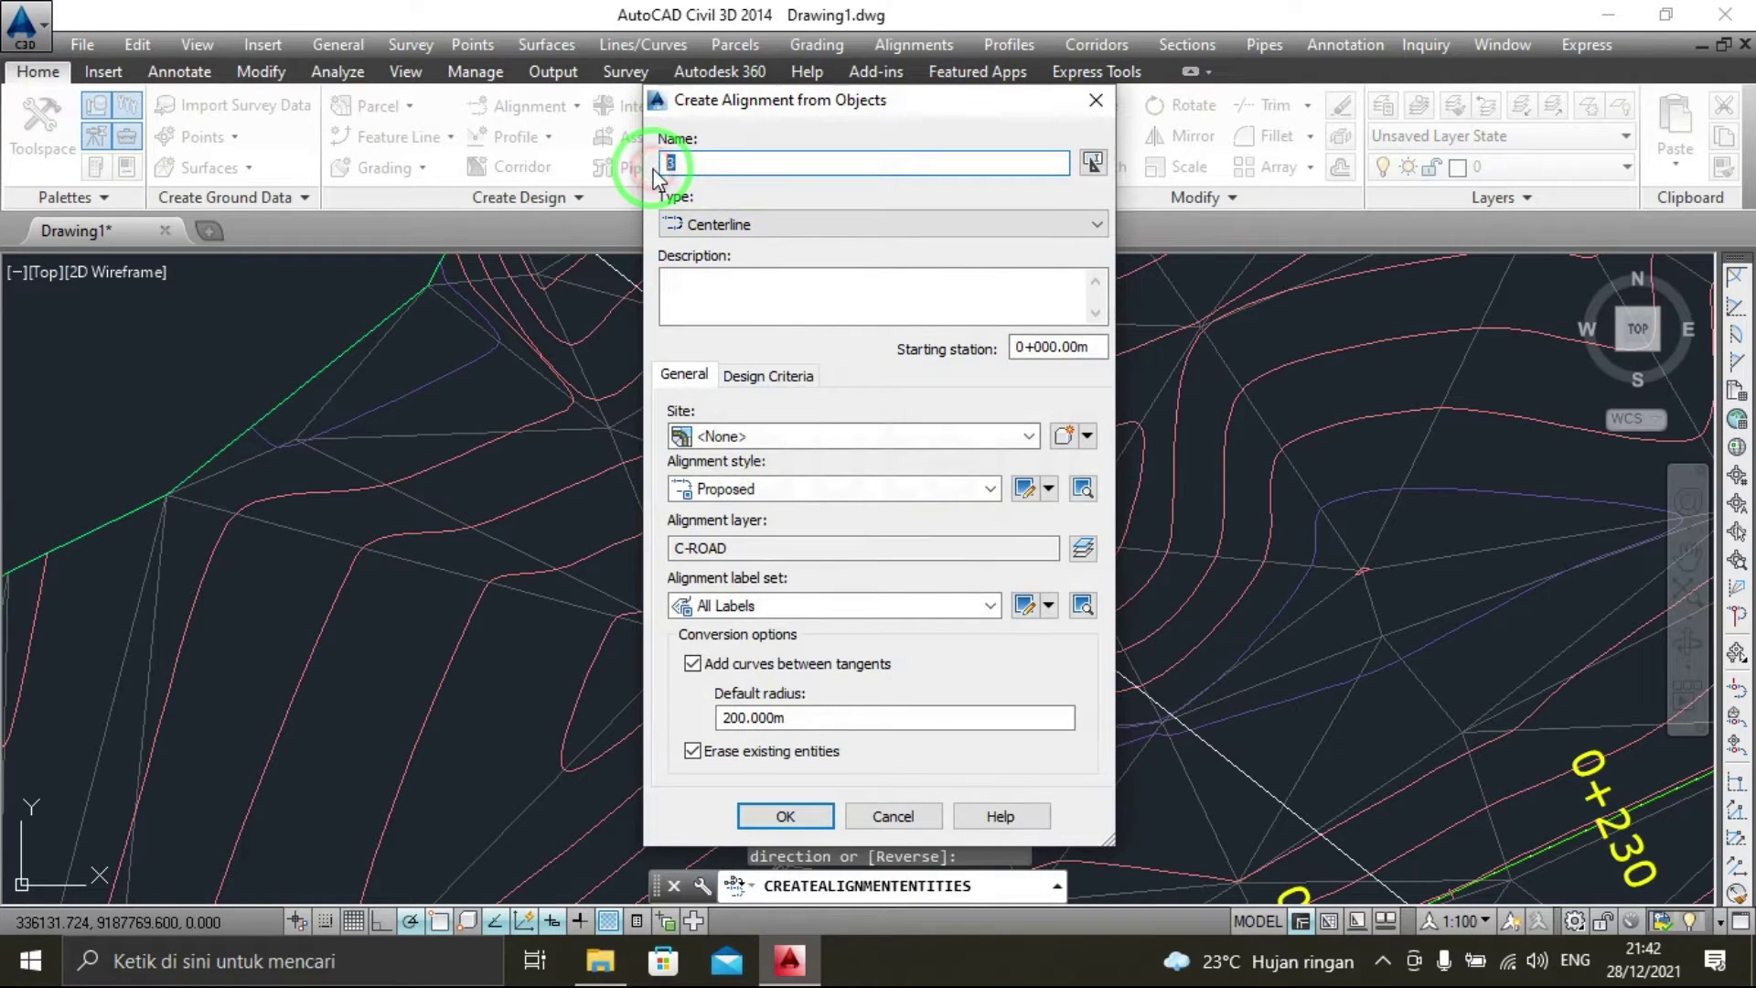
pyautogui.click(826, 609)
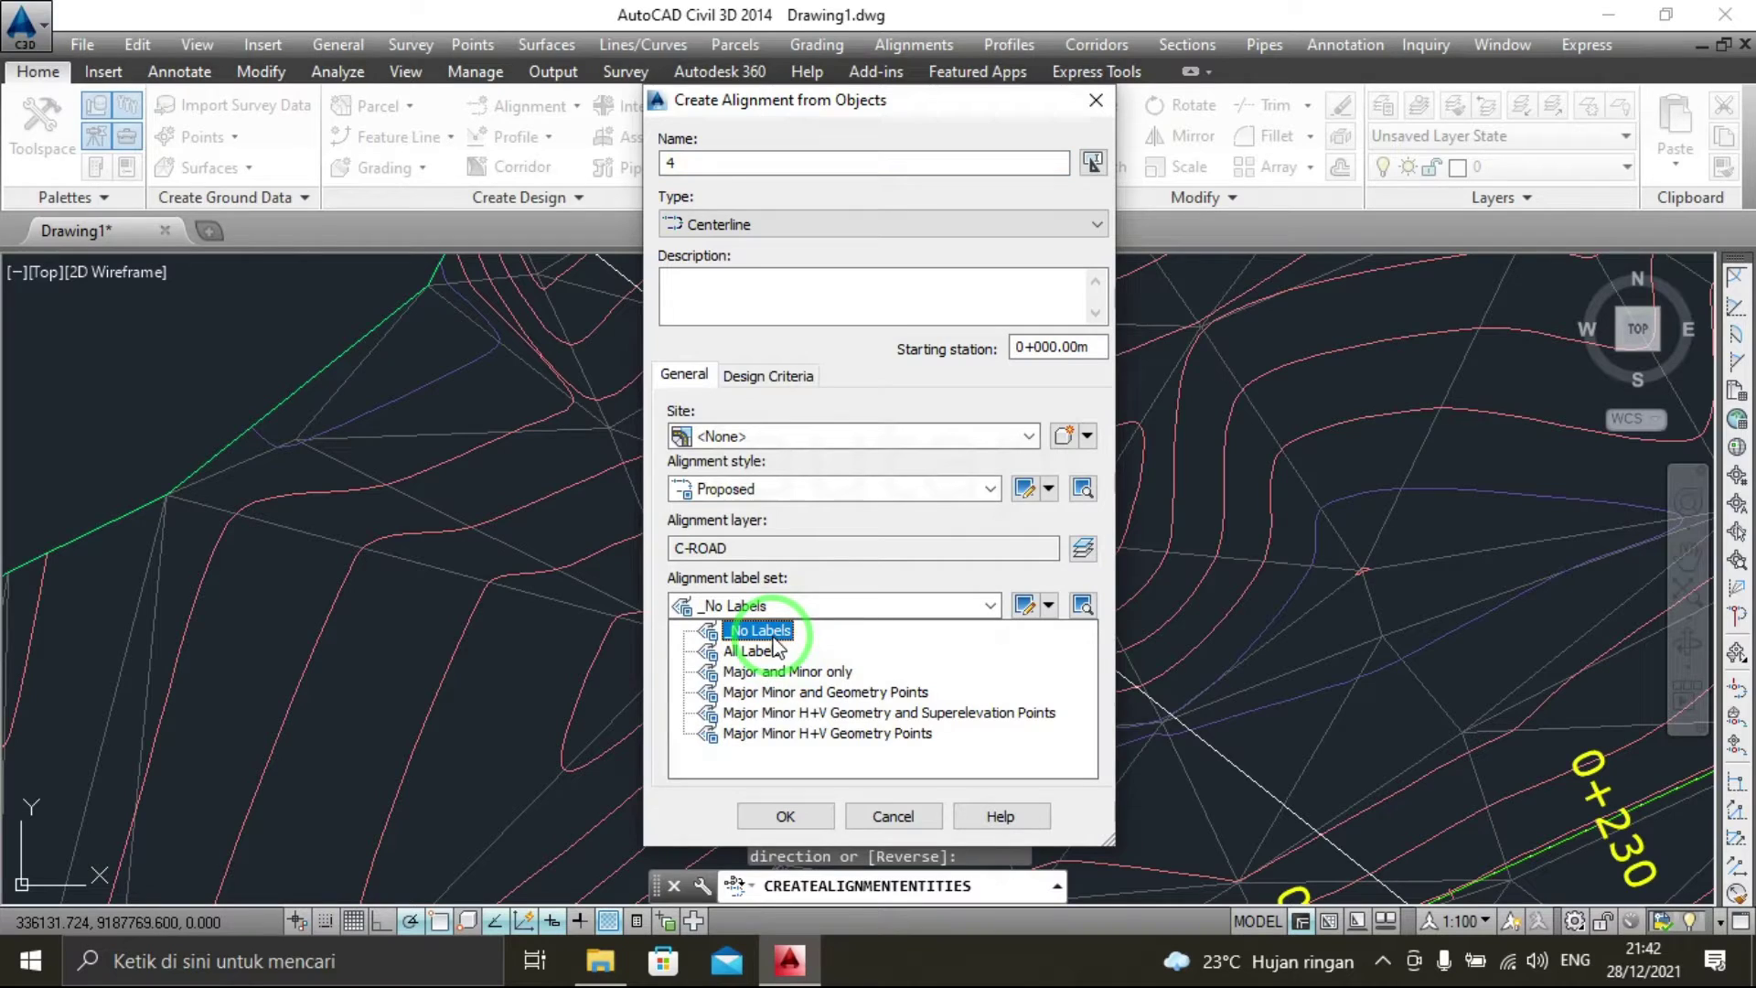
pyautogui.click(774, 640)
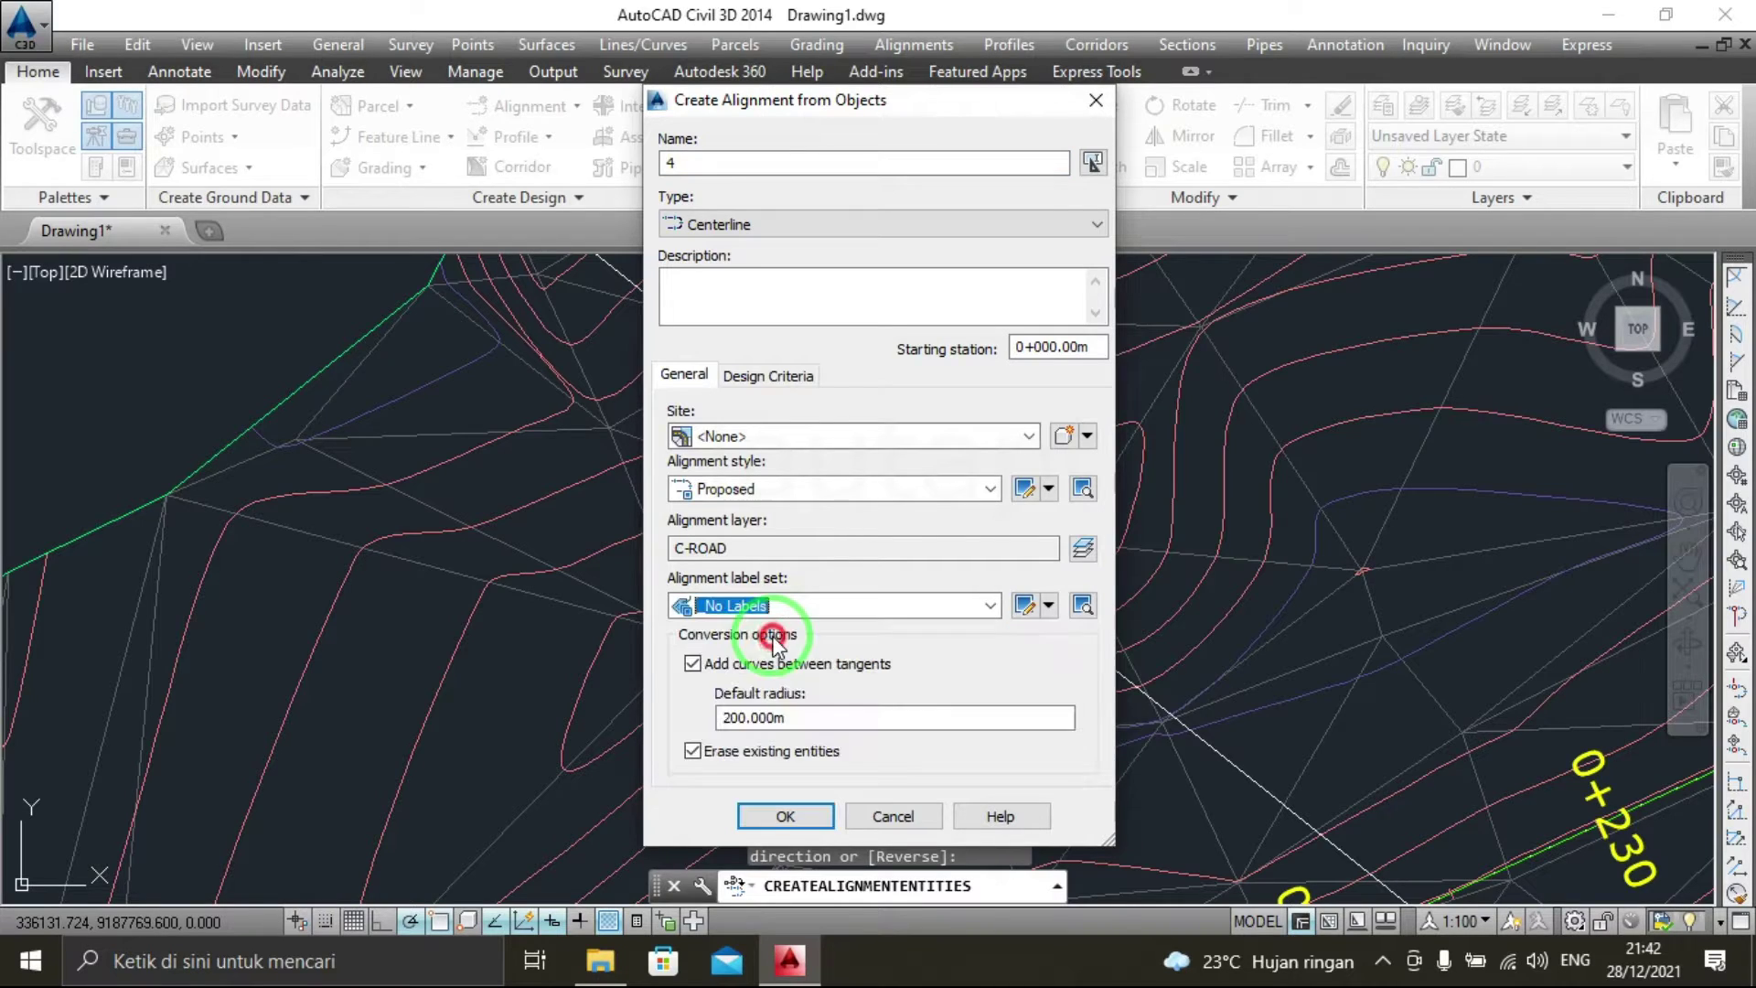
pyautogui.click(815, 808)
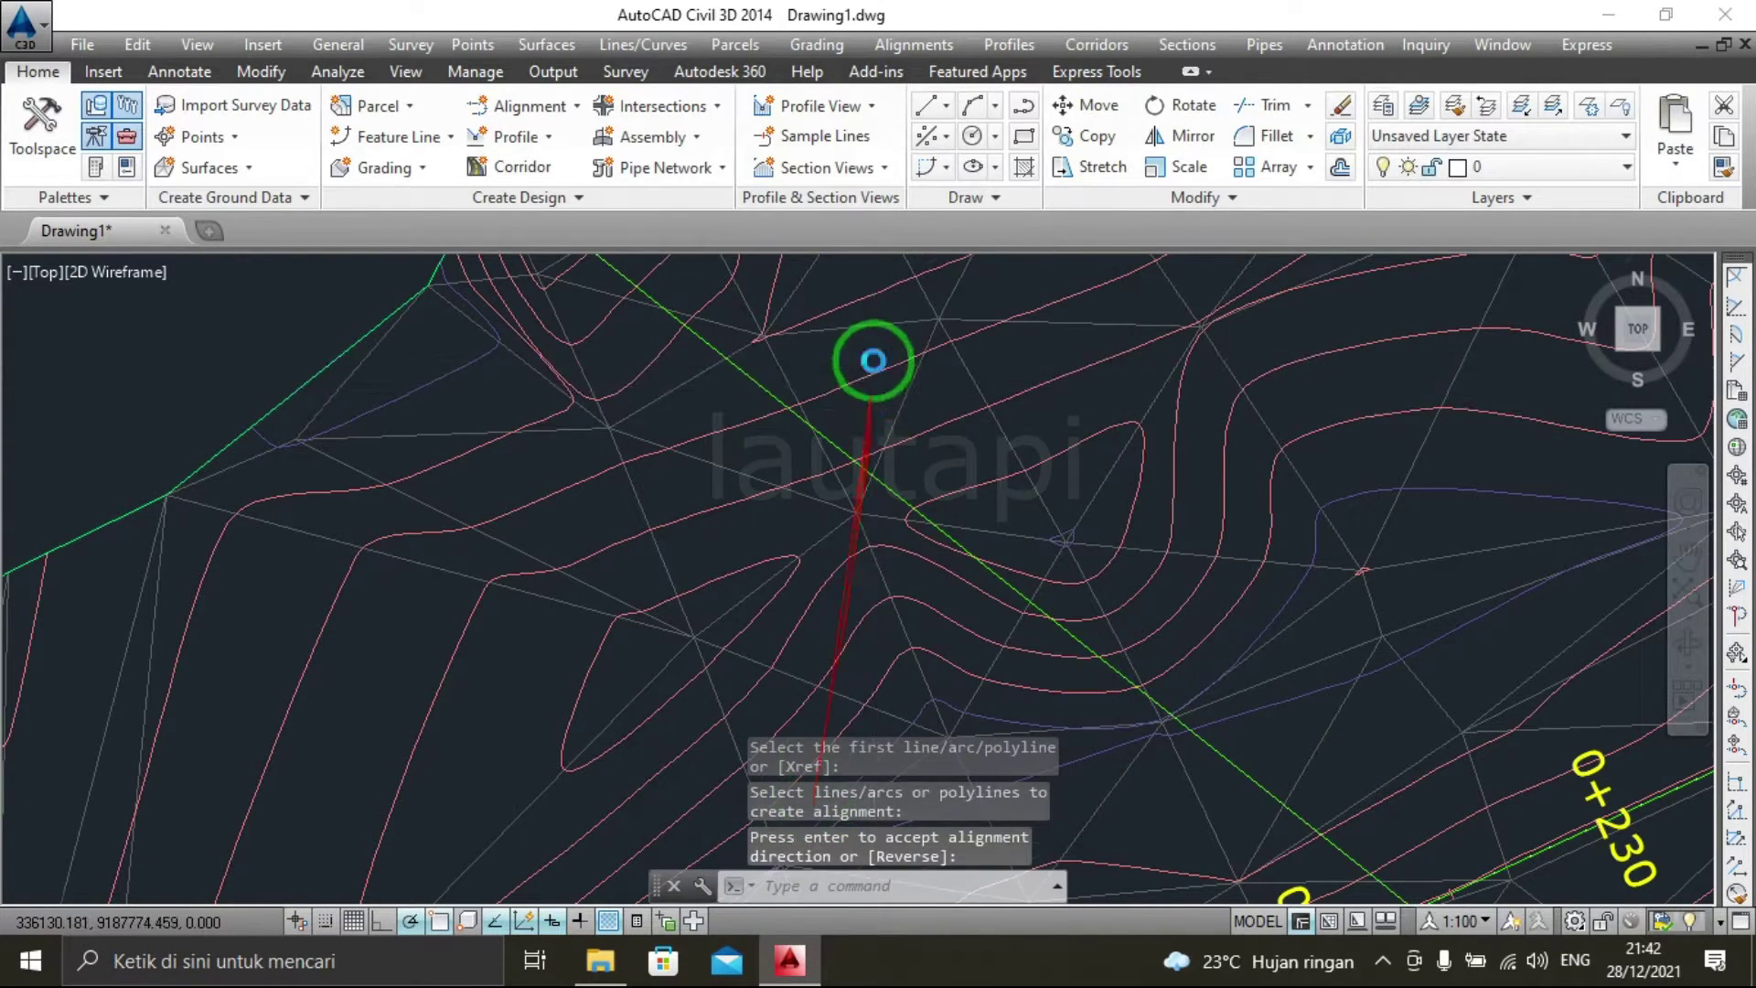
# Zoom and pan to re-centre the plan on the alignments.
pyautogui.scroll(-5, 877, 353)
pyautogui.scroll(2, 867, 544)
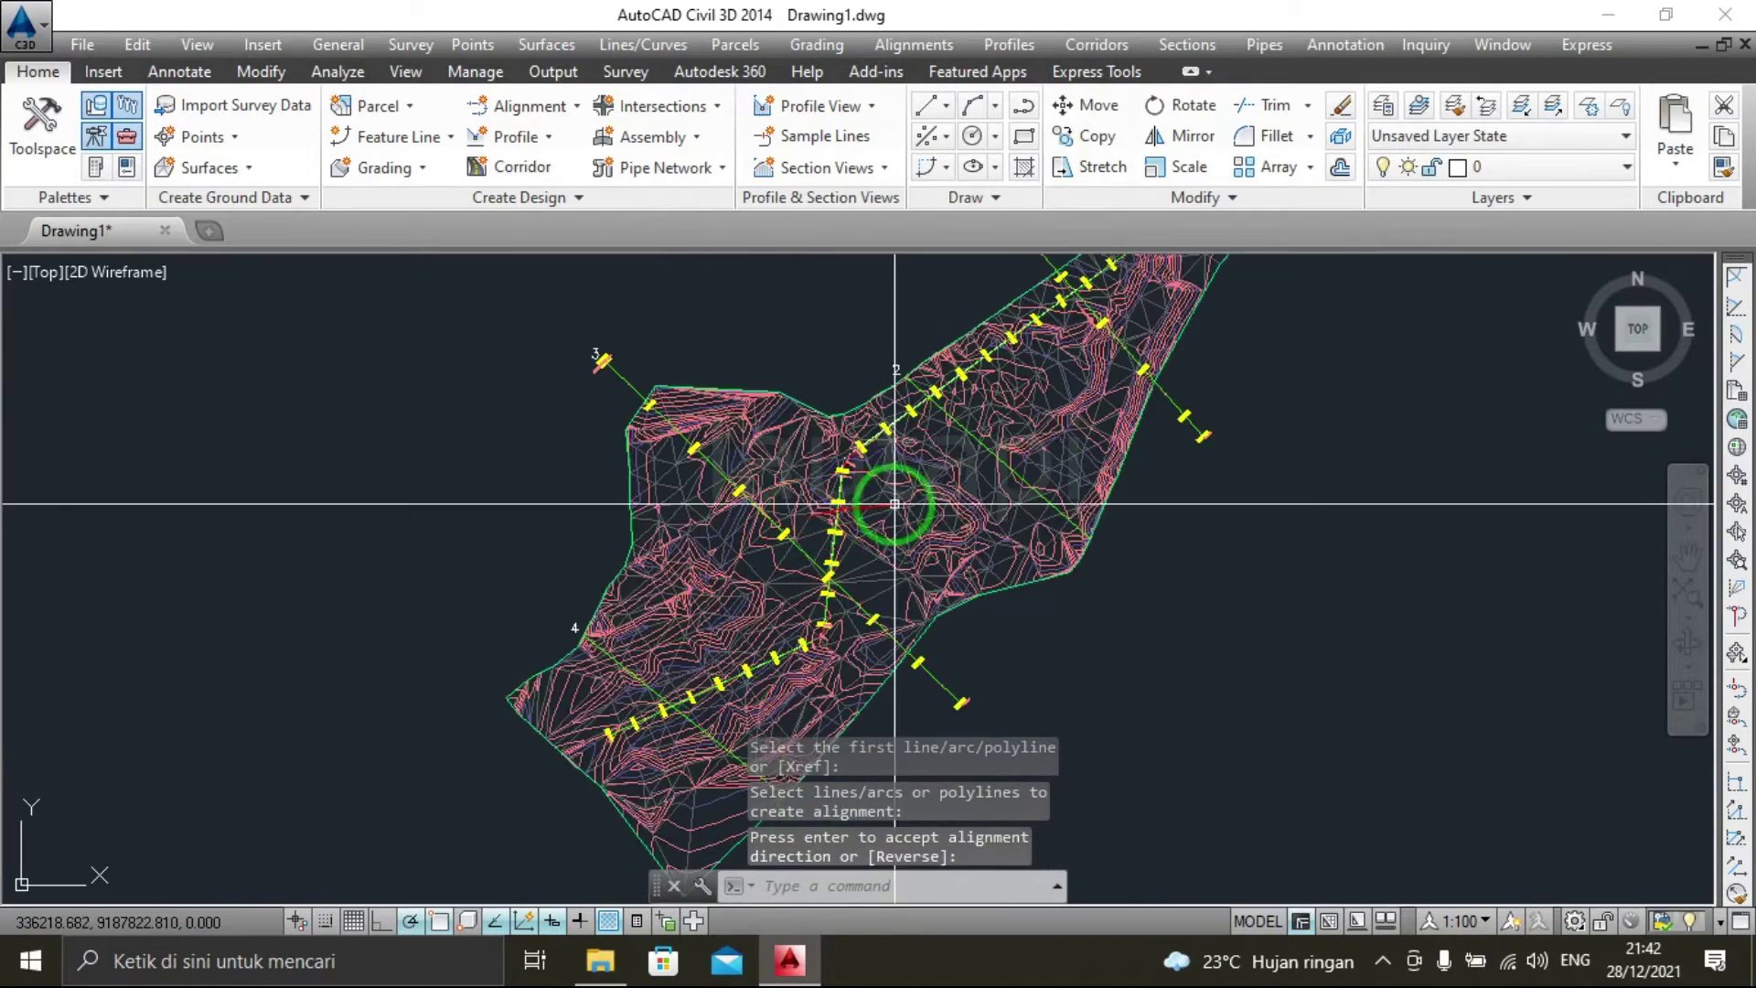
pyautogui.scroll(2, 894, 510)
pyautogui.scroll(2, 717, 557)
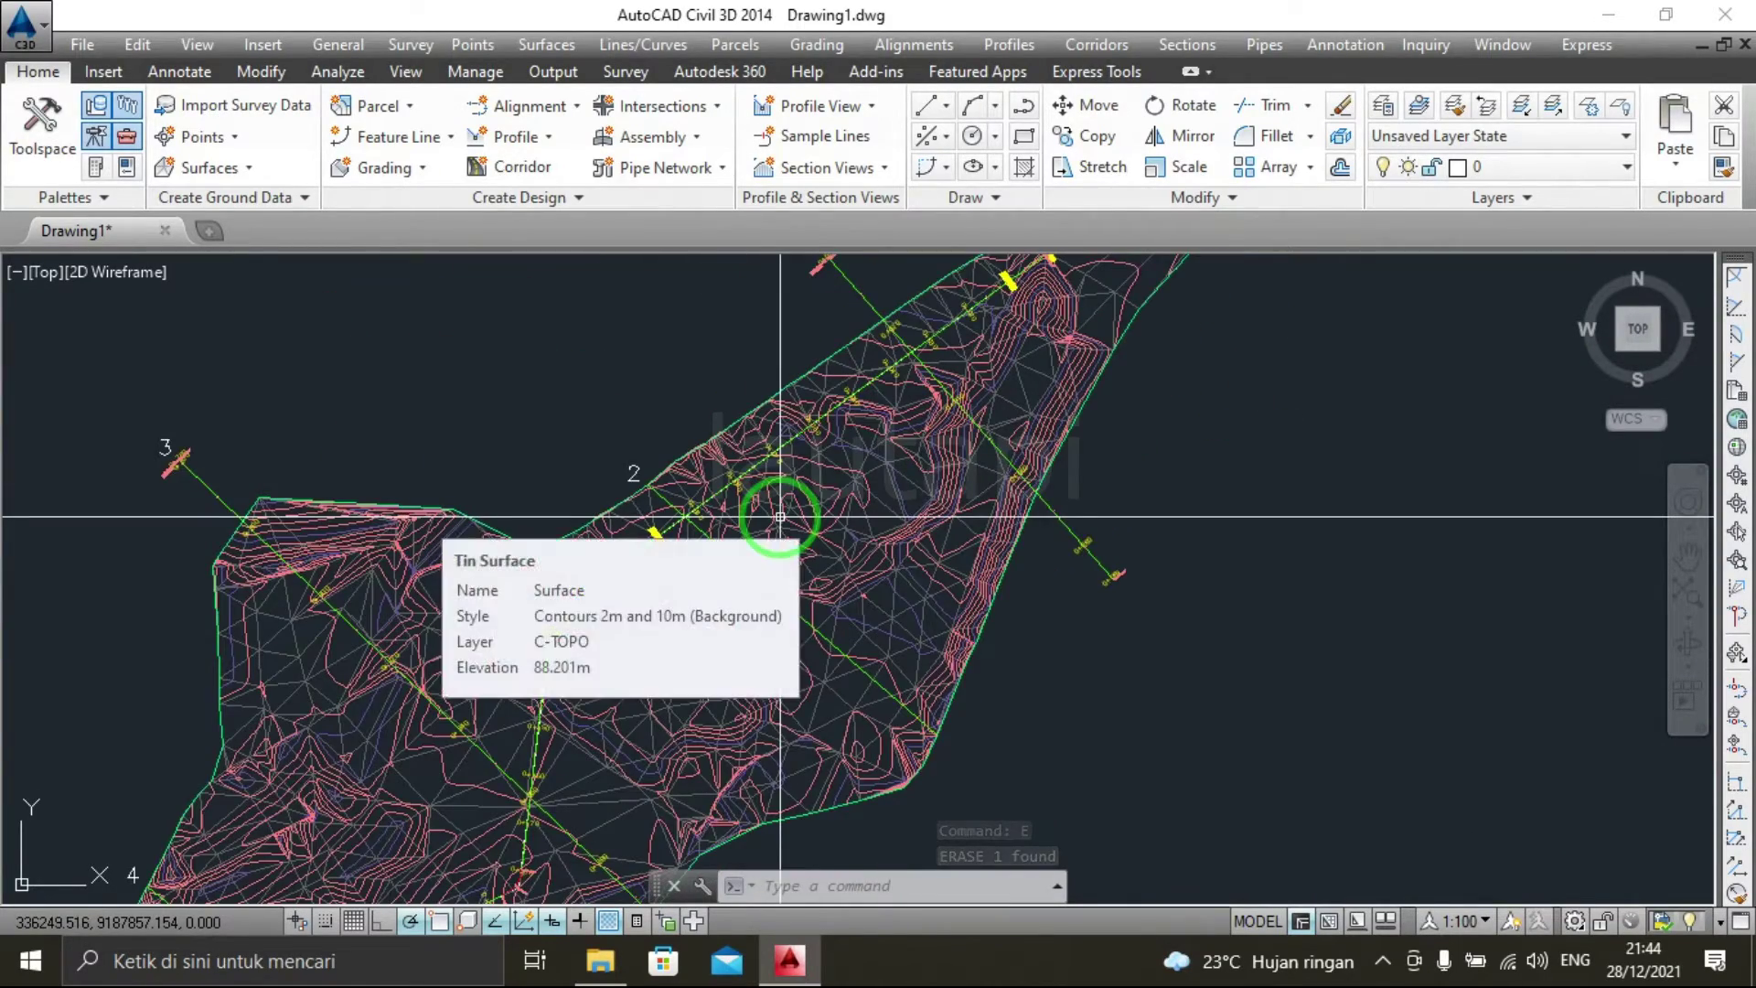
pyautogui.moveTo(814, 420); pyautogui.dragTo(783, 462, button='middle')
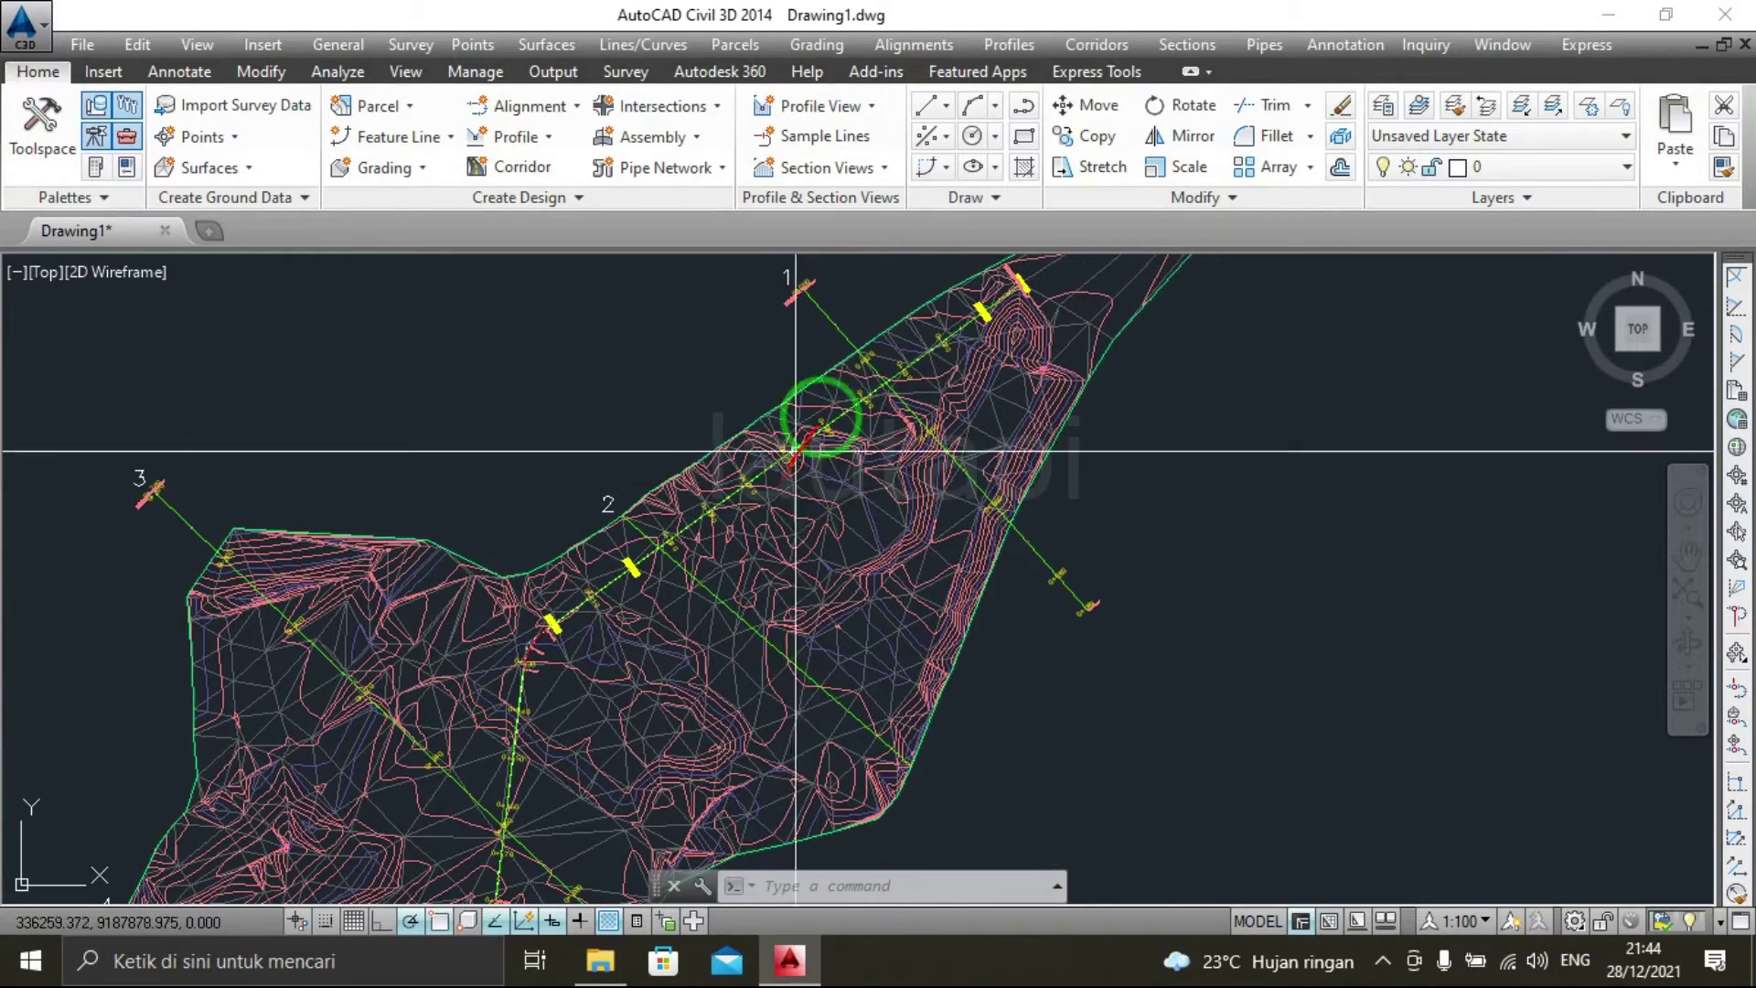
# Sample a profile from Surface along alignment 1 and add it to the list.
pyautogui.click(543, 138)
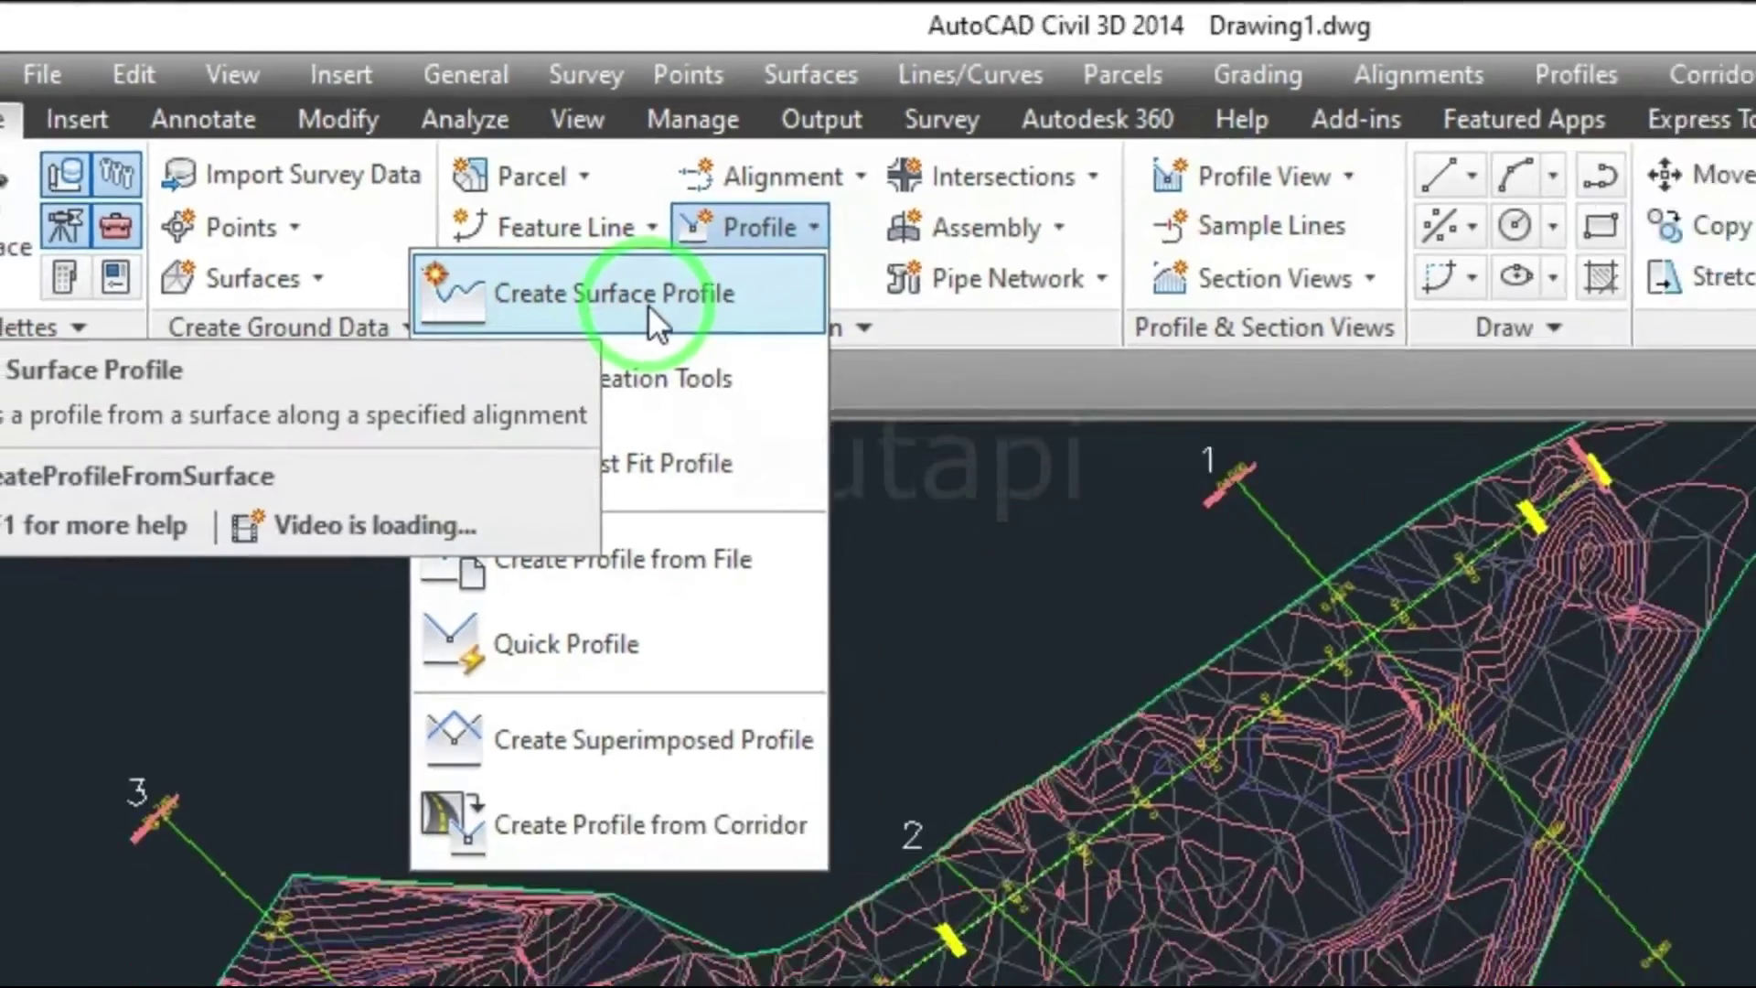
pyautogui.click(648, 308)
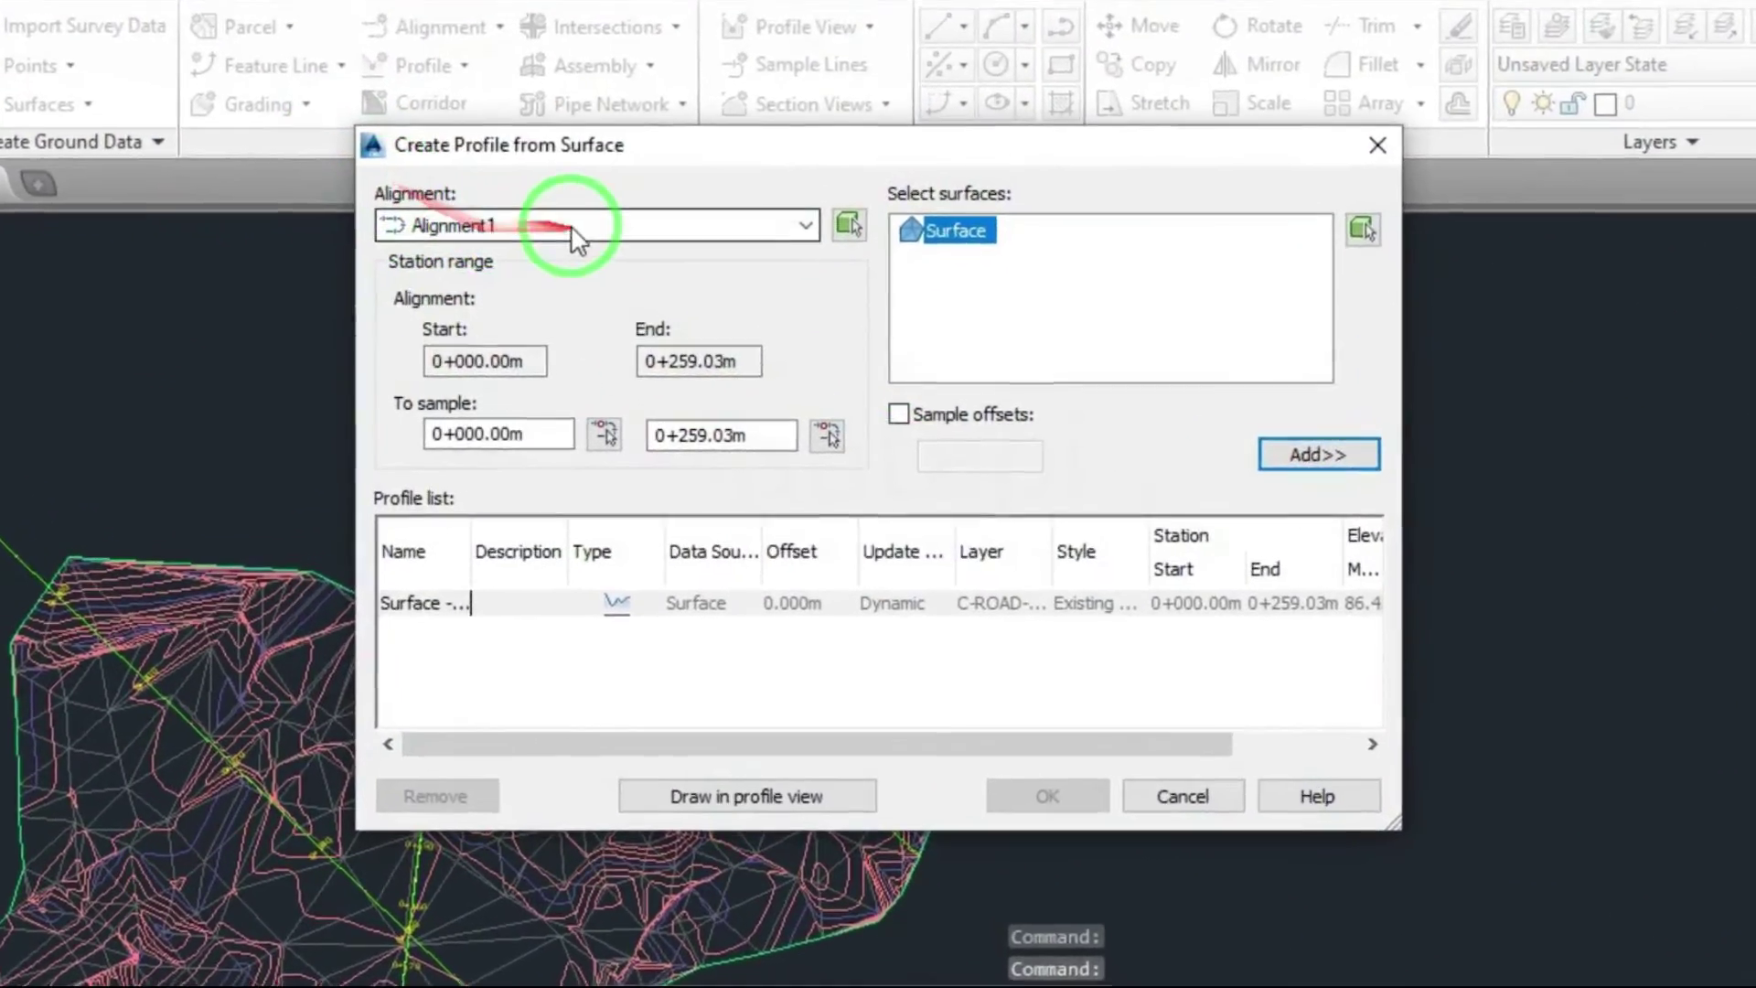
pyautogui.click(576, 228)
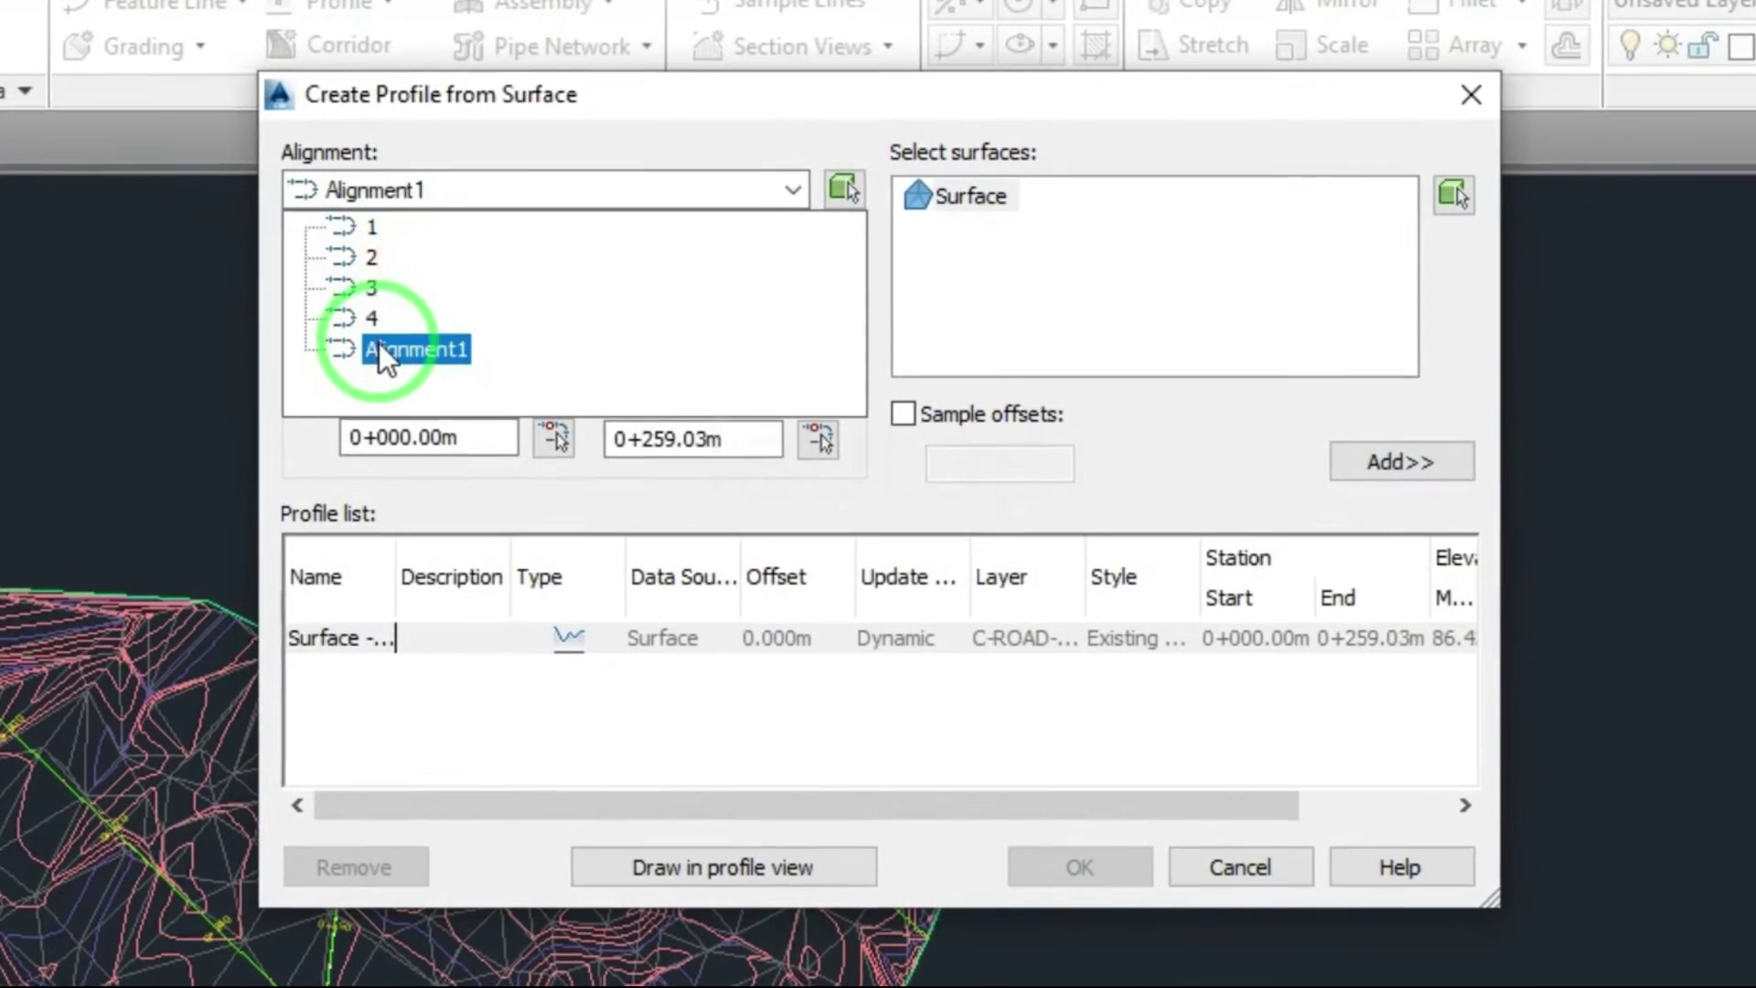
pyautogui.click(353, 221)
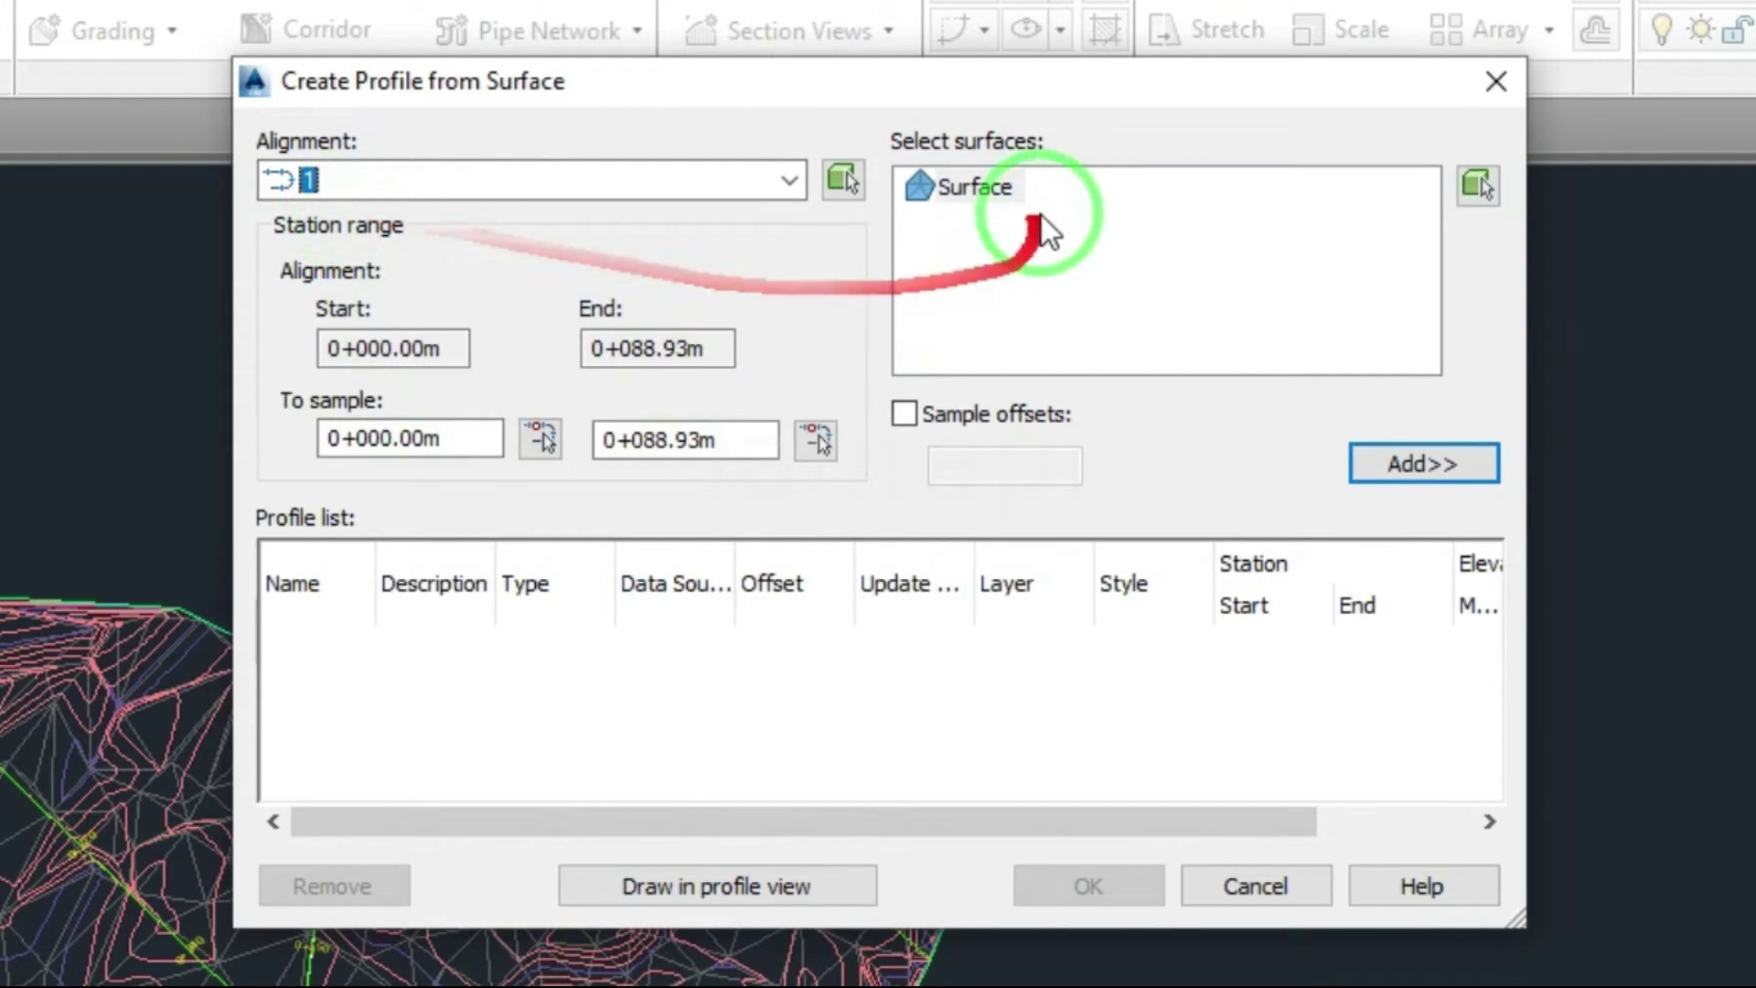
pyautogui.click(976, 187)
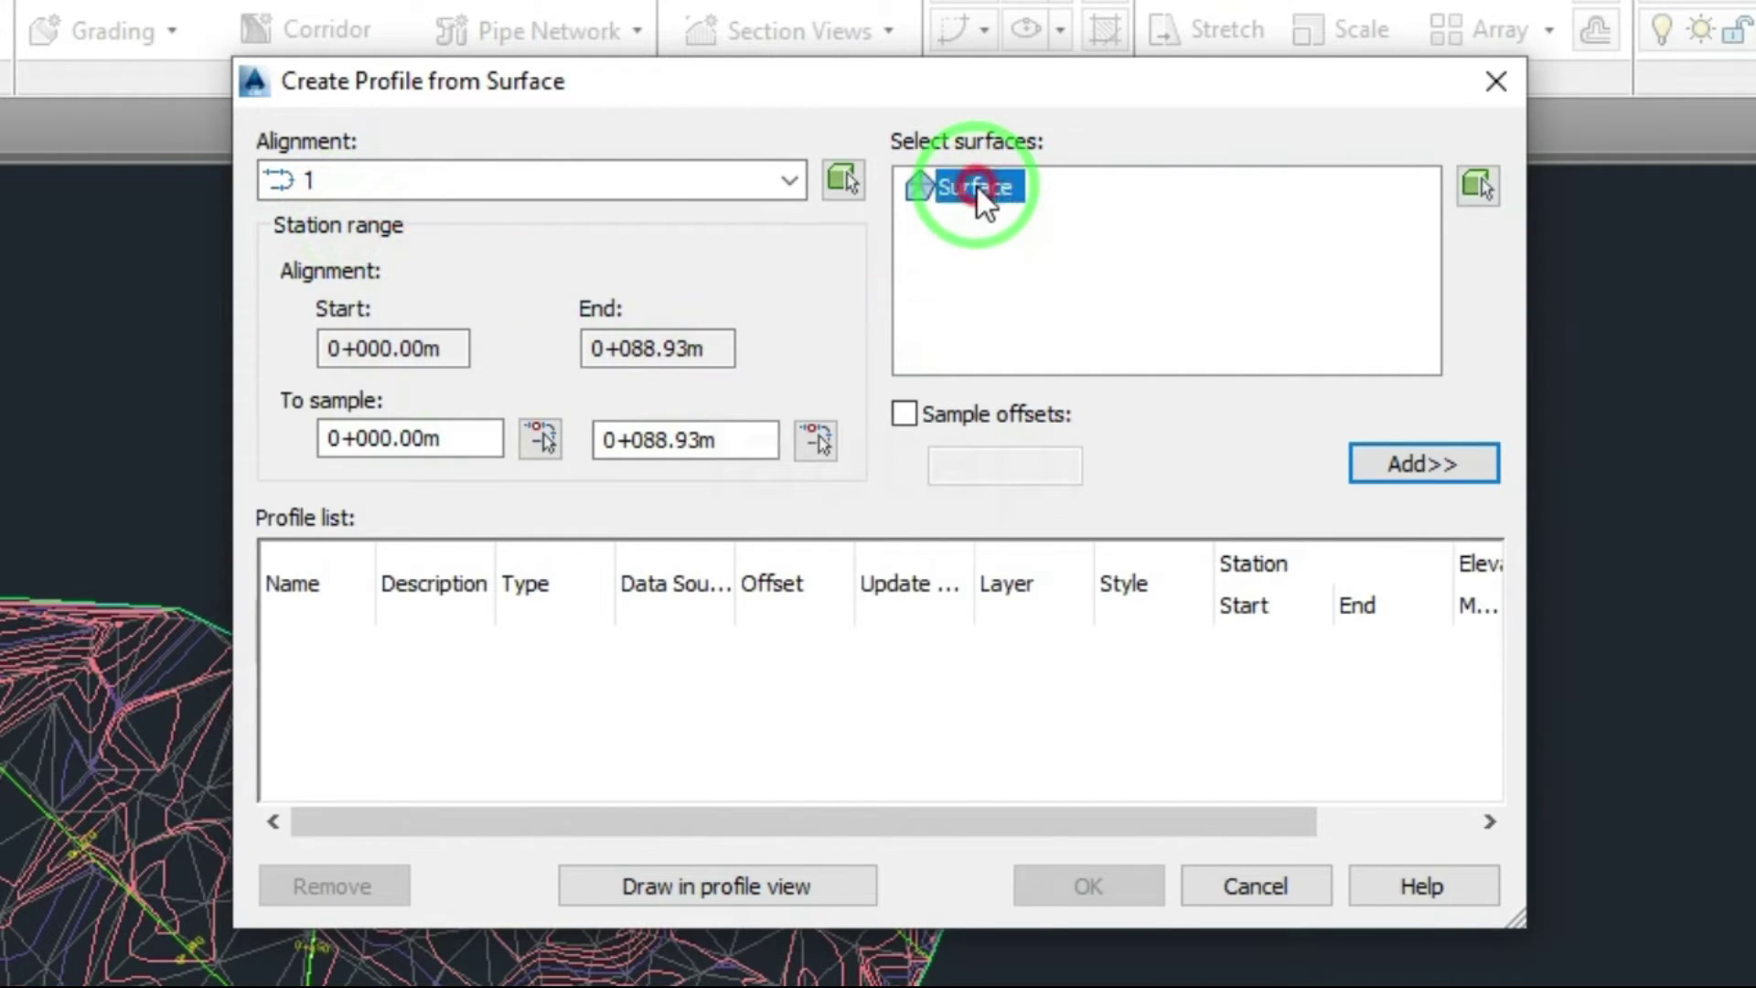
pyautogui.click(1432, 468)
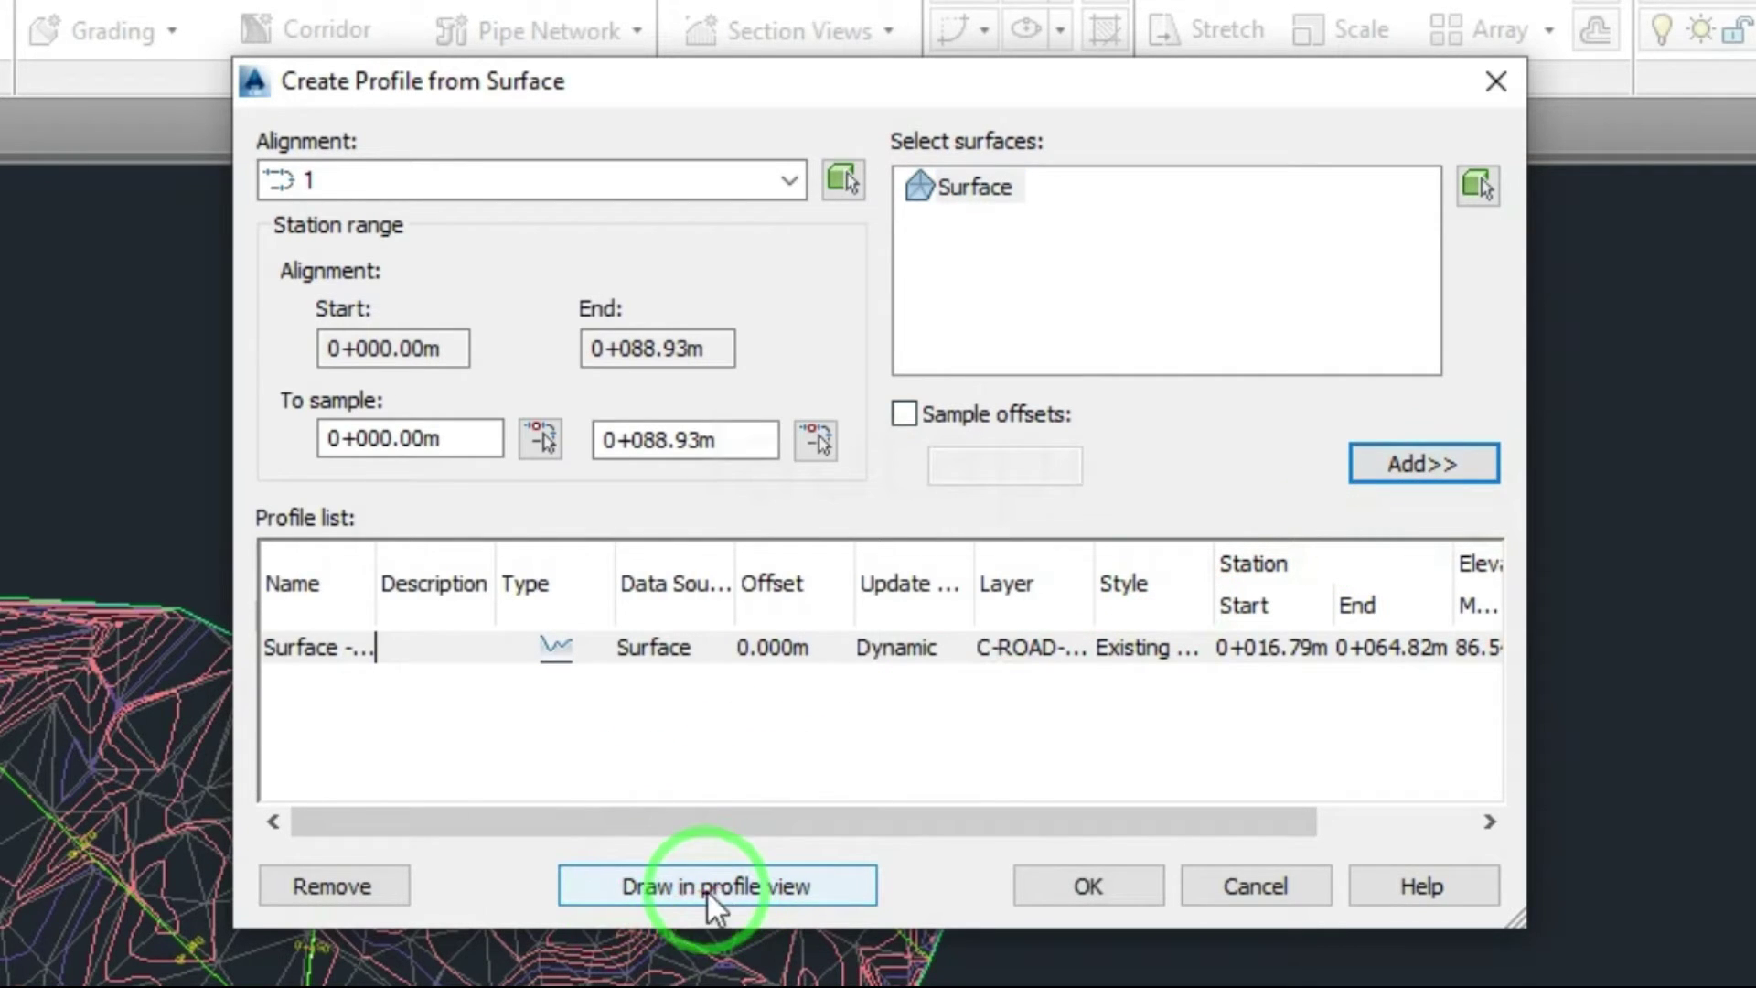
# Start drawing alignment 1 in a profile view and edit its Profile View style.
pyautogui.click(787, 886)
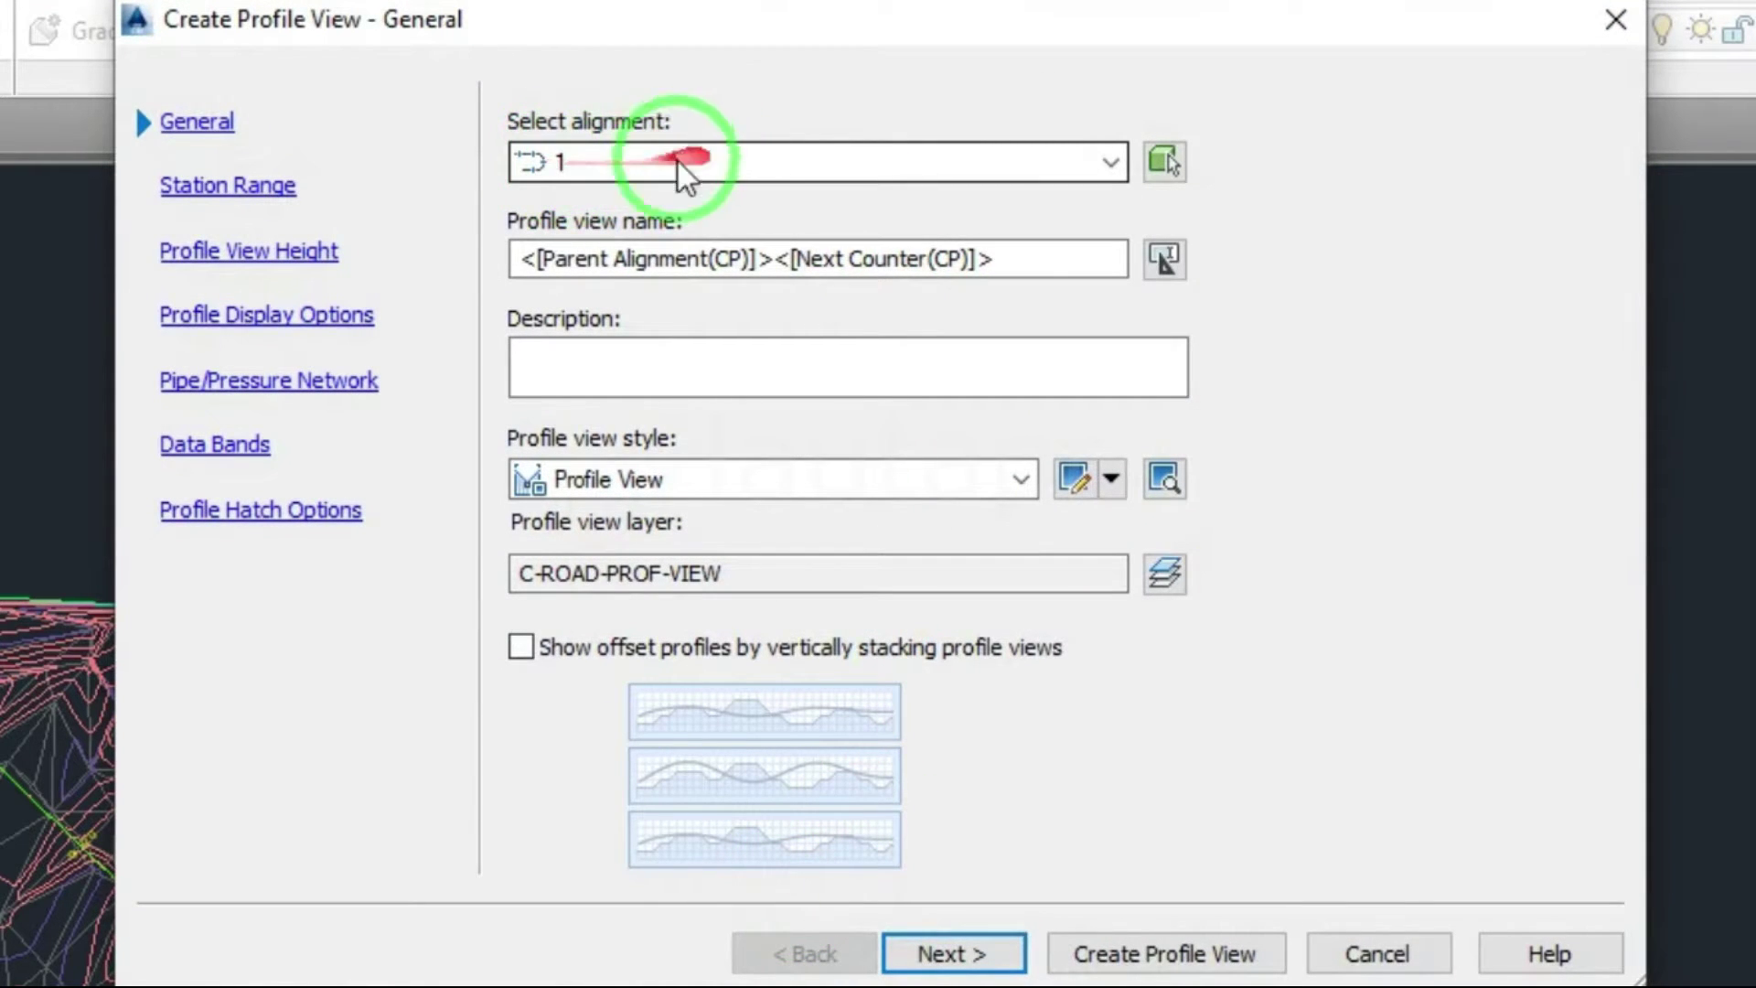
pyautogui.click(611, 368)
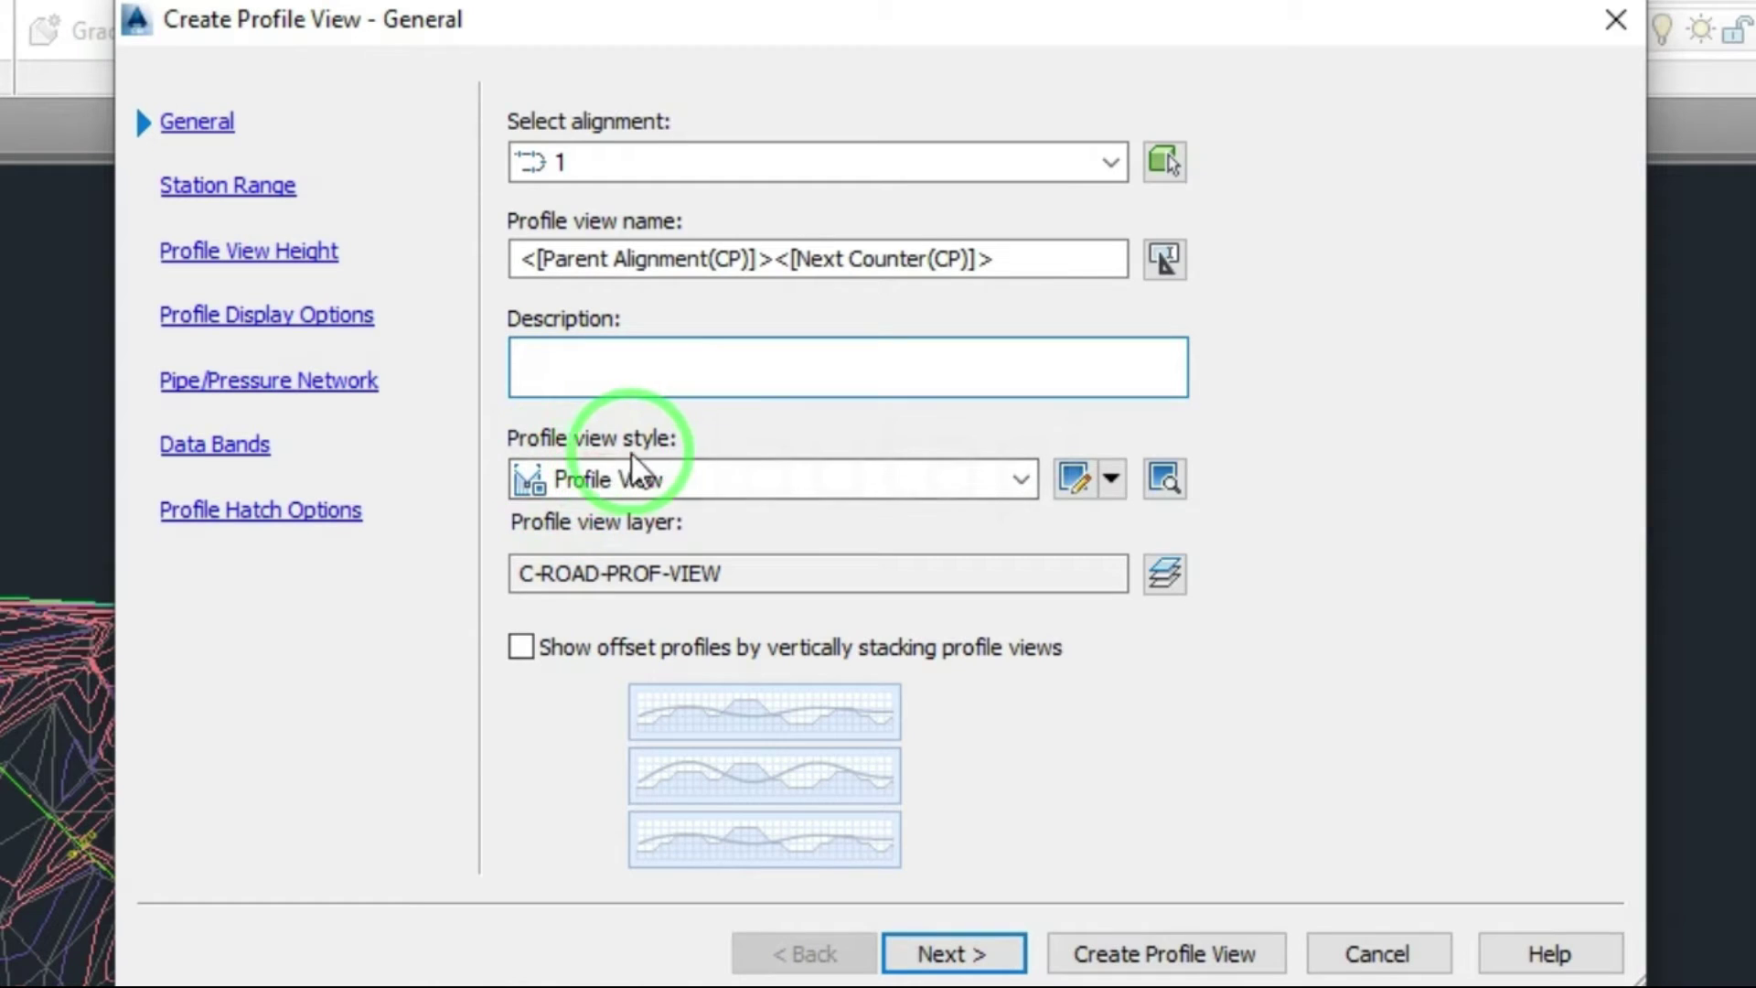
pyautogui.click(1075, 478)
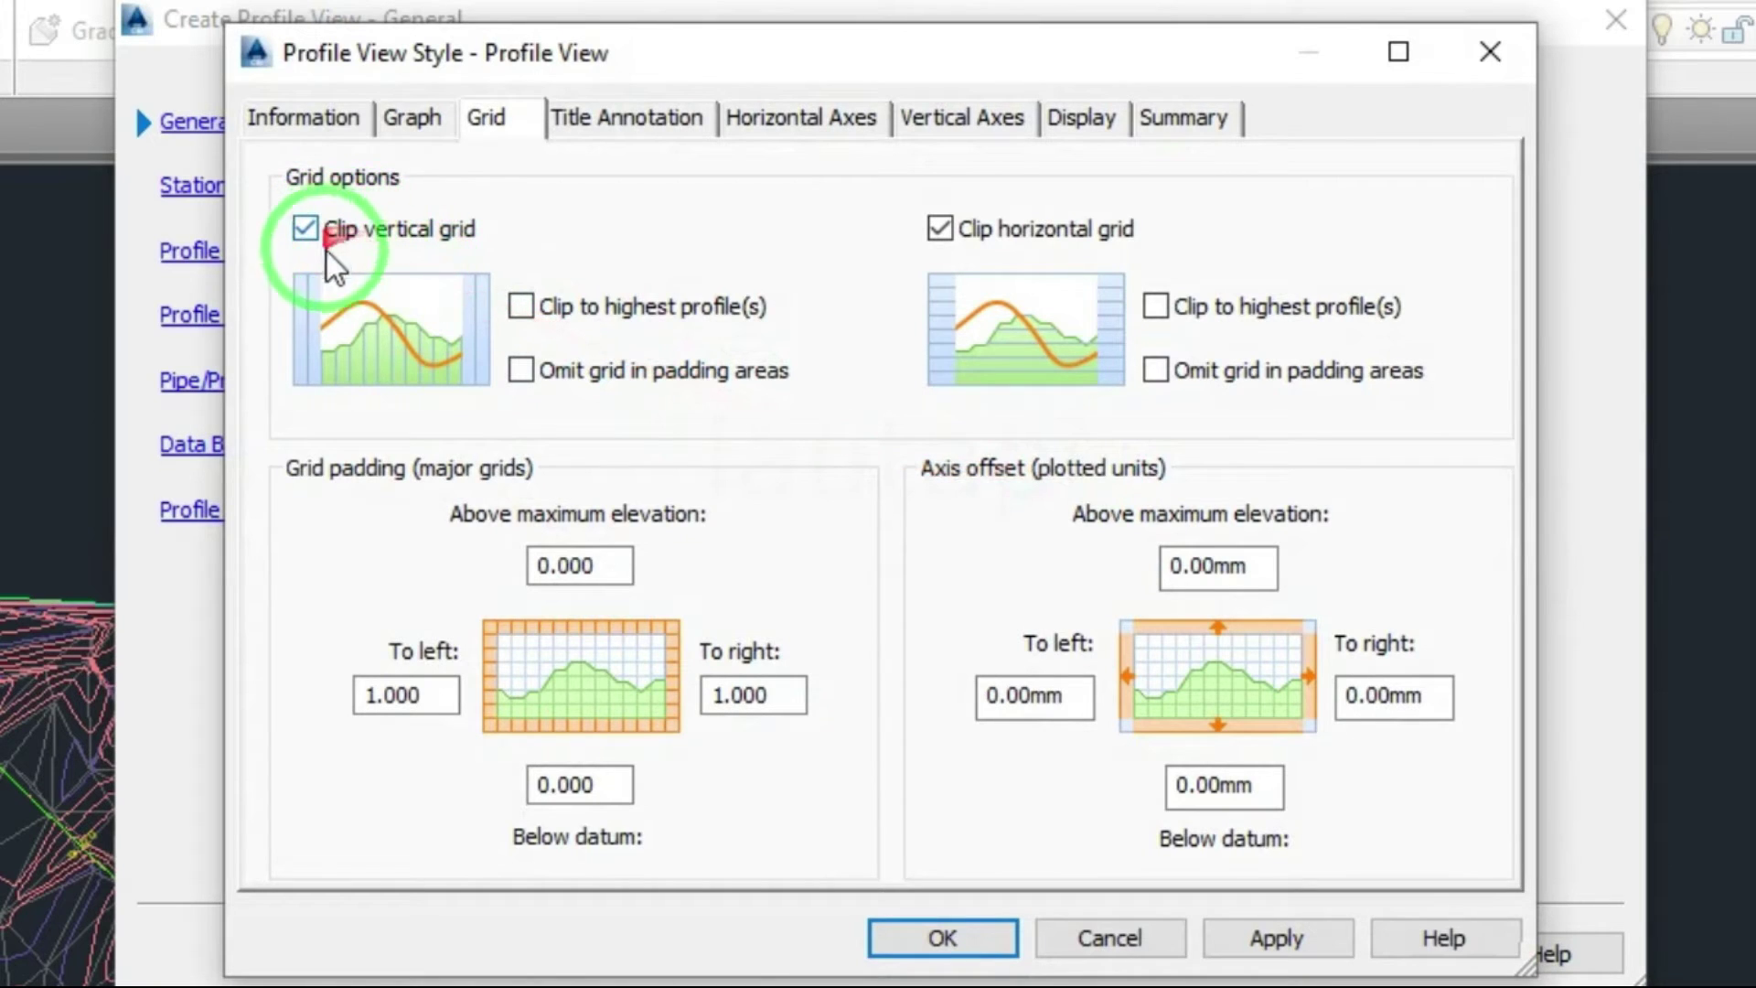
# Set the Profile View style vertical scale to 1:100 and clip both vertical and horizontal grids.
pyautogui.click(406, 126)
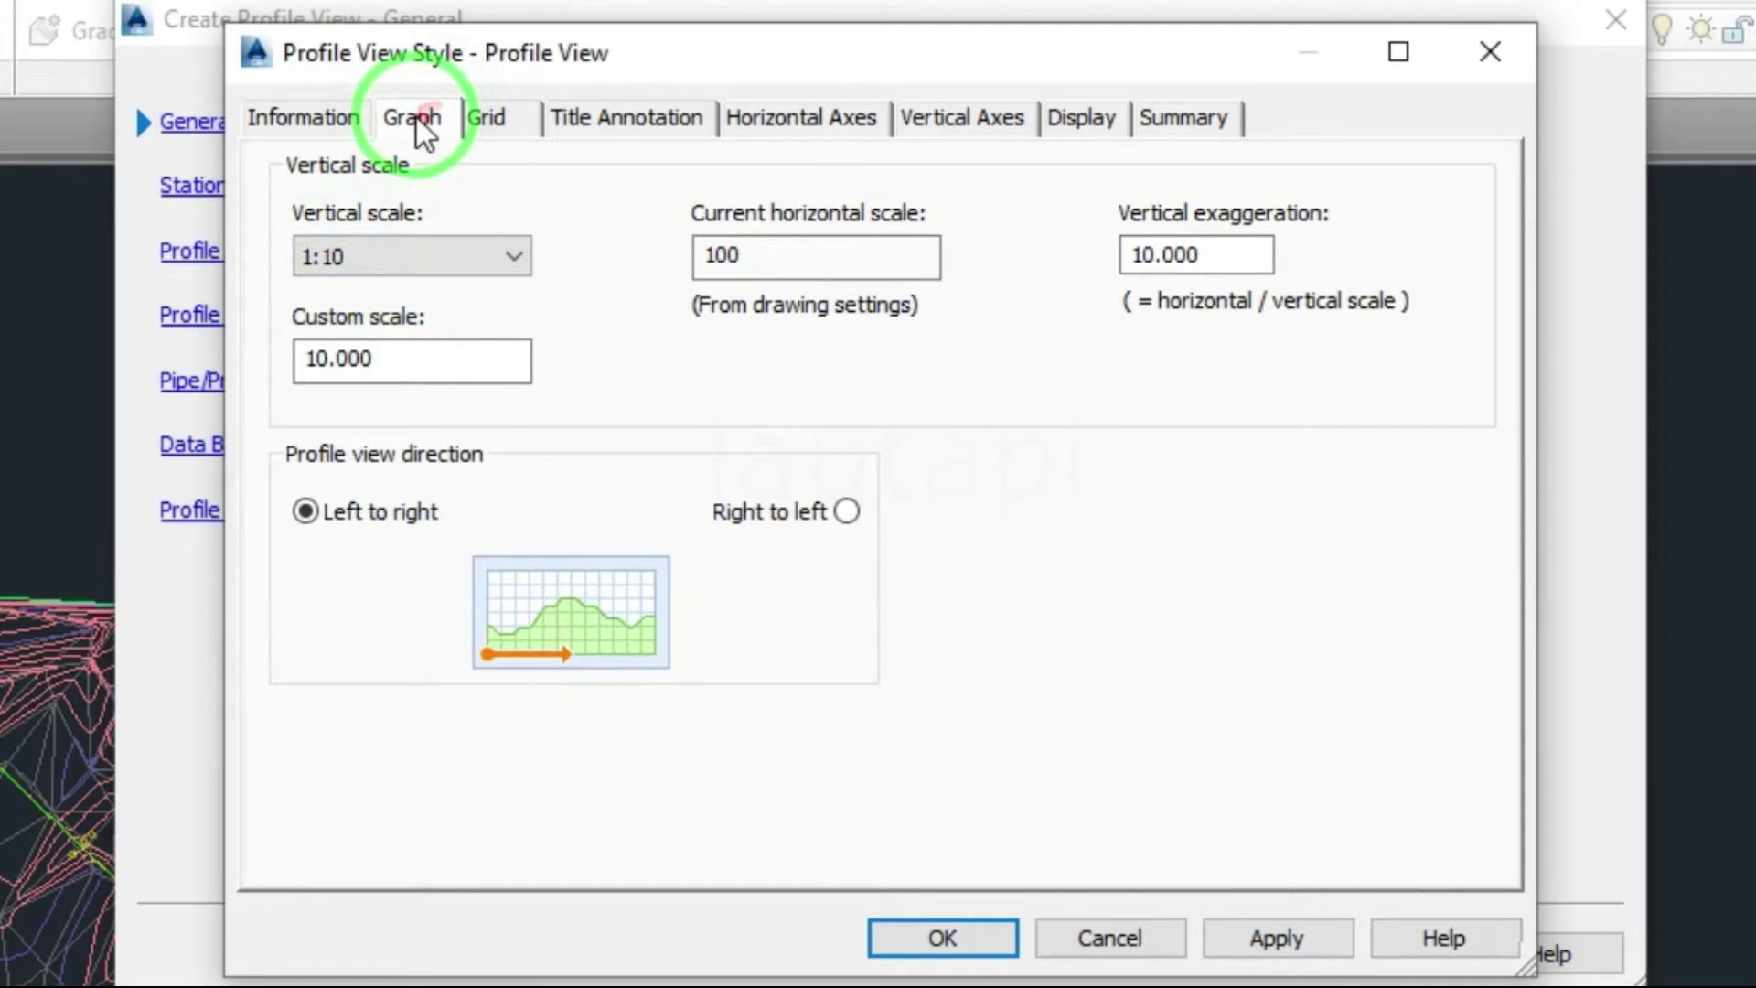
pyautogui.click(383, 261)
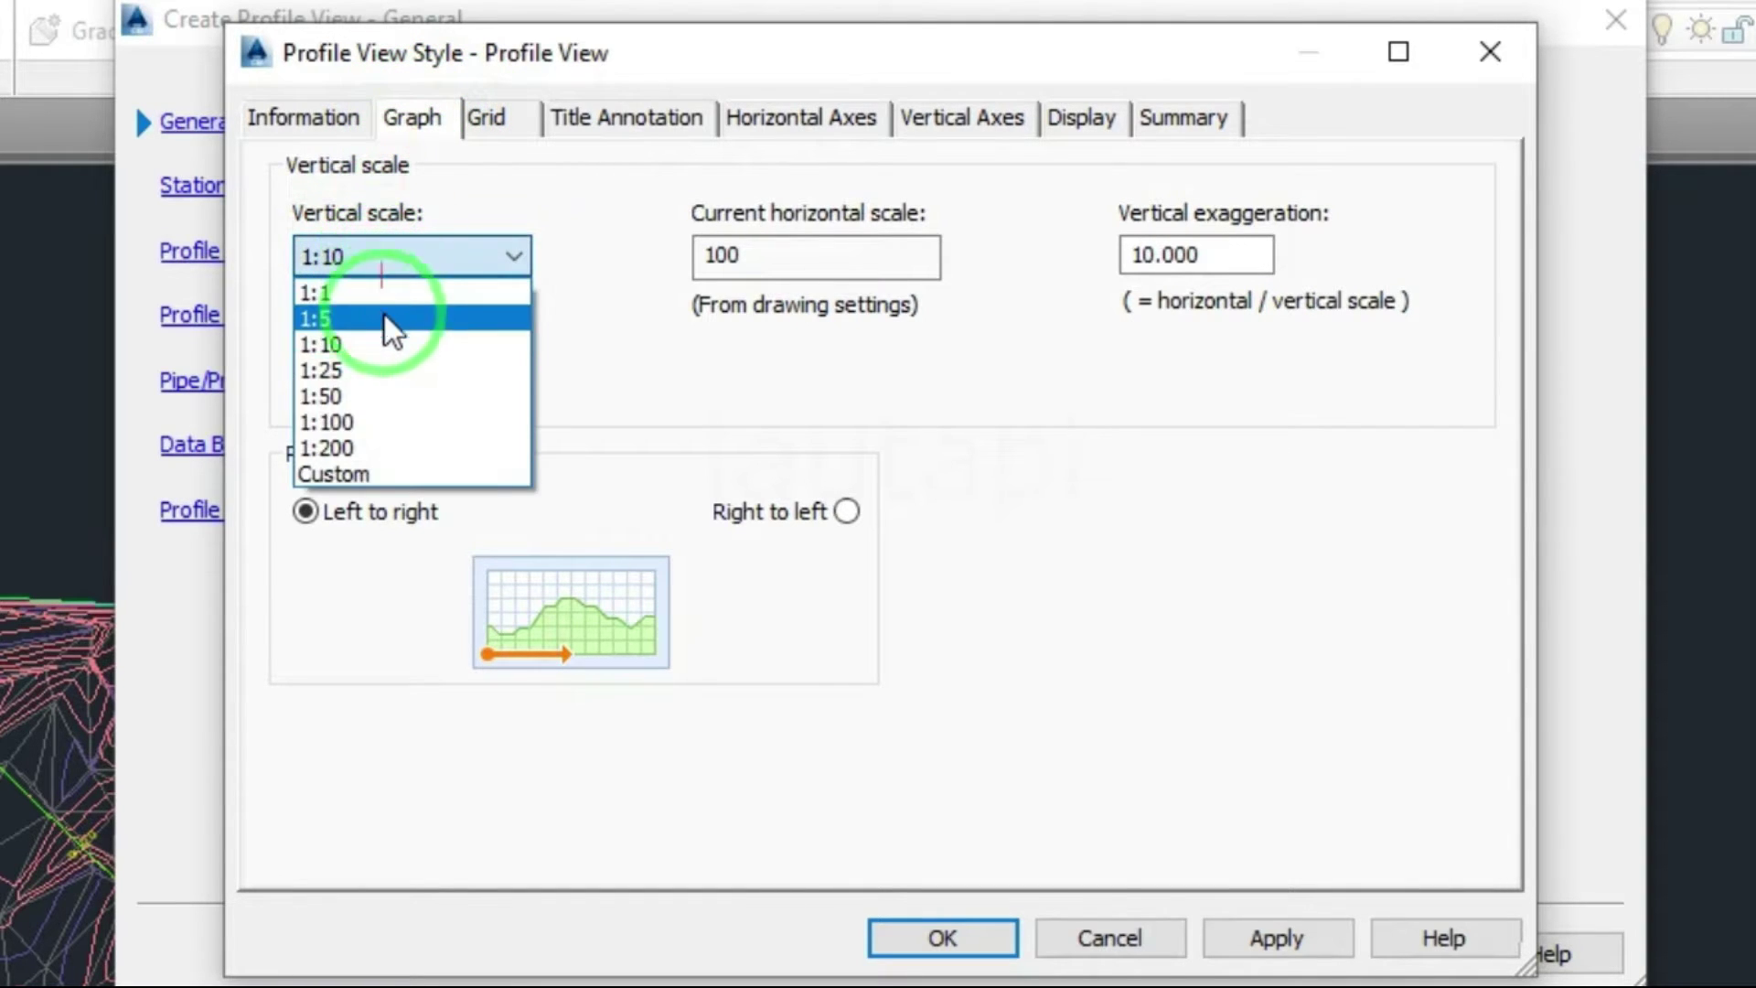
pyautogui.click(381, 419)
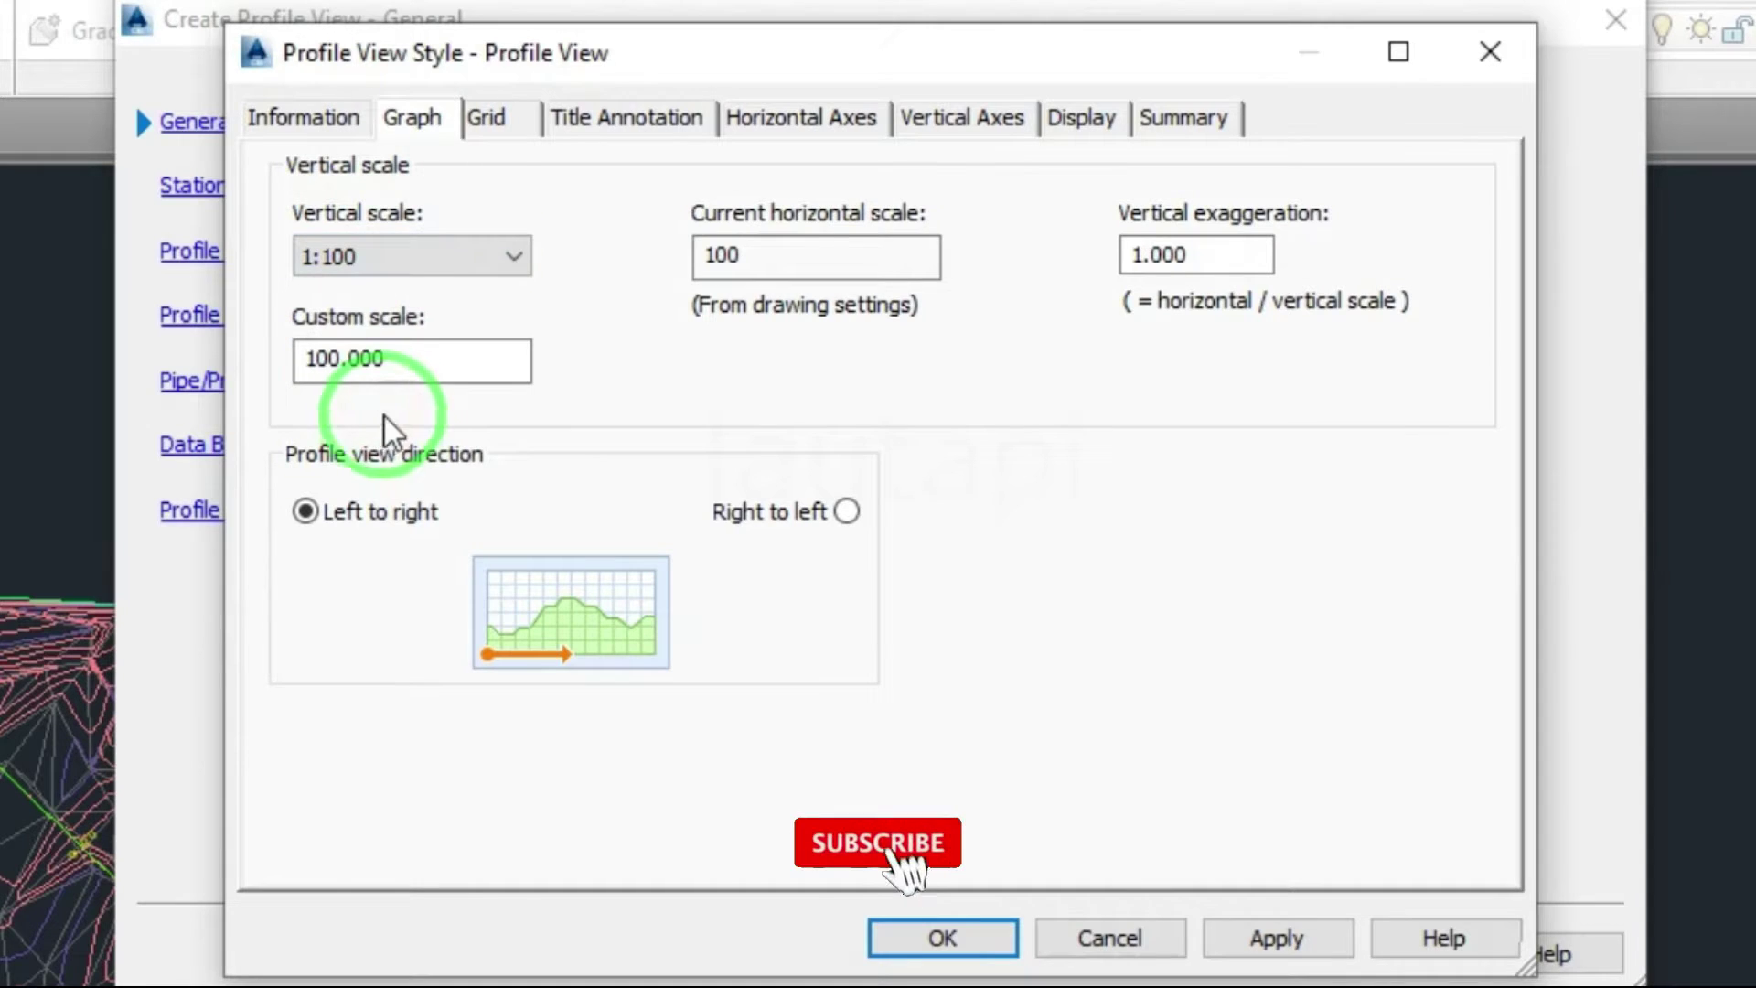
pyautogui.click(497, 123)
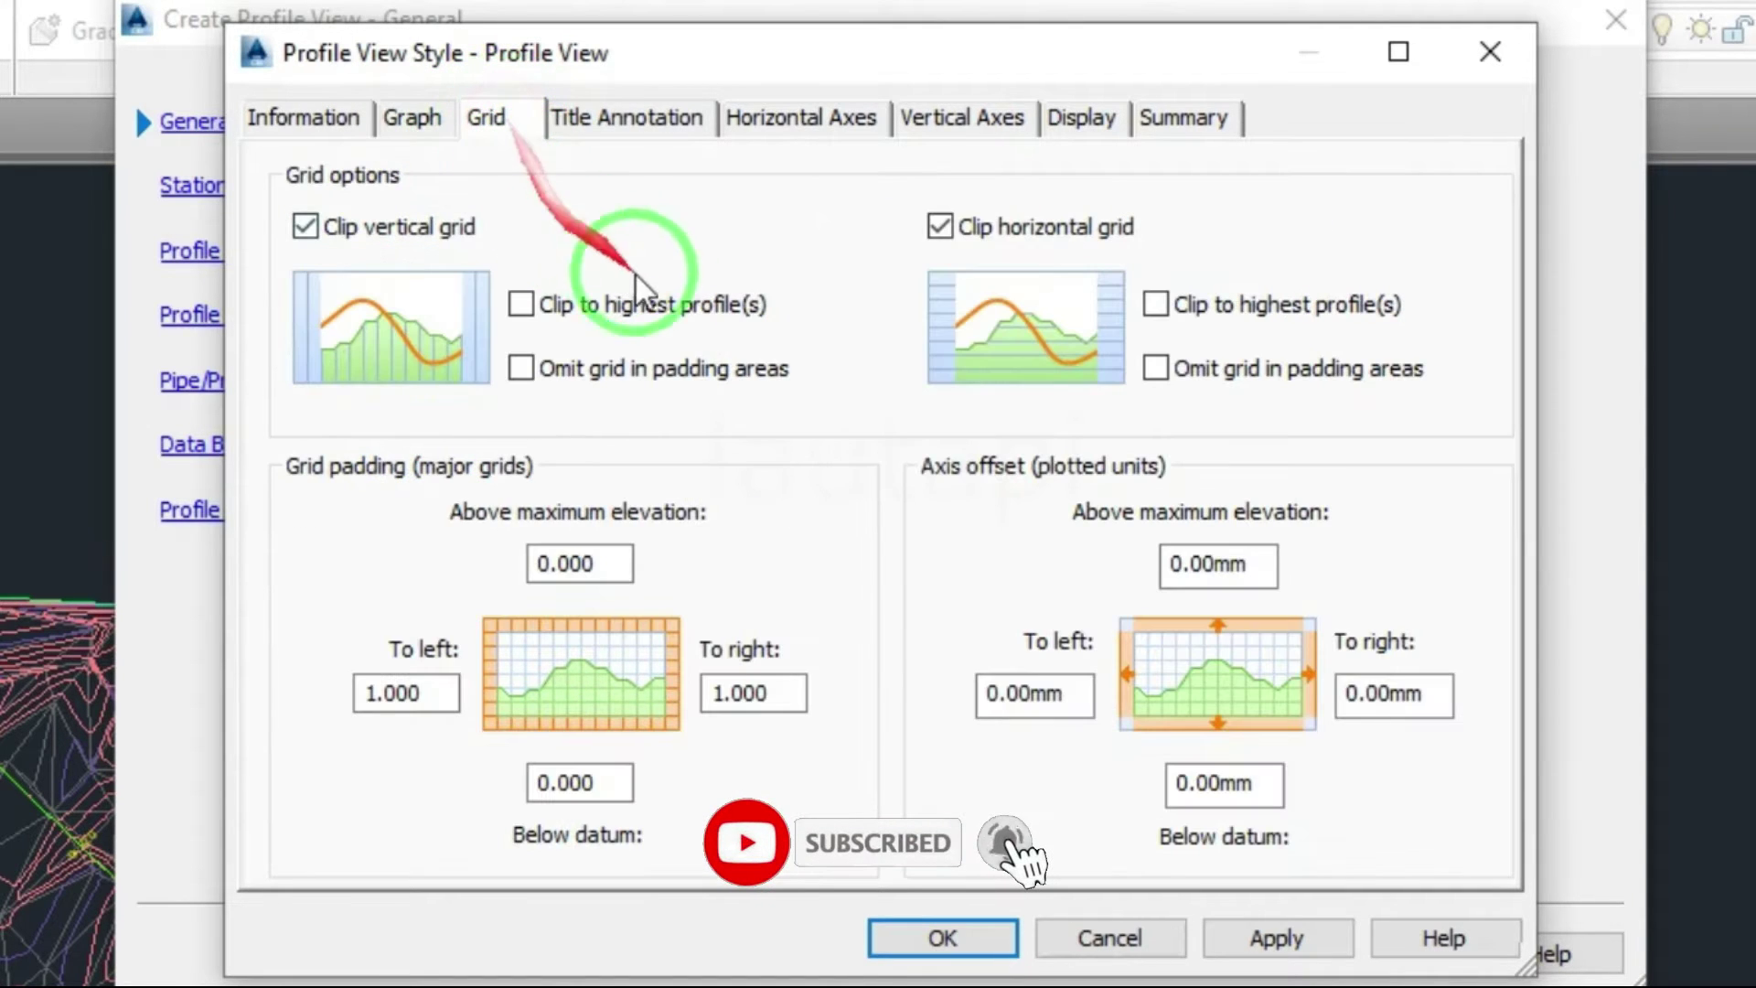
pyautogui.click(304, 226)
pyautogui.click(939, 226)
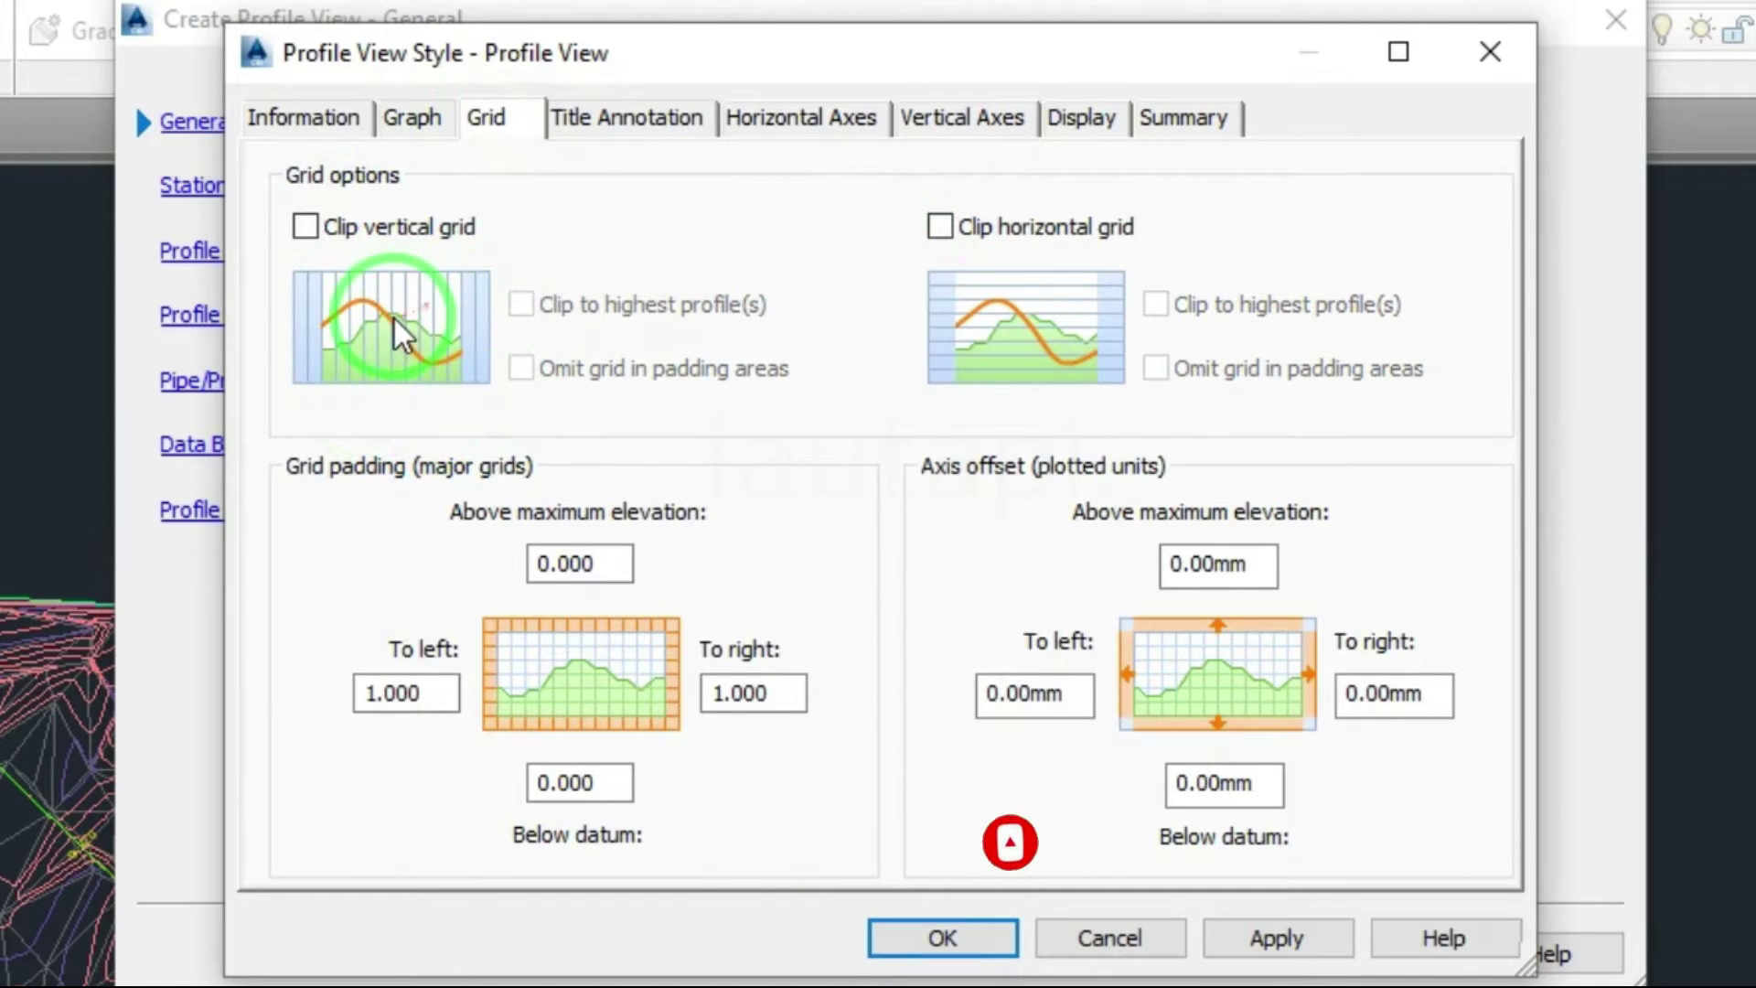
pyautogui.click(312, 229)
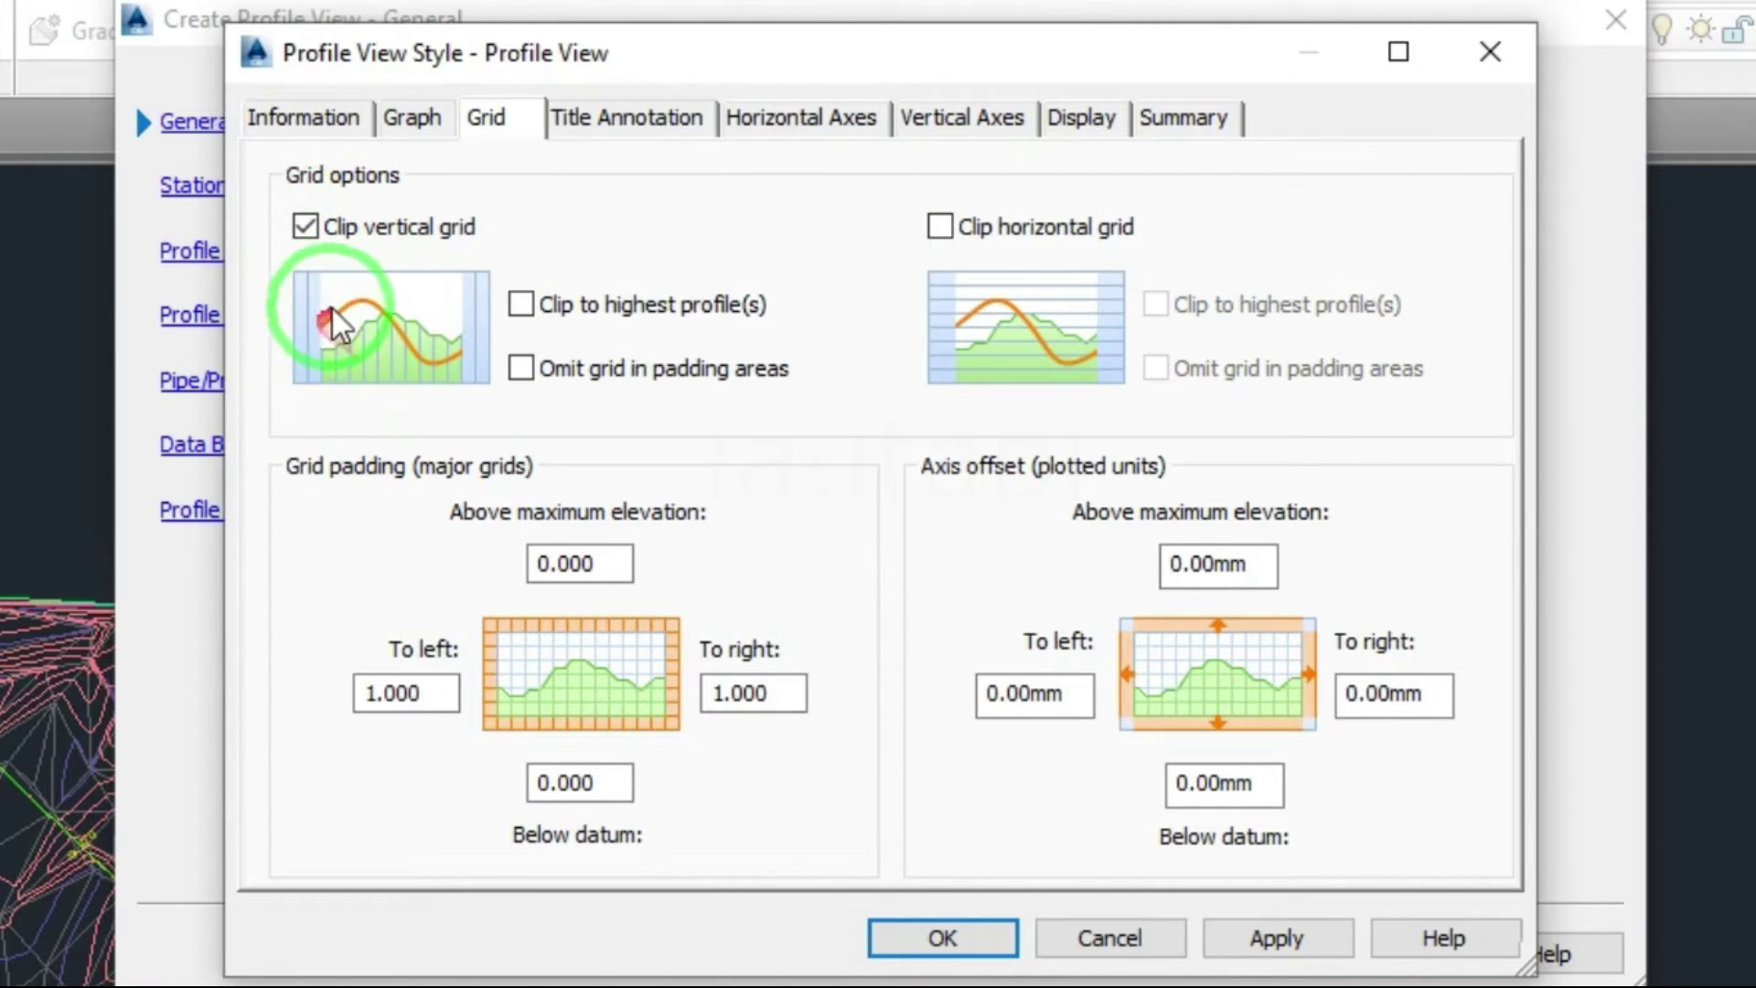
pyautogui.moveTo(379, 306); pyautogui.dragTo(339, 327)
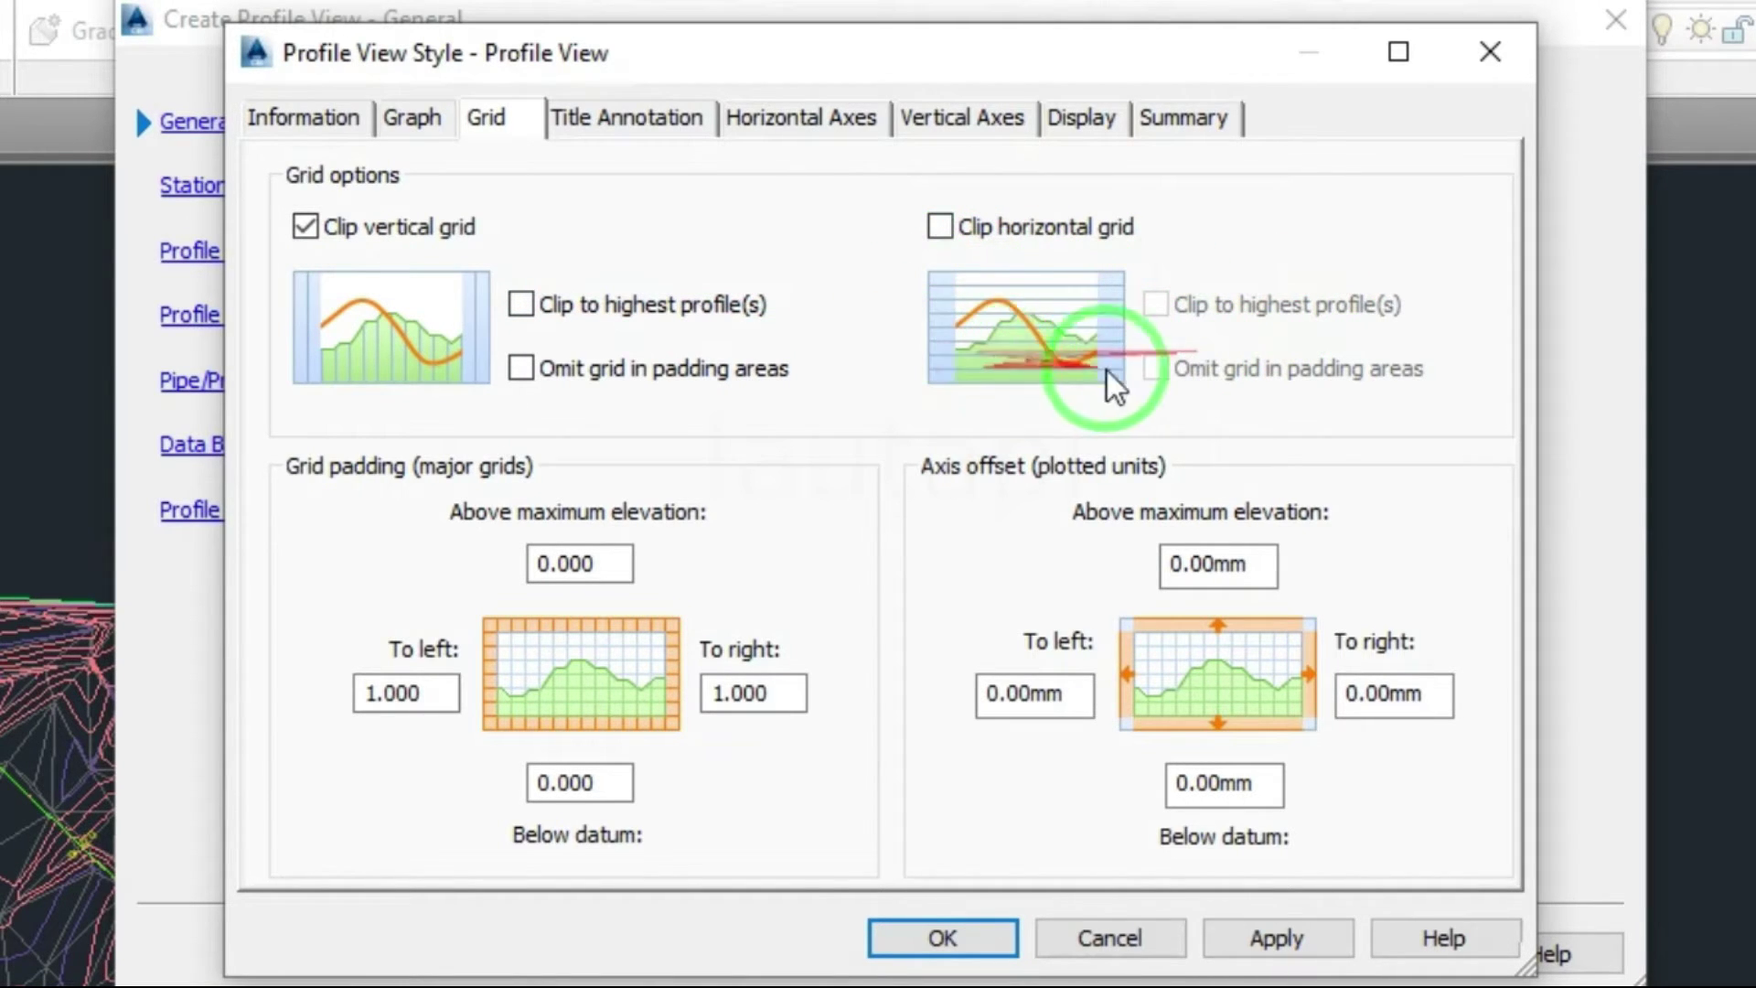
pyautogui.click(942, 226)
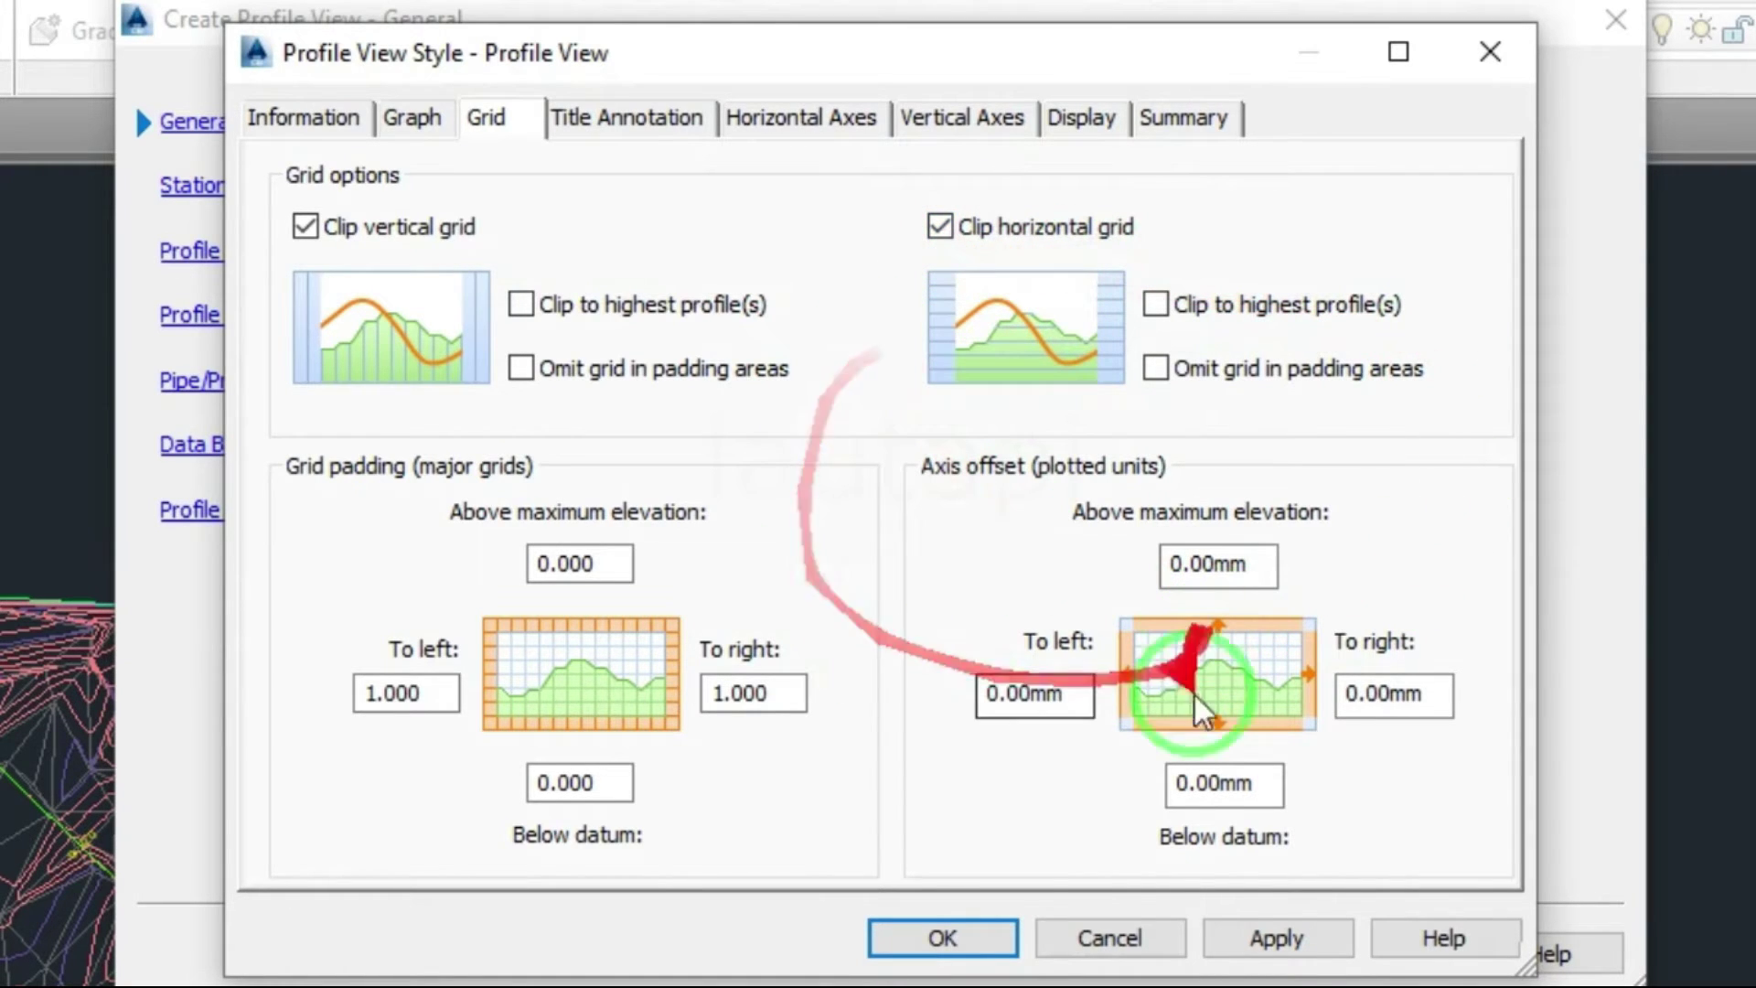
pyautogui.click(975, 947)
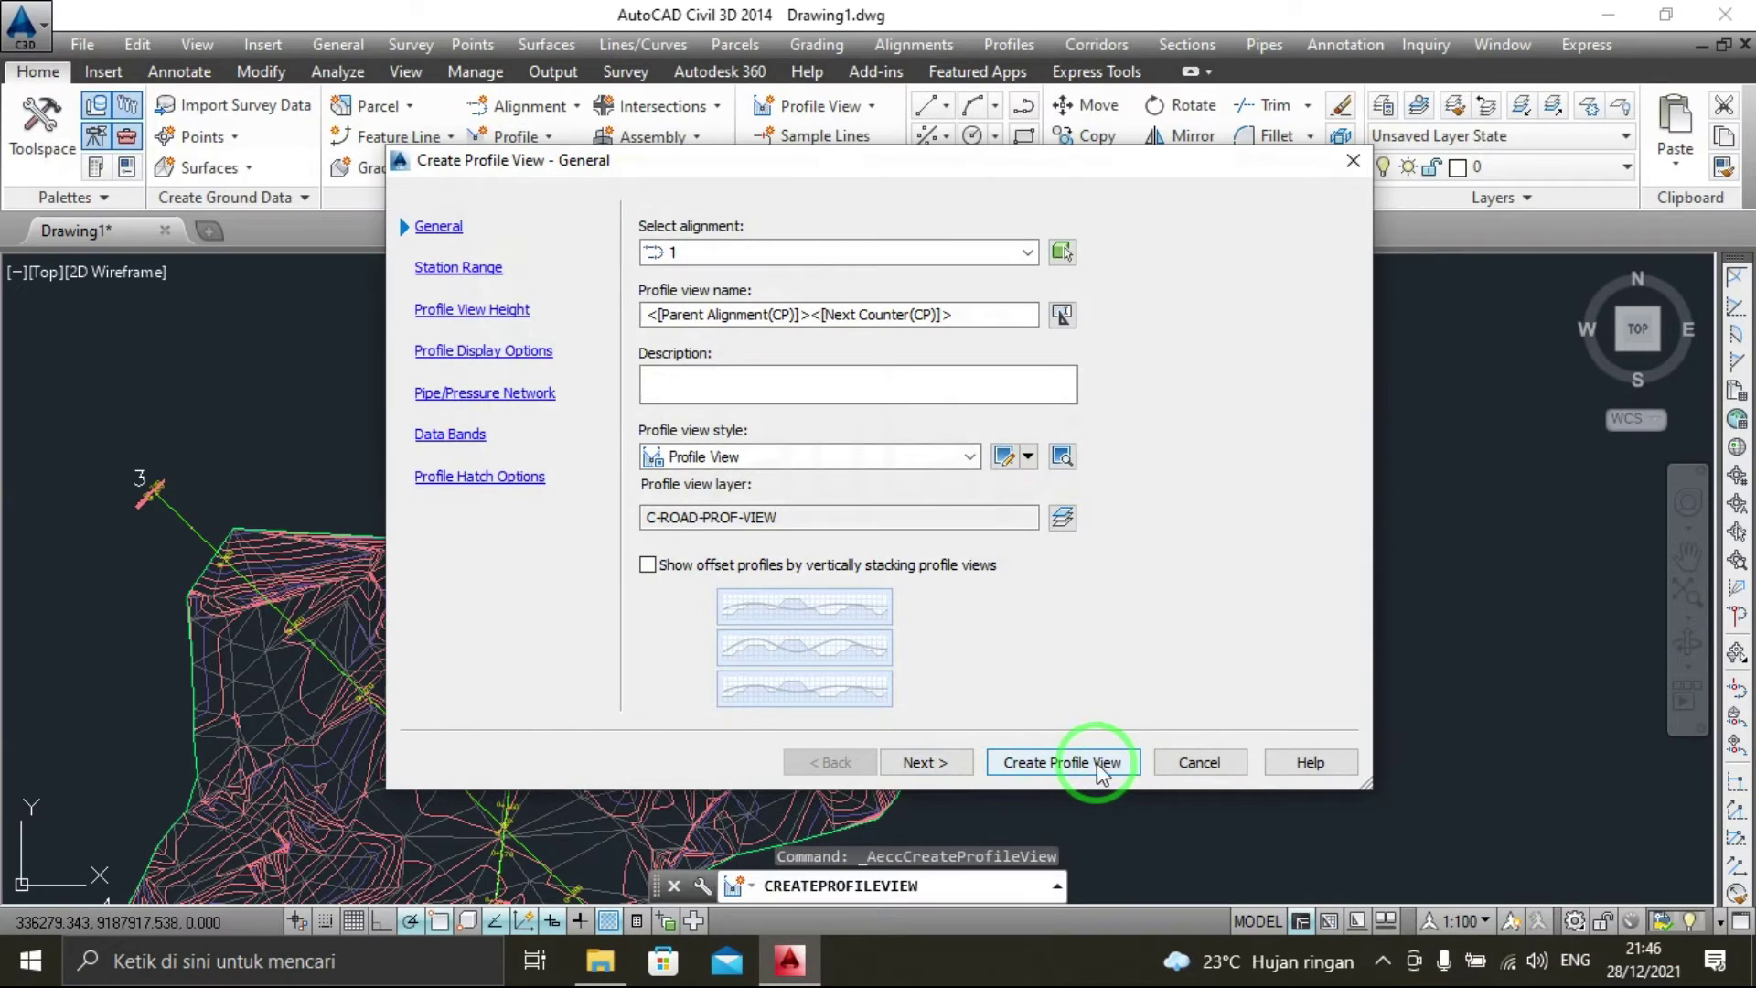
# Place alignment 1's profile view to the right of the contour surface plan.
pyautogui.click(1048, 766)
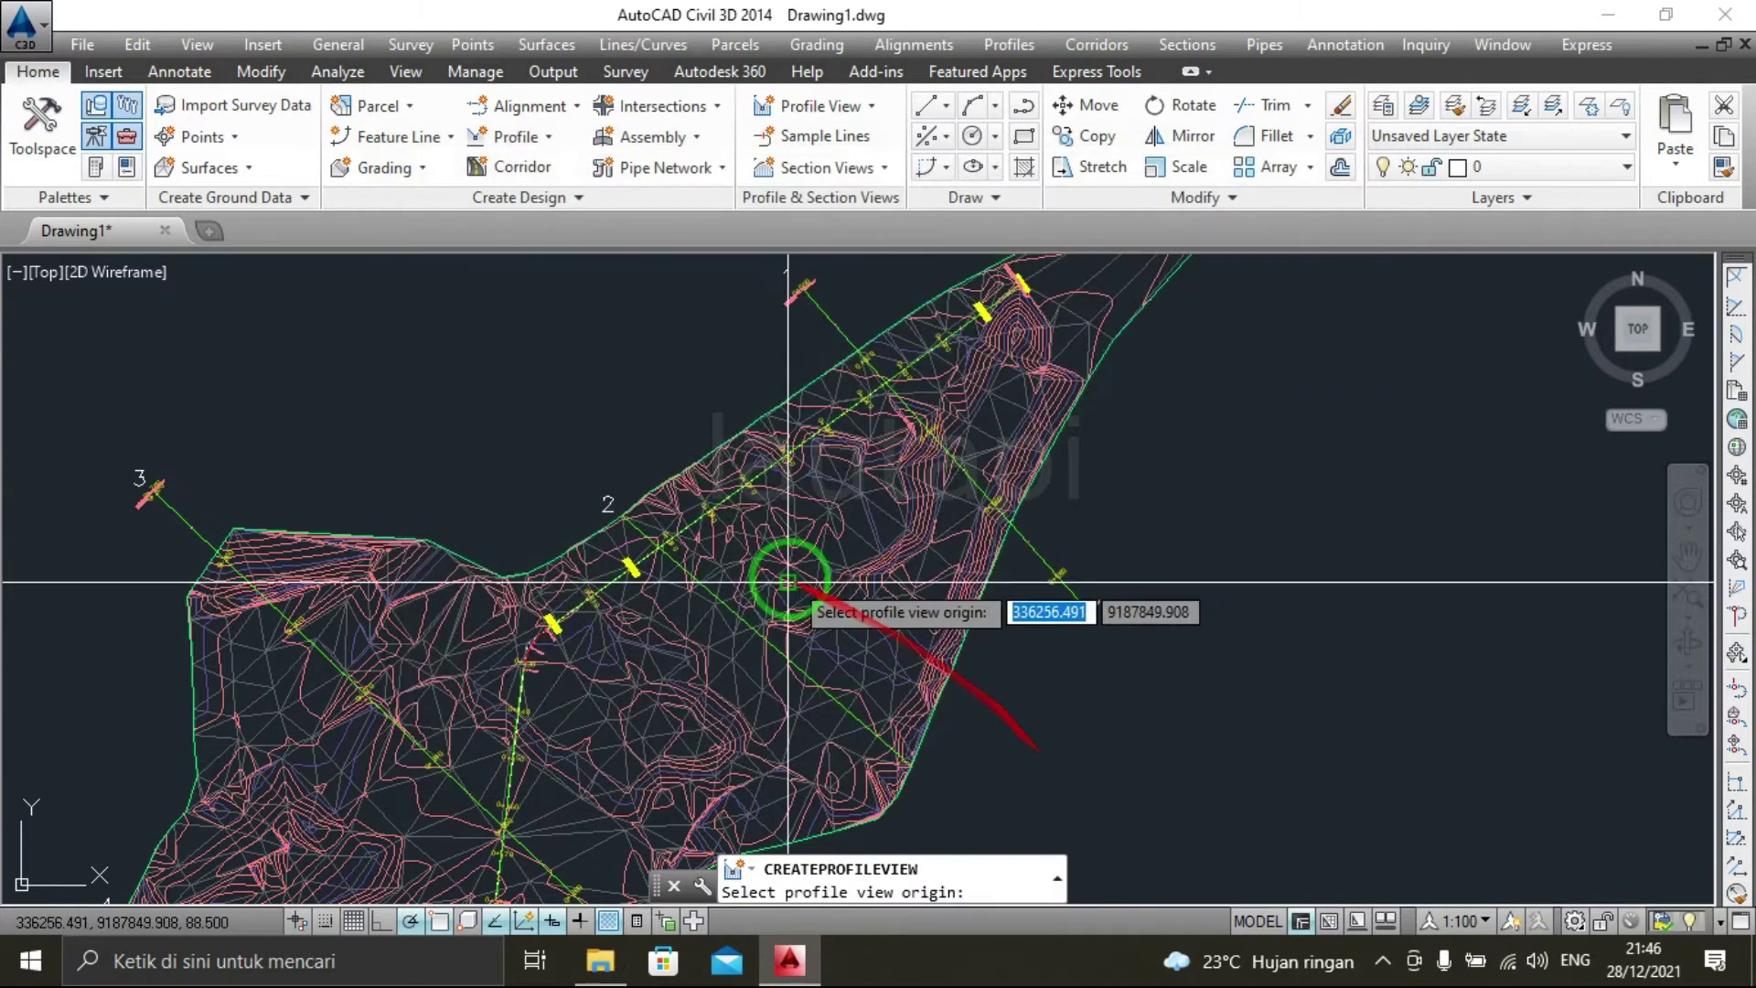
pyautogui.moveTo(1065, 614); pyautogui.dragTo(666, 649, button='middle')
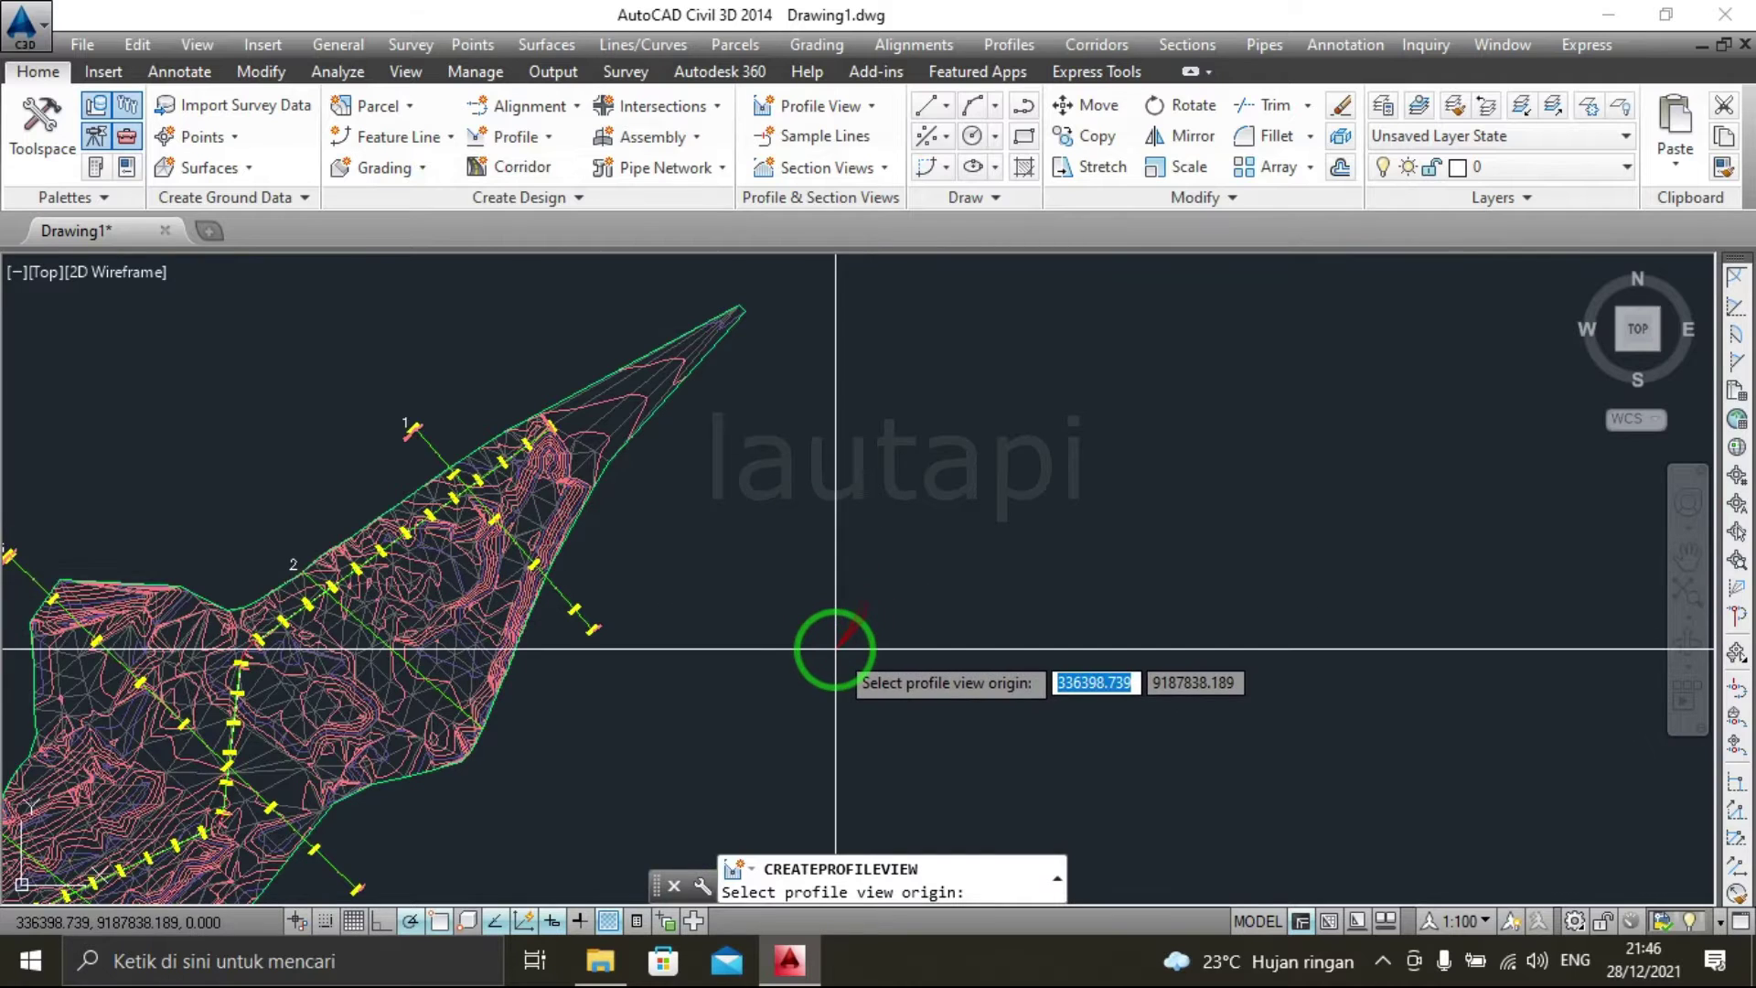
pyautogui.click(835, 648)
pyautogui.scroll(3, 1001, 694)
pyautogui.scroll(2, 1032, 652)
pyautogui.scroll(6, 1026, 592)
pyautogui.scroll(-4, 1066, 622)
# Zoom and pan to inspect the new profile view beside the surface plan.
pyautogui.moveTo(1066, 616); pyautogui.dragTo(886, 592, button='middle')
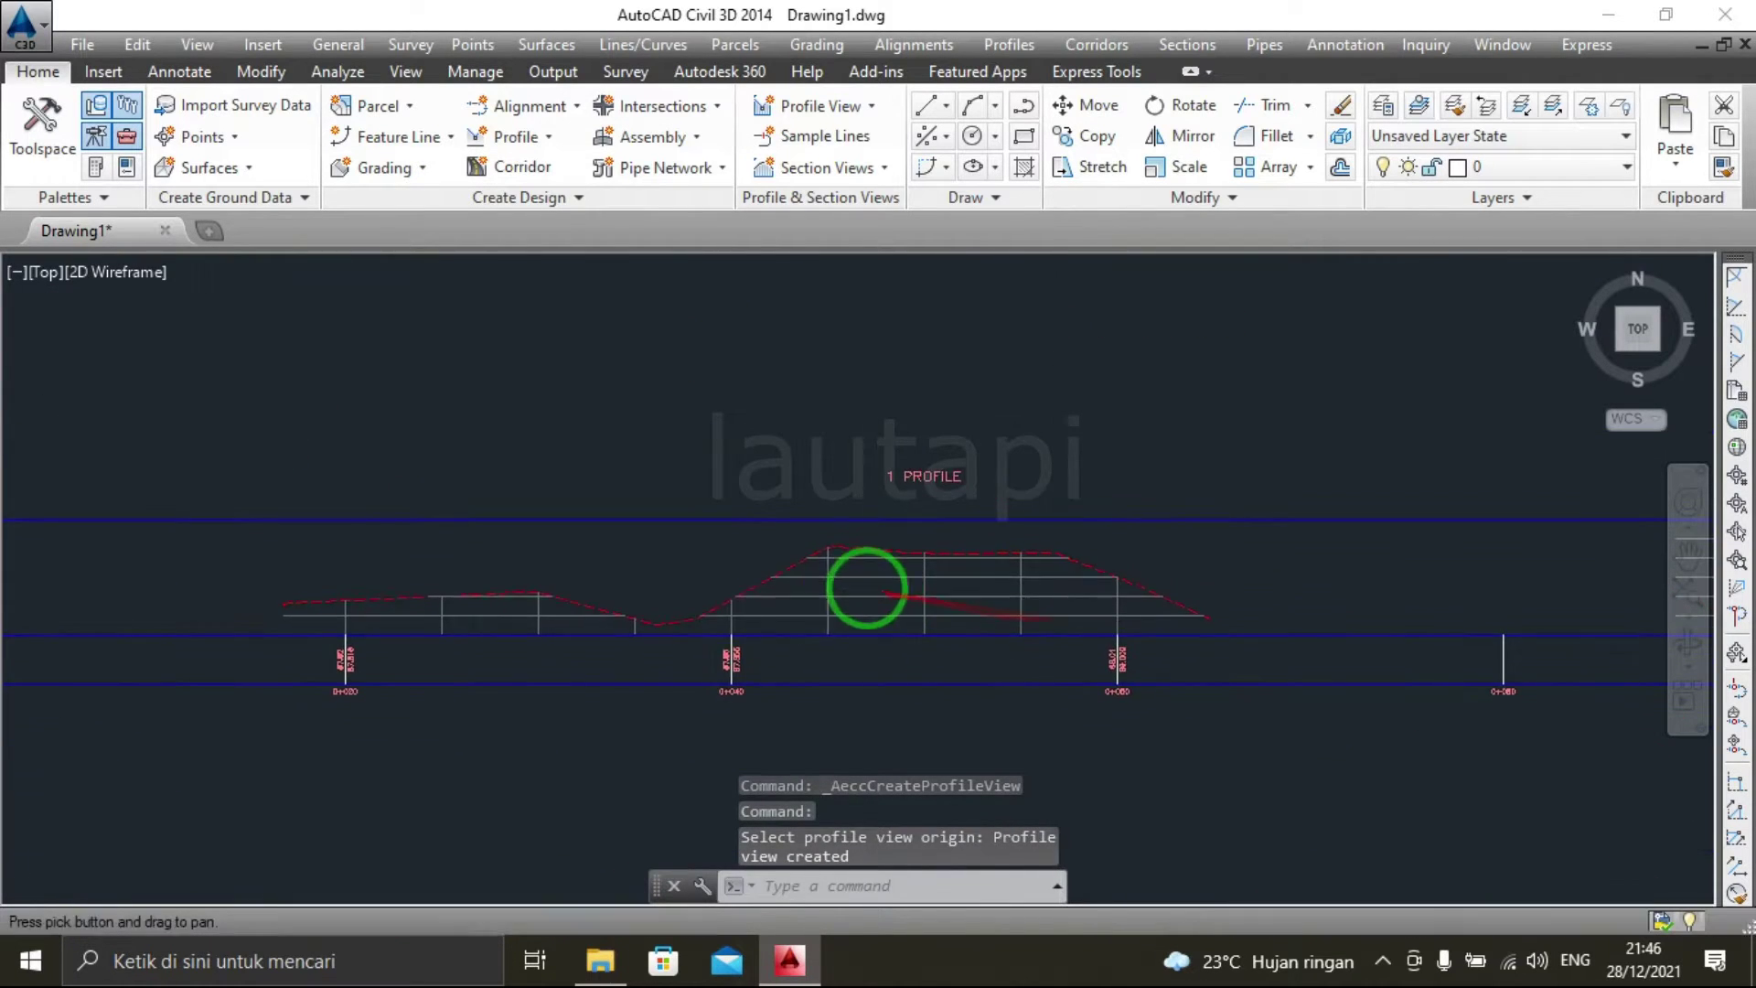
pyautogui.scroll(2, 406, 604)
pyautogui.scroll(-4, 588, 596)
pyautogui.scroll(-2, 538, 608)
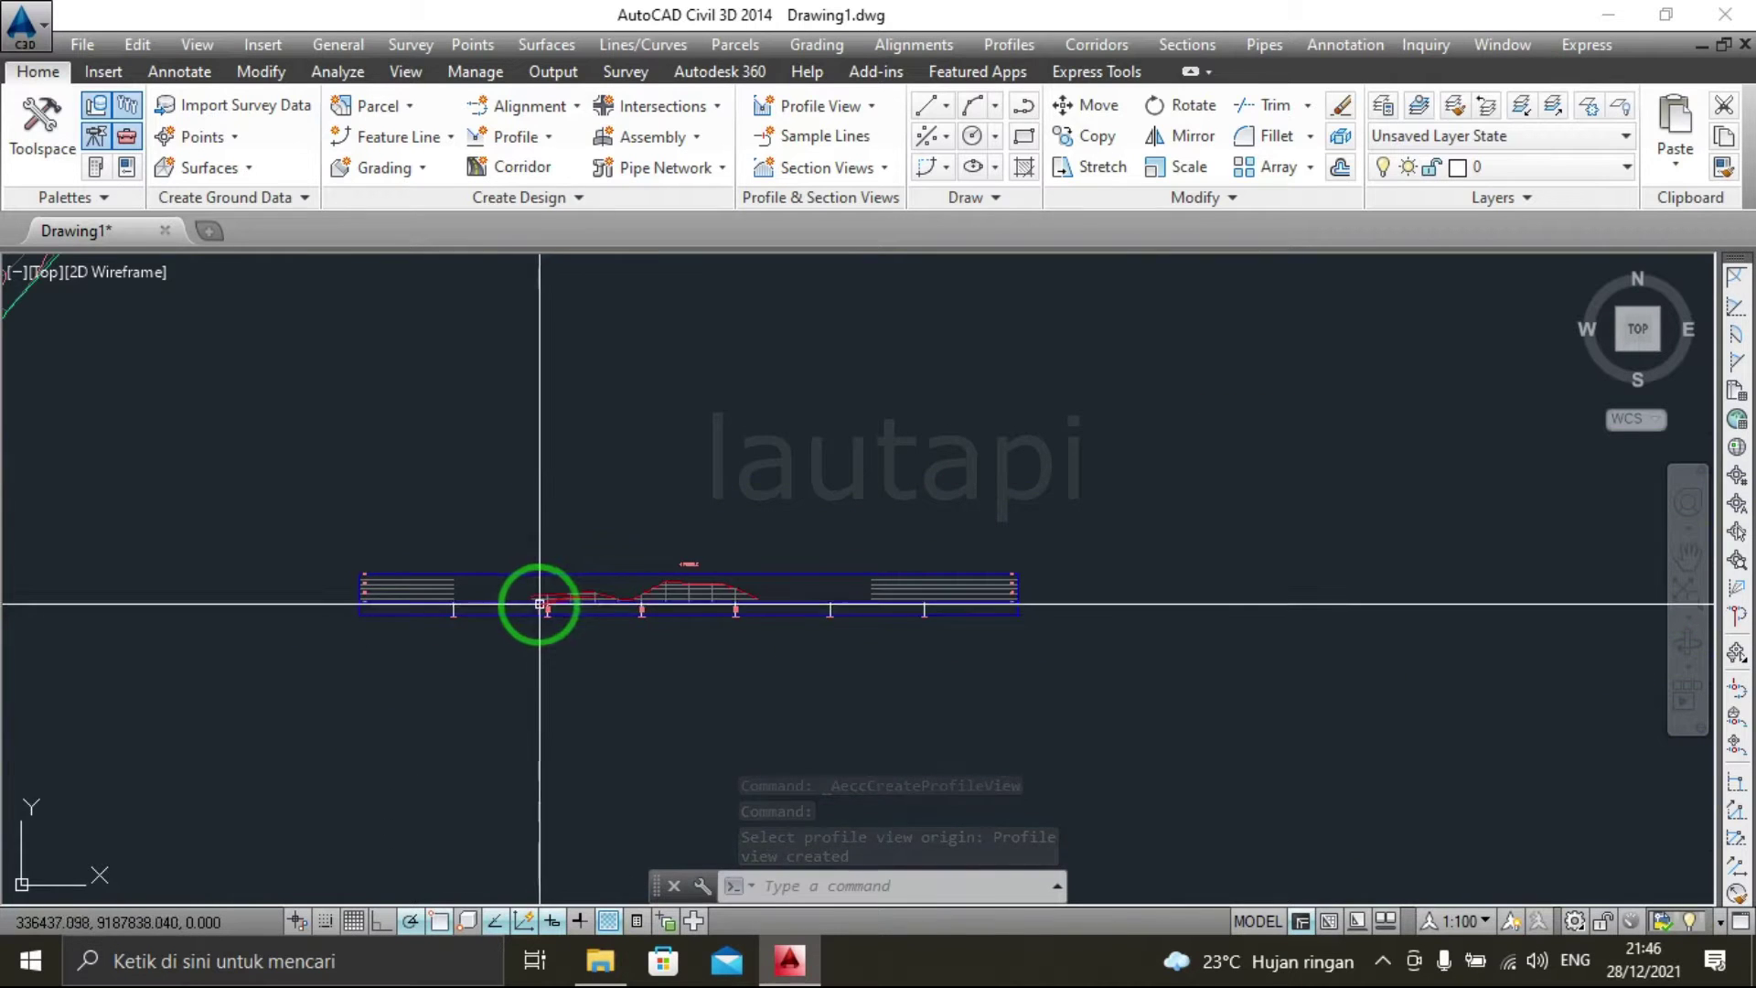
pyautogui.scroll(2, 536, 603)
pyautogui.scroll(-5, 540, 639)
pyautogui.scroll(-1, 590, 604)
pyautogui.moveTo(585, 592); pyautogui.dragTo(942, 572, button='middle')
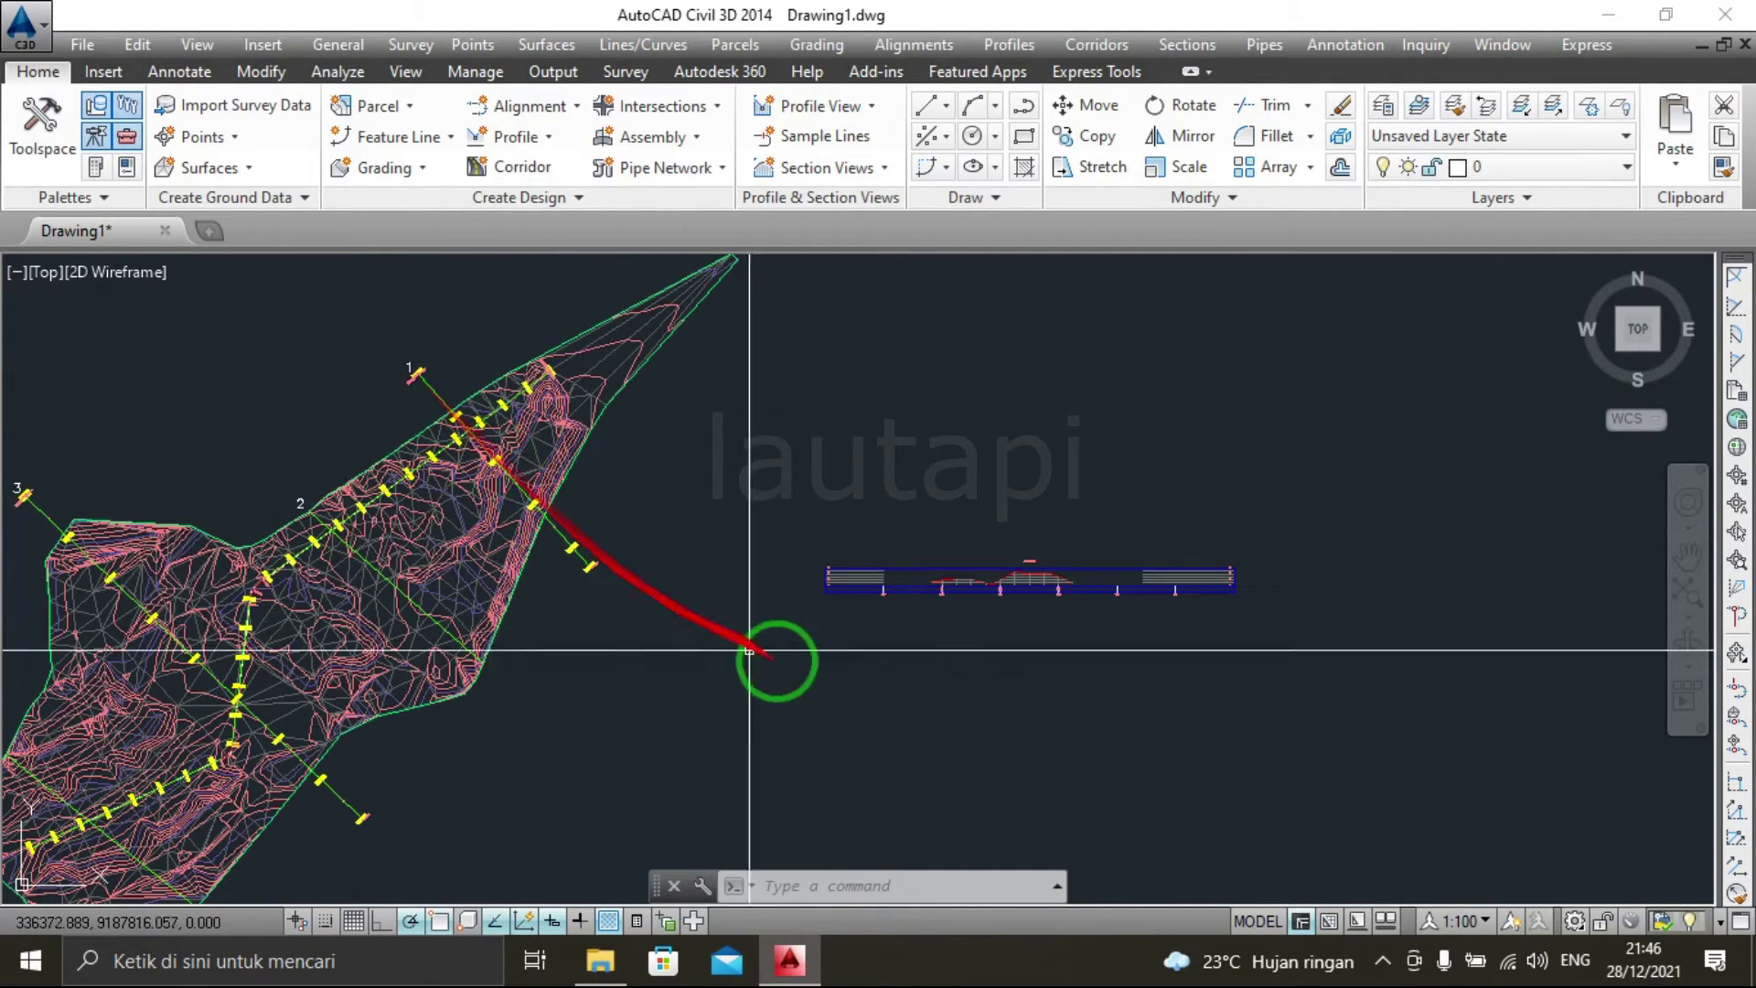
pyautogui.scroll(4, 969, 576)
pyautogui.scroll(4, 1098, 585)
pyautogui.moveTo(1225, 607); pyautogui.dragTo(811, 575, button='middle')
pyautogui.scroll(-4, 732, 585)
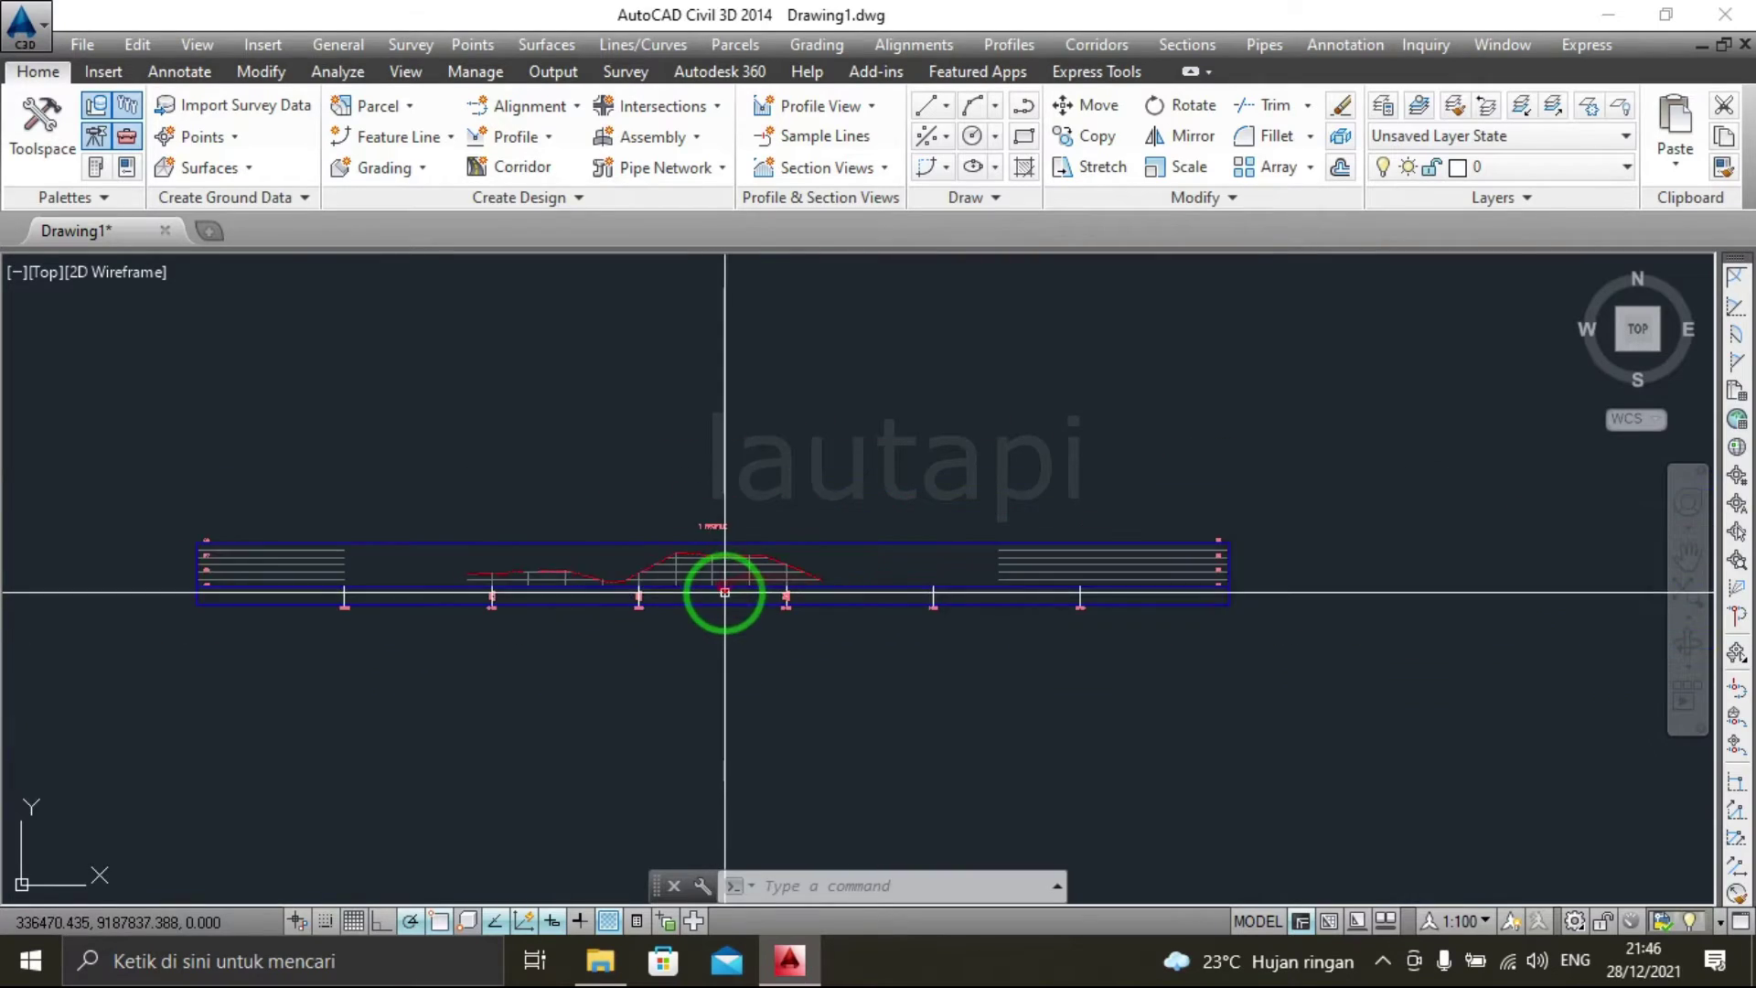
pyautogui.scroll(-3, 904, 575)
pyautogui.scroll(2, 567, 439)
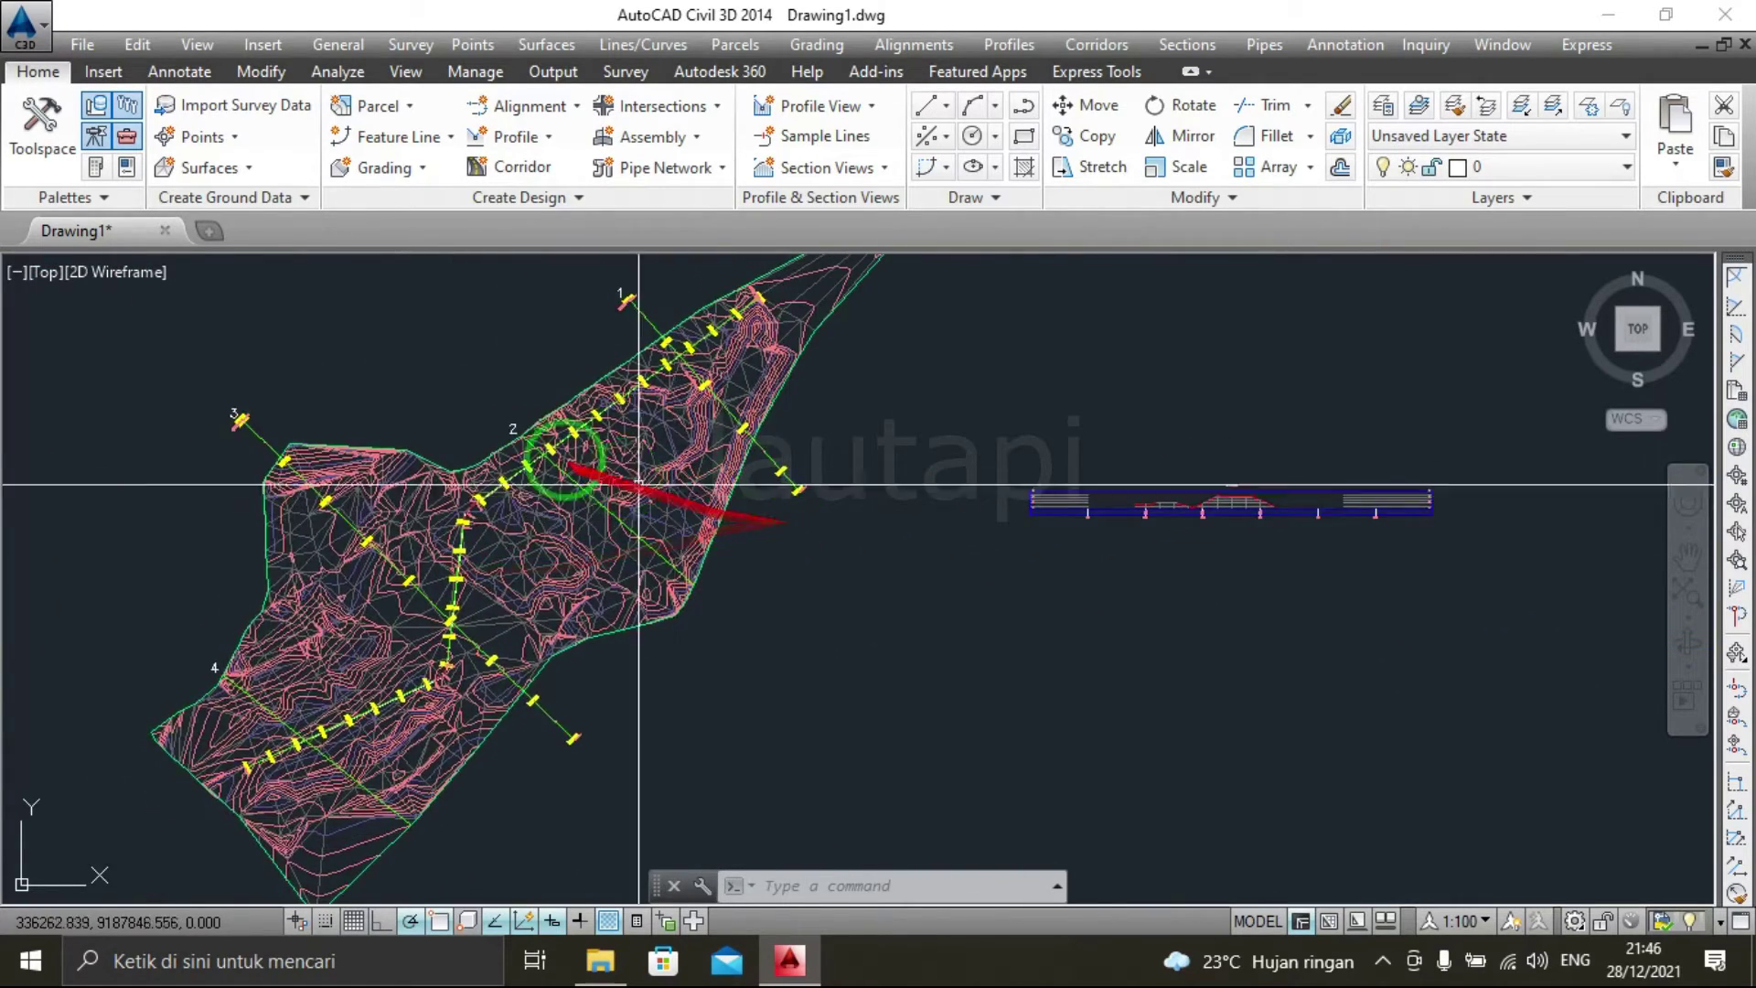
pyautogui.scroll(4, 521, 435)
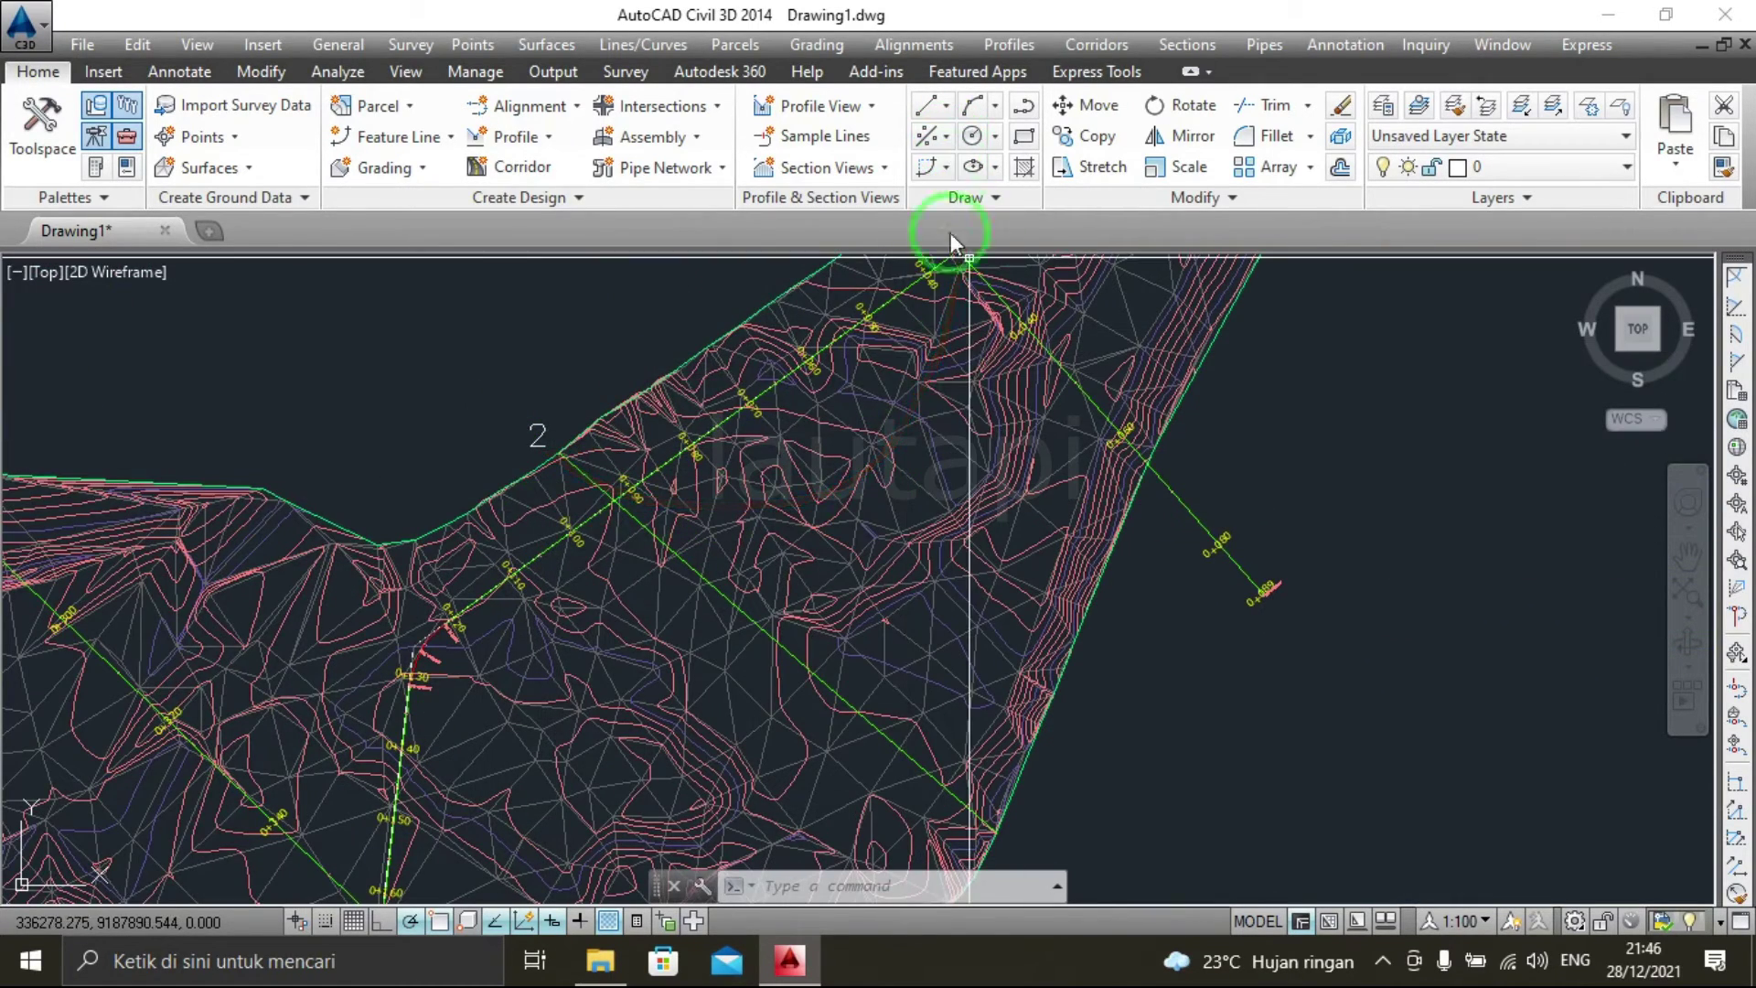
pyautogui.click(550, 138)
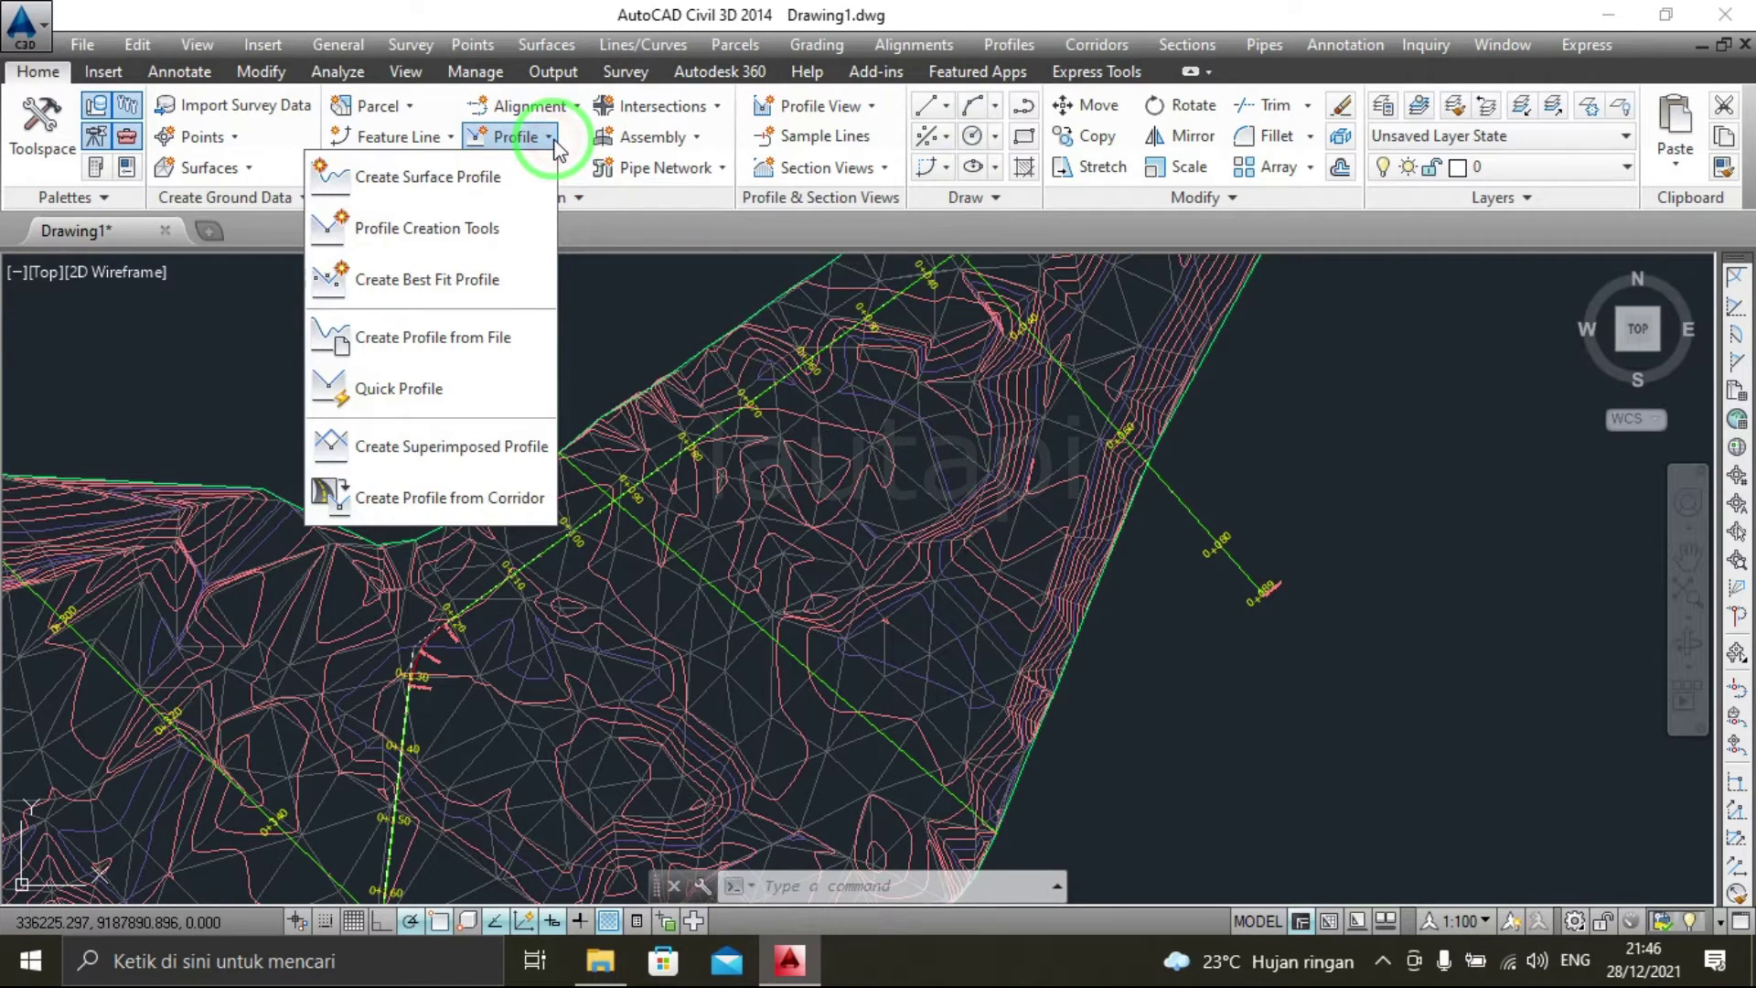
# Add a surface profile for alignment 2 sampled from Surface, spanning 0+000.00m to 0+079.19m.
pyautogui.click(408, 184)
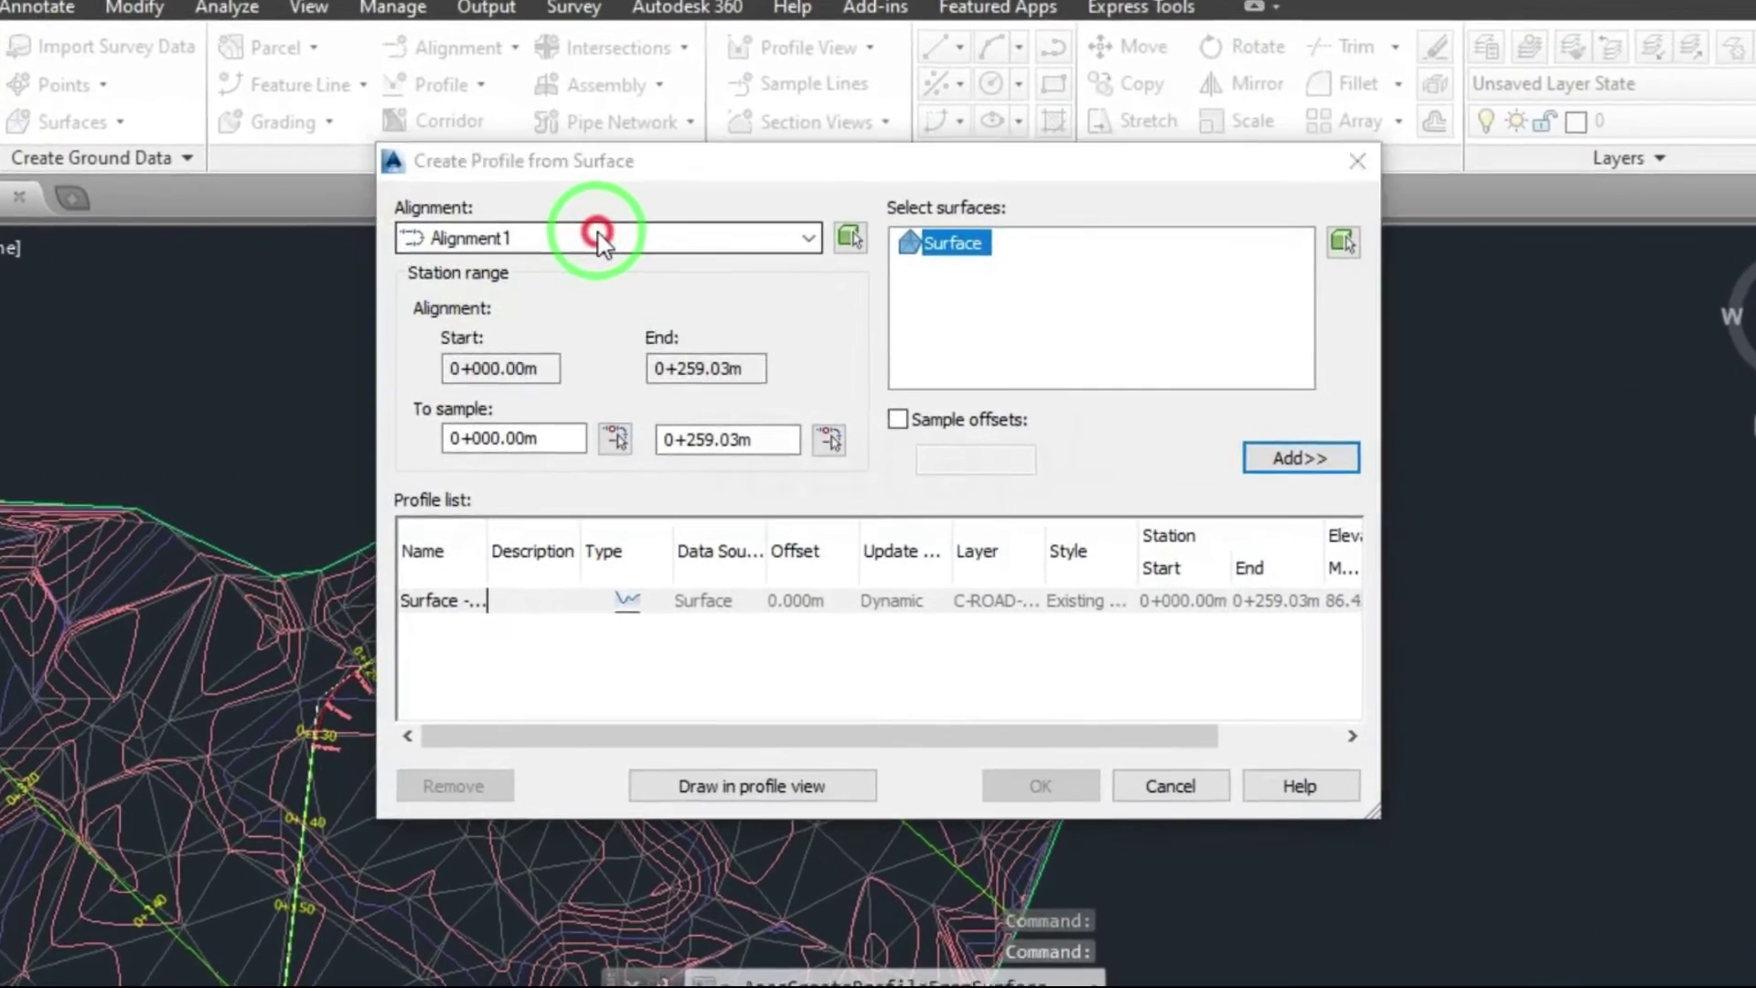
pyautogui.click(647, 263)
pyautogui.click(535, 309)
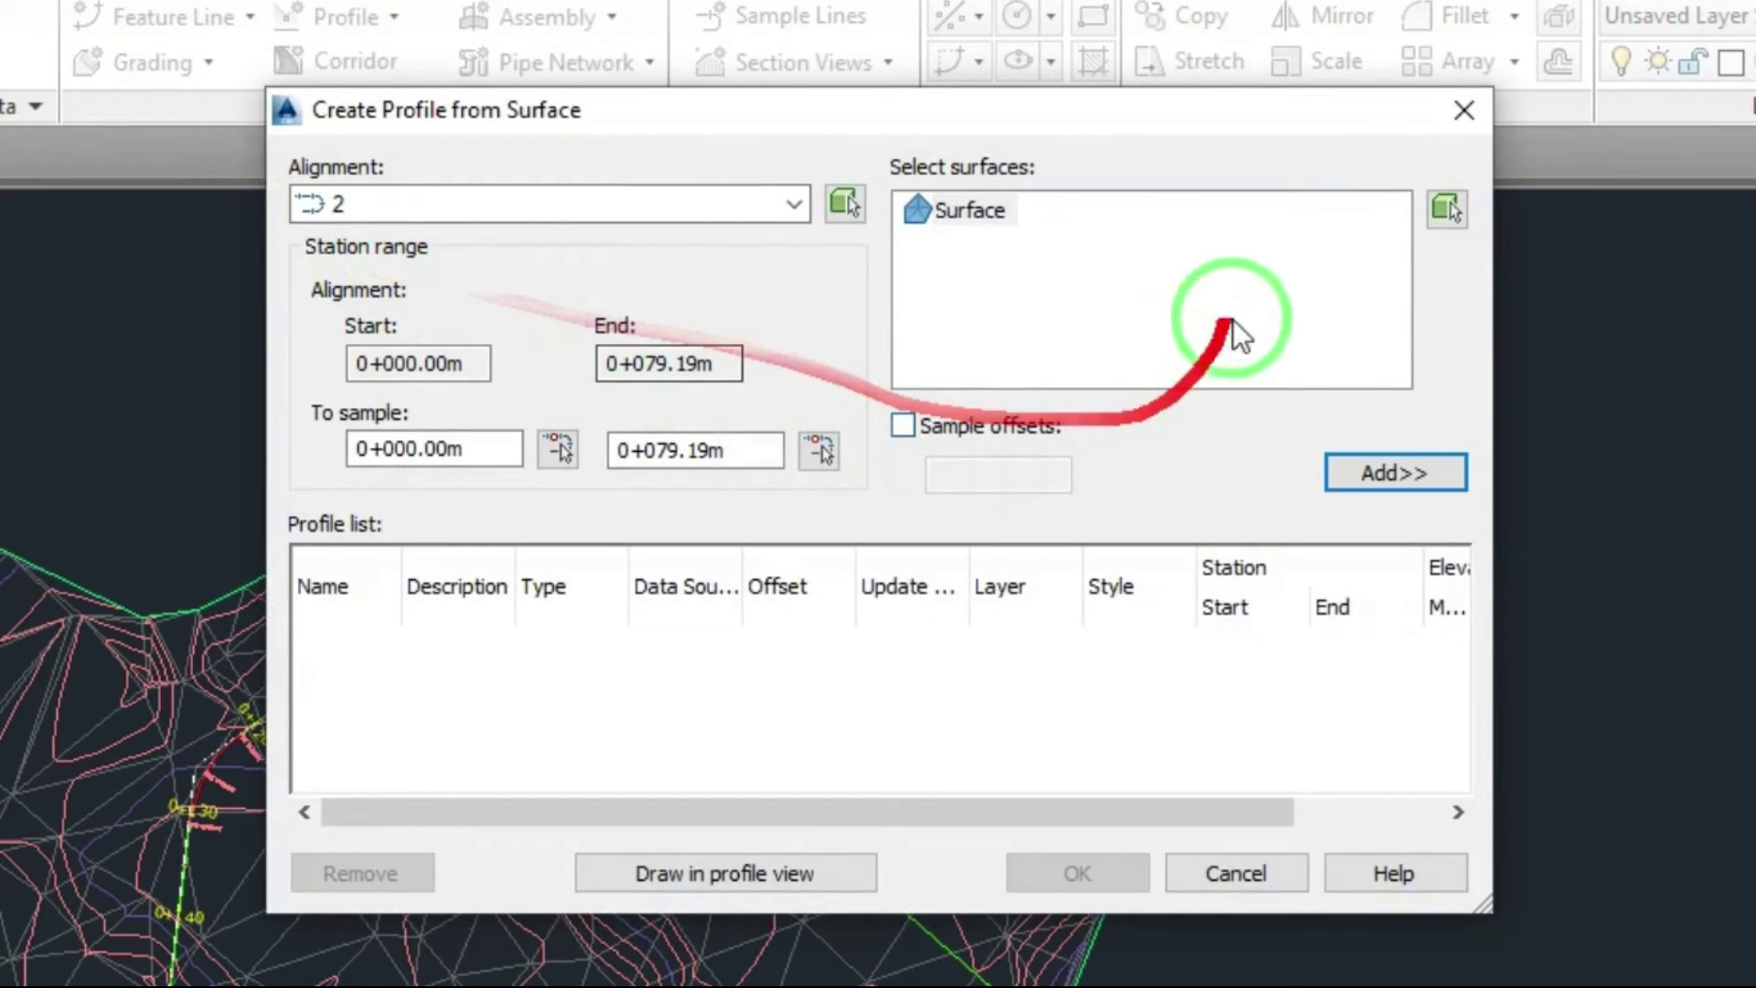
pyautogui.click(977, 216)
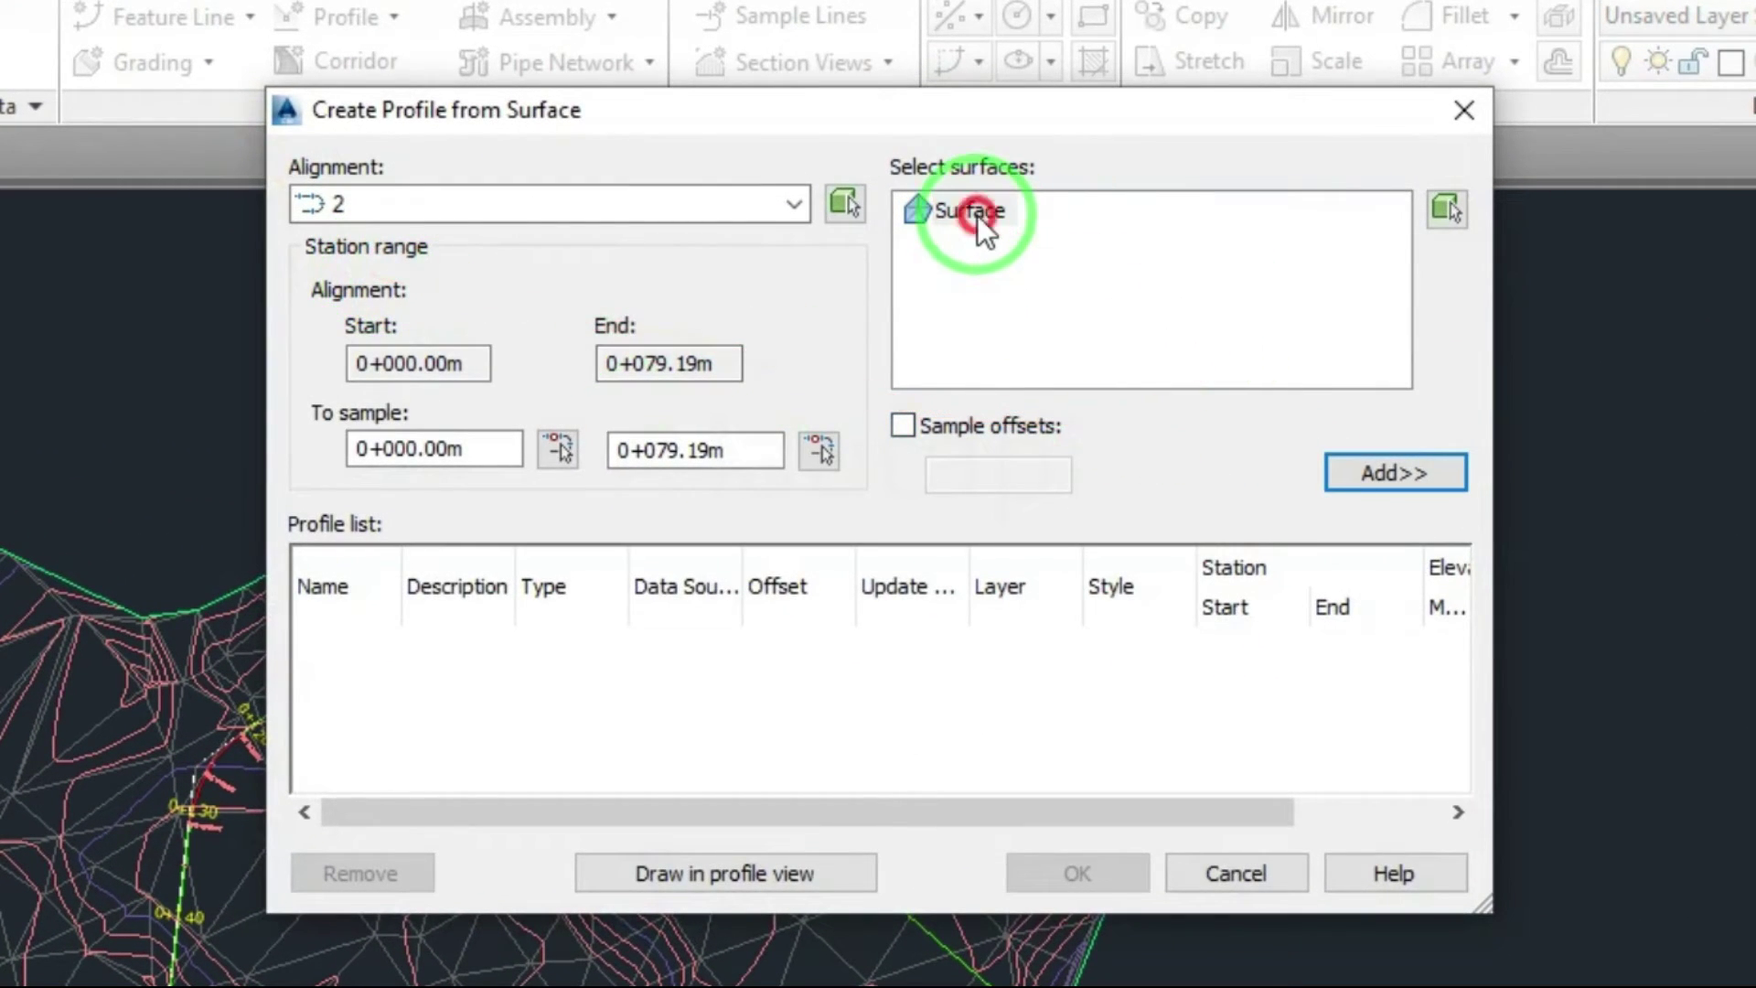
pyautogui.click(1405, 471)
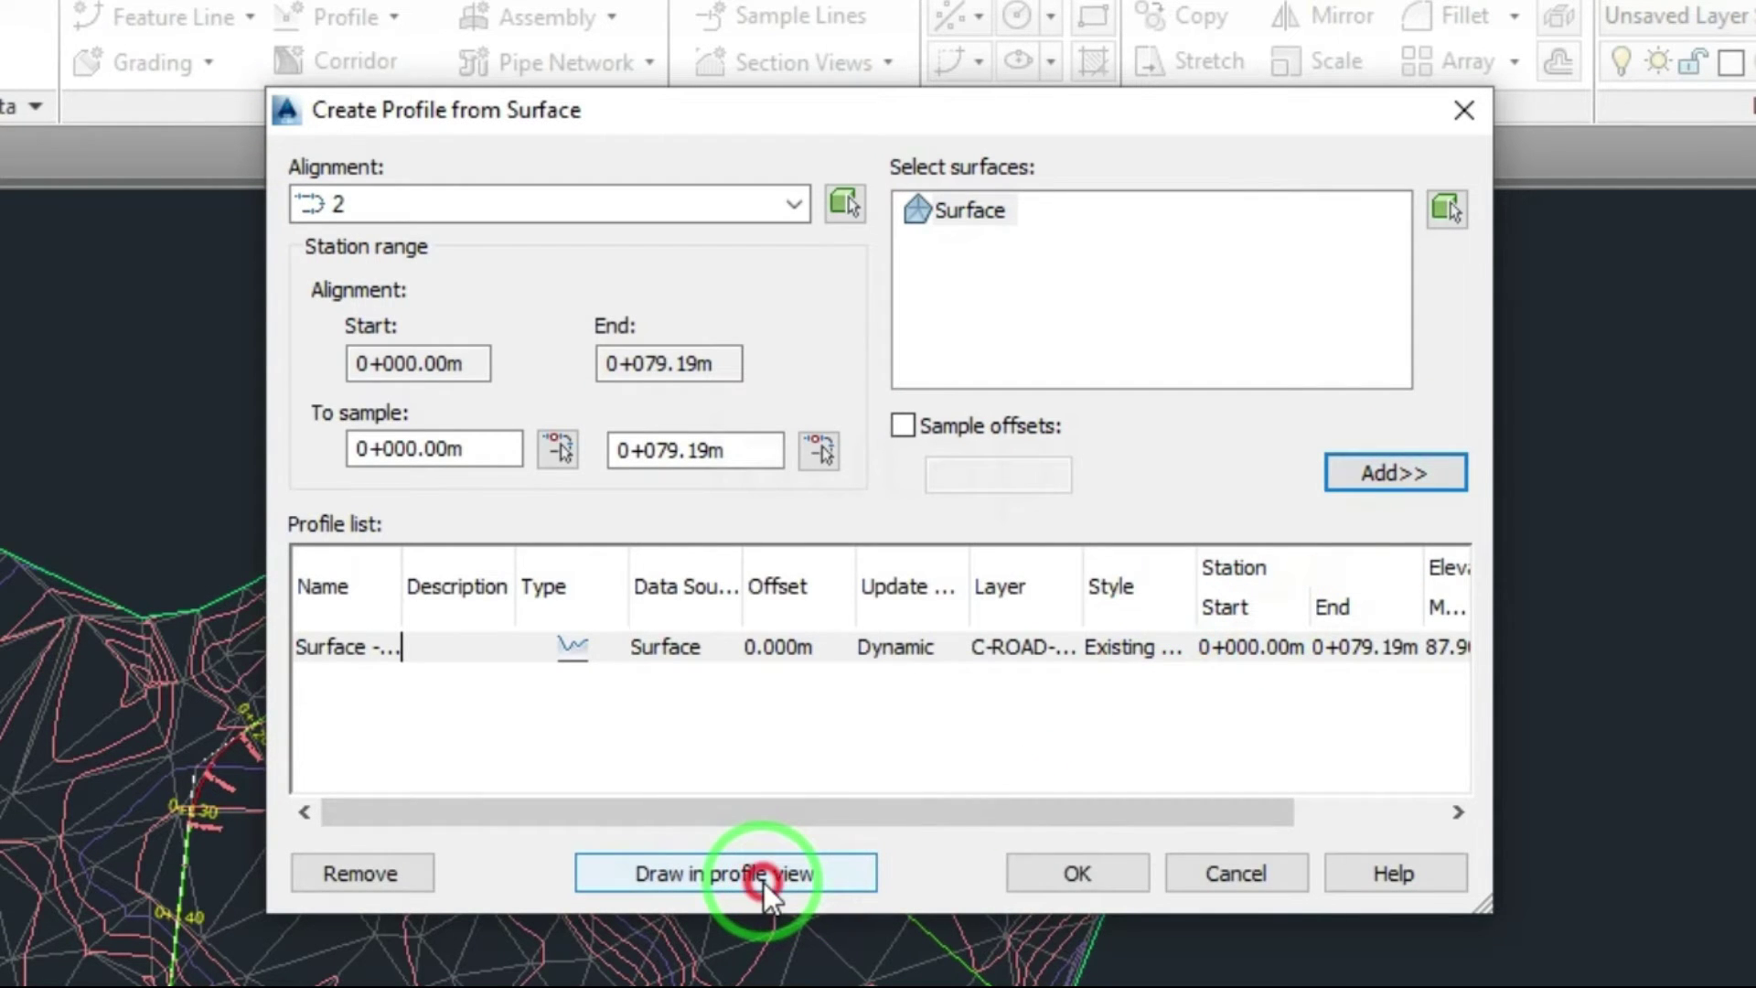
pyautogui.click(764, 882)
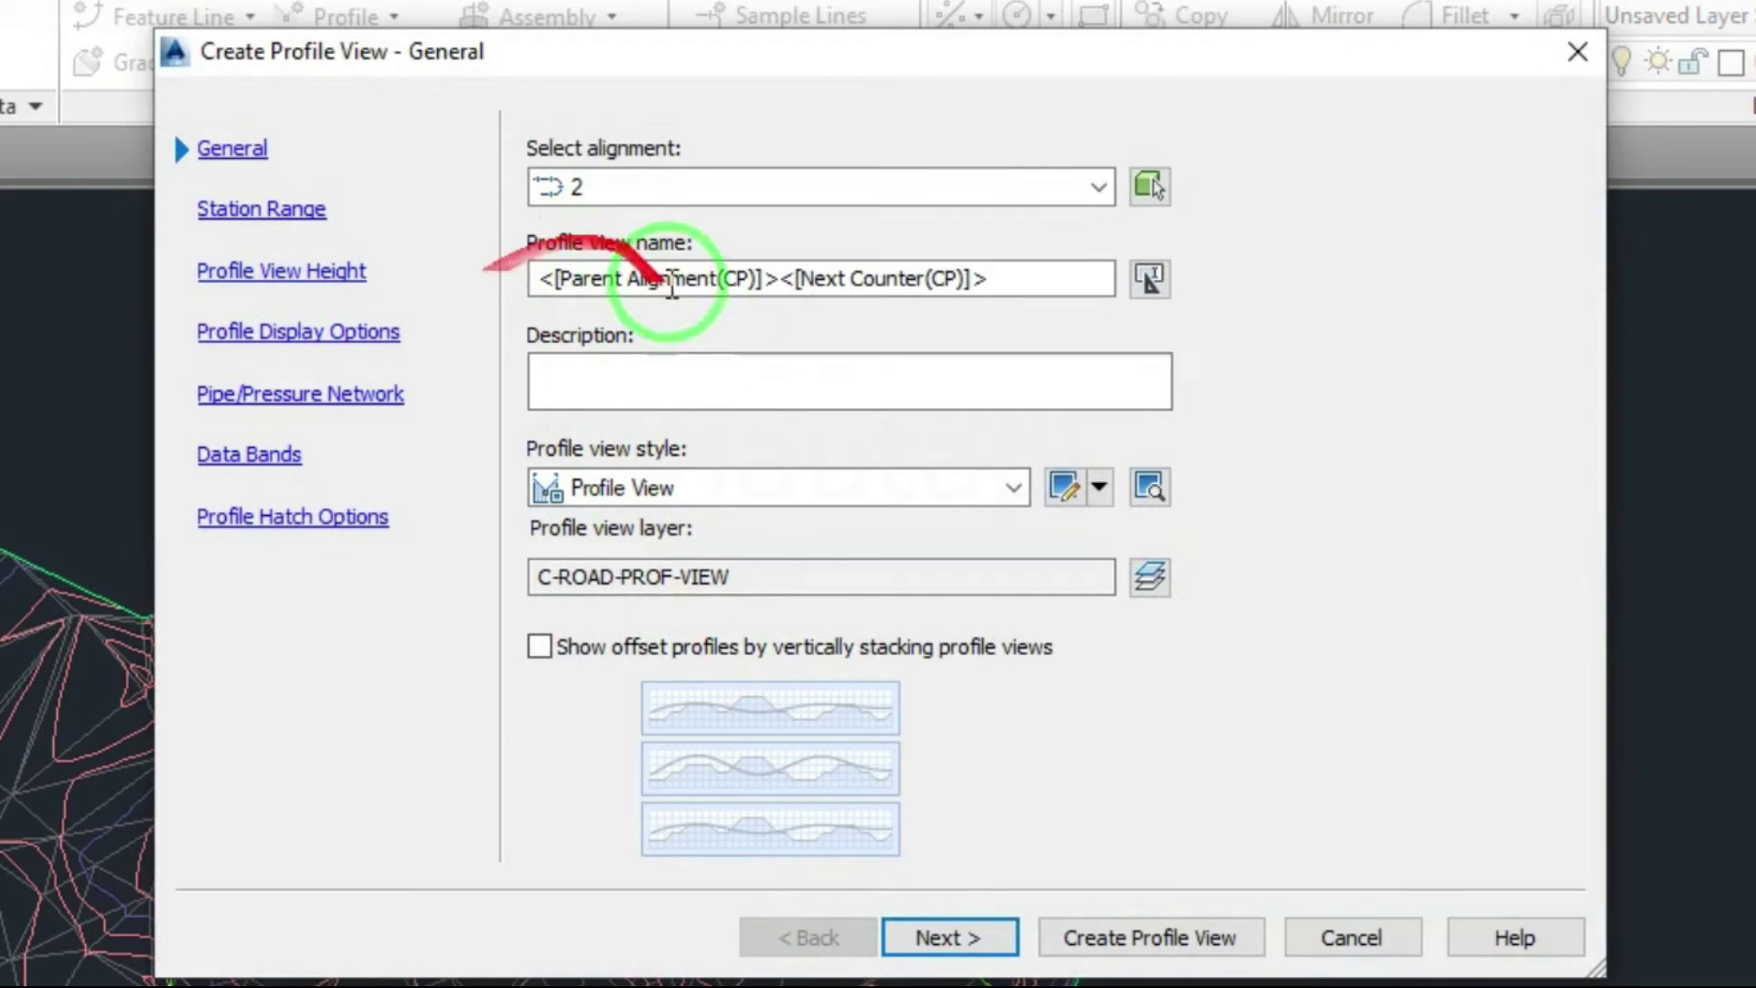
pyautogui.click(1059, 484)
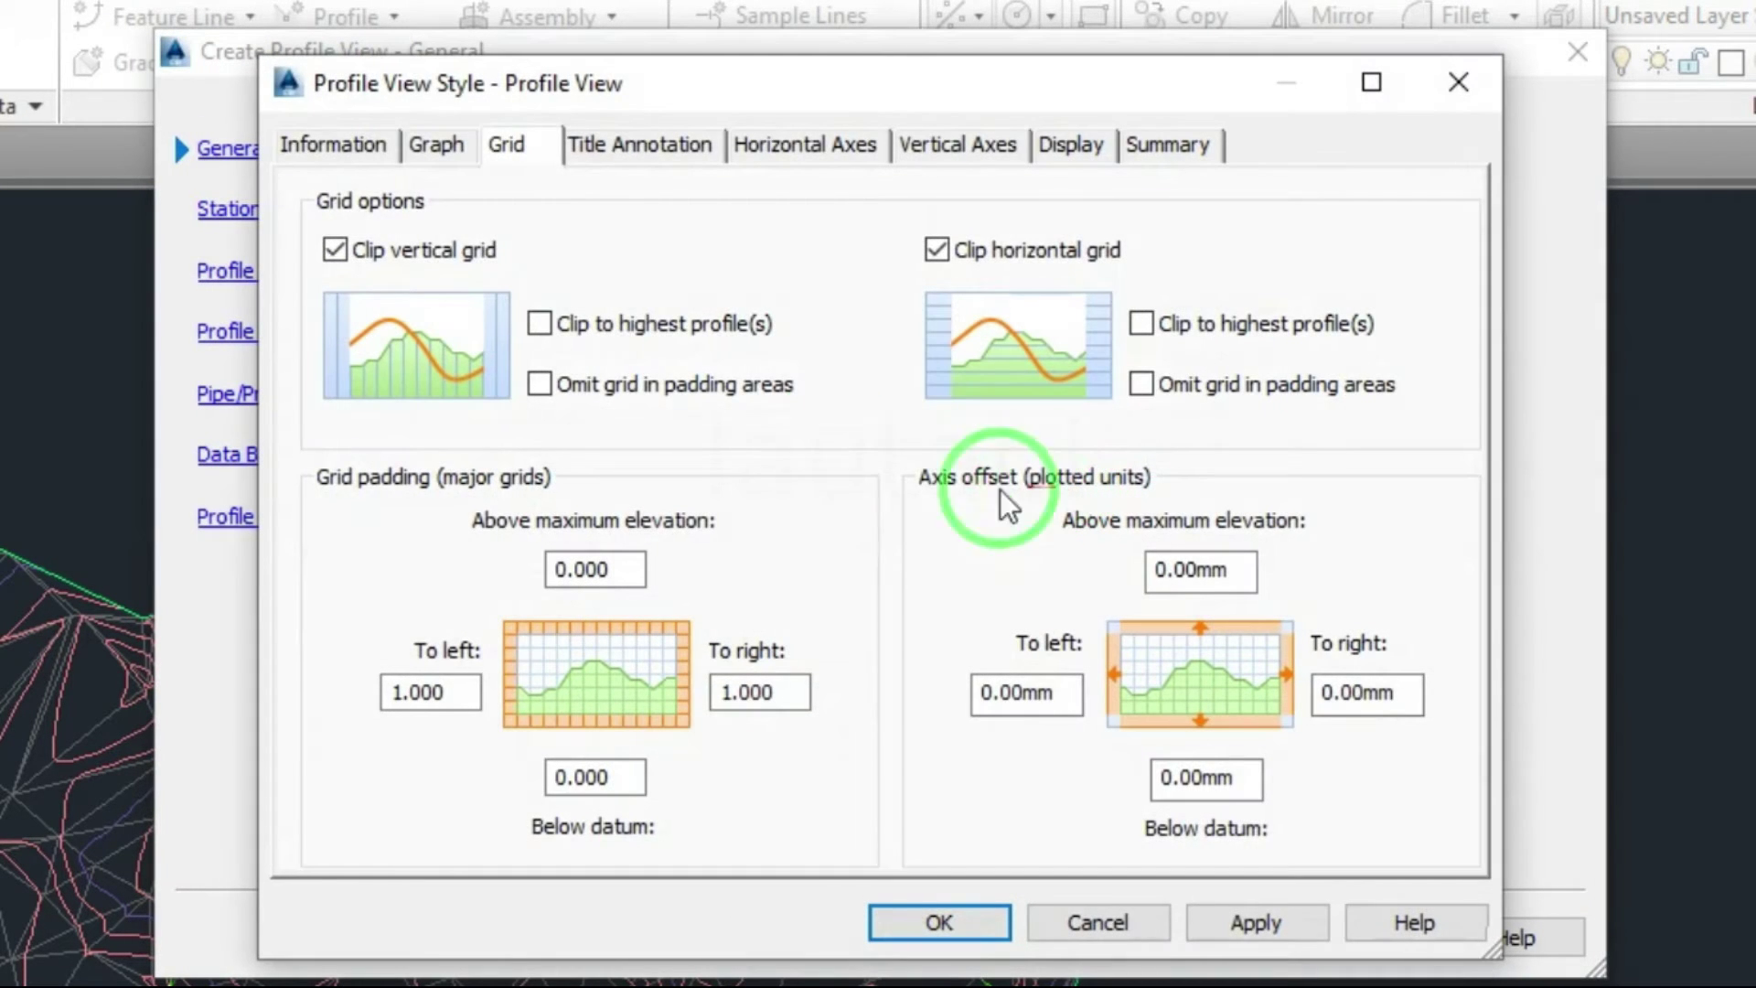
pyautogui.click(435, 146)
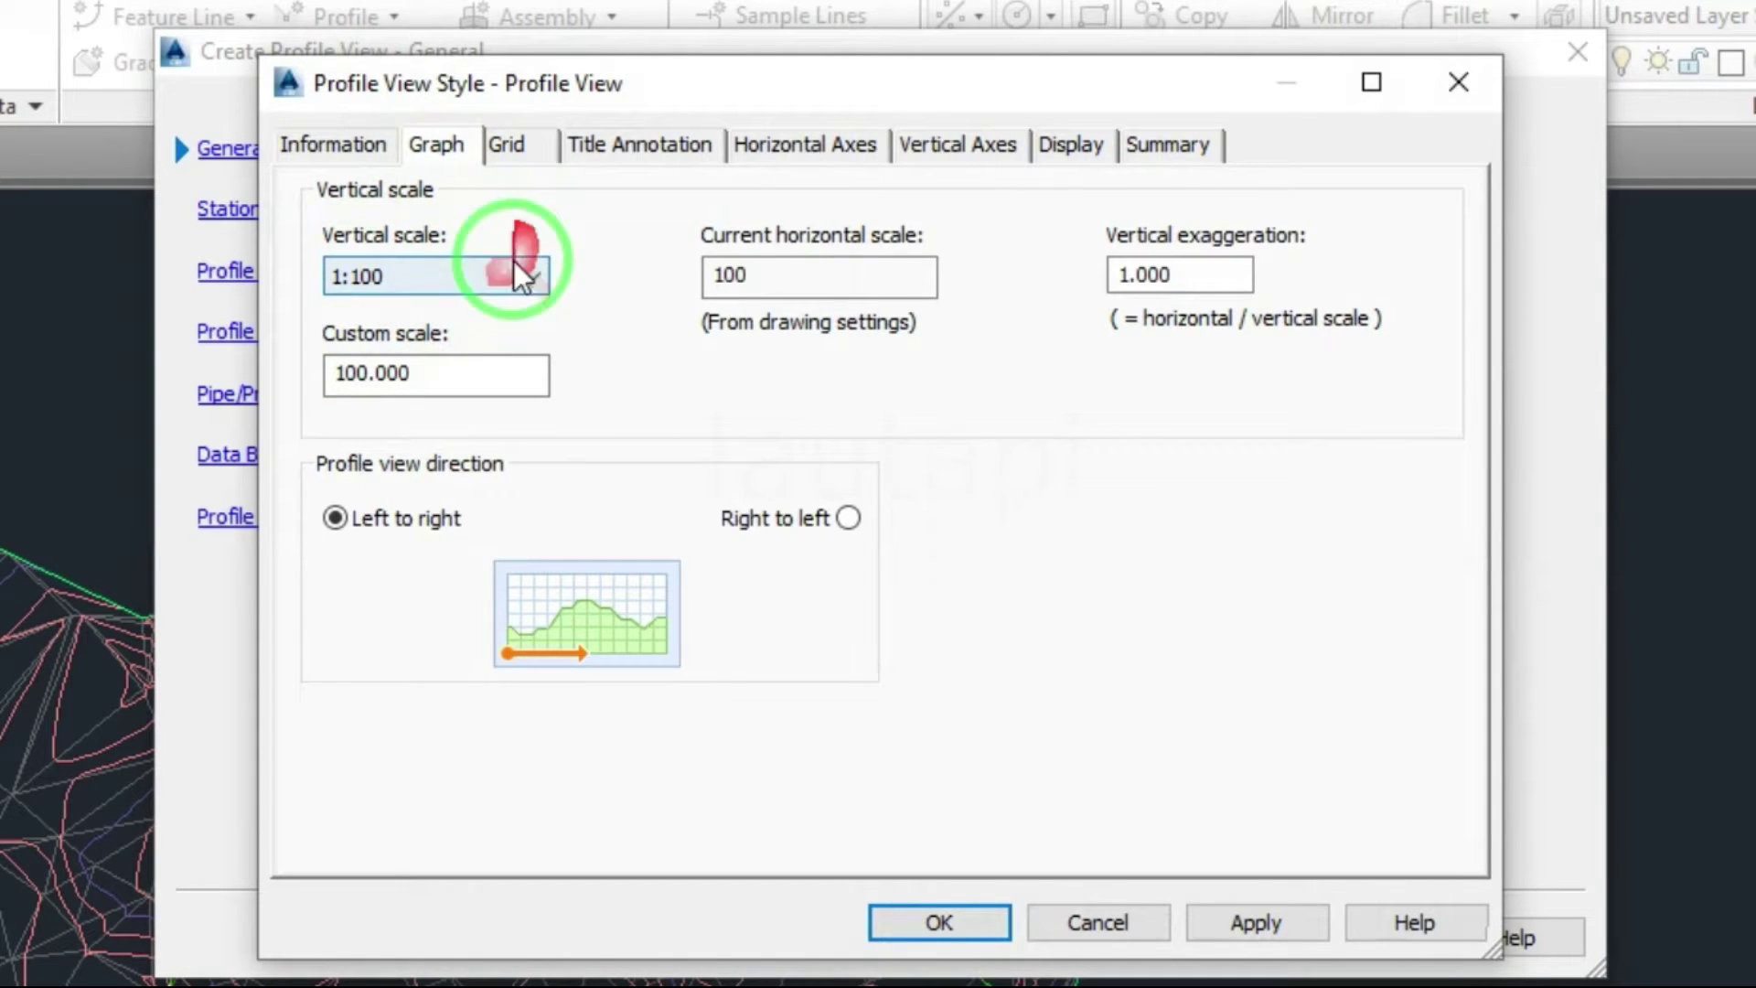
pyautogui.click(503, 145)
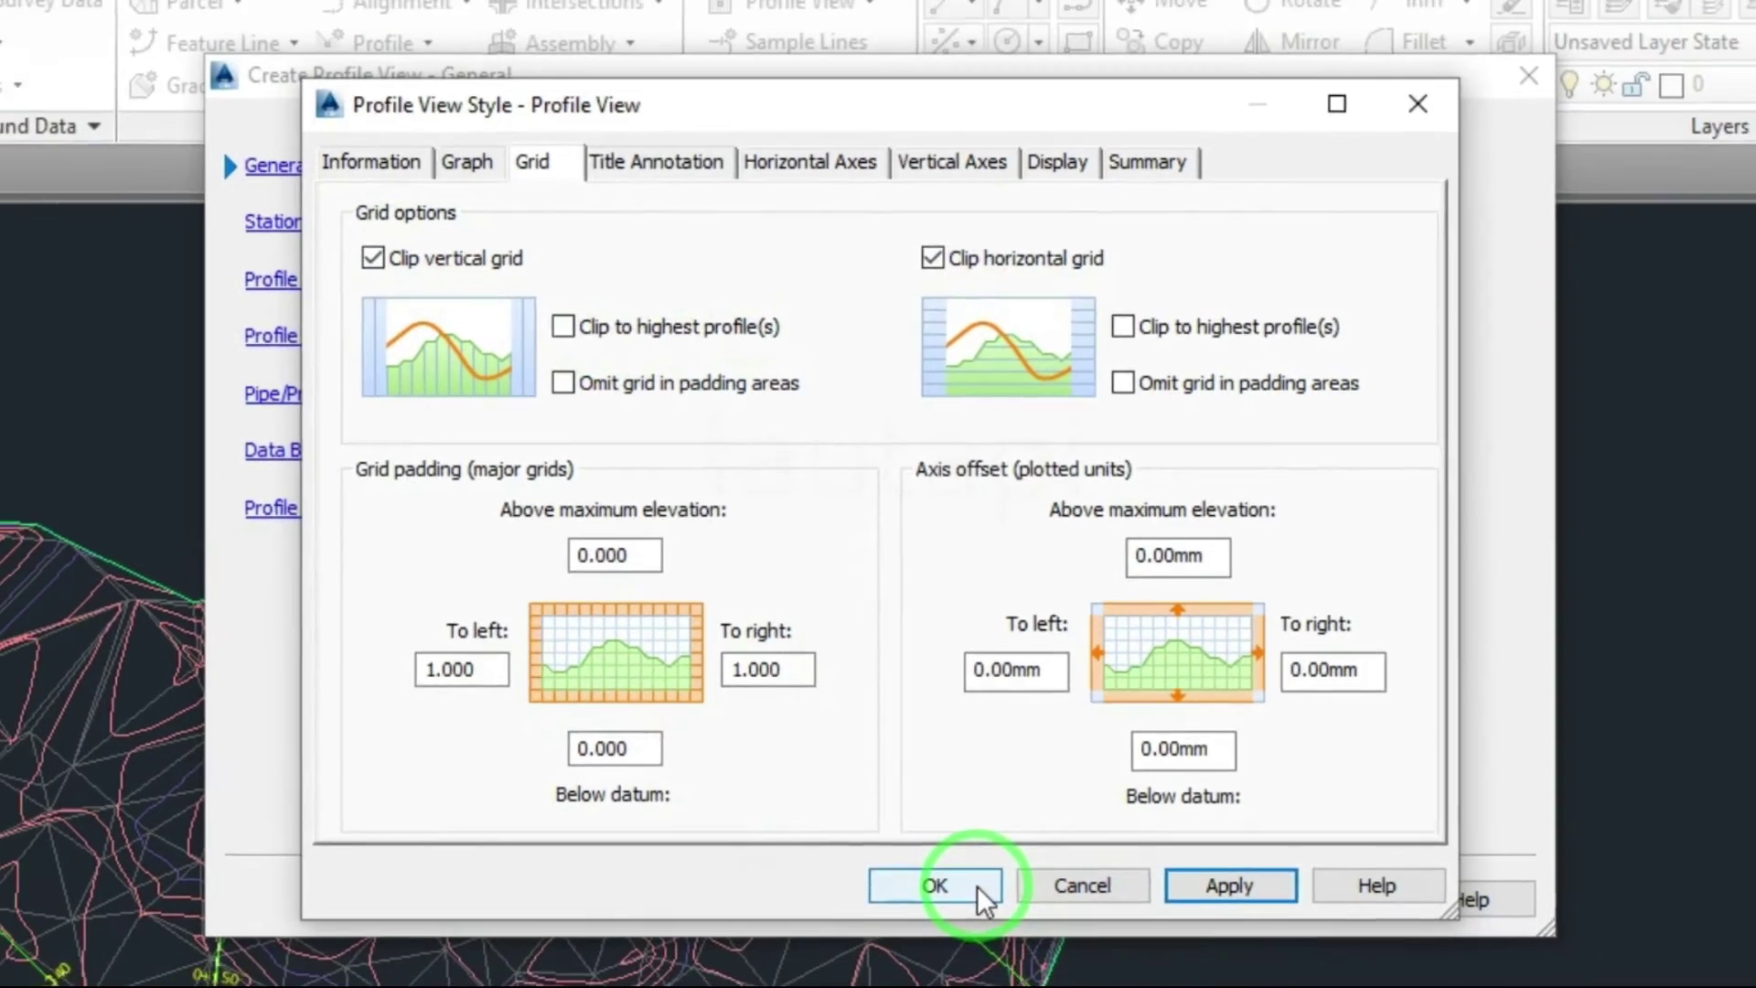
pyautogui.click(985, 923)
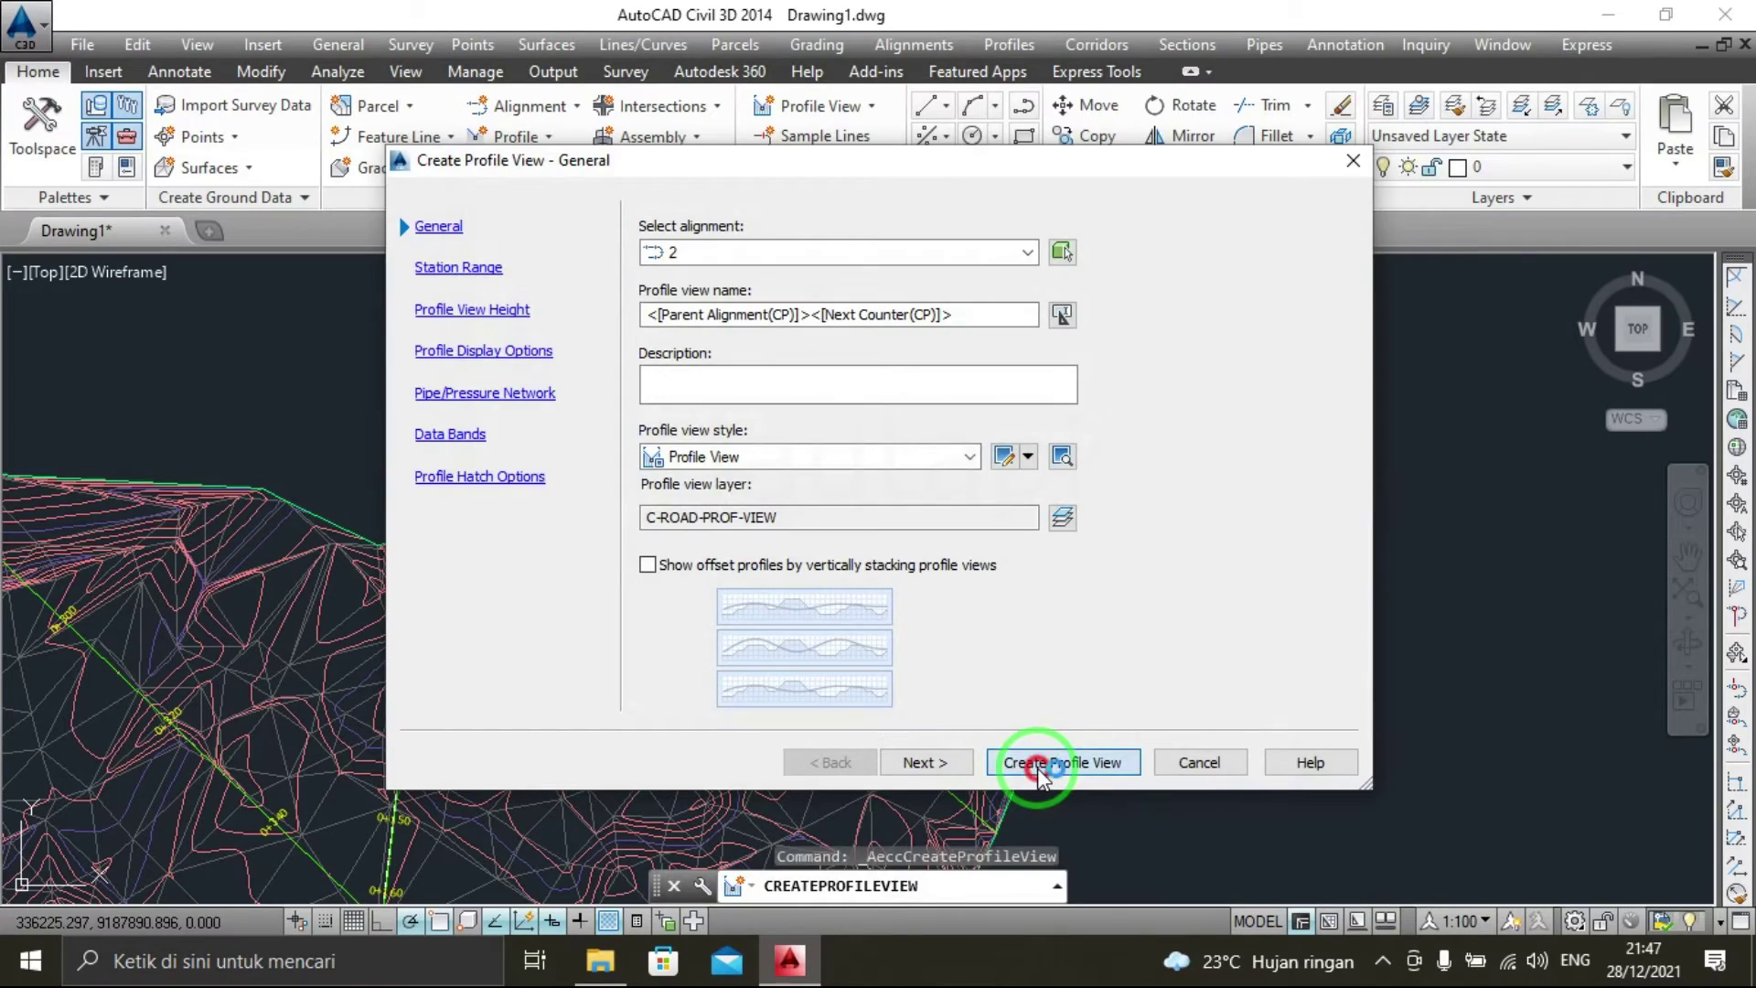
# Place alignment 2's profile view right of the plan, below alignment 1's profile view.
pyautogui.click(1038, 764)
pyautogui.scroll(-5, 903, 588)
pyautogui.scroll(3, 843, 530)
pyautogui.scroll(2, 894, 655)
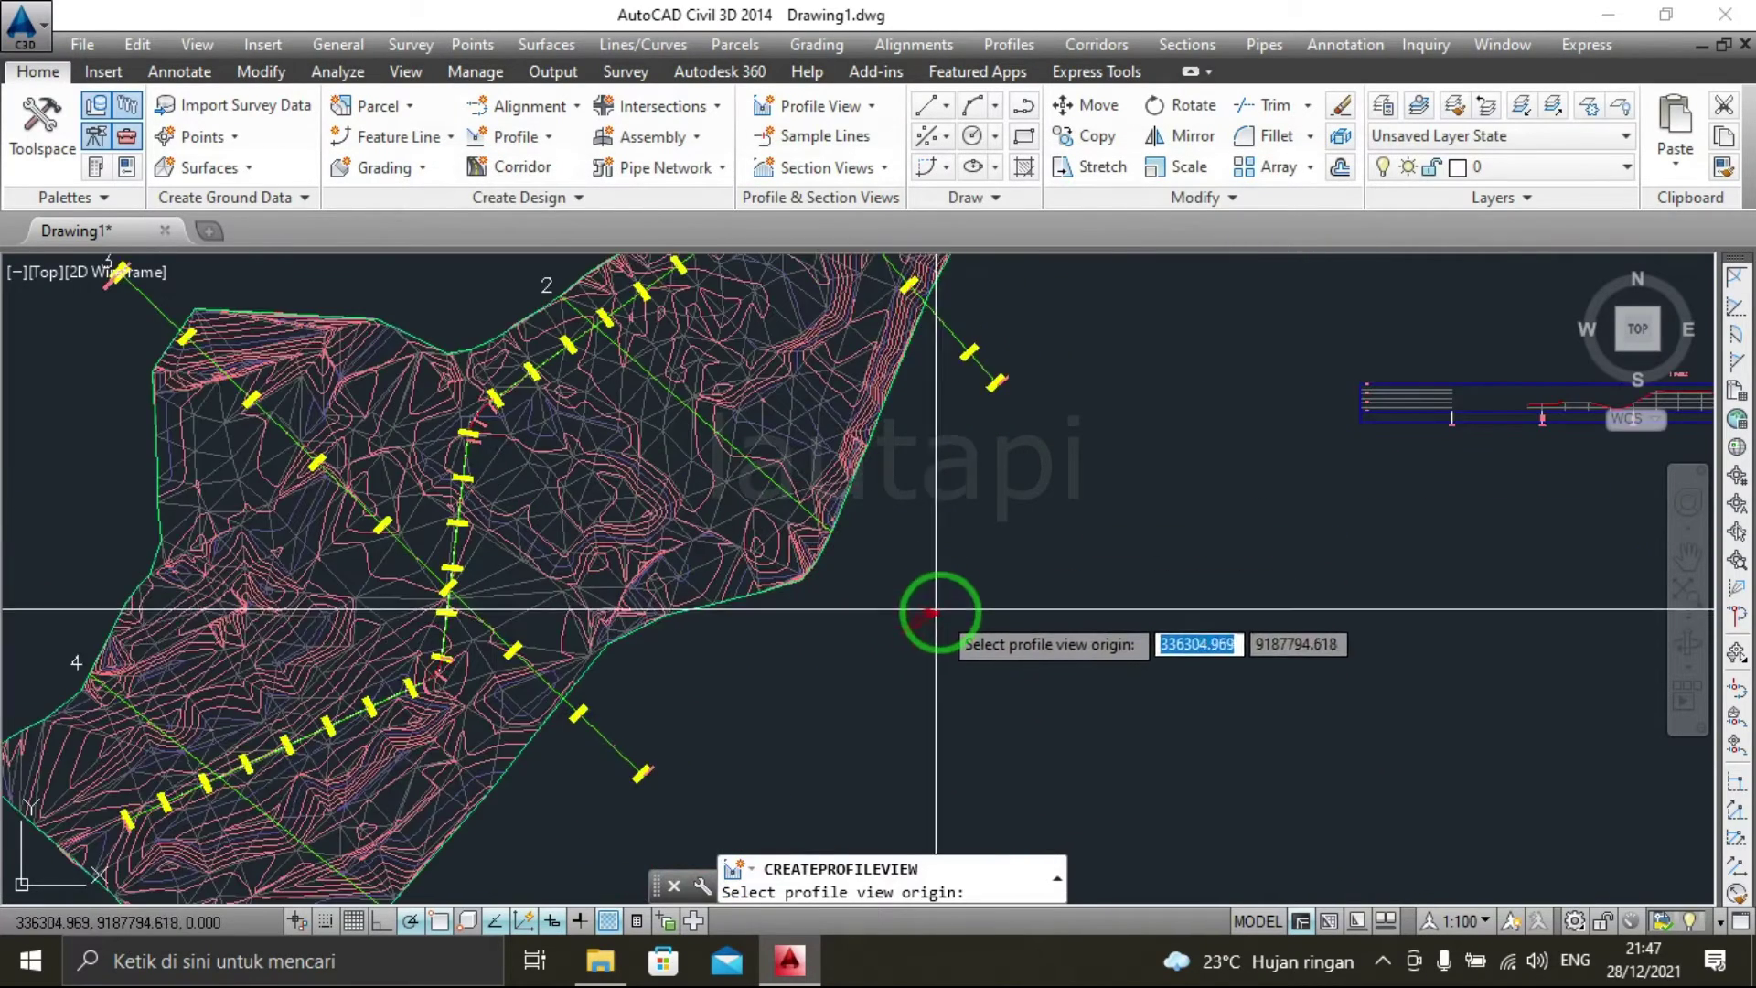
pyautogui.moveTo(930, 608); pyautogui.dragTo(659, 588, button='middle')
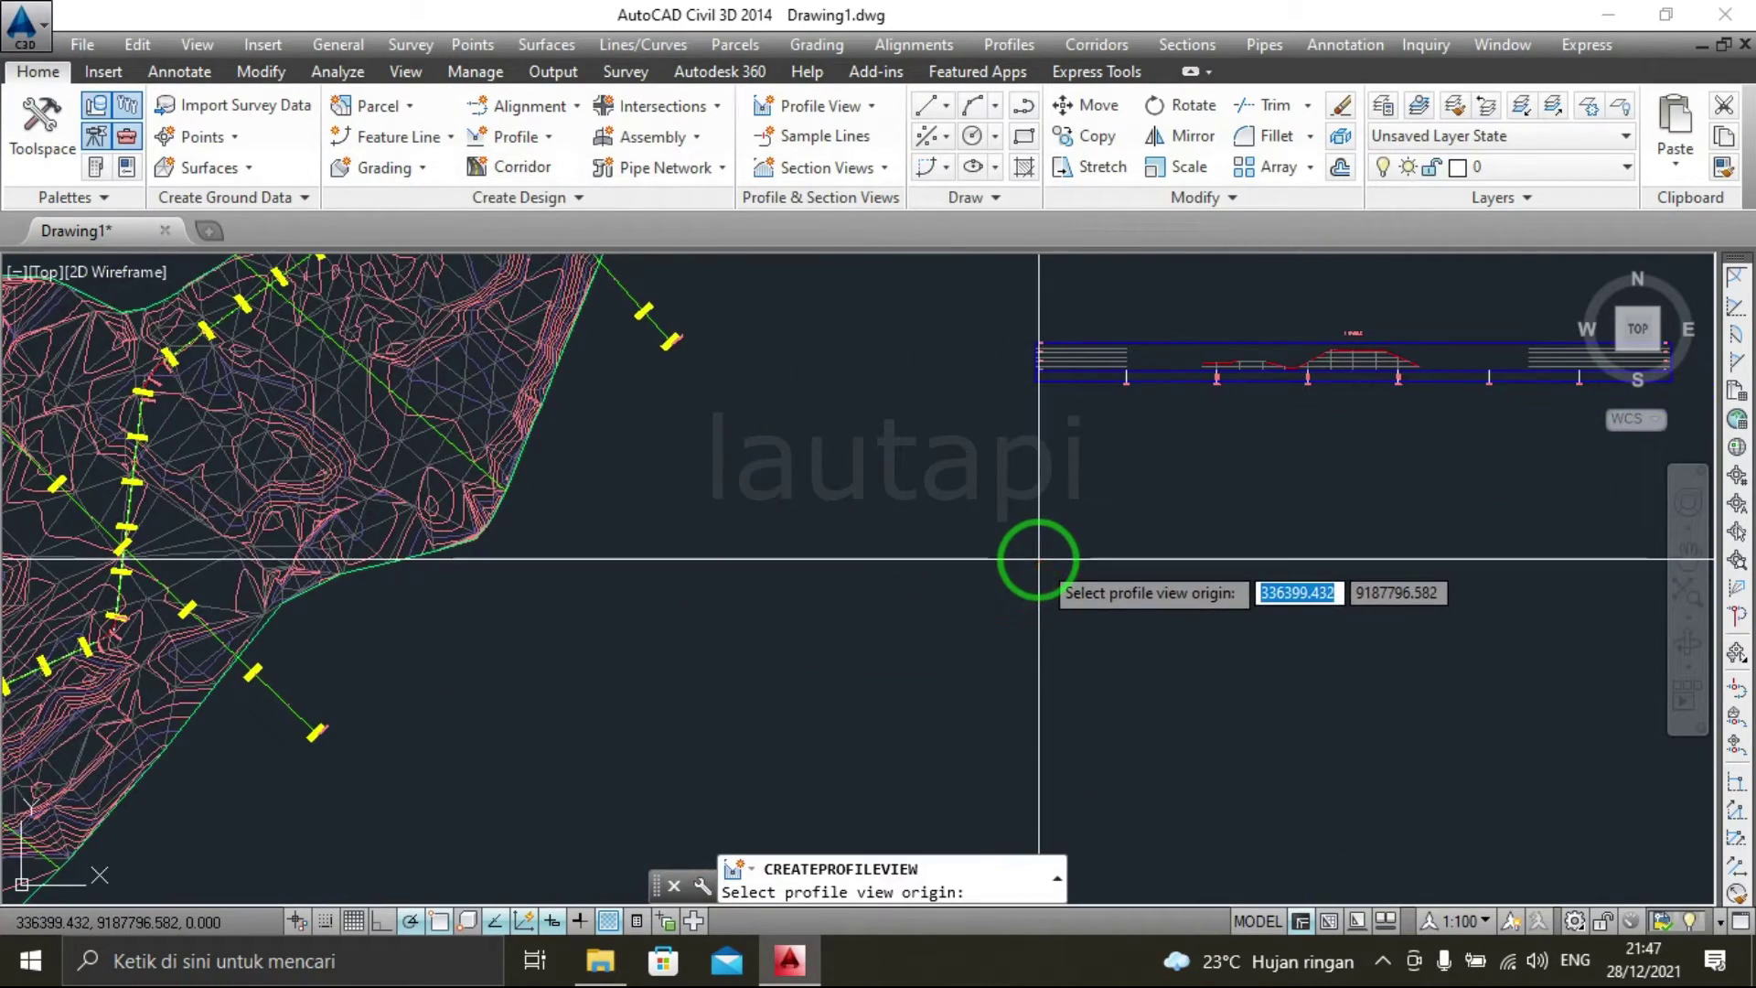
pyautogui.click(1038, 558)
# Zoom and pan between the surface plan and both profile views to check the layout.
pyautogui.scroll(4, 1188, 600)
pyautogui.moveTo(1215, 561)
pyautogui.mouseDown(button='middle')
pyautogui.moveTo(1029, 583)
pyautogui.moveTo(969, 569)
pyautogui.mouseUp(button='middle')
pyautogui.scroll(2, 969, 569)
pyautogui.scroll(2, 980, 565)
pyautogui.scroll(-2, 969, 573)
pyautogui.scroll(-2, 969, 573)
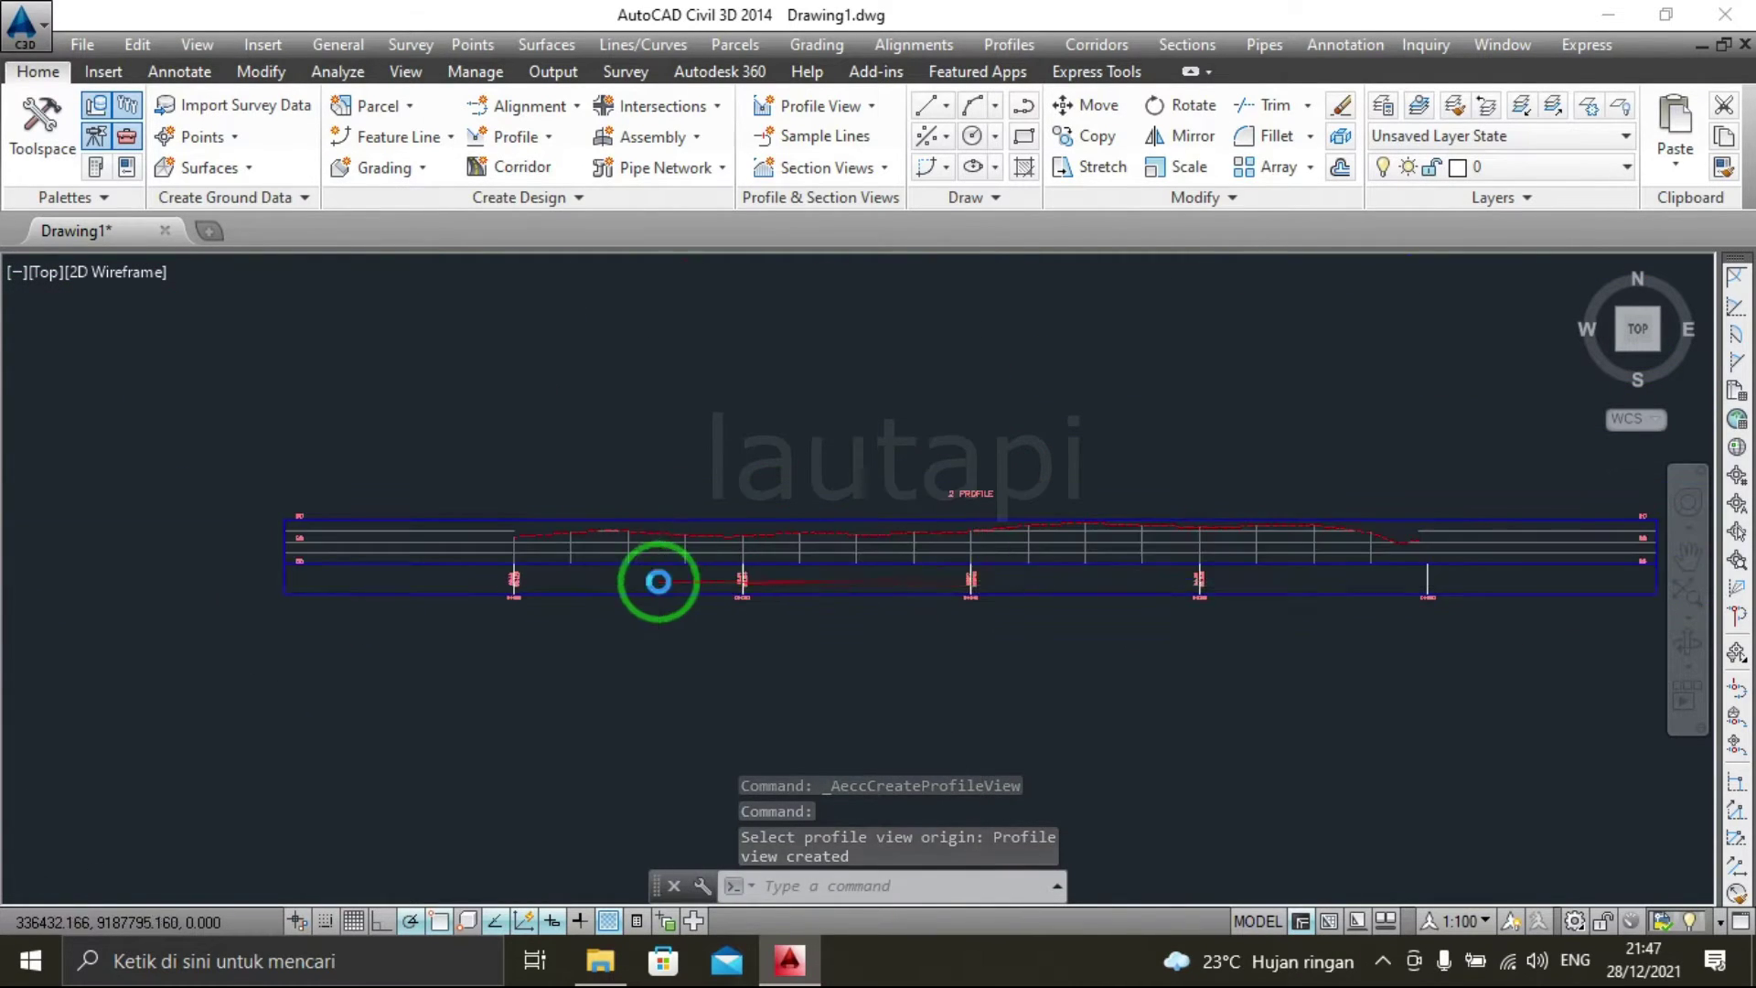
pyautogui.scroll(-5, 658, 580)
pyautogui.moveTo(419, 568); pyautogui.dragTo(686, 509, button='middle')
pyautogui.scroll(4, 643, 494)
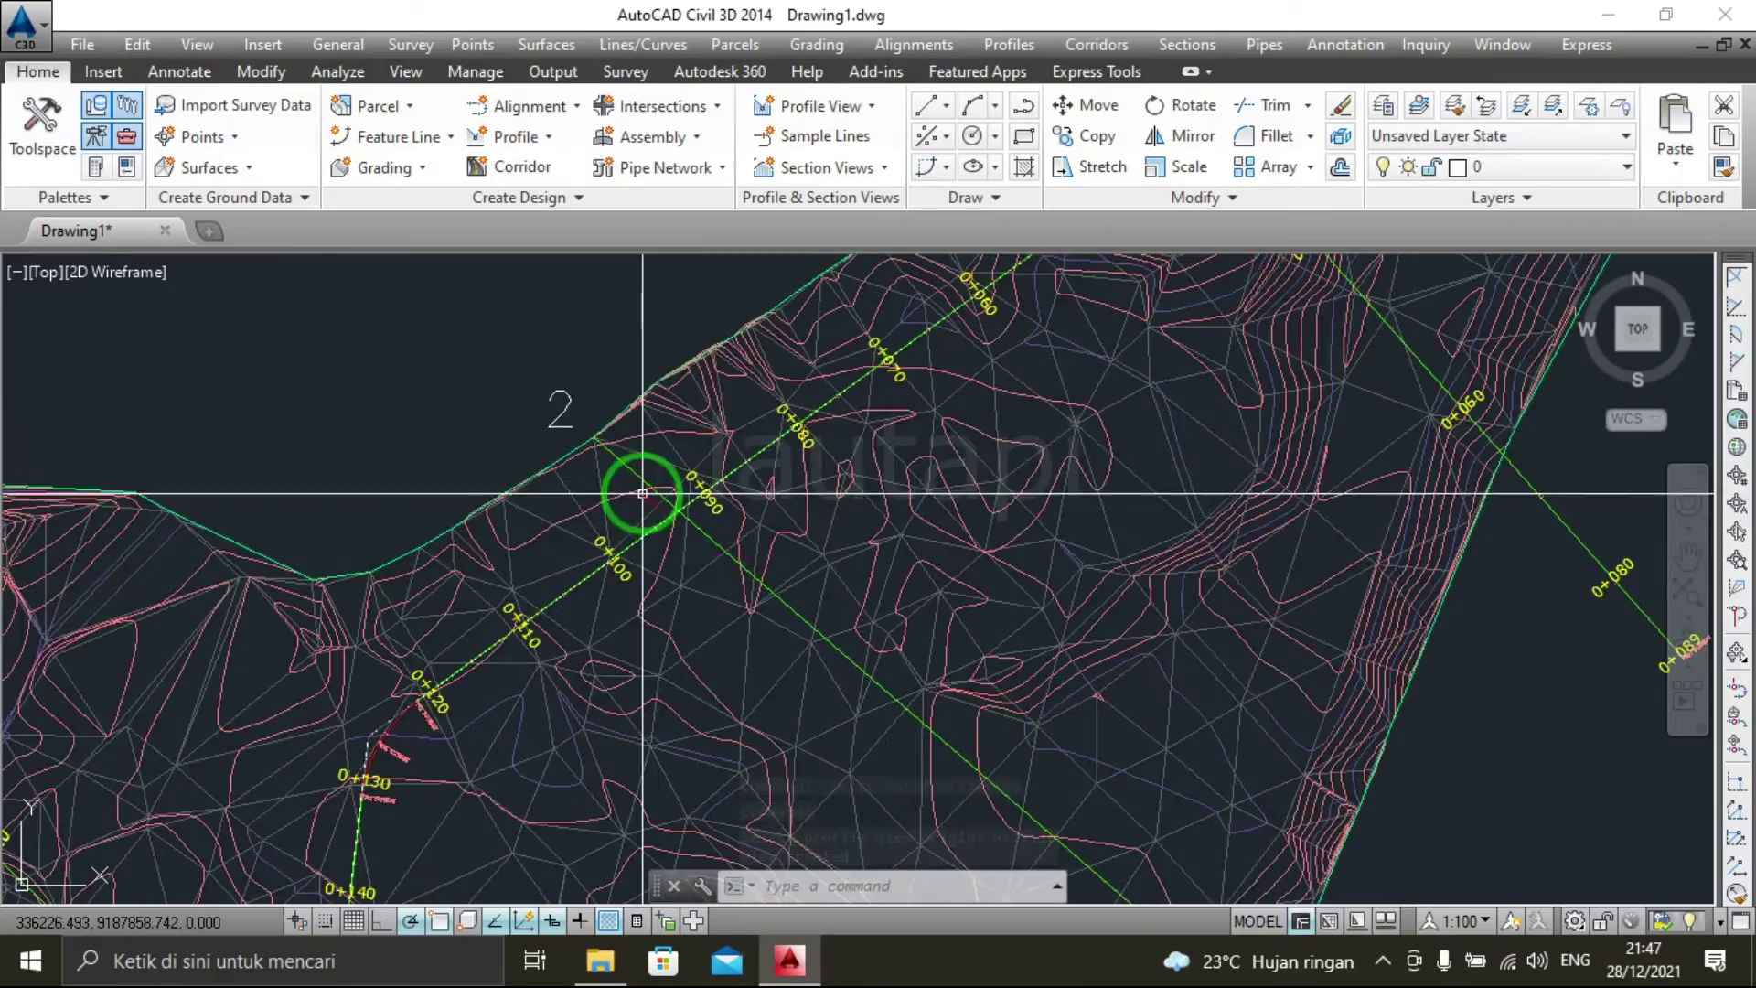
pyautogui.scroll(5, 622, 466)
pyautogui.scroll(-8, 705, 498)
pyautogui.scroll(-5, 695, 530)
pyautogui.scroll(3, 754, 583)
pyautogui.scroll(3, 685, 576)
pyautogui.scroll(2, 765, 593)
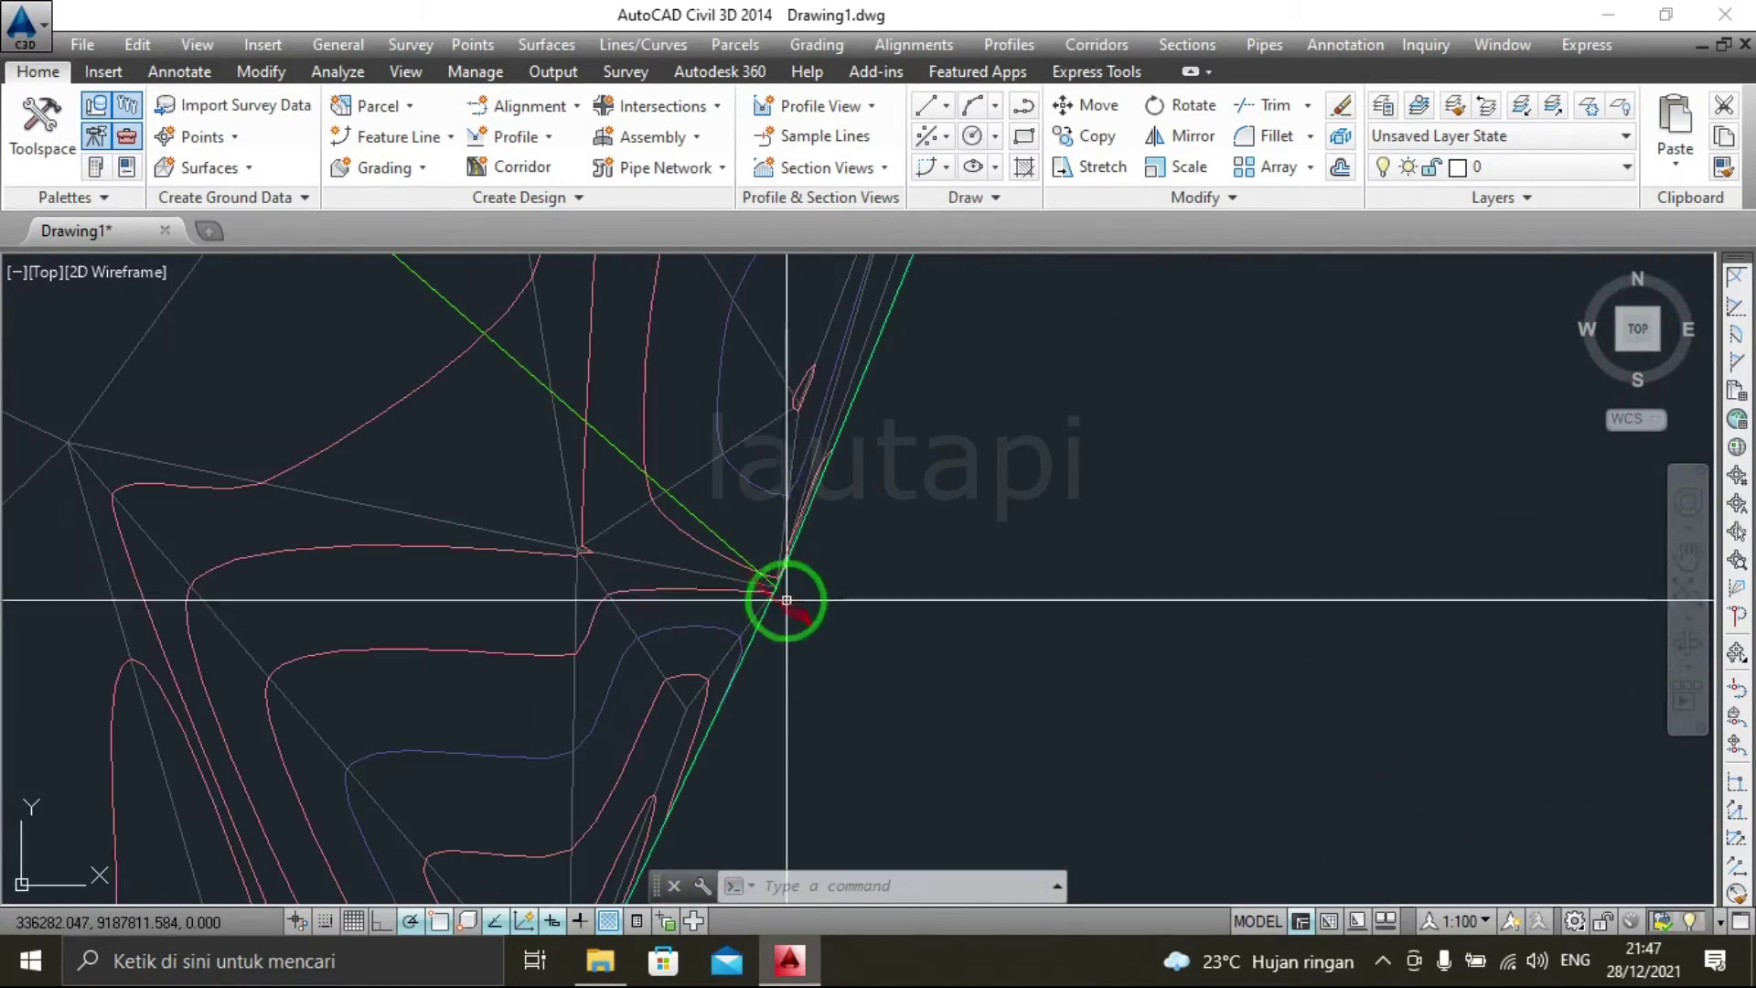
pyautogui.scroll(-5, 786, 599)
pyautogui.moveTo(1187, 678); pyautogui.dragTo(1031, 639, button='middle')
pyautogui.scroll(5, 1034, 621)
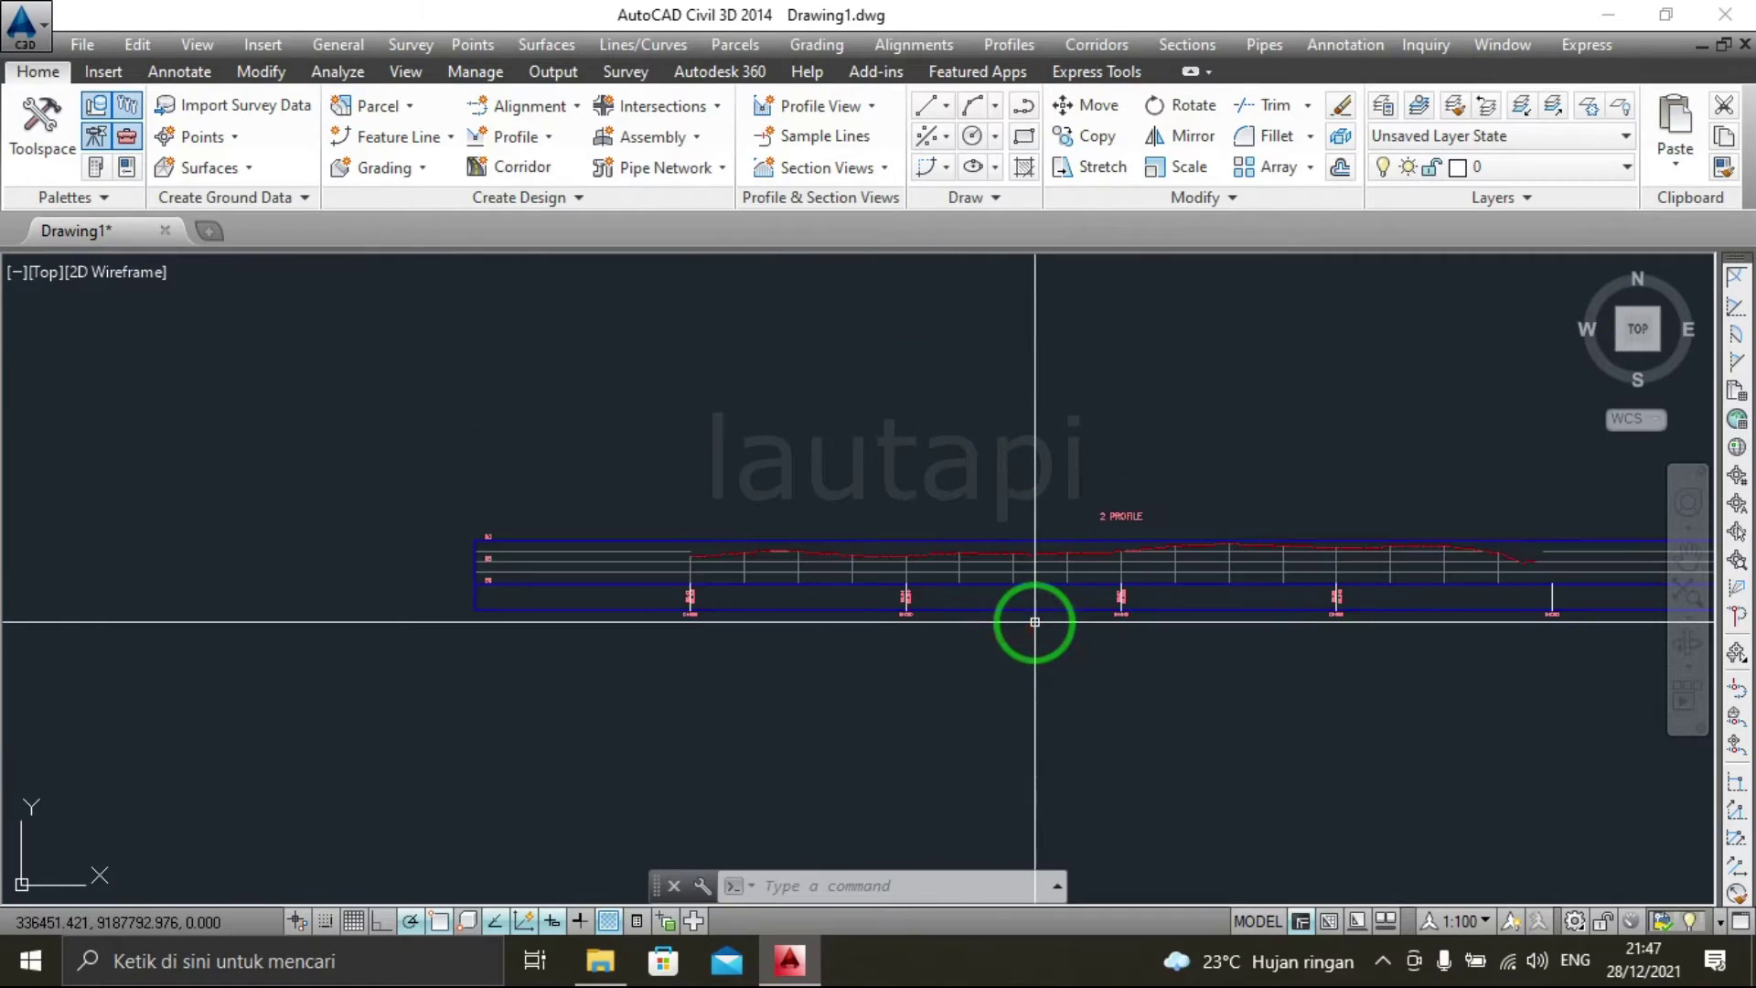
pyautogui.scroll(-3, 1035, 622)
pyautogui.moveTo(642, 610); pyautogui.dragTo(799, 640, button='middle')
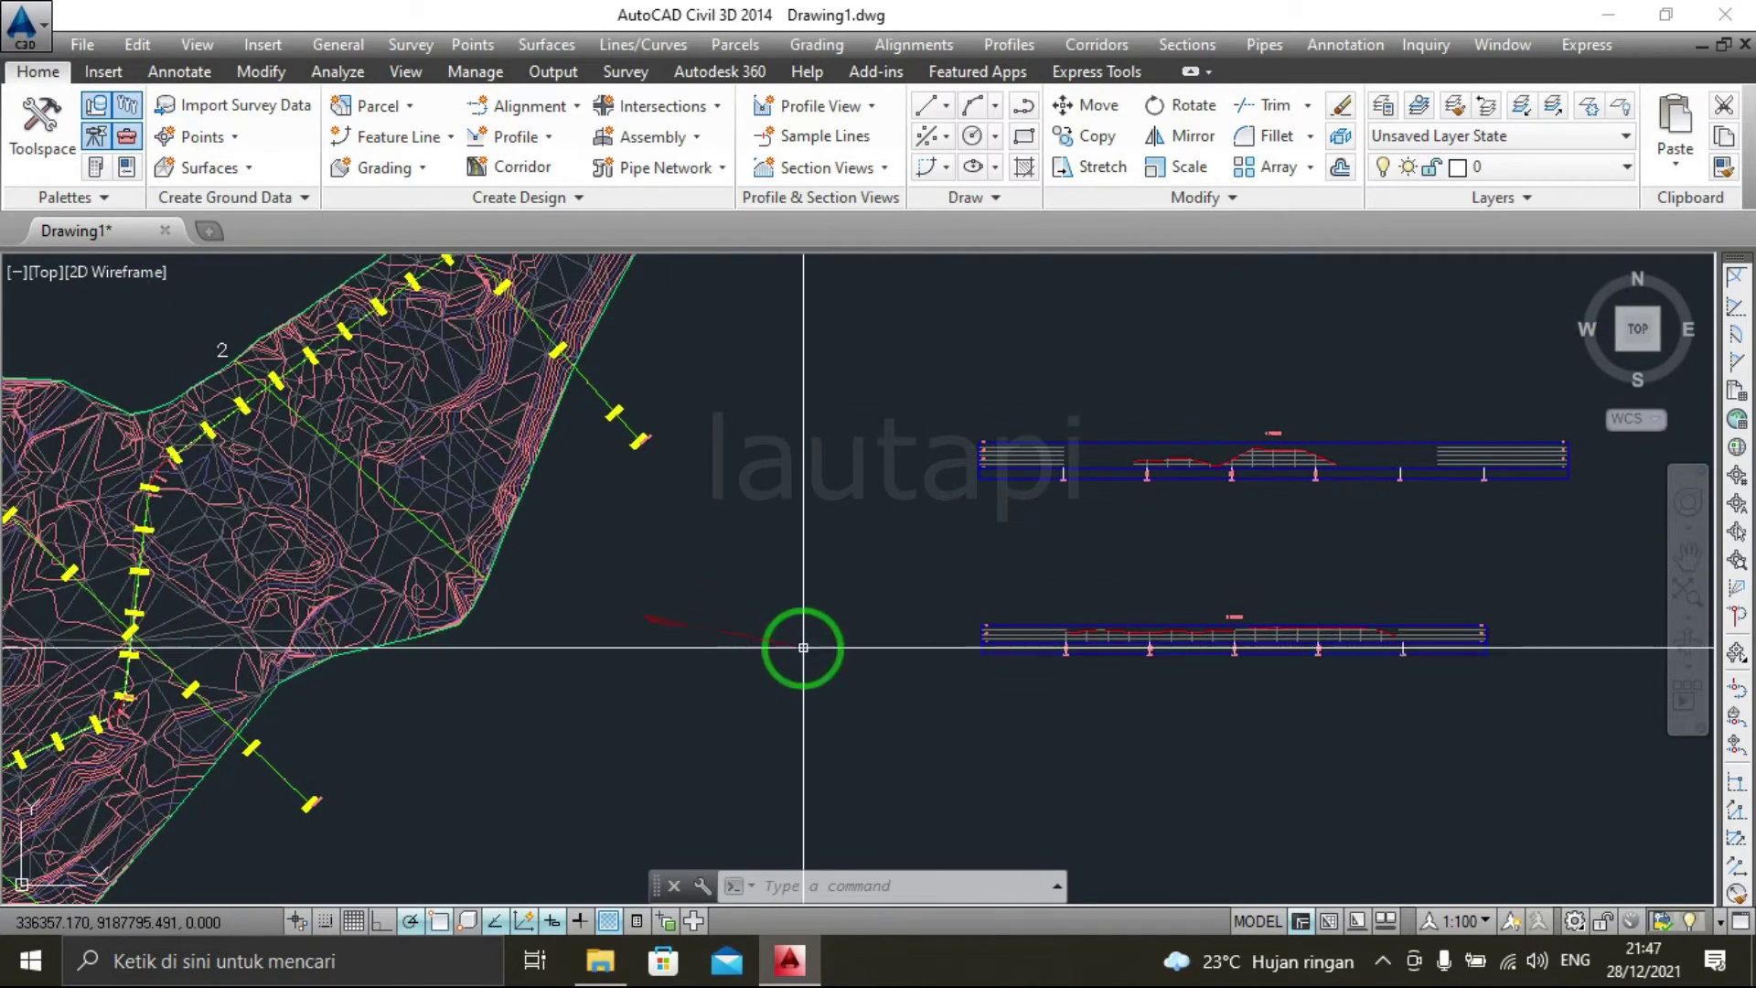
pyautogui.moveTo(470, 579); pyautogui.dragTo(731, 679, button='middle')
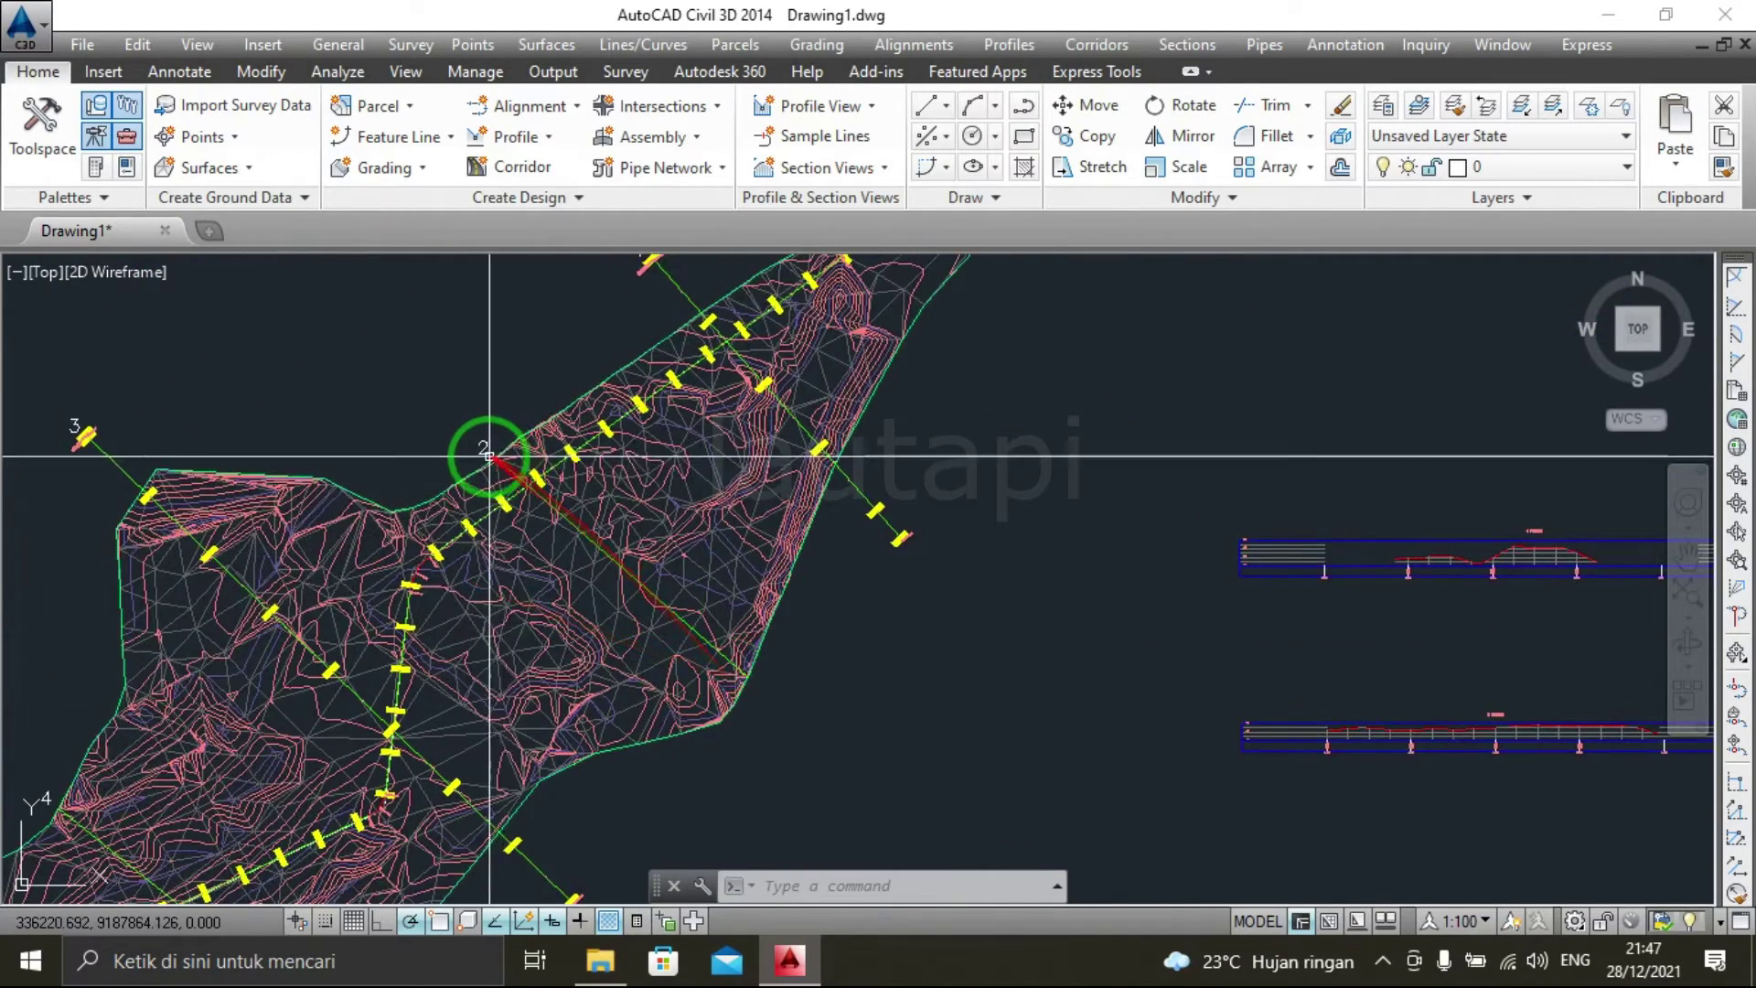
pyautogui.scroll(3, 485, 458)
pyautogui.scroll(-3, 509, 430)
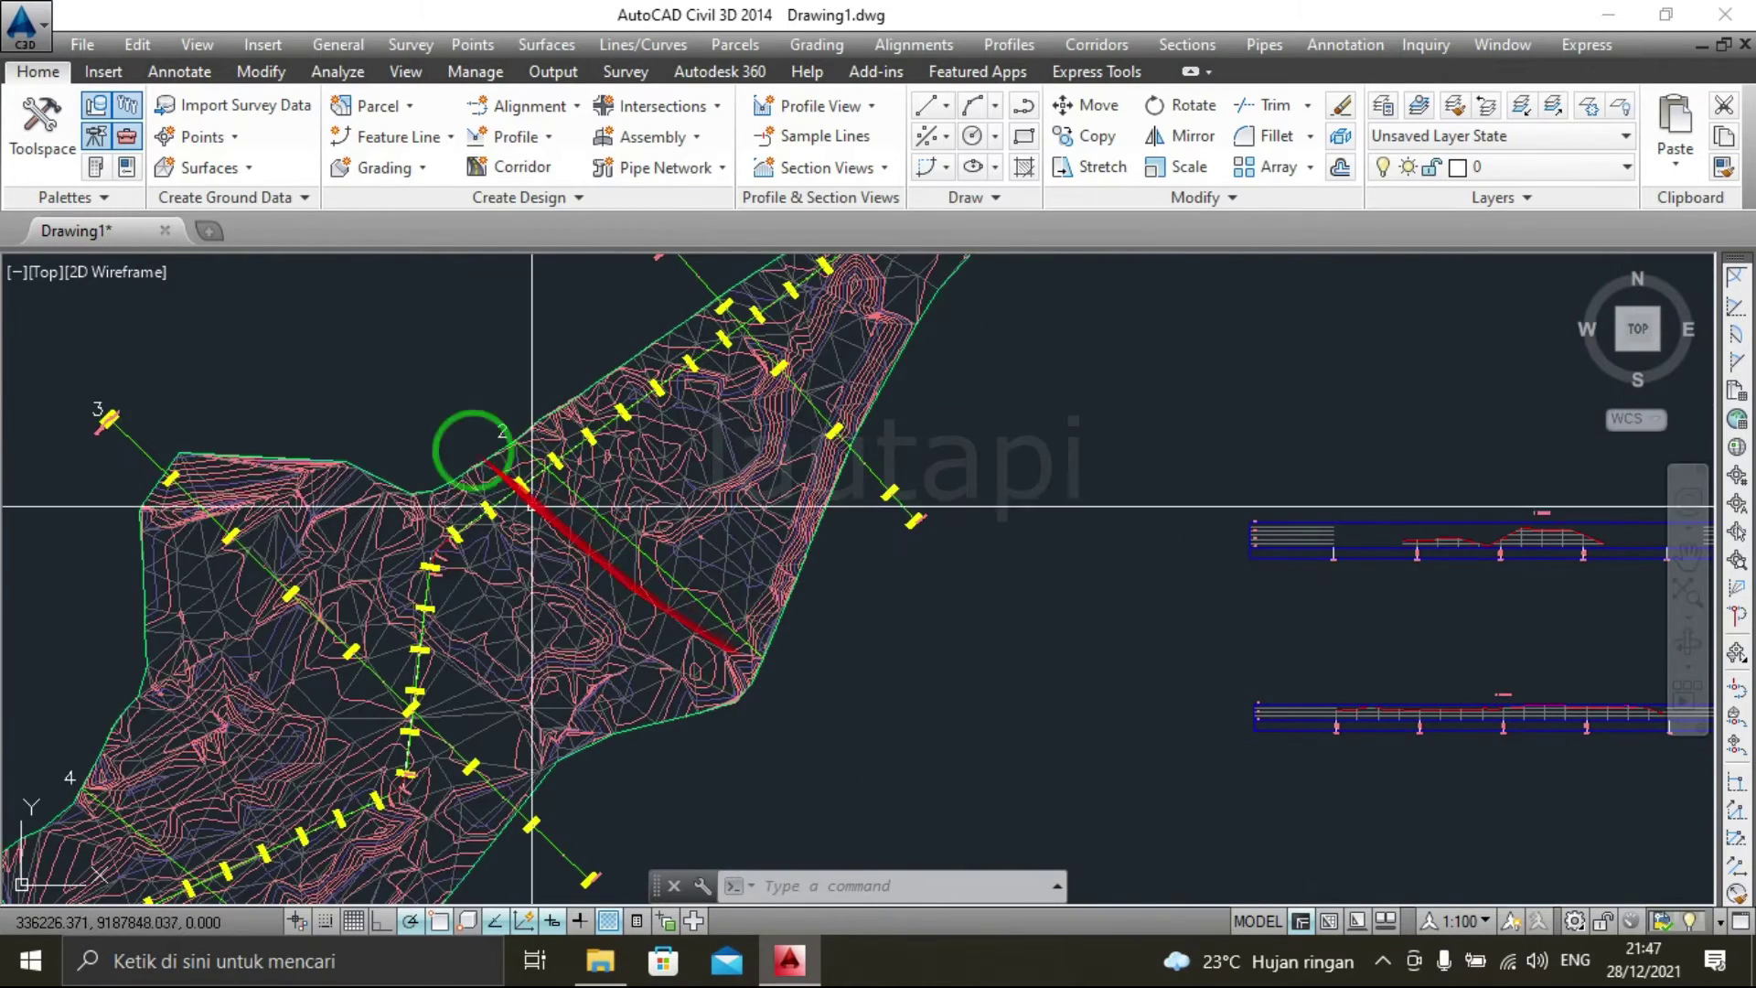
pyautogui.scroll(-2, 670, 554)
pyautogui.moveTo(1051, 659); pyautogui.dragTo(784, 556, button='middle')
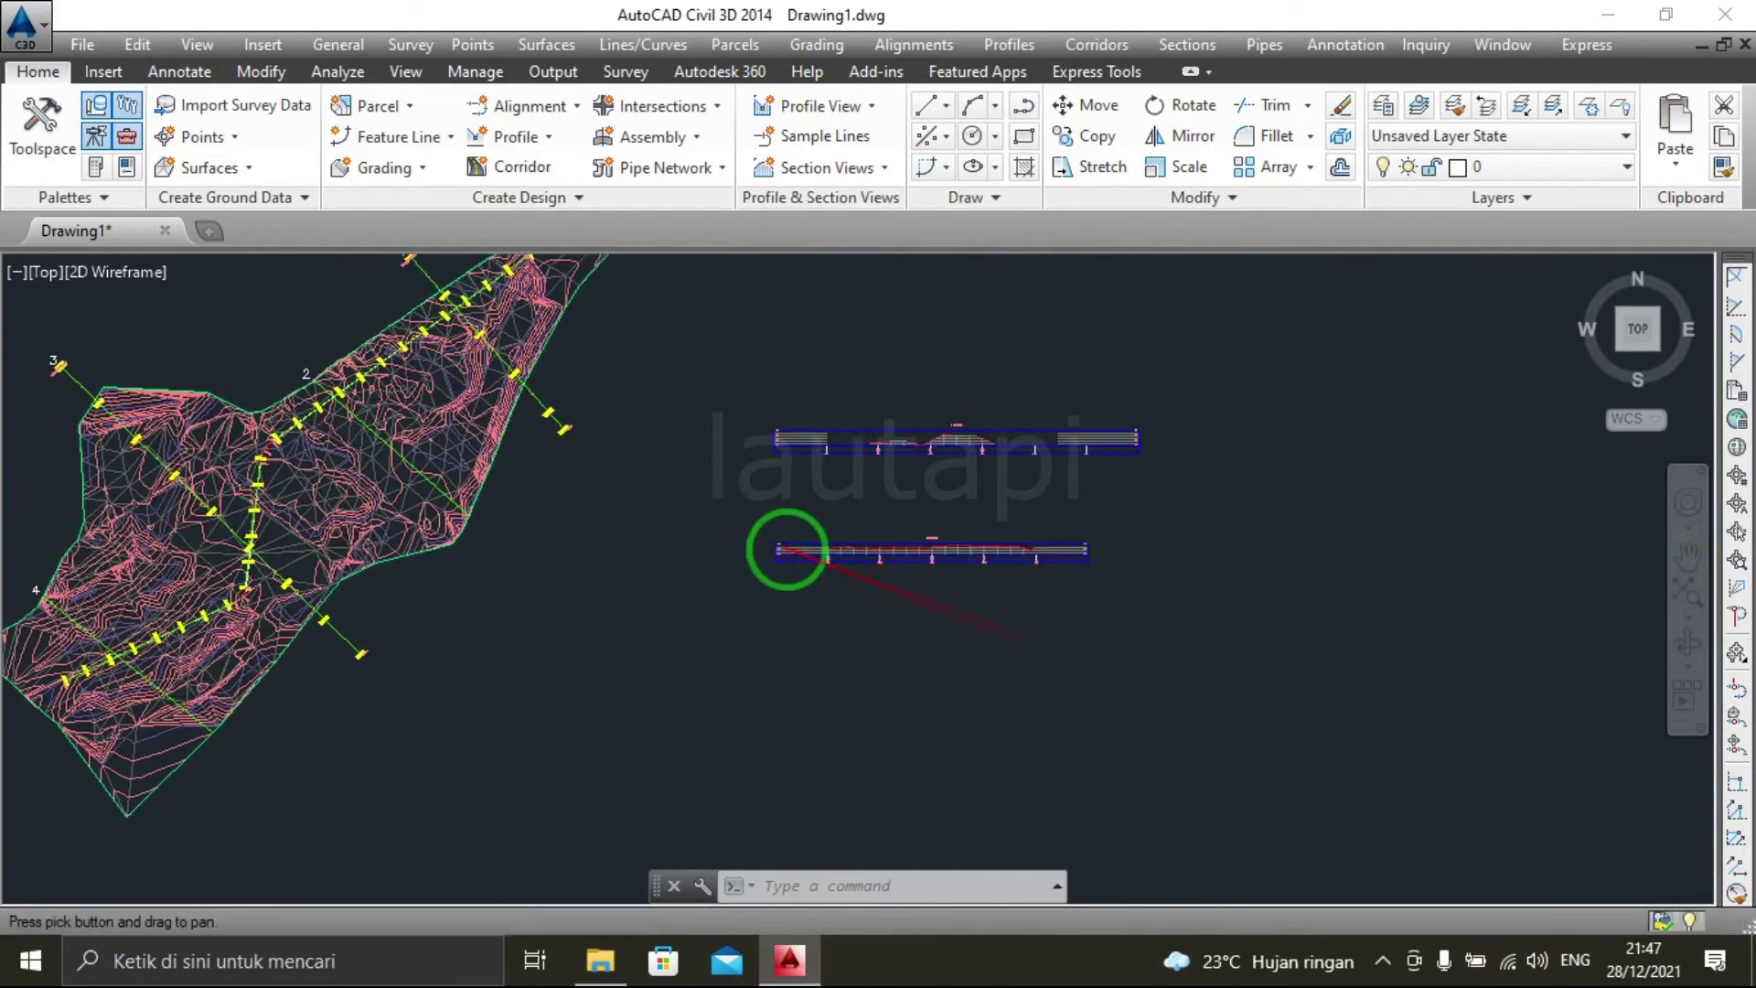
pyautogui.scroll(4, 795, 560)
pyautogui.scroll(1, 799, 562)
pyautogui.scroll(1, 823, 576)
pyautogui.scroll(1, 835, 588)
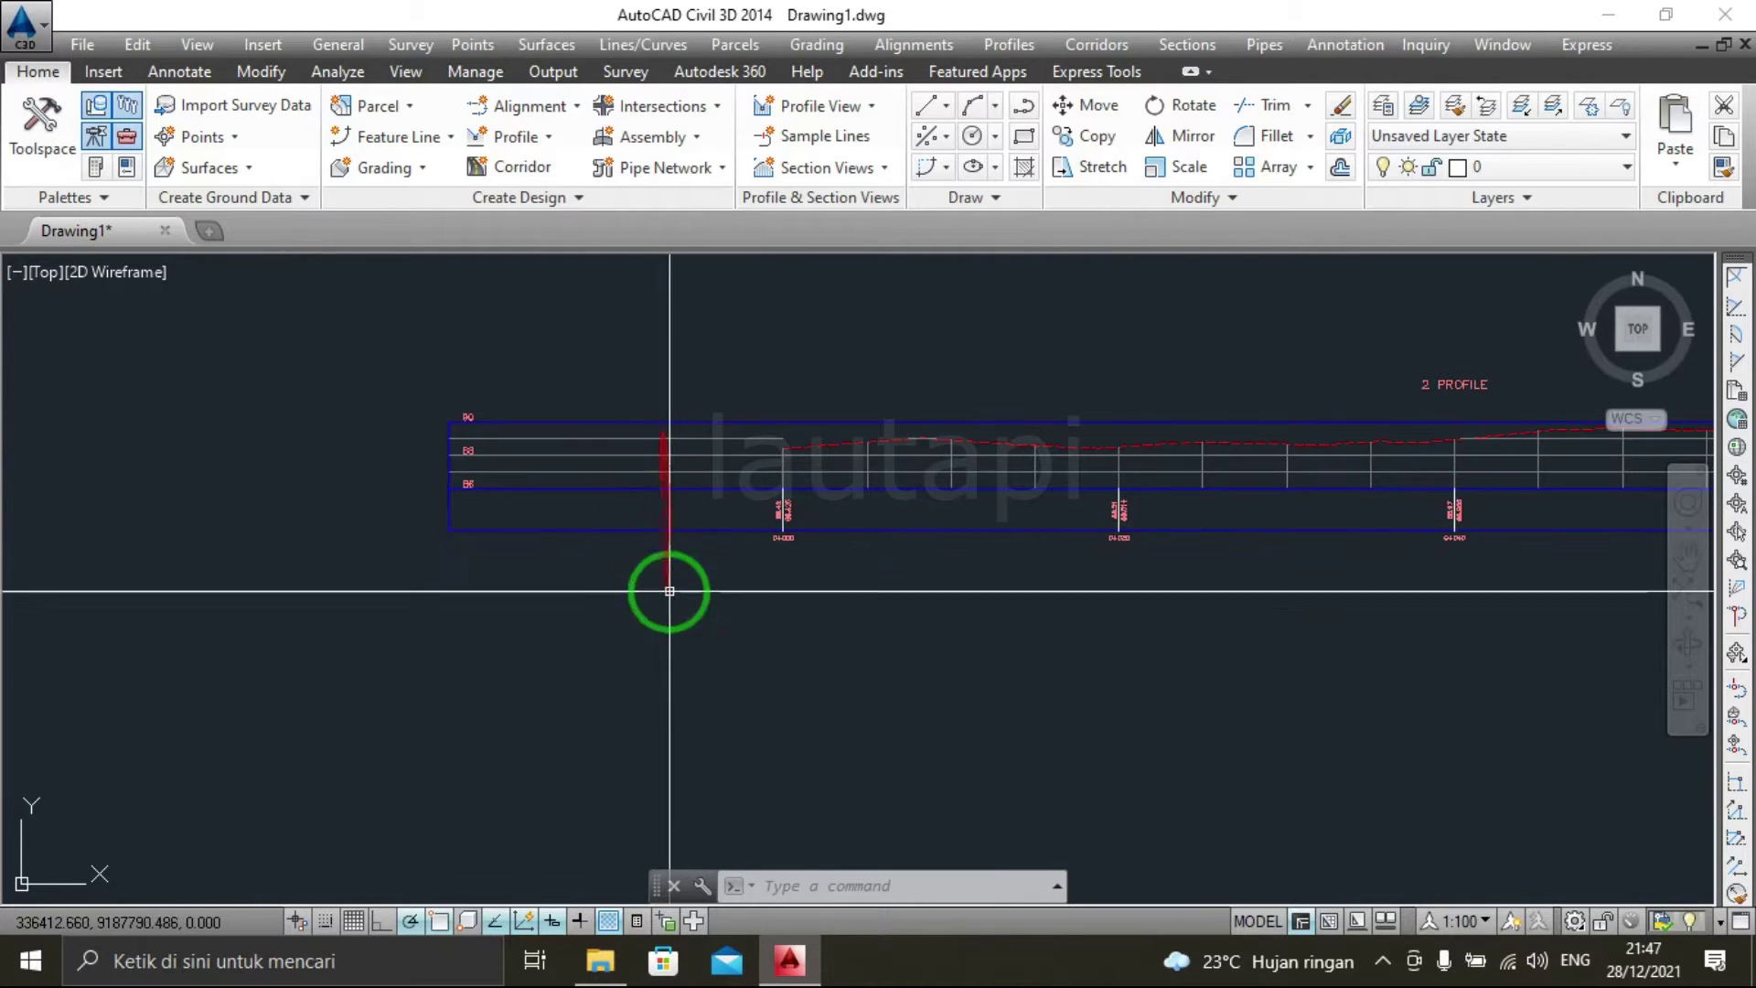
pyautogui.scroll(-4, 701, 541)
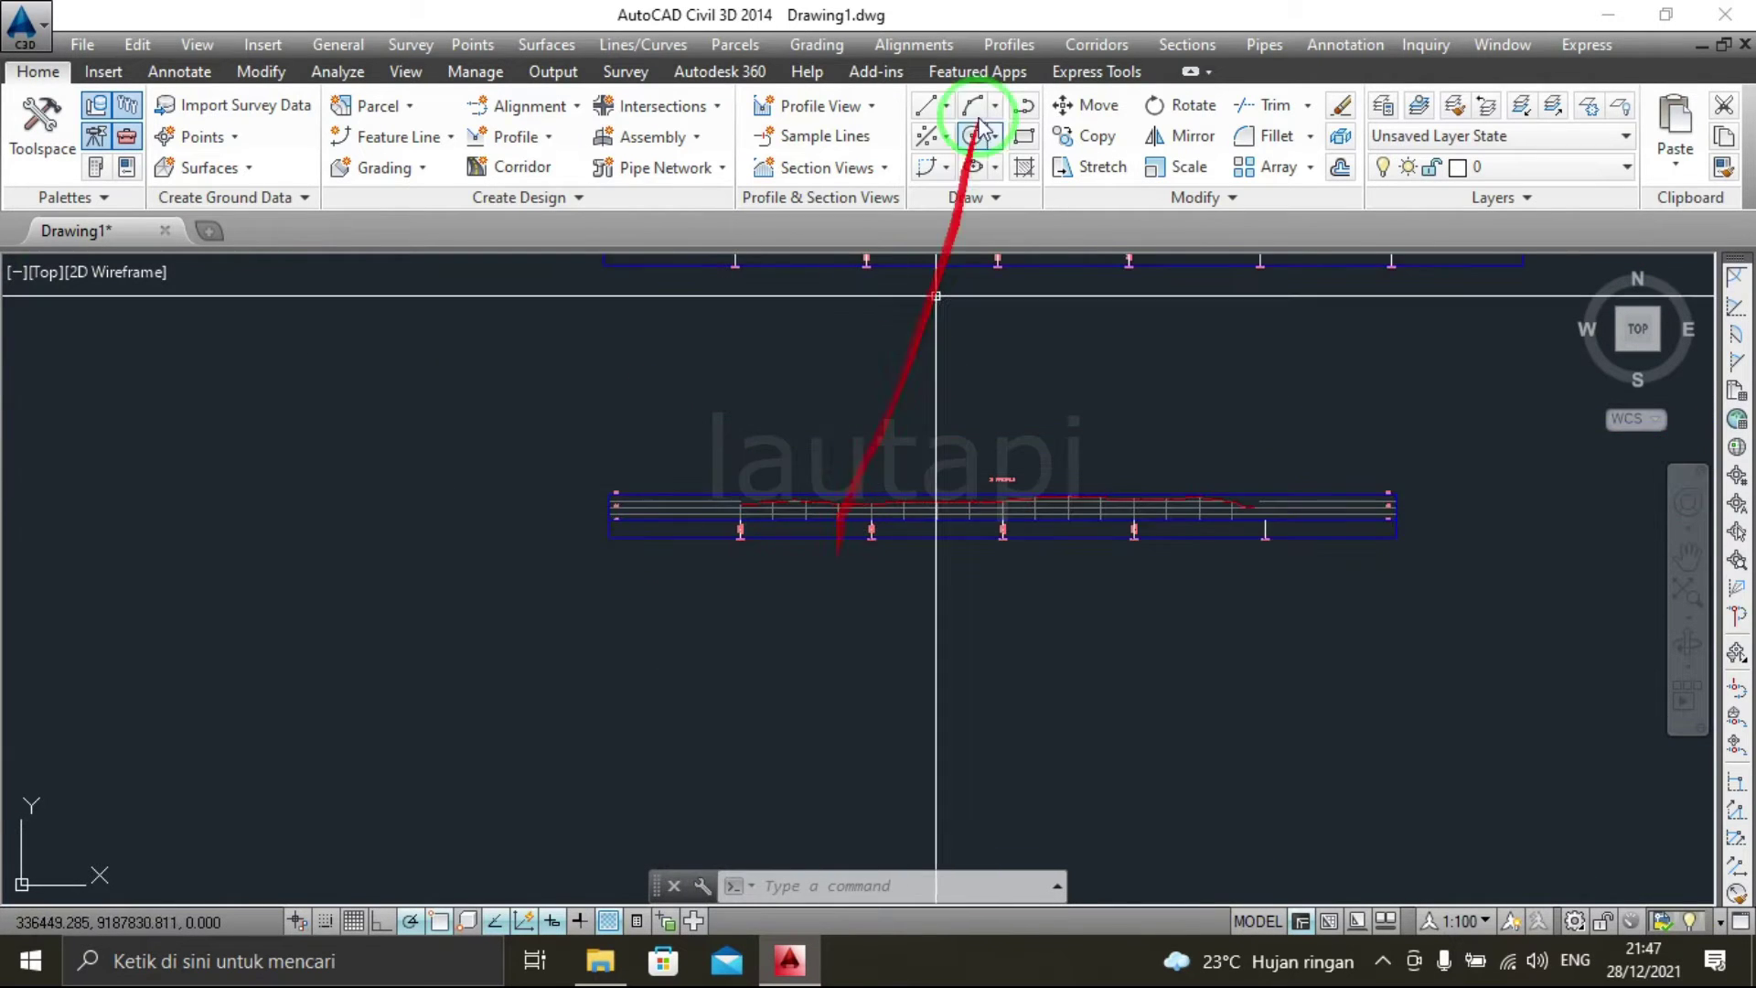
# Start a new profile from surface and choose alignment 3.
pyautogui.click(531, 137)
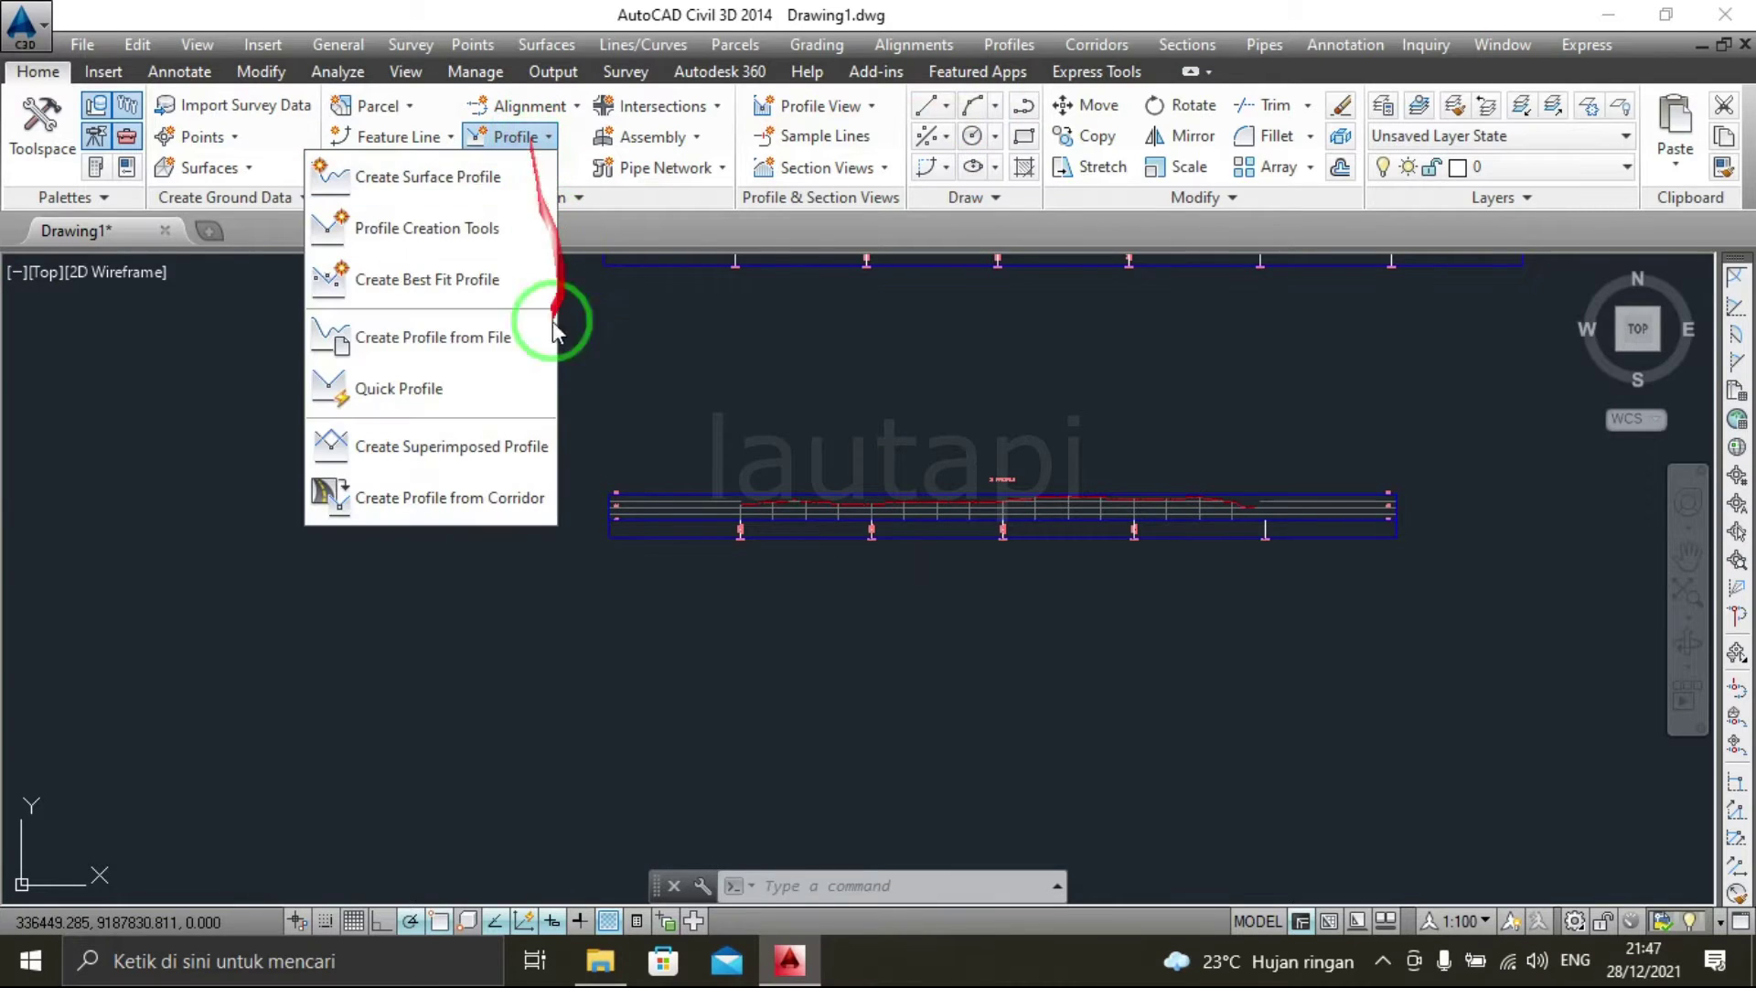
pyautogui.click(455, 194)
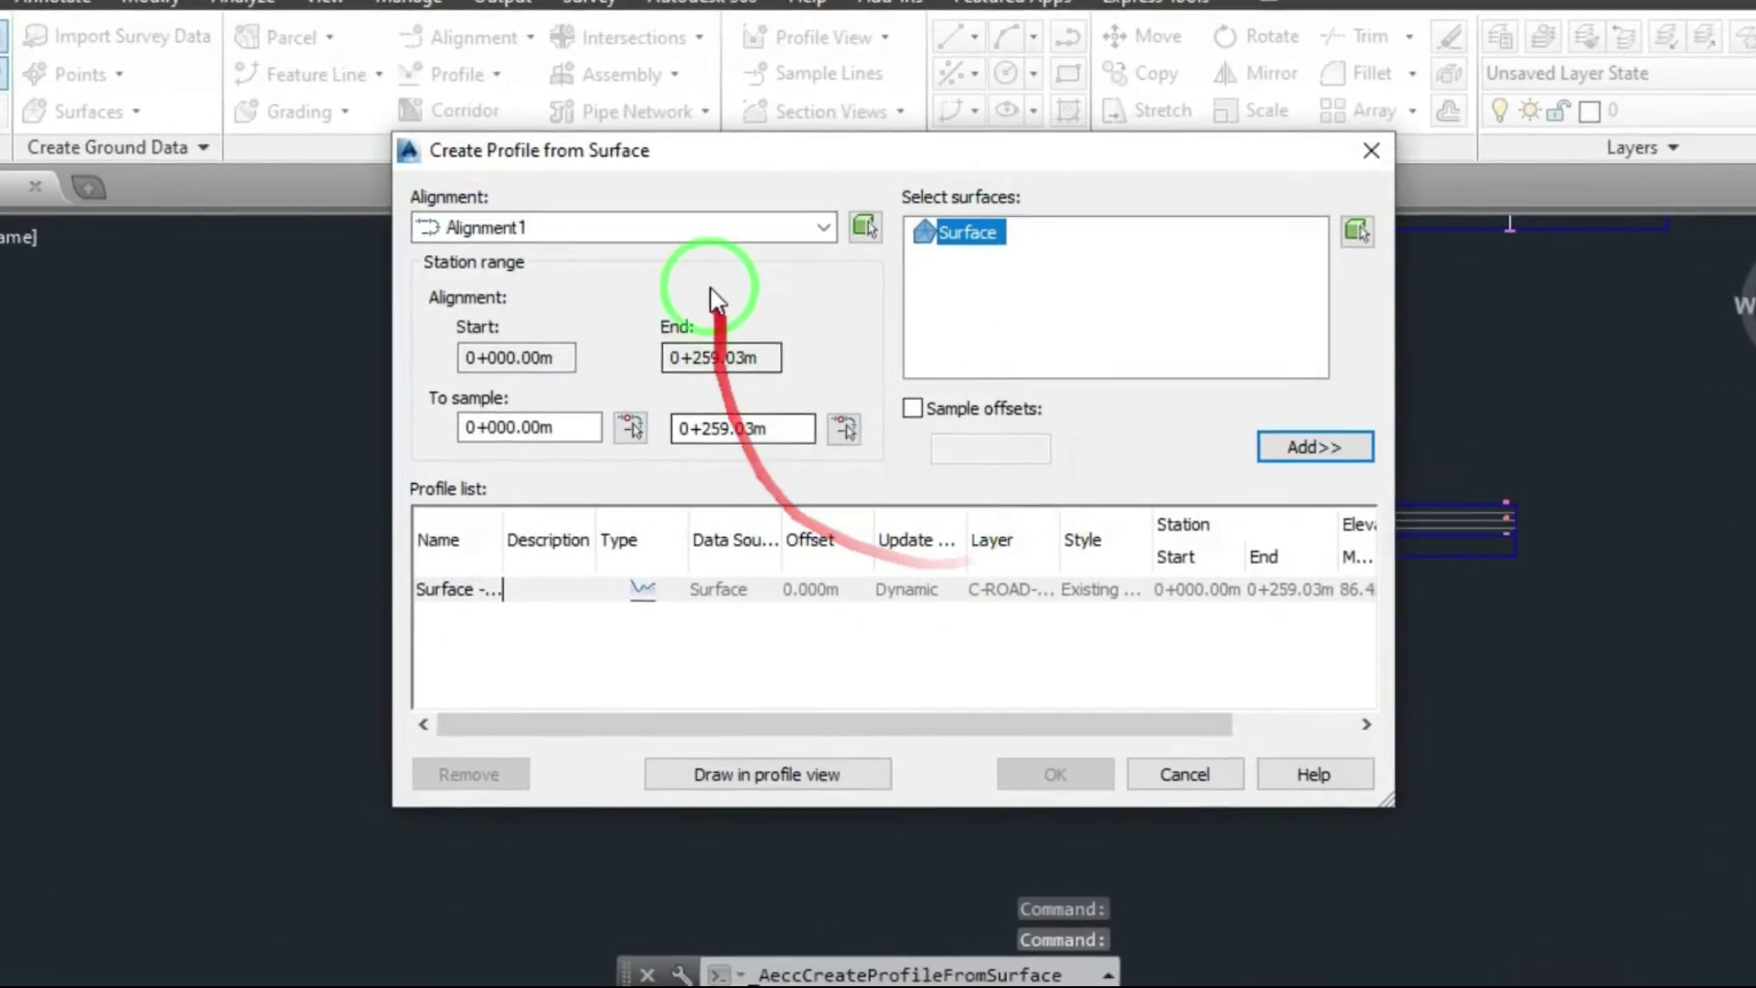
pyautogui.click(704, 210)
pyautogui.click(392, 267)
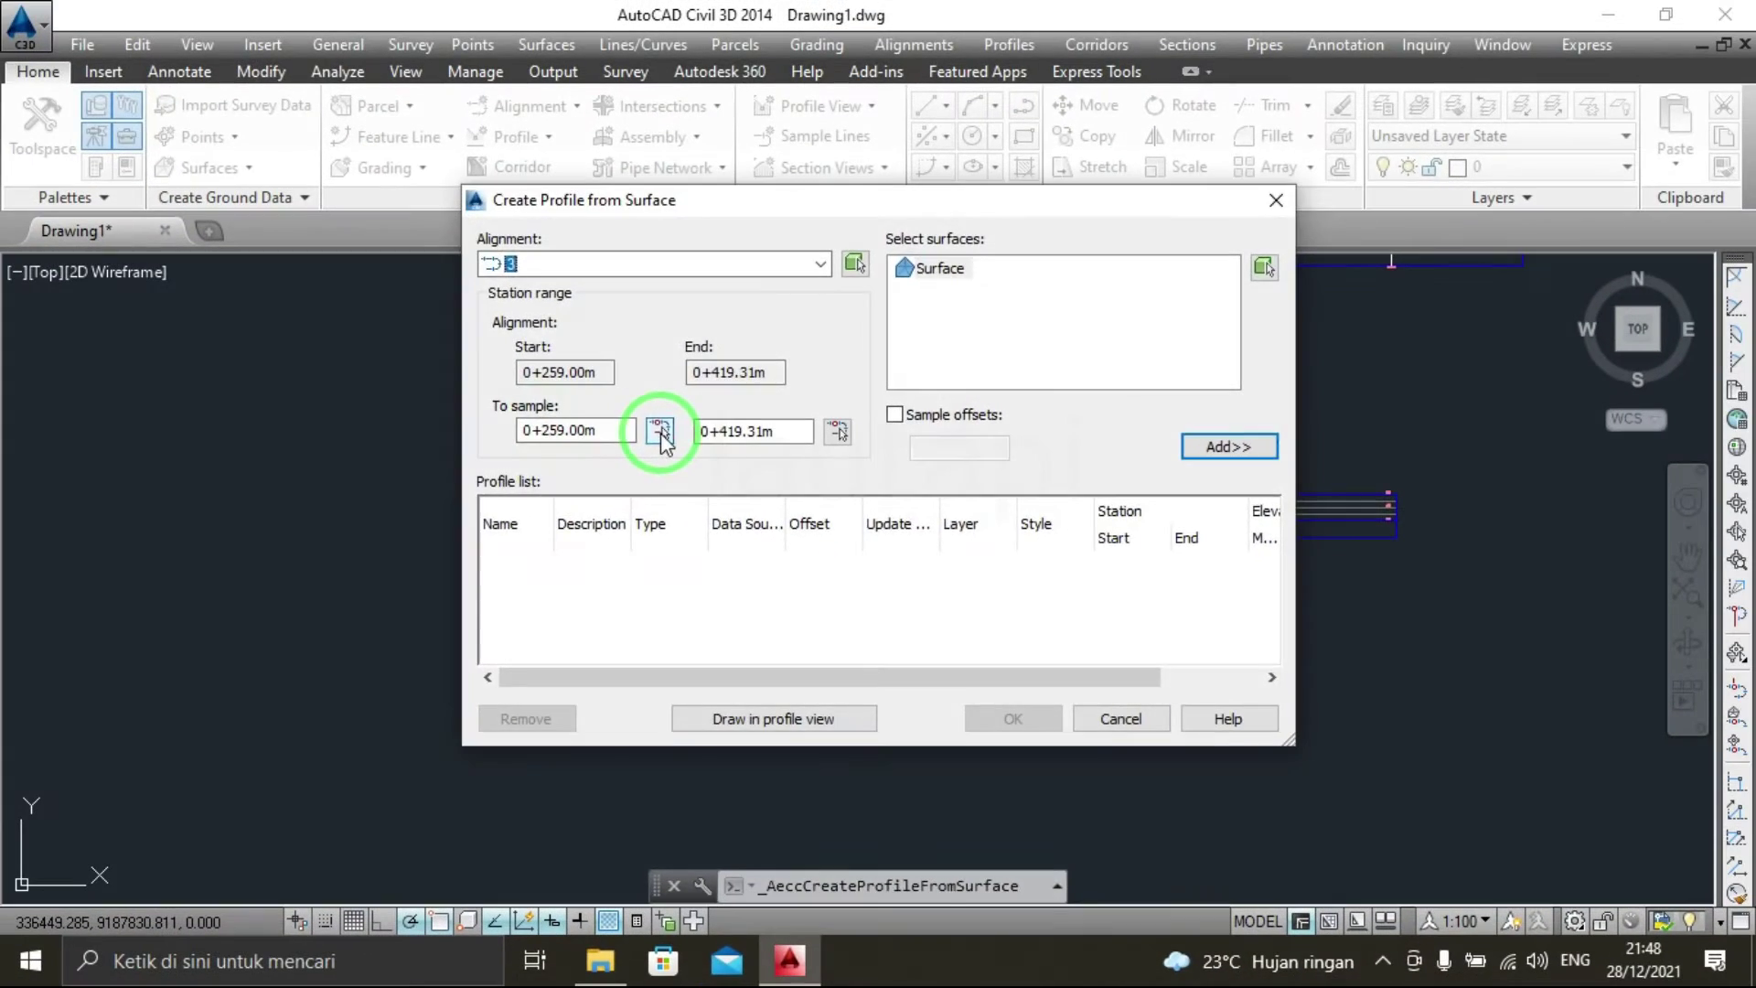
# Pick the sampling start station 0+277.38m on alignment 3 in the drawing.
pyautogui.click(648, 428)
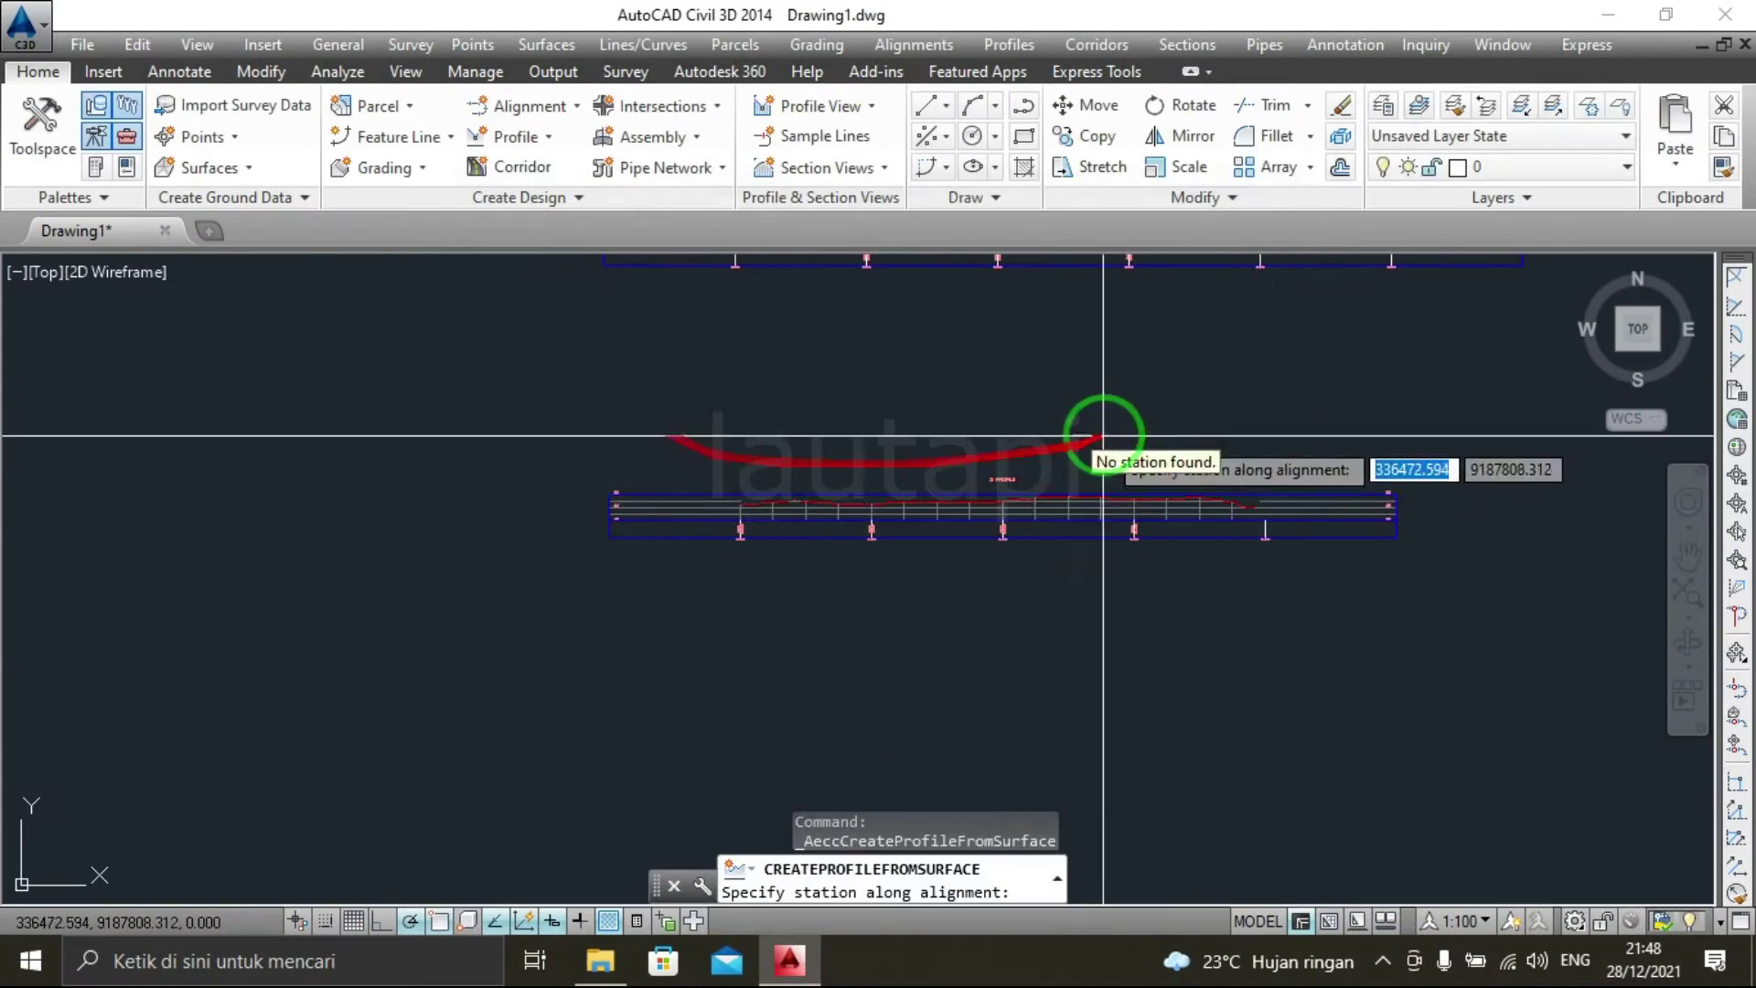
pyautogui.scroll(5, 742, 380)
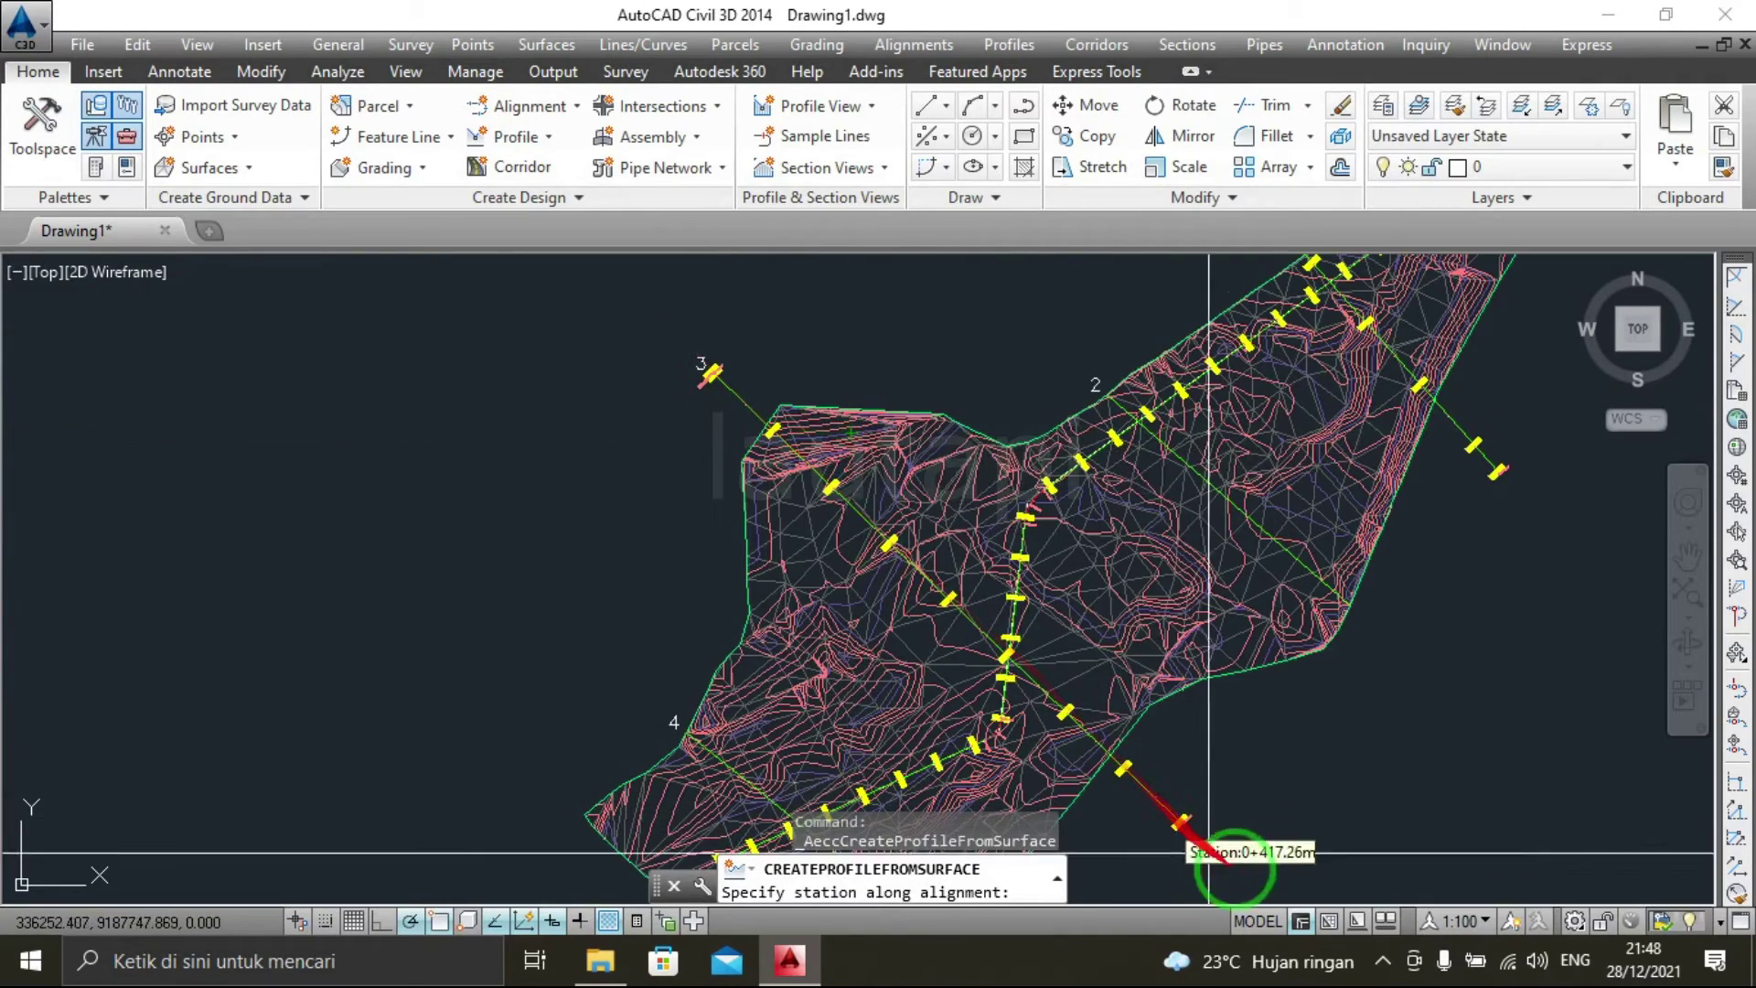
pyautogui.scroll(-2, 1208, 827)
pyautogui.scroll(-3, 1098, 627)
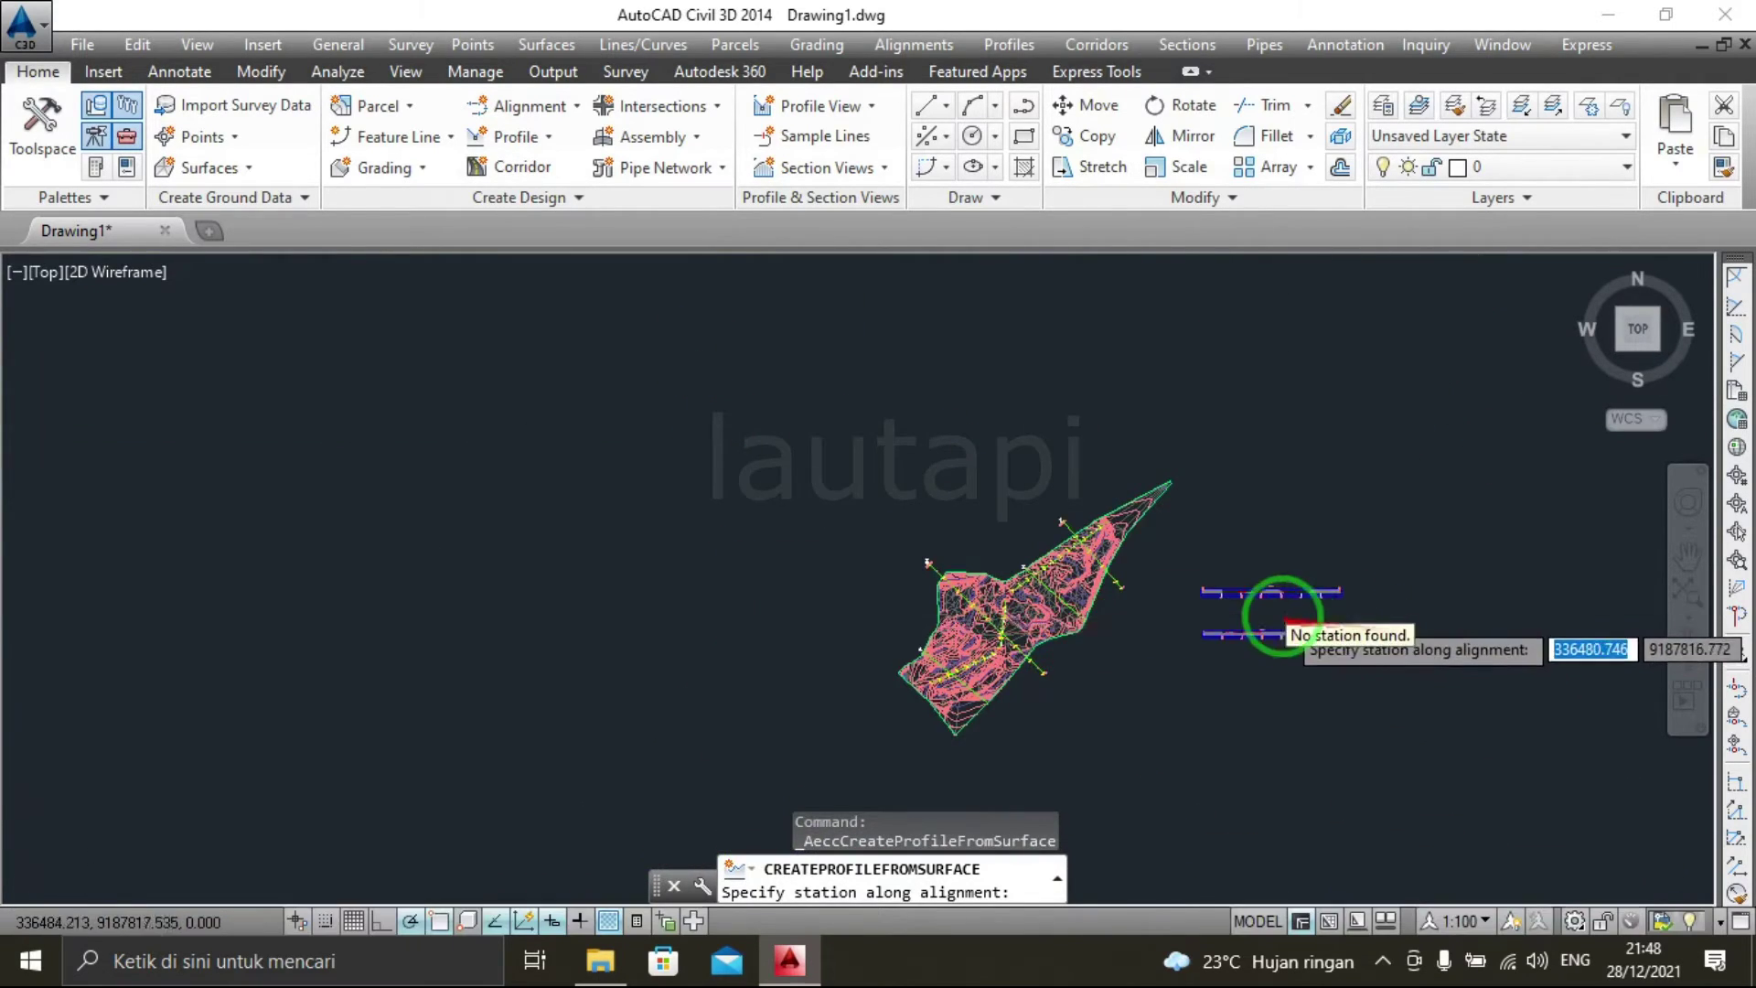
pyautogui.scroll(5, 1179, 519)
pyautogui.scroll(2, 979, 490)
pyautogui.scroll(-4, 941, 415)
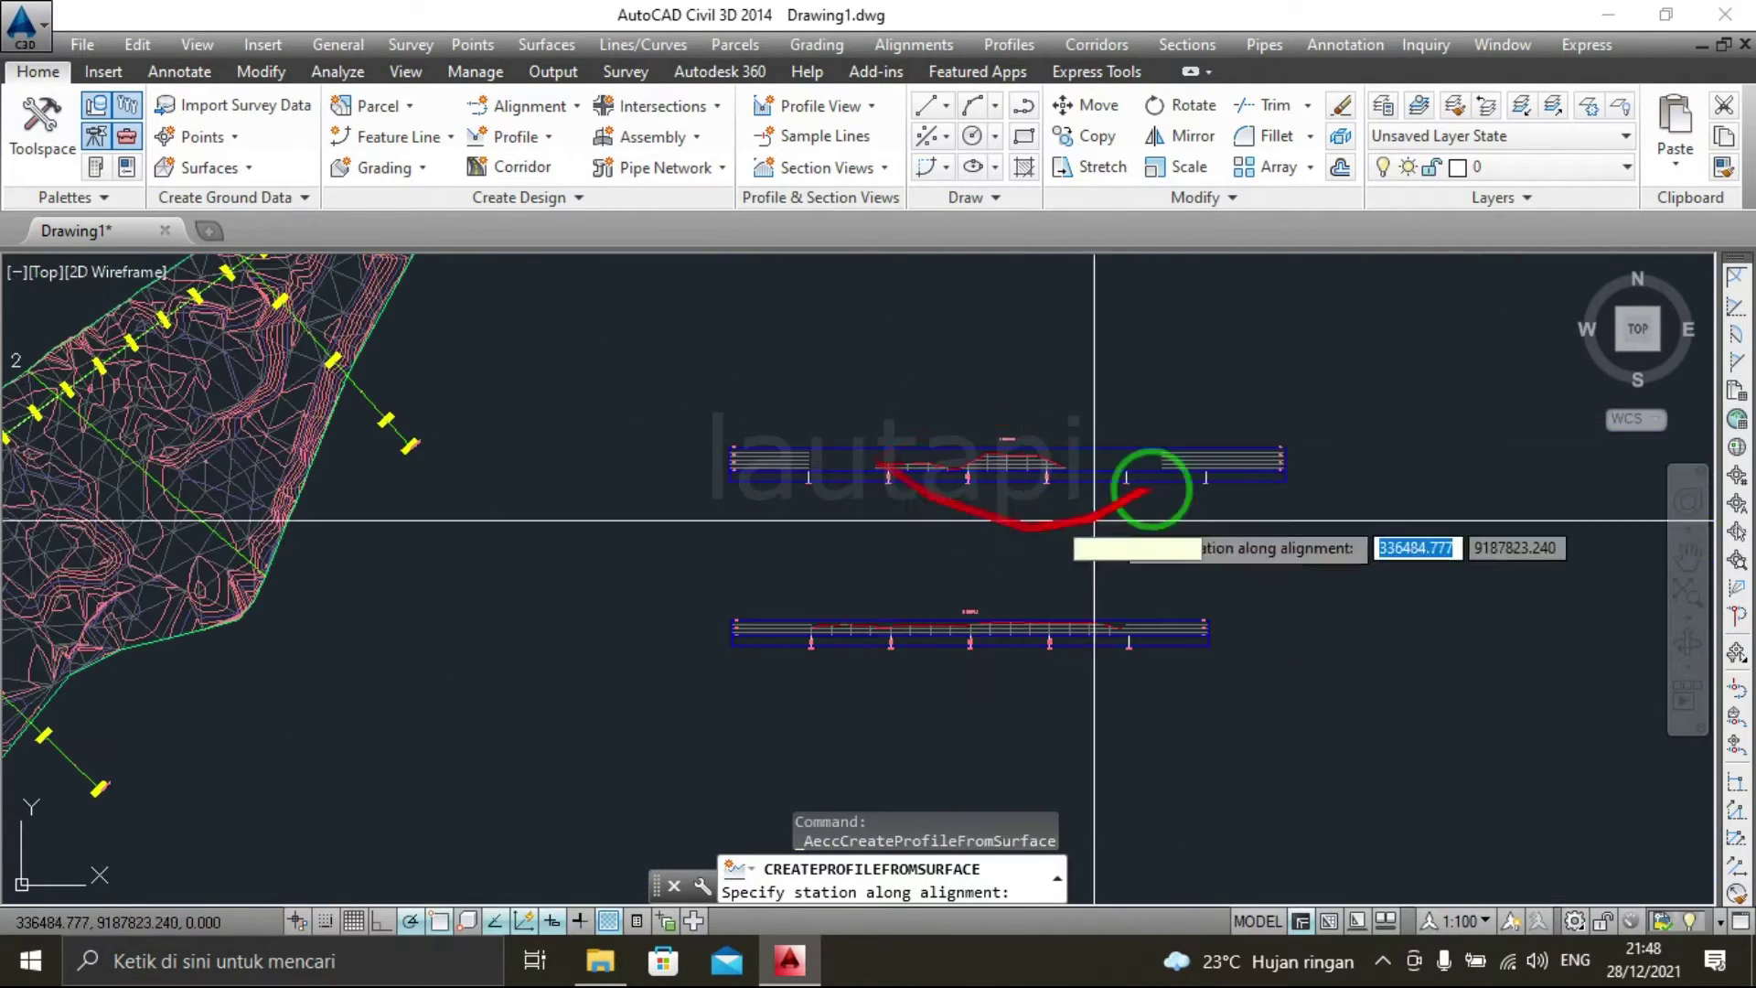
pyautogui.scroll(-3, 1207, 502)
pyautogui.scroll(2, 381, 490)
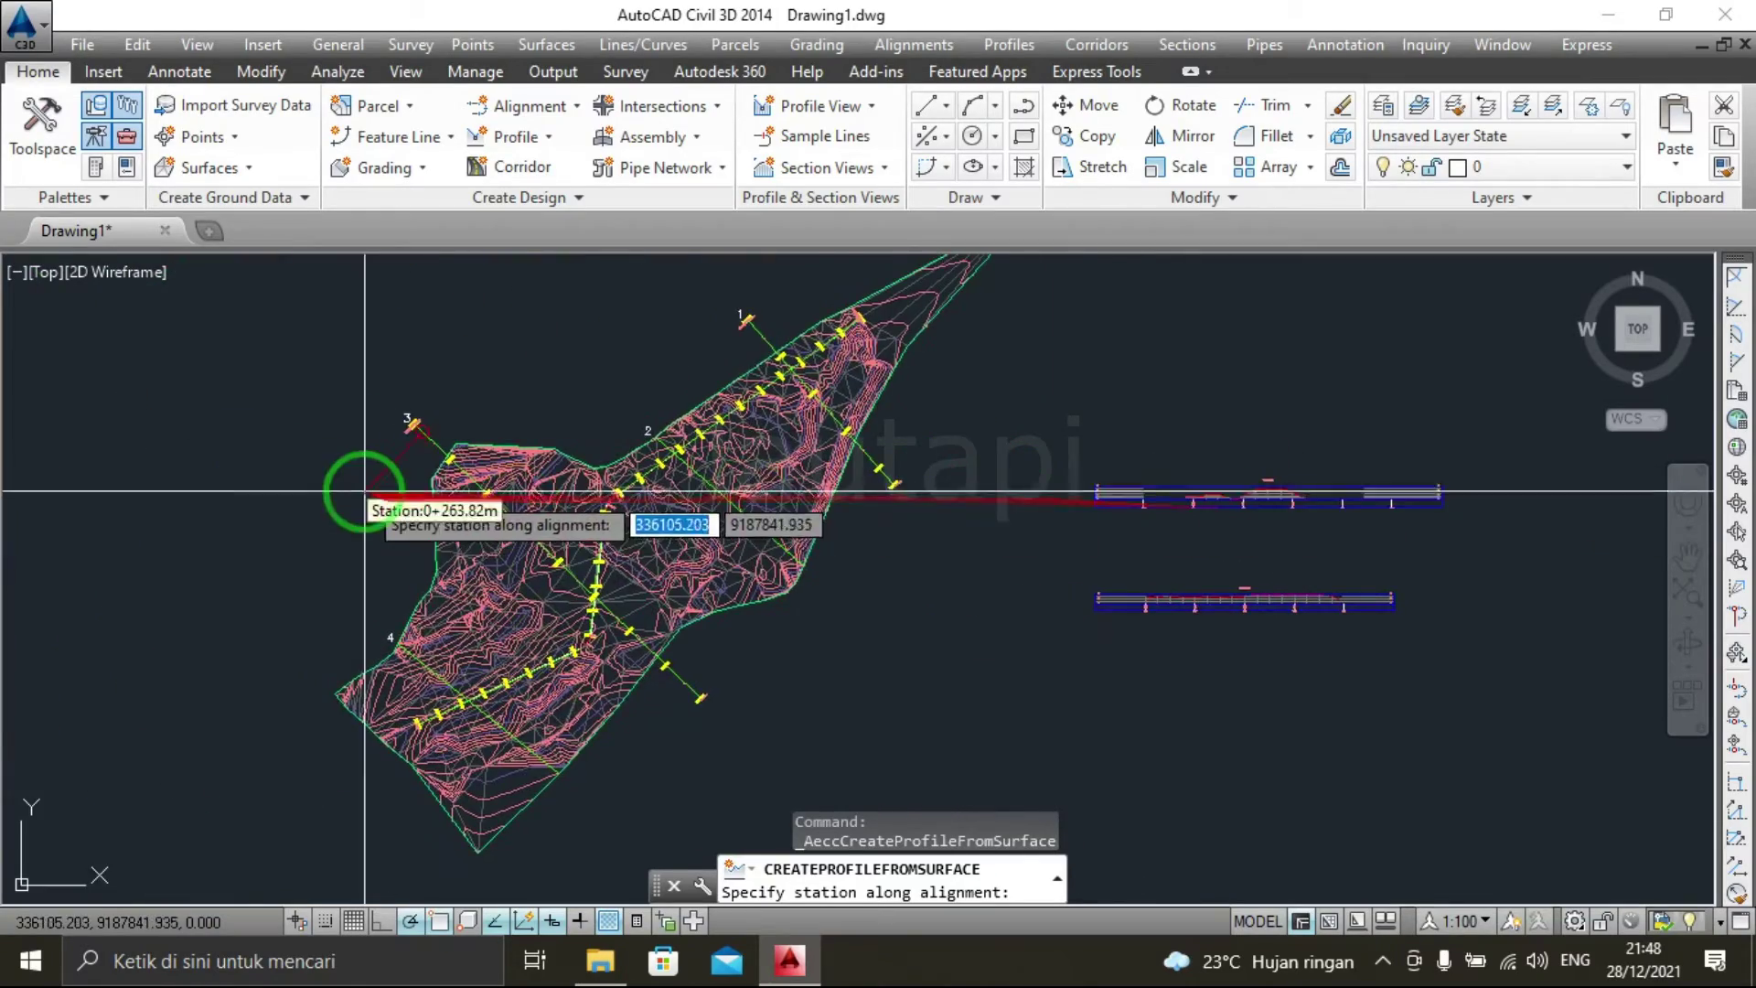
pyautogui.scroll(4, 420, 471)
pyautogui.scroll(2, 674, 561)
pyautogui.scroll(2, 772, 380)
pyautogui.scroll(2, 733, 513)
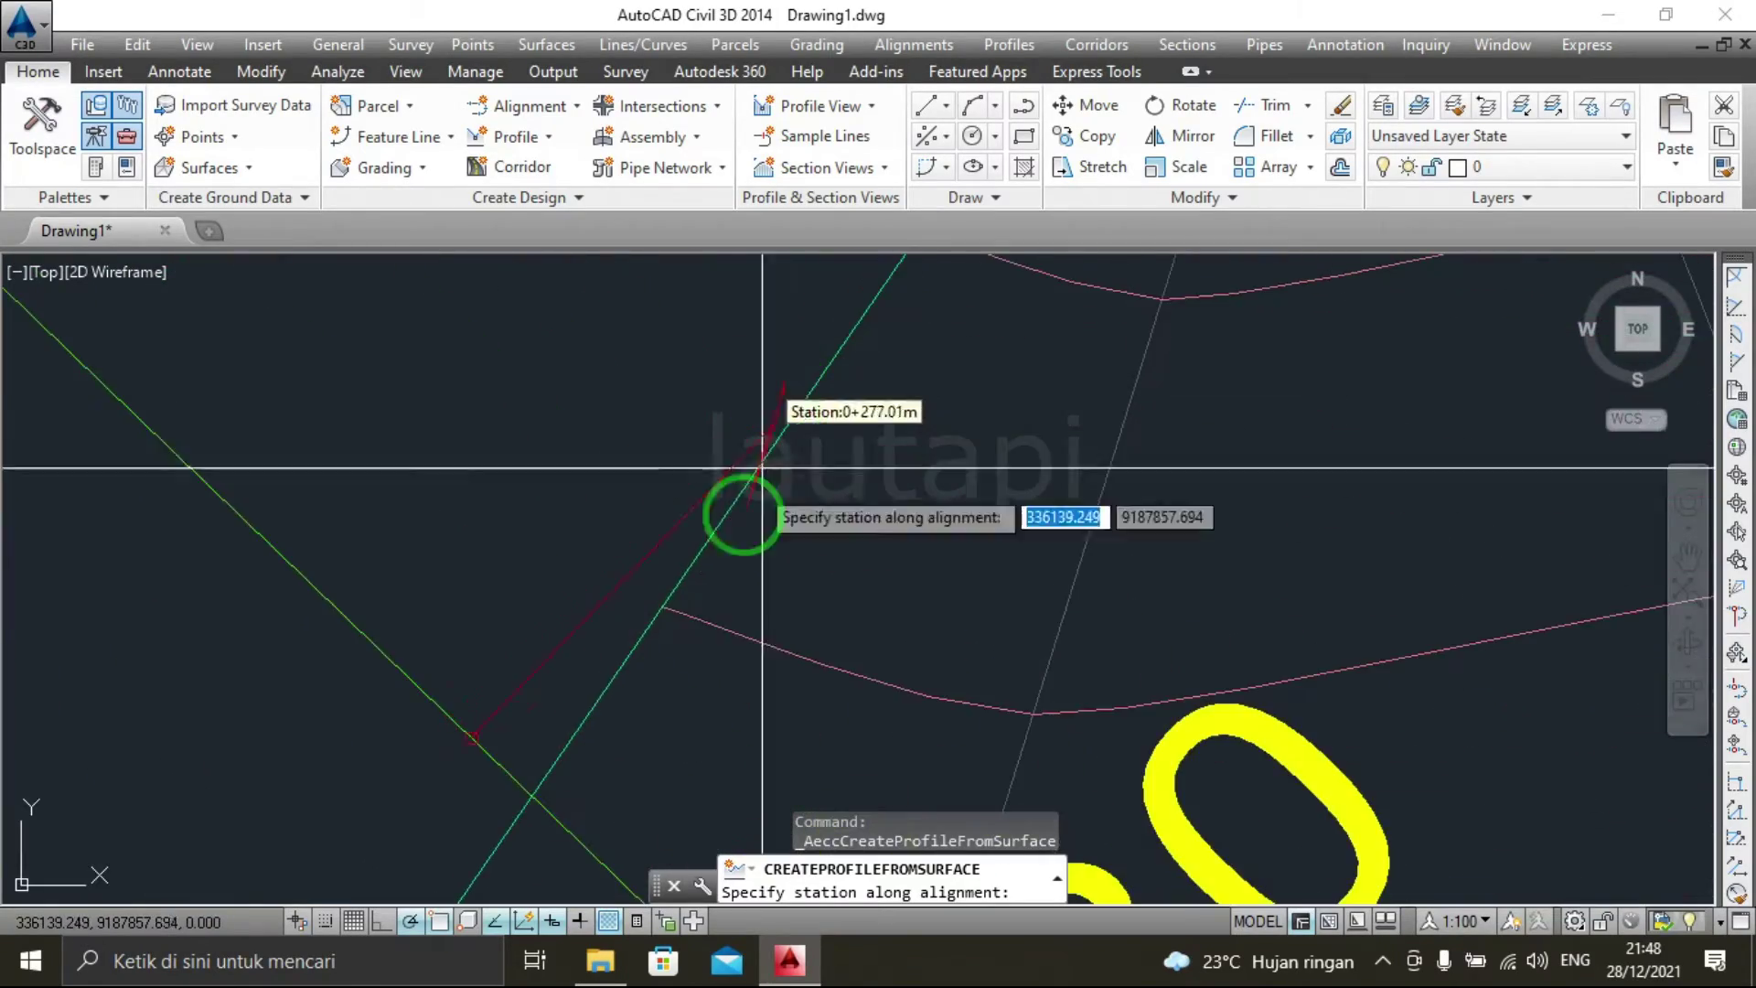
pyautogui.scroll(1, 824, 412)
pyautogui.scroll(1, 731, 528)
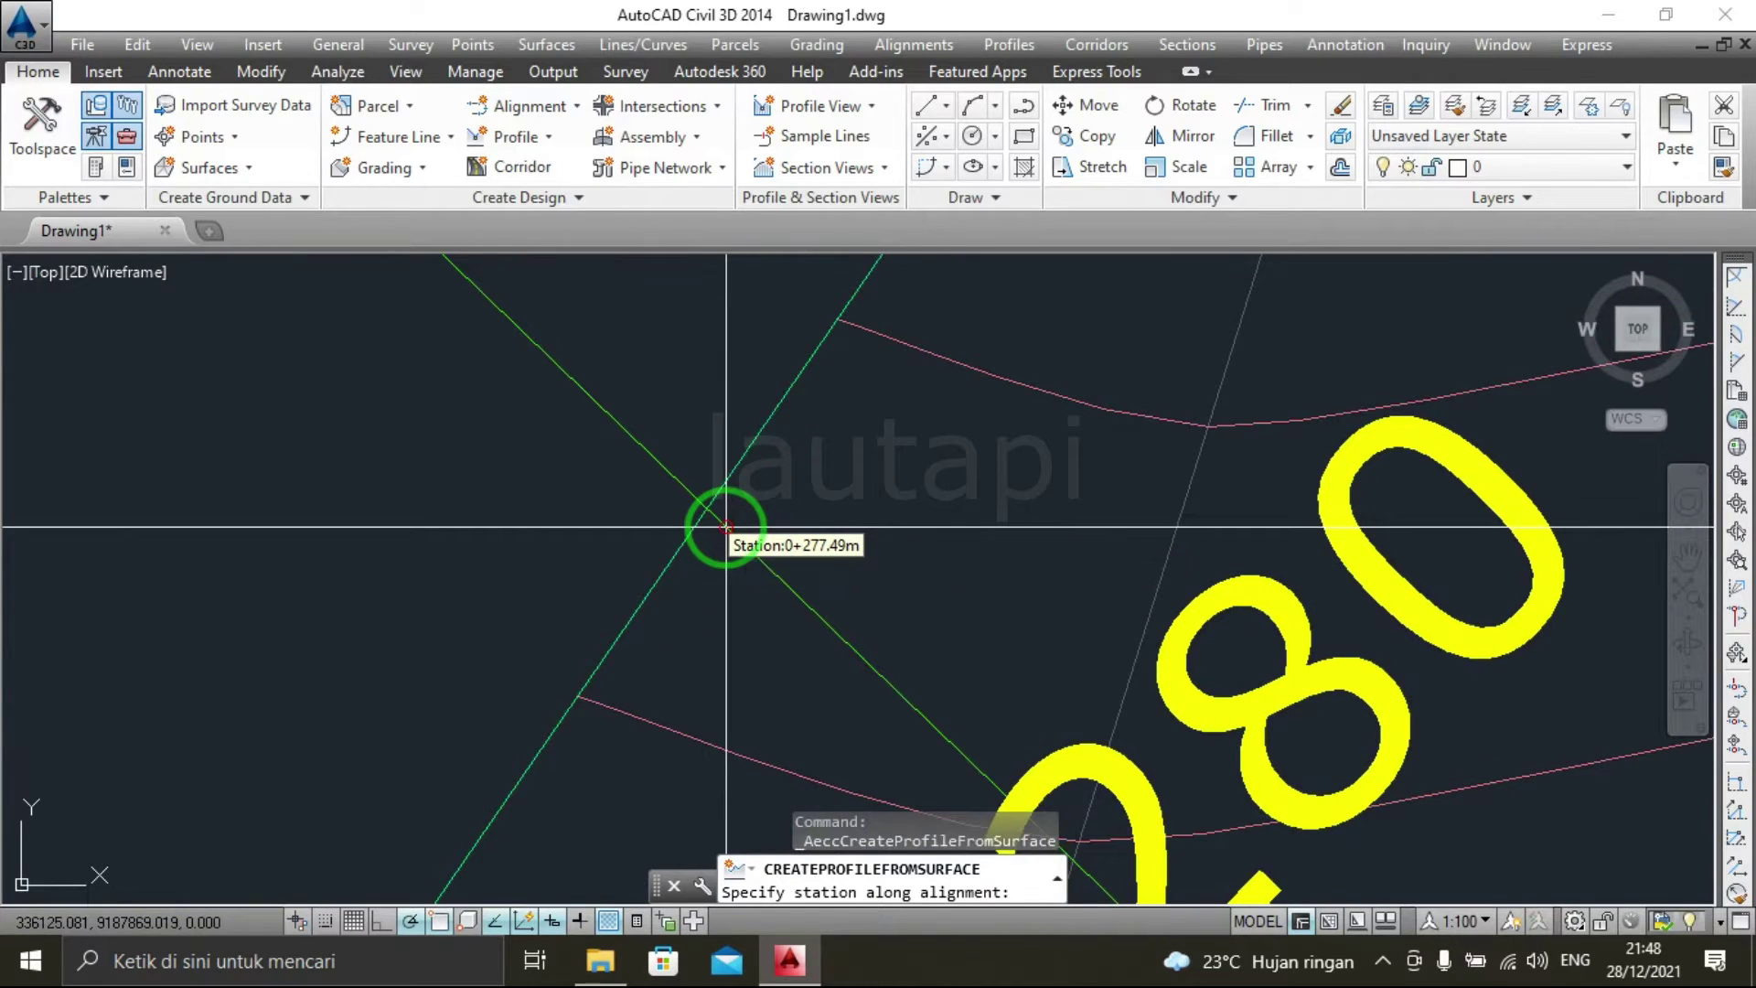
pyautogui.click(725, 527)
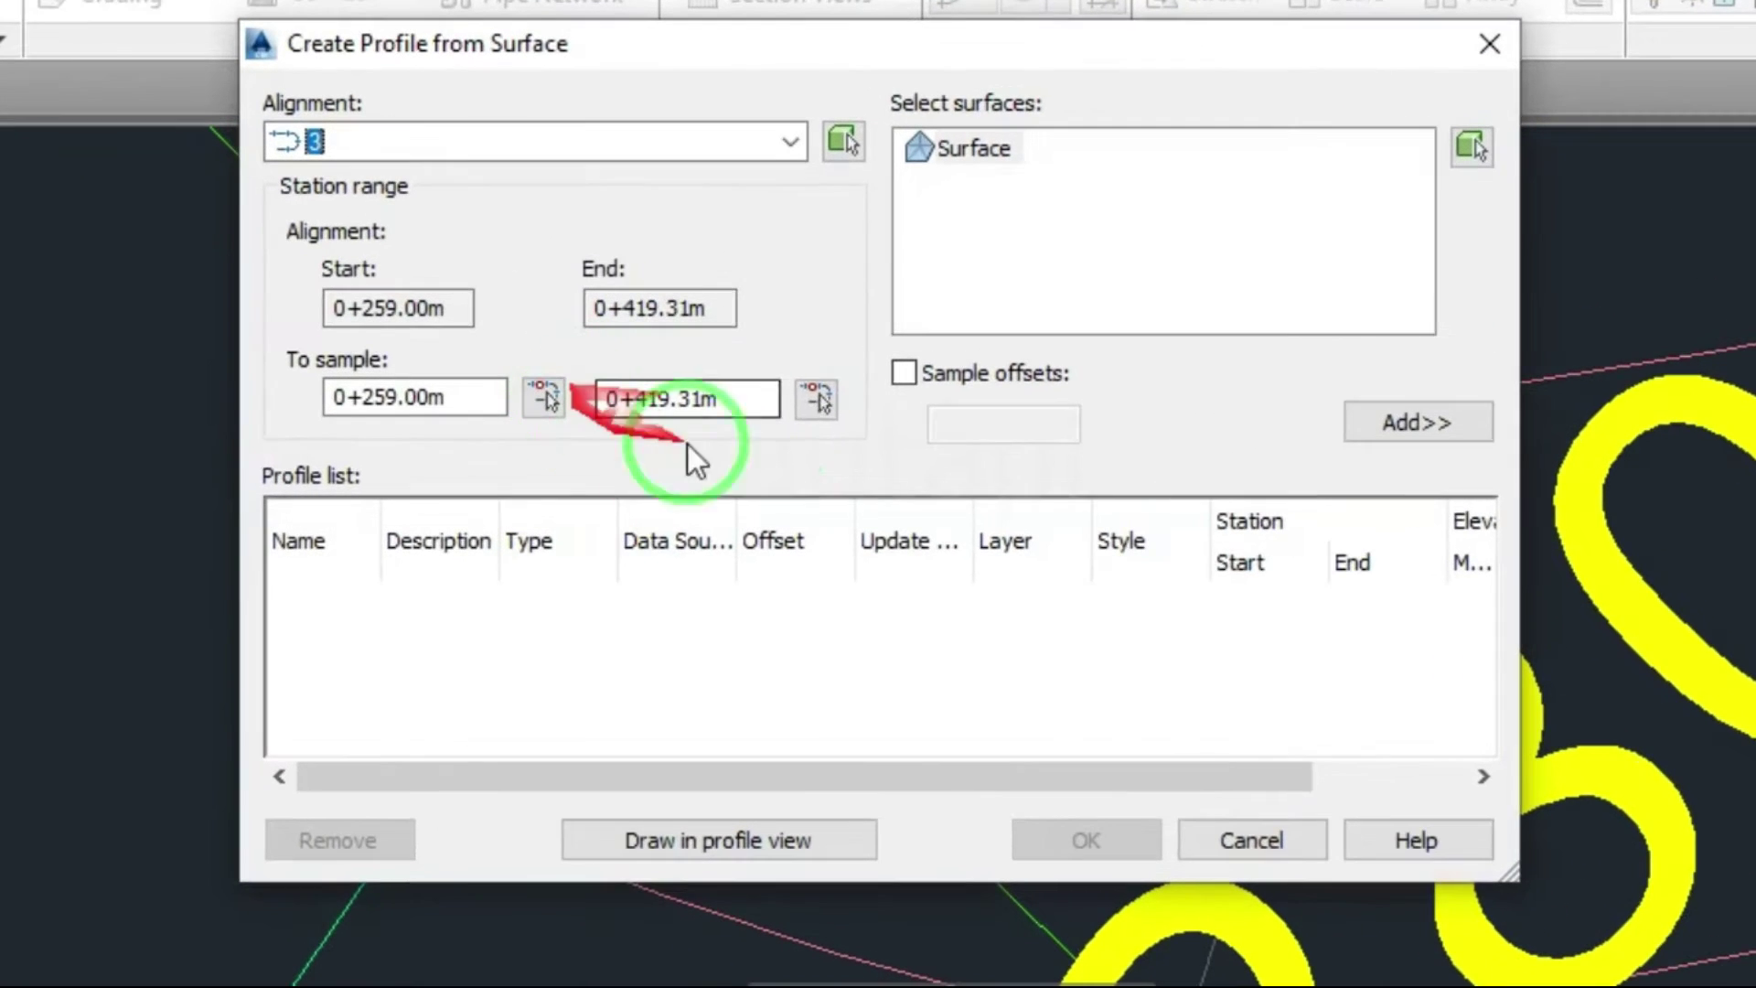
# Pick end station 0+394.75m, select Surface, and add the profile to the list.
pyautogui.click(826, 401)
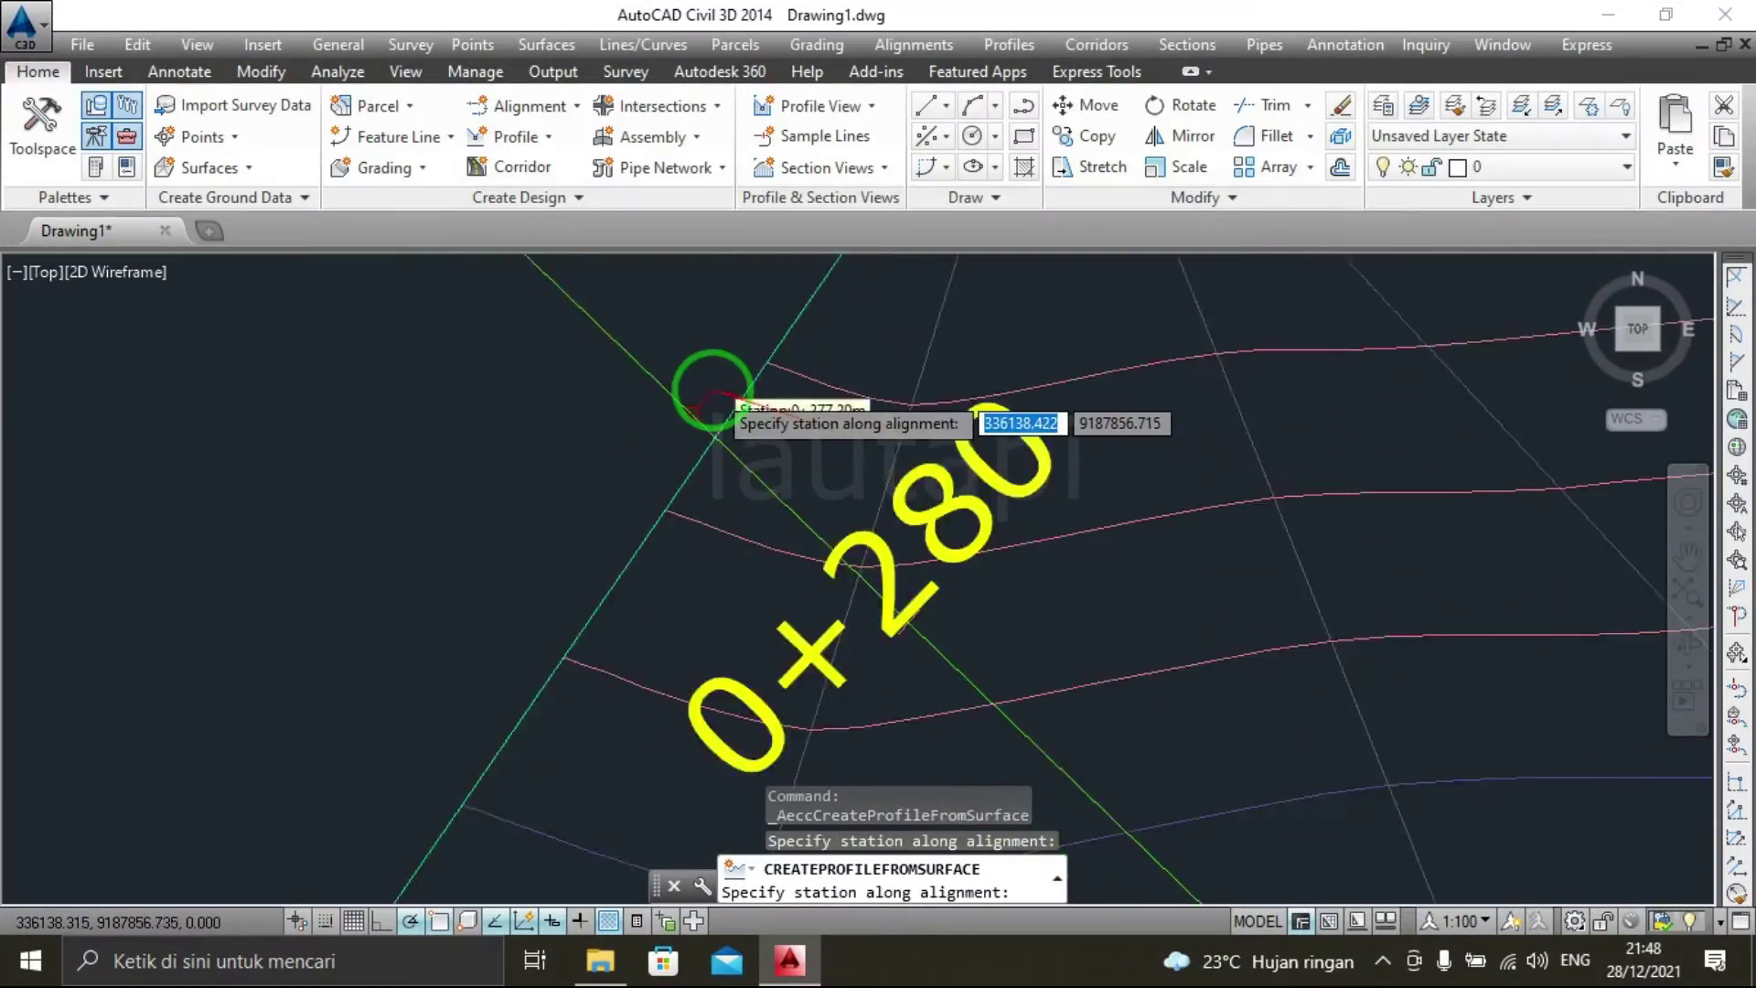
pyautogui.scroll(-2, 928, 450)
pyautogui.scroll(-3, 1175, 588)
pyautogui.scroll(3, 1195, 647)
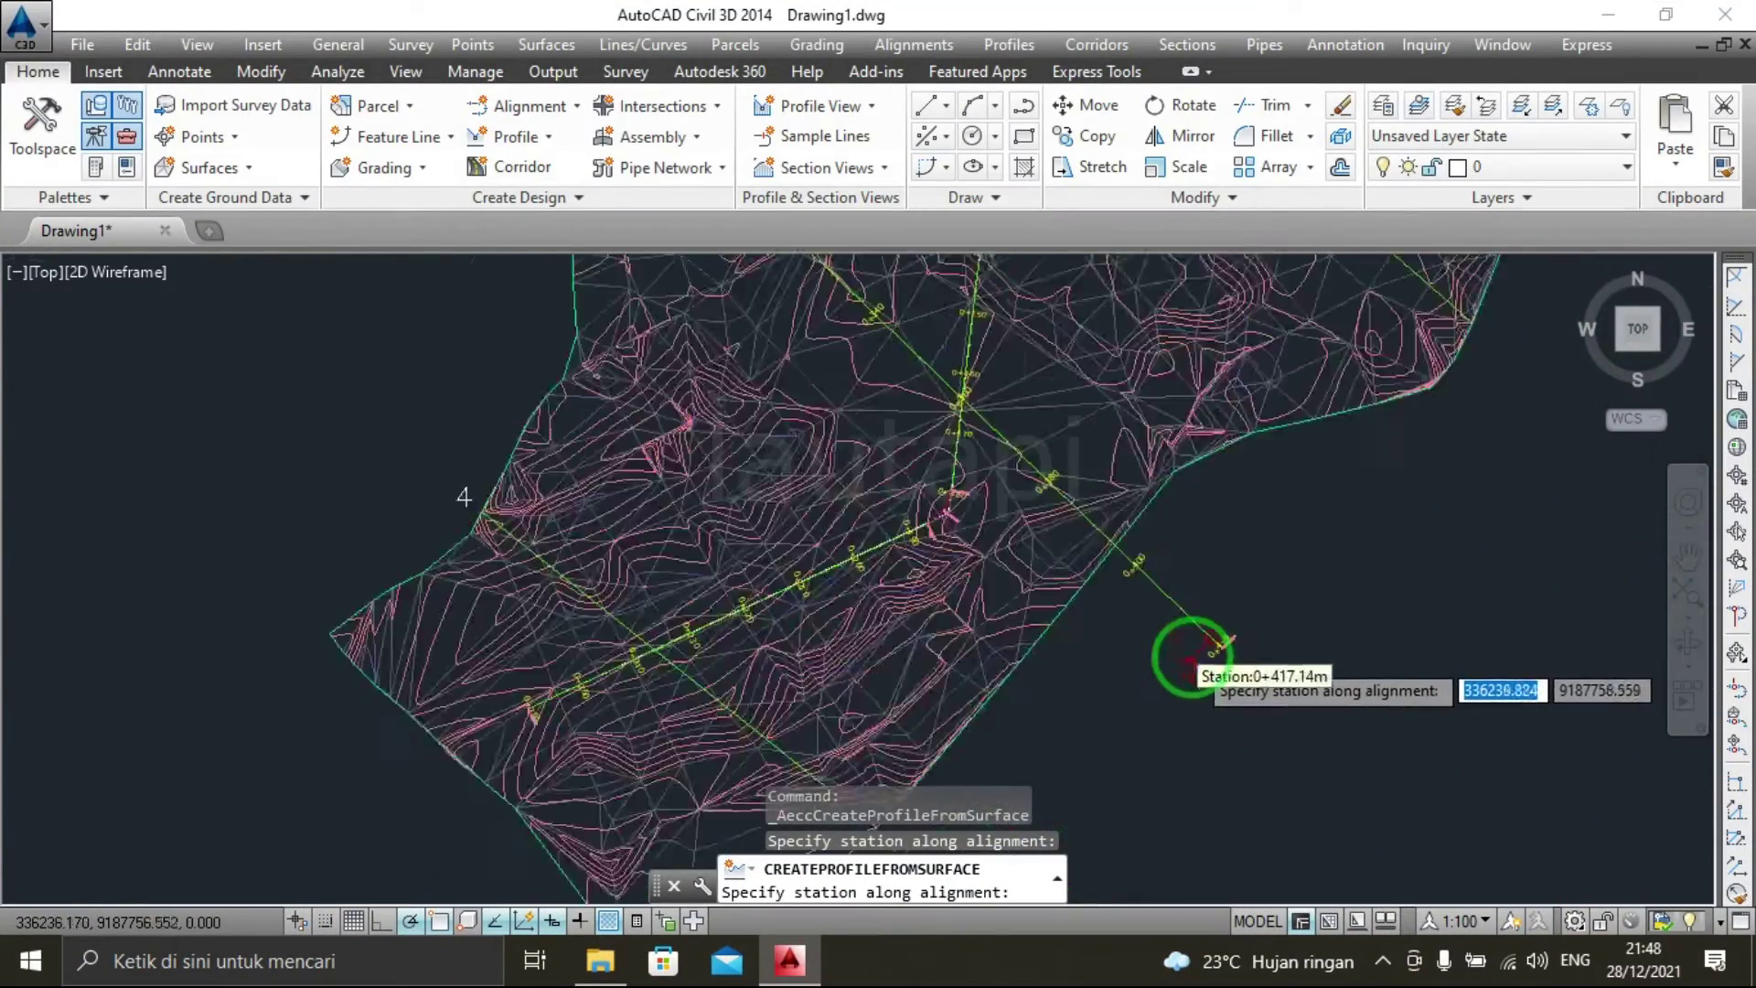
pyautogui.scroll(3, 1006, 448)
pyautogui.scroll(2, 949, 372)
pyautogui.scroll(3, 988, 380)
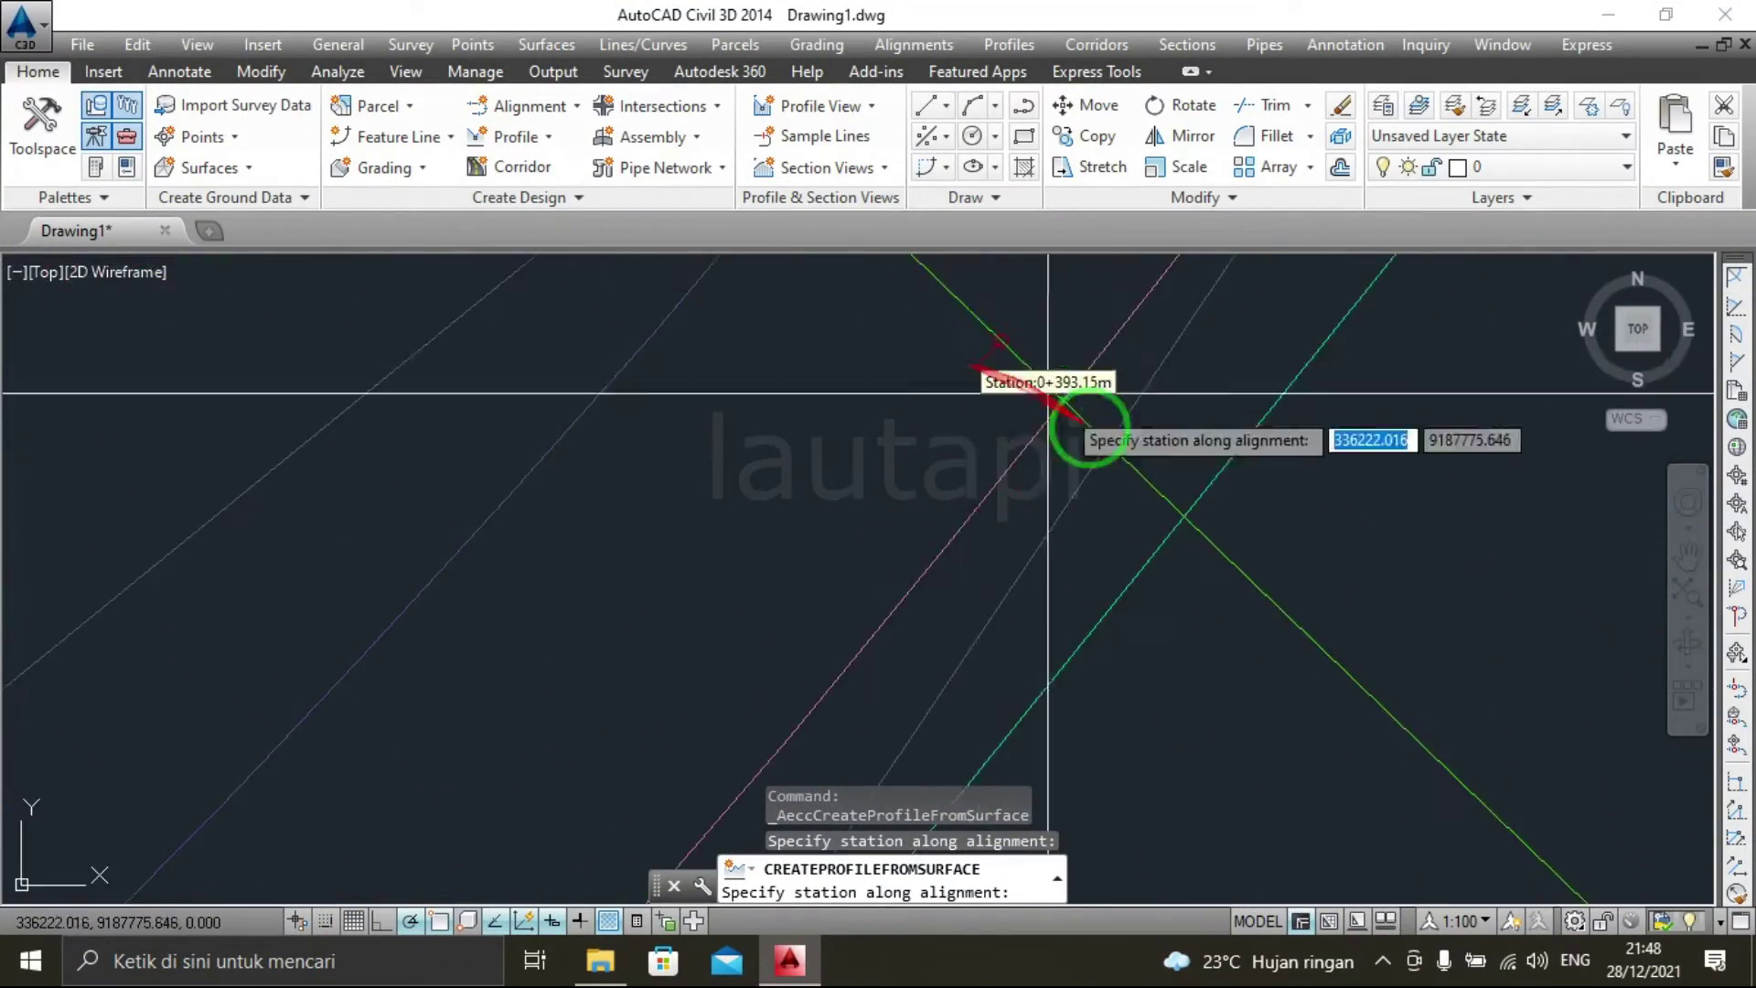
pyautogui.click(1167, 499)
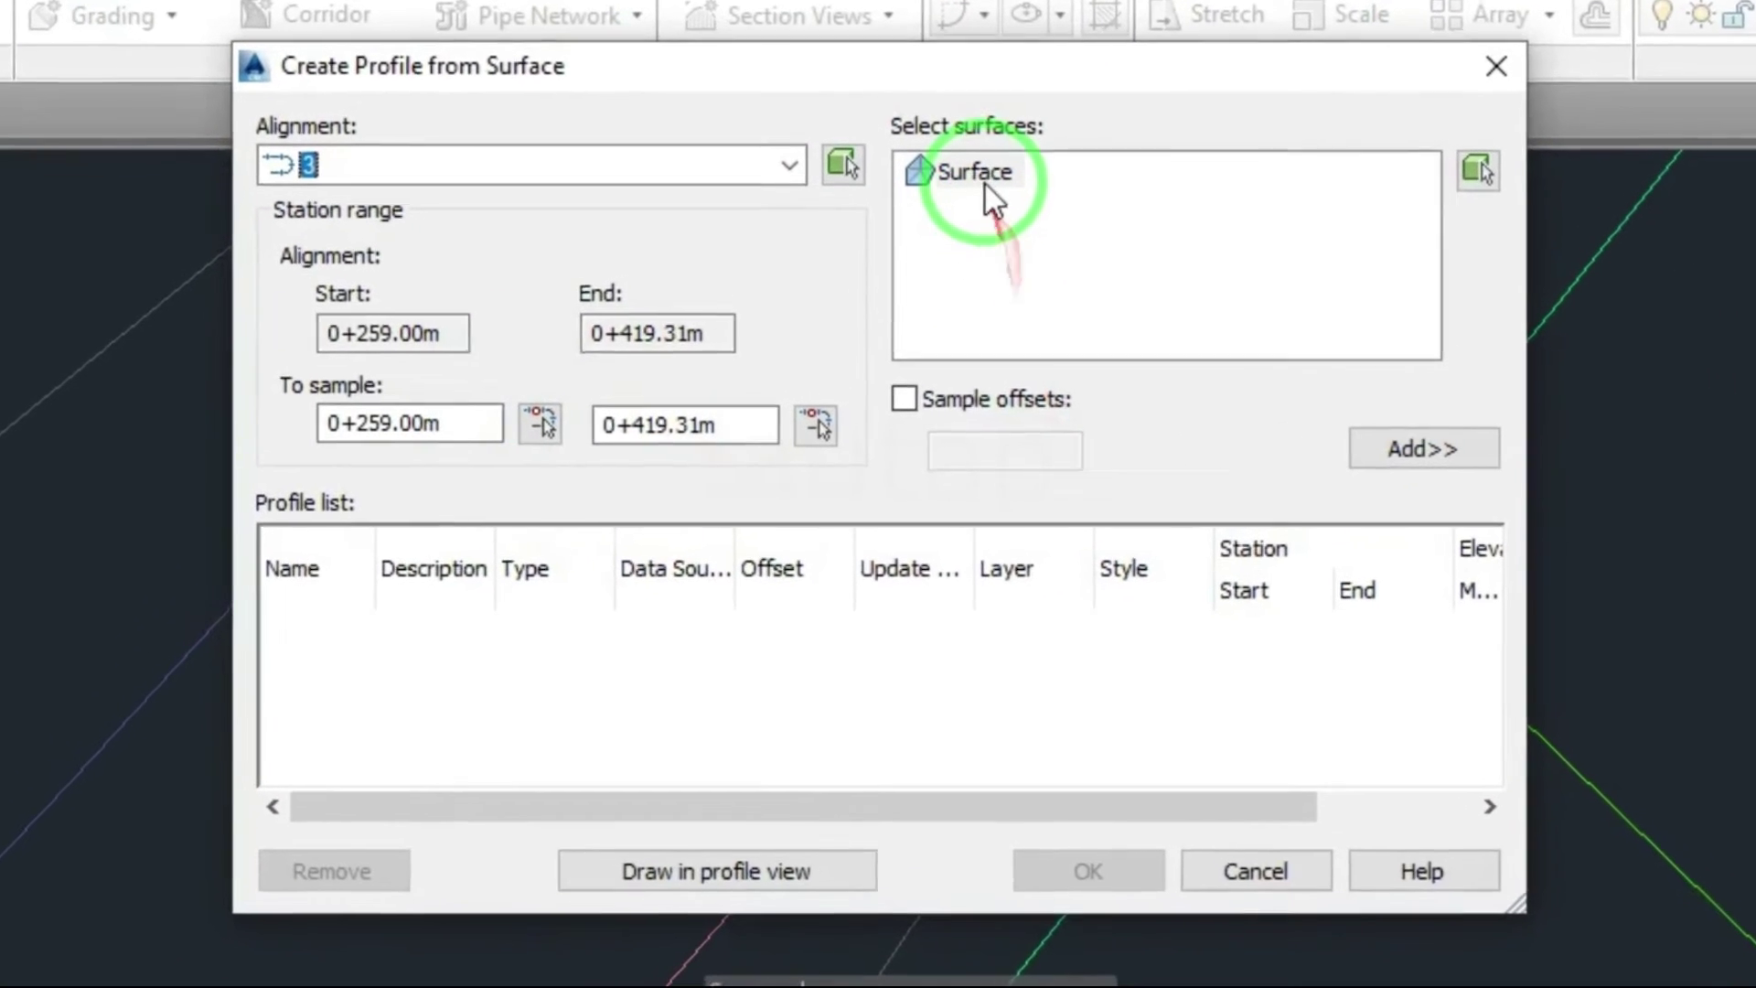
pyautogui.click(944, 268)
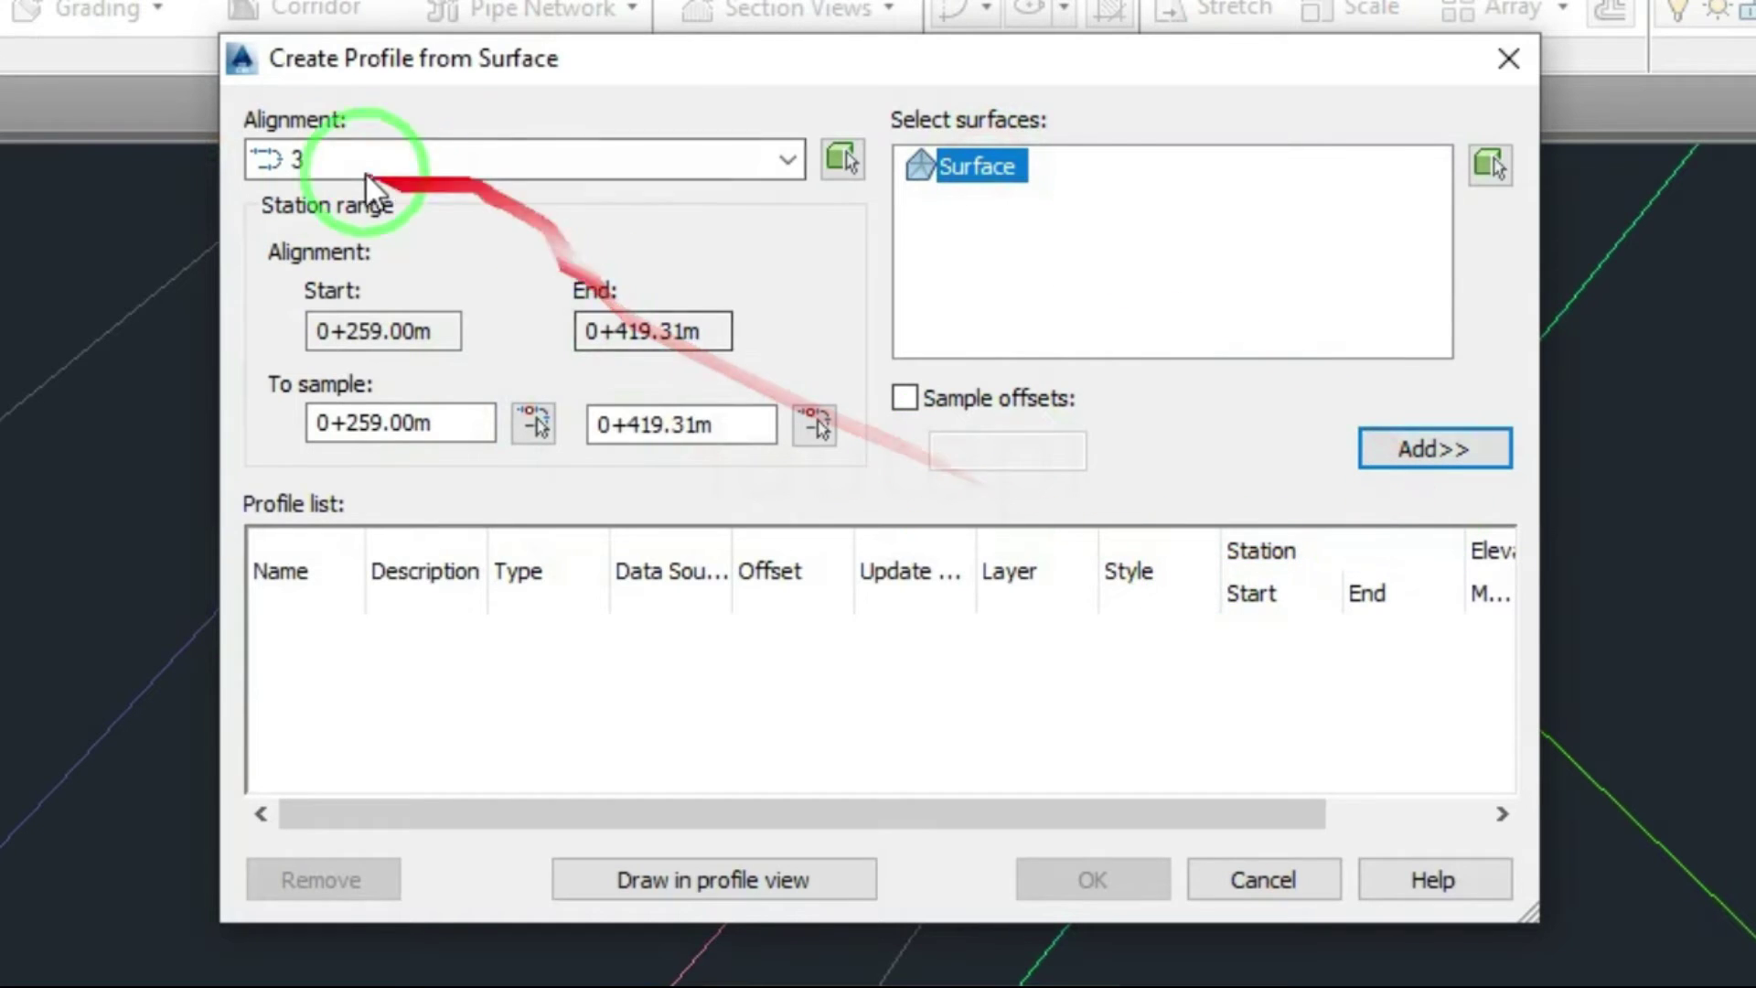
pyautogui.click(1450, 448)
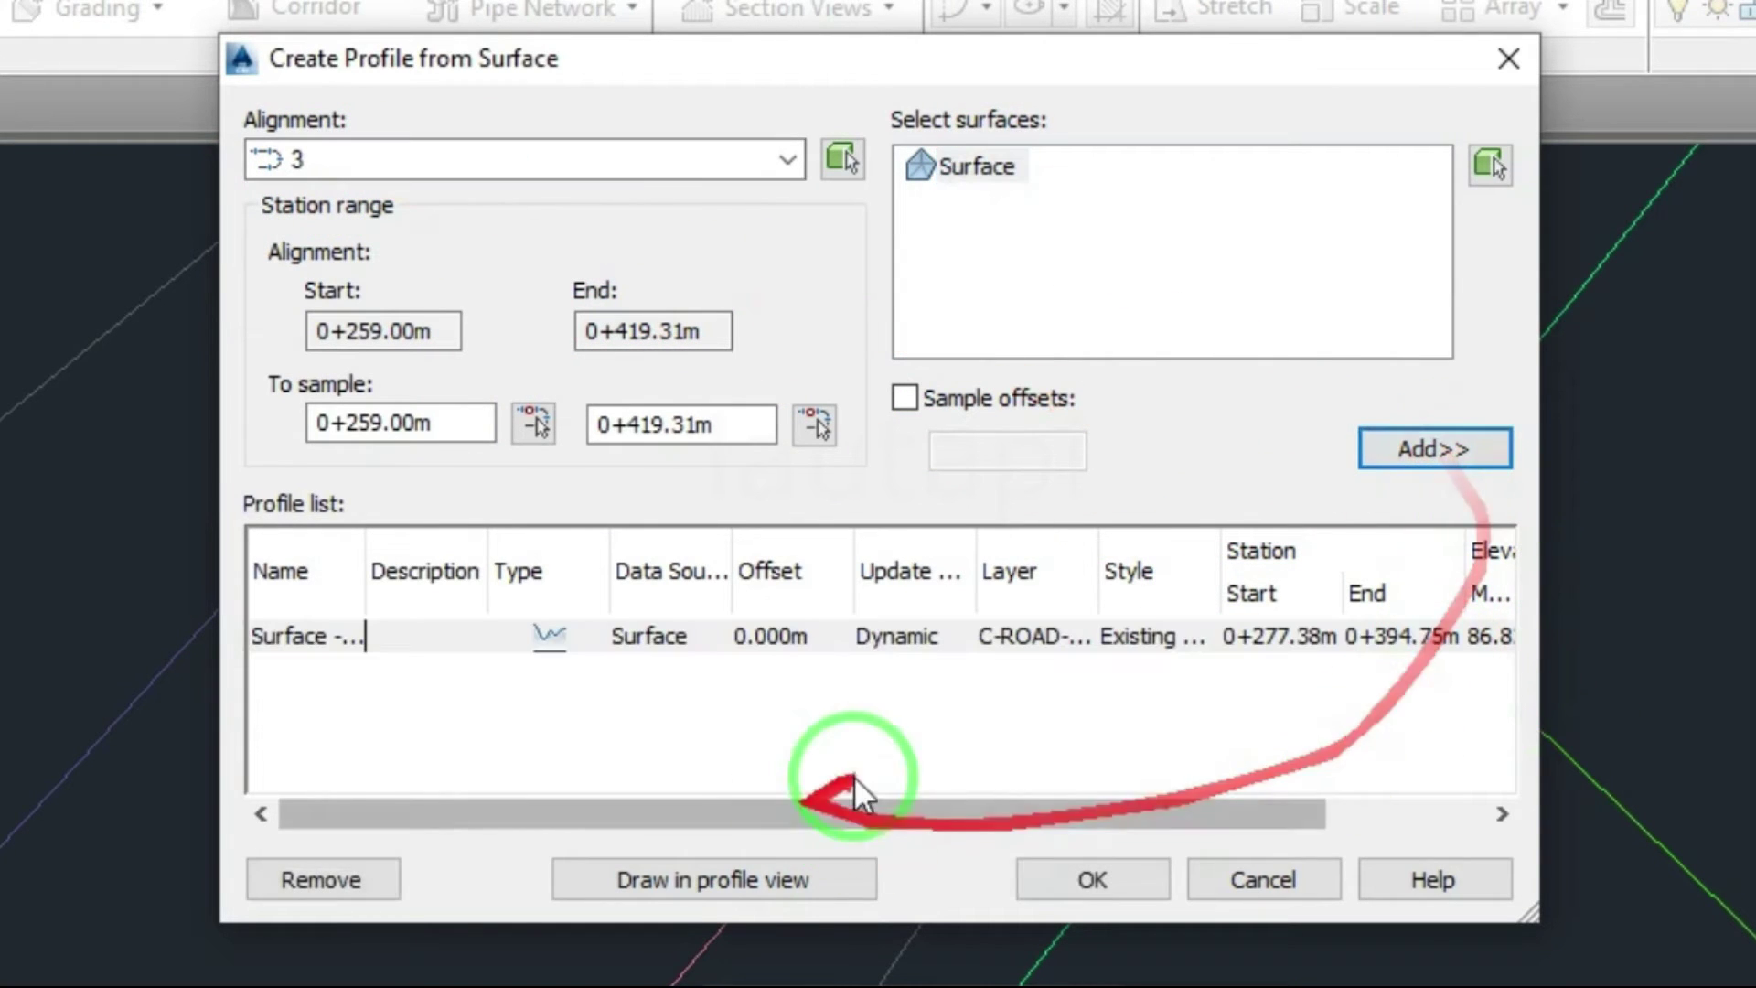
# Edit the profile view style so the grid padding to left and right is 0.
pyautogui.click(757, 880)
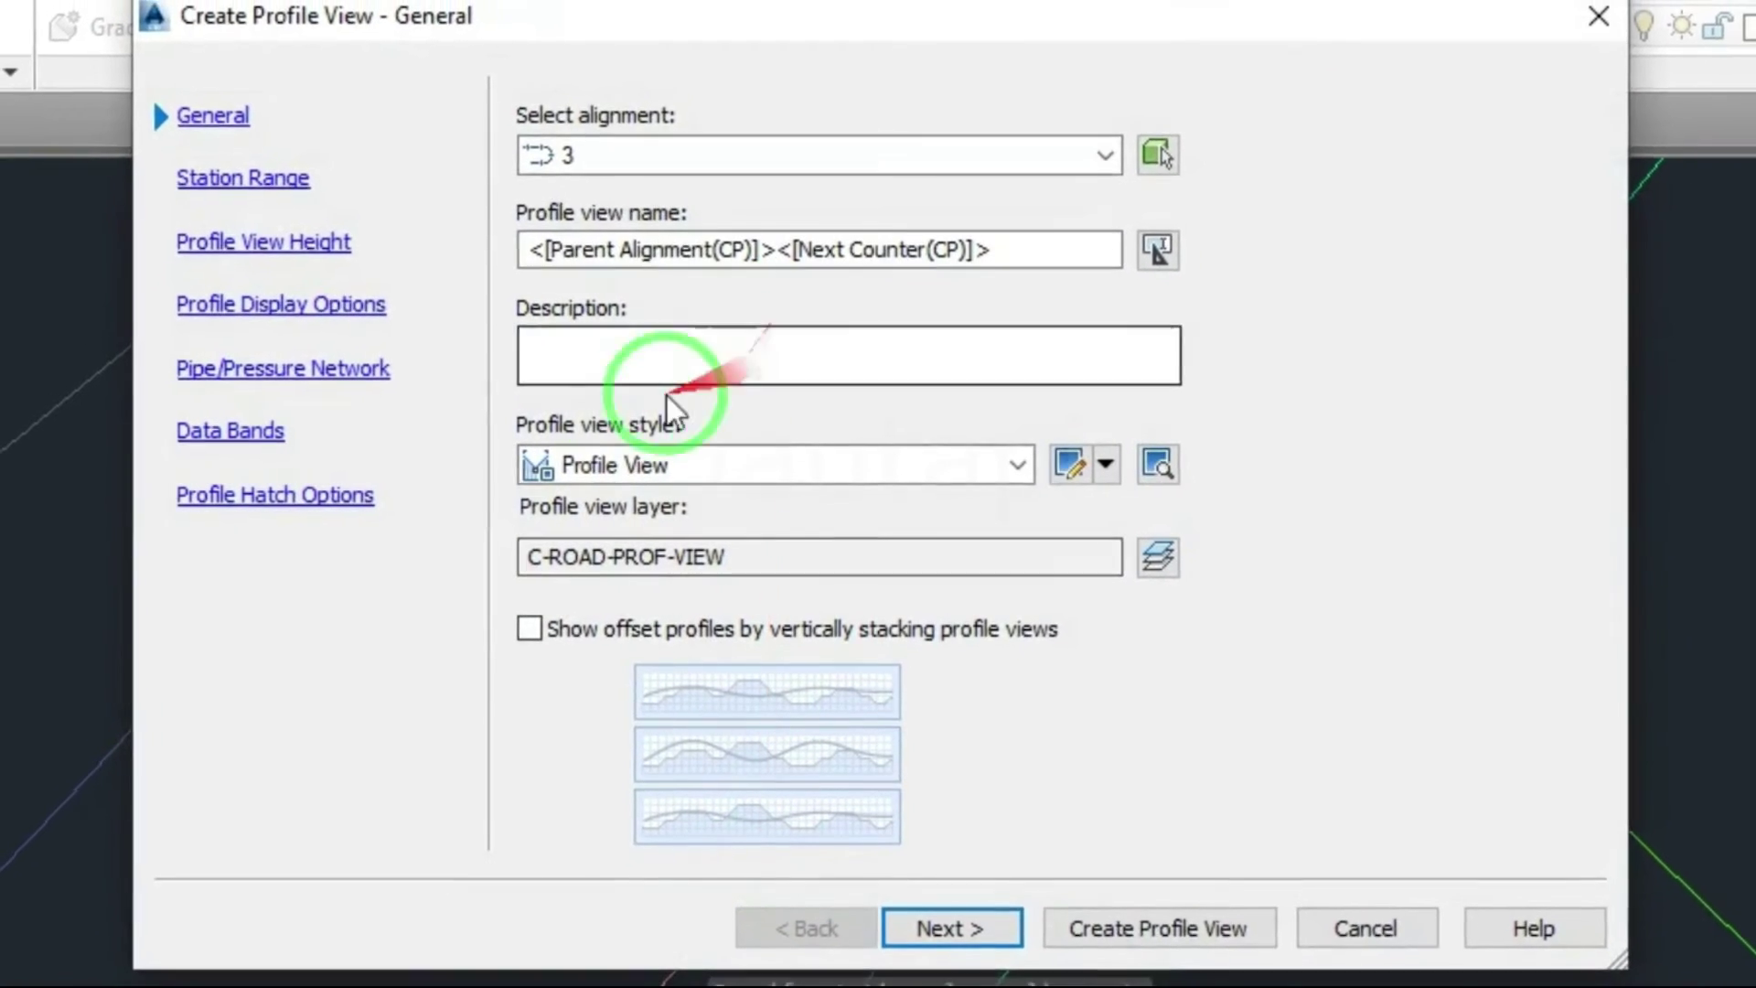
pyautogui.click(1069, 466)
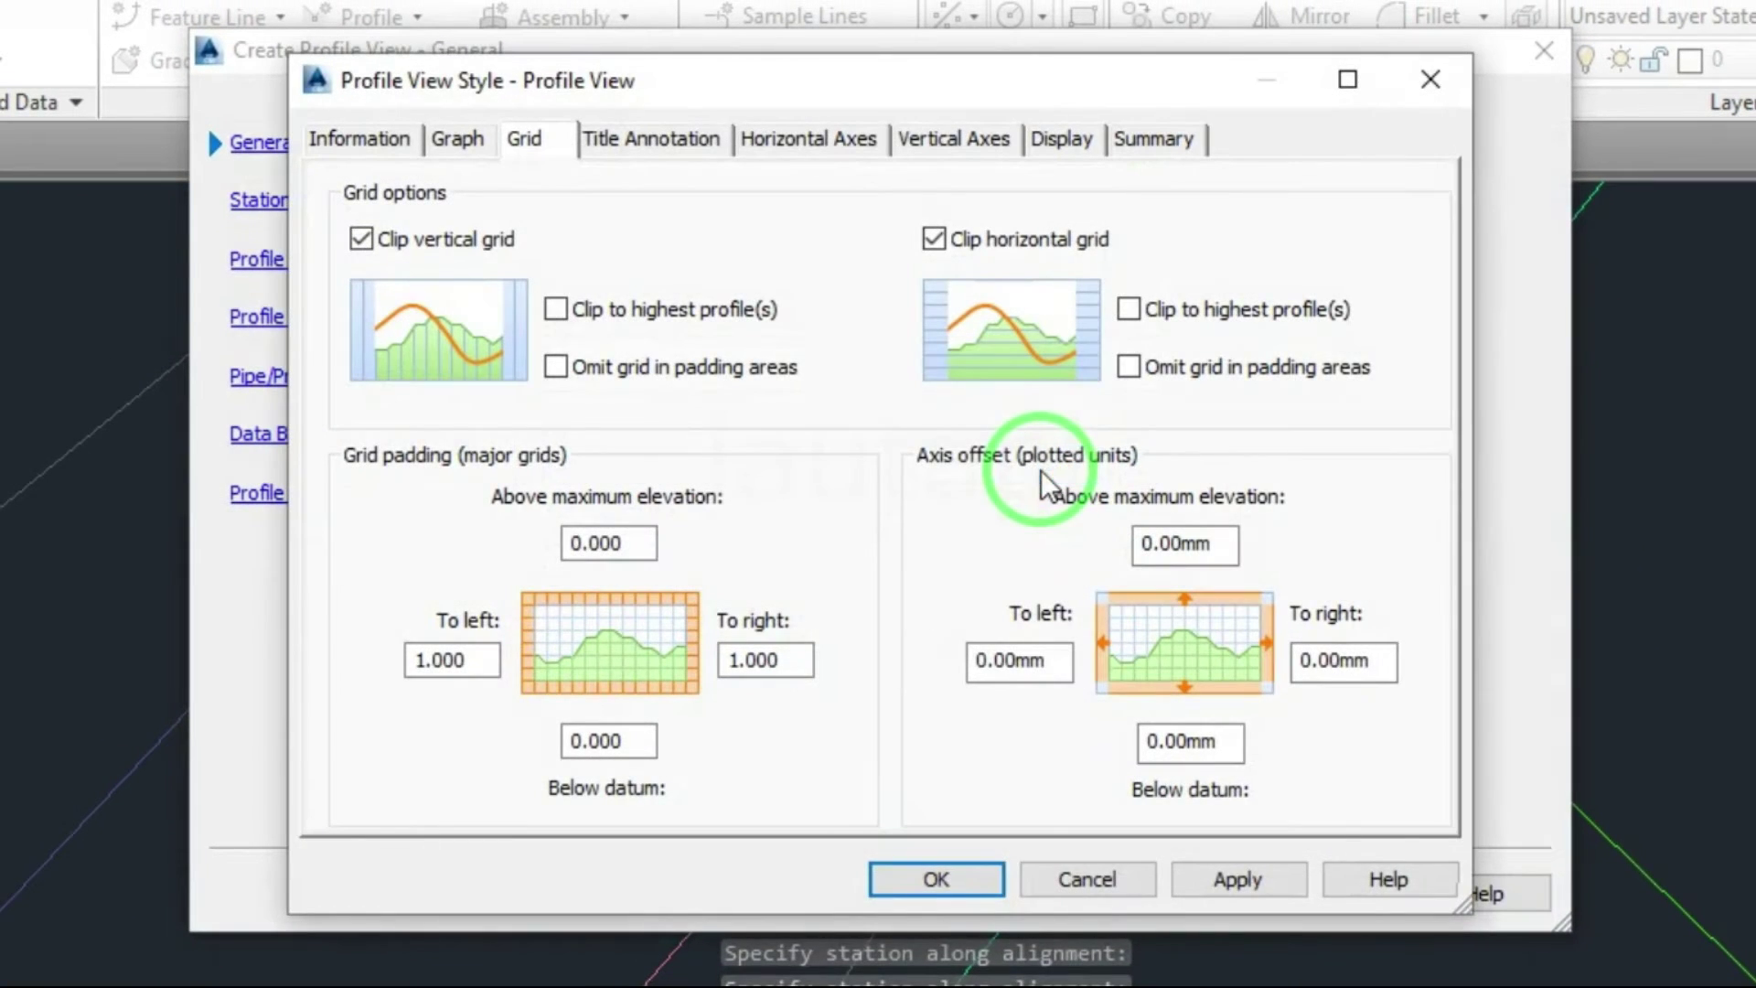
pyautogui.click(475, 140)
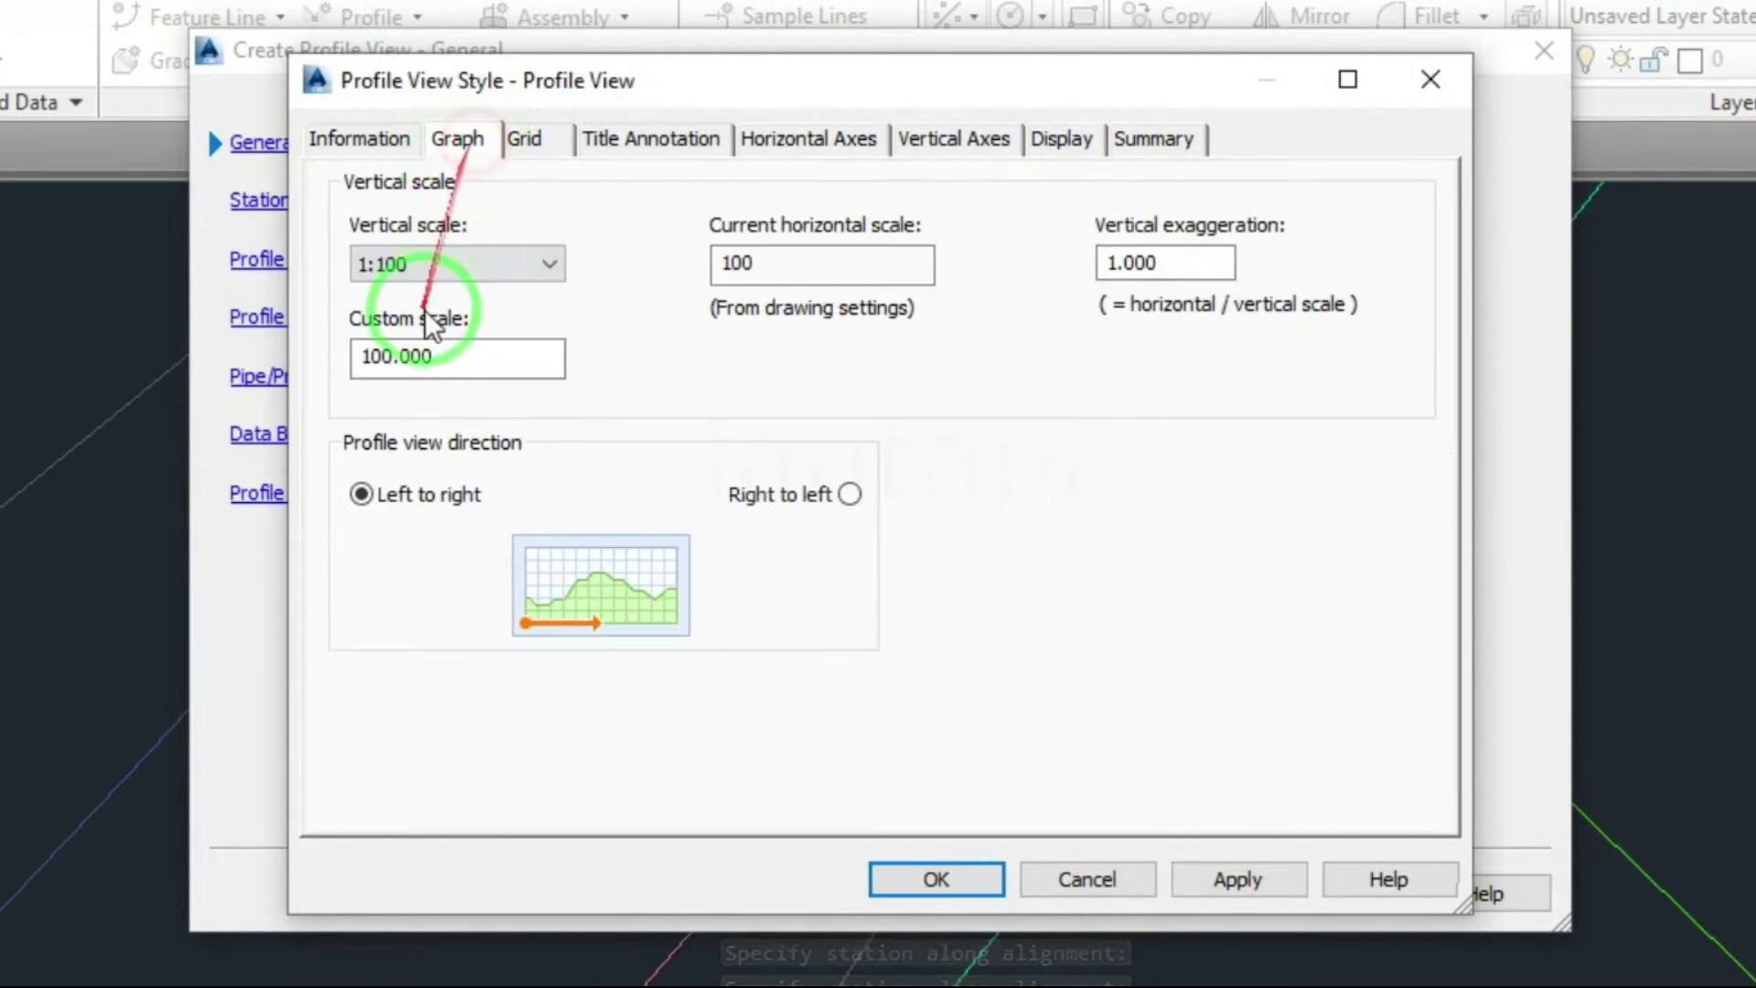
pyautogui.click(530, 147)
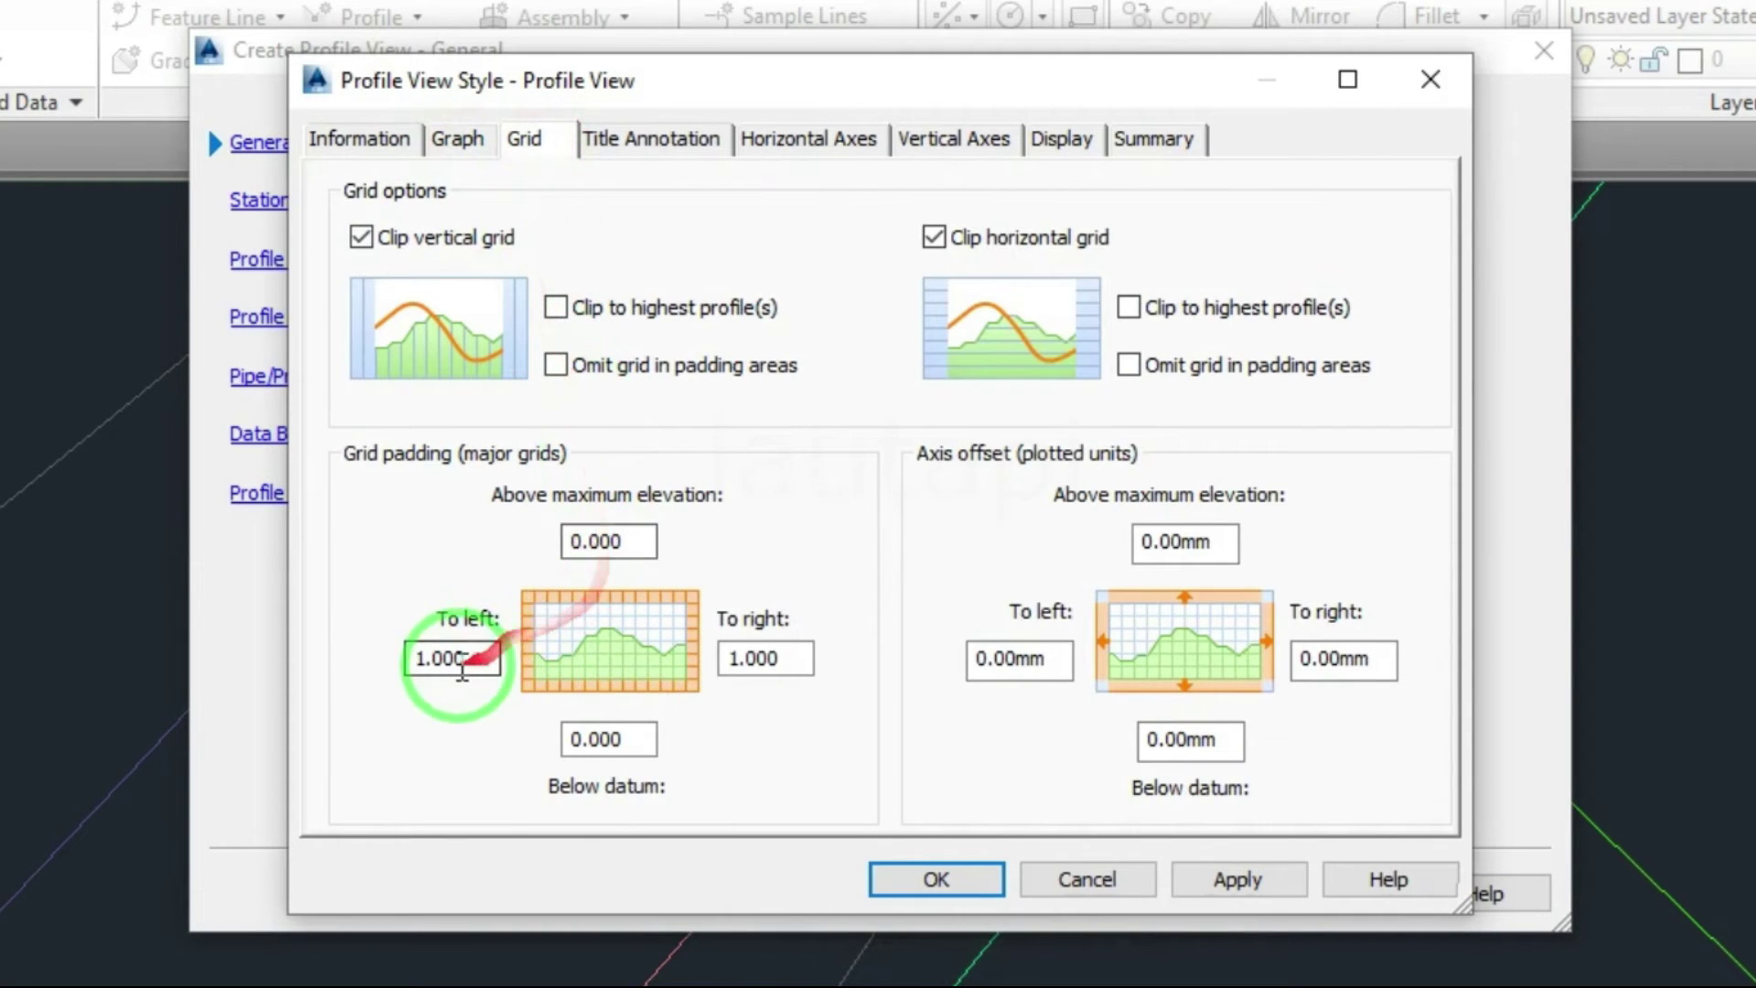
pyautogui.moveTo(483, 655); pyautogui.dragTo(348, 651)
pyautogui.write('0')
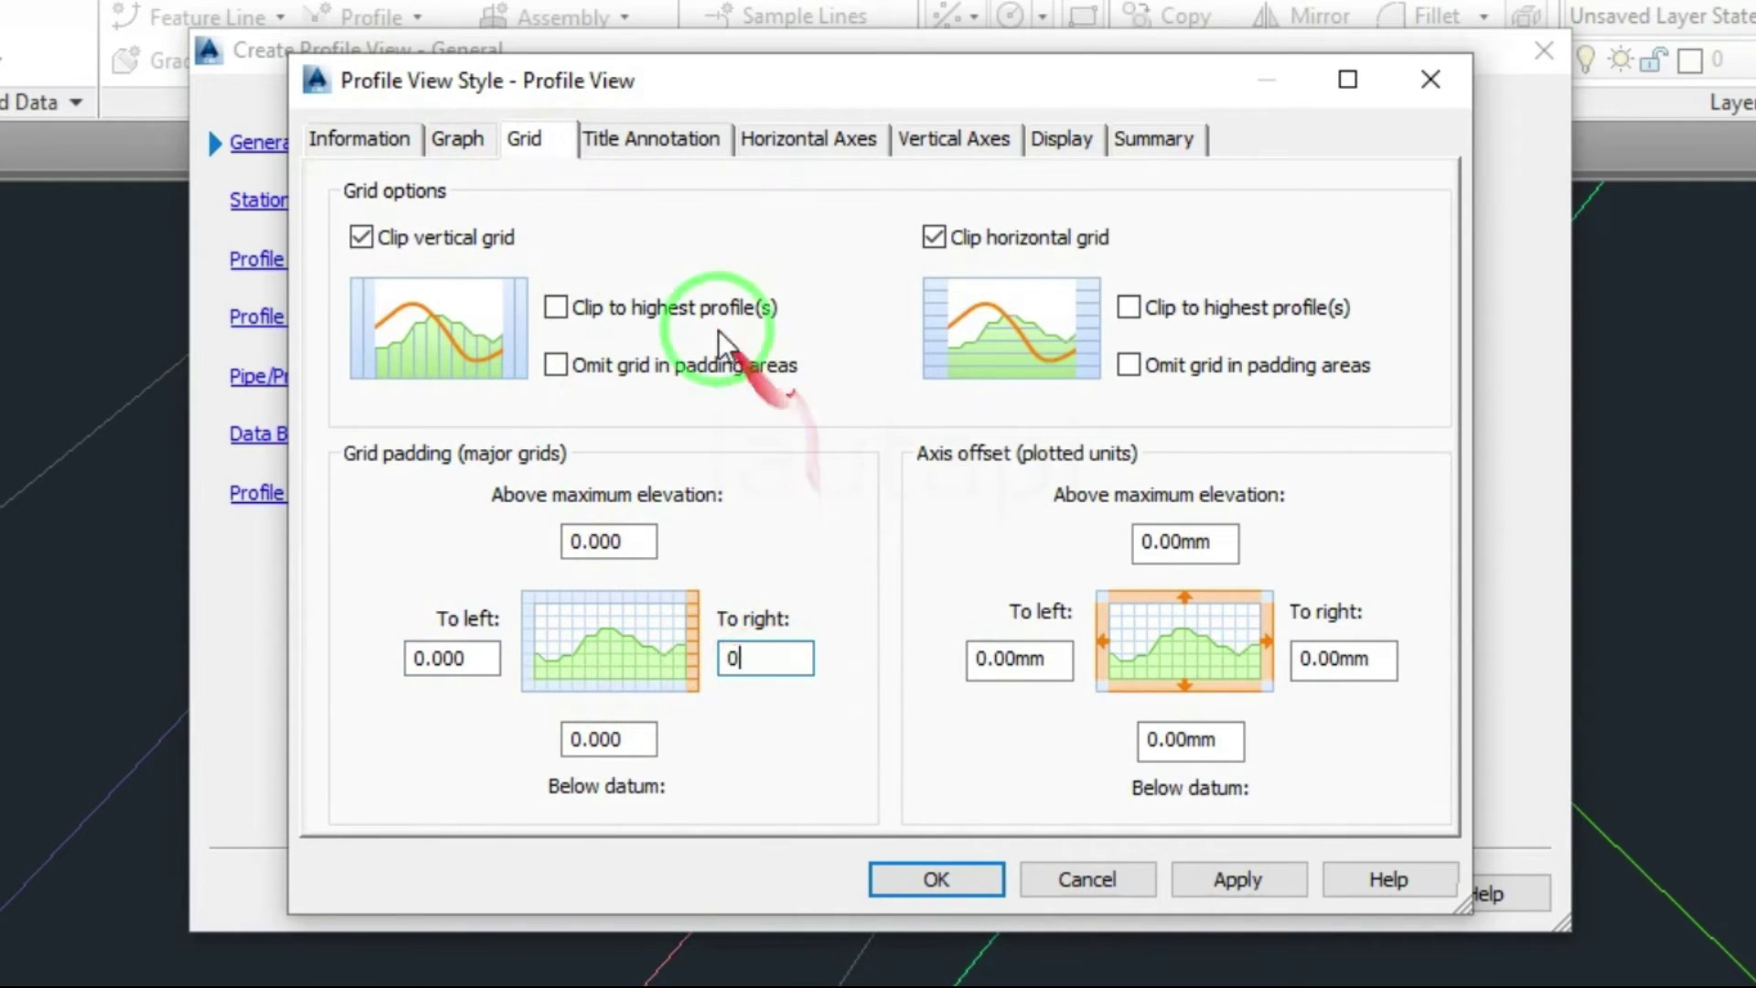
pyautogui.click(607, 145)
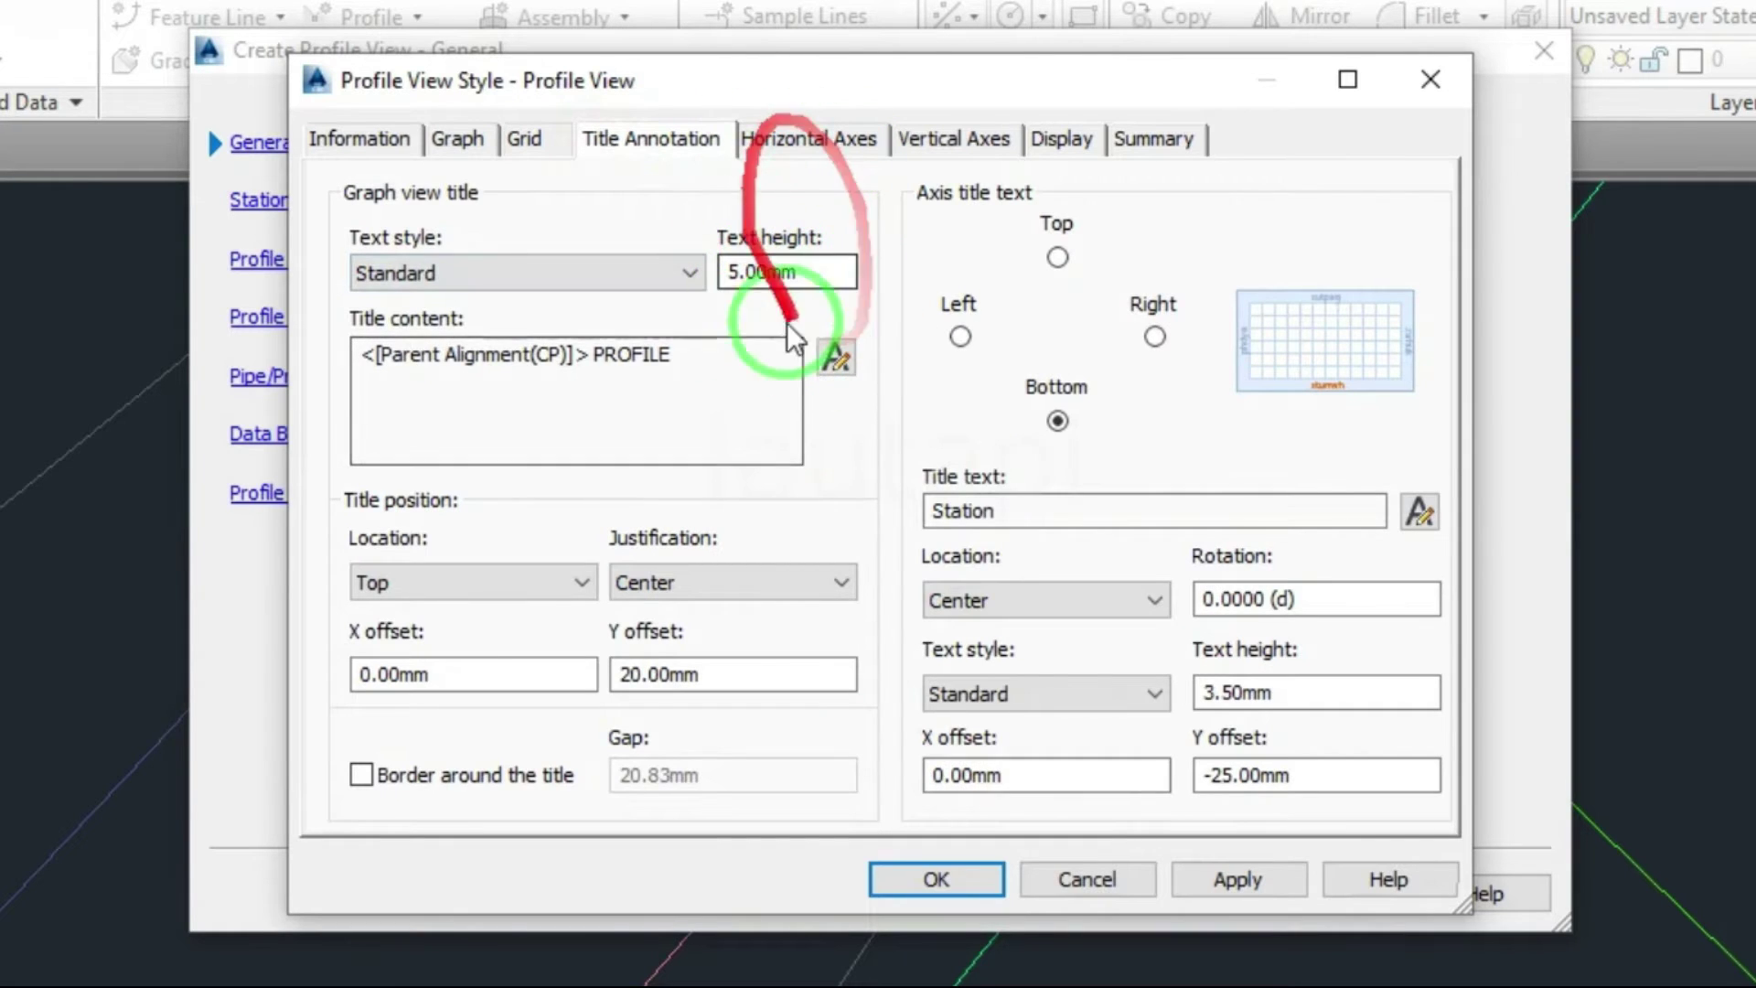
# Format the profile view title text in Verdana font, coloured White.
pyautogui.click(836, 357)
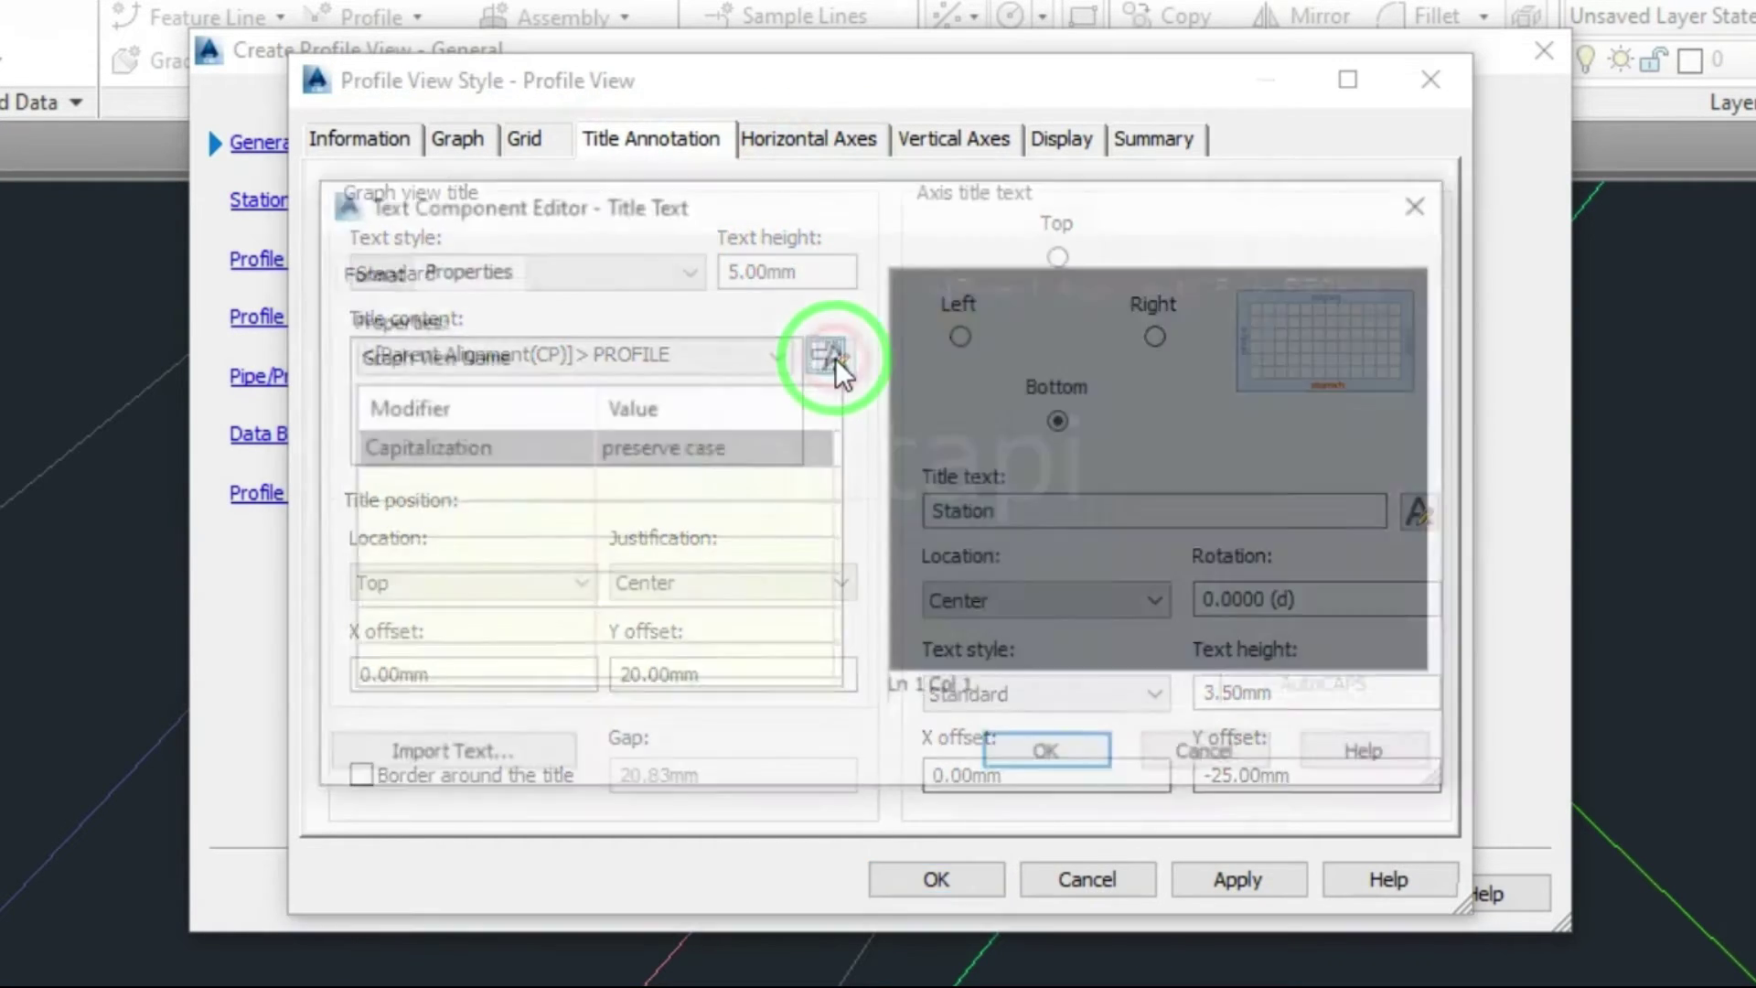
pyautogui.click(1427, 201)
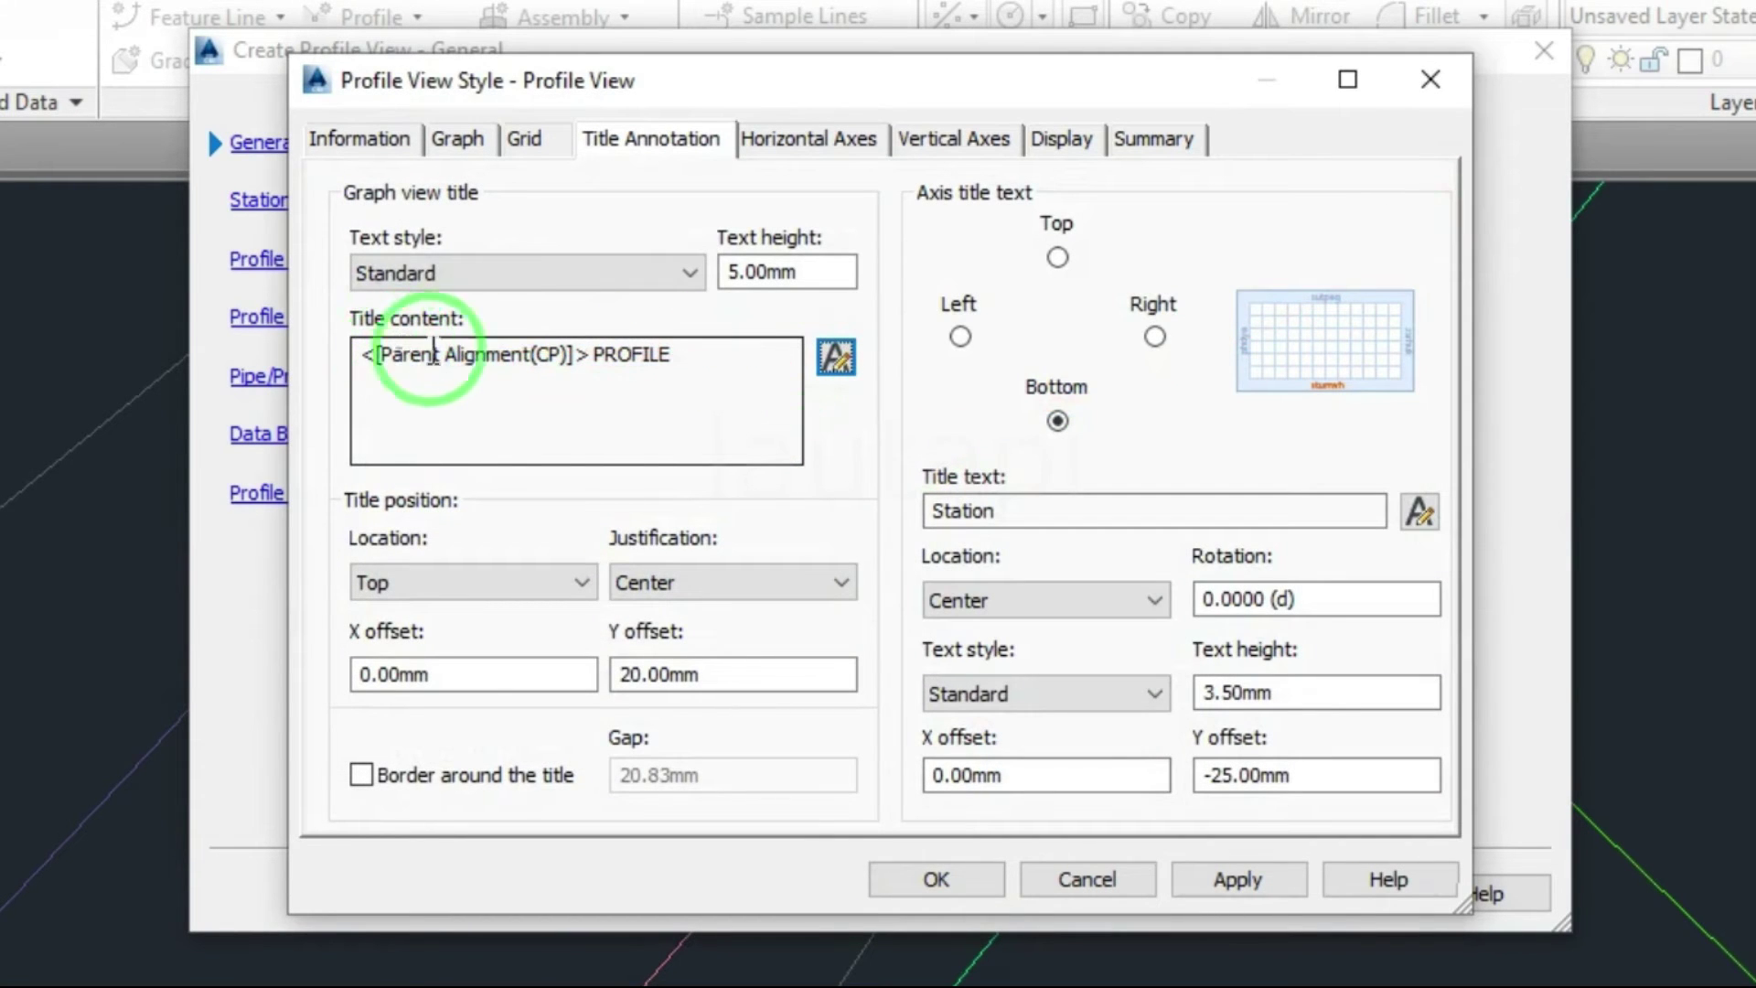
pyautogui.click(836, 357)
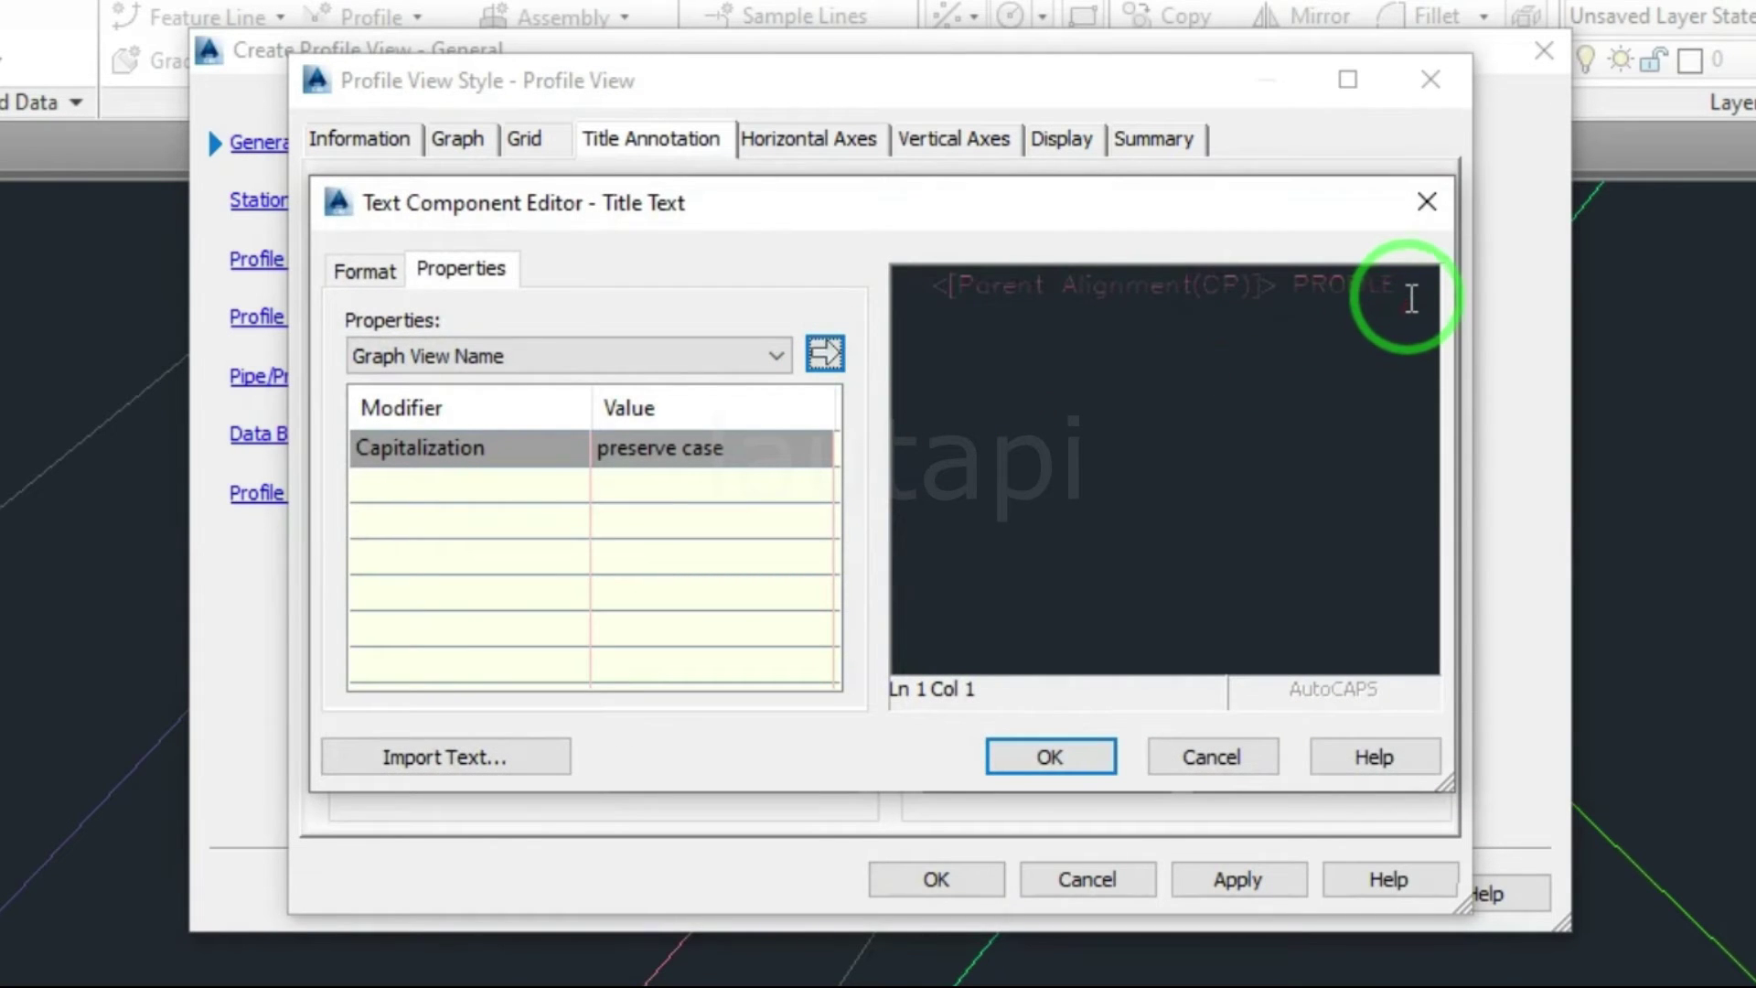
pyautogui.moveTo(1411, 299); pyautogui.dragTo(874, 286)
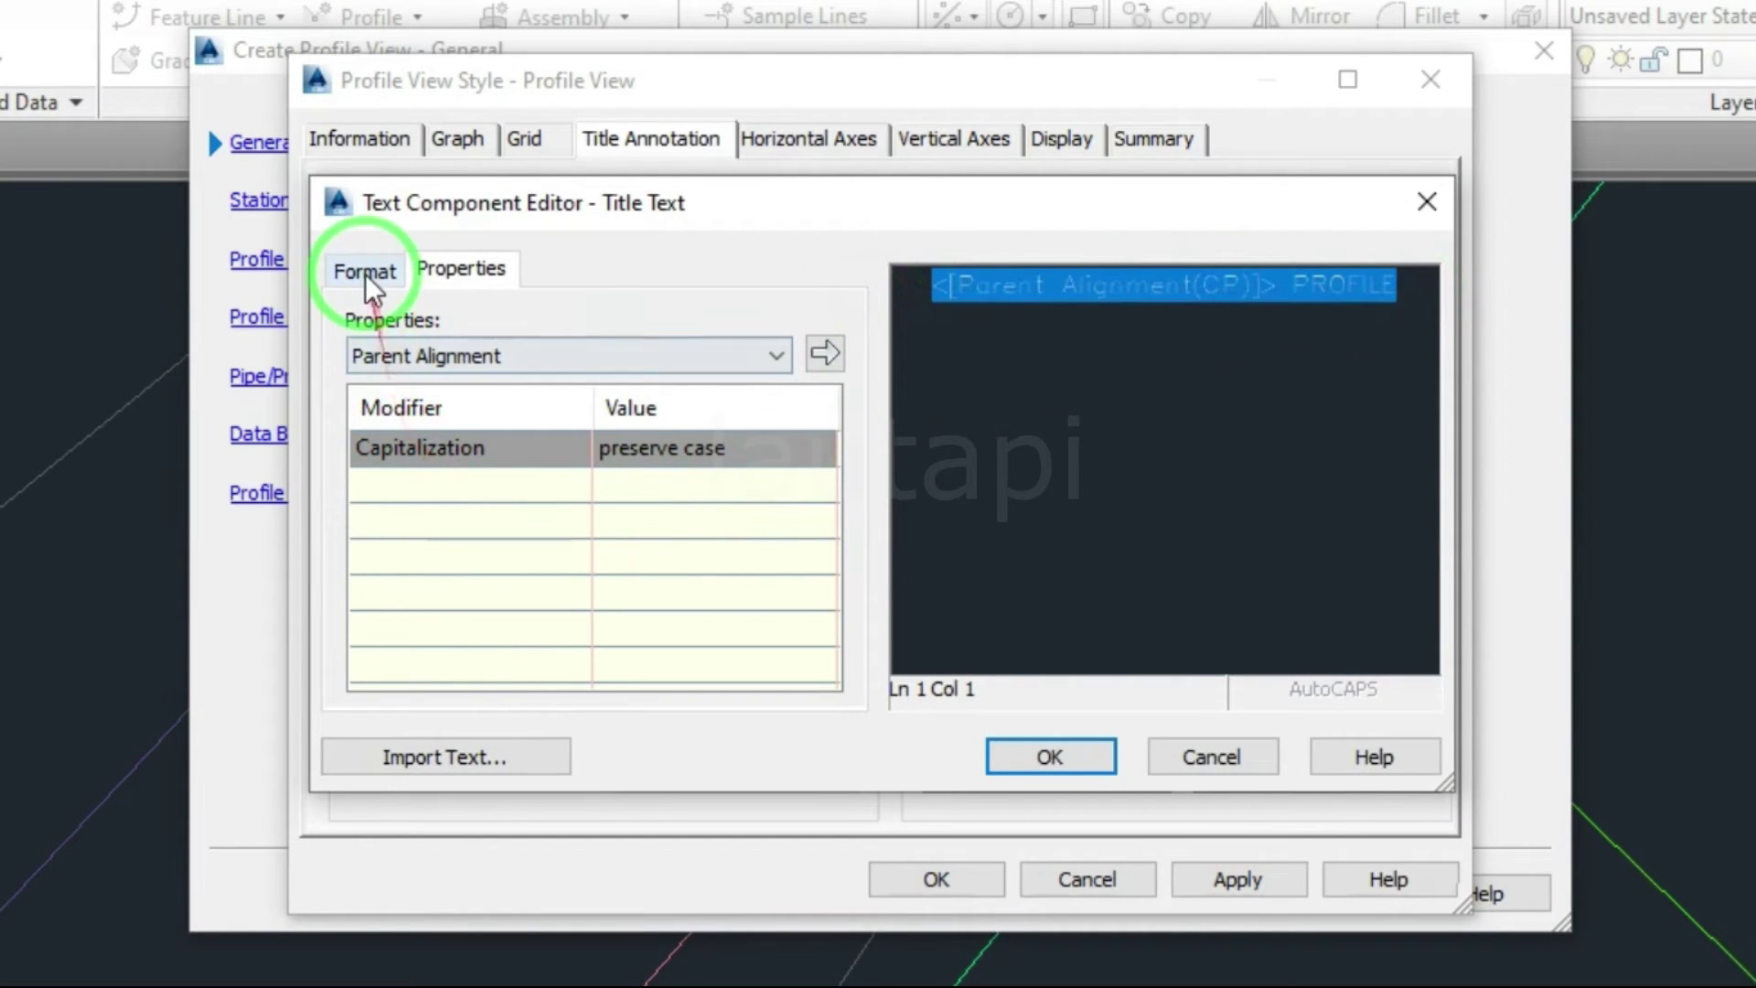
pyautogui.click(365, 272)
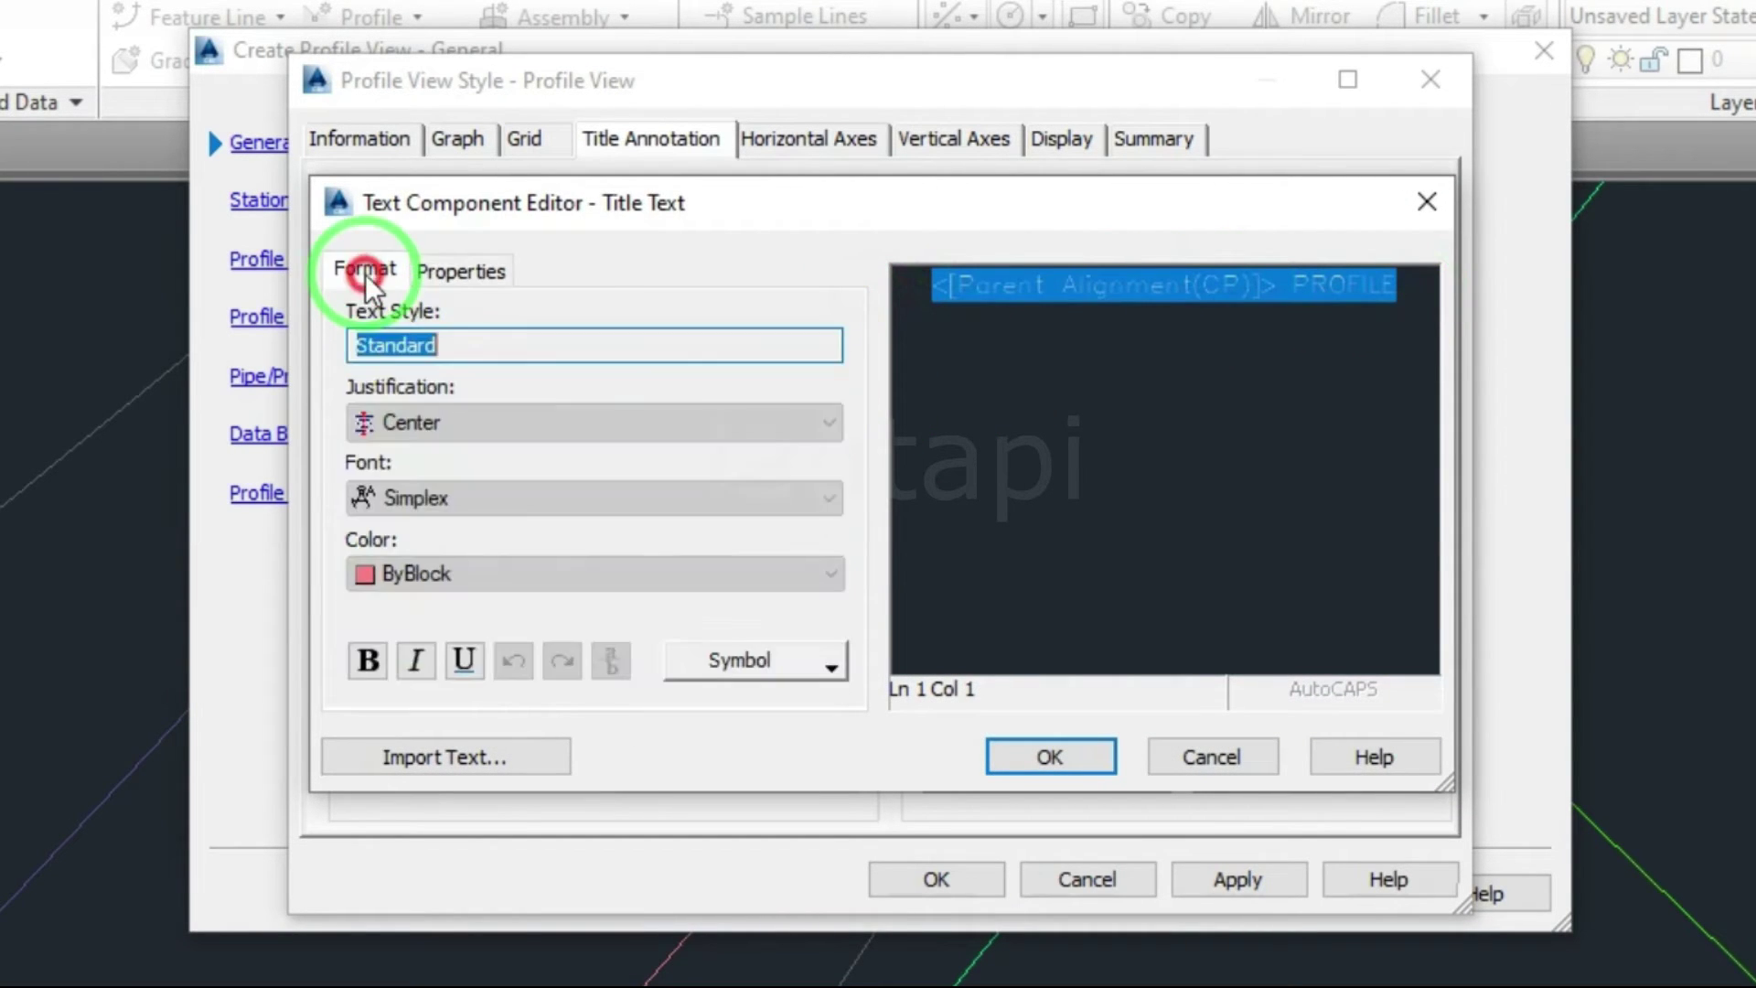
pyautogui.click(458, 501)
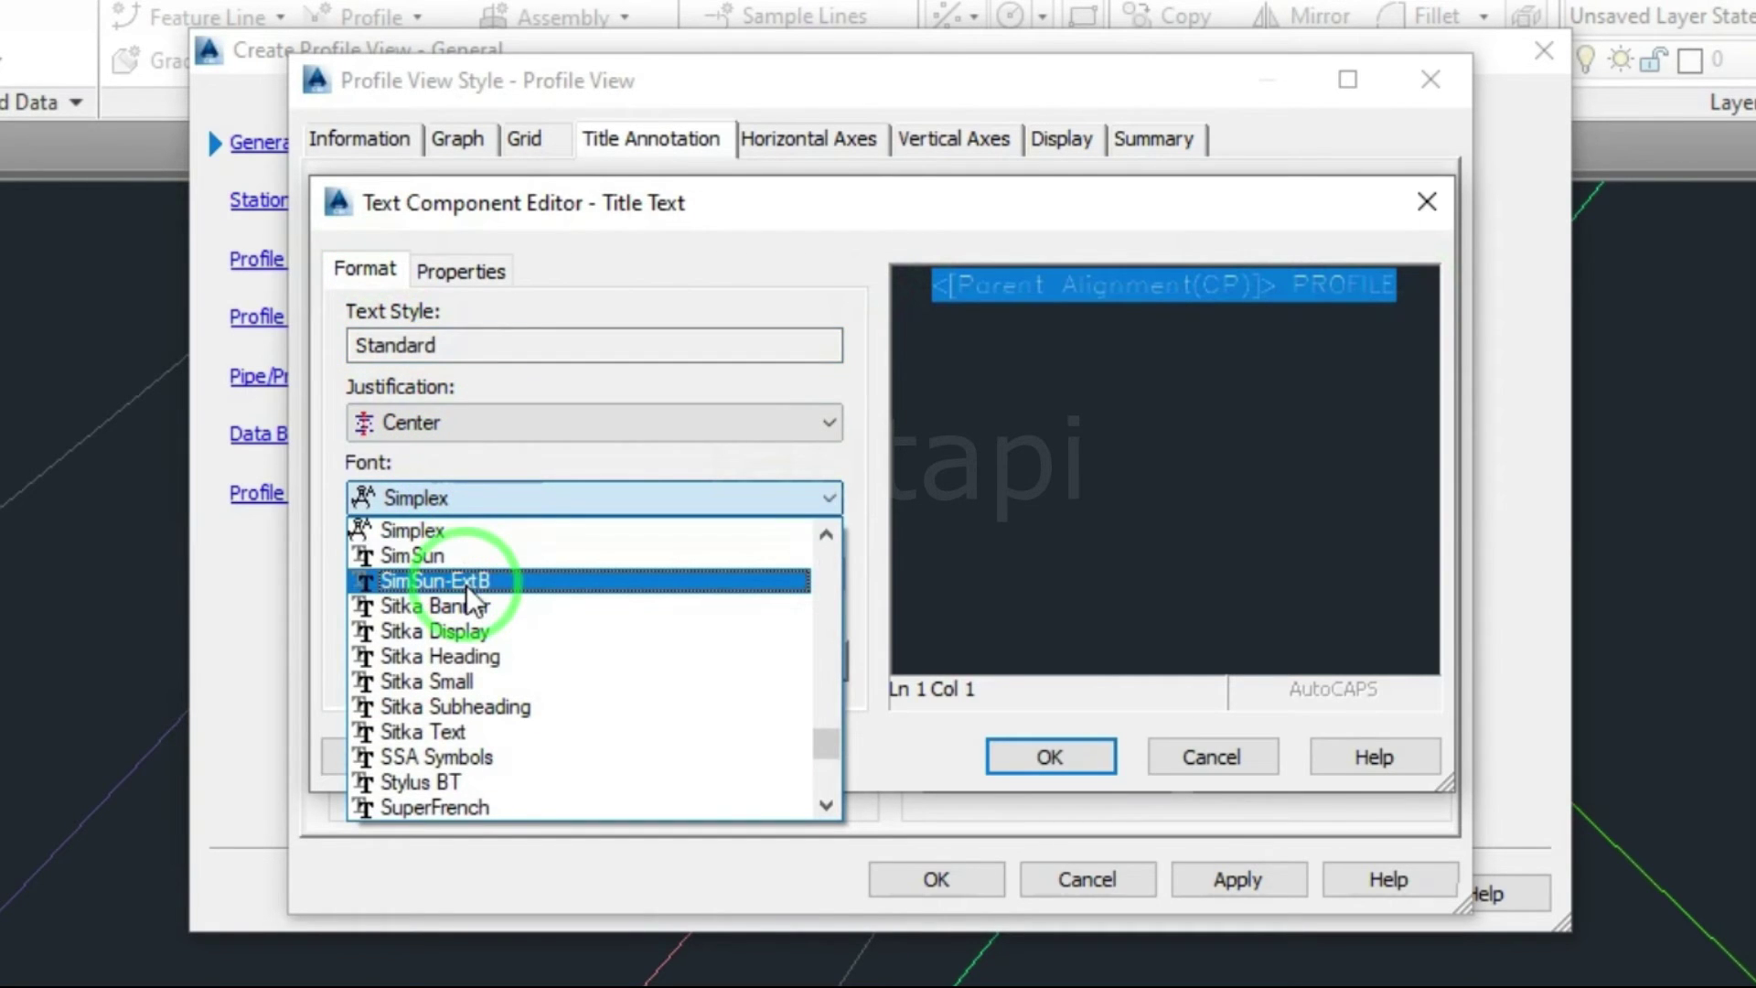
pyautogui.press('v')
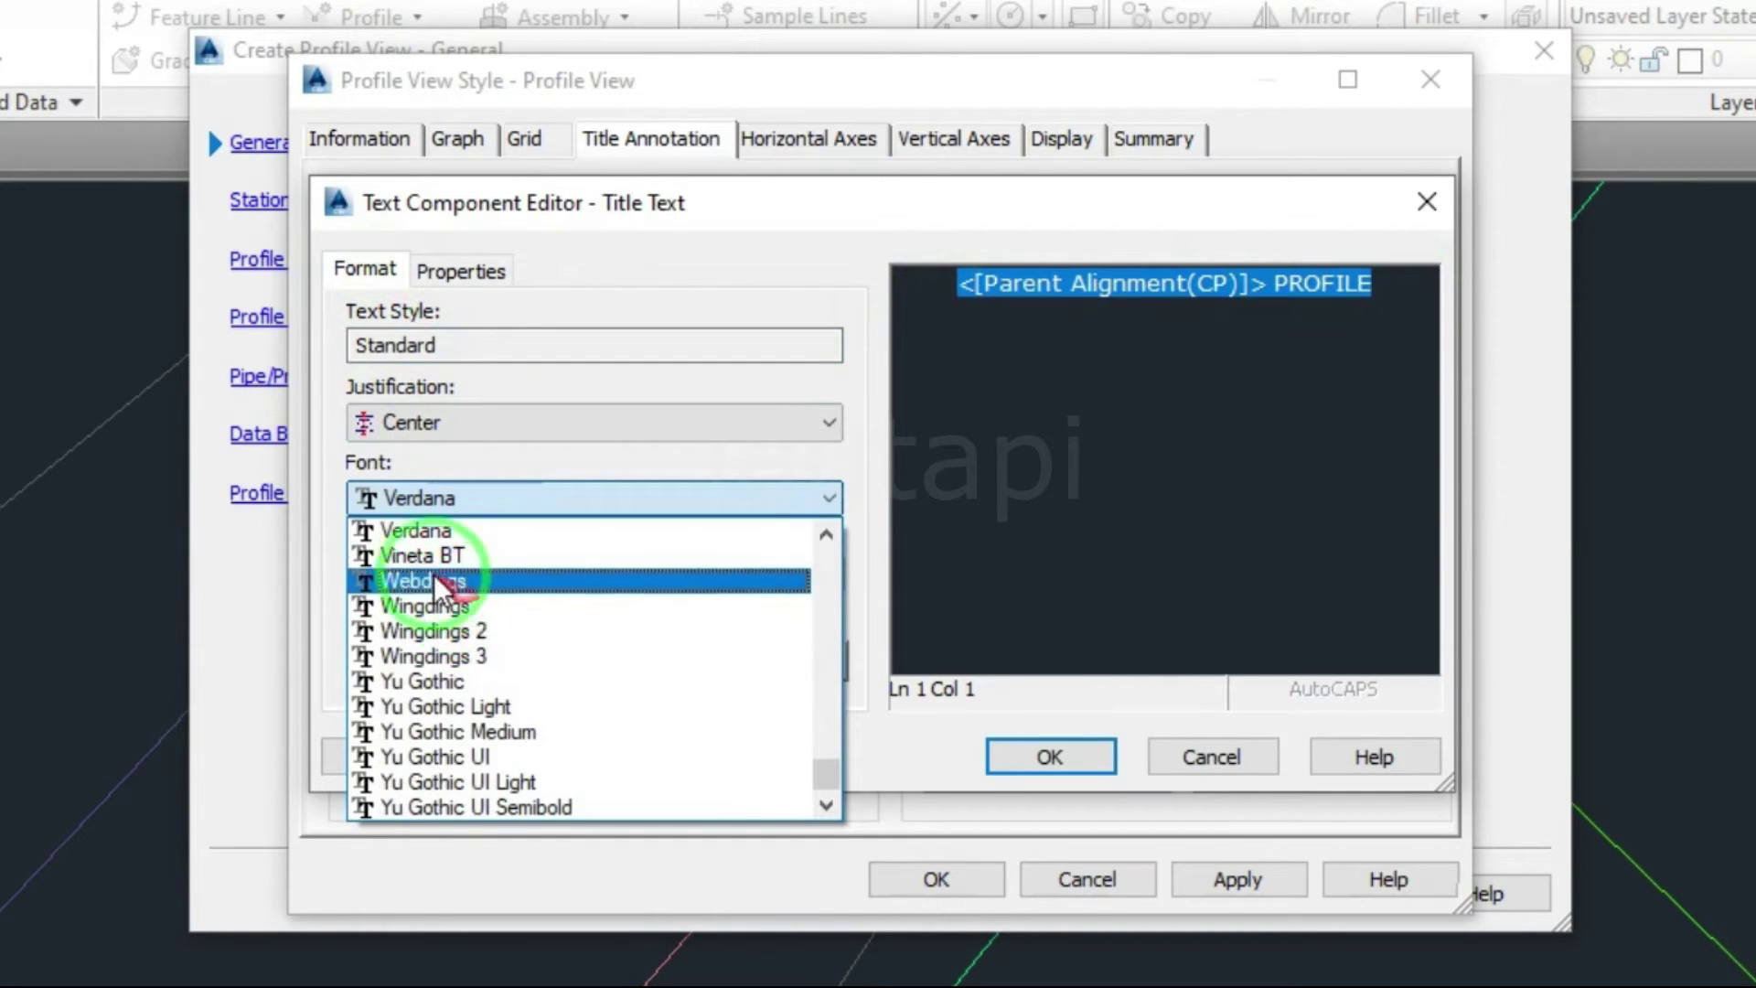
pyautogui.click(439, 534)
pyautogui.click(496, 581)
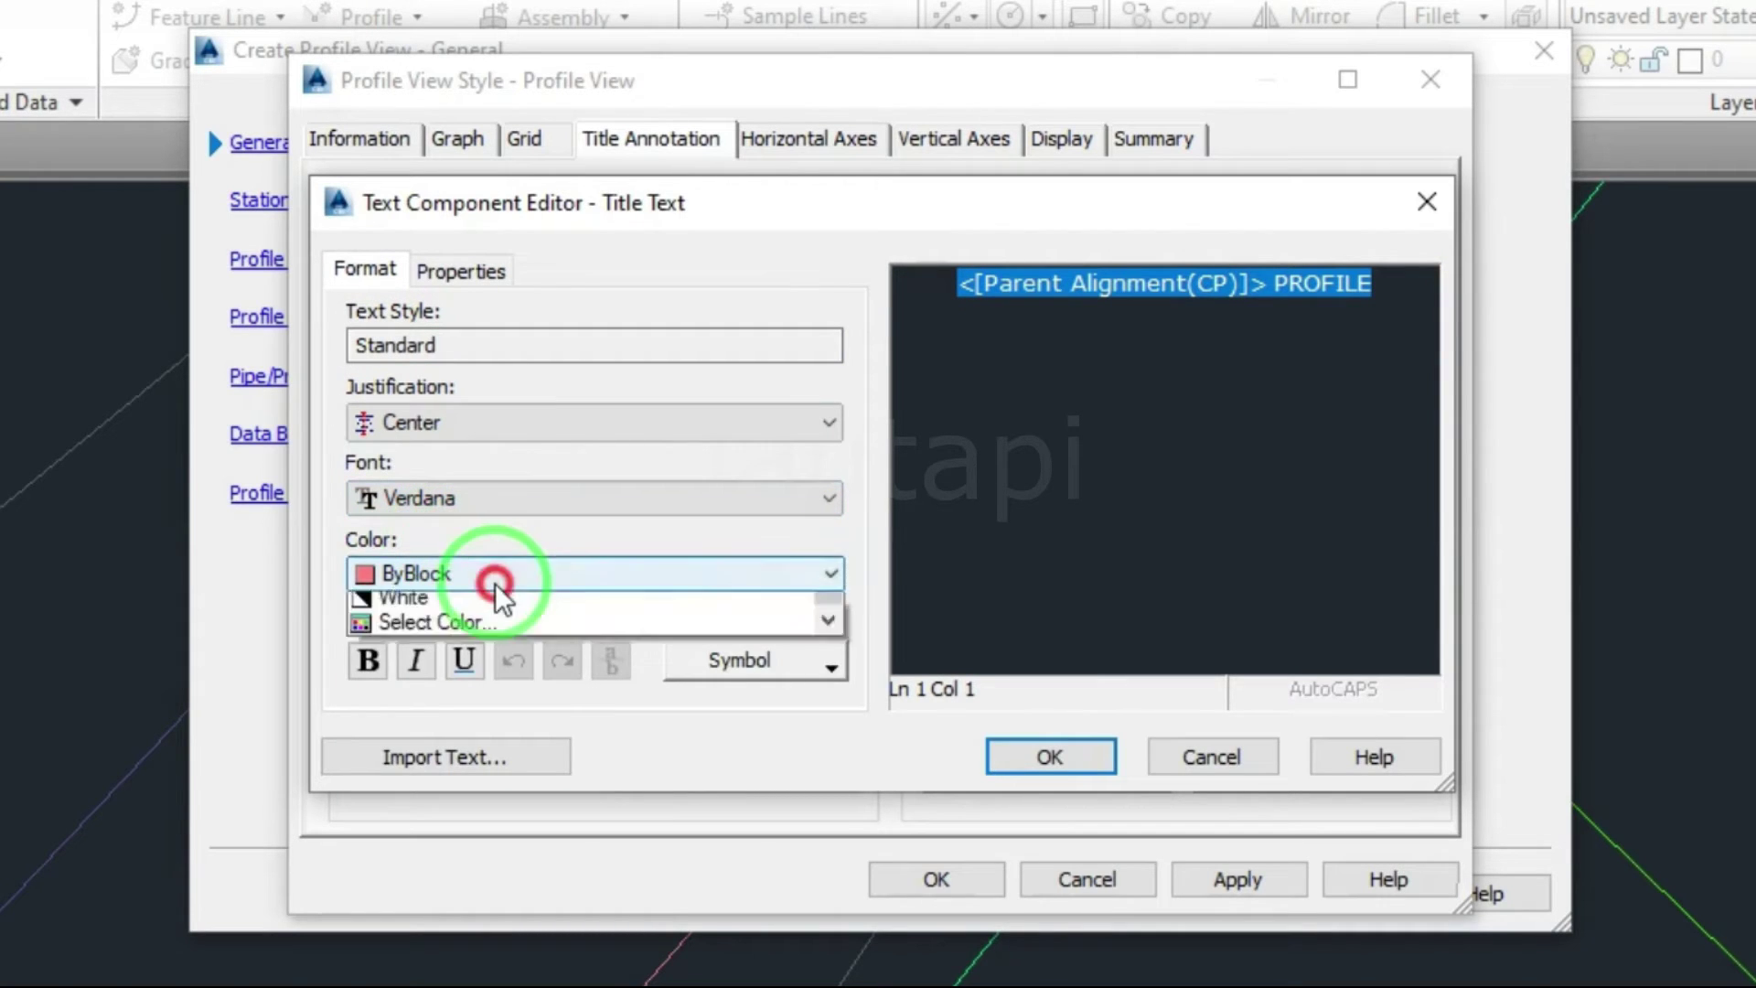
pyautogui.click(465, 786)
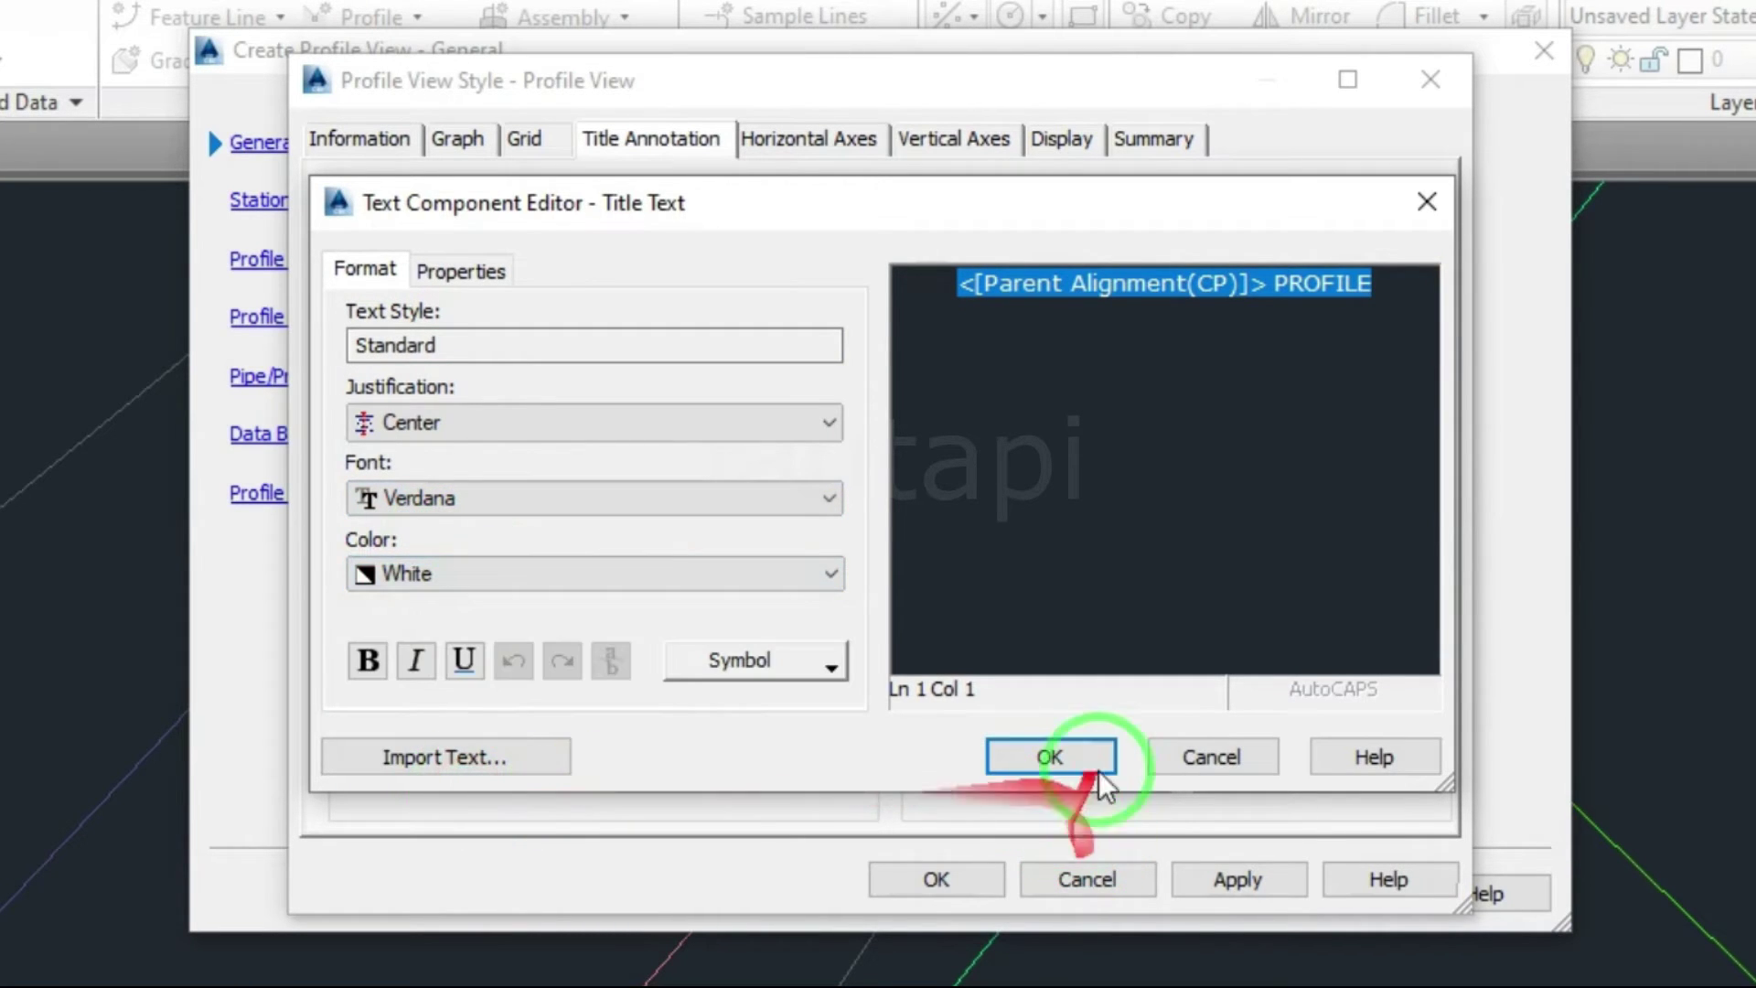
pyautogui.click(1095, 766)
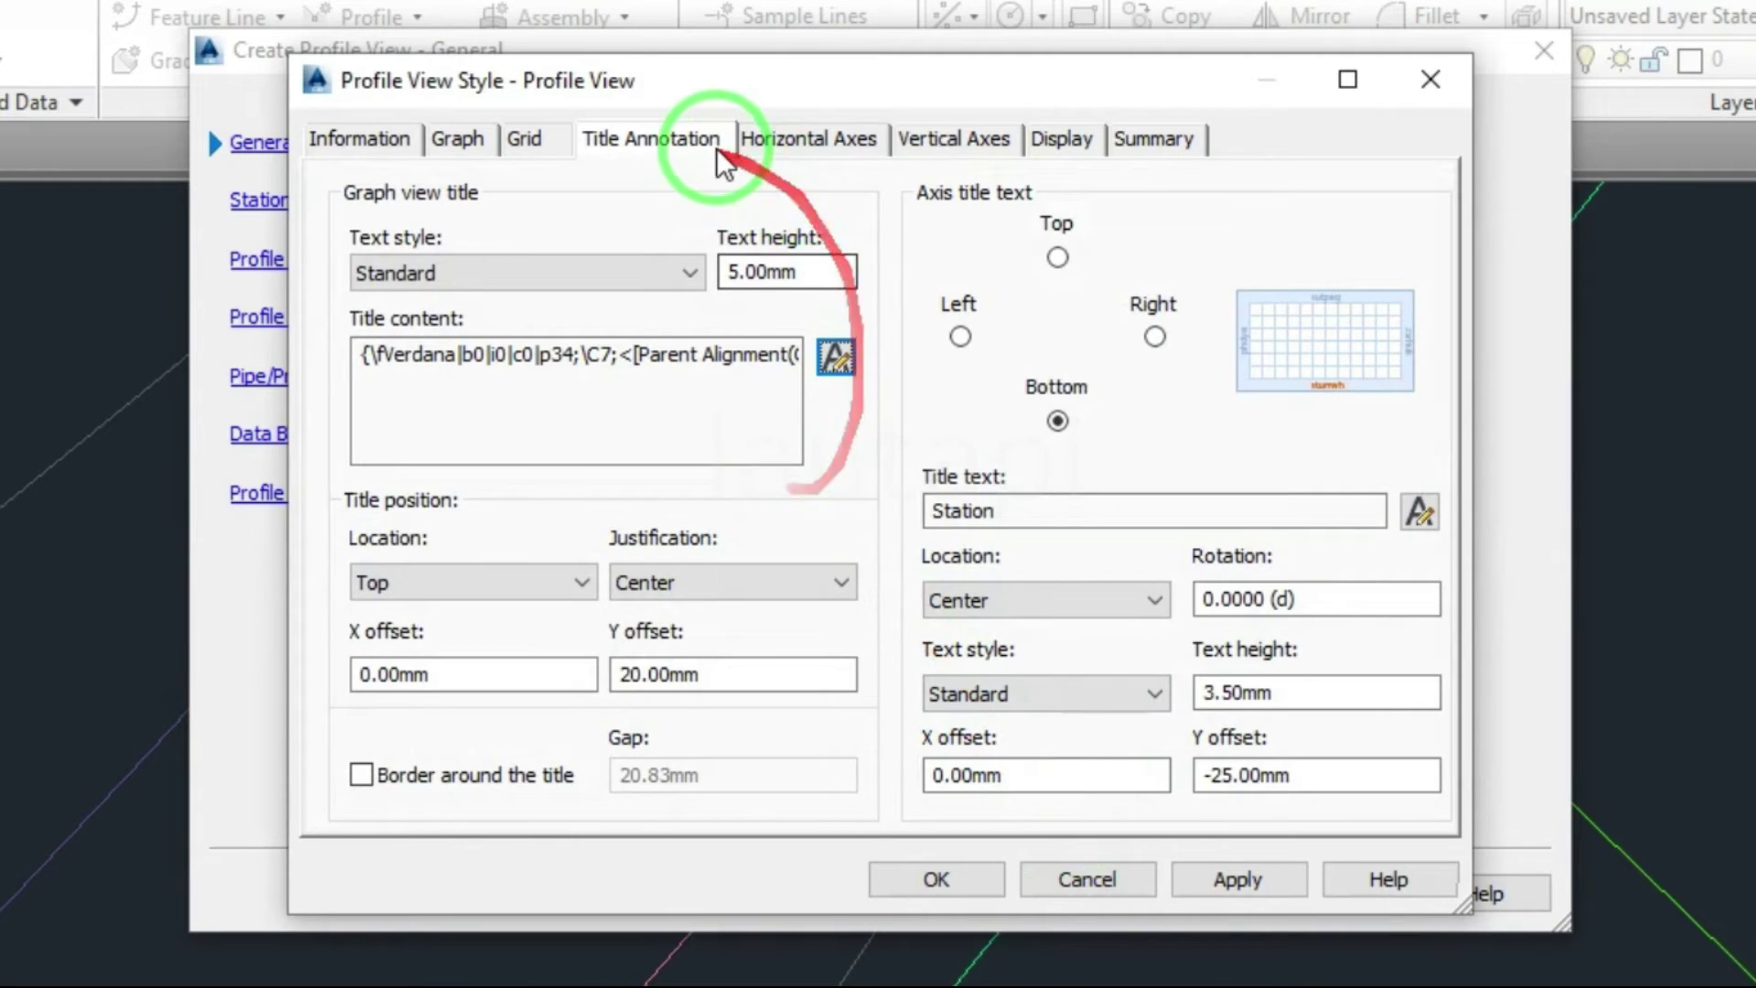
# Apply and save the profile view style edits, then create alignment 3's profile view.
pyautogui.click(768, 145)
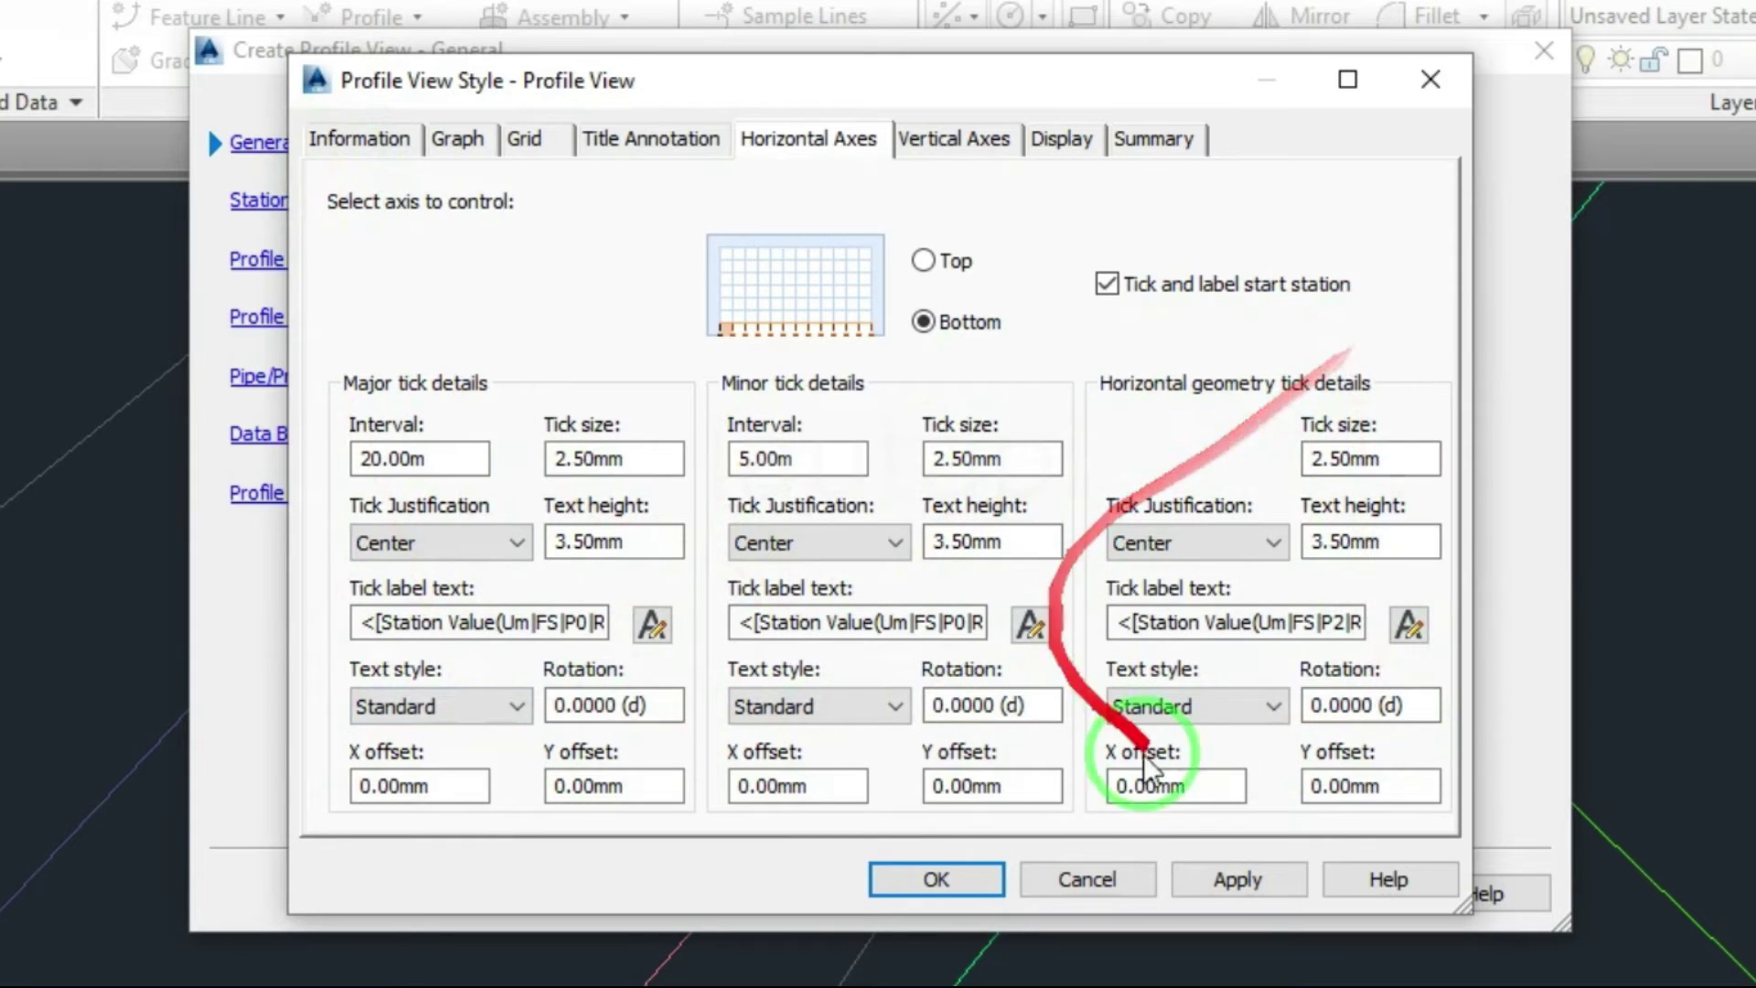
pyautogui.click(1240, 894)
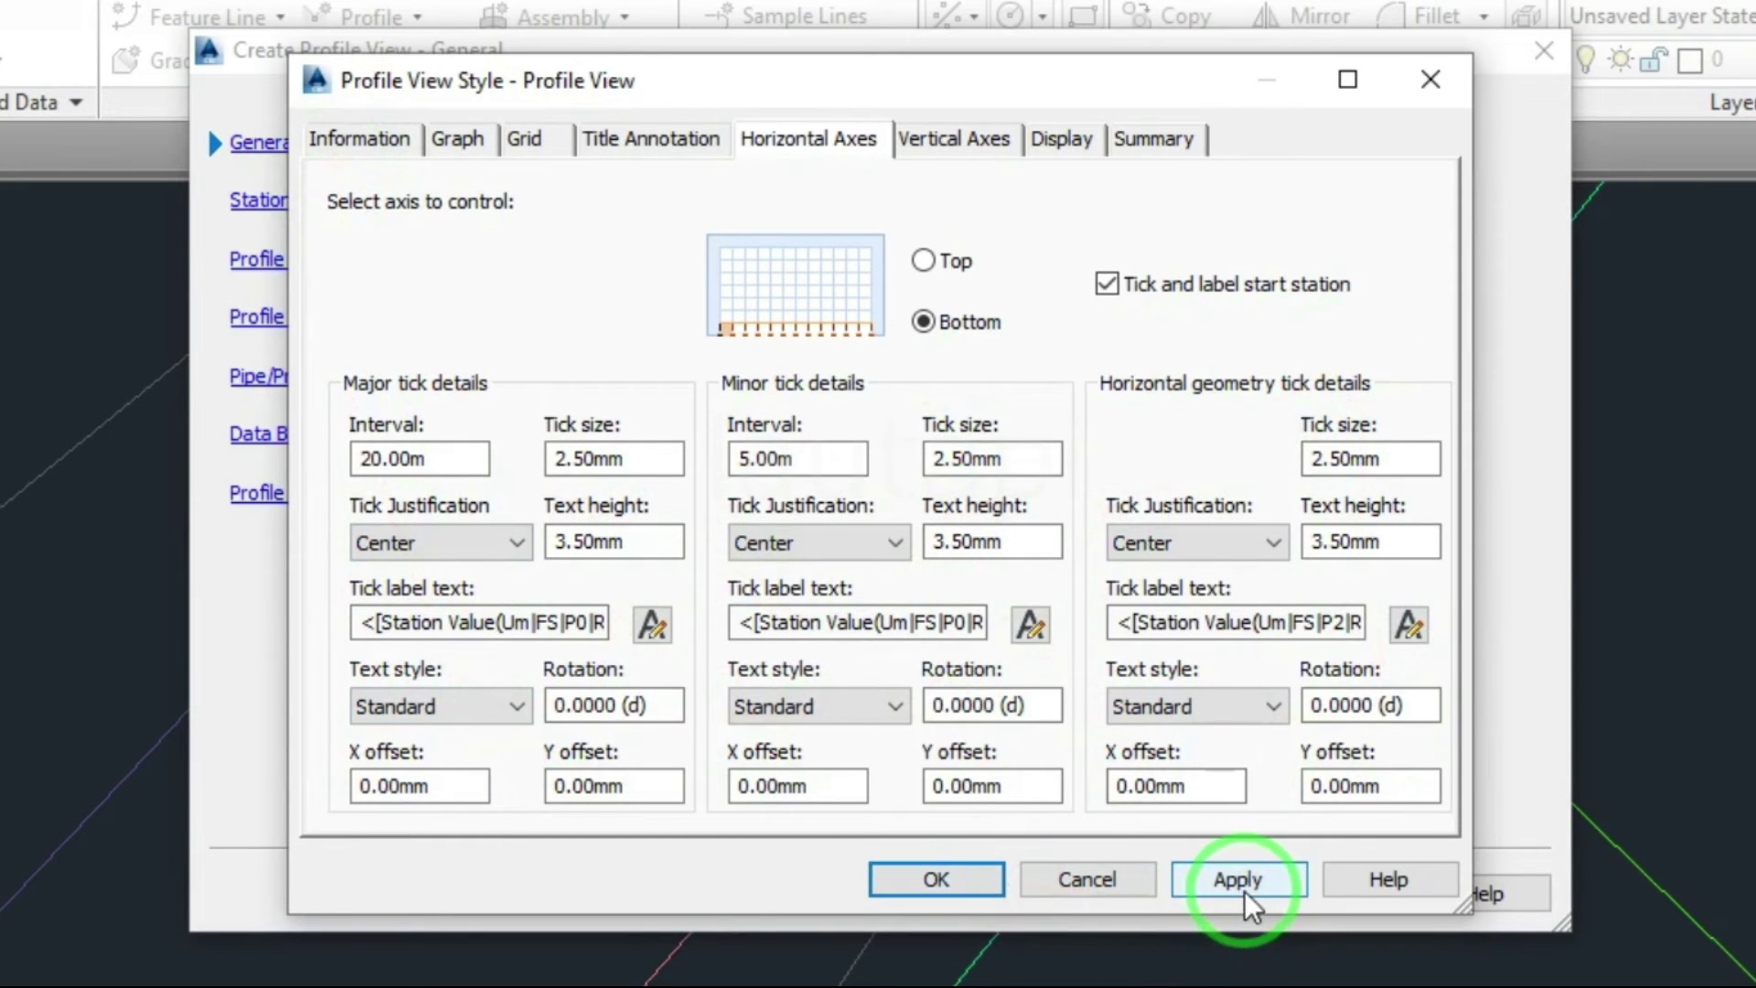
pyautogui.click(974, 885)
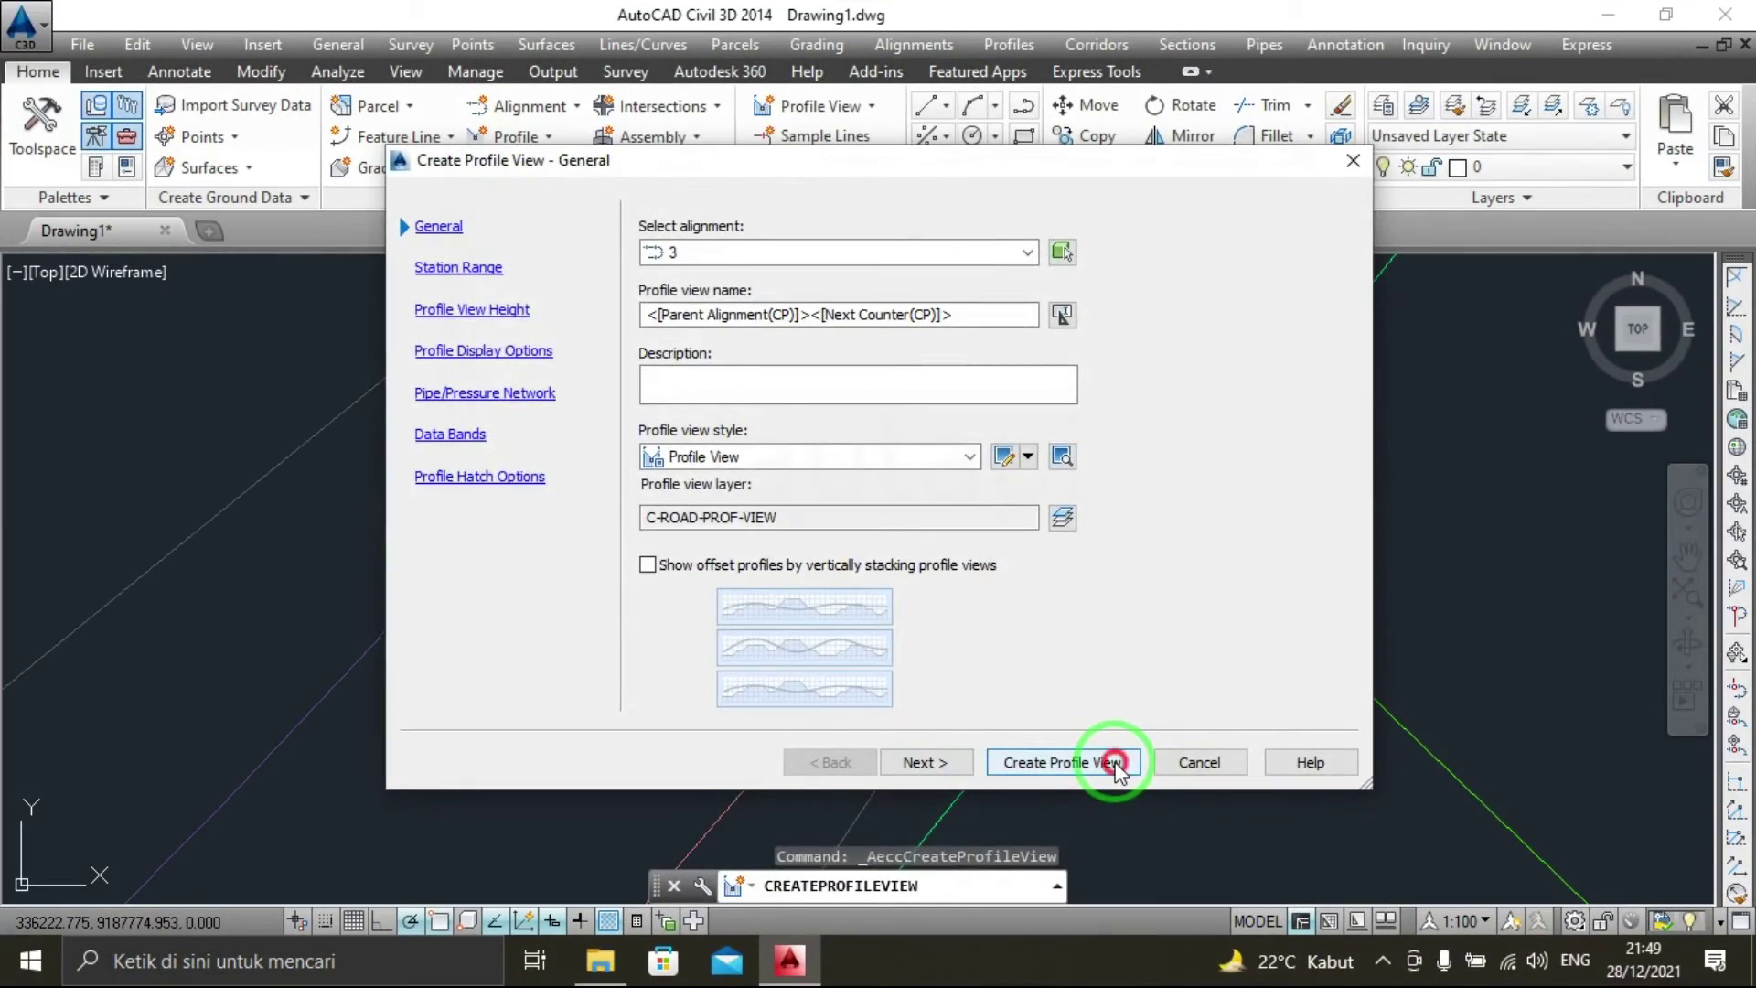
pyautogui.click(1117, 766)
# Place the 3 PROFILE view's origin below the two earlier profile views.
pyautogui.scroll(-3, 713, 485)
pyautogui.scroll(-2, 948, 580)
pyautogui.scroll(3, 1131, 525)
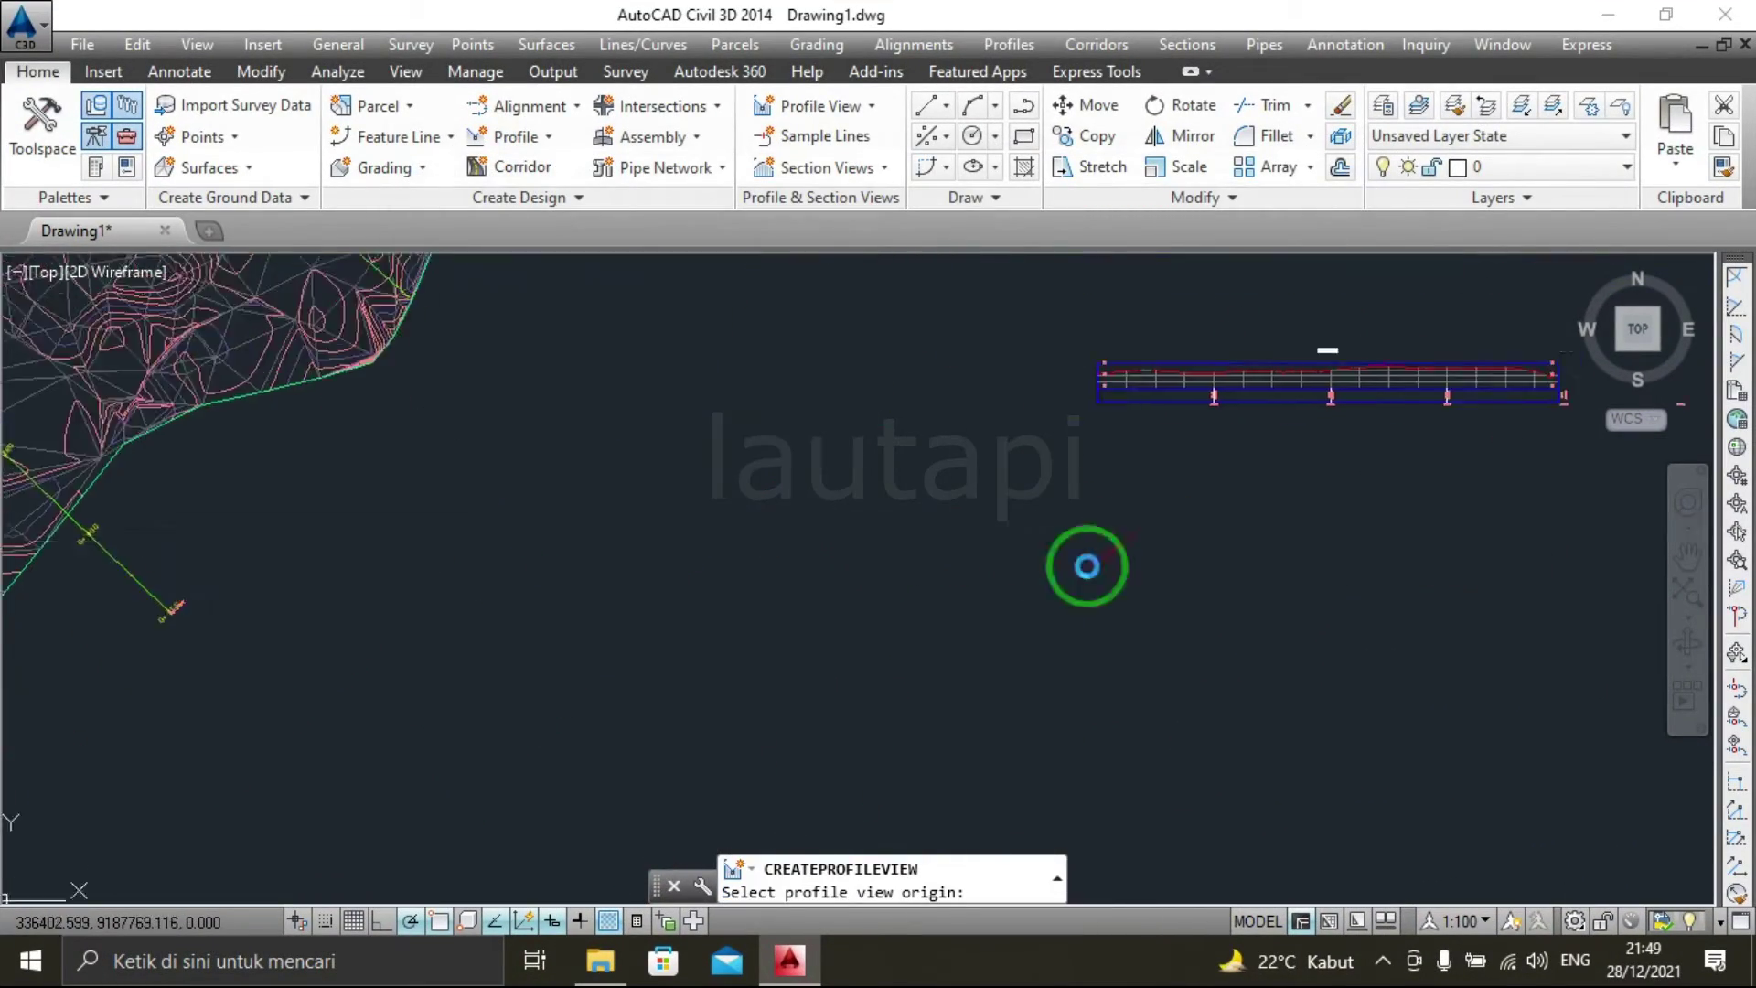
pyautogui.moveTo(1086, 564); pyautogui.dragTo(804, 659, button='middle')
pyautogui.click(804, 661)
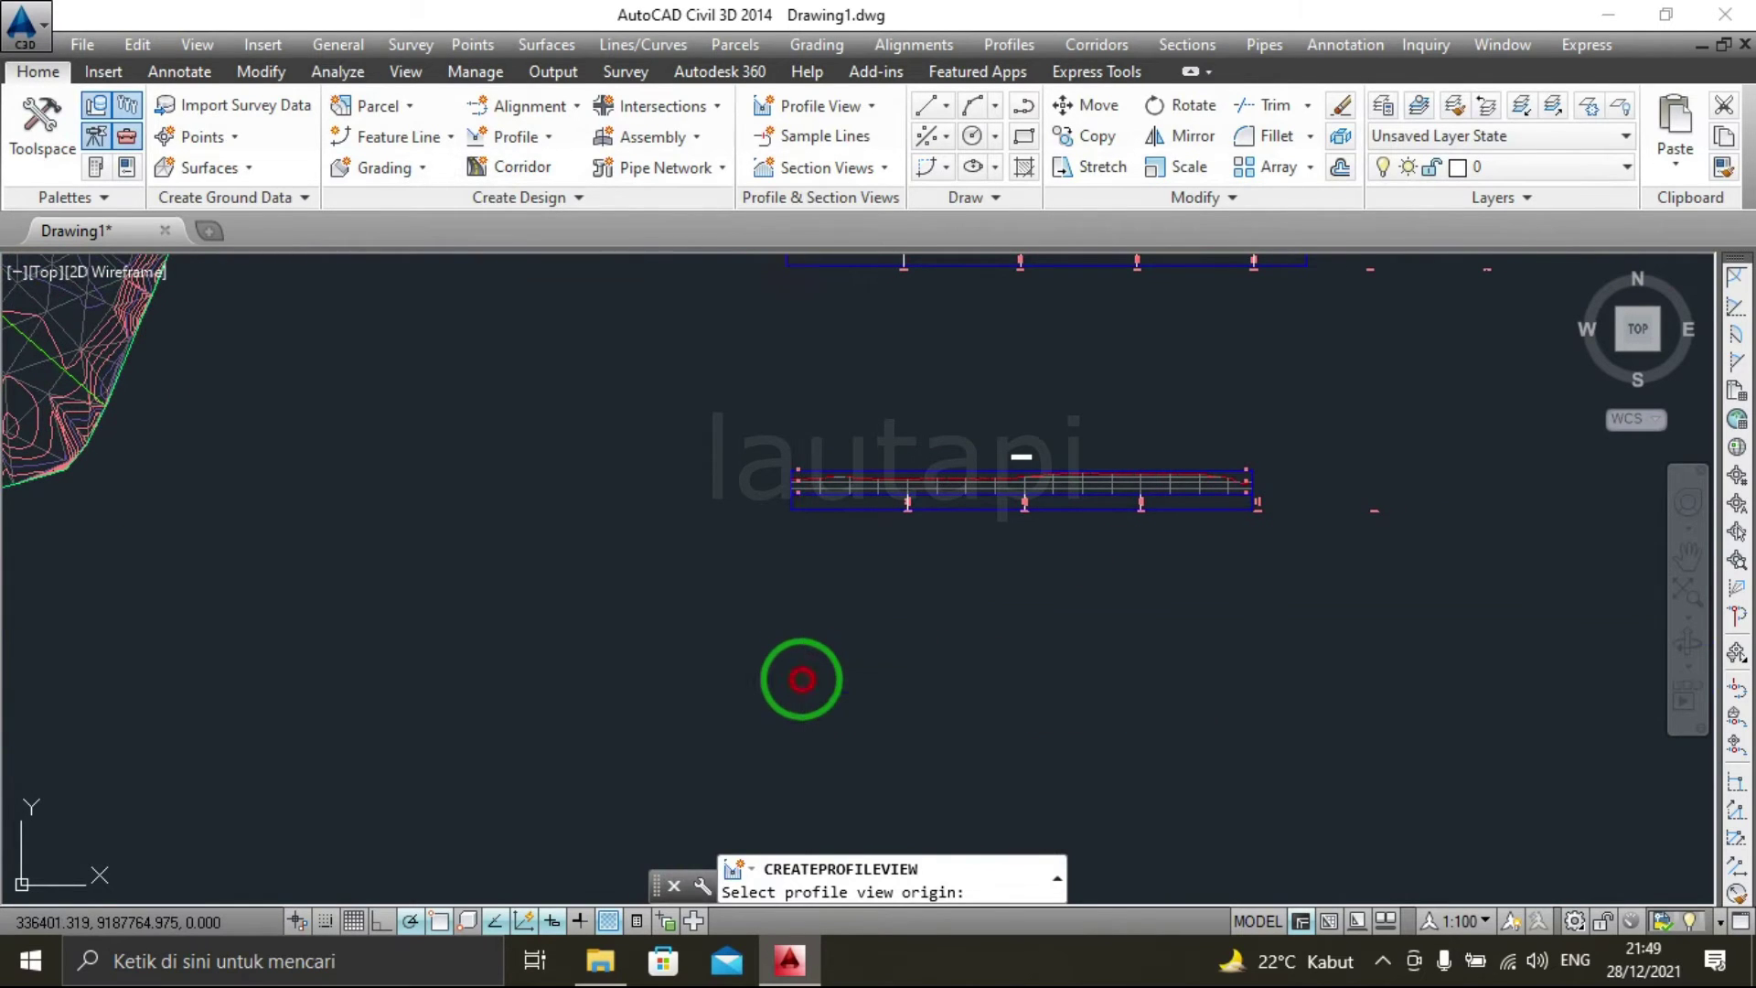
# Zoom and pan over the new 3 PROFILE view to inspect its station labels and the surface line.
pyautogui.scroll(-4, 979, 697)
pyautogui.scroll(-1, 820, 674)
pyautogui.scroll(3, 820, 674)
pyautogui.scroll(2, 917, 654)
pyautogui.moveTo(917, 655); pyautogui.dragTo(804, 631, button='middle')
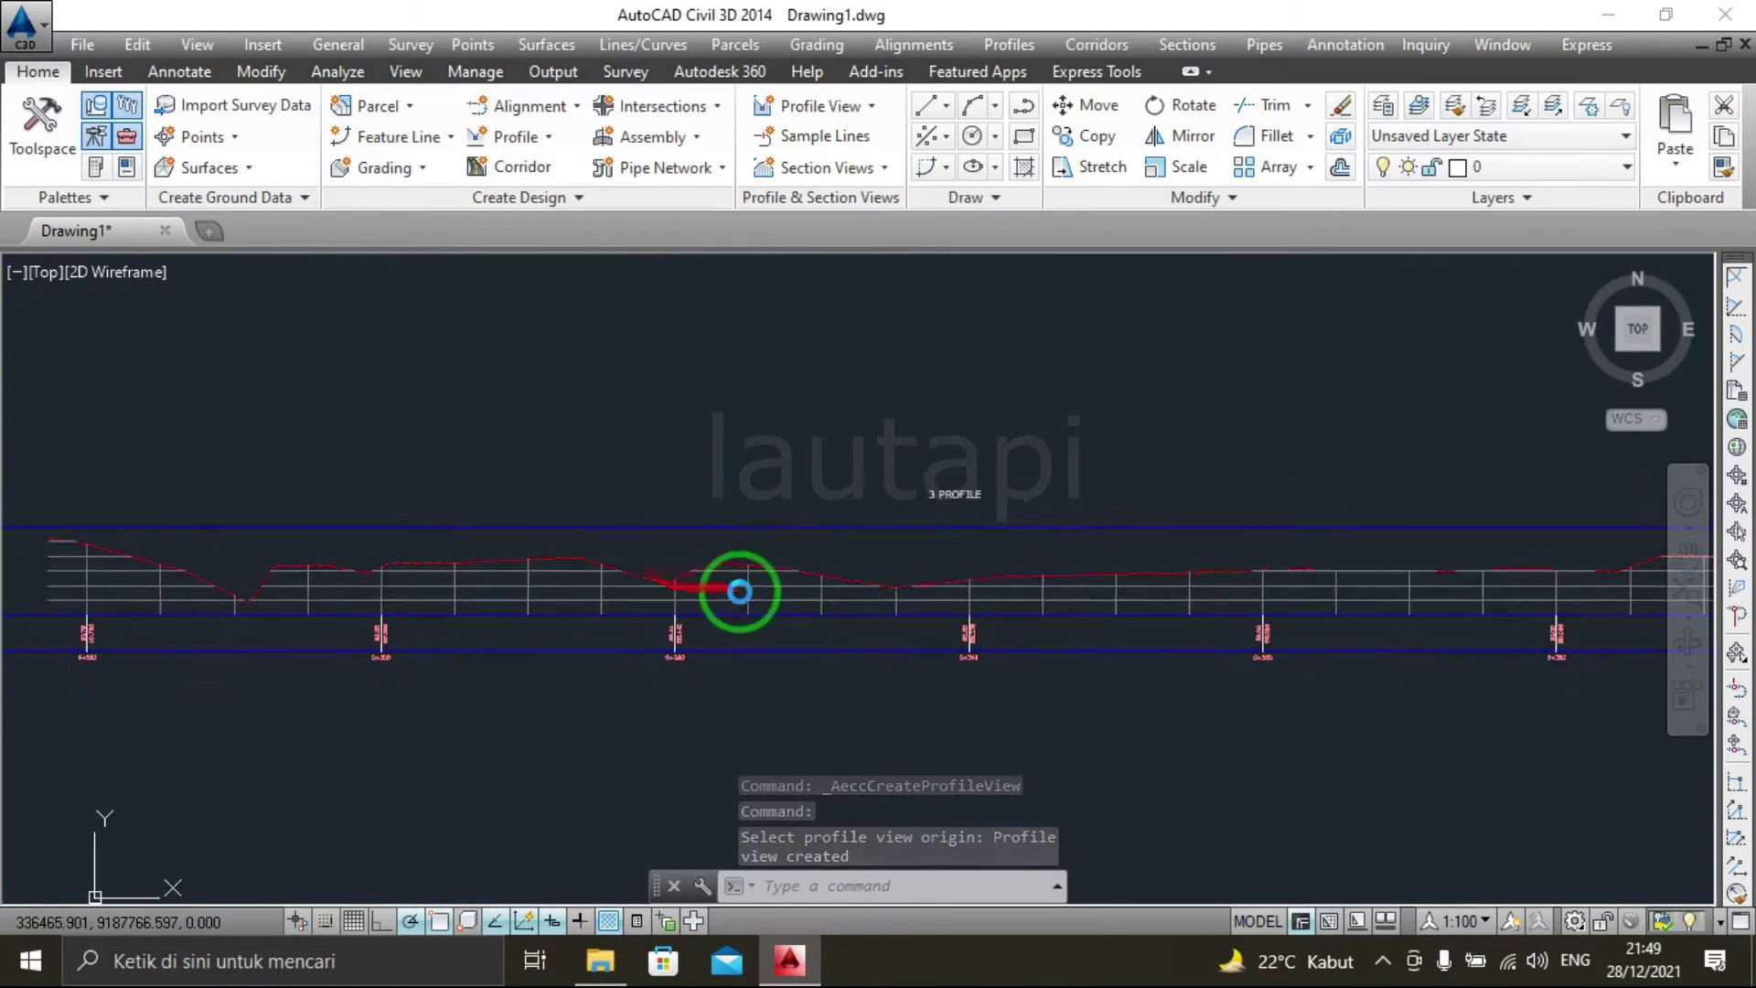
pyautogui.moveTo(274, 600); pyautogui.dragTo(391, 588, button='middle')
pyautogui.scroll(2, 351, 554)
pyautogui.scroll(-5, 588, 628)
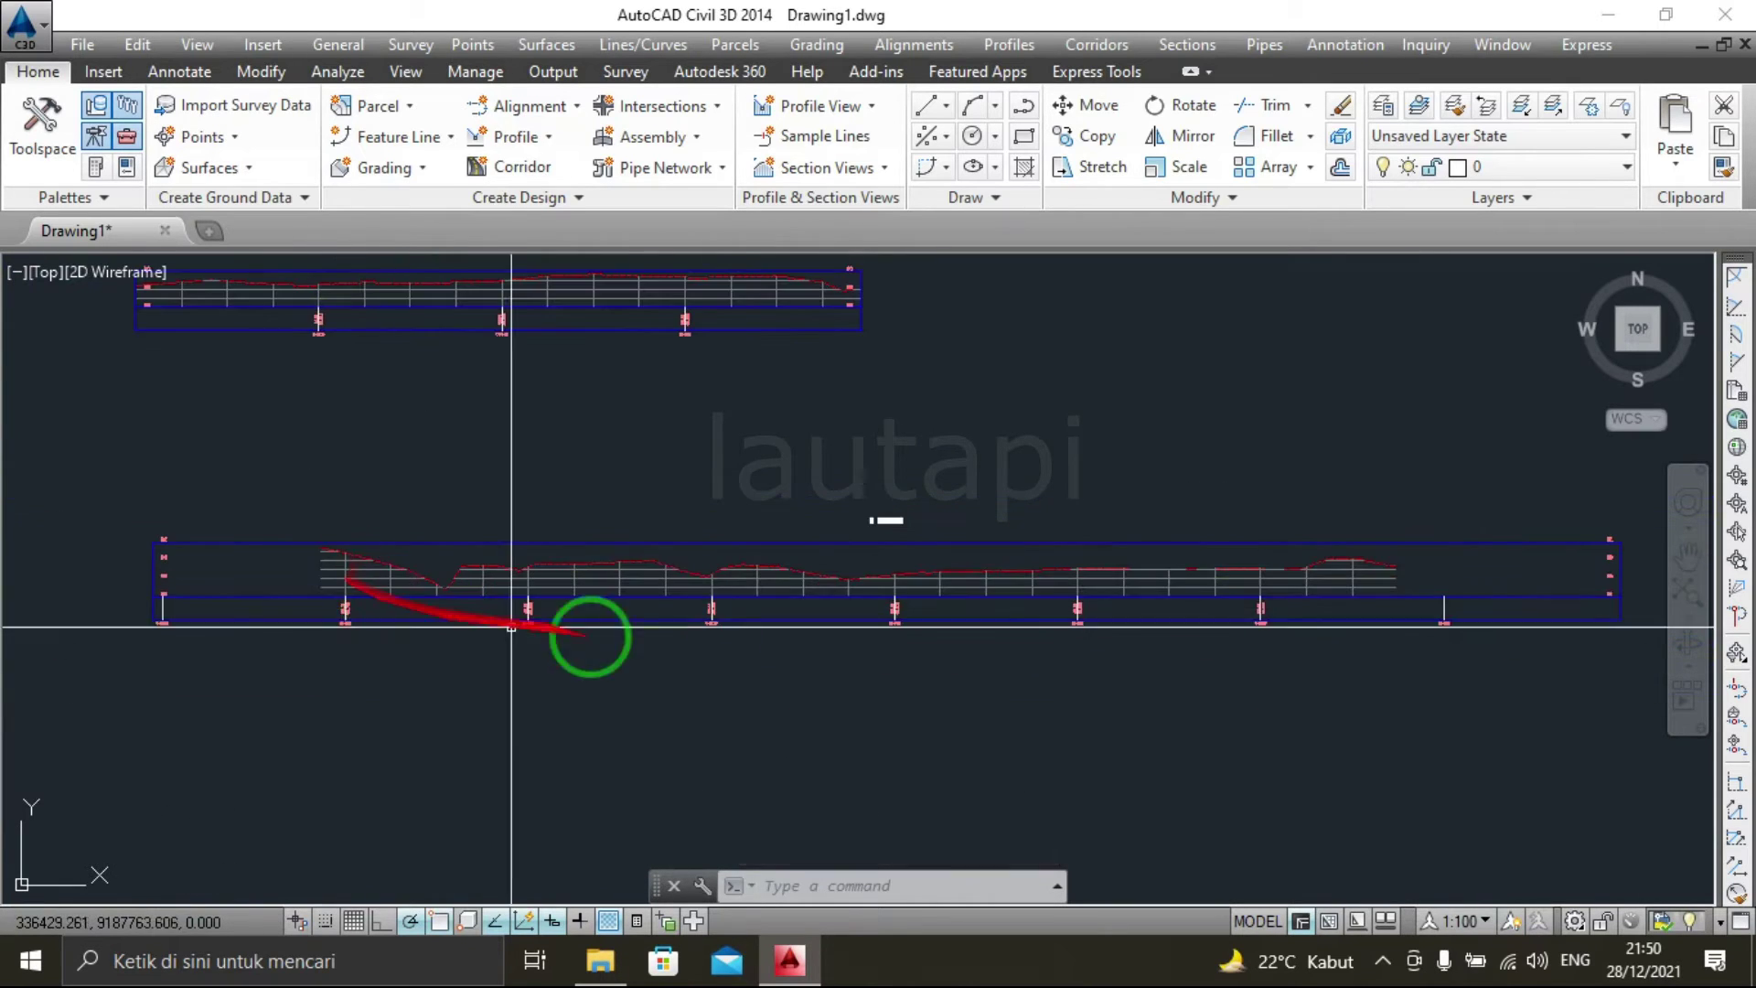
pyautogui.scroll(-2, 686, 674)
pyautogui.scroll(-2, 823, 695)
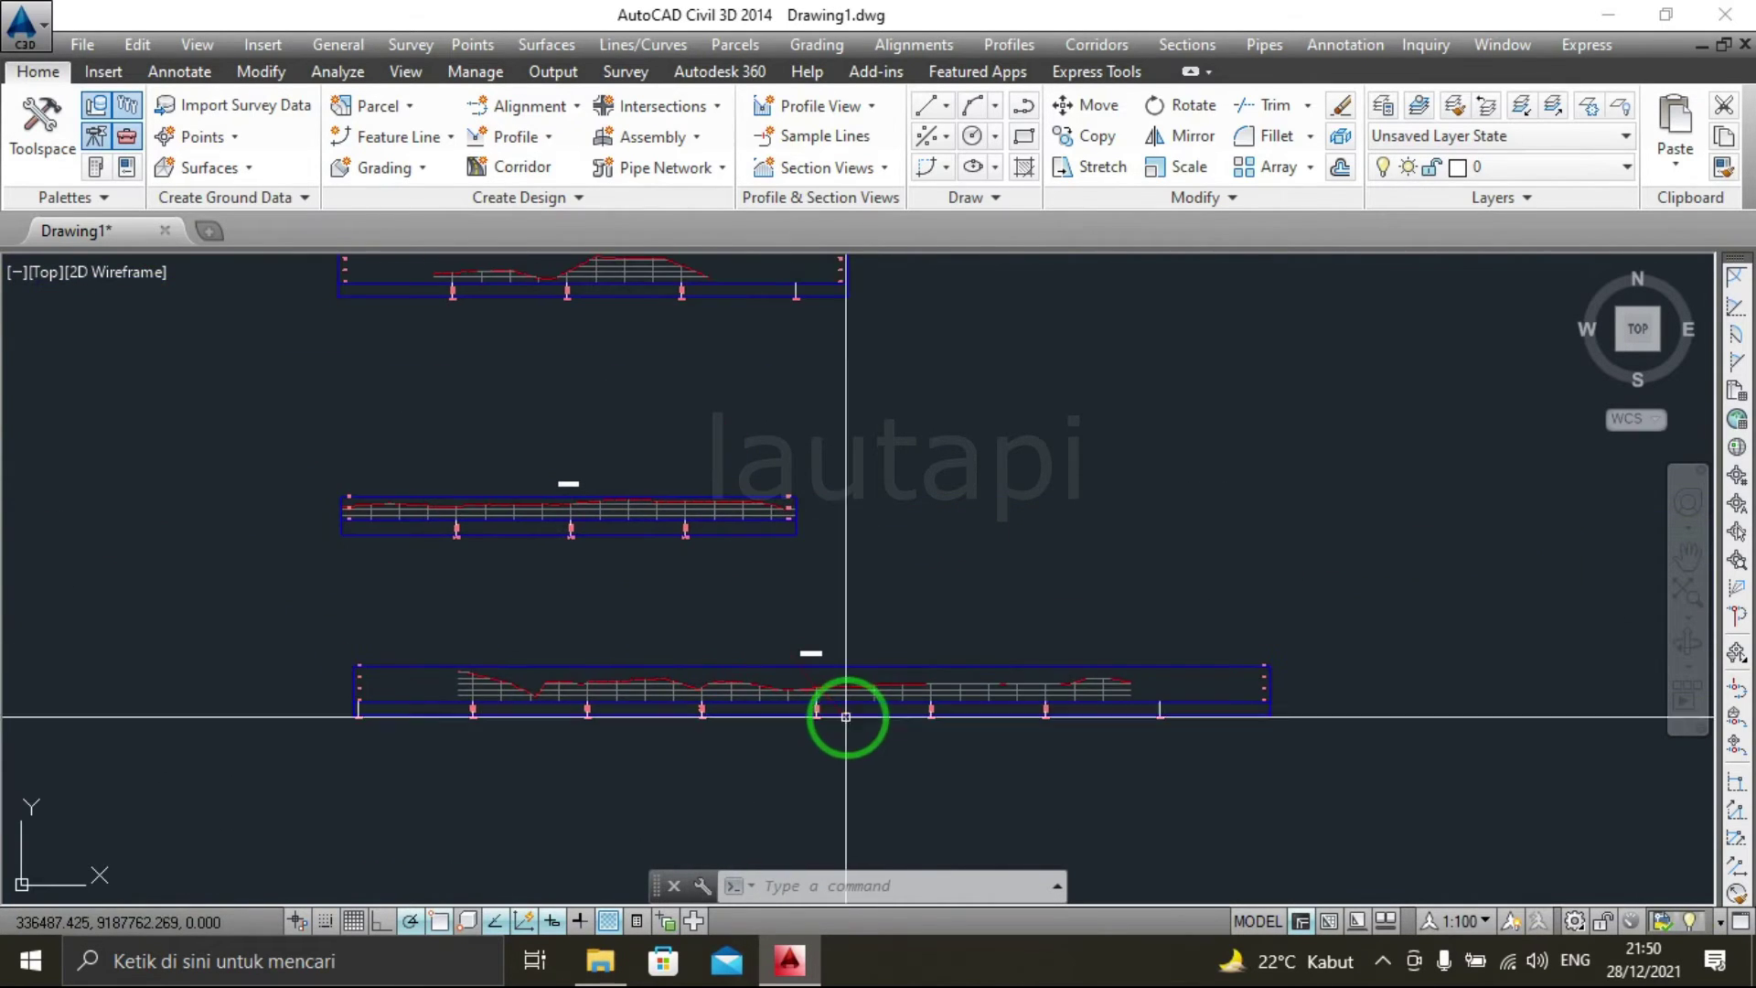
pyautogui.scroll(-1, 905, 666)
pyautogui.scroll(5, 776, 726)
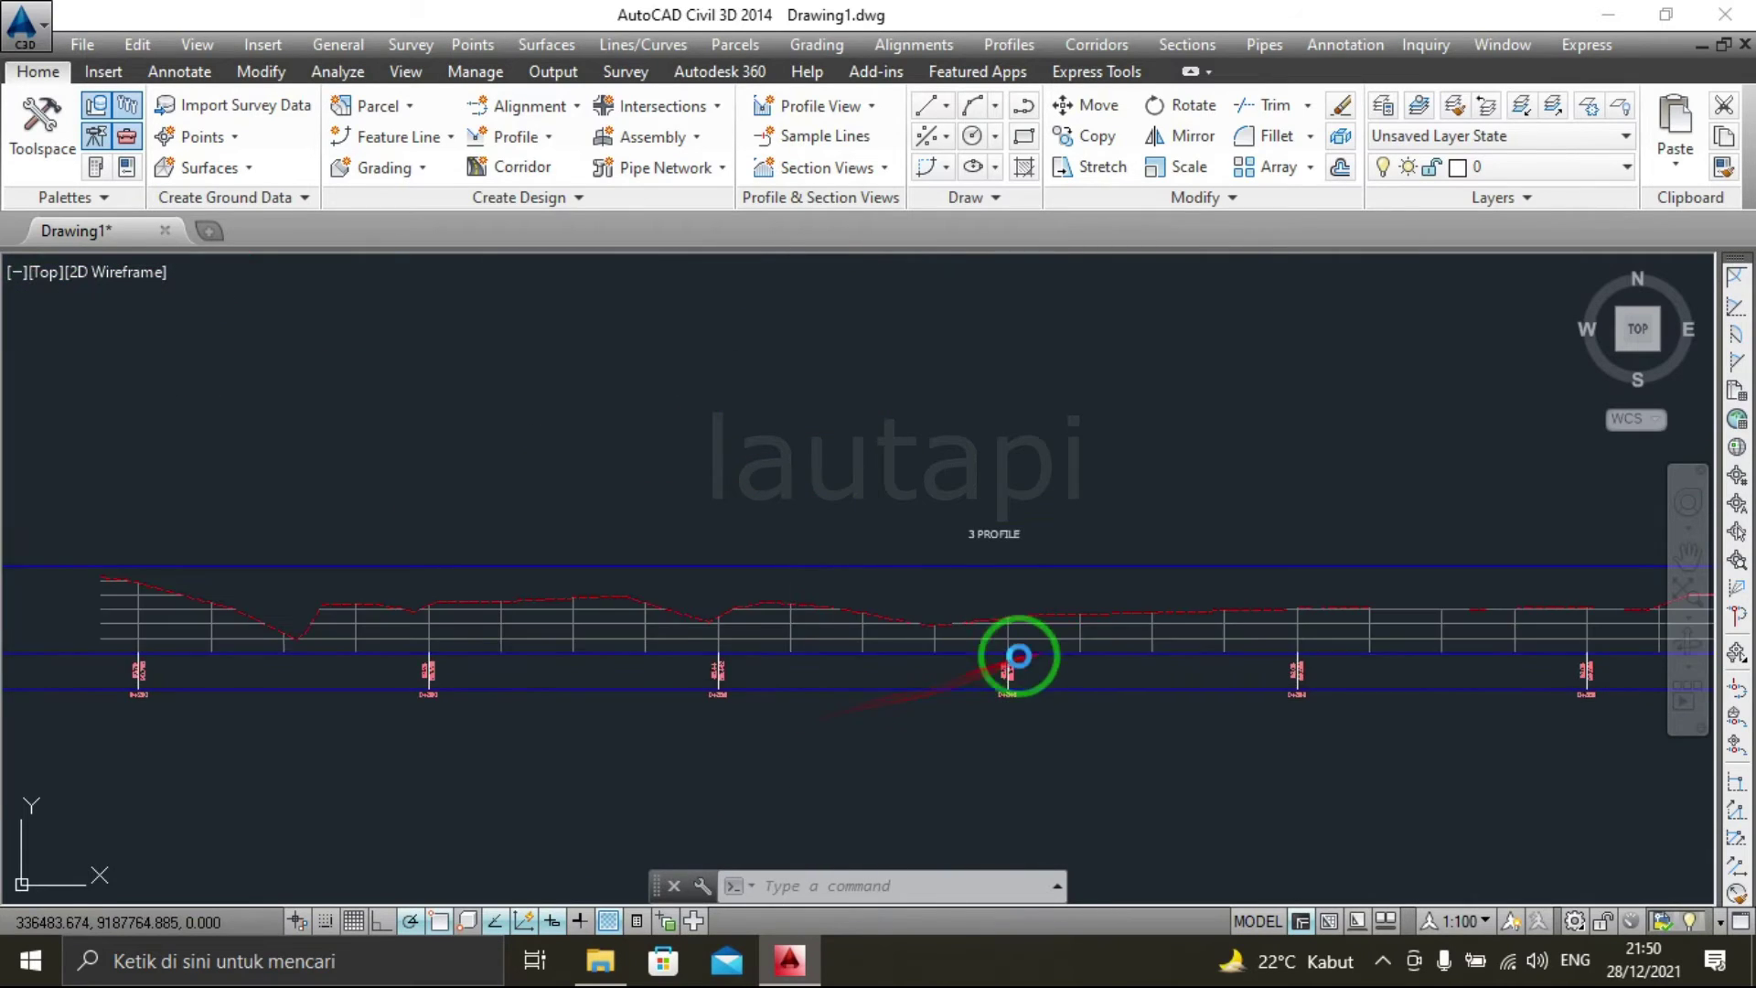
pyautogui.scroll(-3, 855, 615)
pyautogui.scroll(-1, 879, 628)
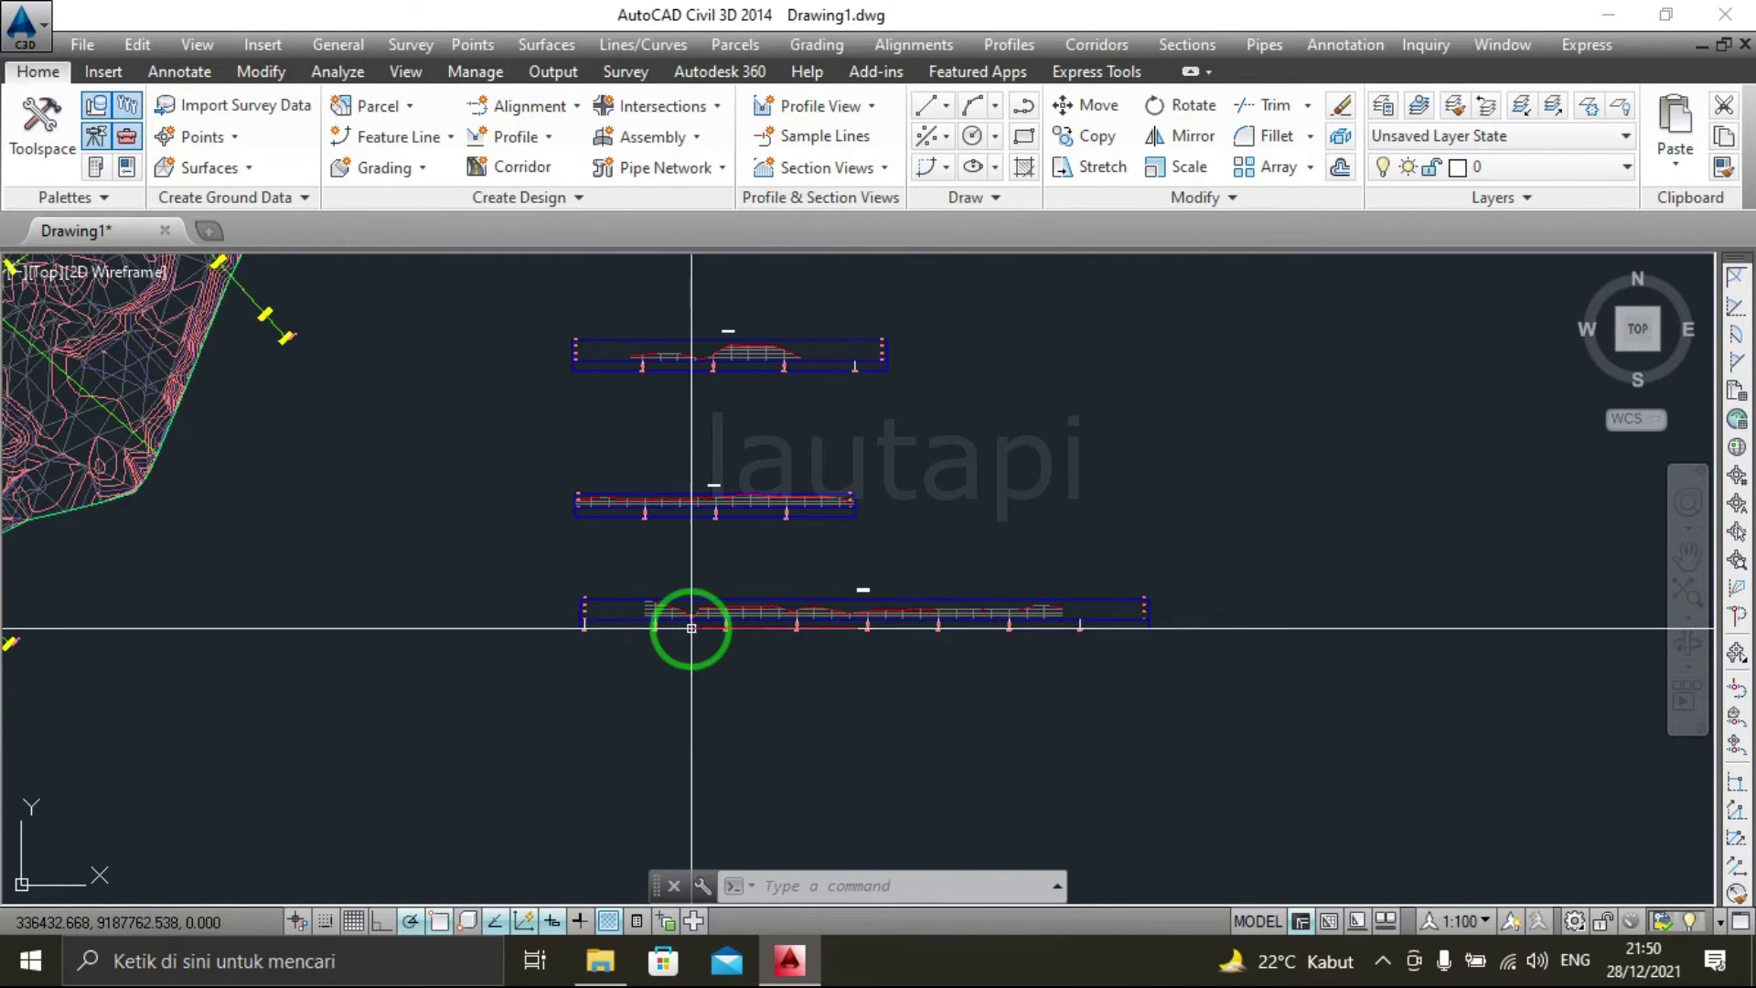
pyautogui.moveTo(691, 628); pyautogui.dragTo(795, 646, button='middle')
pyautogui.scroll(3, 912, 634)
pyautogui.scroll(4, 915, 642)
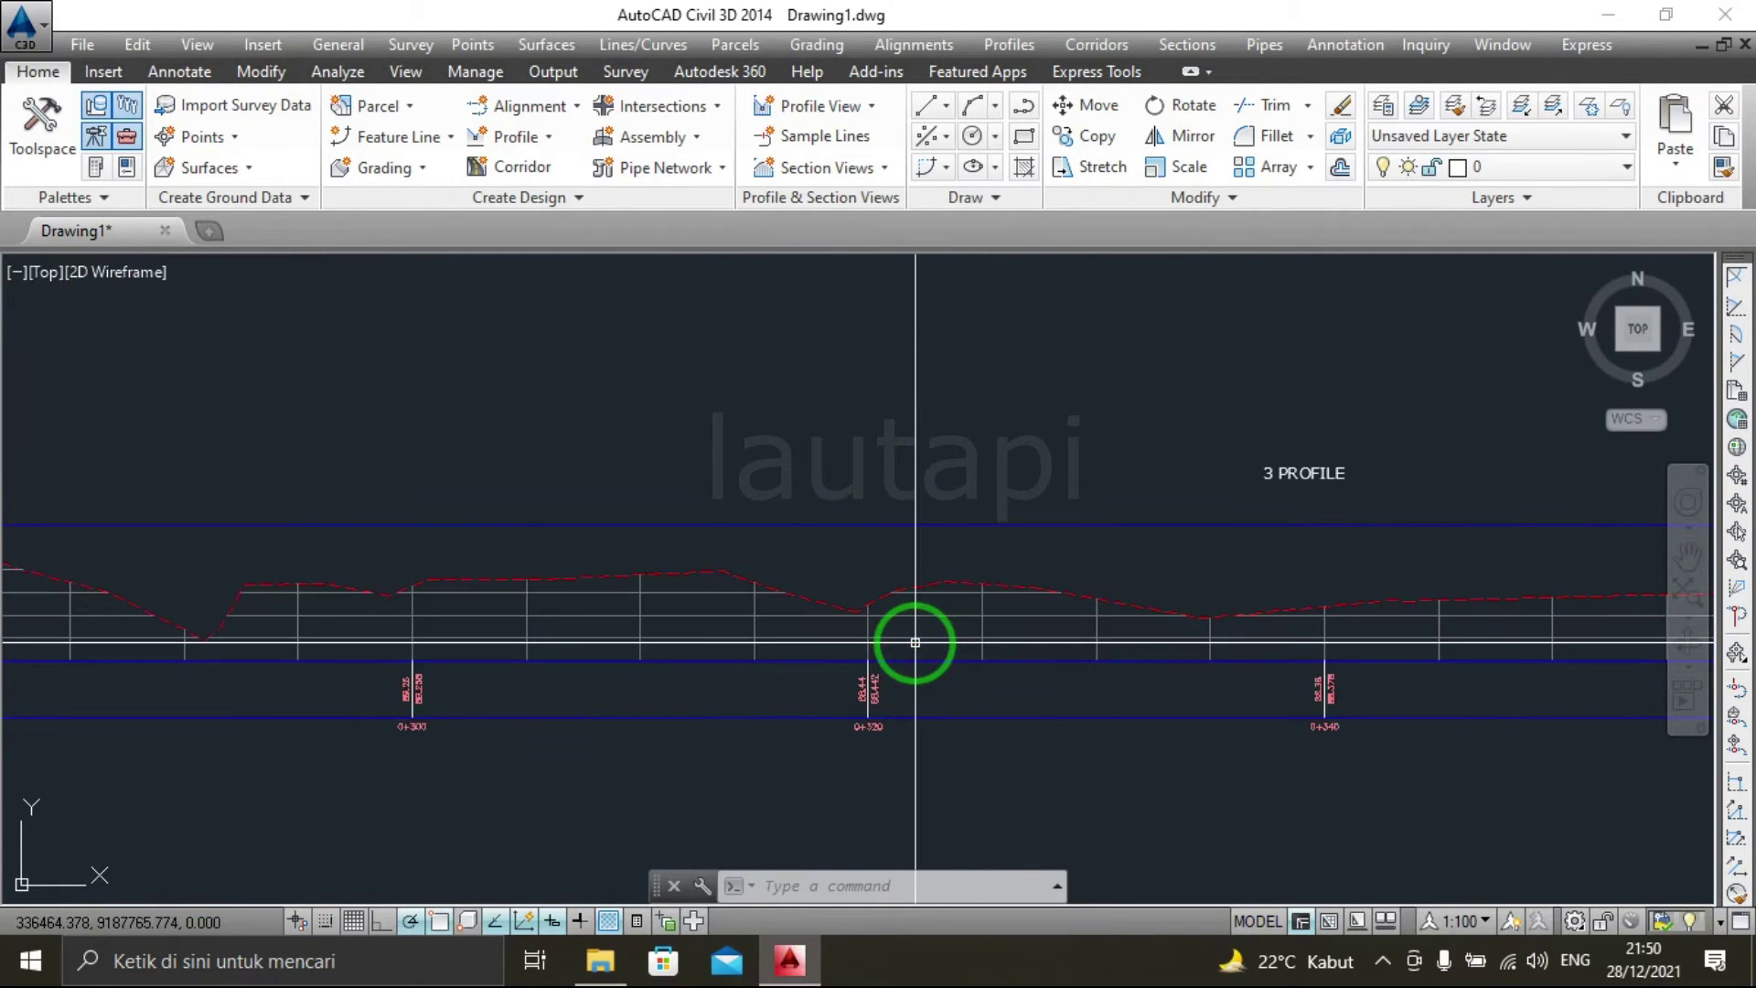
pyautogui.scroll(-3, 914, 642)
pyautogui.scroll(4, 548, 513)
pyautogui.scroll(2, 541, 428)
pyautogui.scroll(-3, 541, 429)
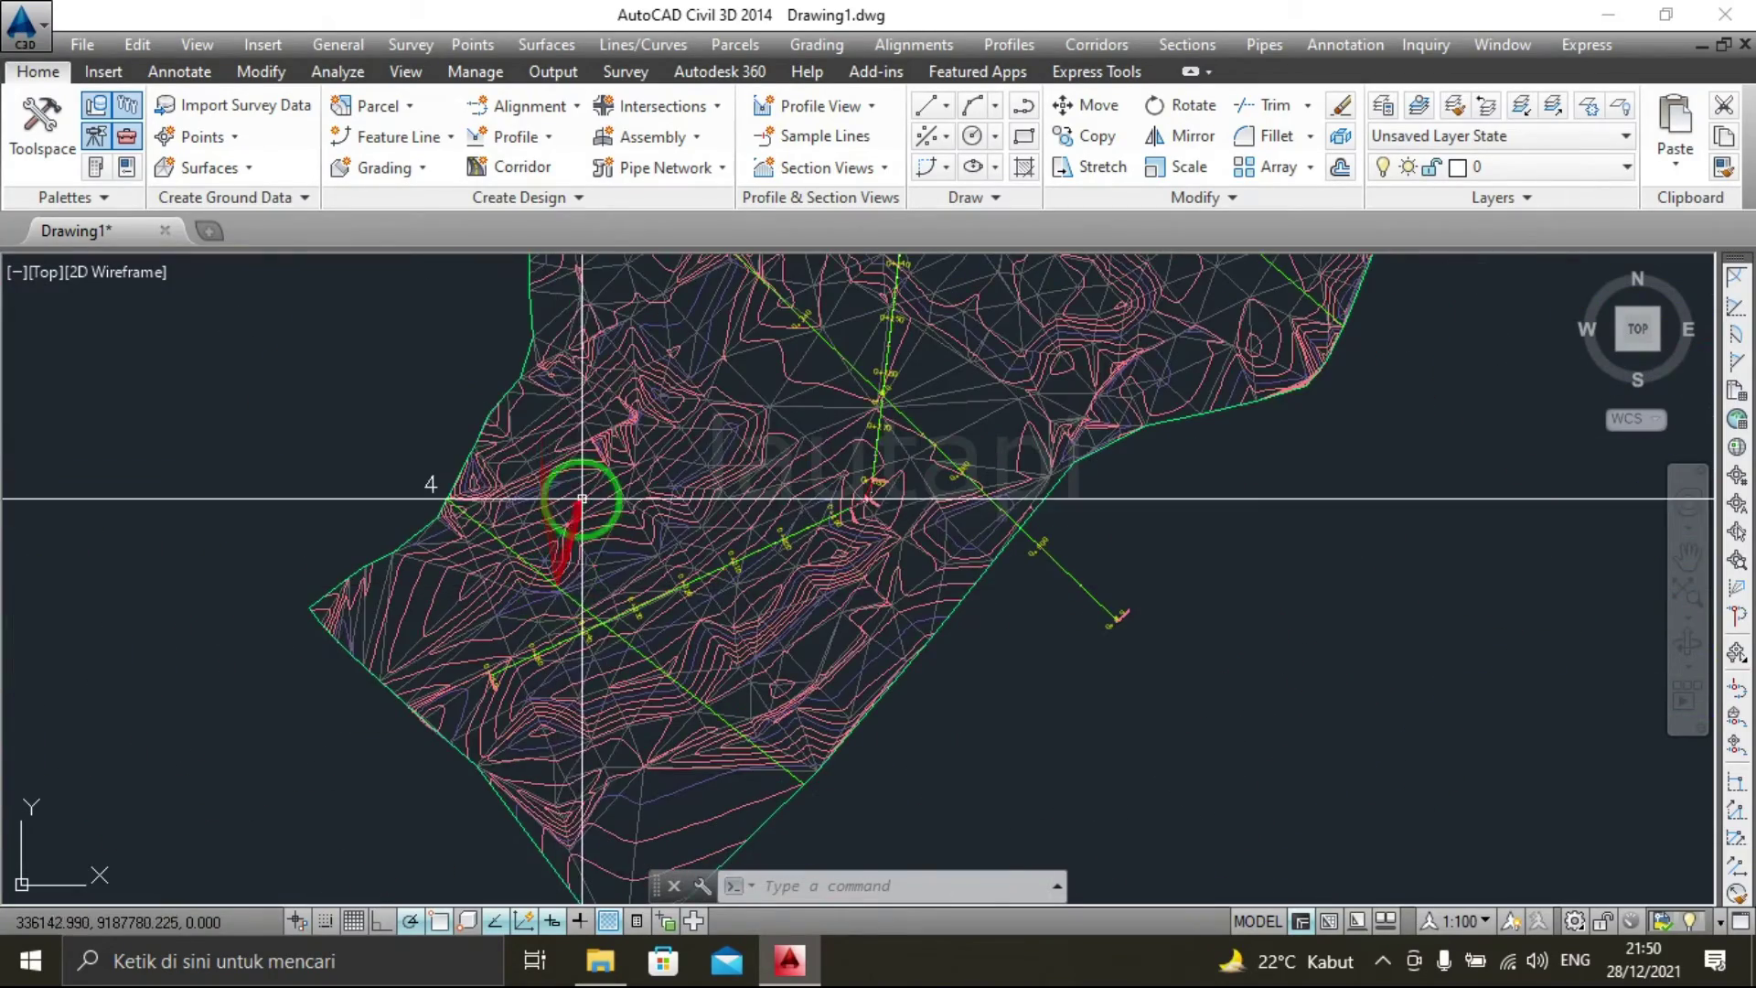
# Start a new surface profile from the Profile menu for alignment 4.
pyautogui.click(546, 144)
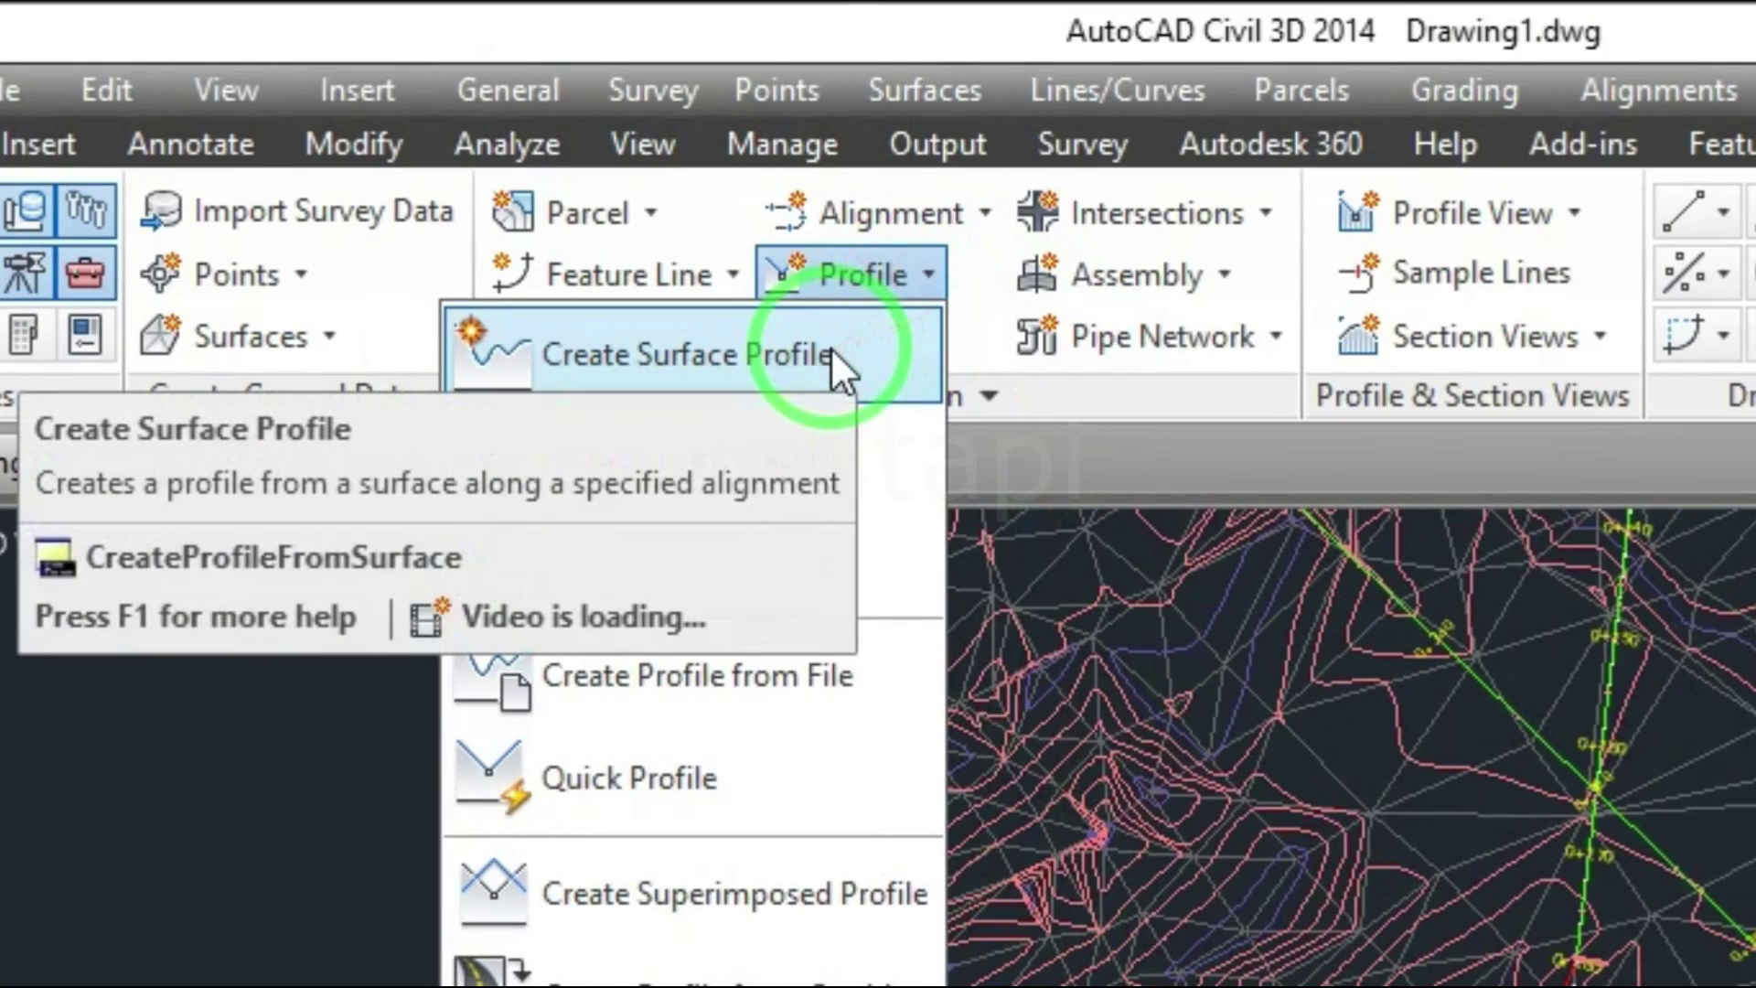
pyautogui.click(831, 348)
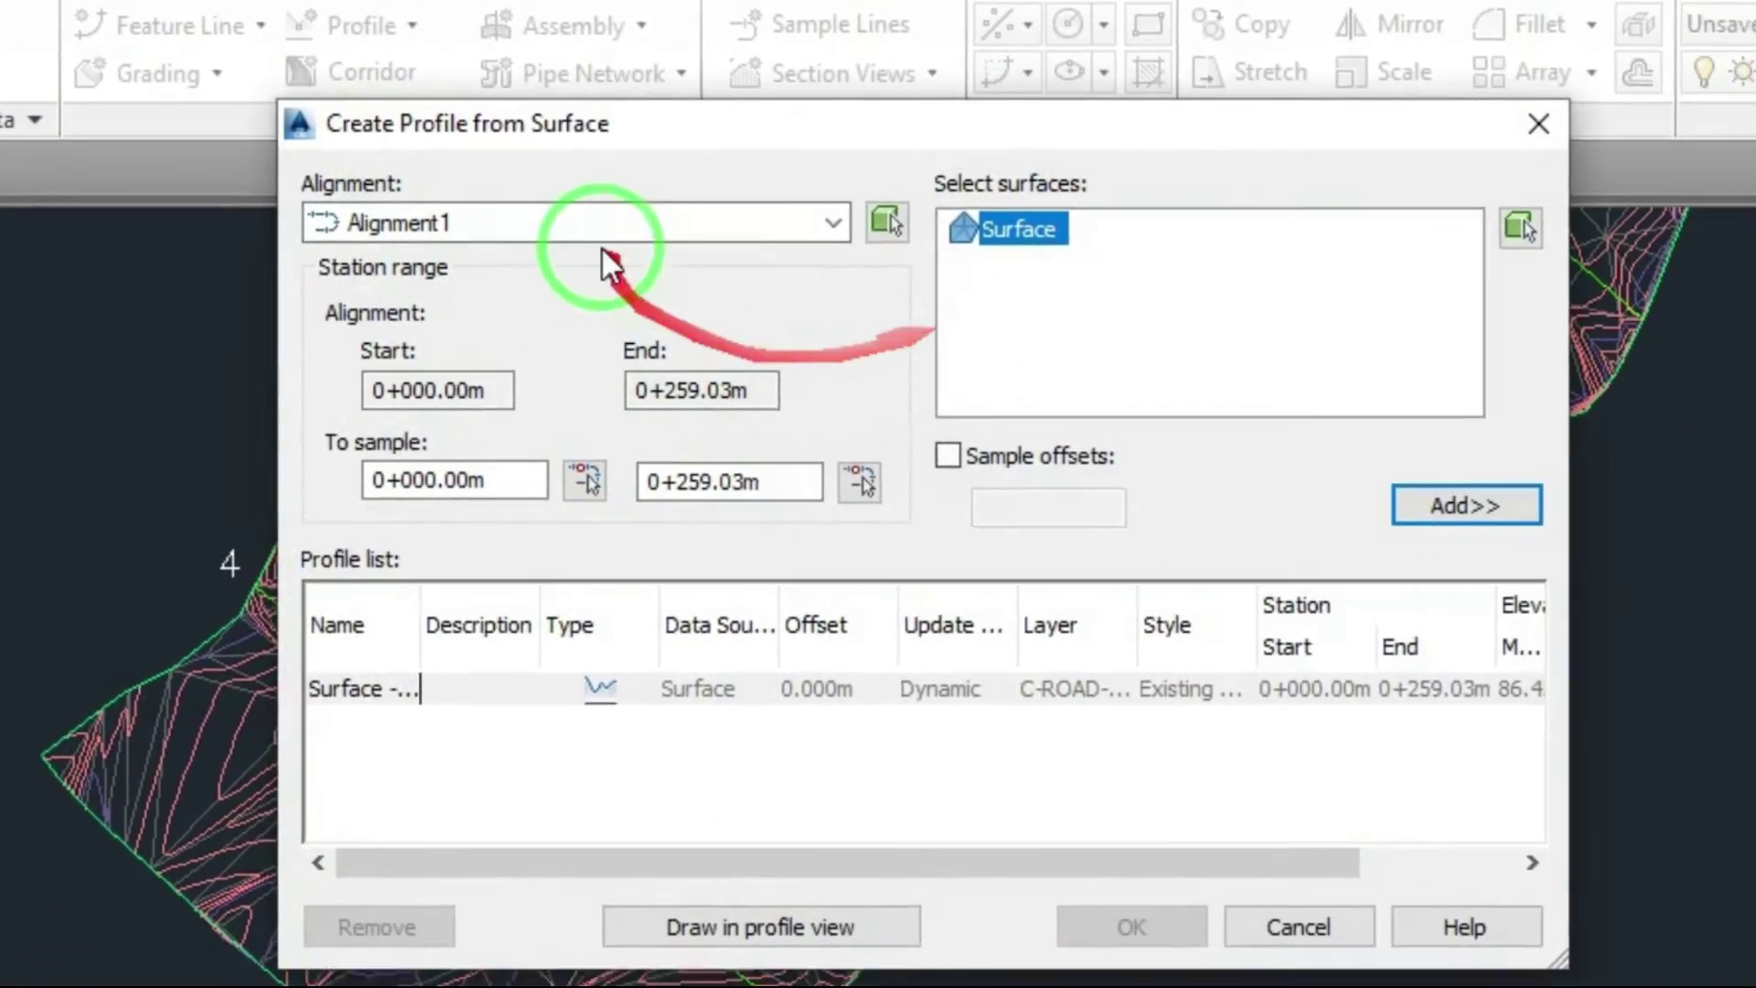
pyautogui.click(513, 179)
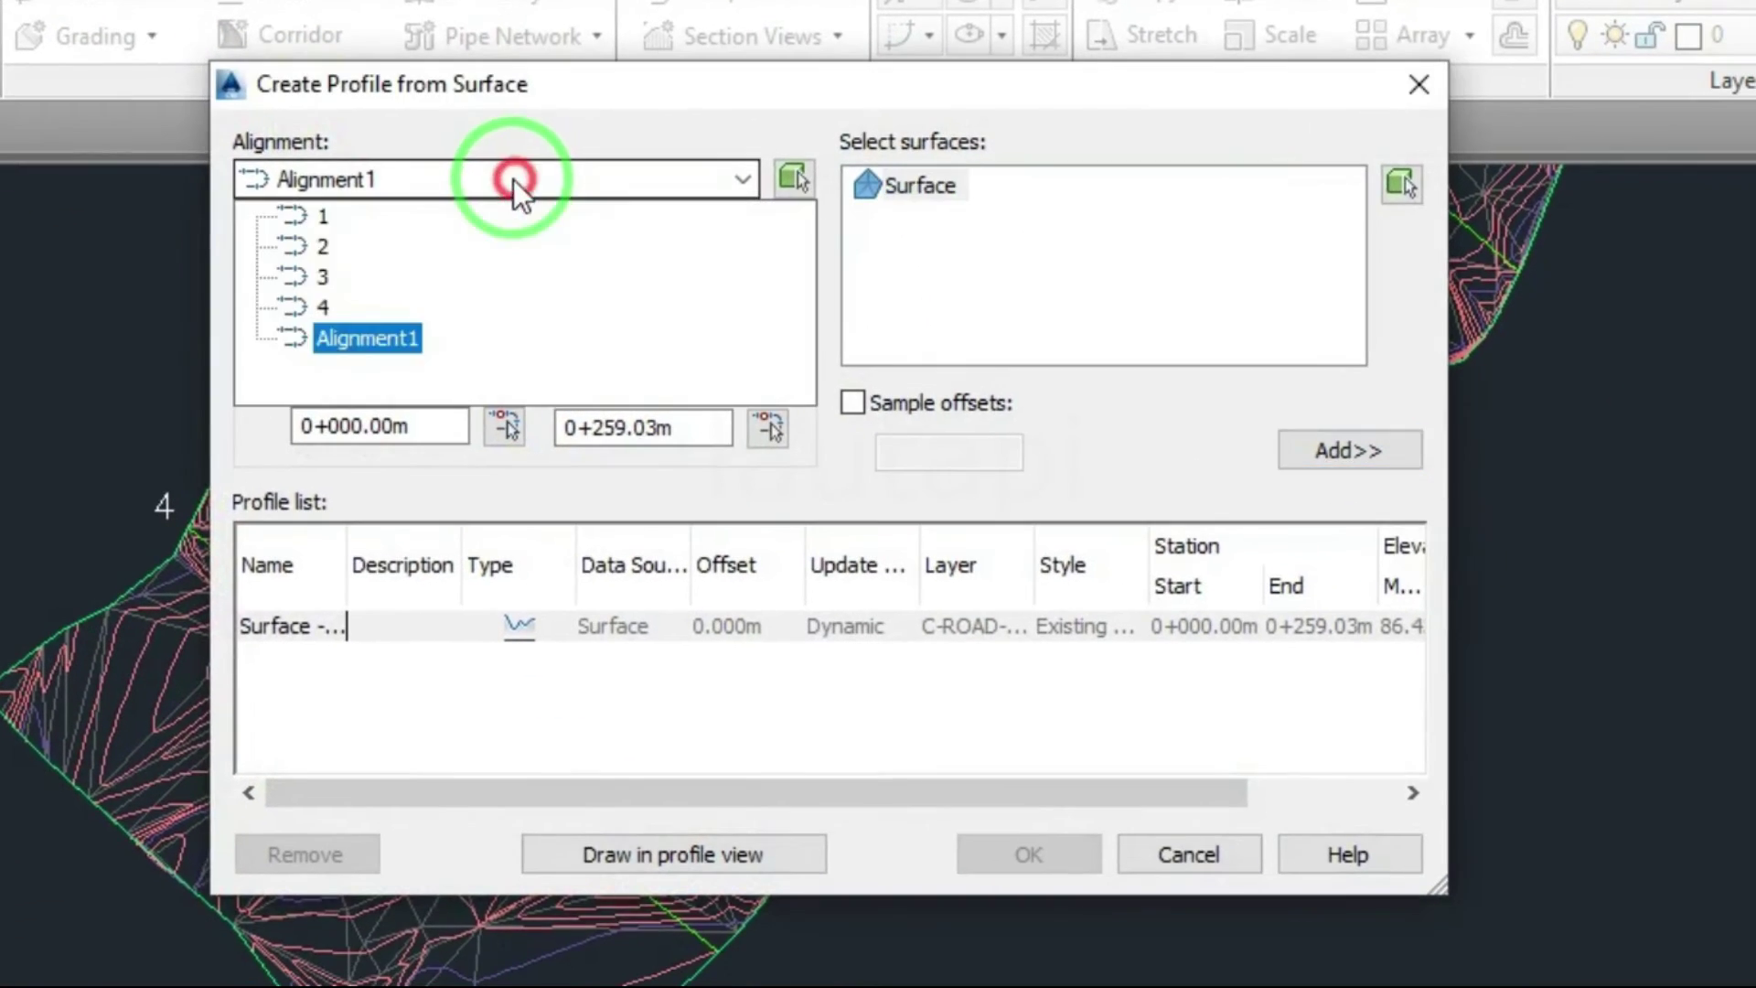
pyautogui.click(327, 305)
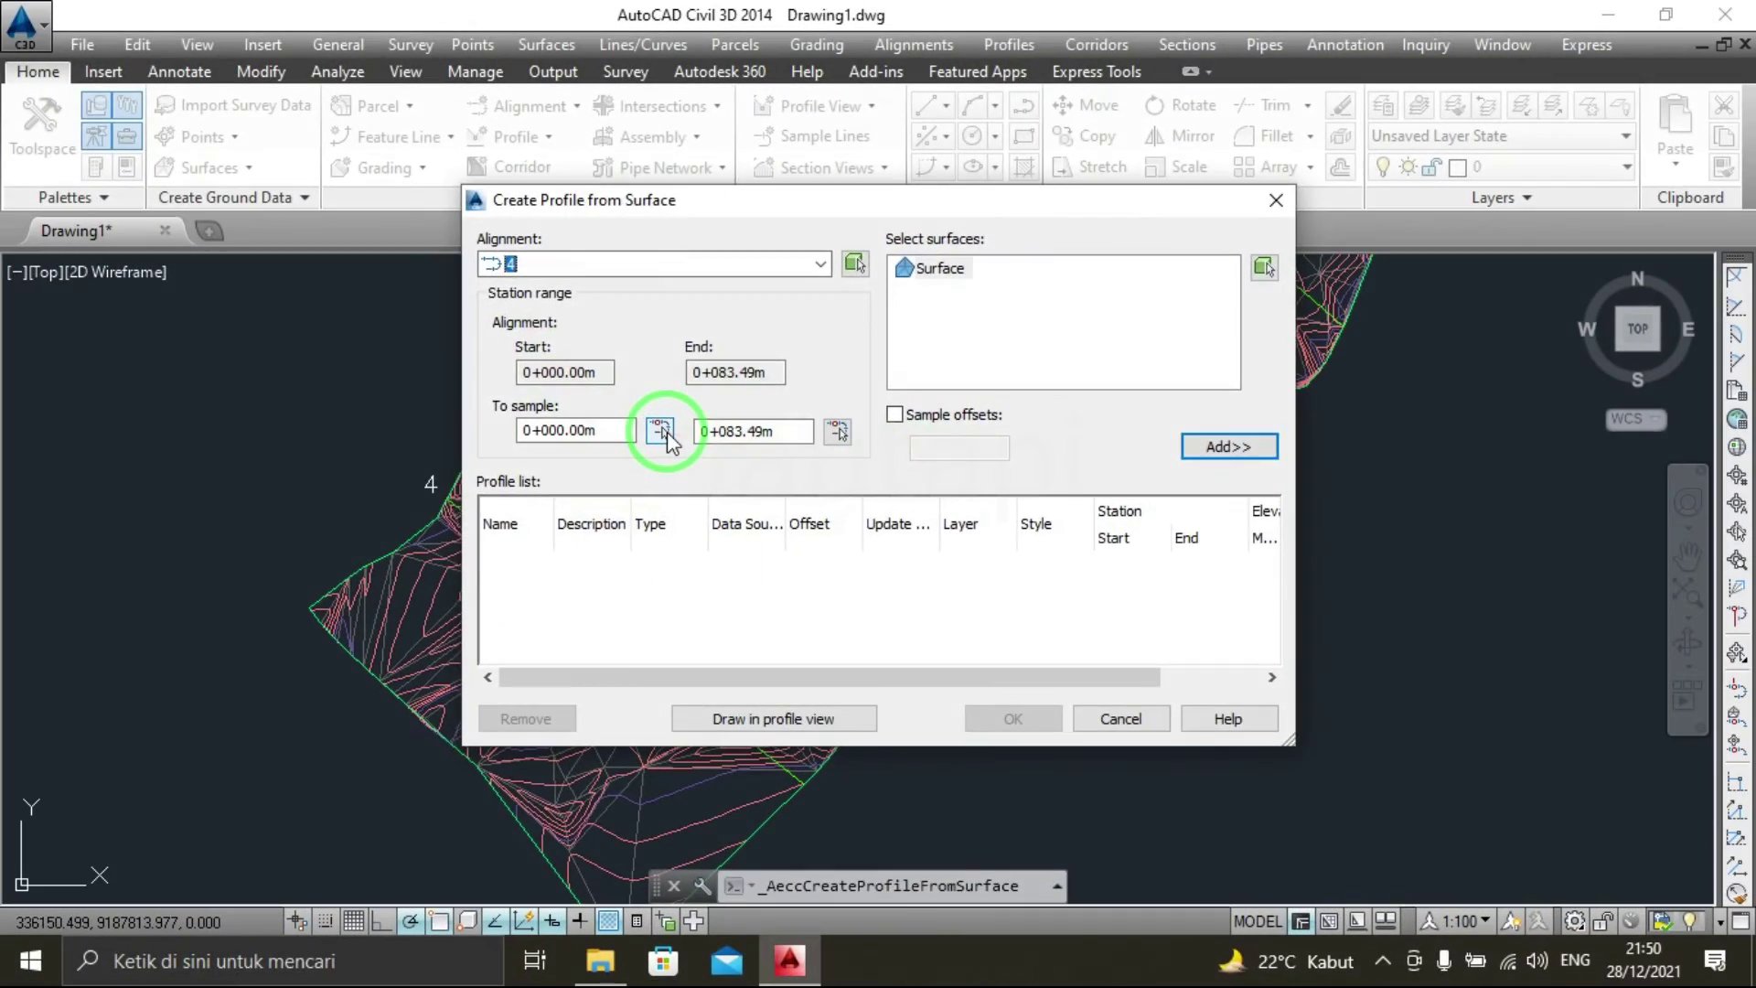
# Set alignment 4's sampling range from 0+000.00m to 0+083.49m by picking its ends.
pyautogui.click(503, 425)
pyautogui.scroll(3, 459, 522)
pyautogui.scroll(3, 459, 376)
pyautogui.scroll(2, 564, 506)
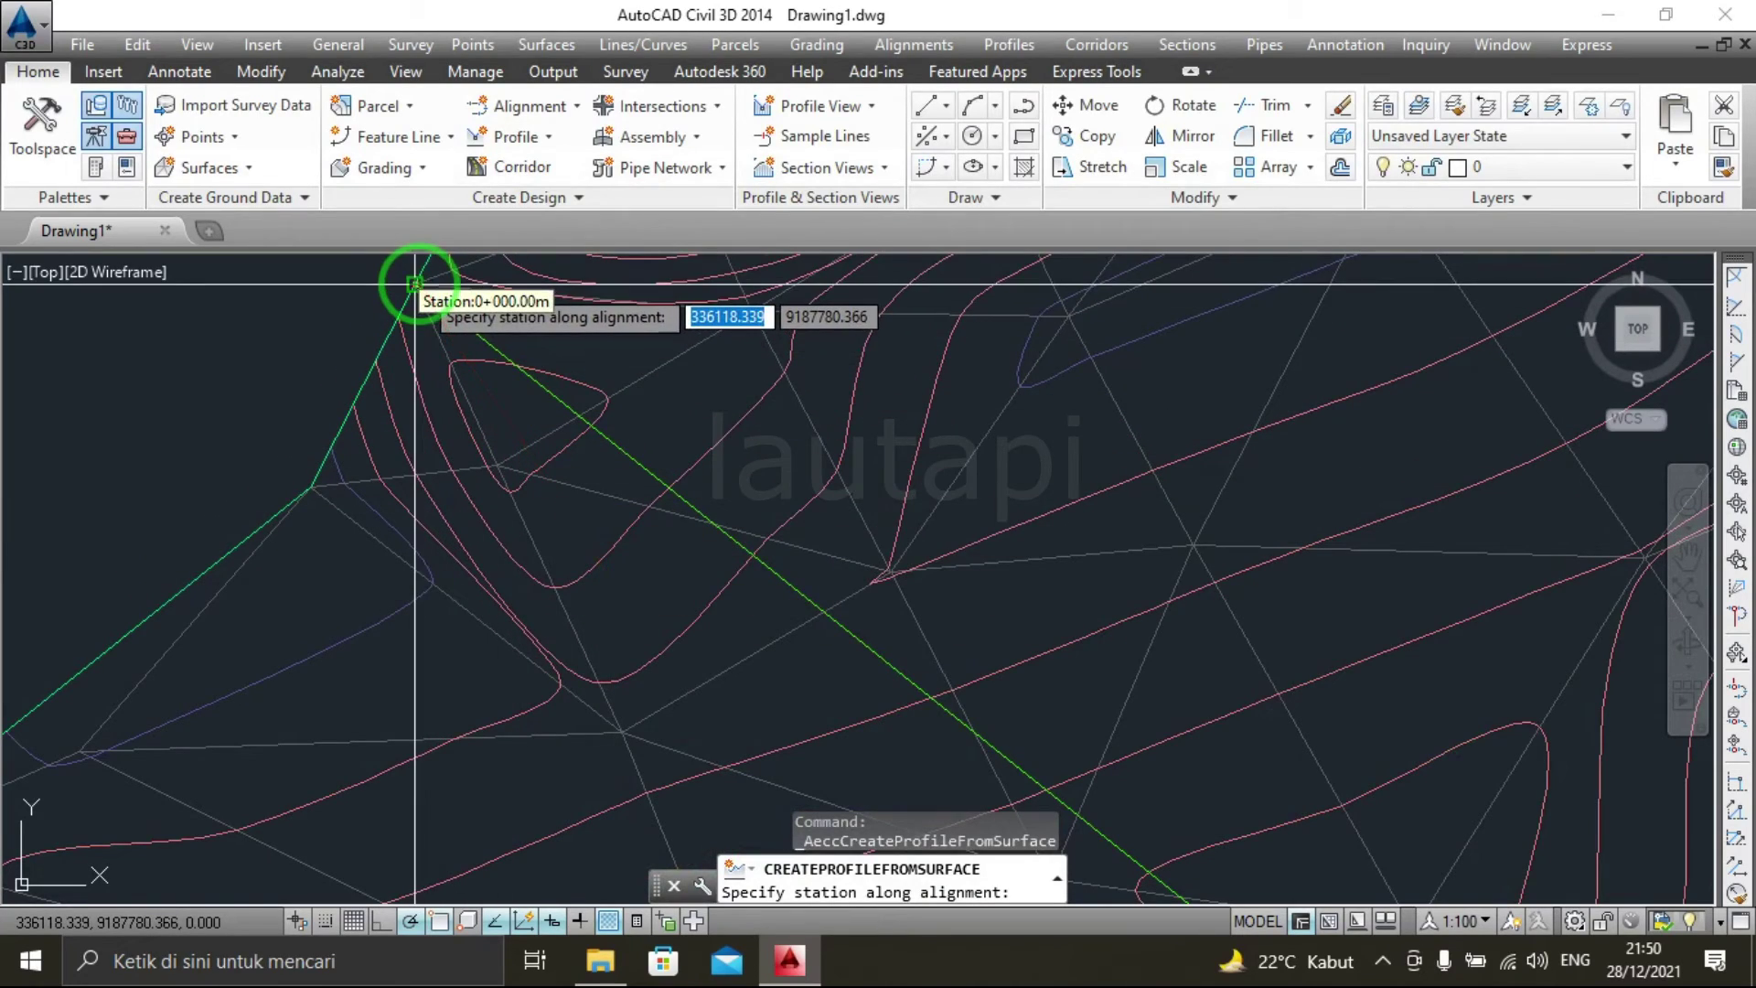
pyautogui.click(417, 284)
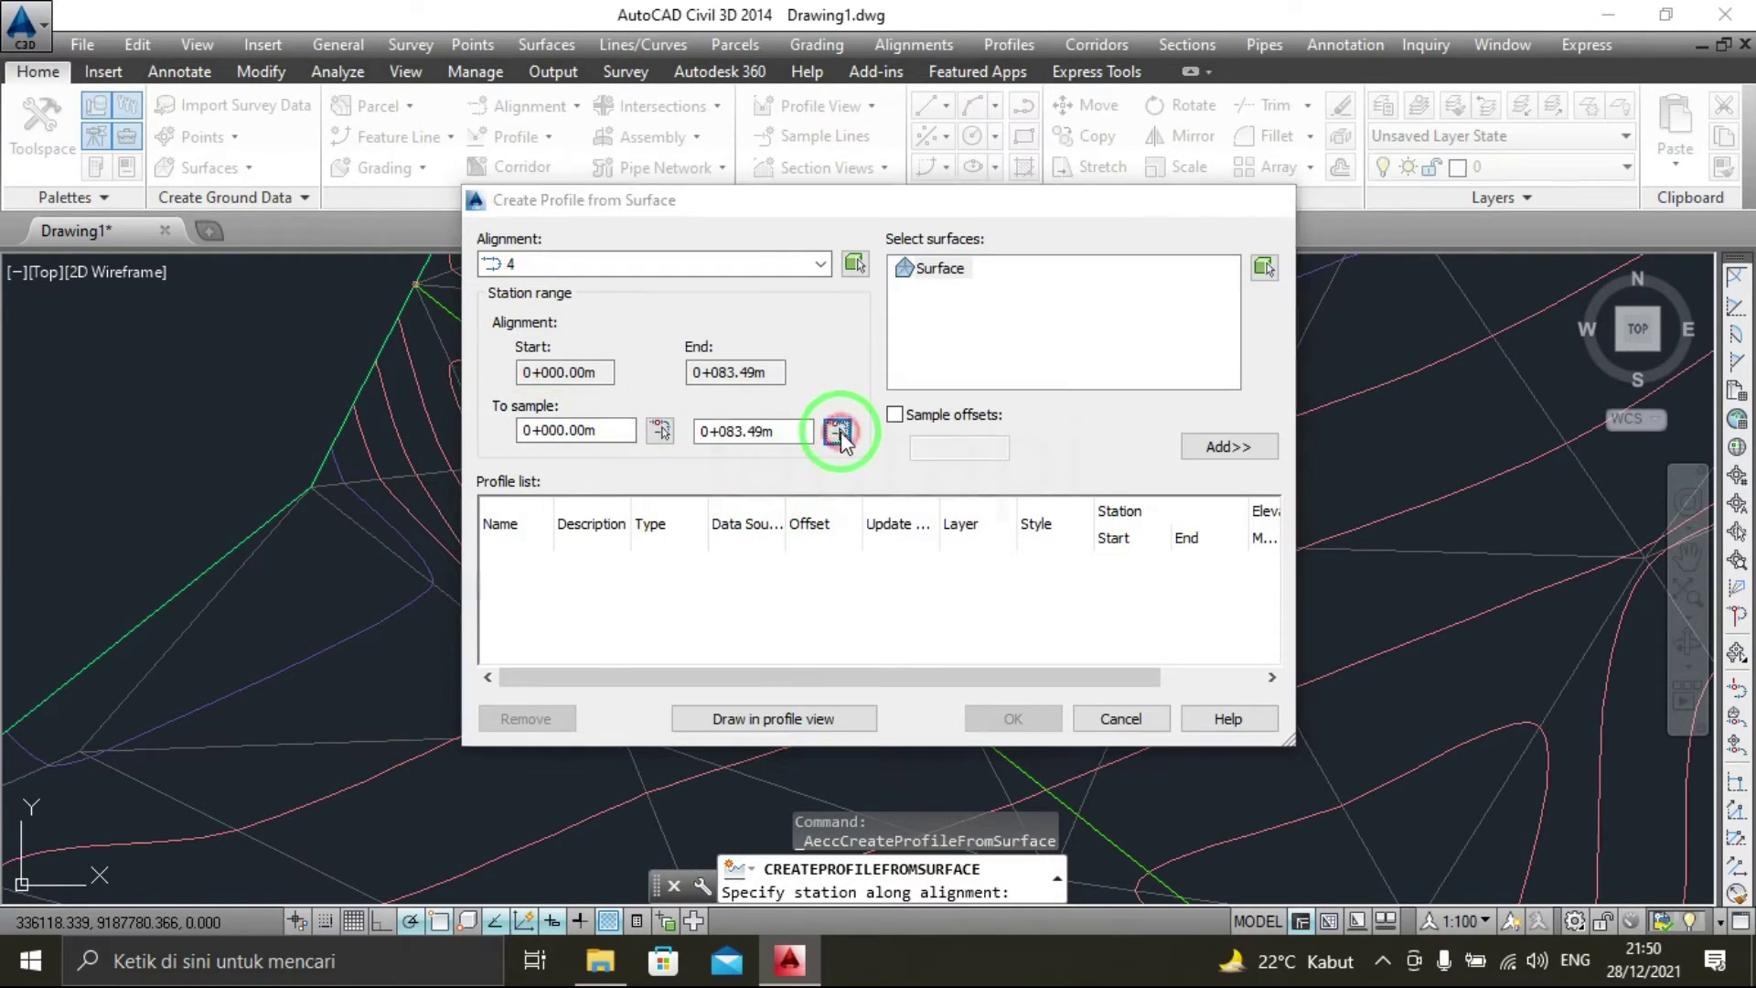
pyautogui.click(838, 432)
pyautogui.scroll(3, 768, 425)
pyautogui.scroll(2, 823, 476)
pyautogui.scroll(2, 782, 444)
pyautogui.scroll(2, 969, 585)
pyautogui.scroll(2, 978, 627)
pyautogui.scroll(2, 932, 451)
pyautogui.moveTo(933, 451); pyautogui.dragTo(946, 748, button='middle')
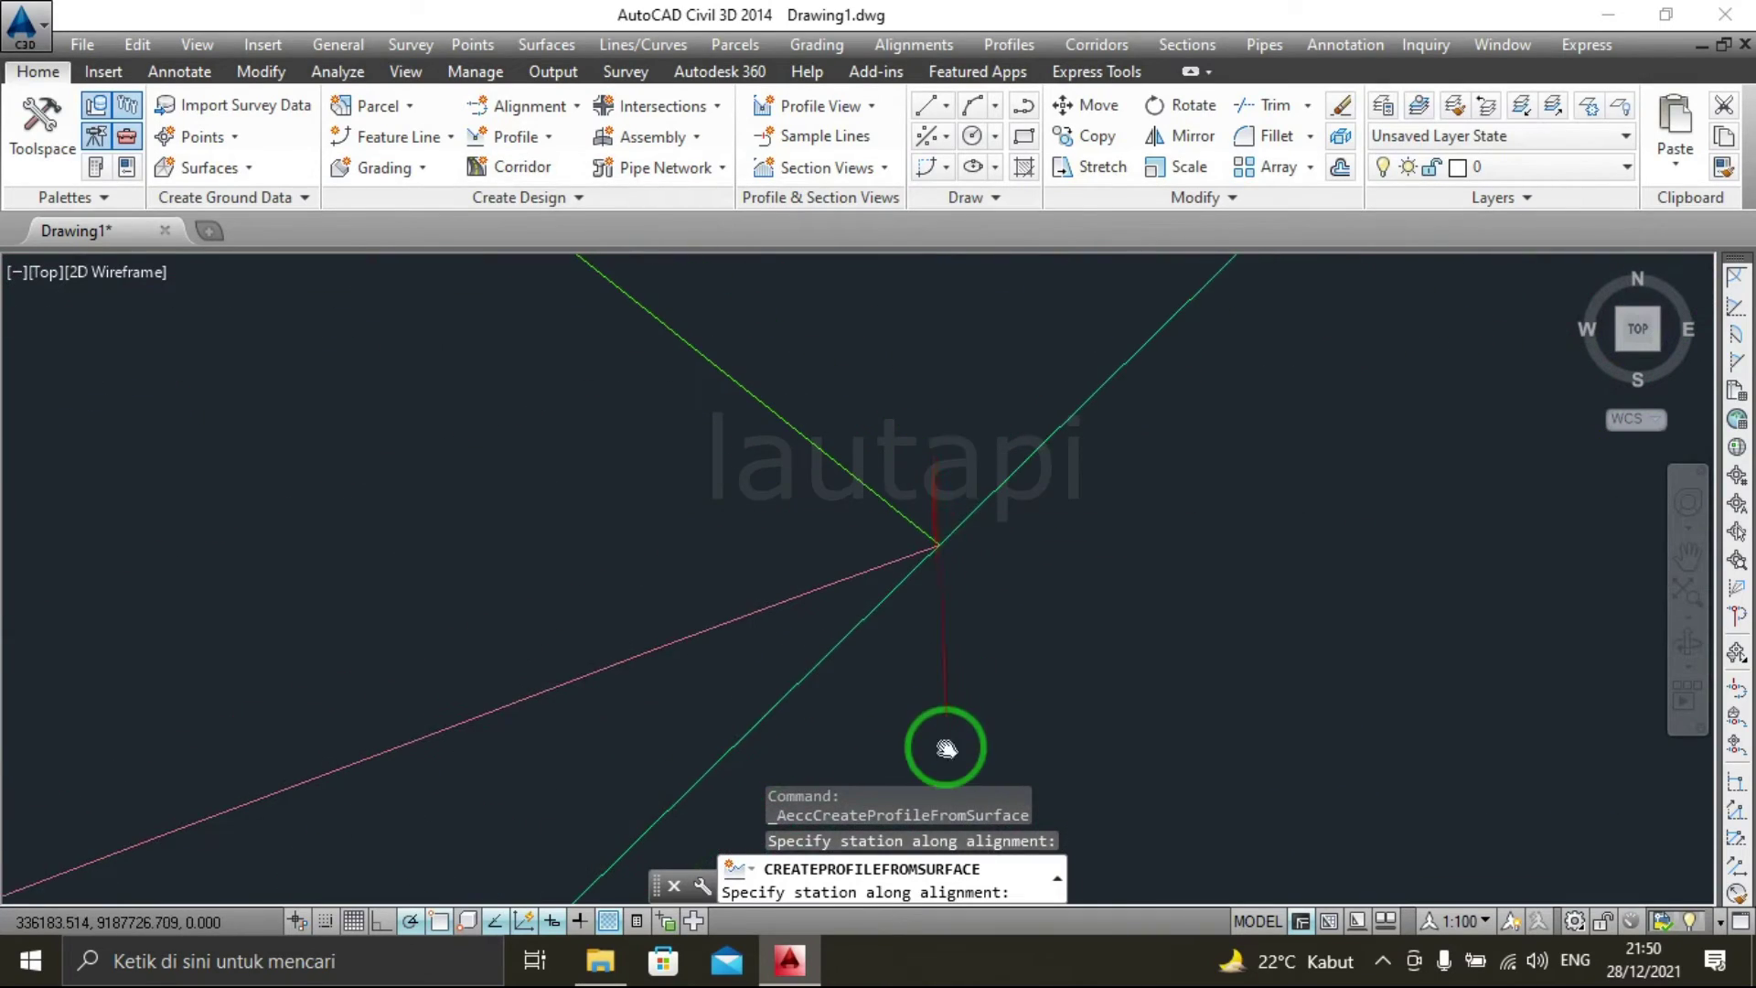
pyautogui.click(940, 548)
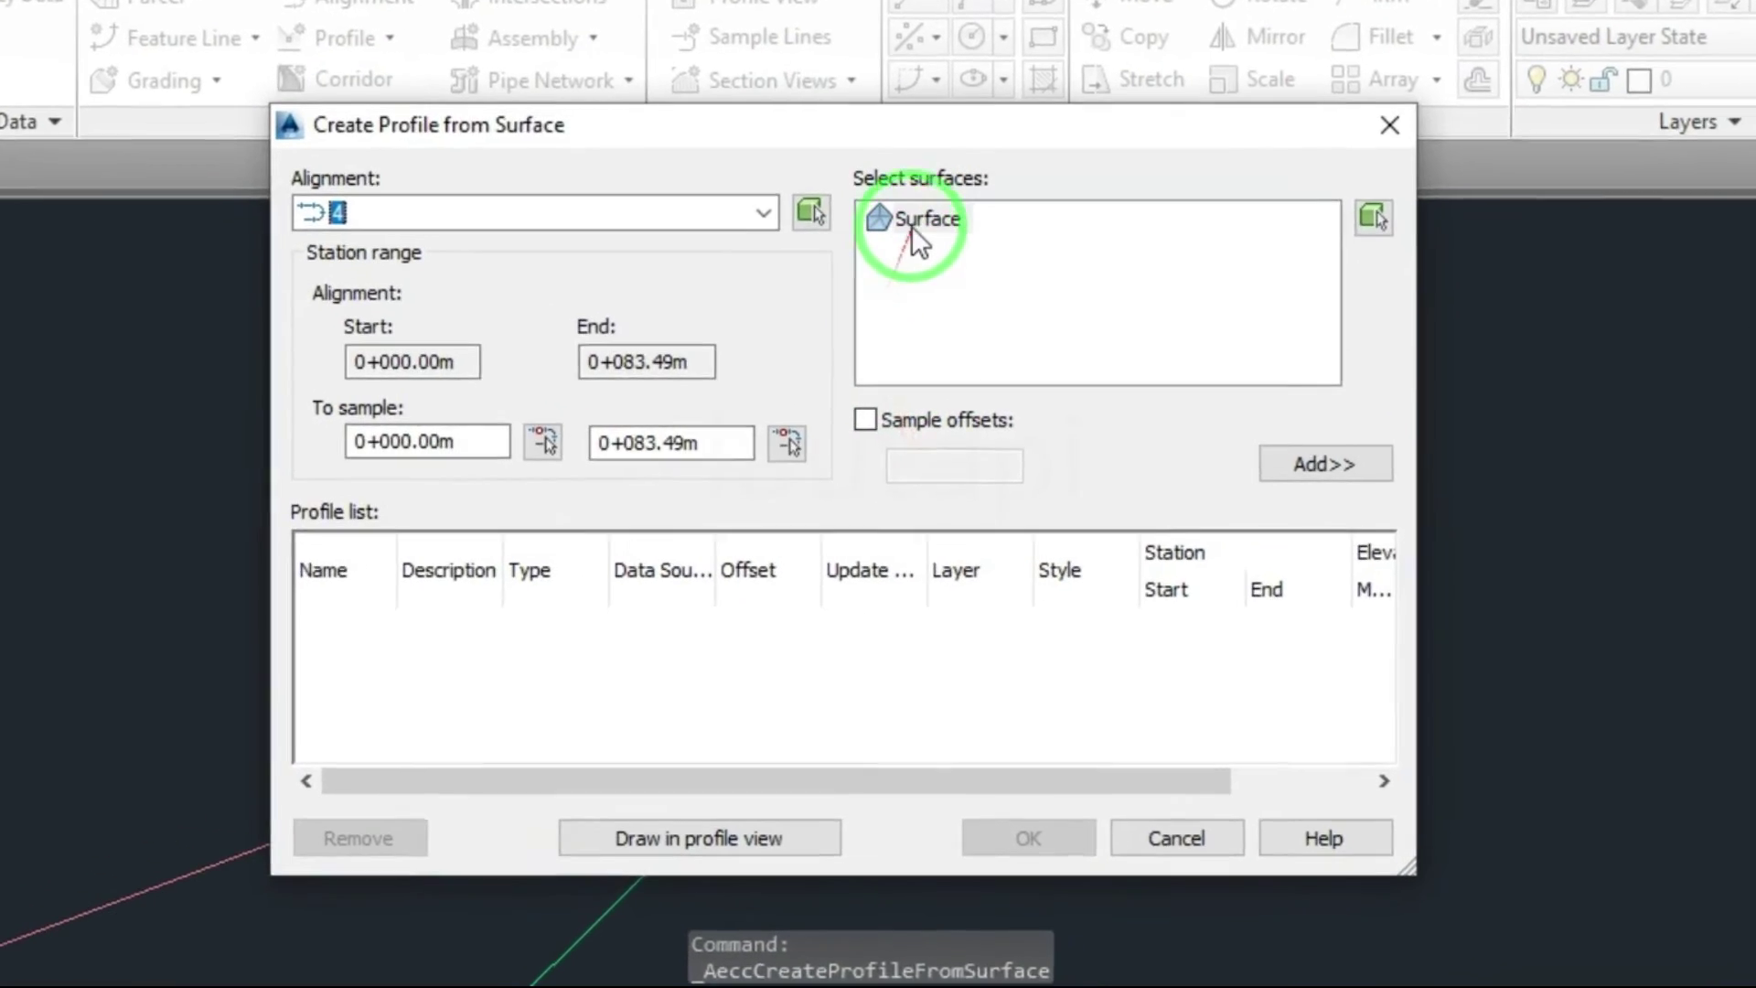
# Add the profile sampled from Surface and draw it in a profile view using the Profile View style.
pyautogui.click(933, 262)
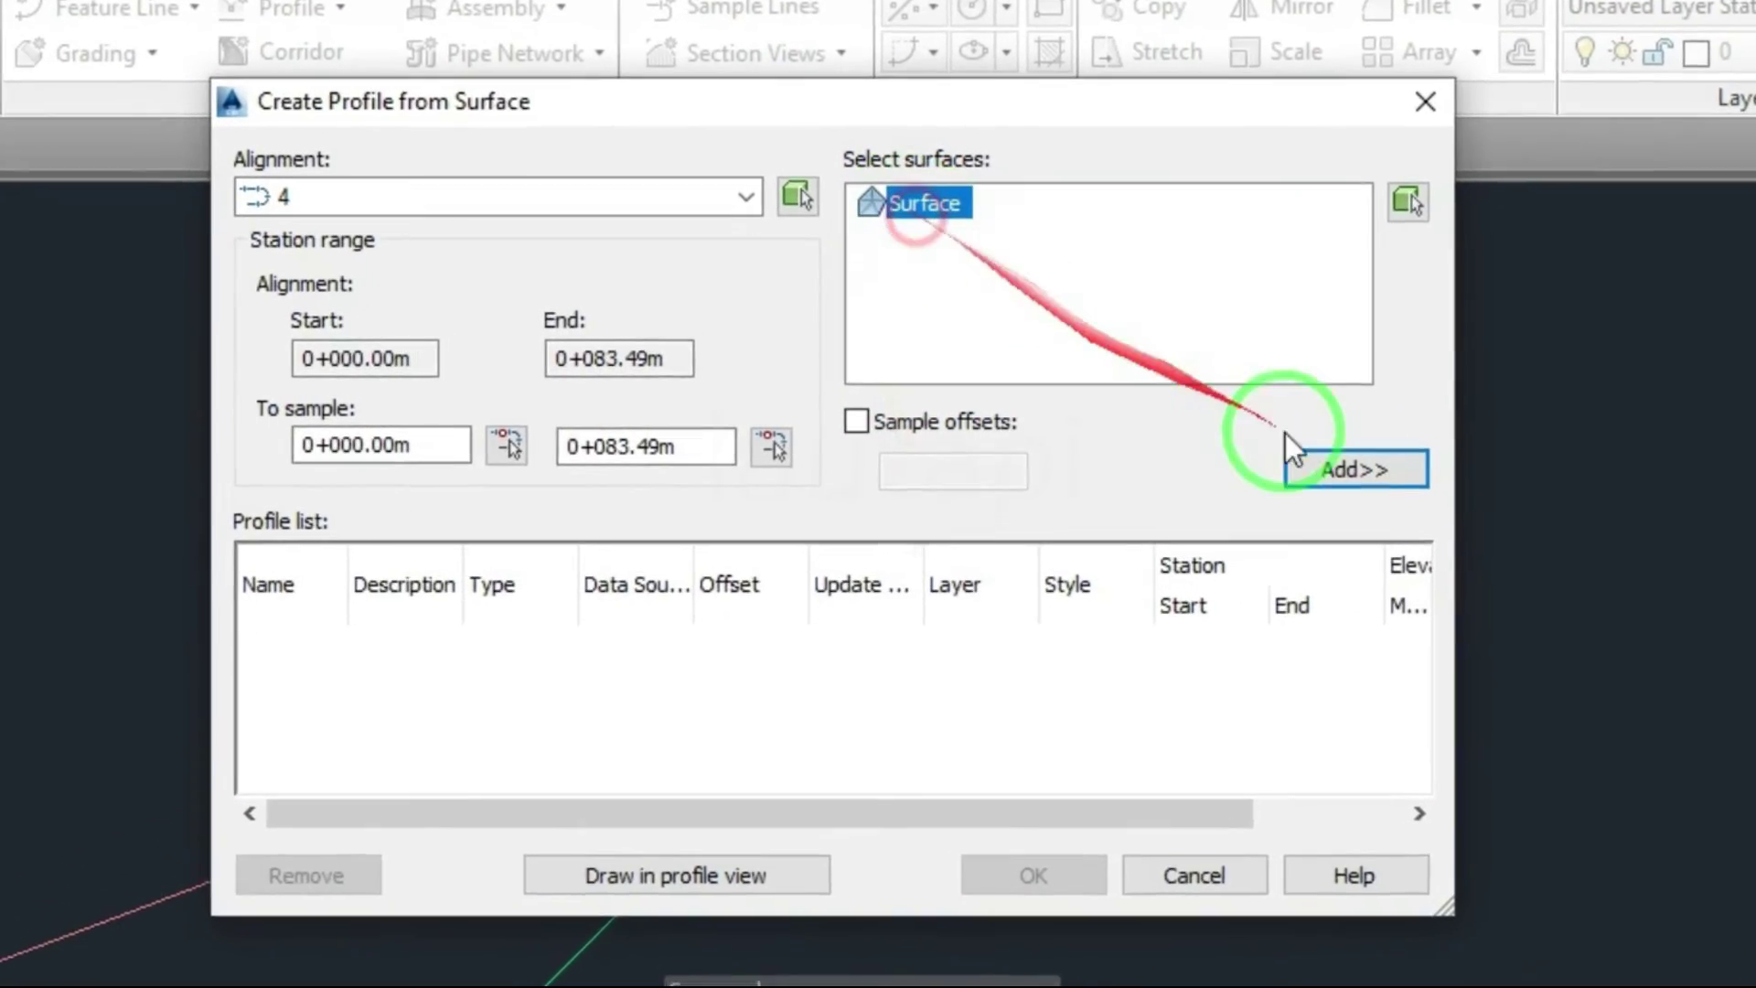
pyautogui.click(1345, 471)
pyautogui.click(732, 898)
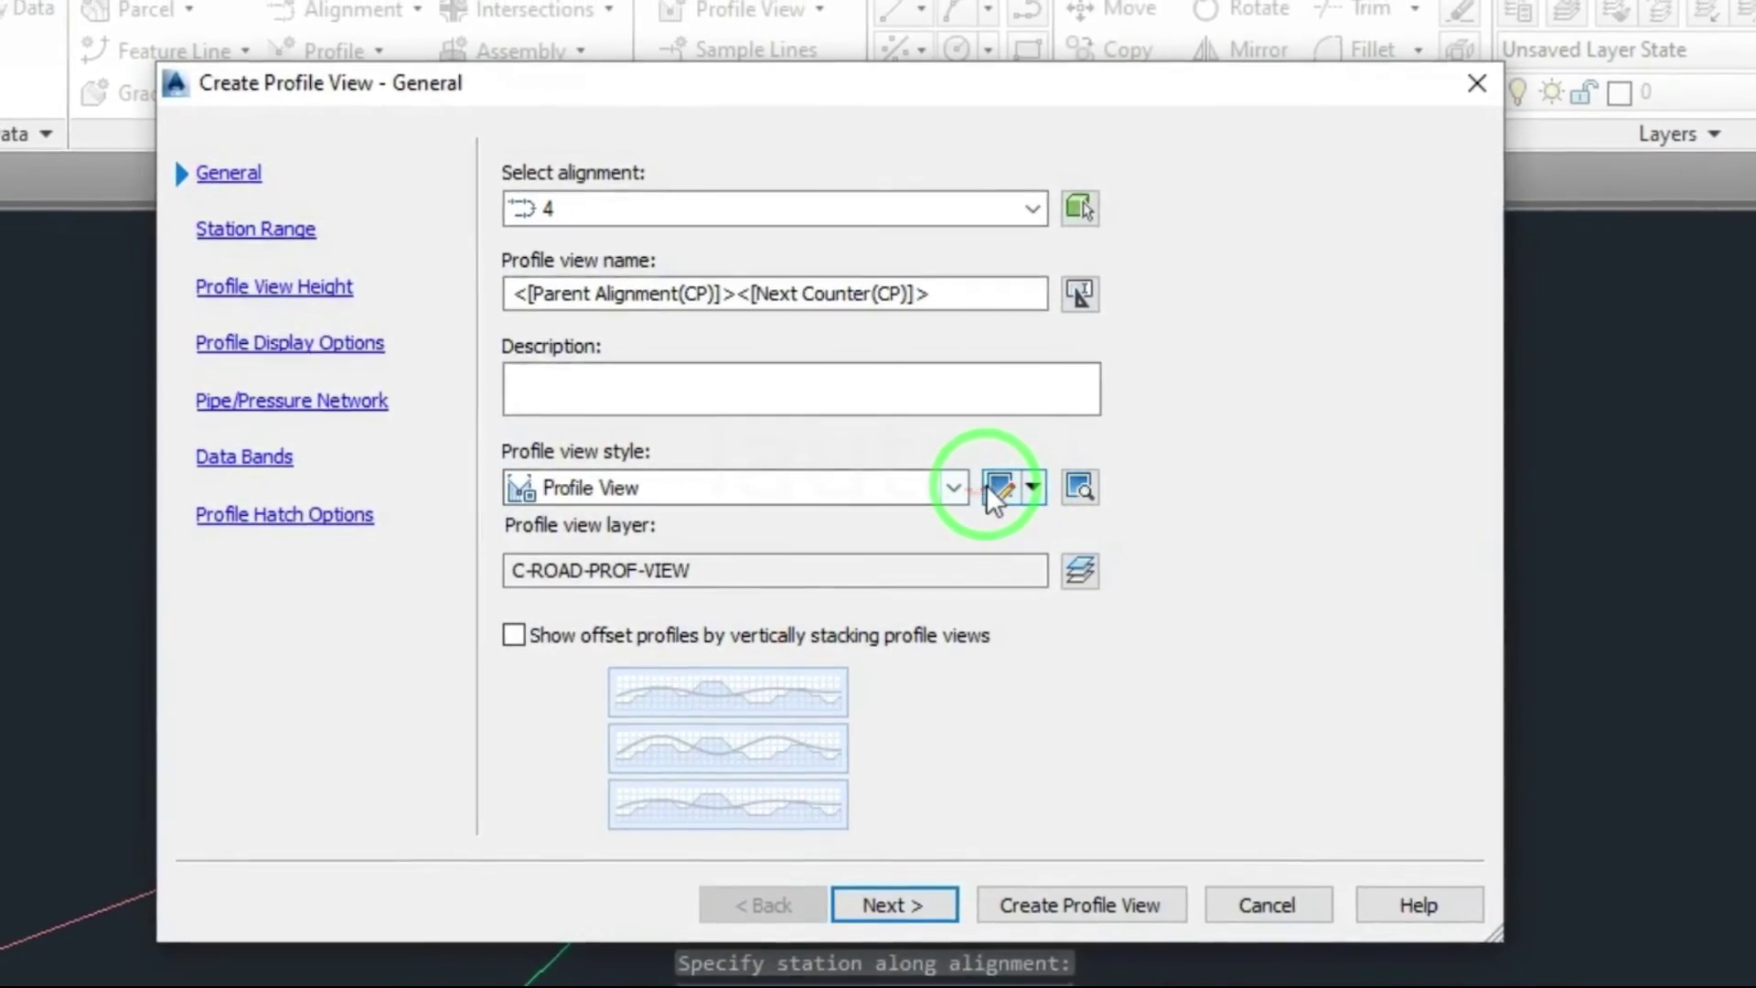
pyautogui.click(997, 491)
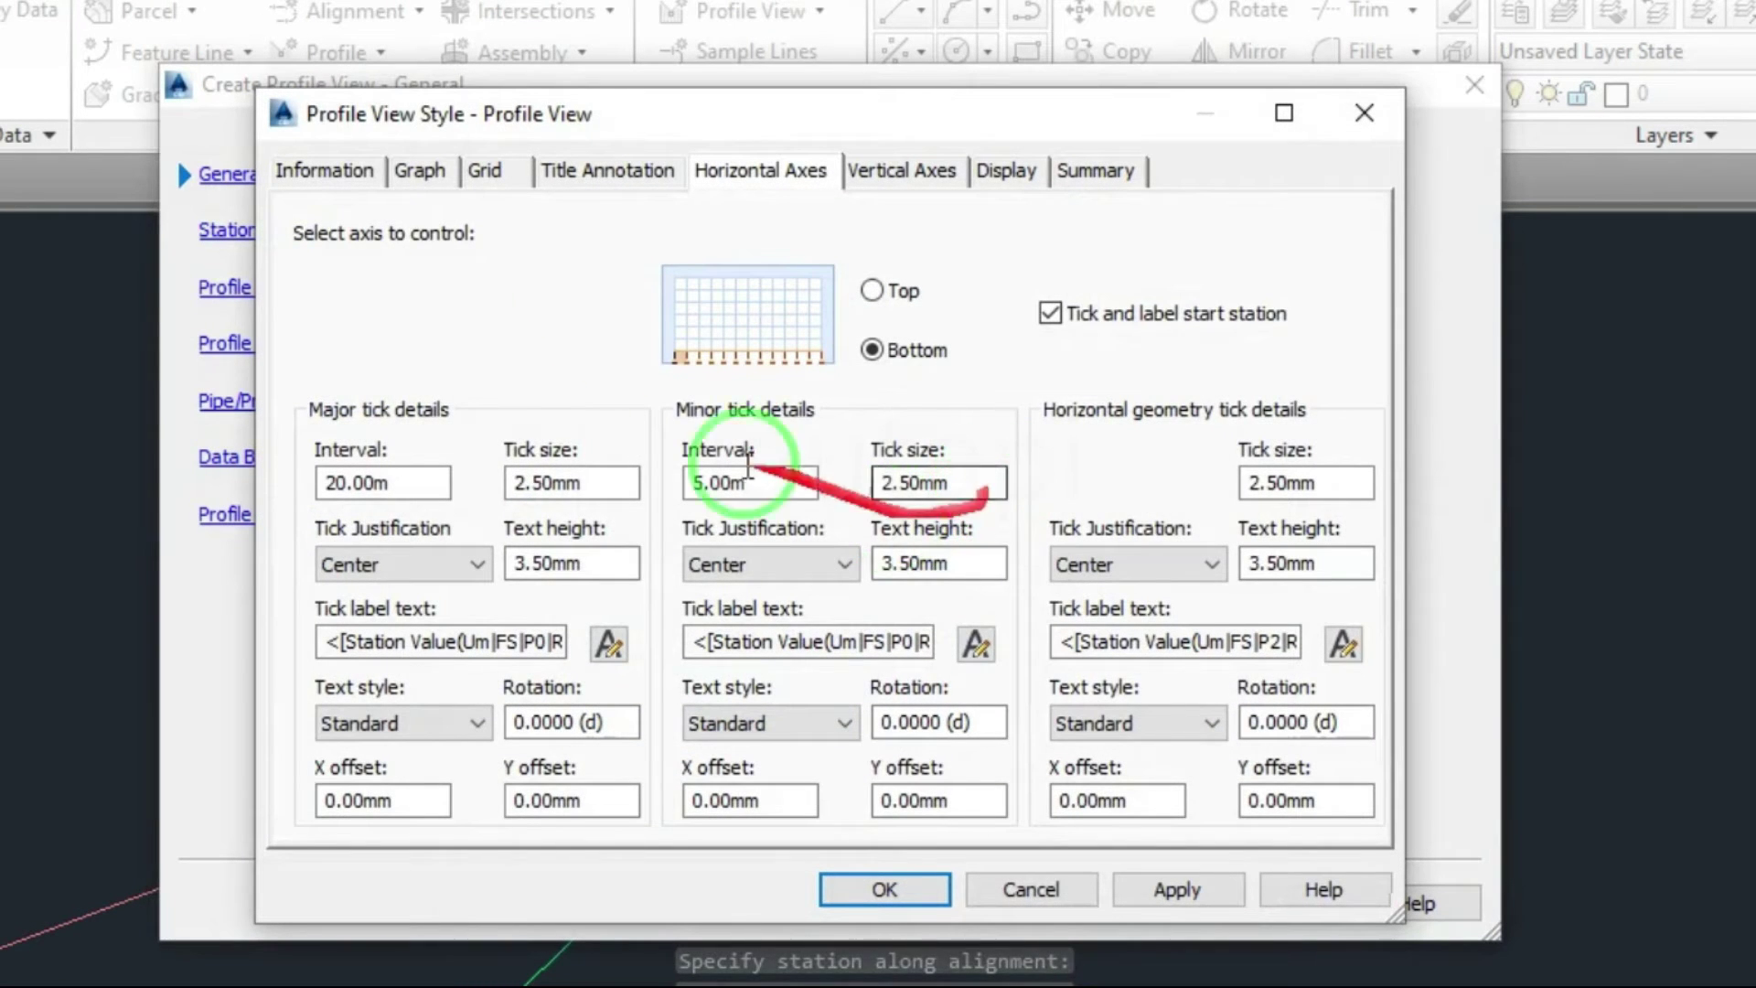
# Turn on Omit grid in padding areas in the Profile View style's Grid settings.
pyautogui.click(420, 181)
pyautogui.click(489, 180)
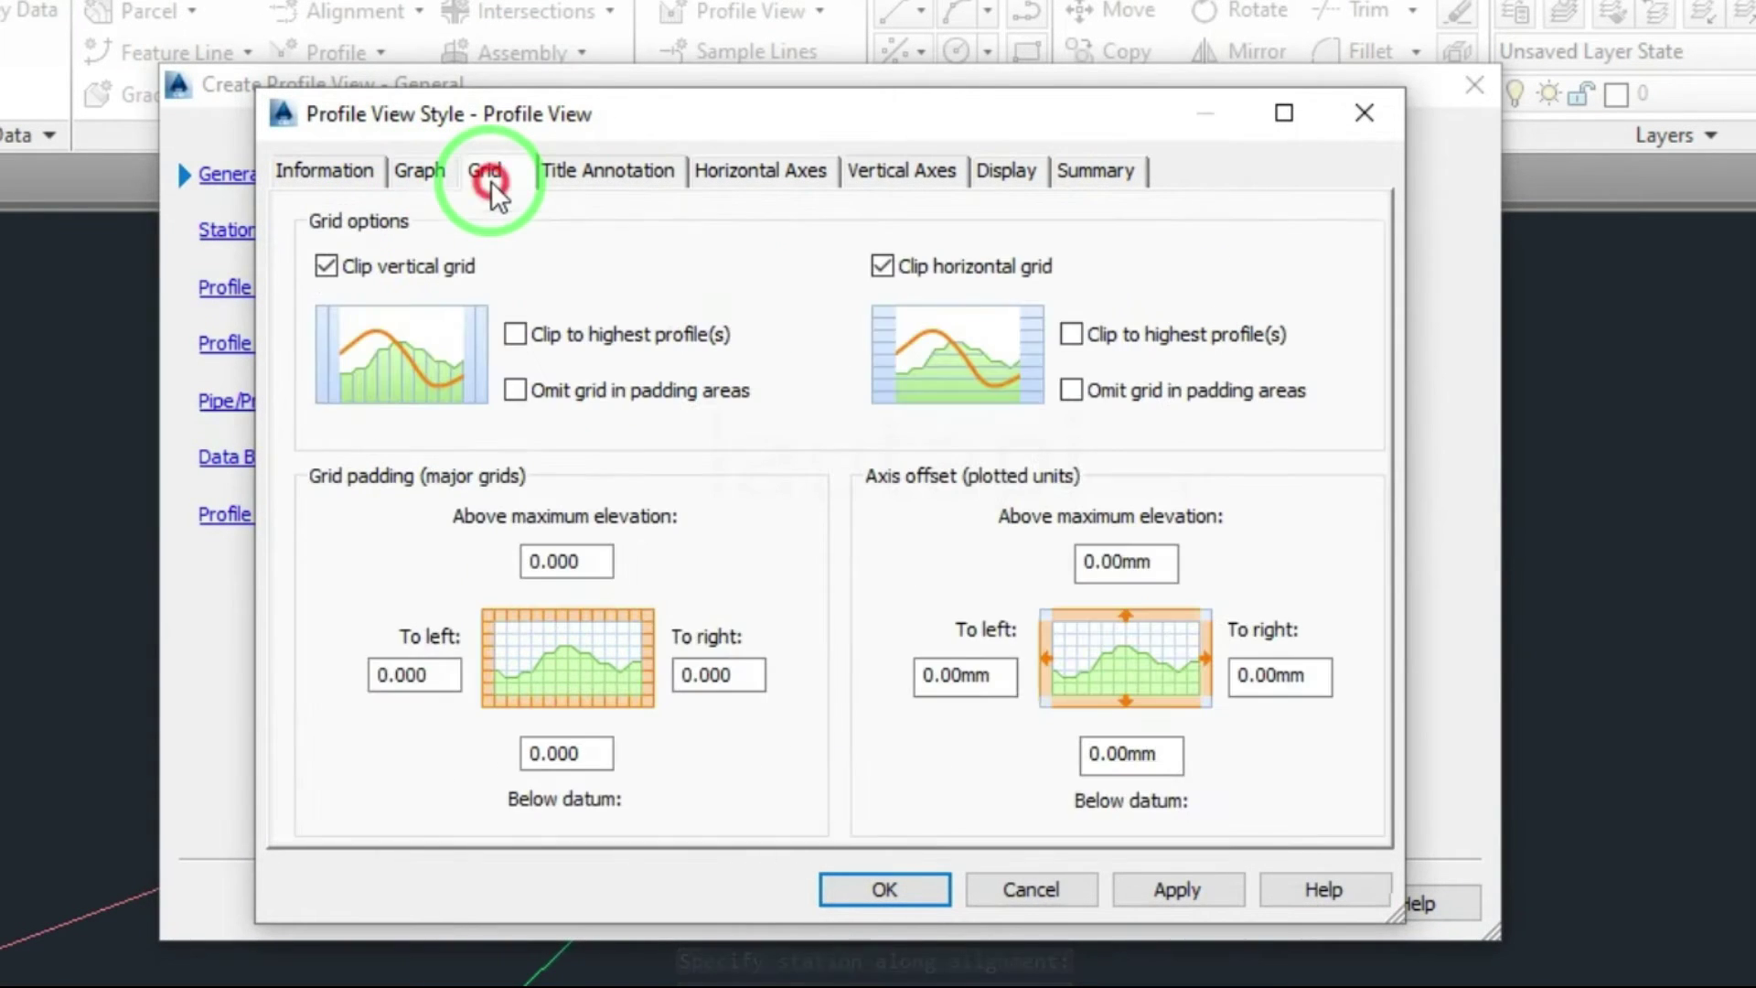
pyautogui.click(439, 180)
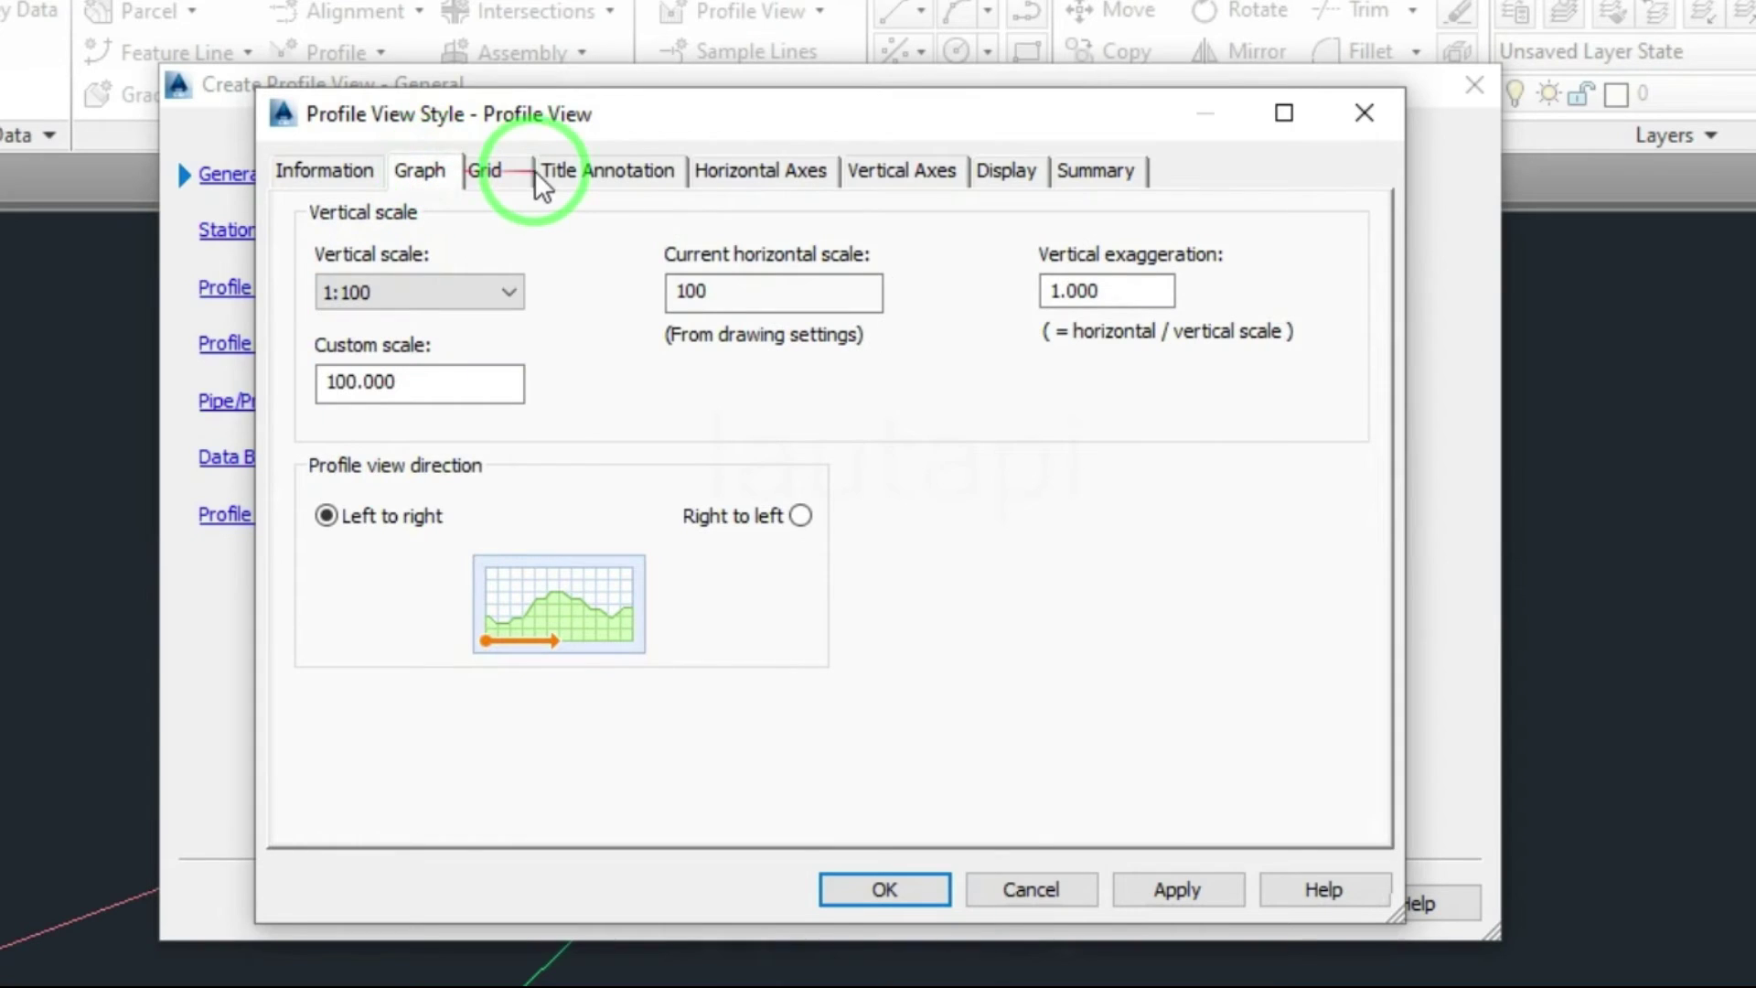
pyautogui.click(511, 174)
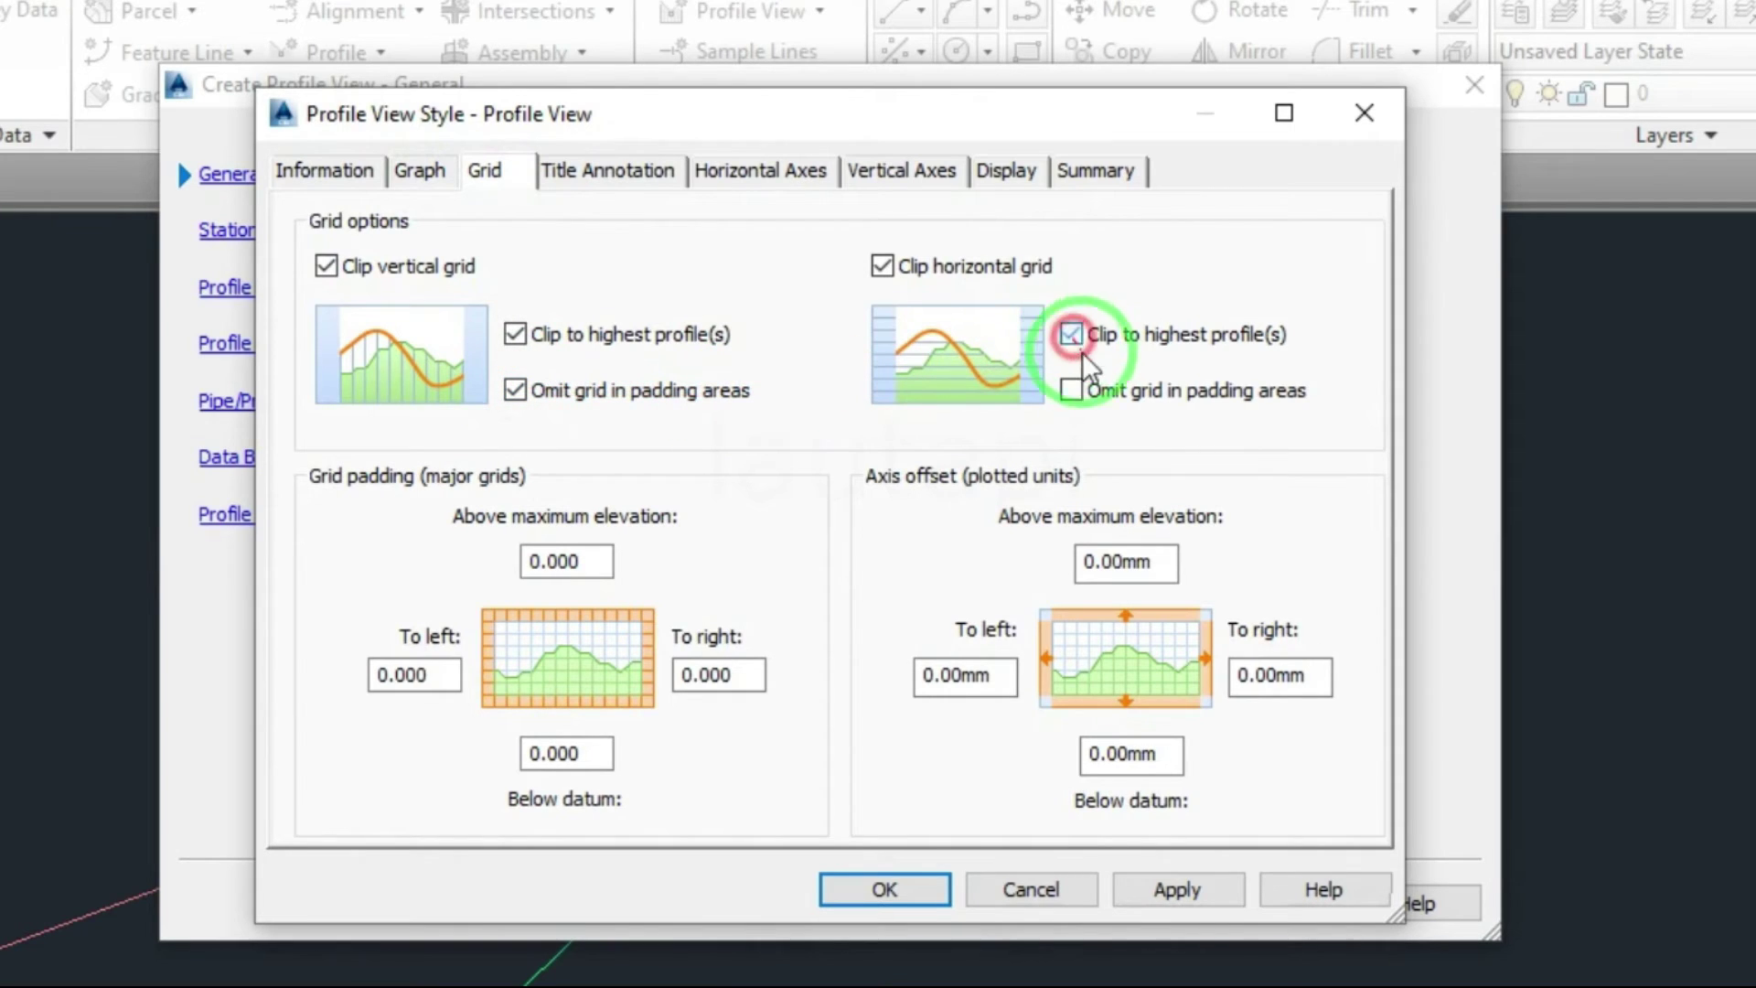
pyautogui.click(1073, 395)
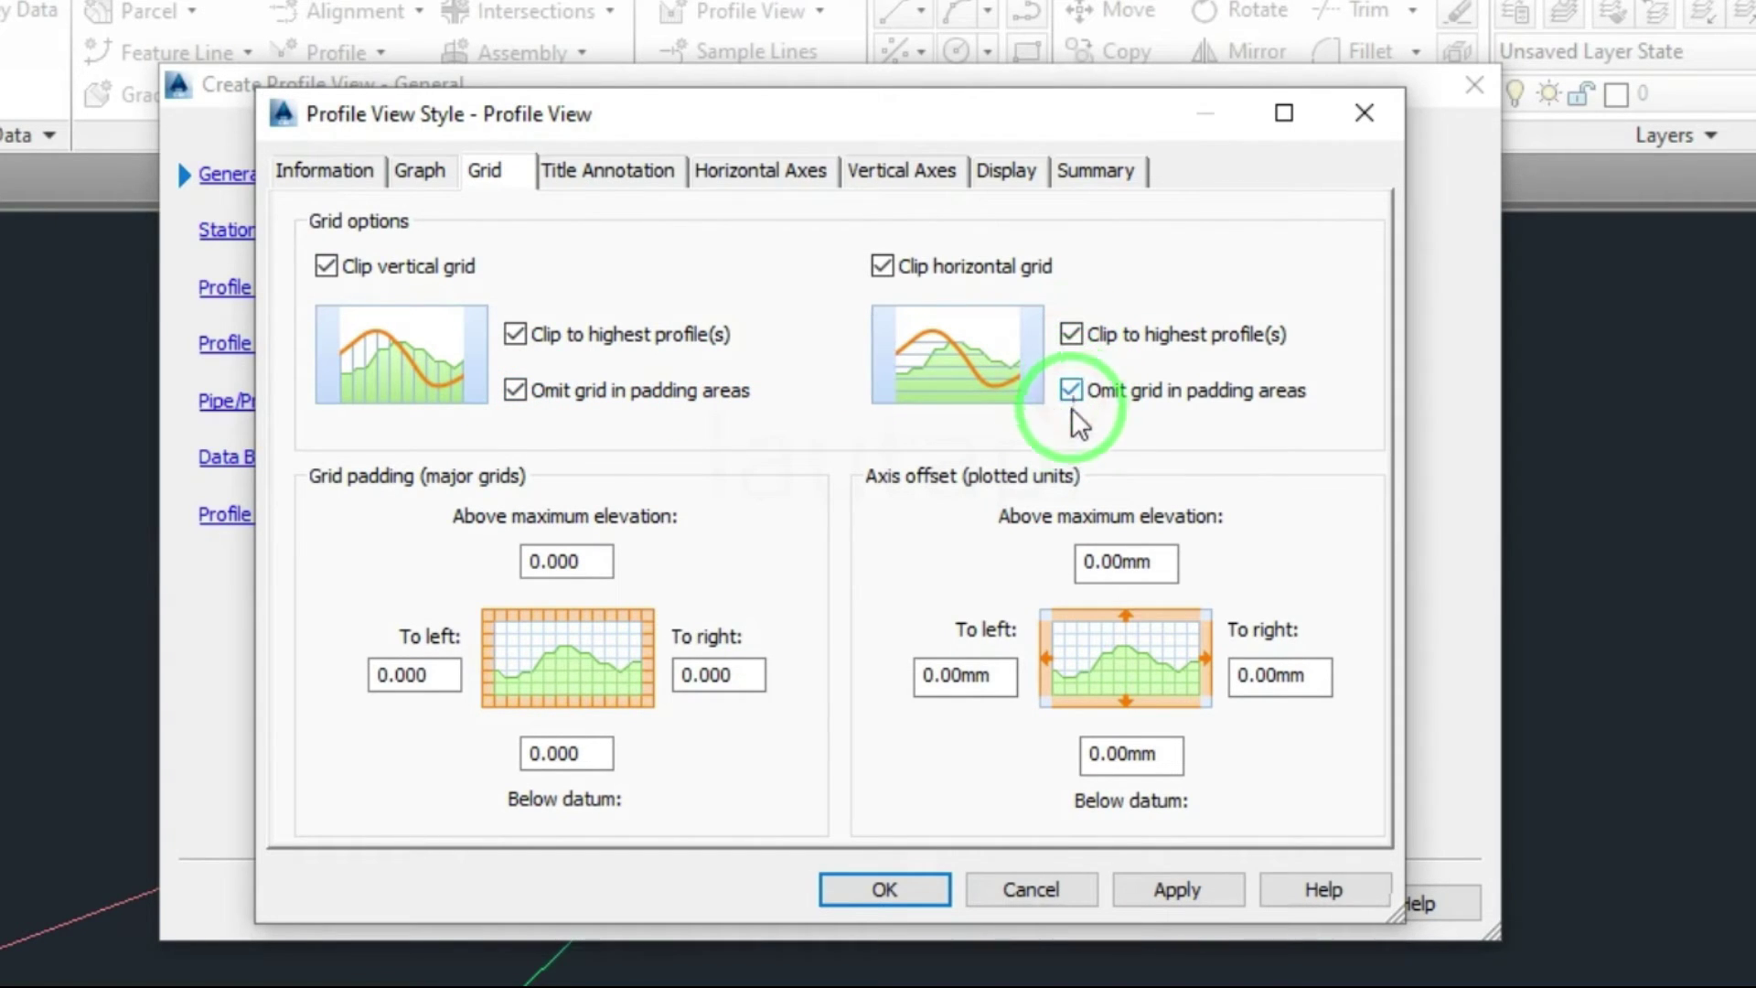
# Review the graph title text and the 20.00m major / 5.00m minor horizontal axis ticks.
pyautogui.click(618, 182)
pyautogui.click(748, 299)
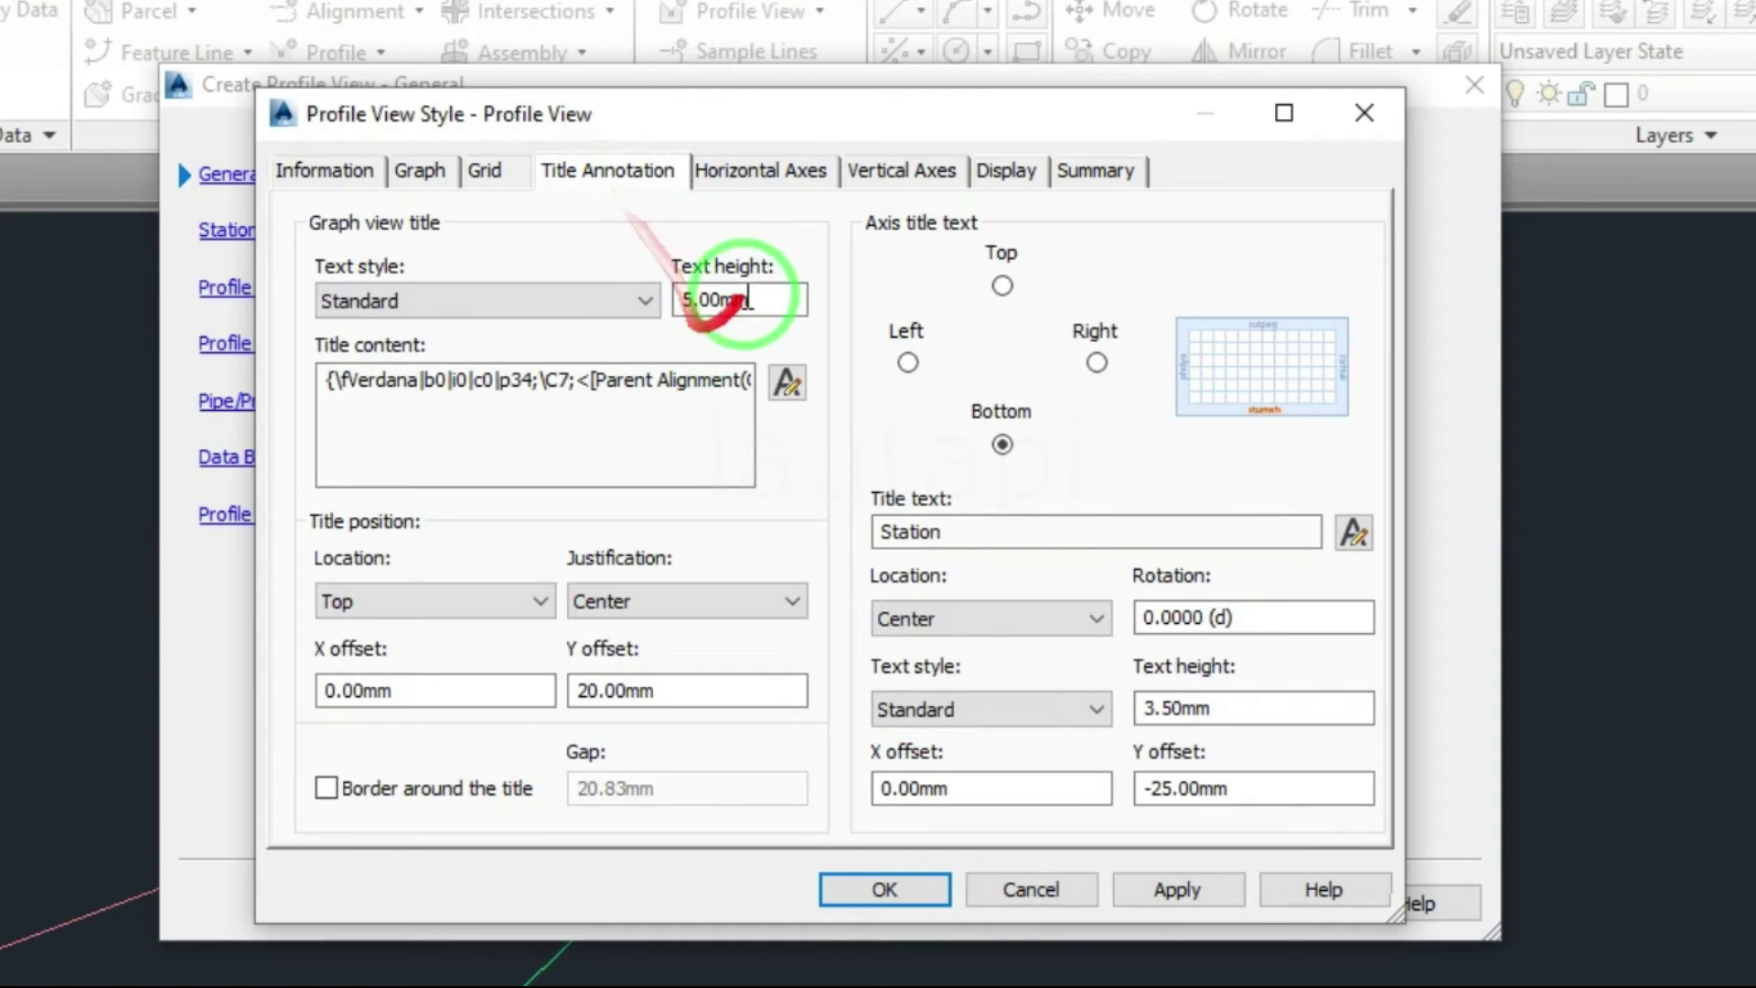
pyautogui.click(788, 388)
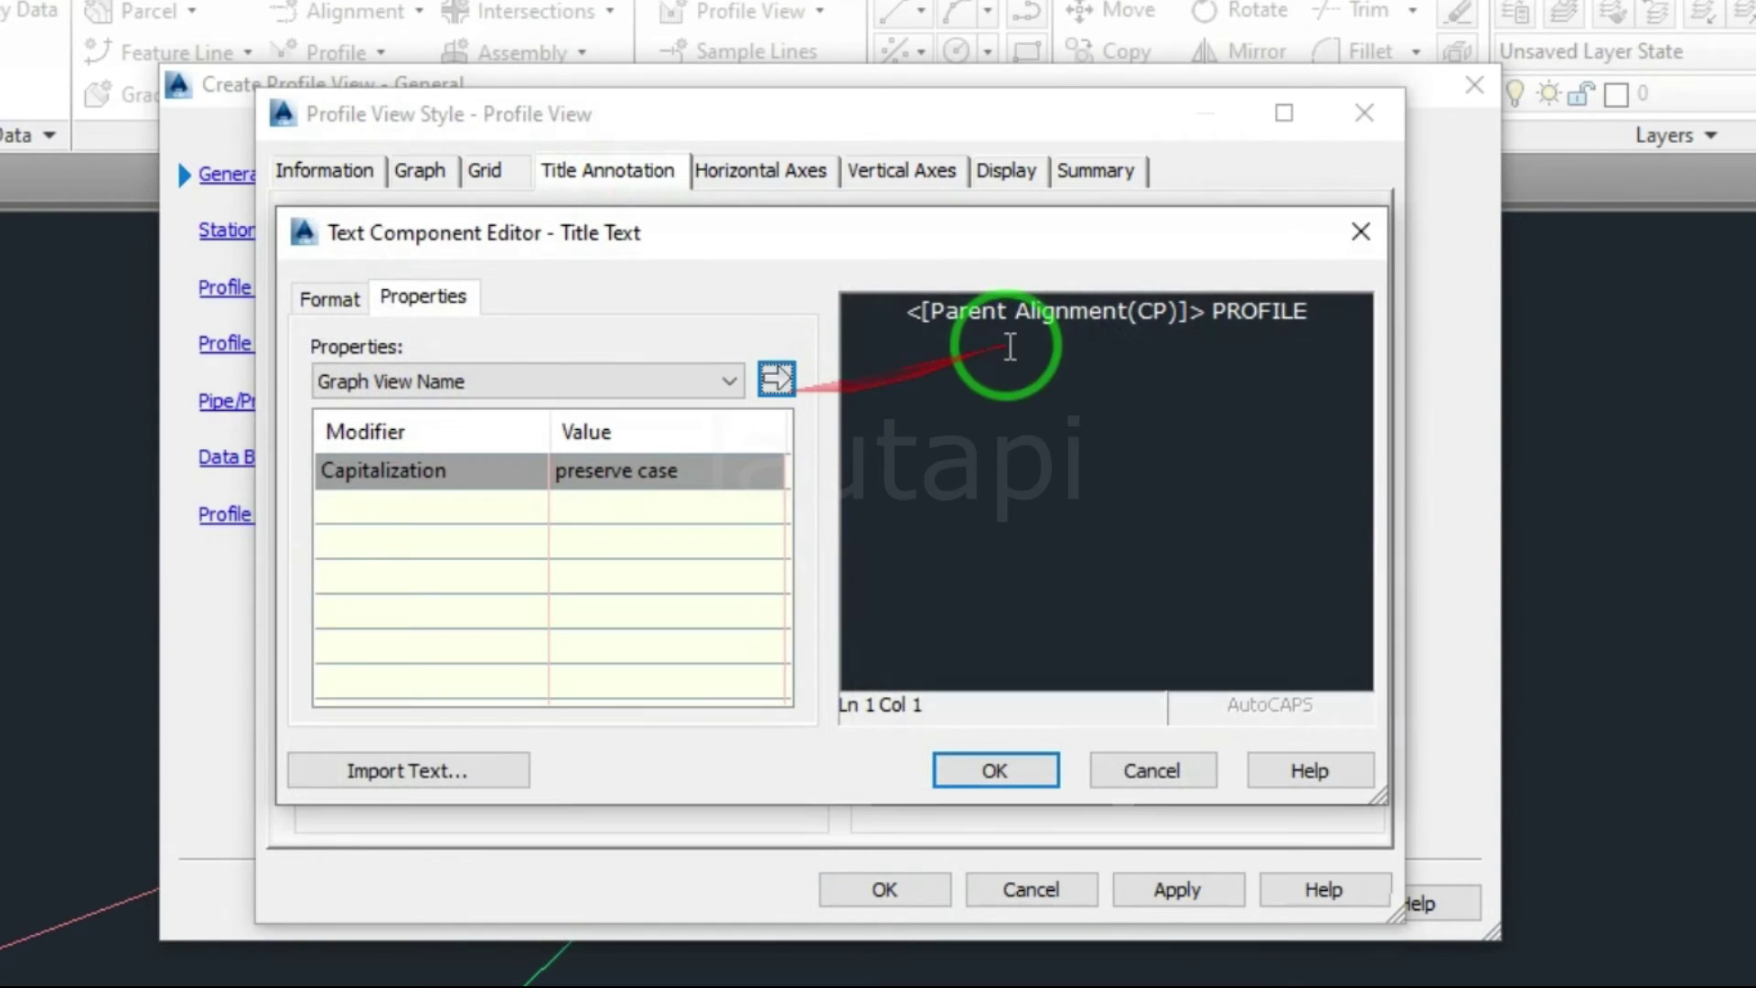
pyautogui.click(1370, 239)
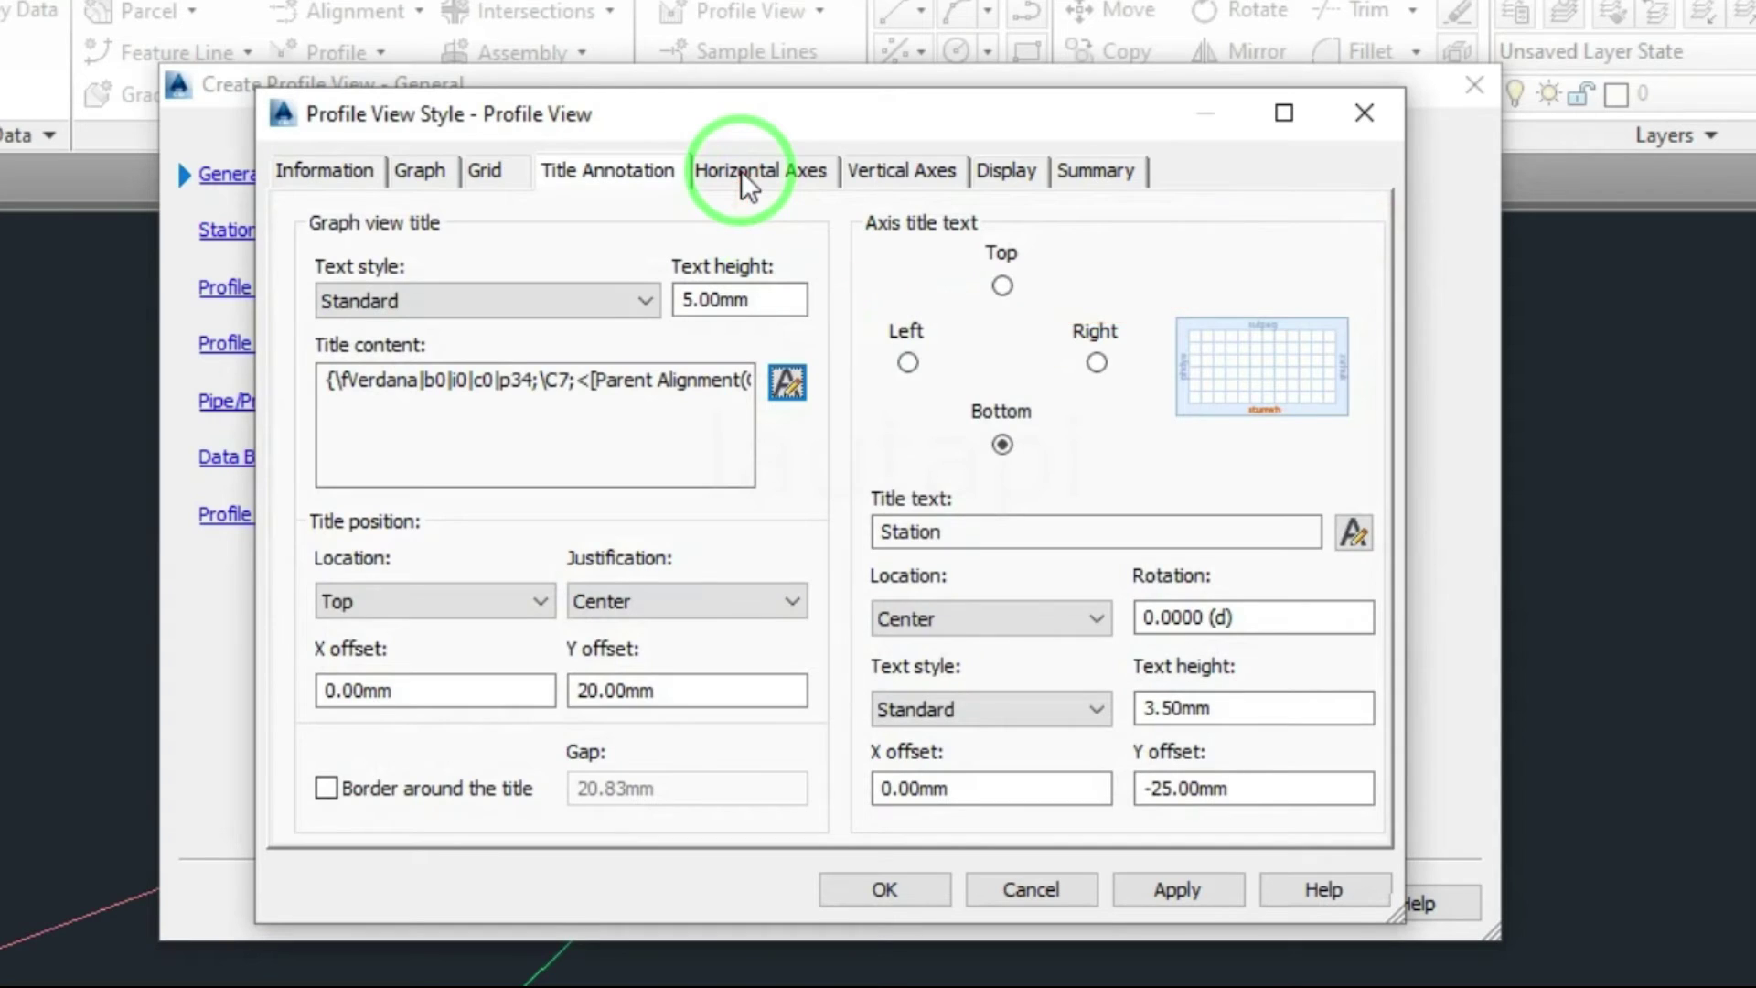
pyautogui.click(741, 172)
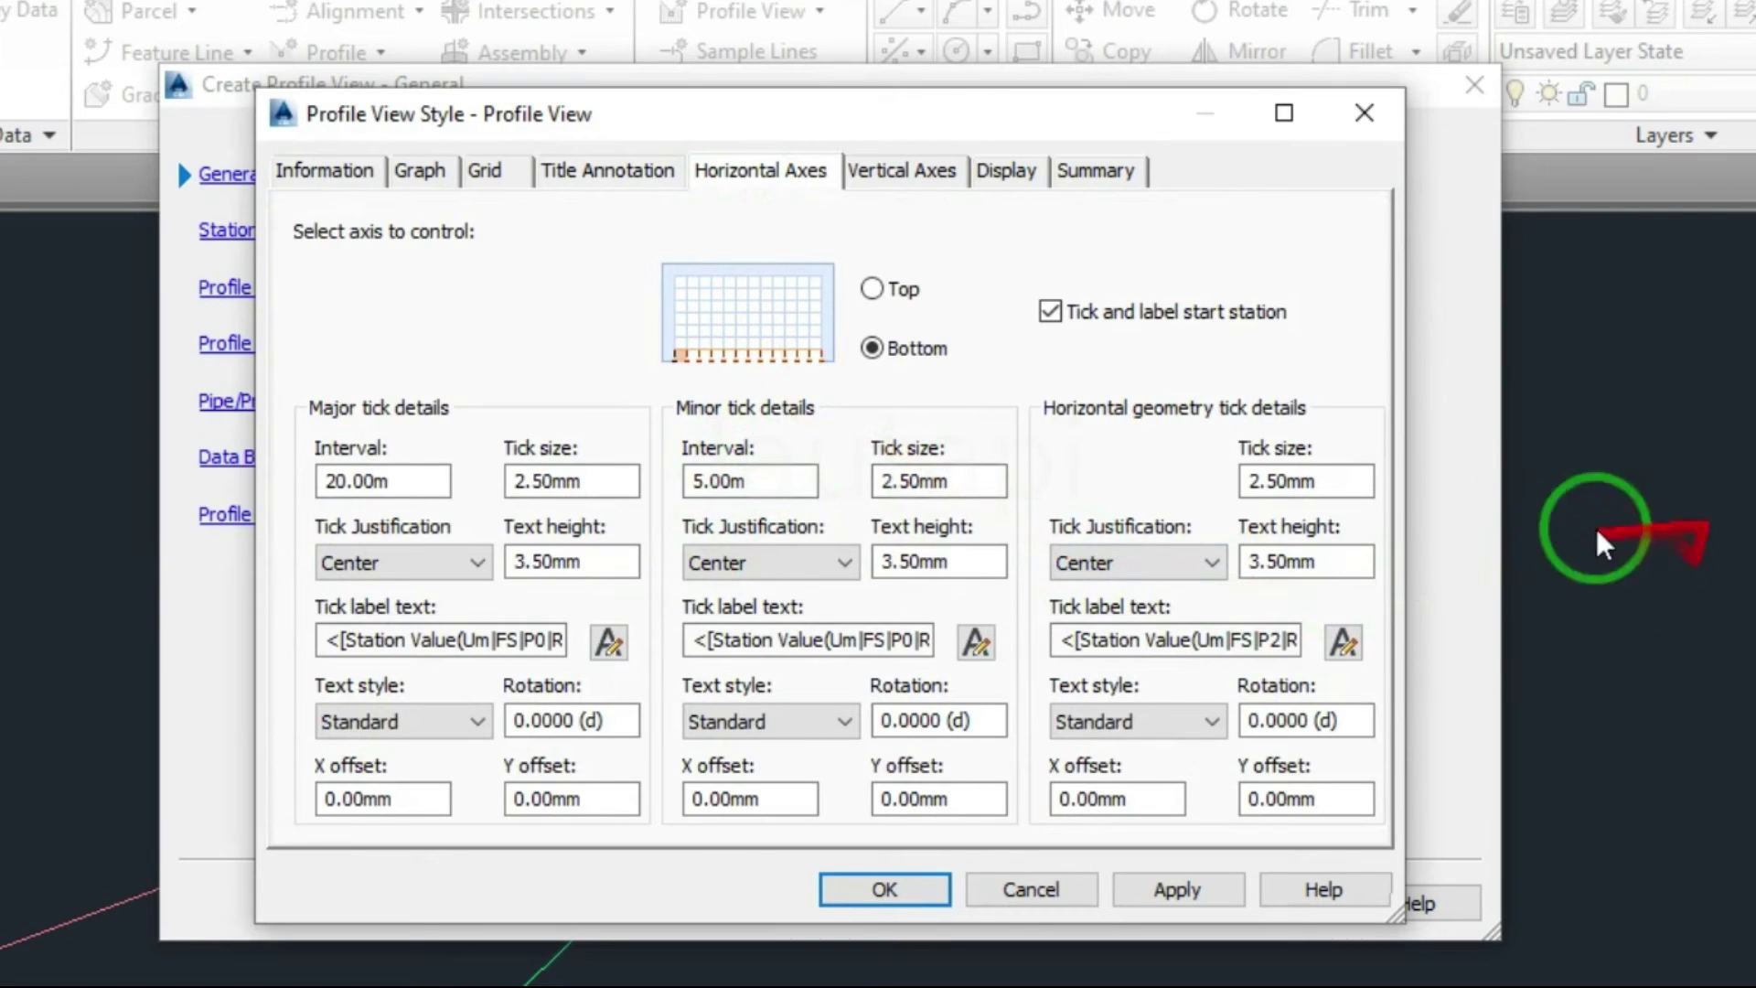
pyautogui.click(700, 483)
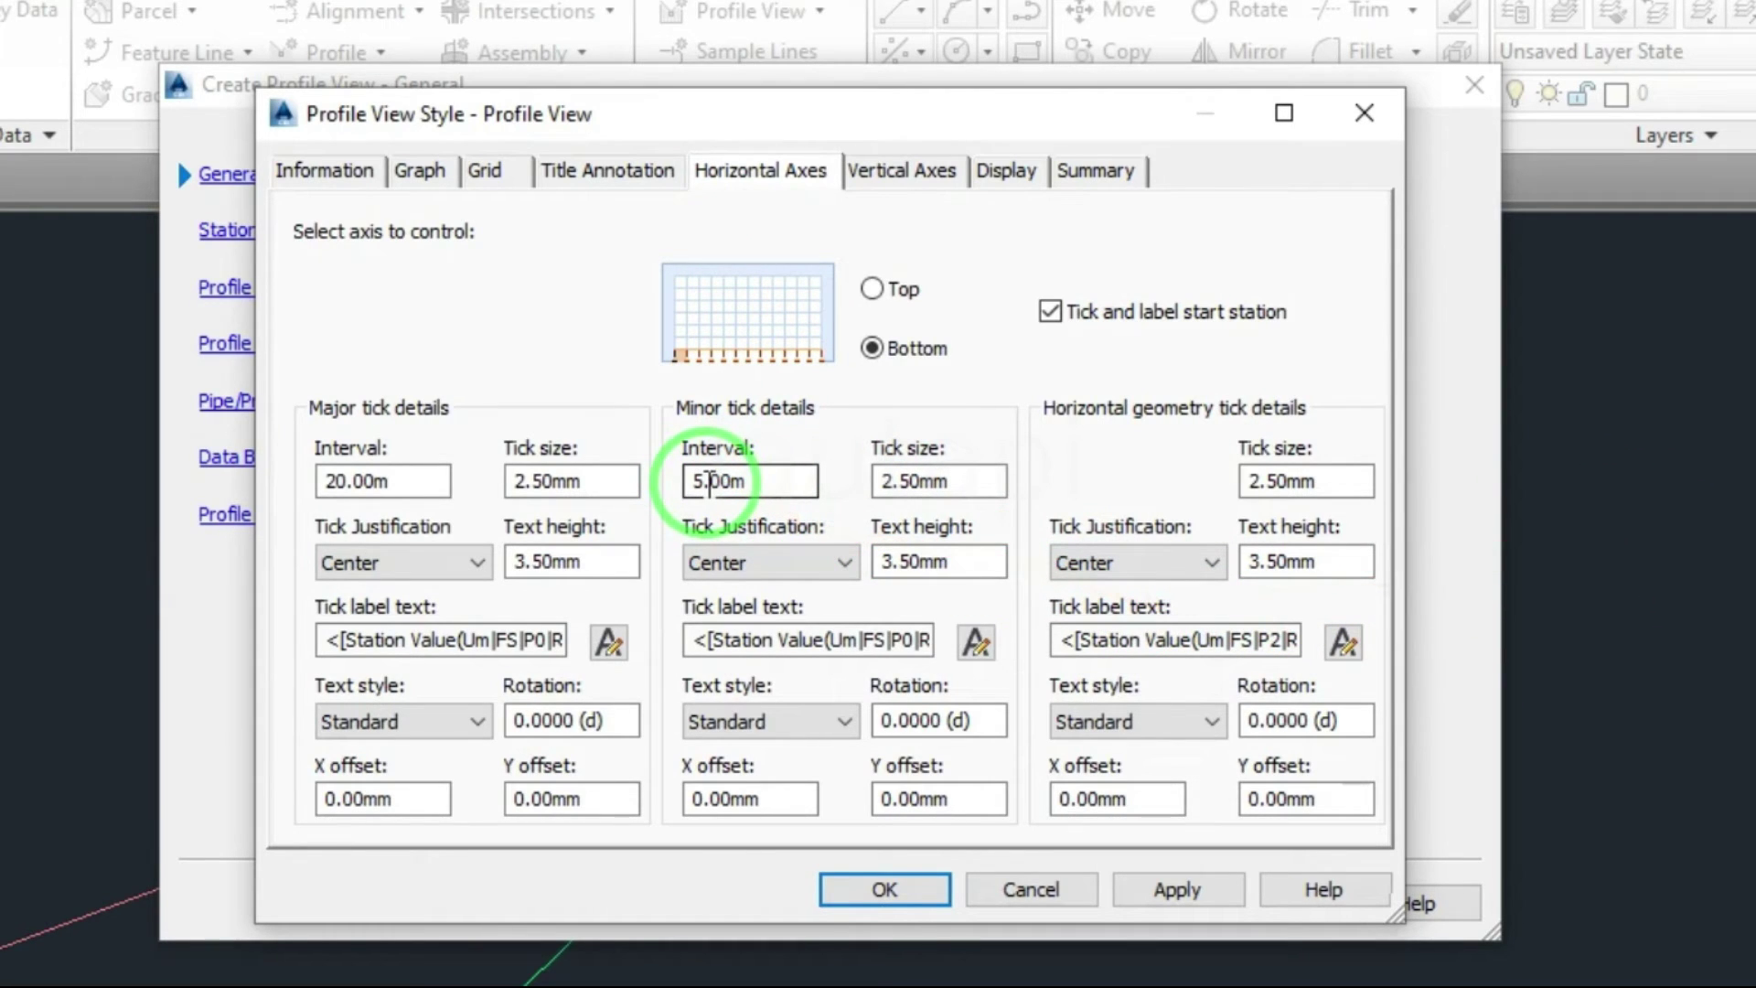
# Enter 1 for the minor tick interval, check the Vertical Axes and Display settings, then apply and accept the style.
pyautogui.write('1')
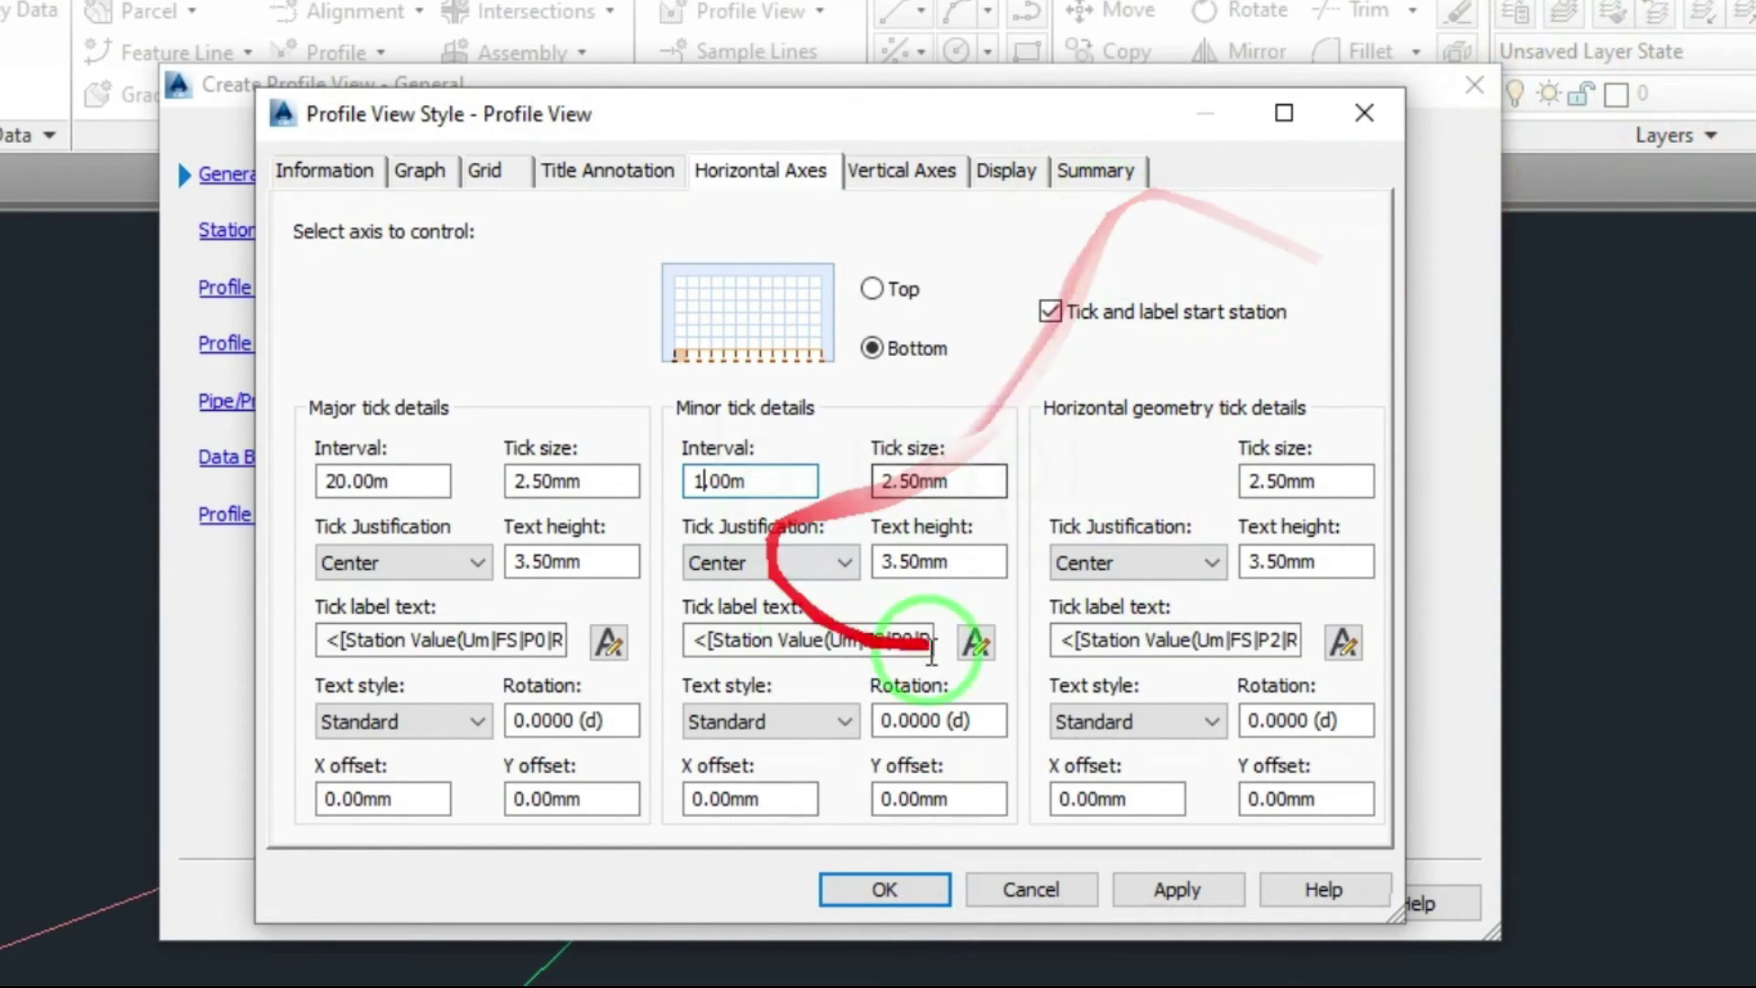
pyautogui.click(882, 174)
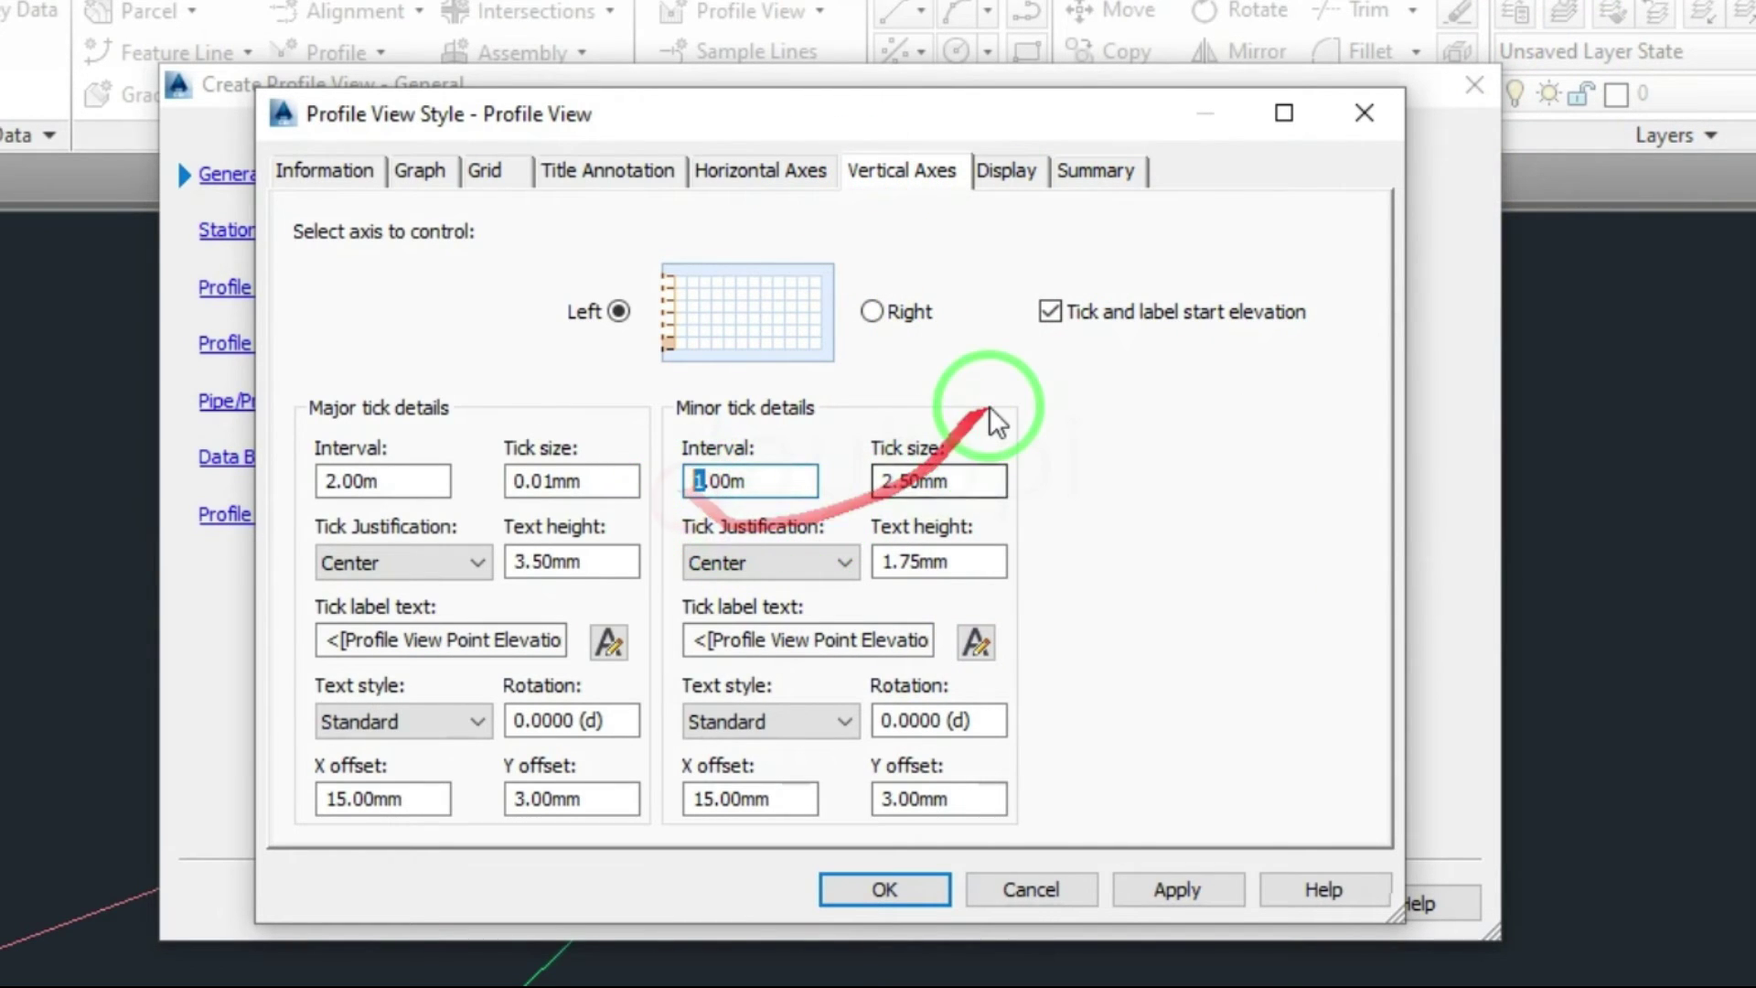
pyautogui.click(1008, 174)
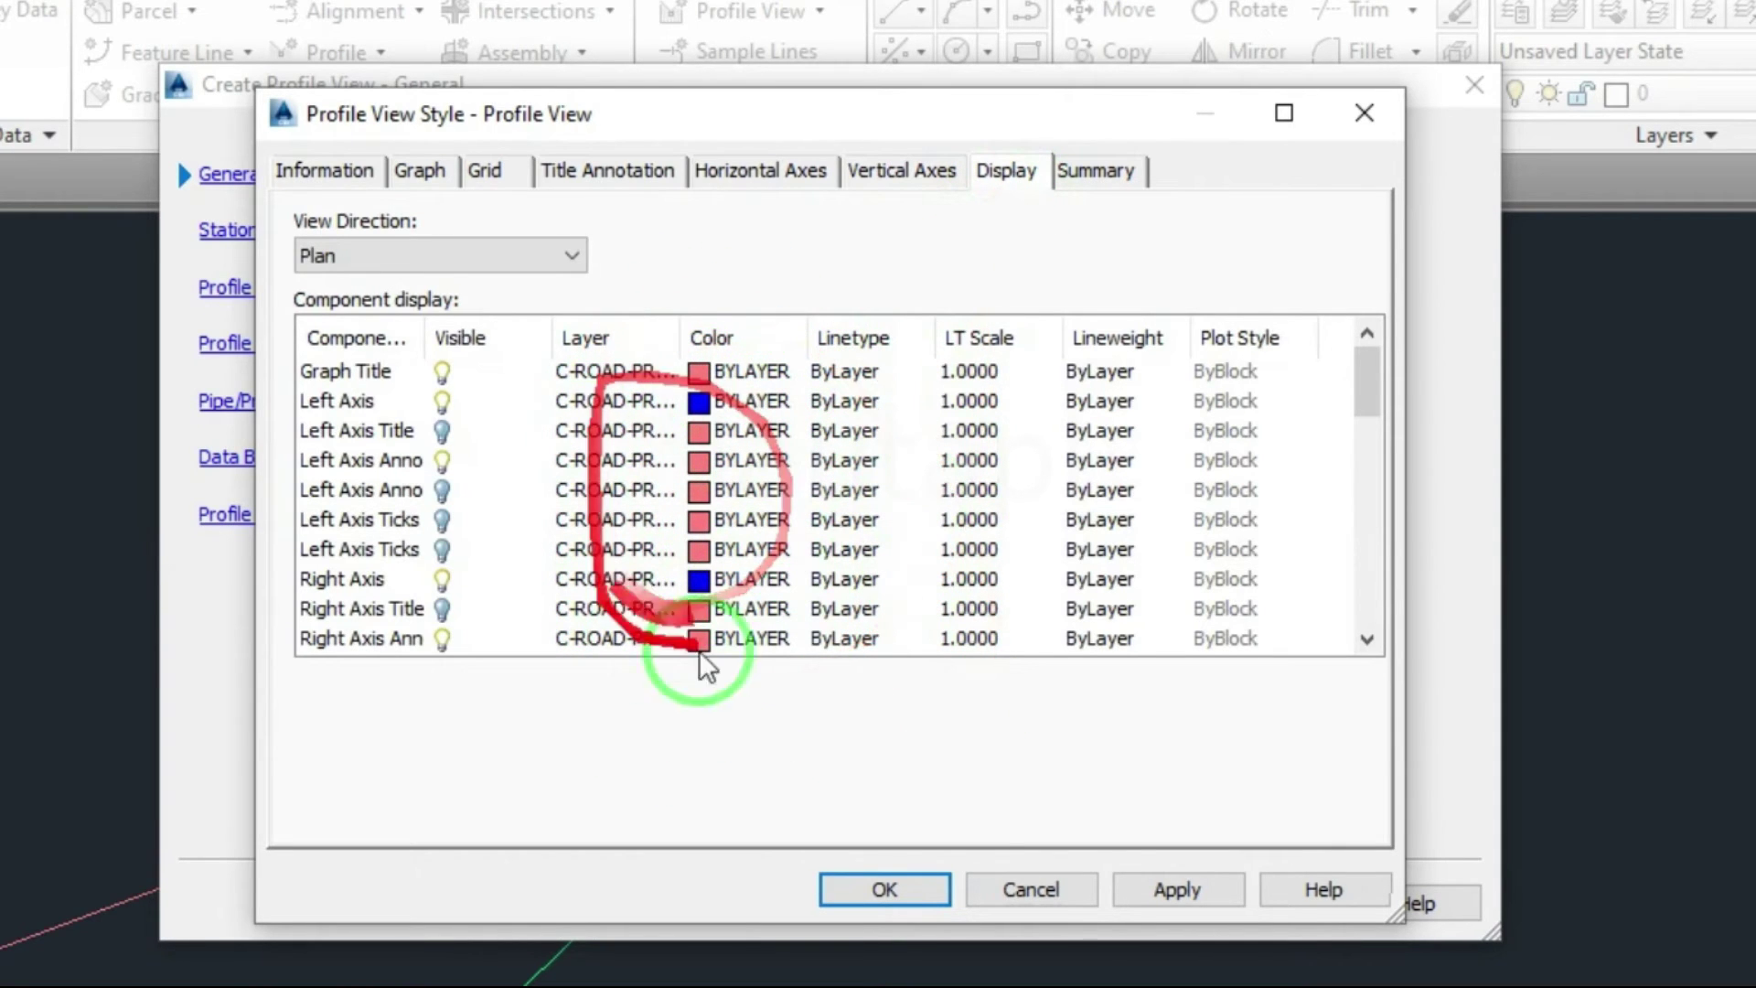
pyautogui.click(905, 172)
pyautogui.click(770, 173)
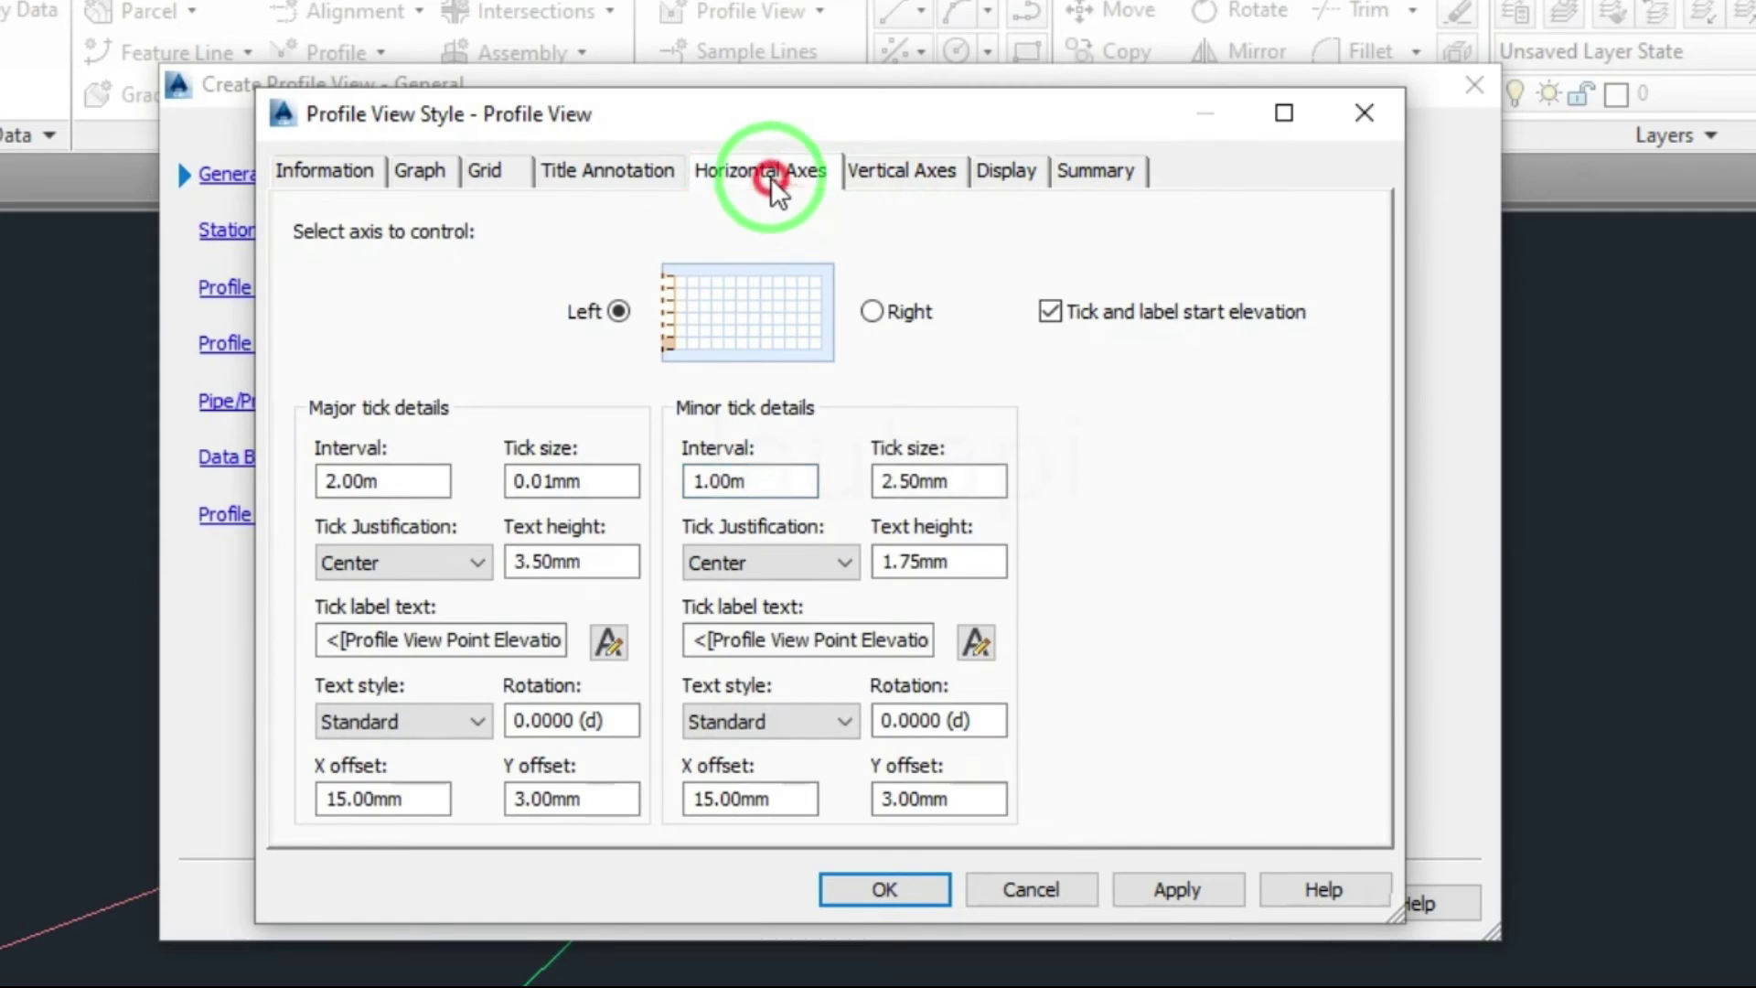
pyautogui.click(616, 174)
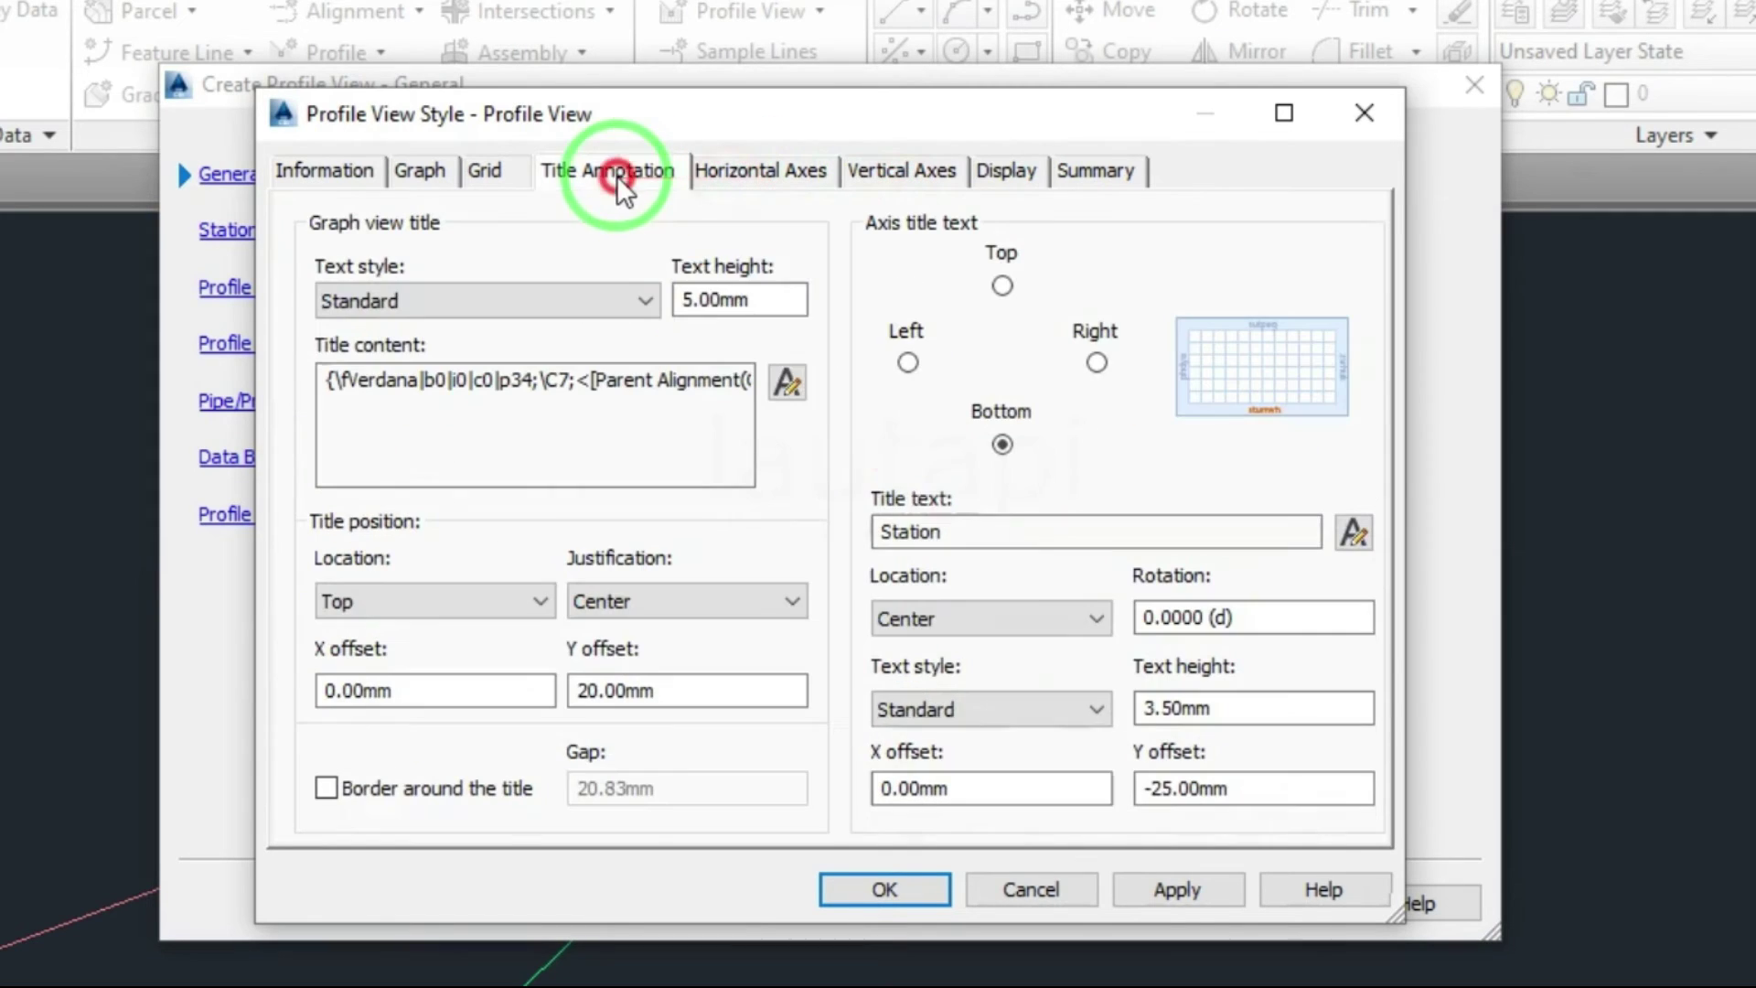
pyautogui.click(1205, 896)
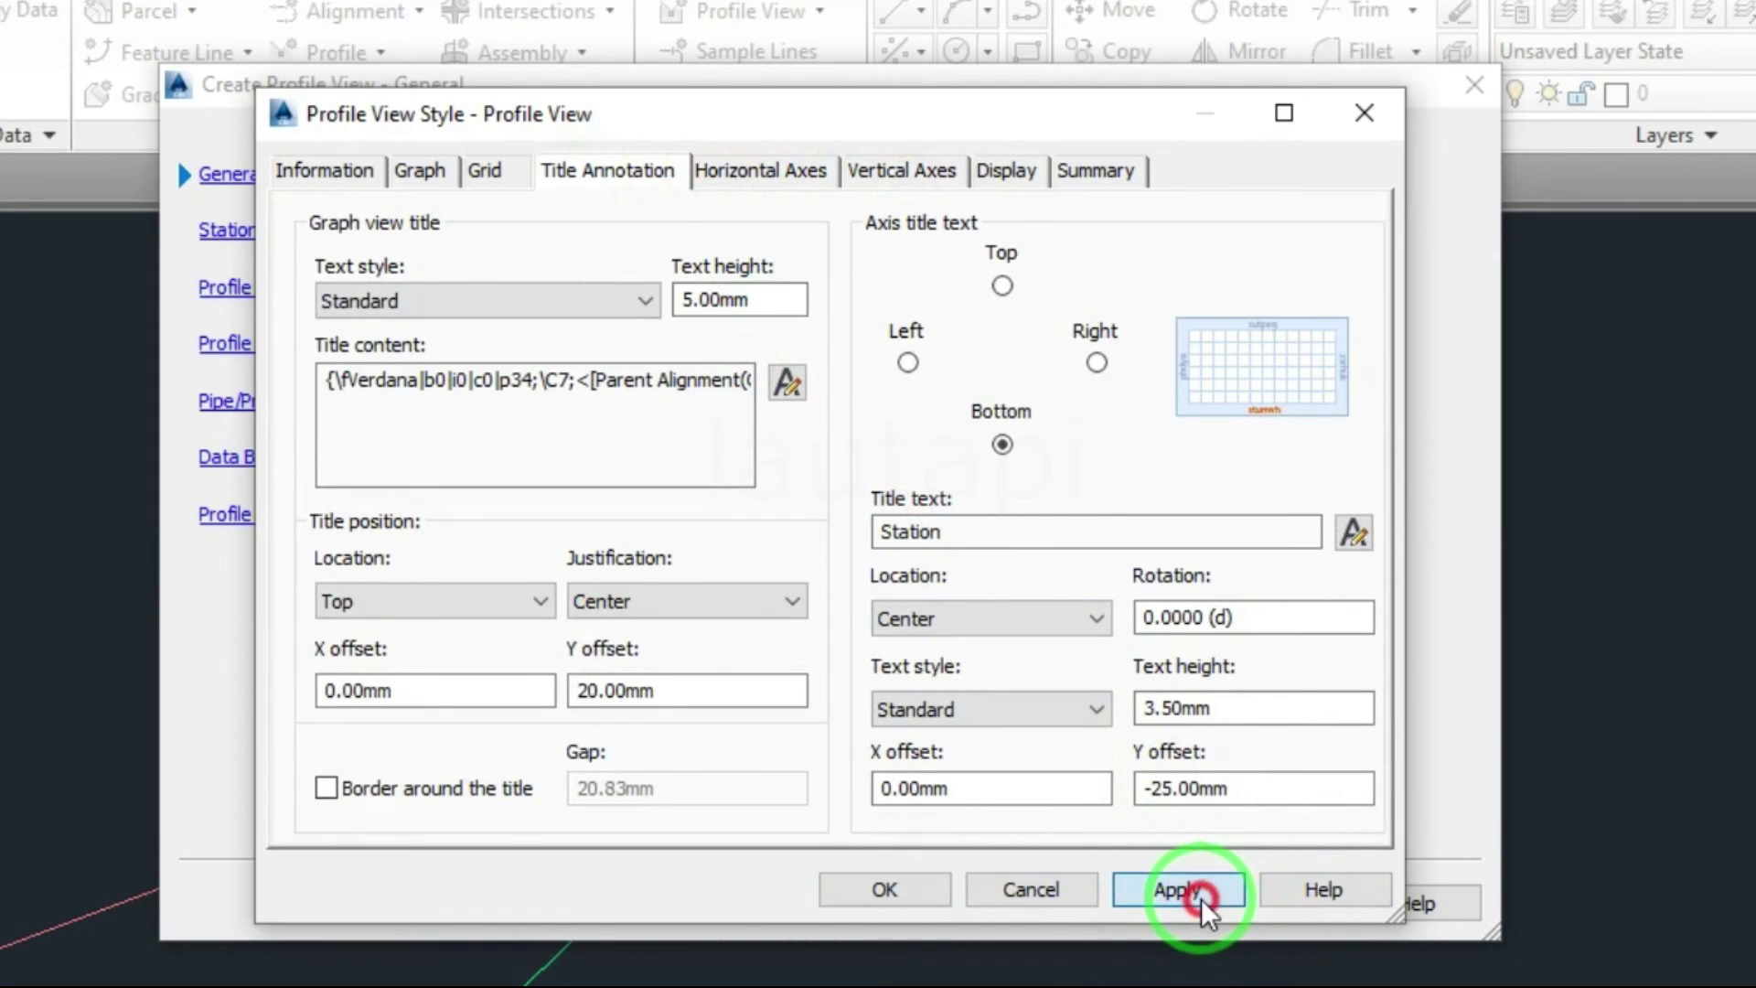
pyautogui.click(929, 903)
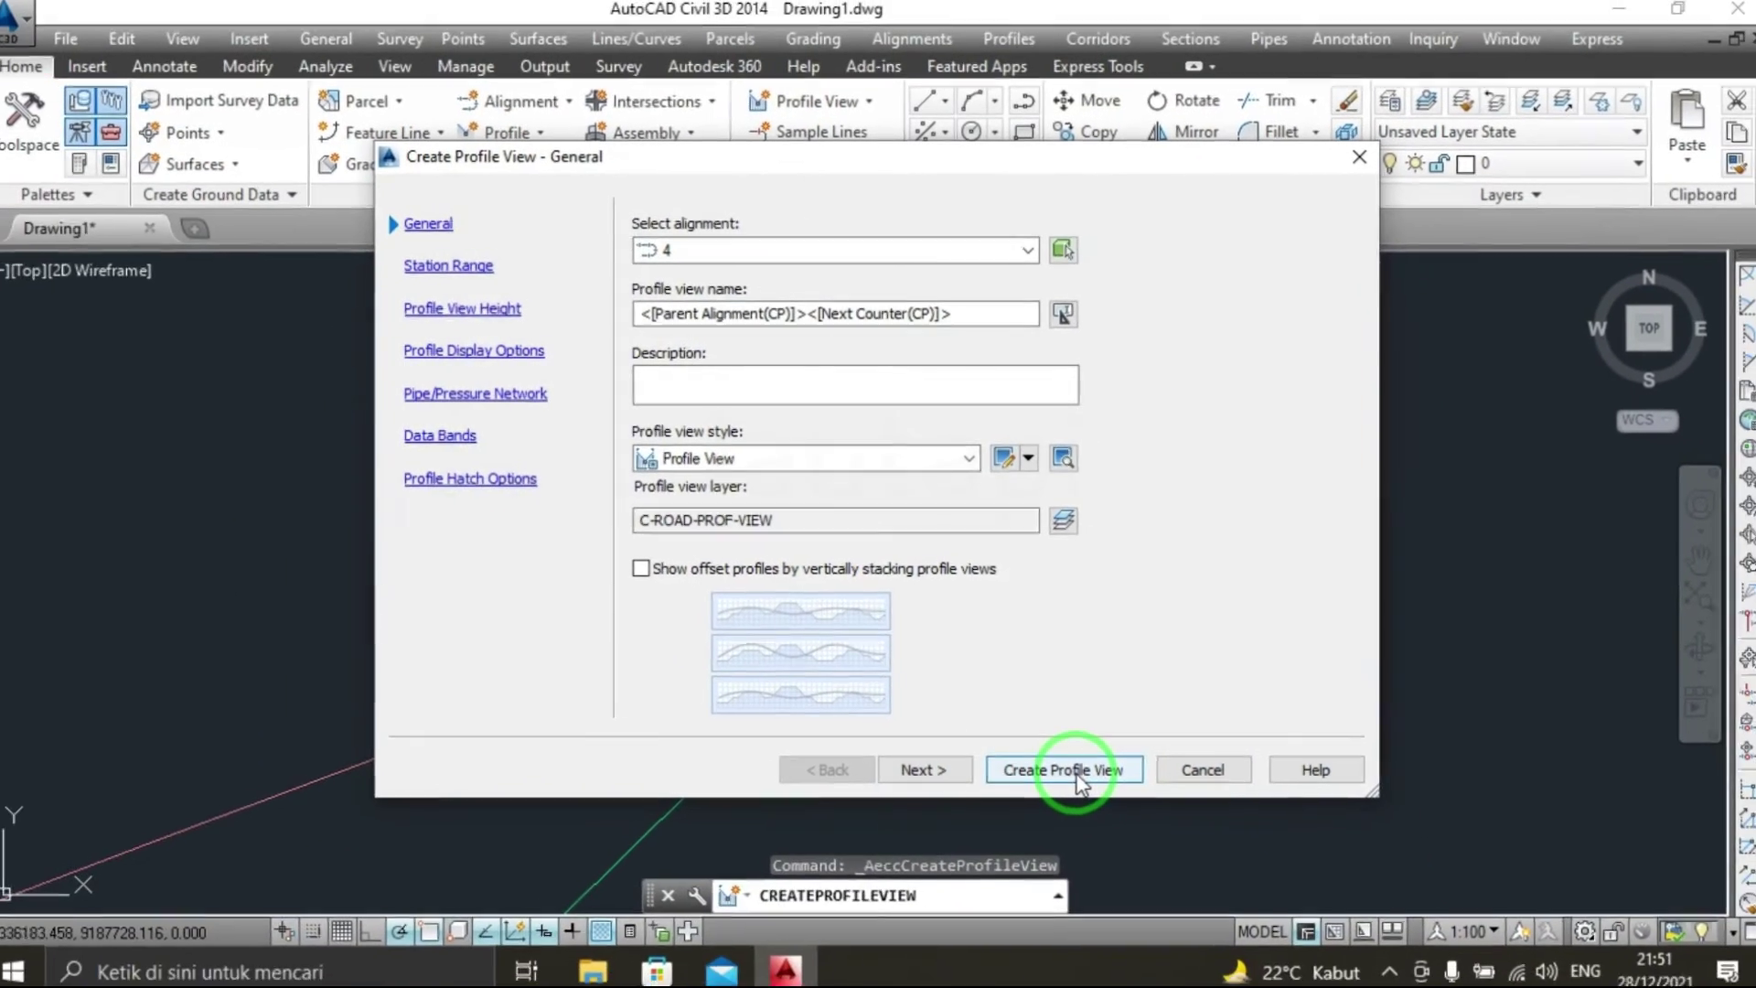
# Create alignment 4's profile view and place its origin below the existing profile views.
pyautogui.click(1074, 765)
pyautogui.scroll(-3, 832, 502)
pyautogui.scroll(-2, 837, 501)
pyautogui.moveTo(836, 501)
pyautogui.mouseDown(button='middle')
pyautogui.moveTo(999, 608)
pyautogui.moveTo(548, 607)
pyautogui.mouseUp(button='middle')
pyautogui.scroll(-2, 783, 588)
pyautogui.scroll(4, 796, 560)
pyautogui.scroll(2, 885, 458)
pyautogui.scroll(2, 893, 411)
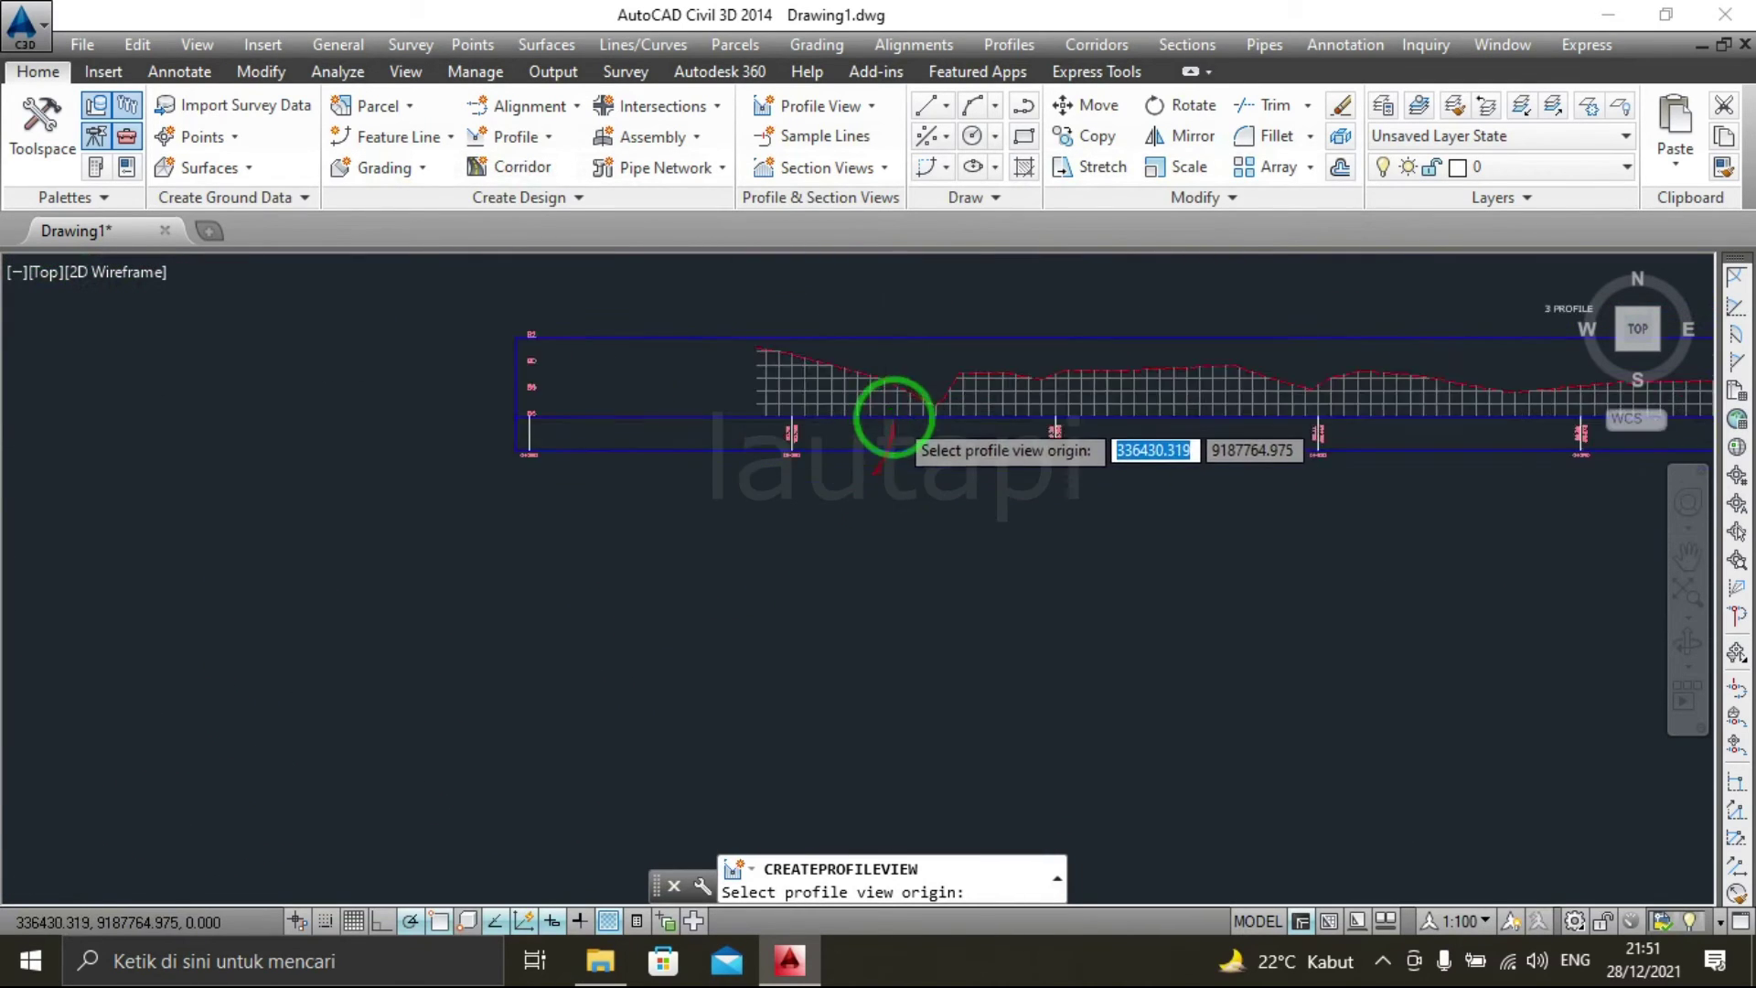
pyautogui.scroll(2, 769, 415)
pyautogui.scroll(2, 732, 350)
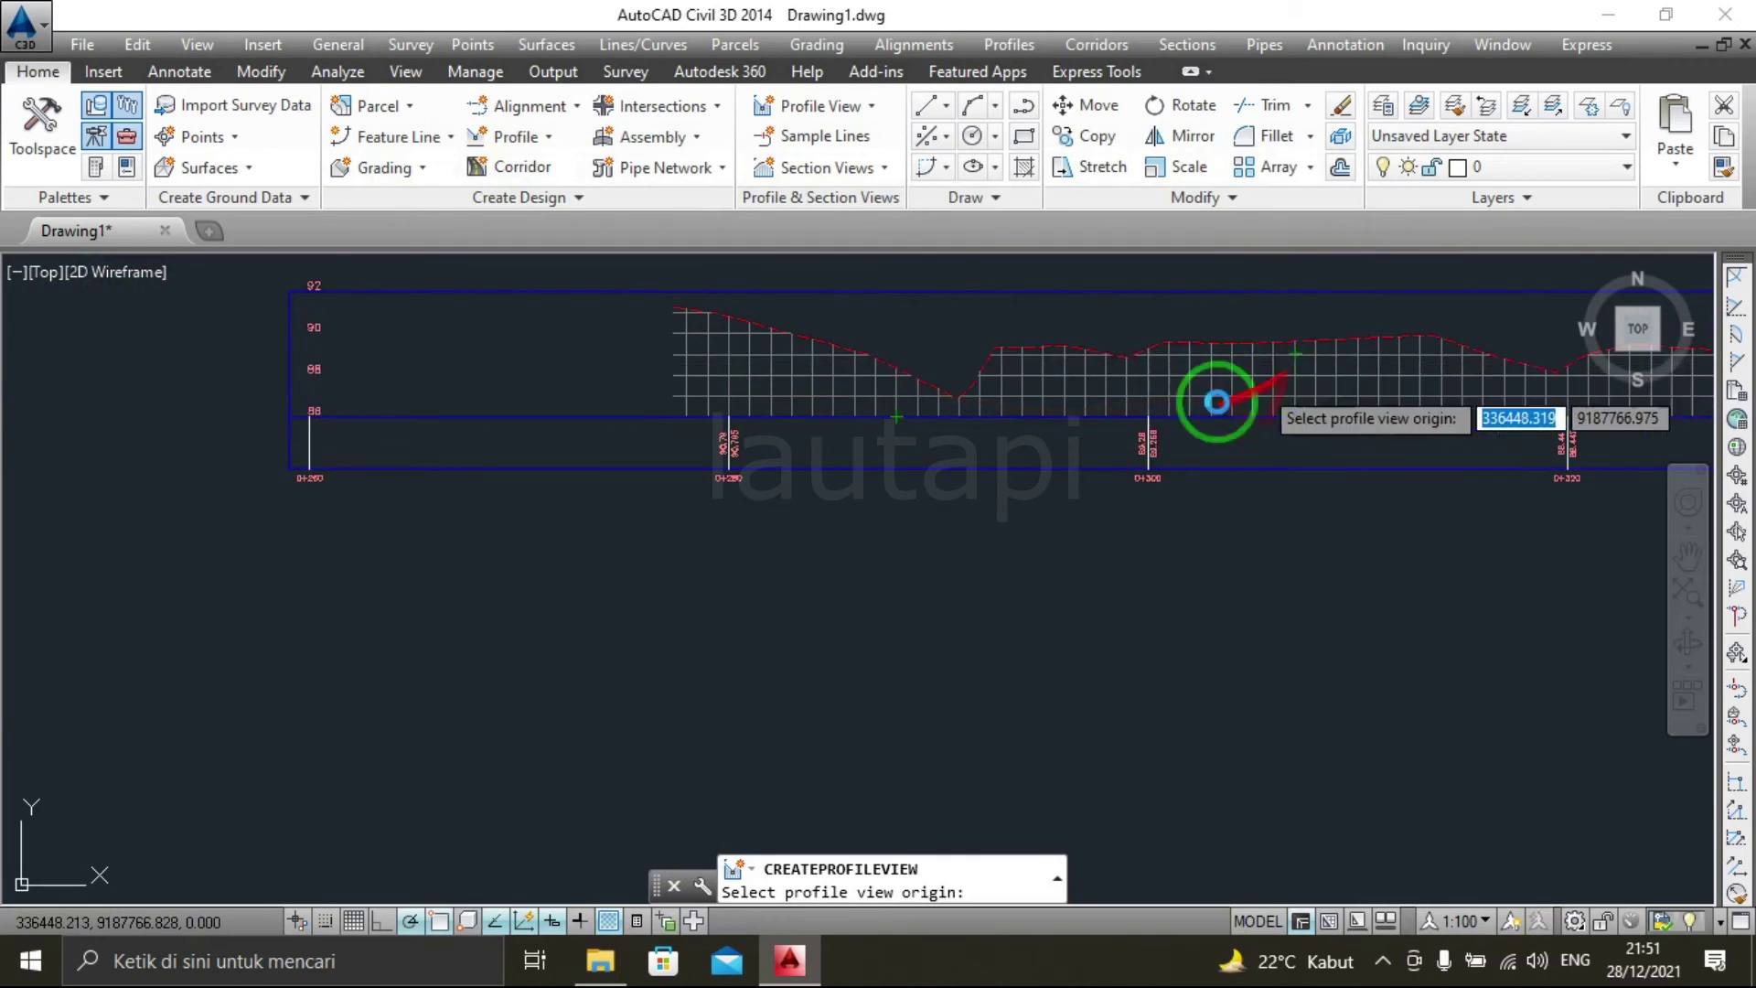
pyautogui.moveTo(1261, 380); pyautogui.dragTo(549, 529, button='middle')
pyautogui.scroll(-2, 719, 545)
pyautogui.scroll(-2, 1012, 549)
pyautogui.scroll(-2, 725, 572)
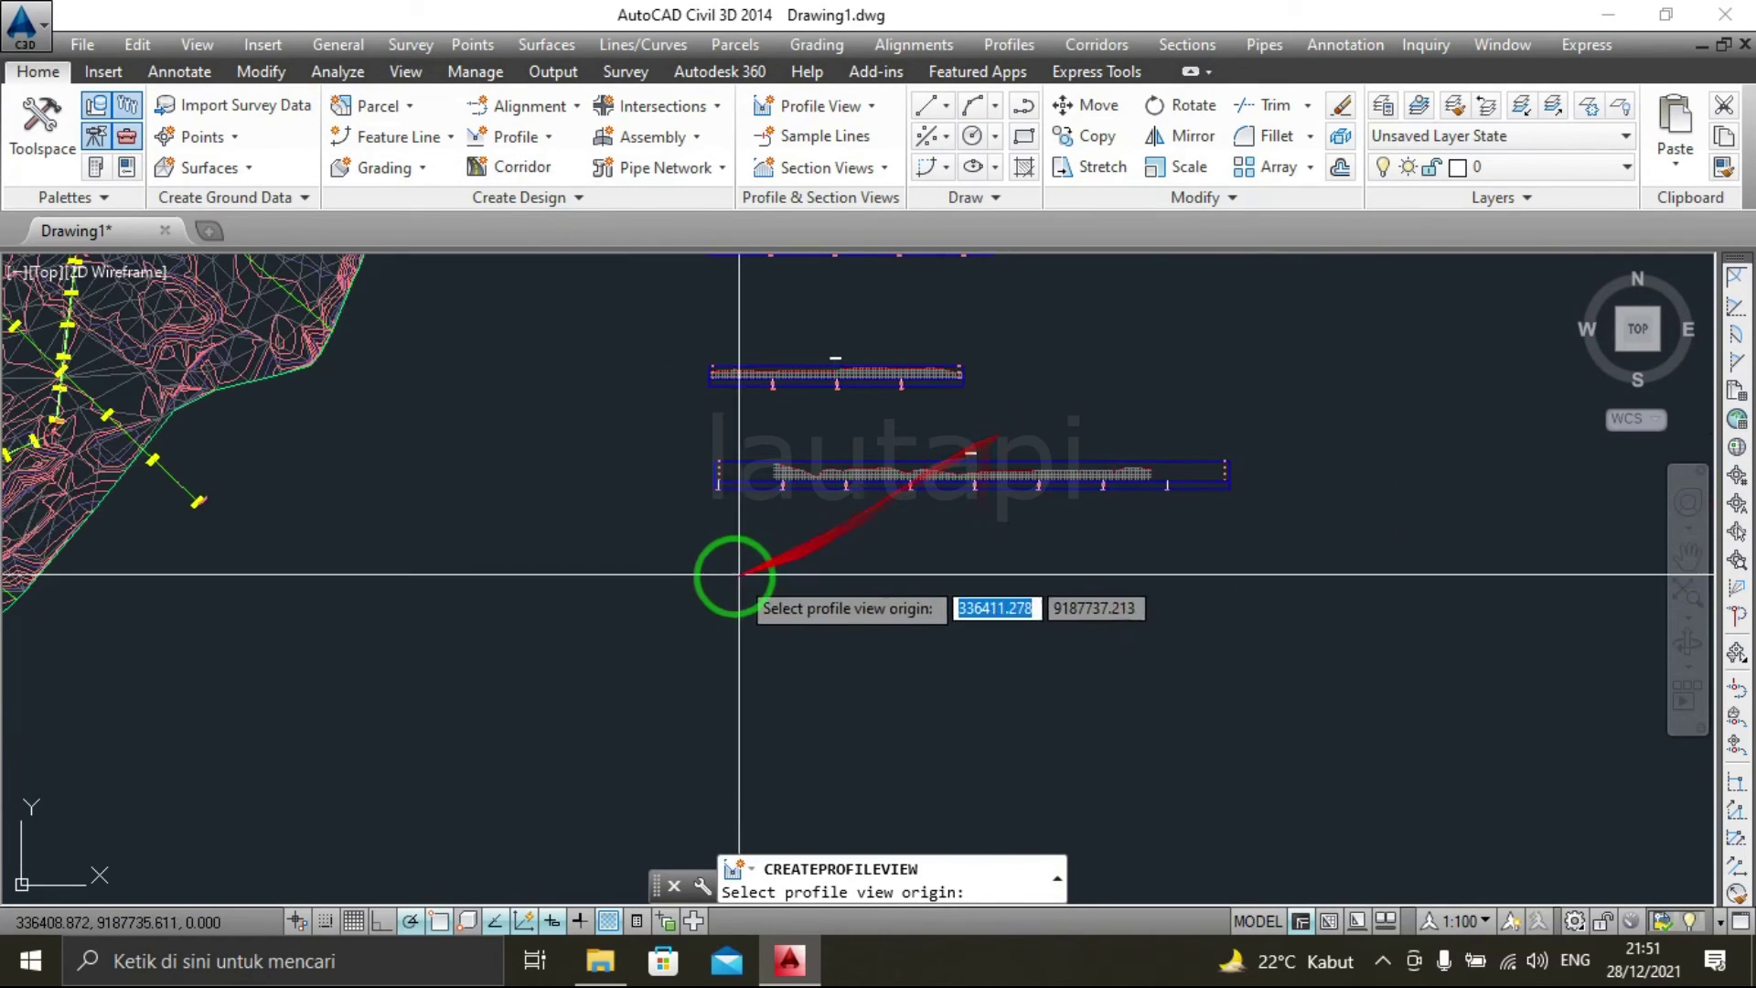
pyautogui.click(709, 606)
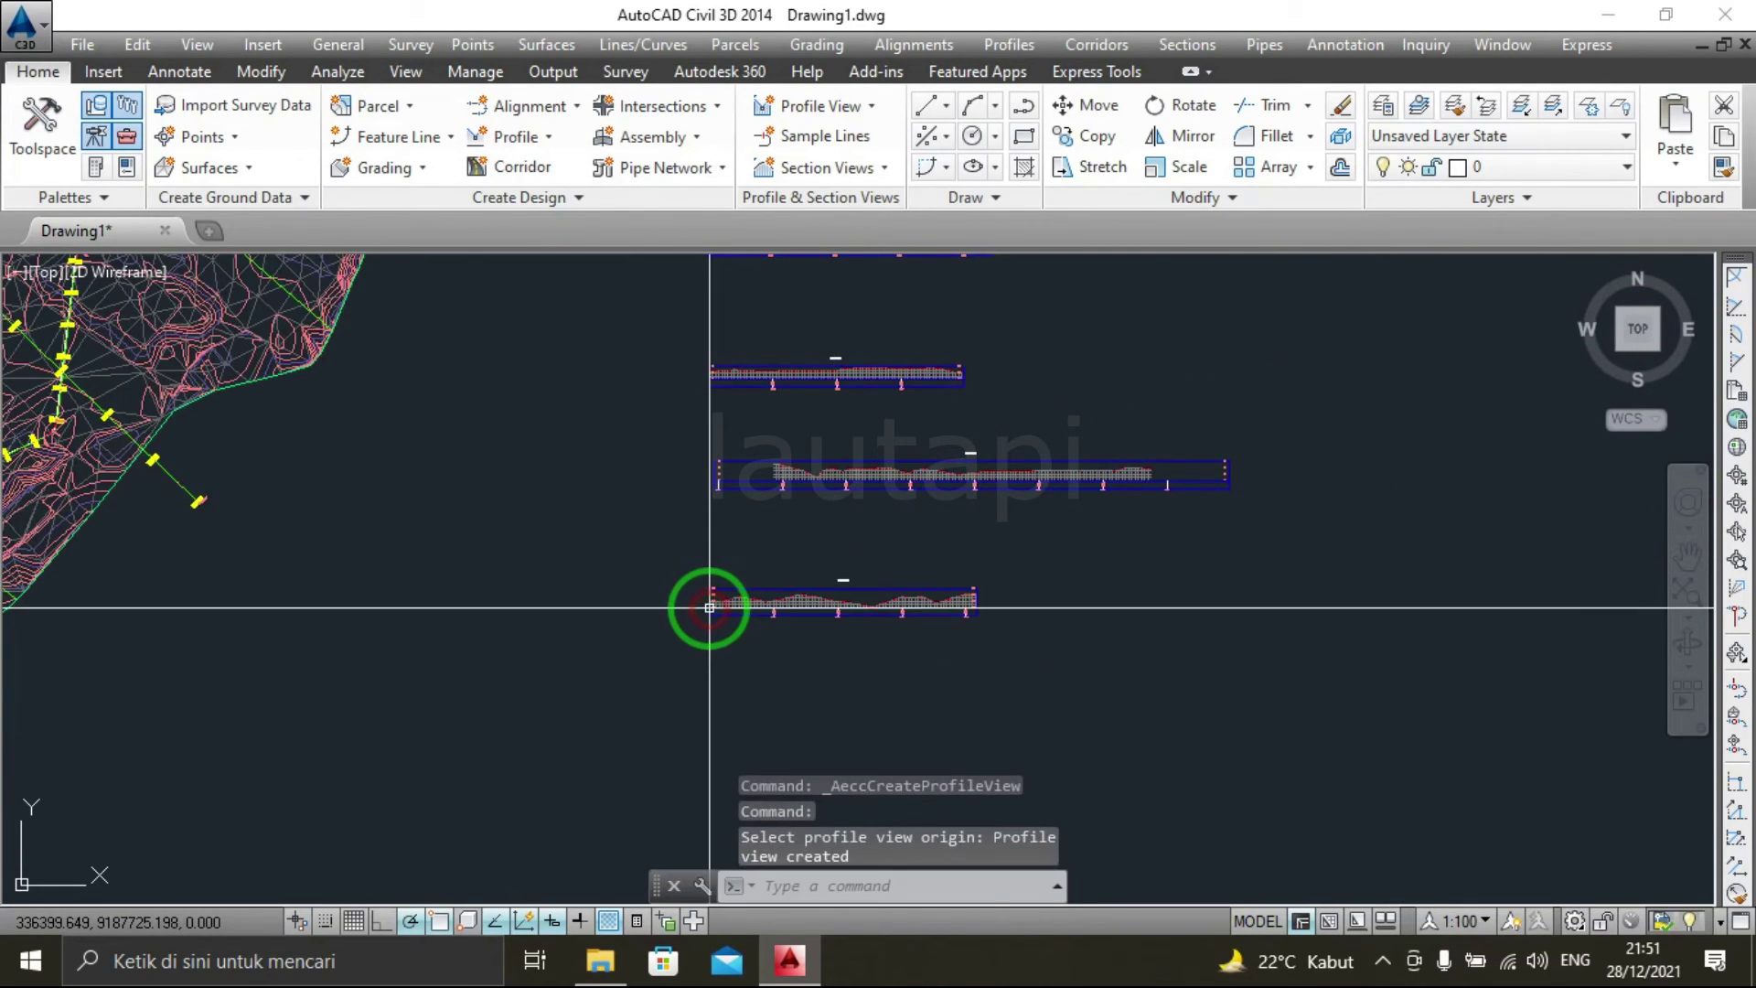
# Pan and zoom to inspect the newly placed 4 PROFILE view.
pyautogui.scroll(5, 745, 568)
pyautogui.scroll(2, 744, 557)
pyautogui.moveTo(744, 557); pyautogui.dragTo(509, 561, button='middle')
pyautogui.scroll(-4, 510, 568)
pyautogui.scroll(4, 571, 600)
pyautogui.scroll(-2, 494, 591)
pyautogui.scroll(4, 721, 473)
pyautogui.scroll(-2, 721, 474)
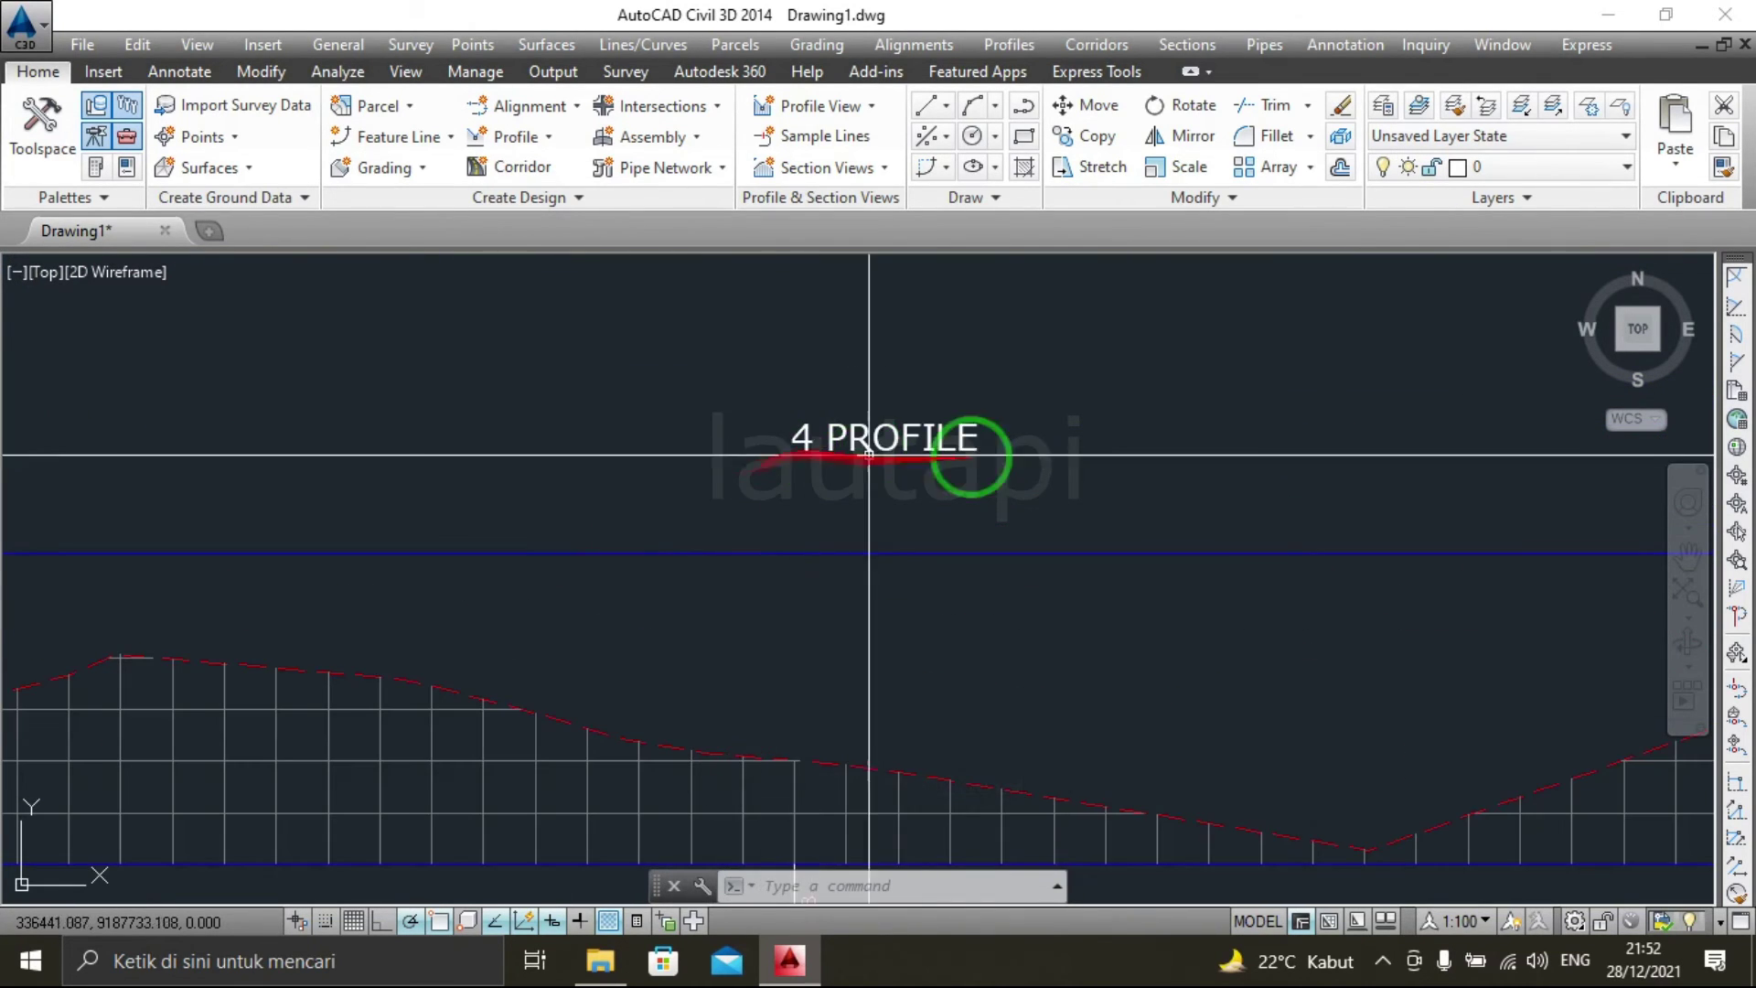
pyautogui.scroll(-1, 862, 448)
pyautogui.scroll(-3, 489, 576)
pyautogui.scroll(-2, 796, 588)
pyautogui.scroll(1, 510, 408)
pyautogui.scroll(2, 489, 364)
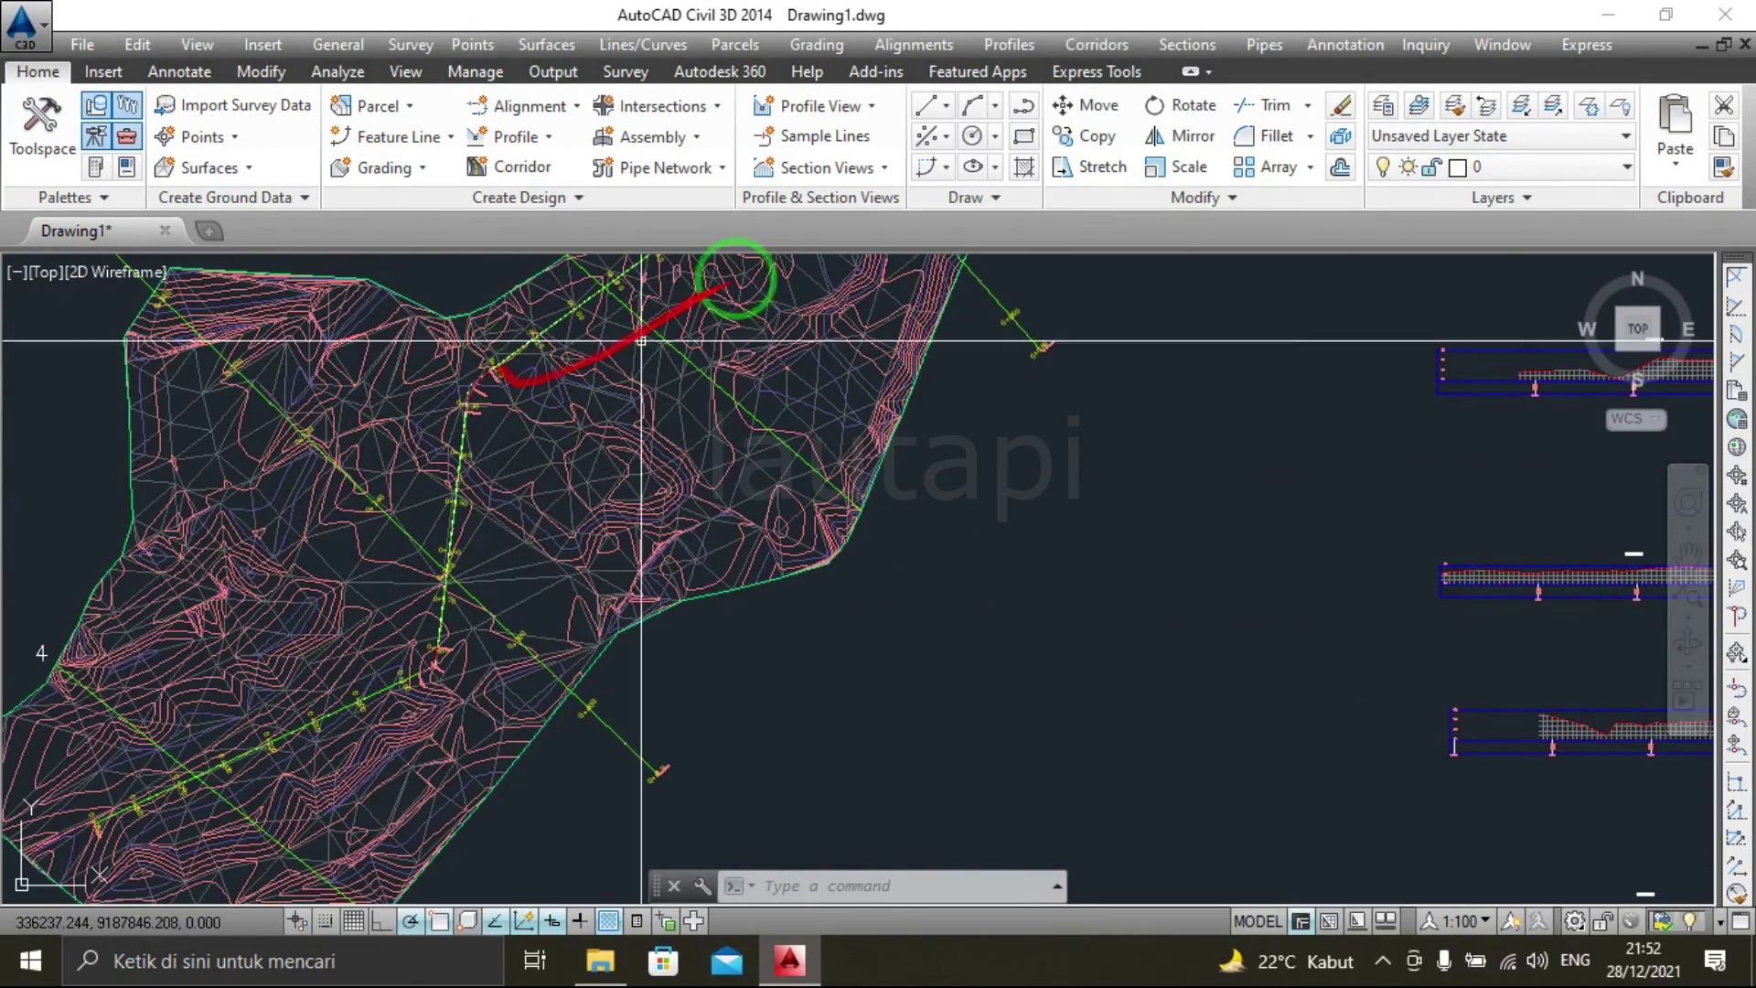
pyautogui.click(514, 136)
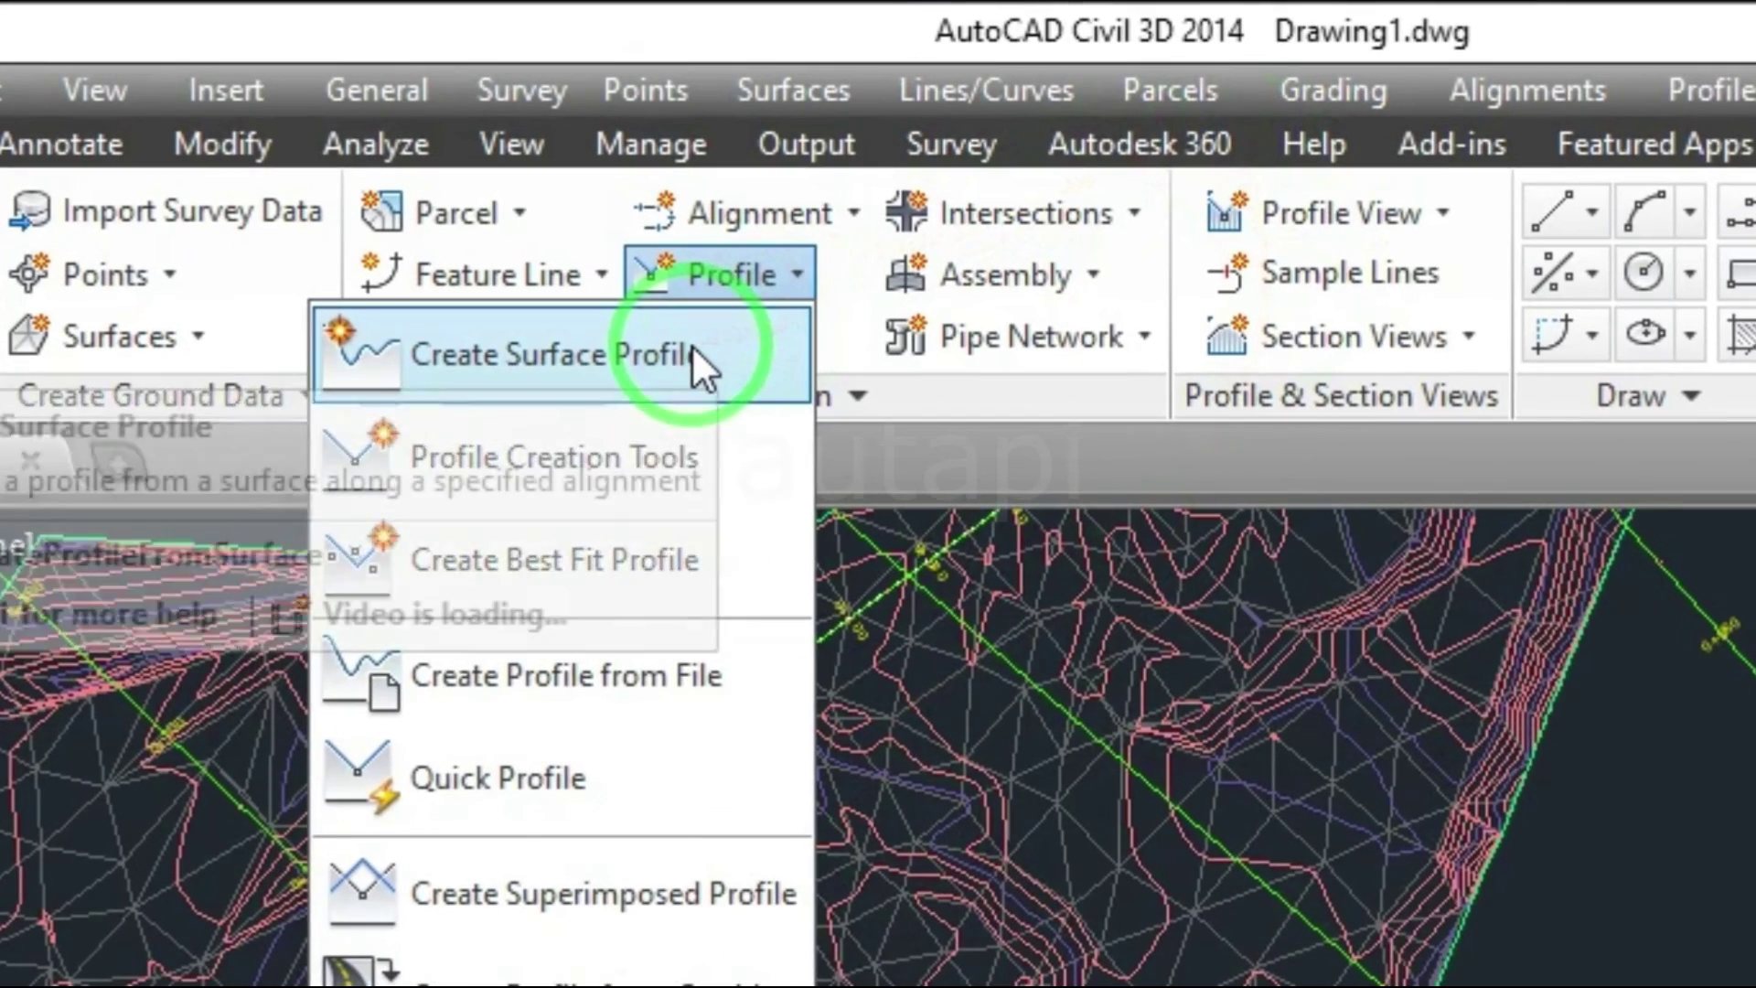
# Add Alignment1's surface profile and start its profile view using the Profile View style.
pyautogui.click(650, 312)
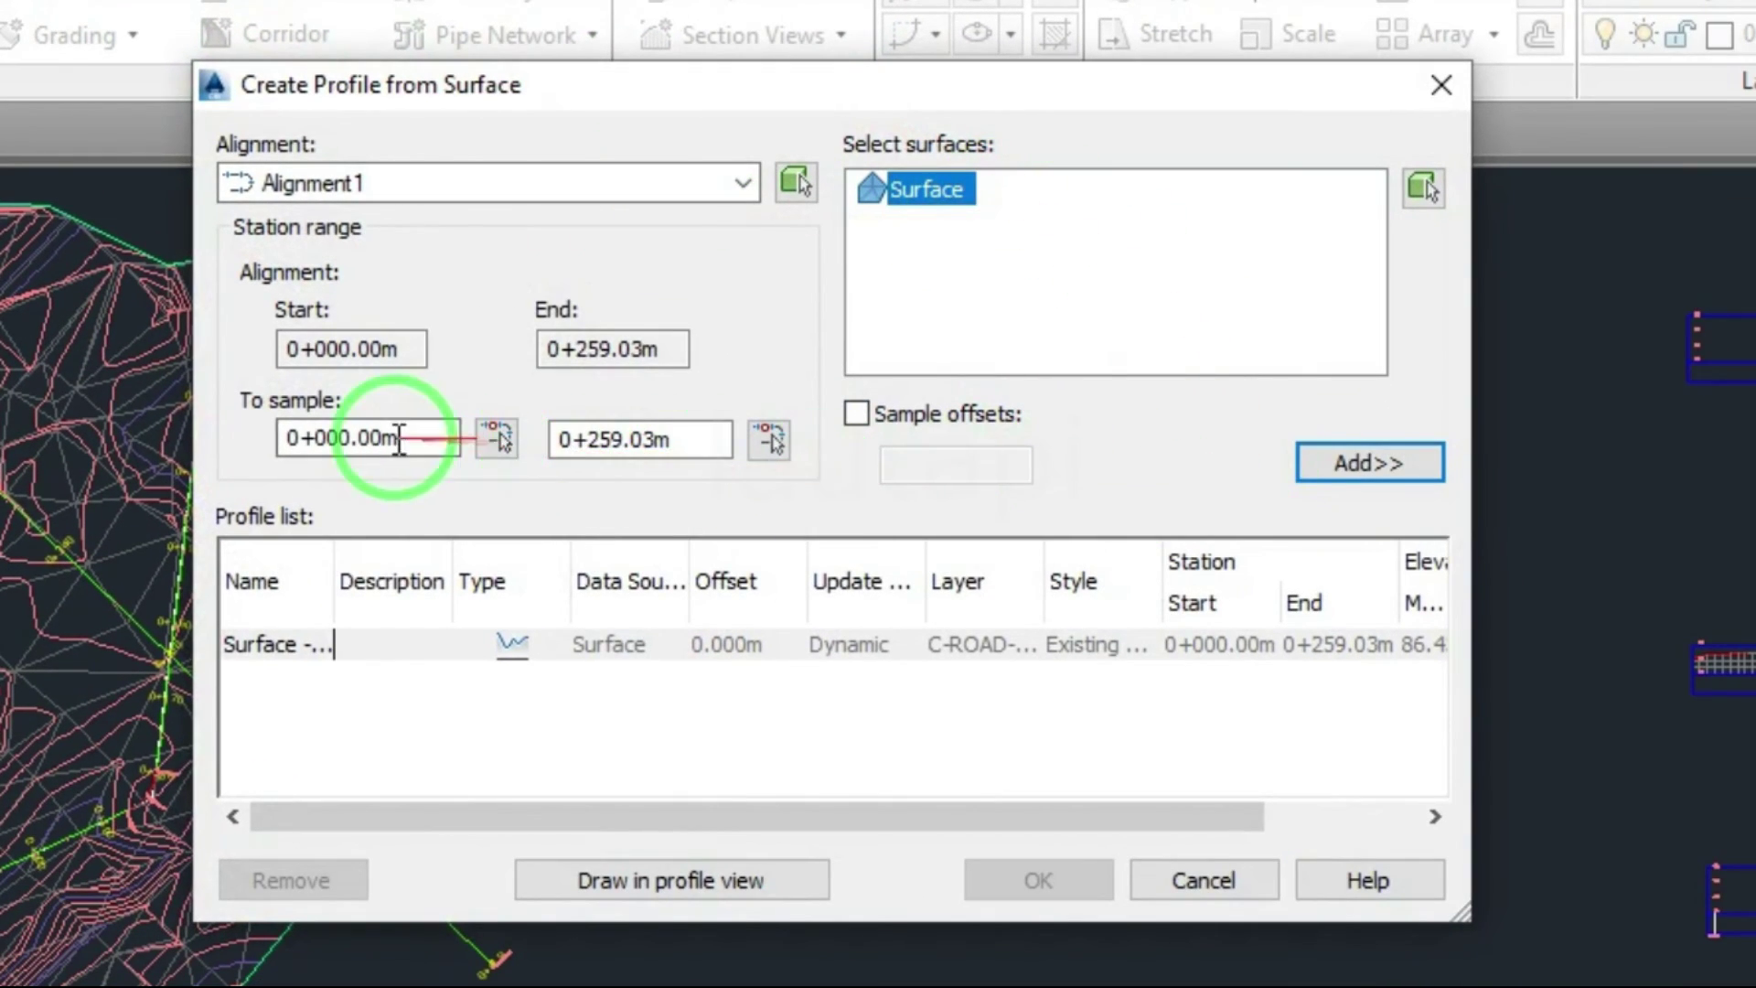
pyautogui.click(1412, 470)
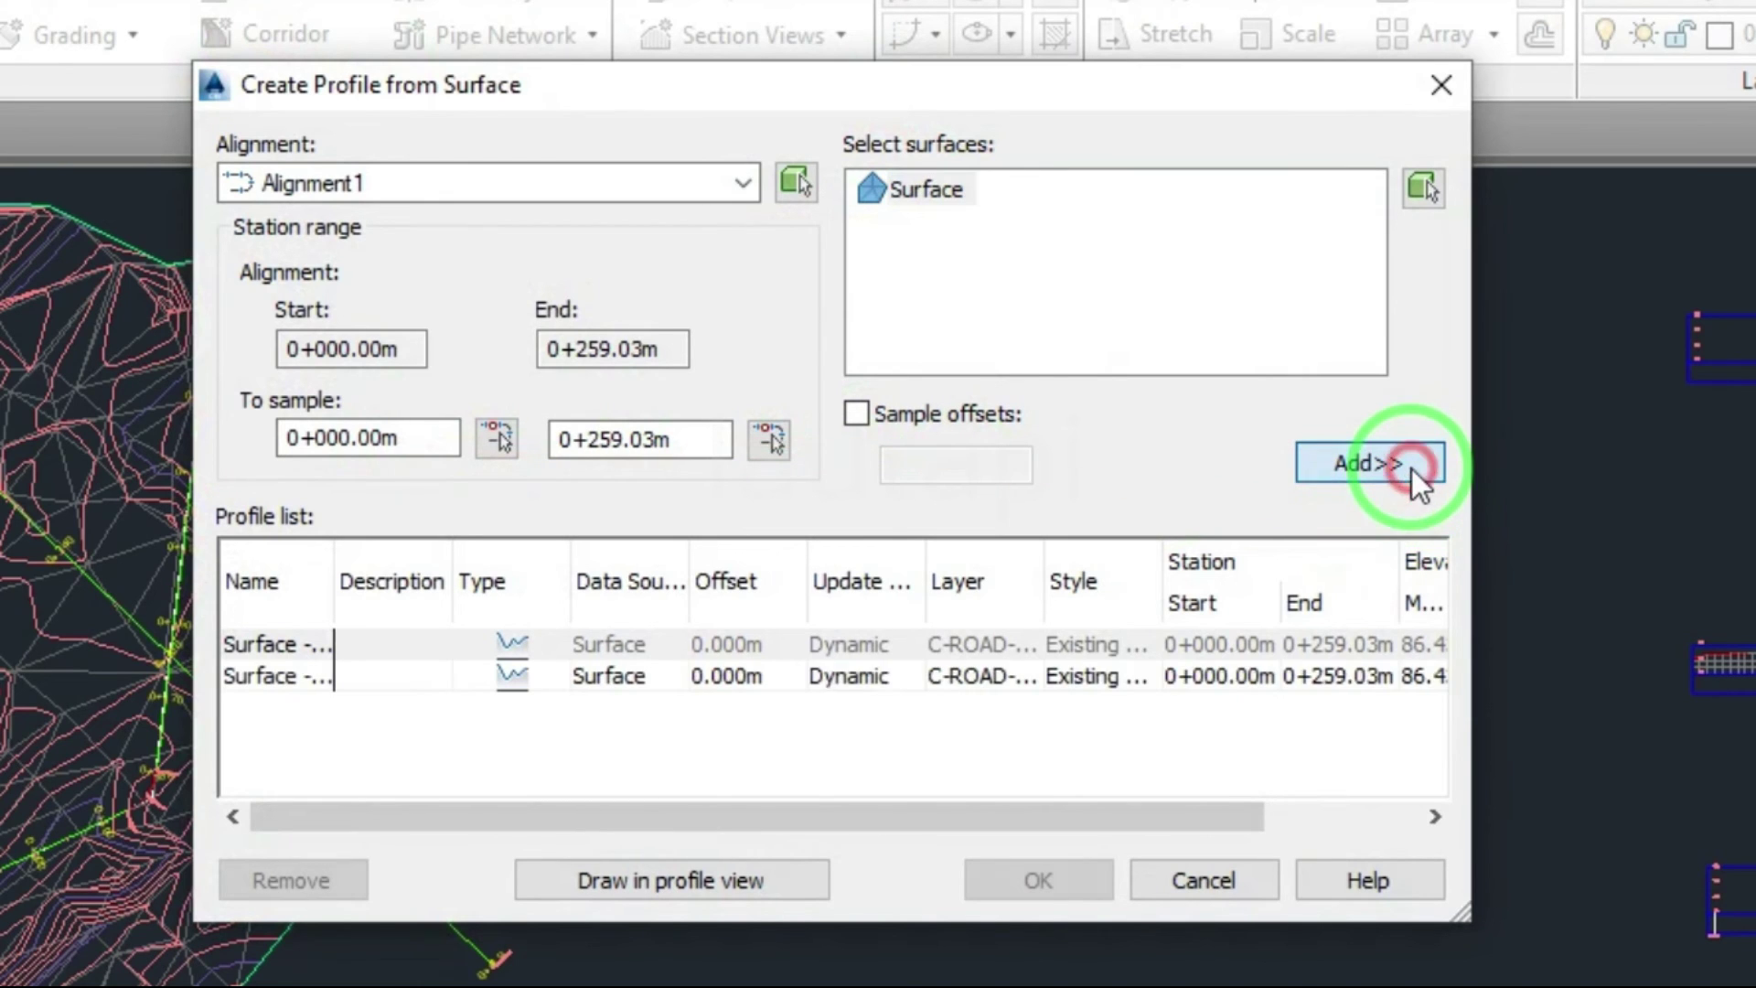
pyautogui.click(775, 677)
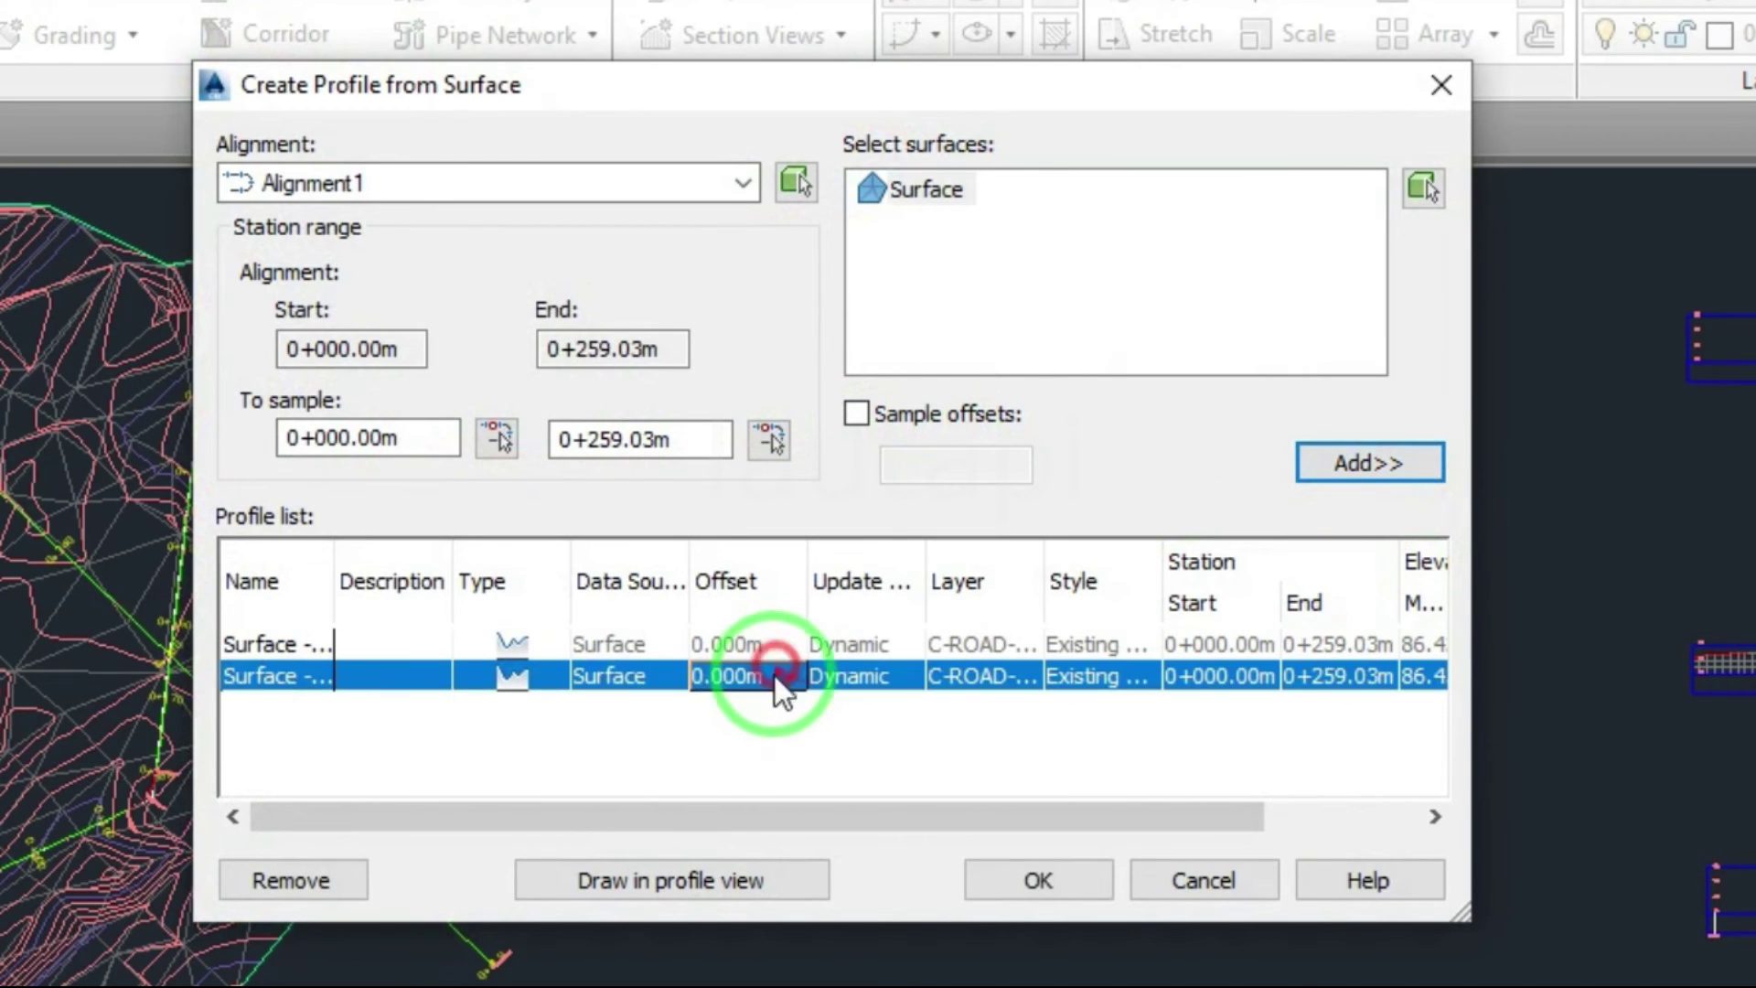
pyautogui.click(658, 882)
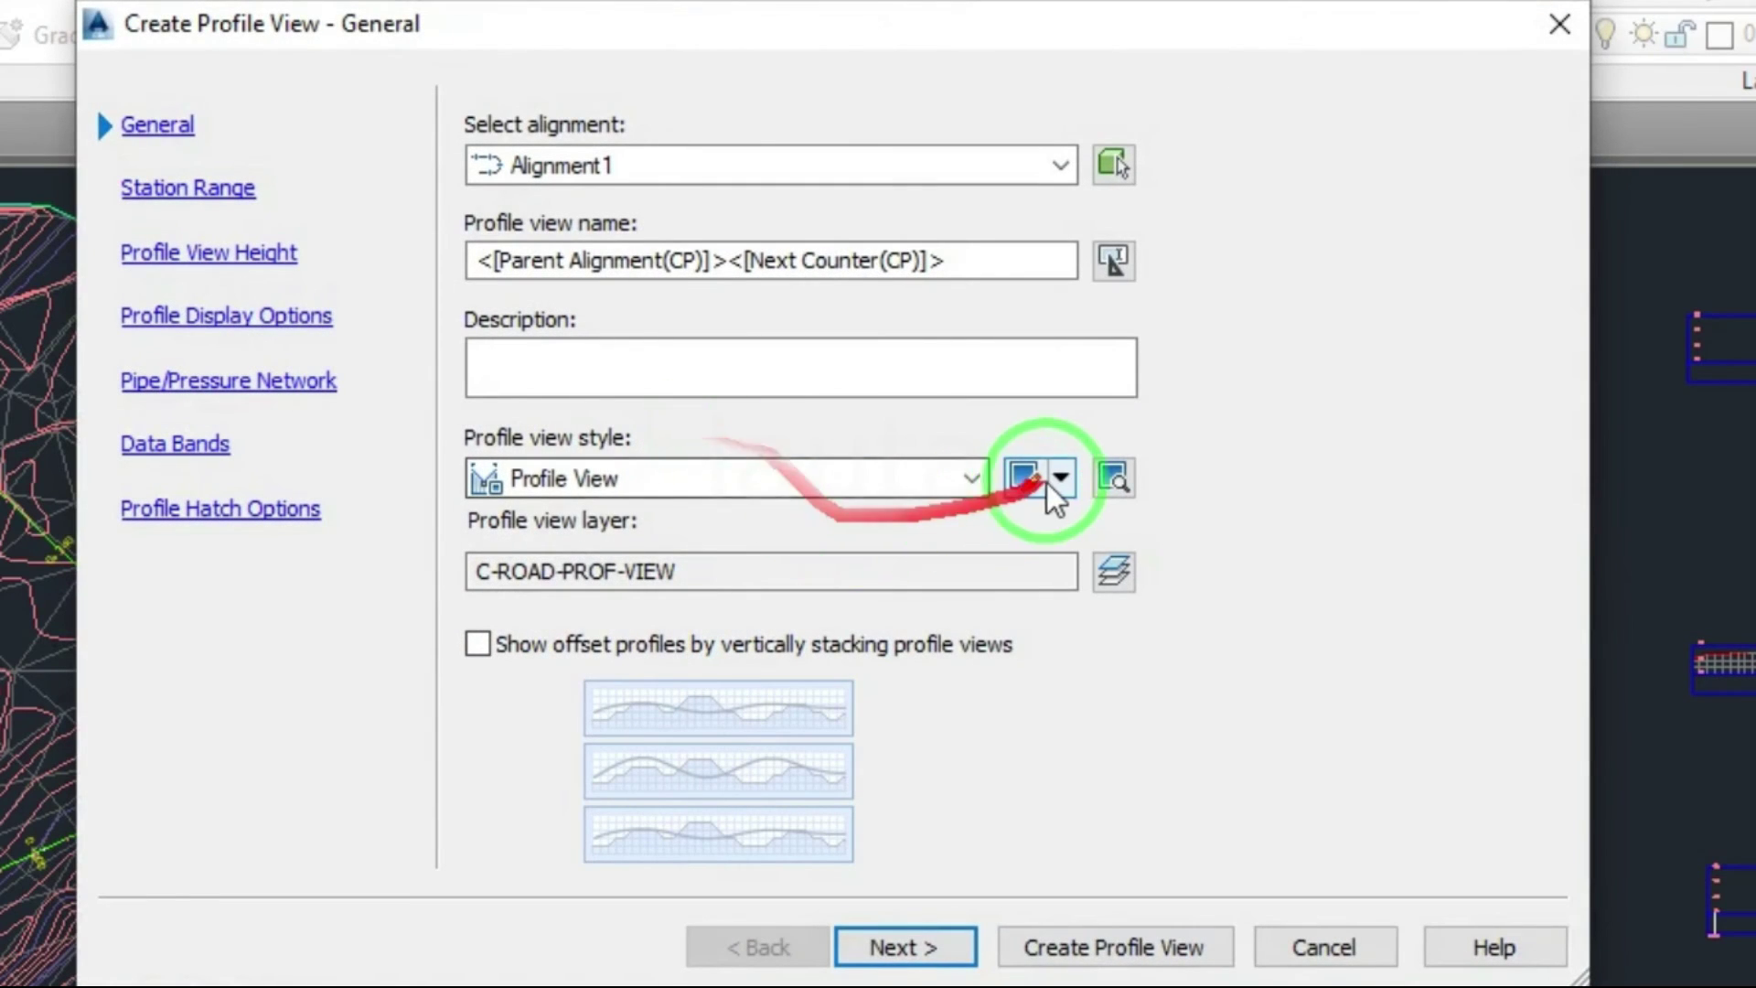
pyautogui.click(1040, 475)
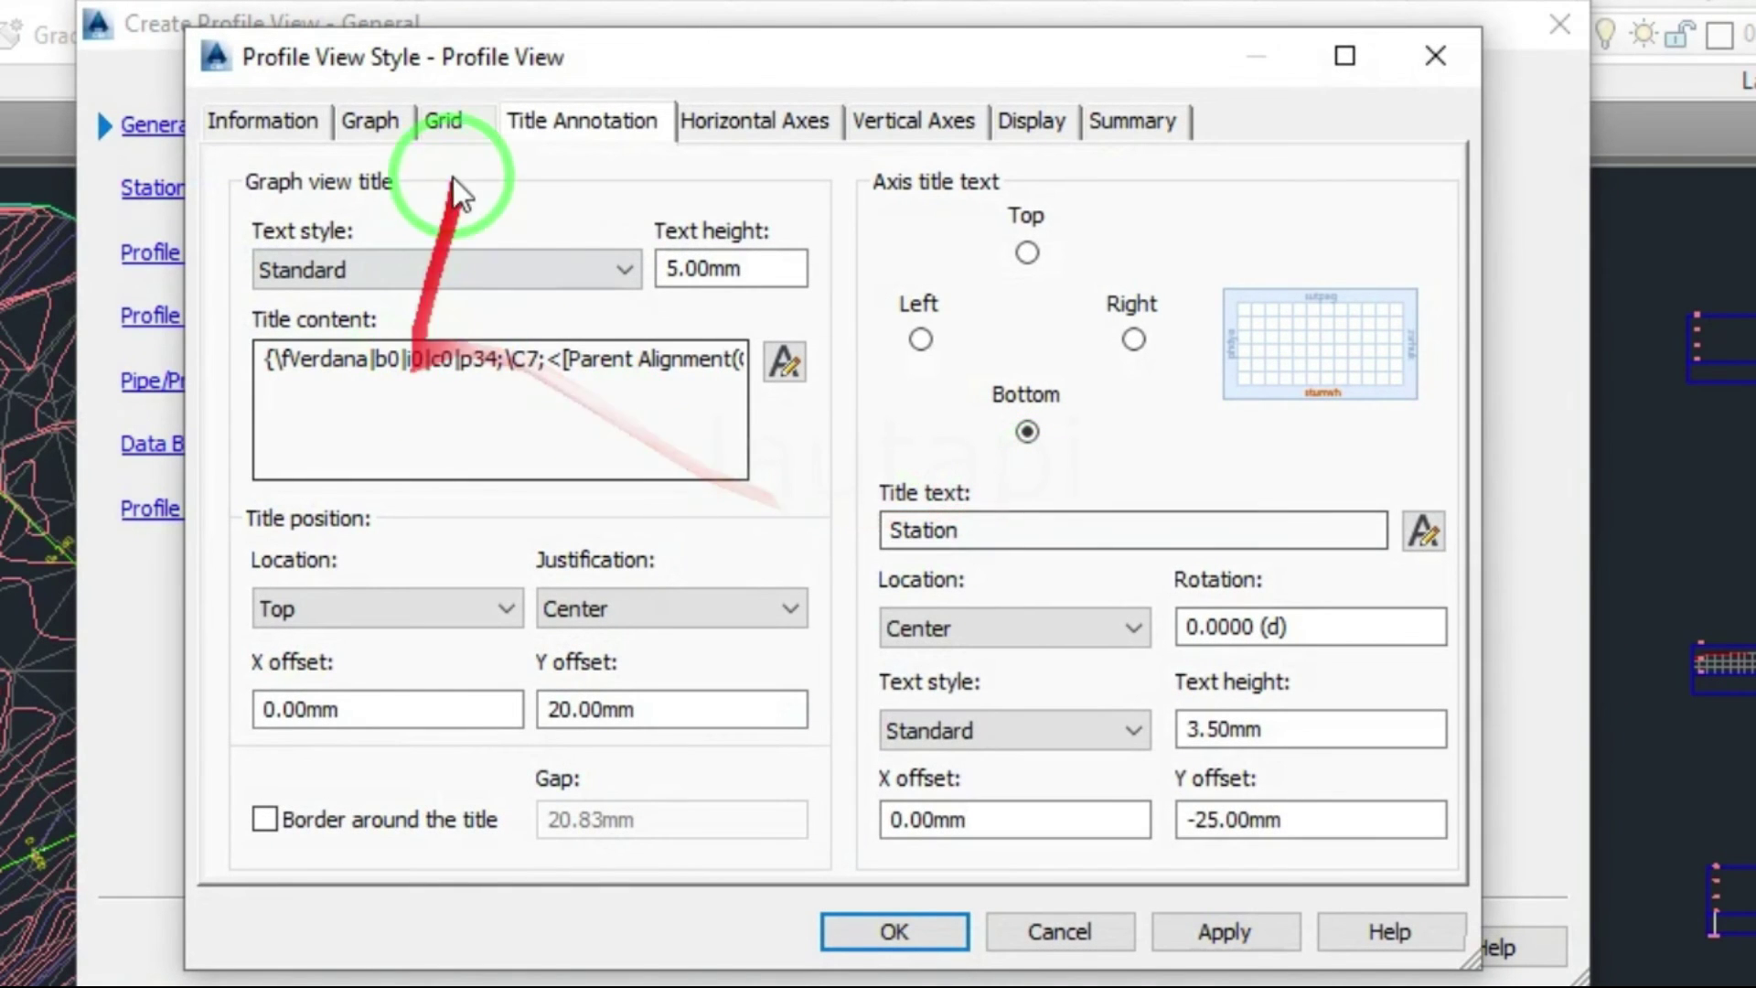
pyautogui.click(479, 127)
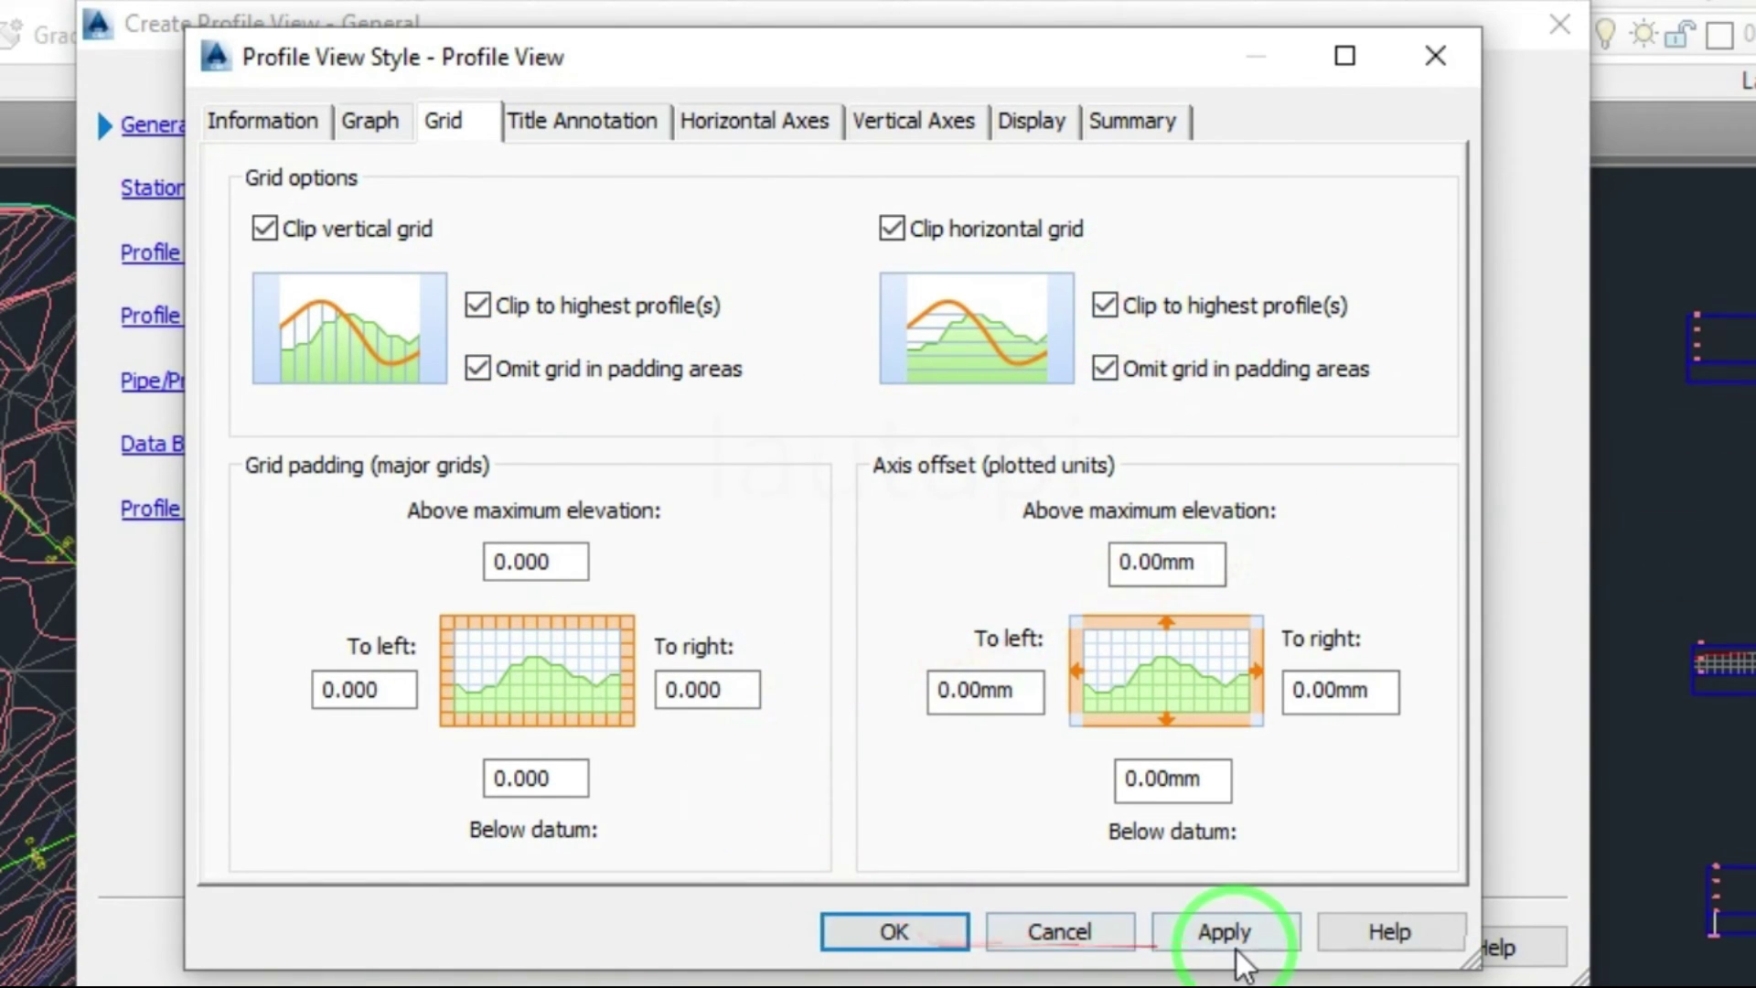
pyautogui.click(945, 929)
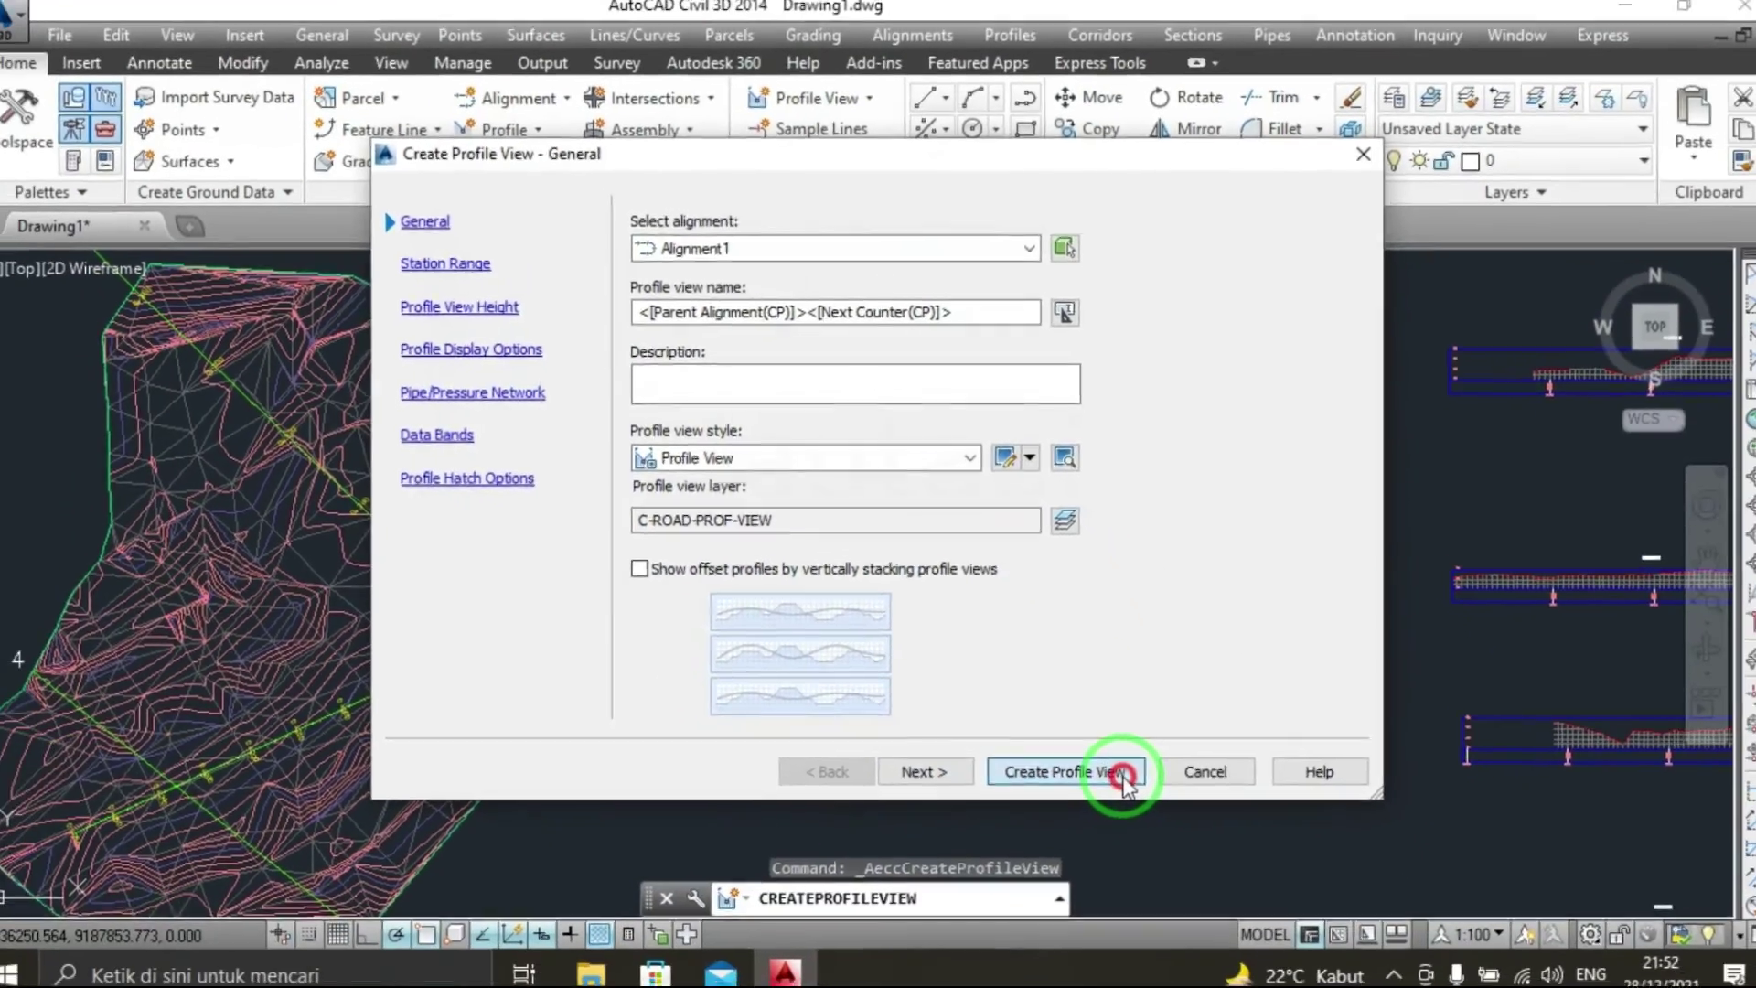
pyautogui.click(1121, 773)
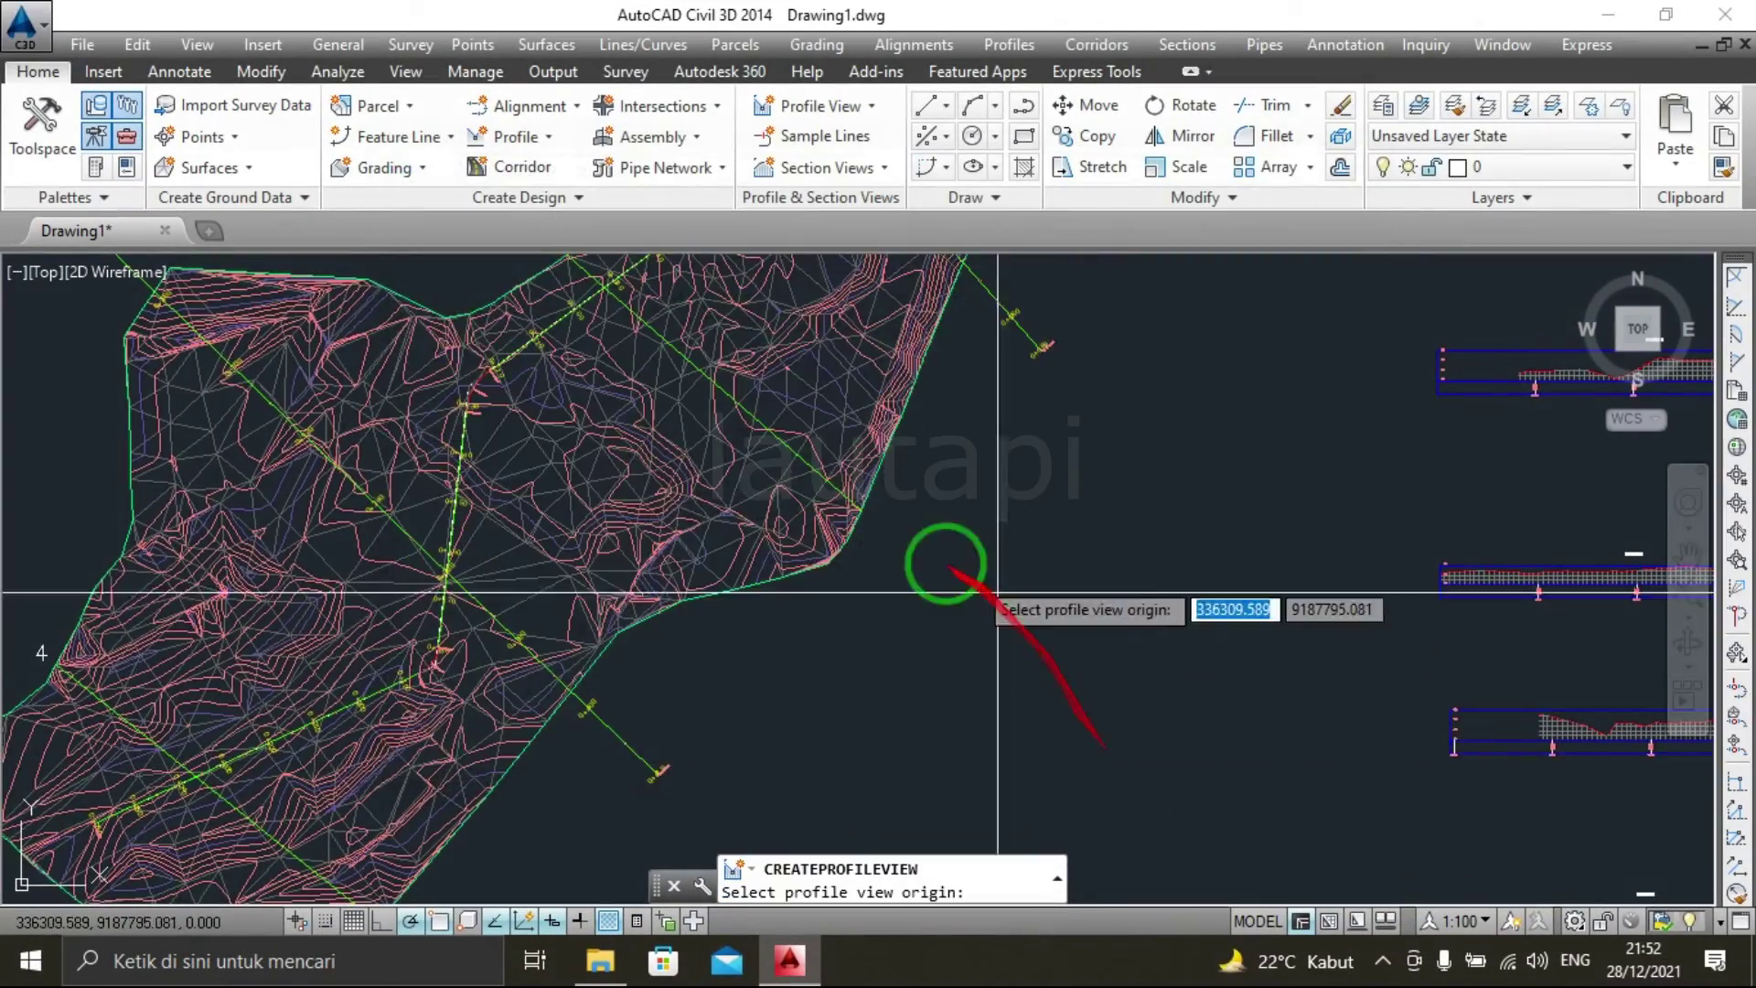
# Place the Alignment1 PROFILE view's origin in empty space below the other profile views.
pyautogui.scroll(-5, 909, 588)
pyautogui.scroll(4, 948, 595)
pyautogui.scroll(2, 956, 642)
pyautogui.moveTo(956, 642); pyautogui.dragTo(878, 477, button='middle')
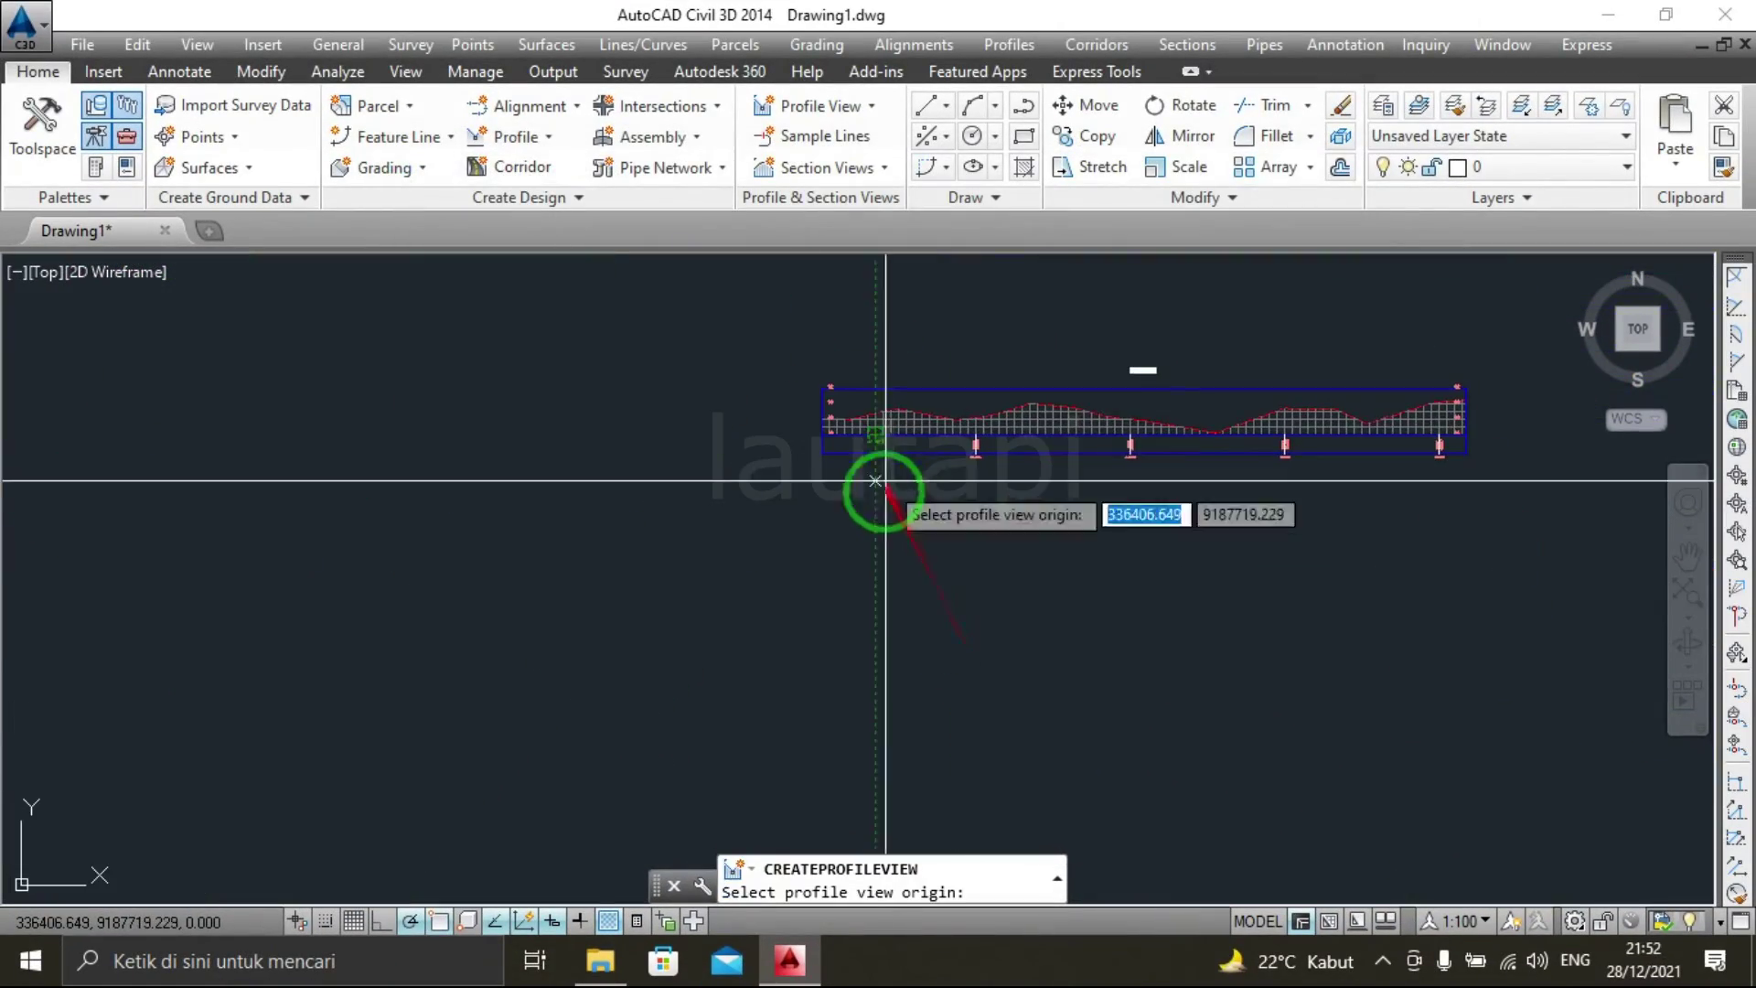
pyautogui.click(830, 690)
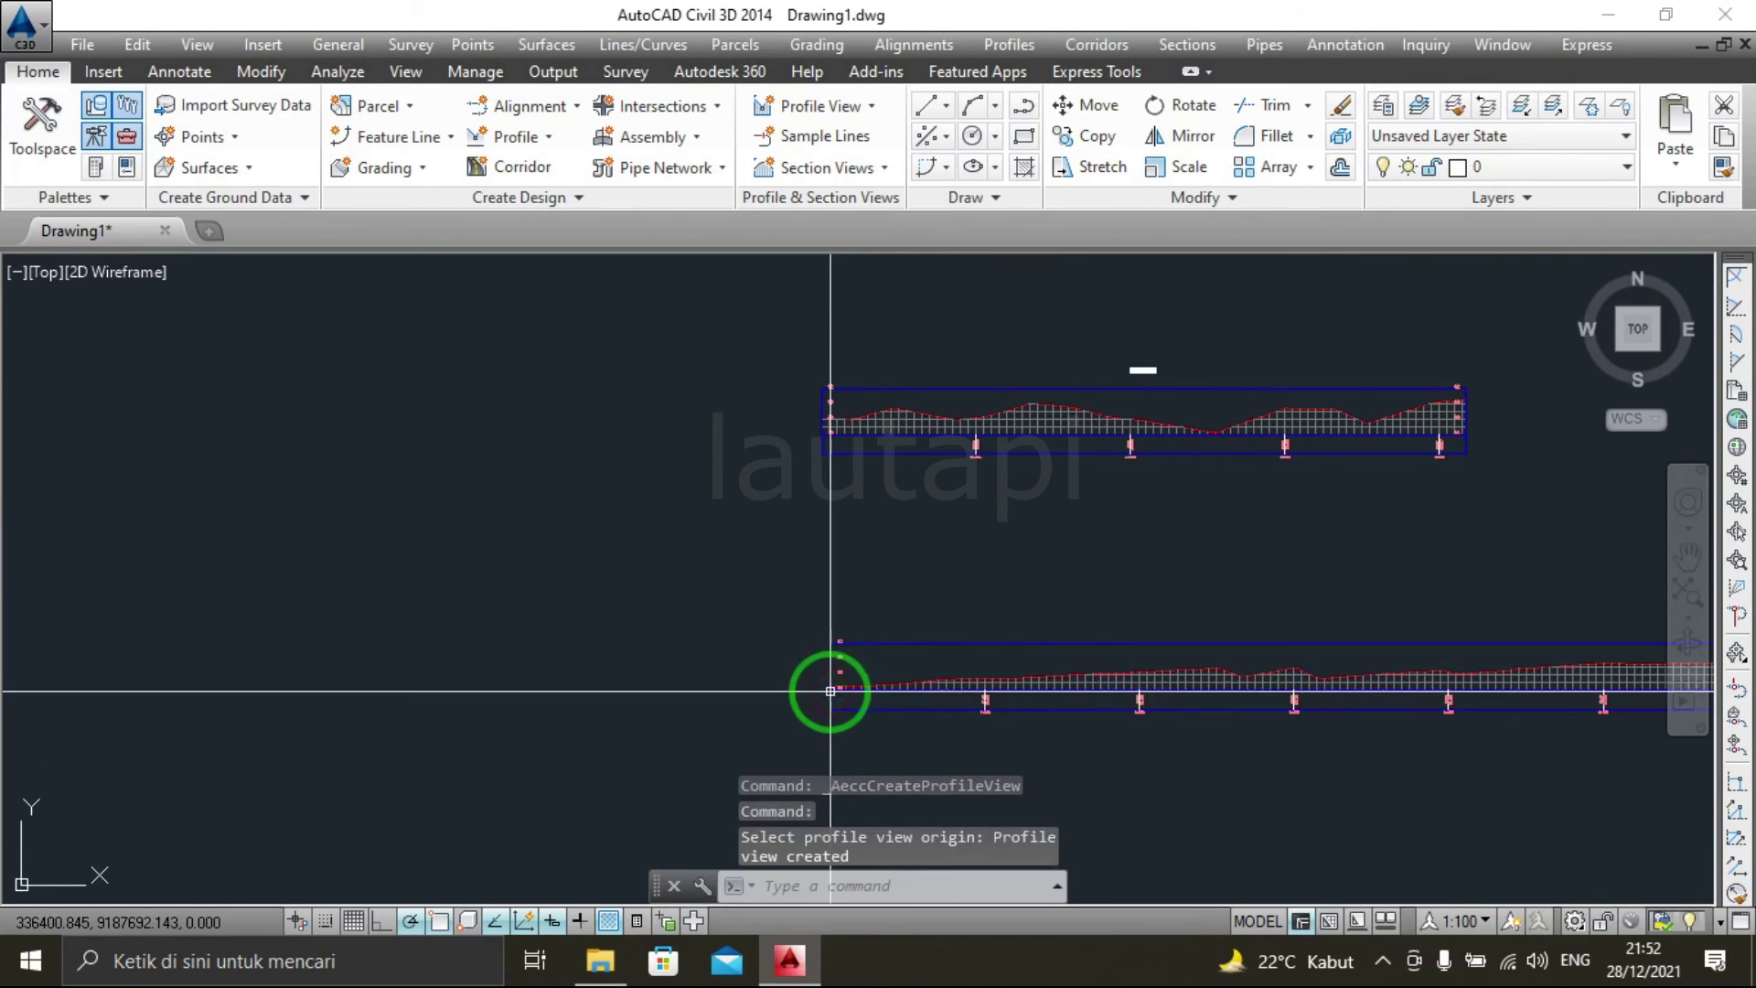
# Review all profile views beside the surface, then minimise Civil 3D to reveal the Contoh folder.
pyautogui.moveTo(1042, 674)
pyautogui.mouseDown(button='middle')
pyautogui.moveTo(909, 591)
pyautogui.moveTo(662, 563)
pyautogui.mouseUp(button='middle')
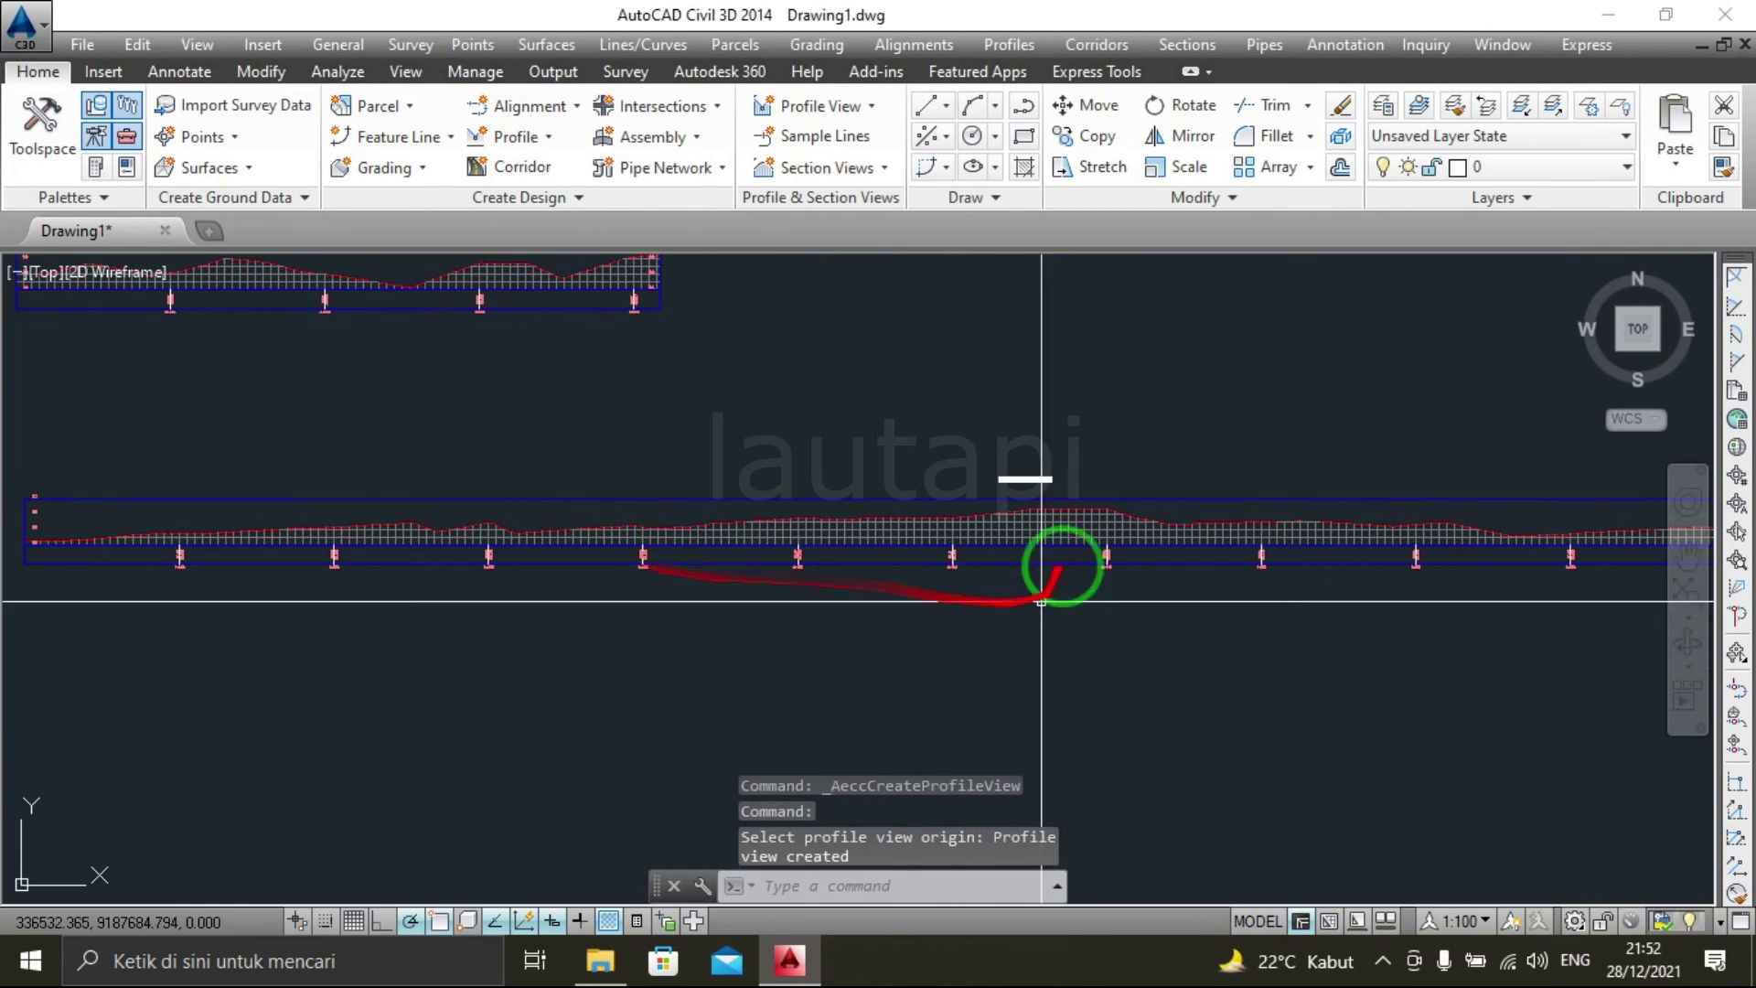
pyautogui.scroll(8, 1049, 539)
pyautogui.scroll(-4, 1051, 517)
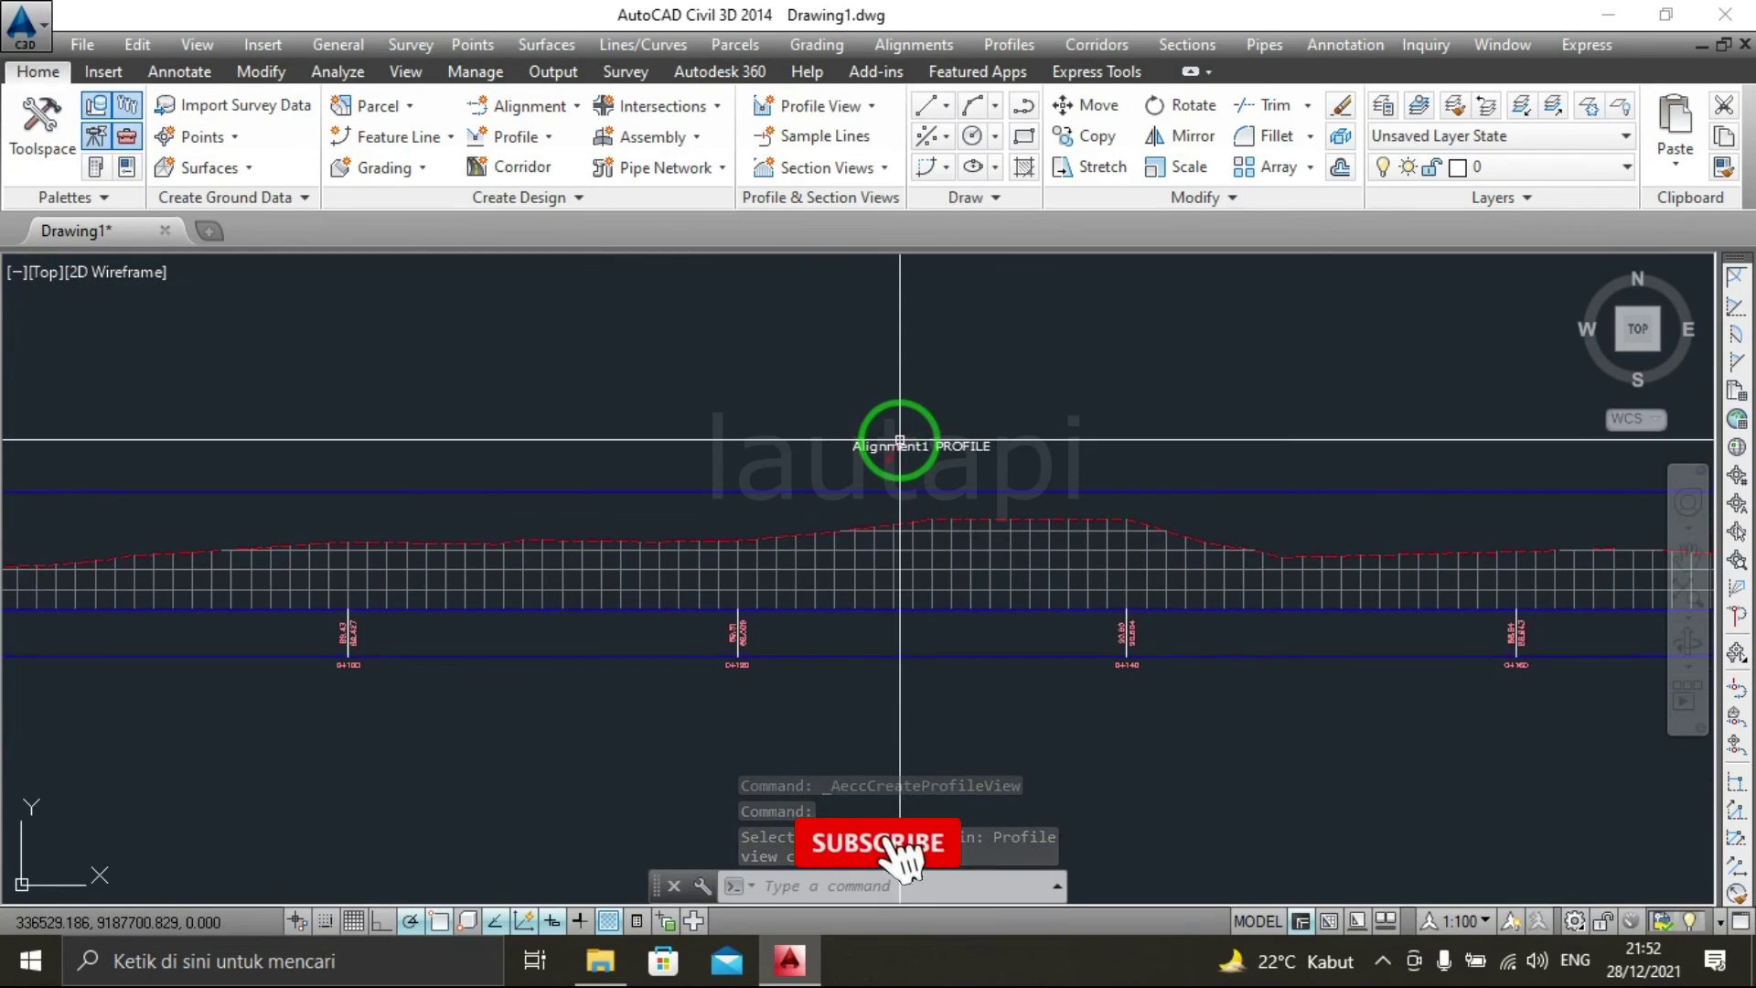
pyautogui.scroll(-4, 947, 595)
pyautogui.scroll(-4, 1051, 617)
pyautogui.moveTo(1094, 620); pyautogui.dragTo(1170, 722, button='middle')
pyautogui.scroll(-2, 835, 554)
pyautogui.moveTo(835, 555)
pyautogui.mouseDown(button='middle')
pyautogui.moveTo(815, 620)
pyautogui.moveTo(816, 549)
pyautogui.moveTo(893, 652)
pyautogui.mouseUp(button='middle')
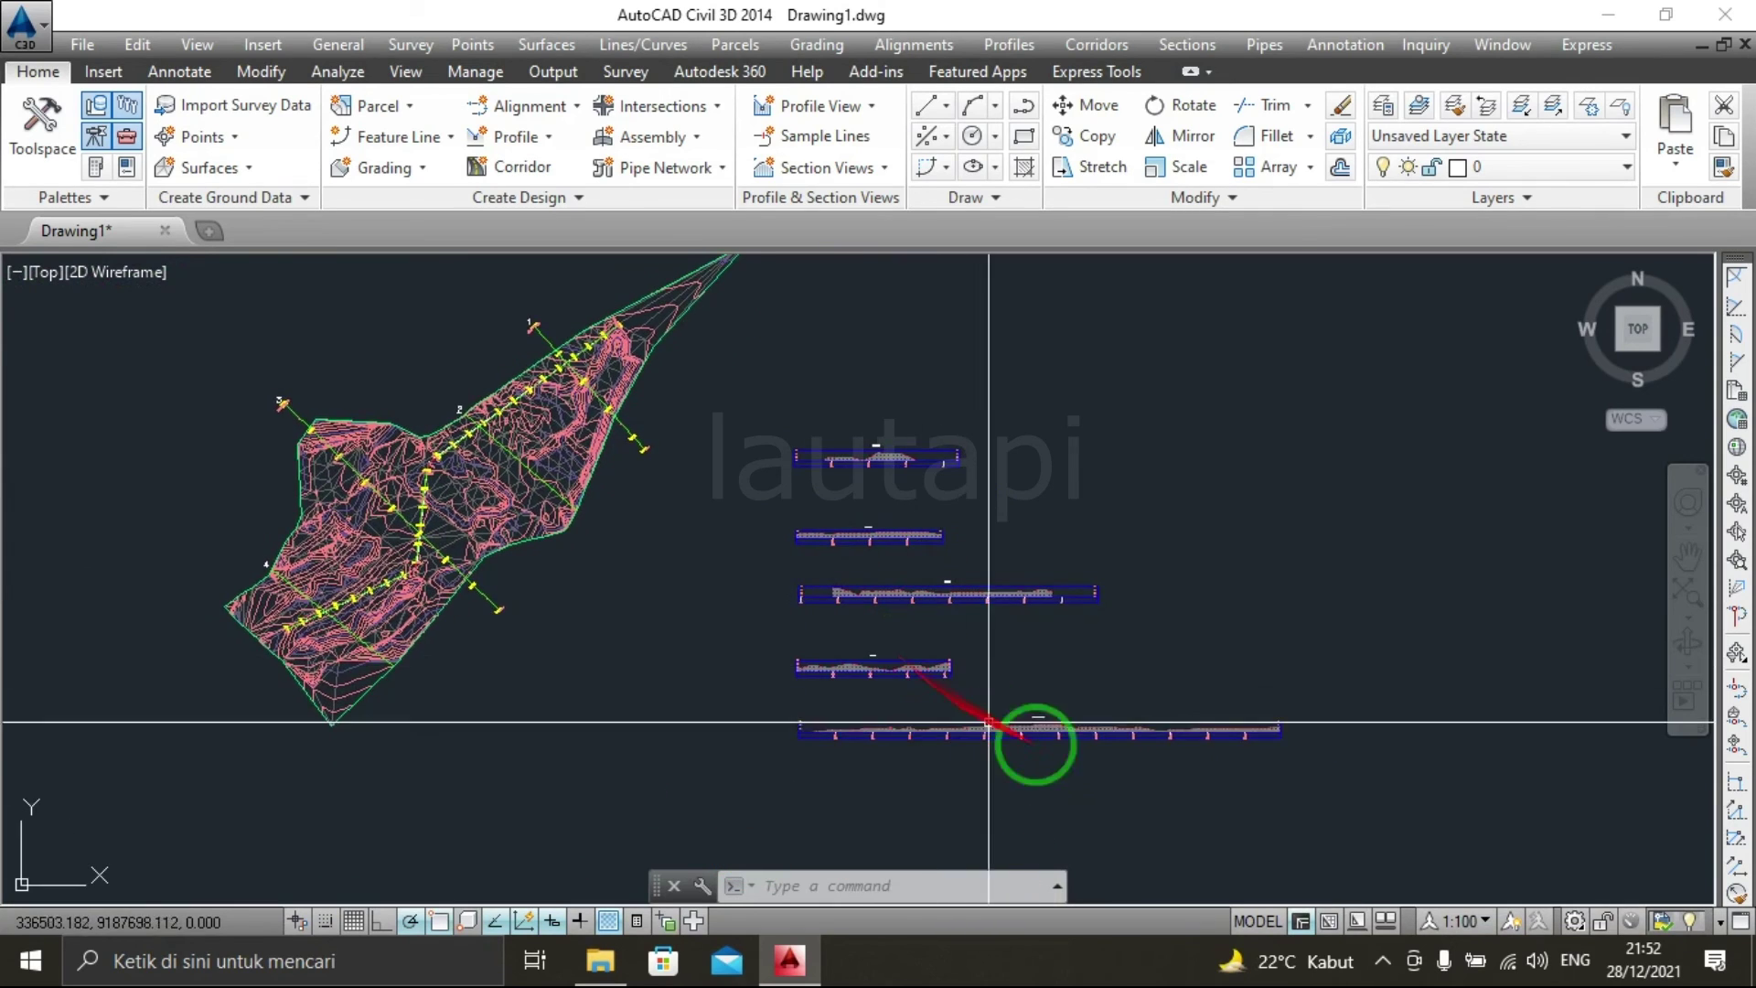
pyautogui.scroll(2, 1011, 771)
pyautogui.scroll(2, 1006, 772)
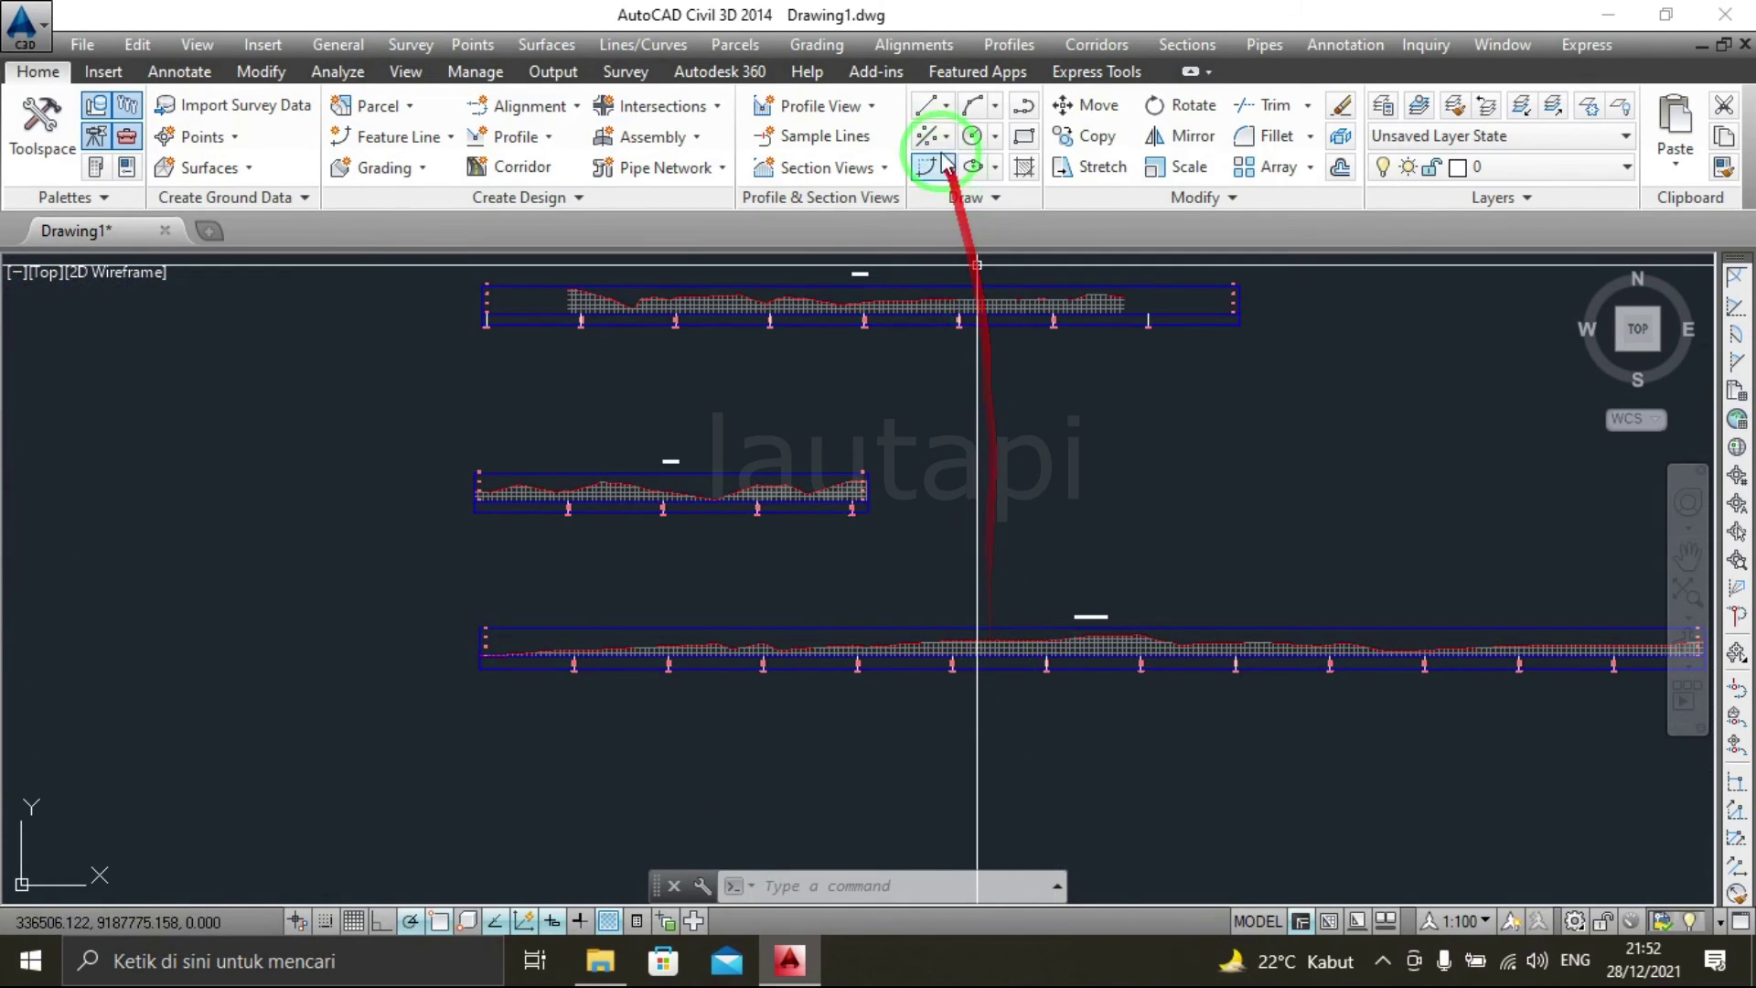
pyautogui.scroll(-2, 926, 768)
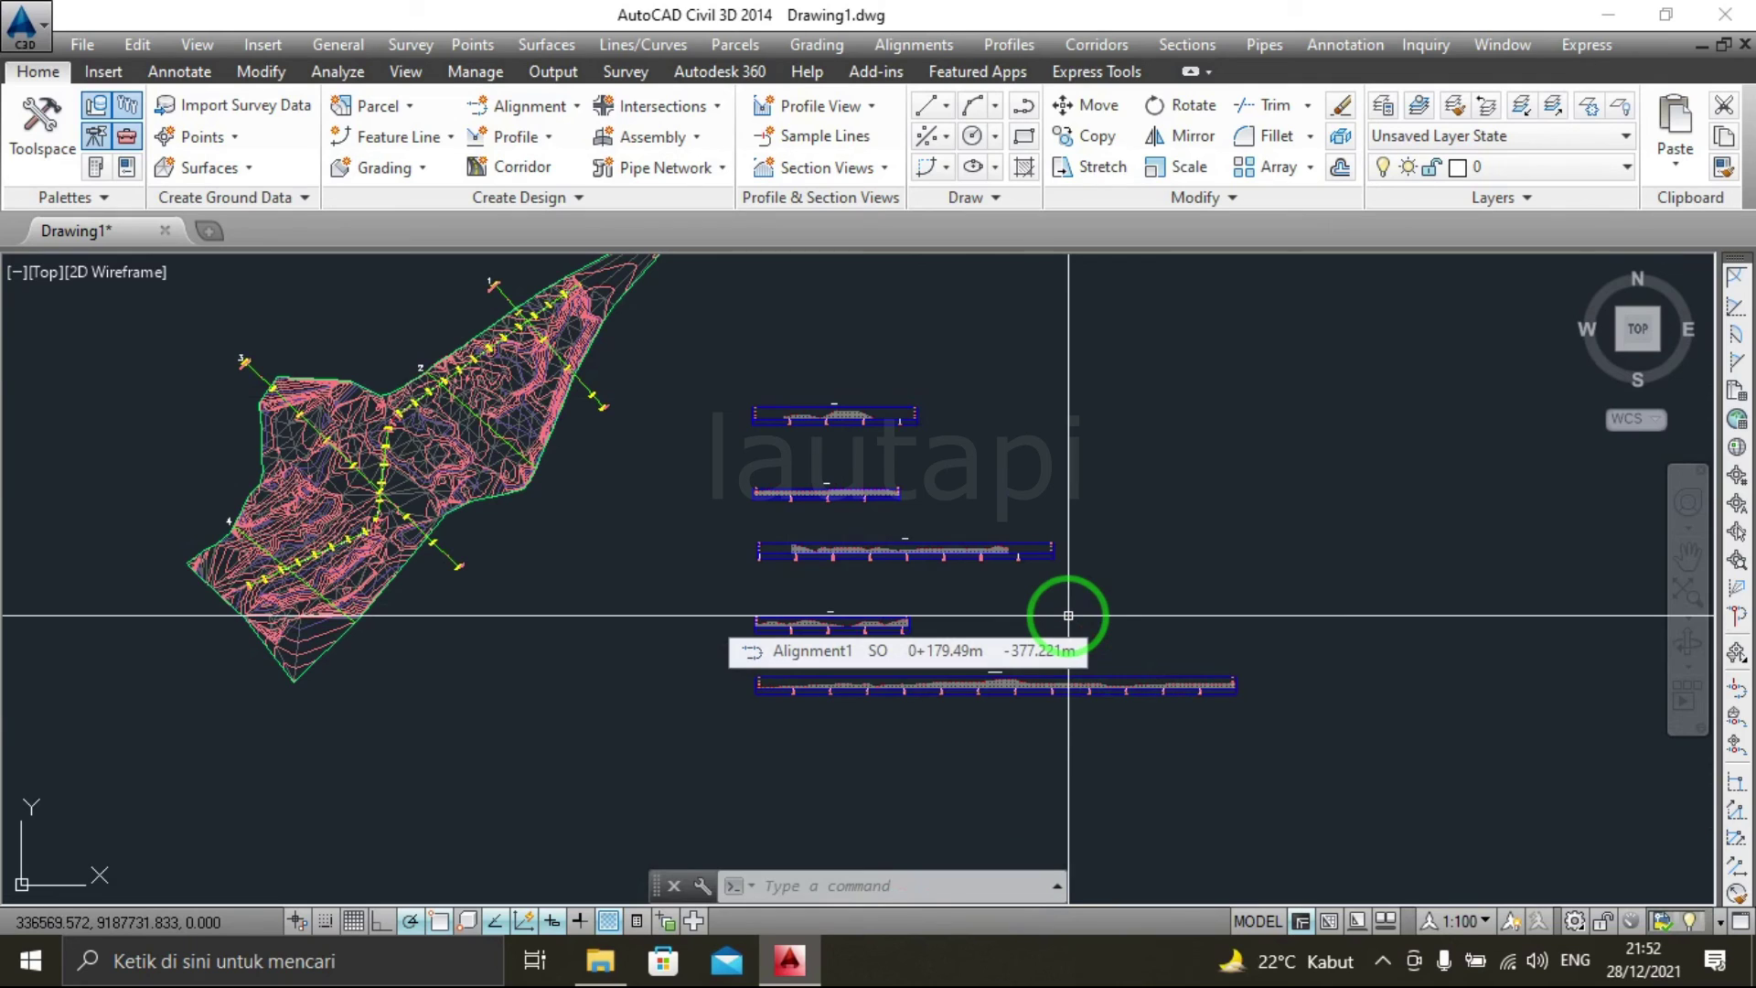
pyautogui.click(1608, 14)
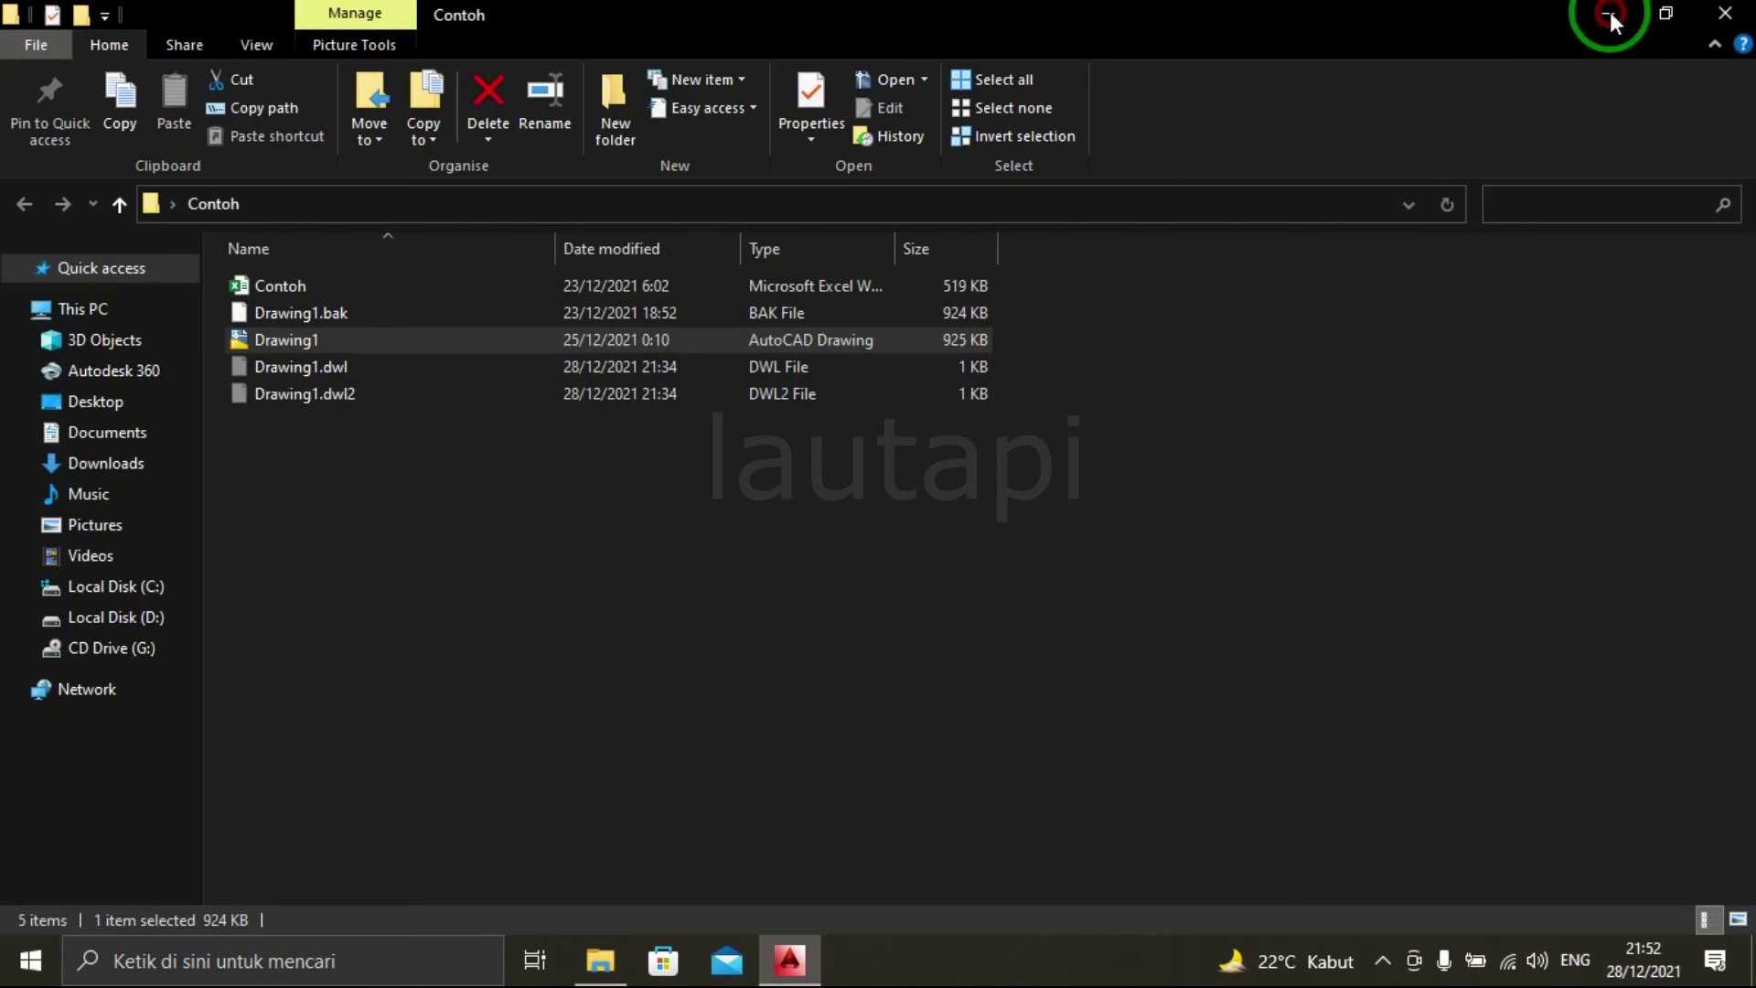